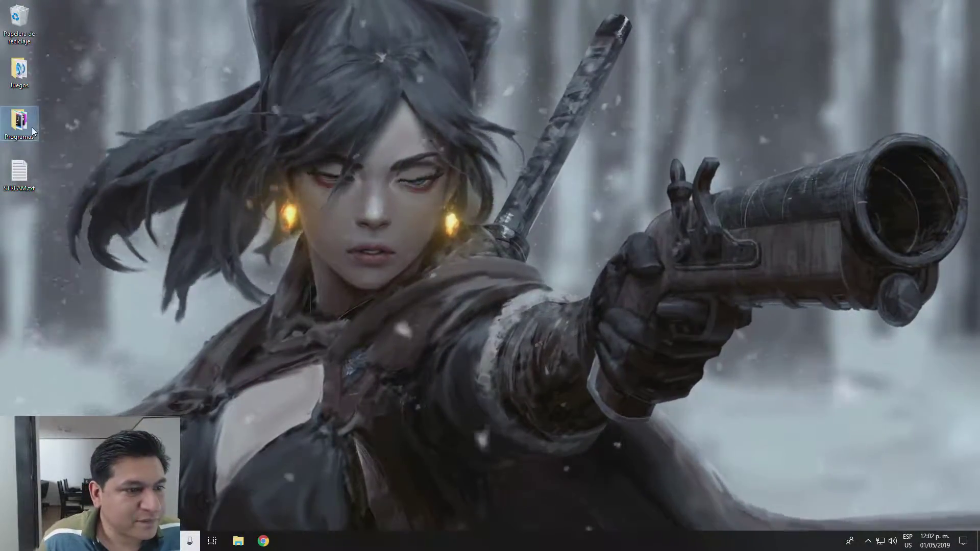
Step: Look through the Programas shortcuts folder, selecting IntelliJ IDEA Community Edition, then close it
double_click(28, 127)
click(651, 280)
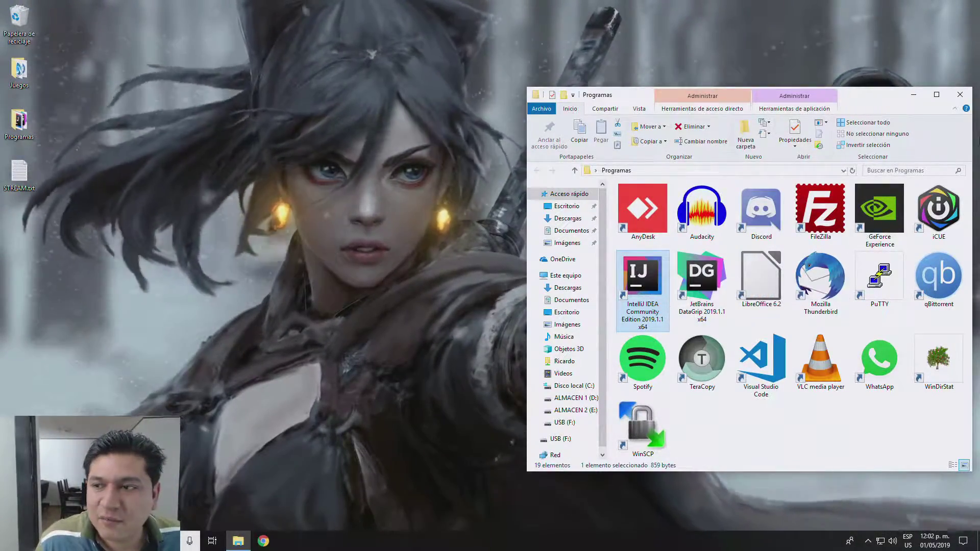
click(960, 95)
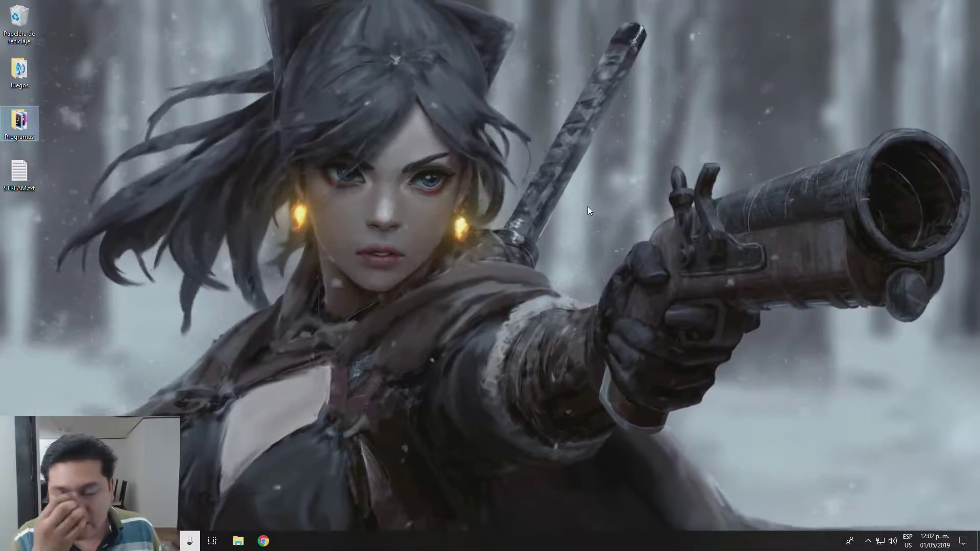
Step: Open and close a file browser window, then launch Chrome on the Google home page
click(238, 541)
key(alt+F4)
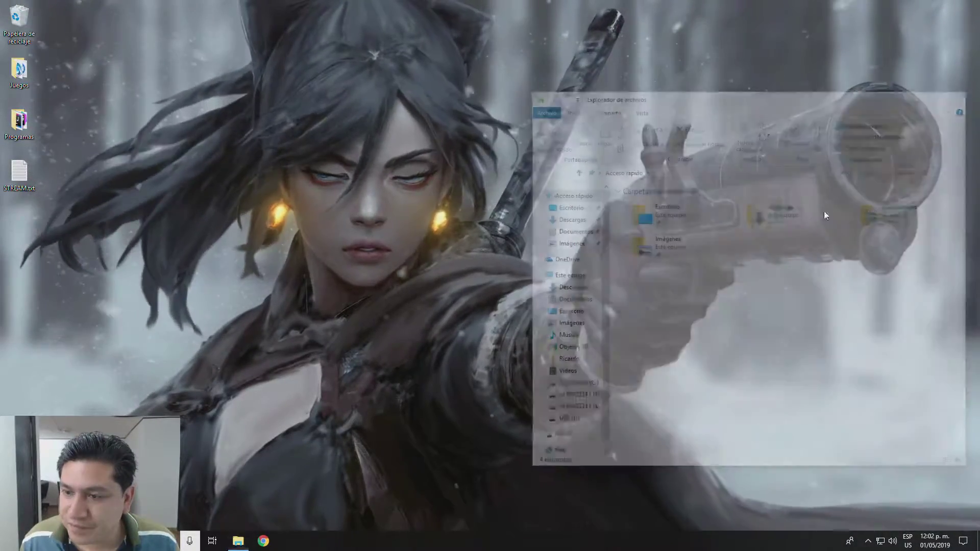
click(271, 545)
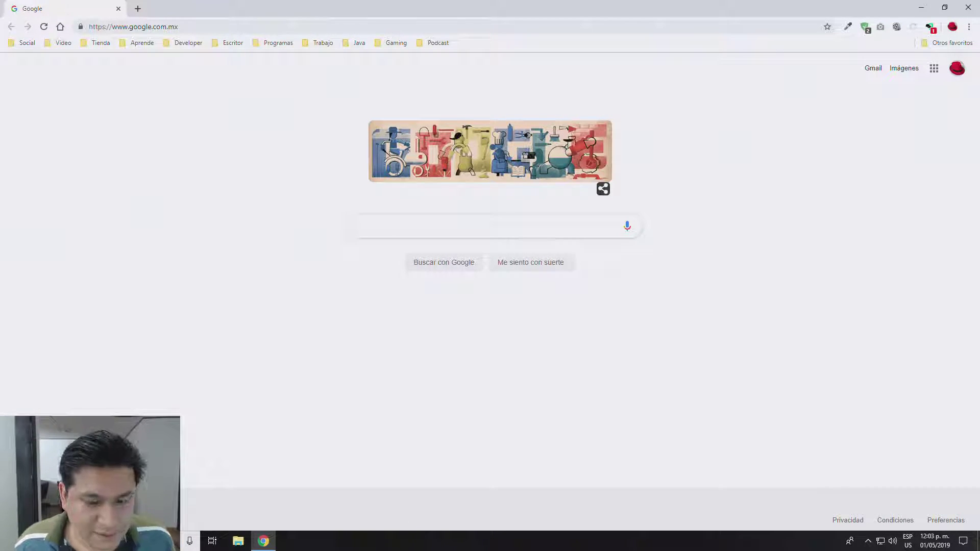
click(239, 540)
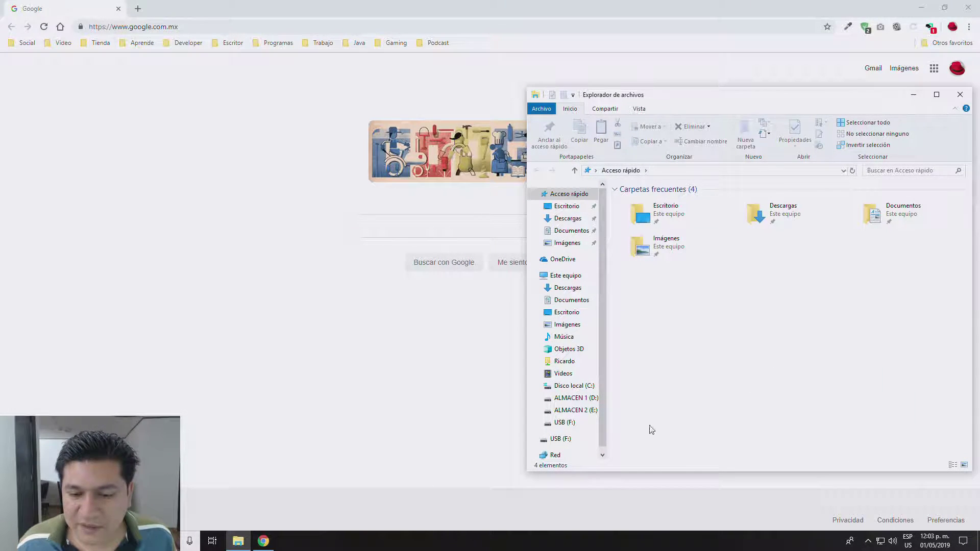
click(556, 426)
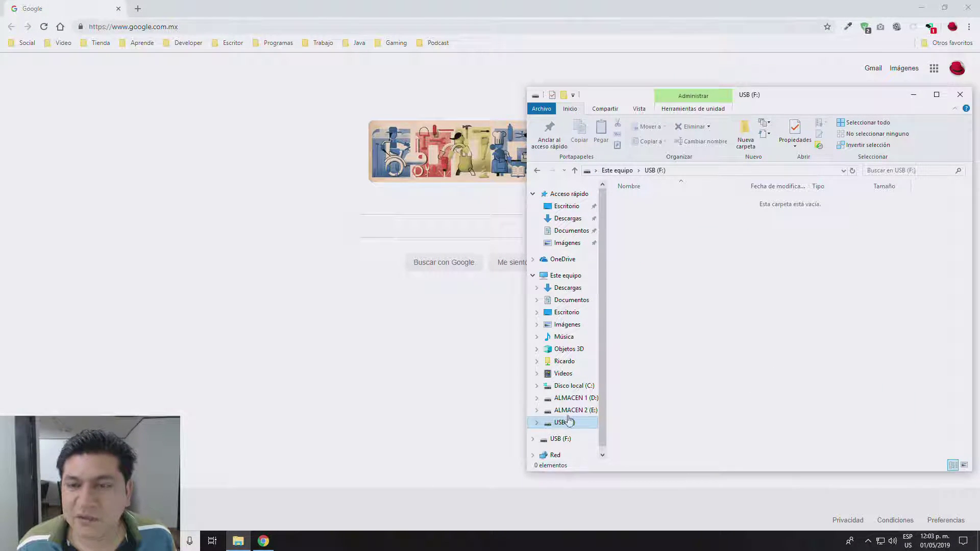
drag(764, 107, 566, 53)
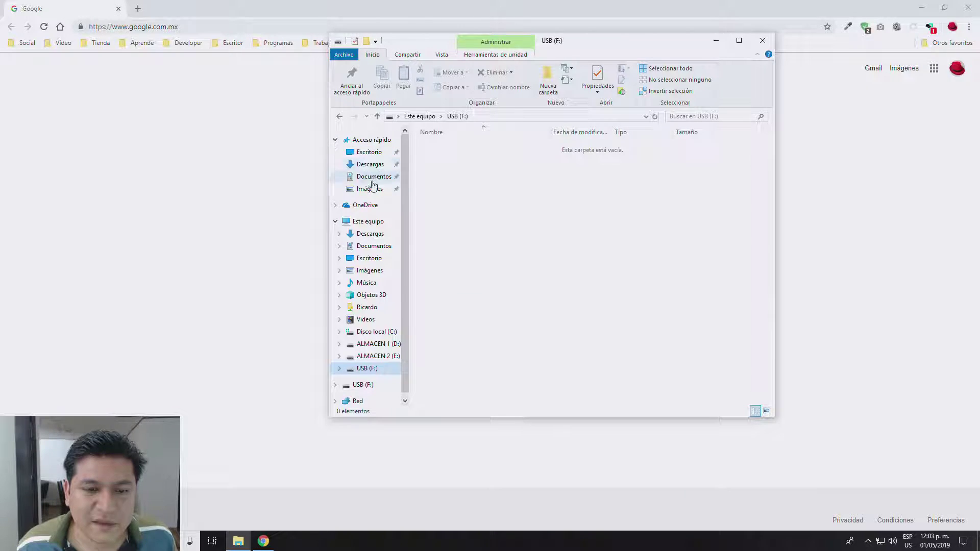
click(368, 222)
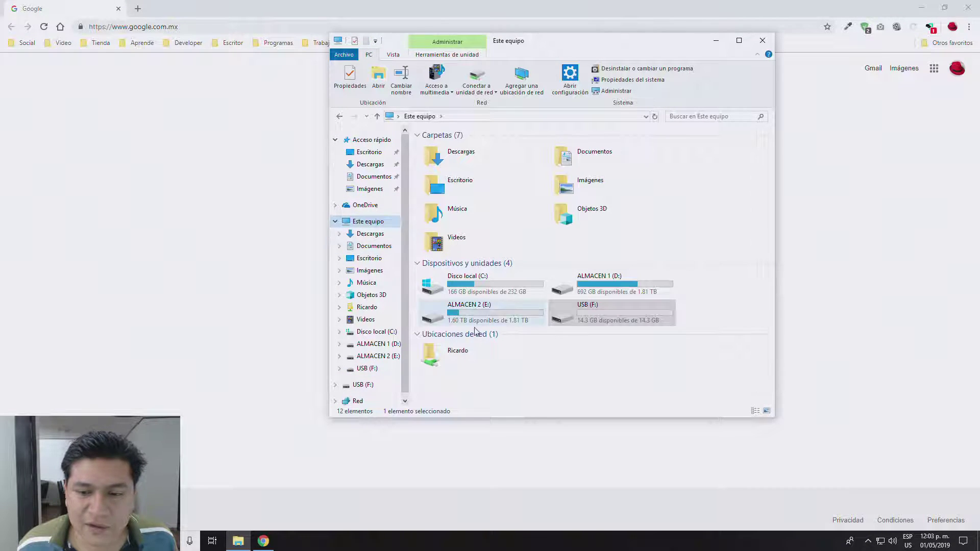
double_click(584, 317)
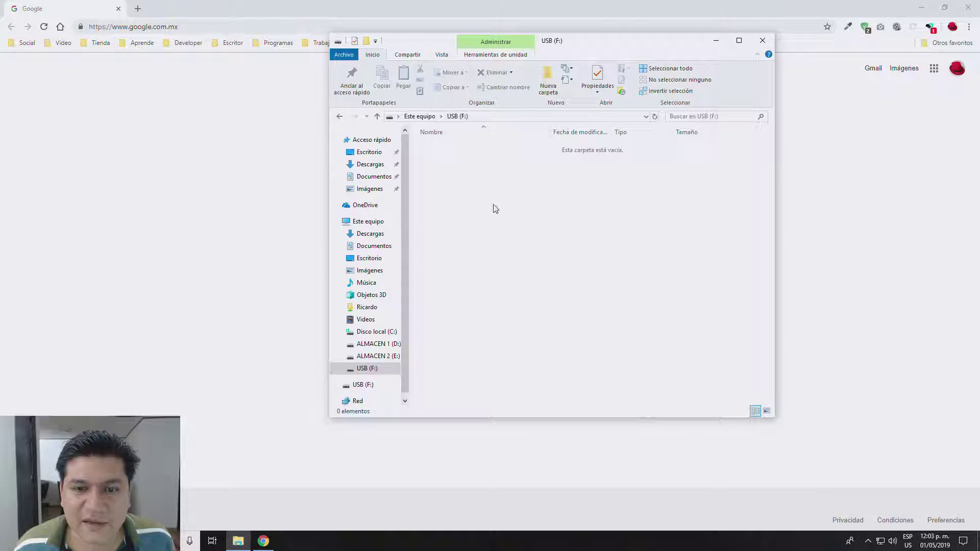
click(762, 40)
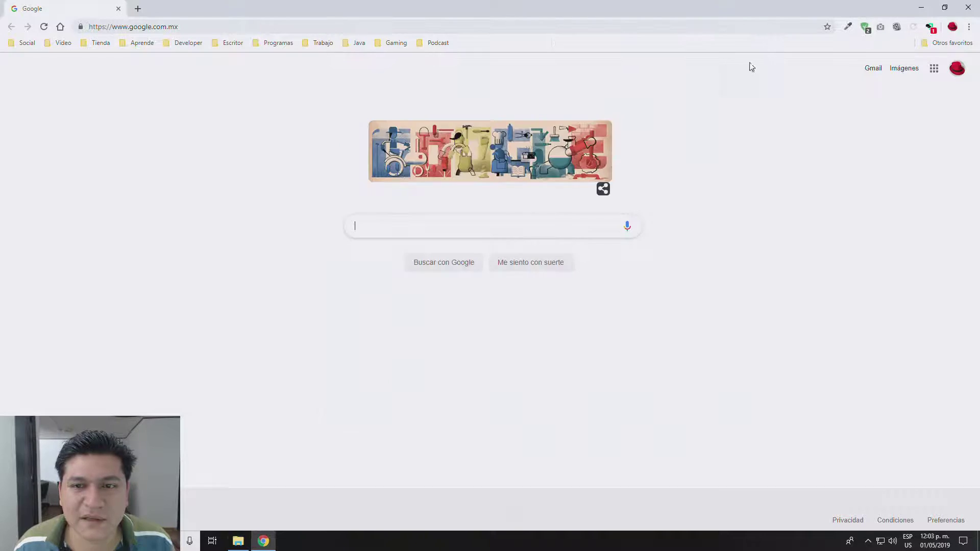
Step: Go to ubuntu.com/download in the Chrome address bar
click(196, 25)
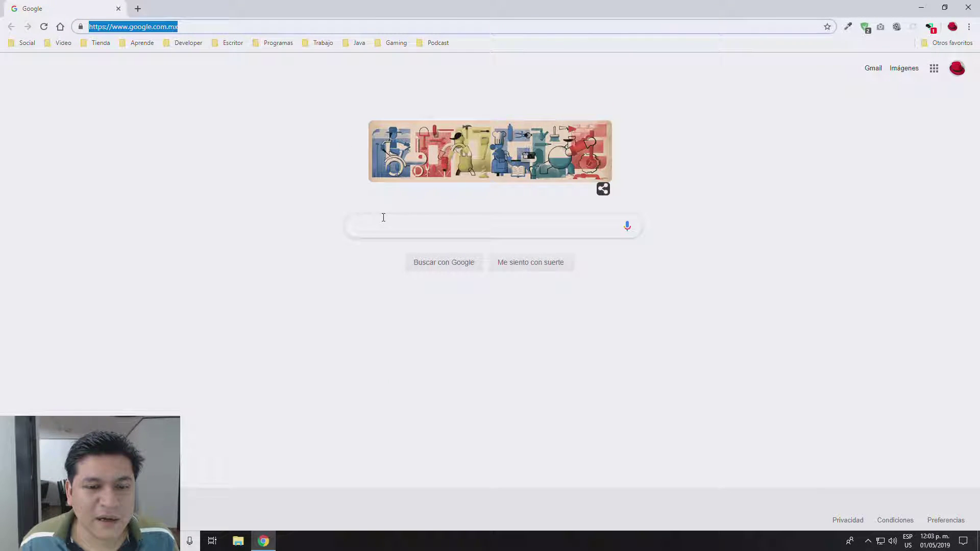
text(ub)
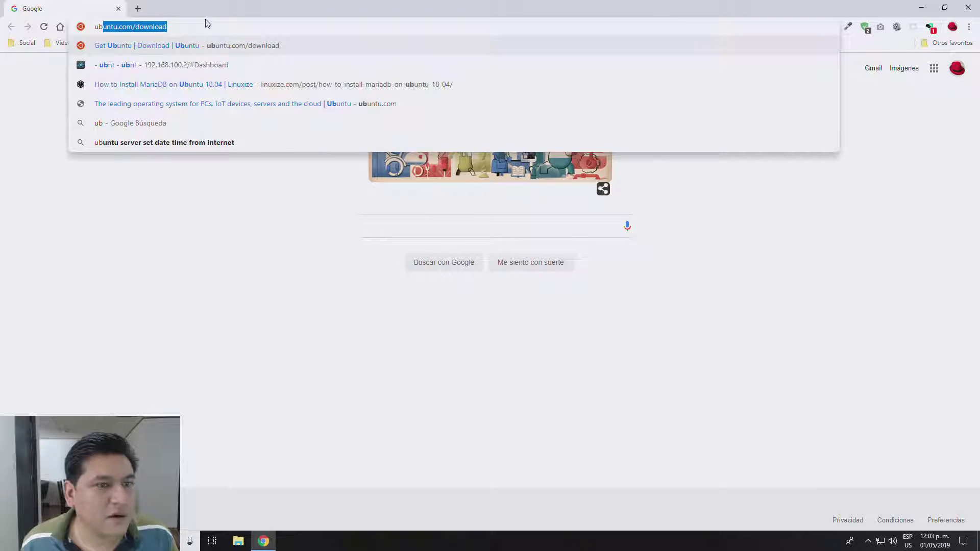
key(Return)
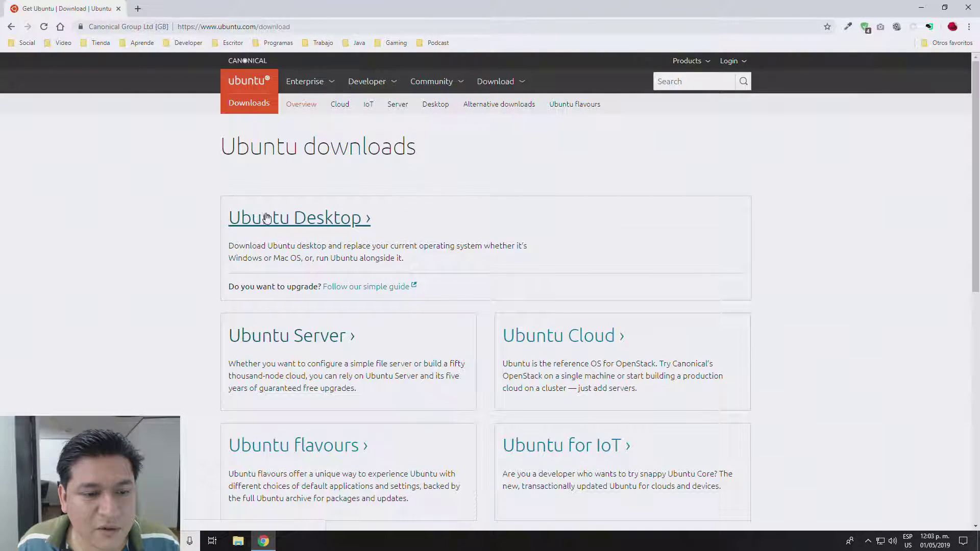
Step: On the Ubuntu Desktop download page, download Ubuntu 19.04
click(311, 220)
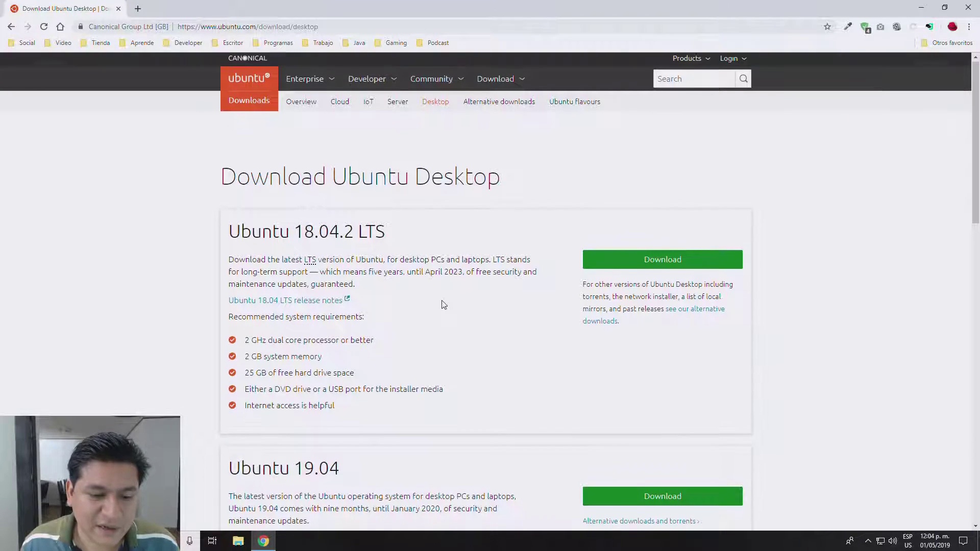
scroll(443, 304, down, 3)
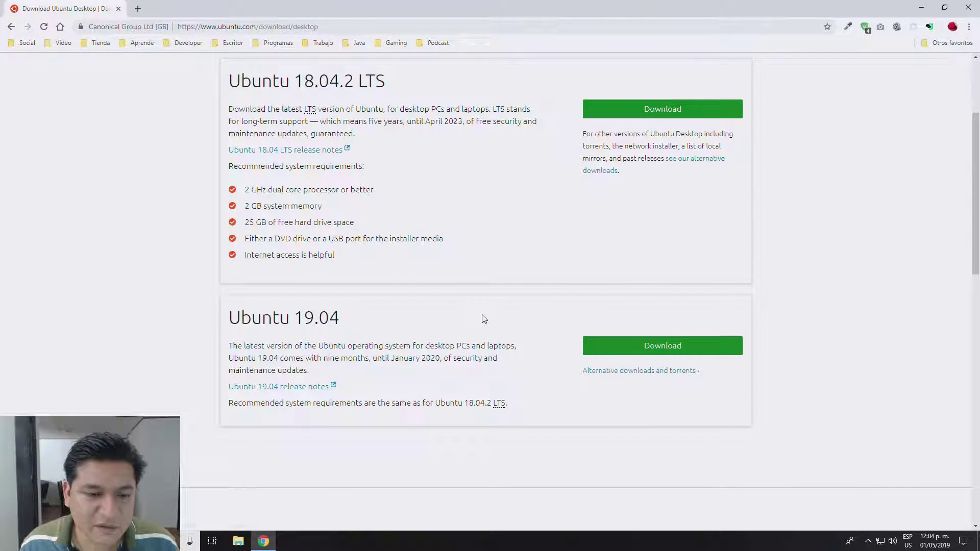
scroll(483, 319, up, 1)
scroll(483, 320, down, 2)
click(679, 296)
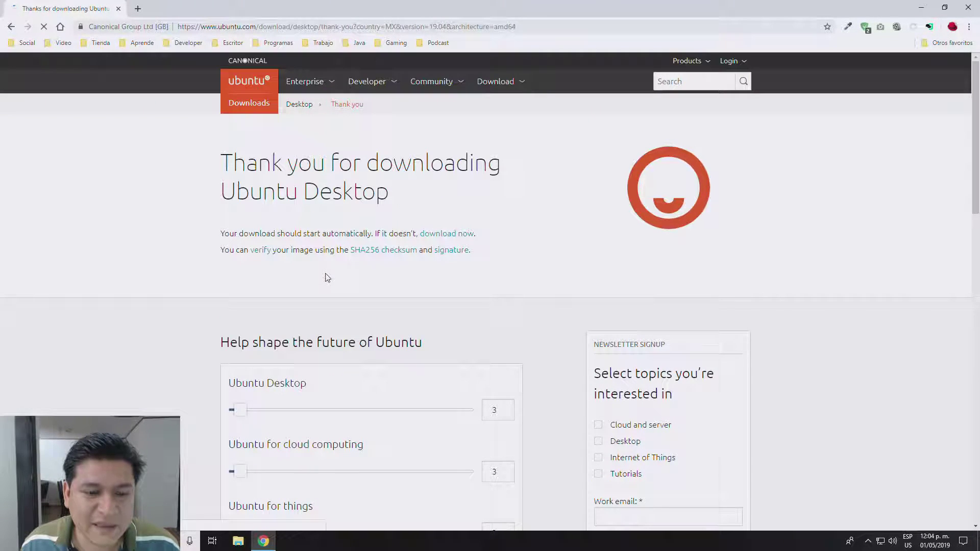
Step: Save ubuntu-19.04-desktop-amd64.iso to the ALMACEN 2 (E:) drive in the Guardar como dialog
scroll(132, 314, down, 2)
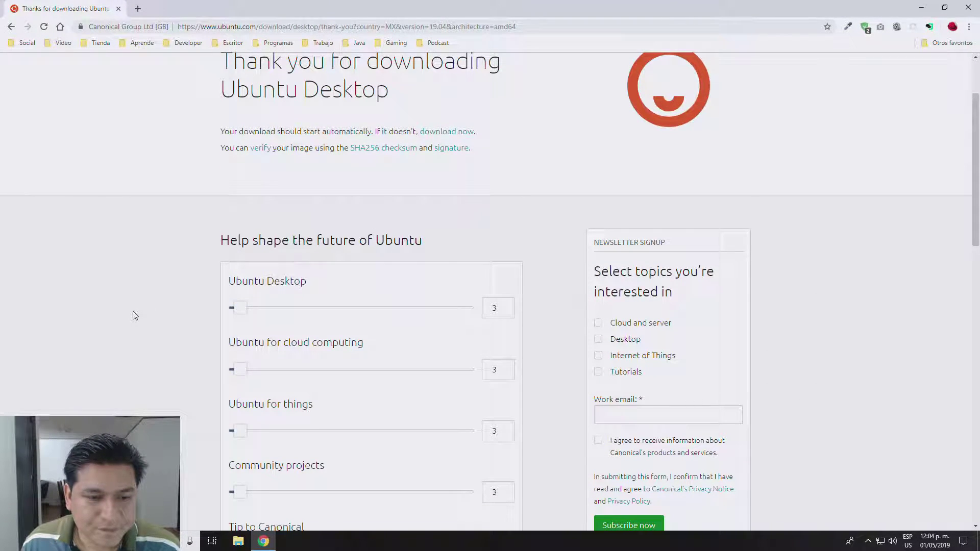
scroll(133, 315, up, 1)
scroll(134, 315, down, 7)
scroll(134, 315, up, 8)
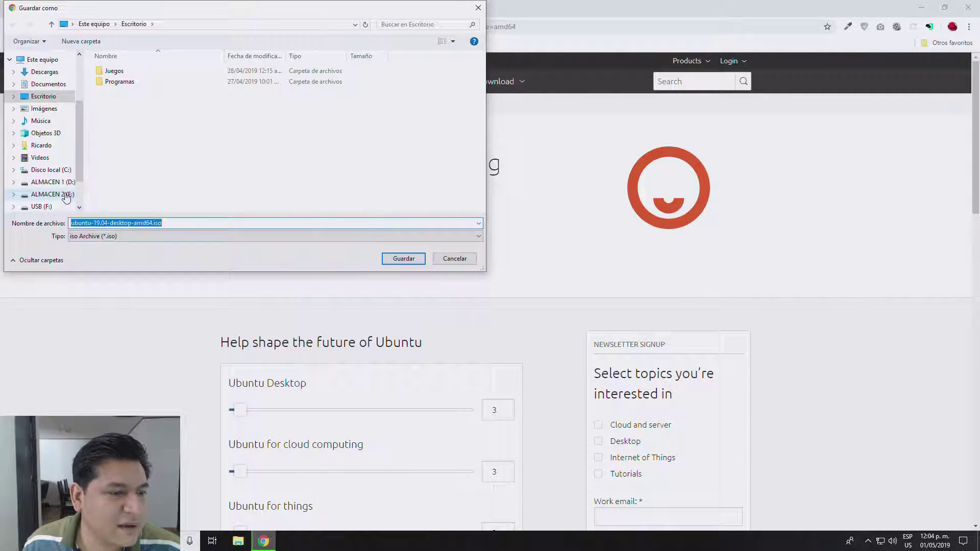
click(65, 196)
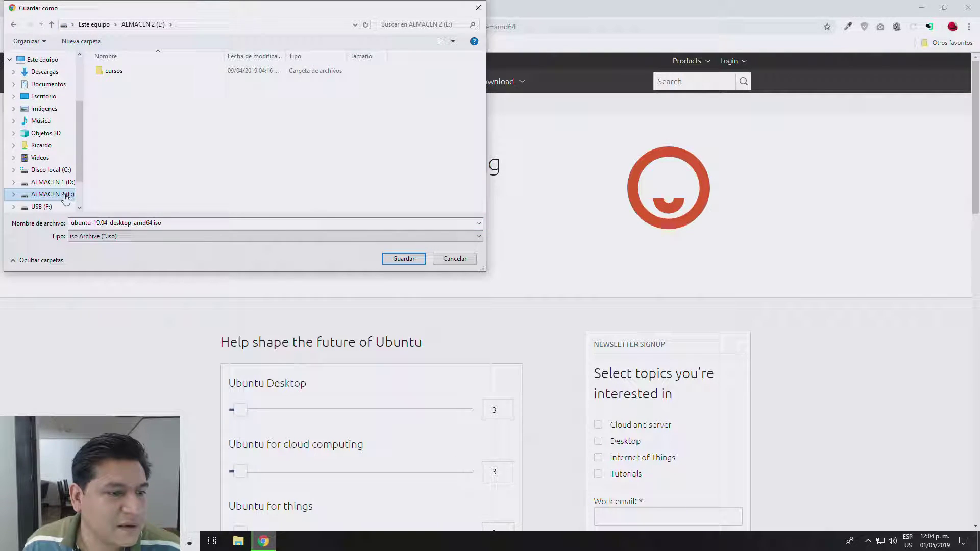
click(404, 259)
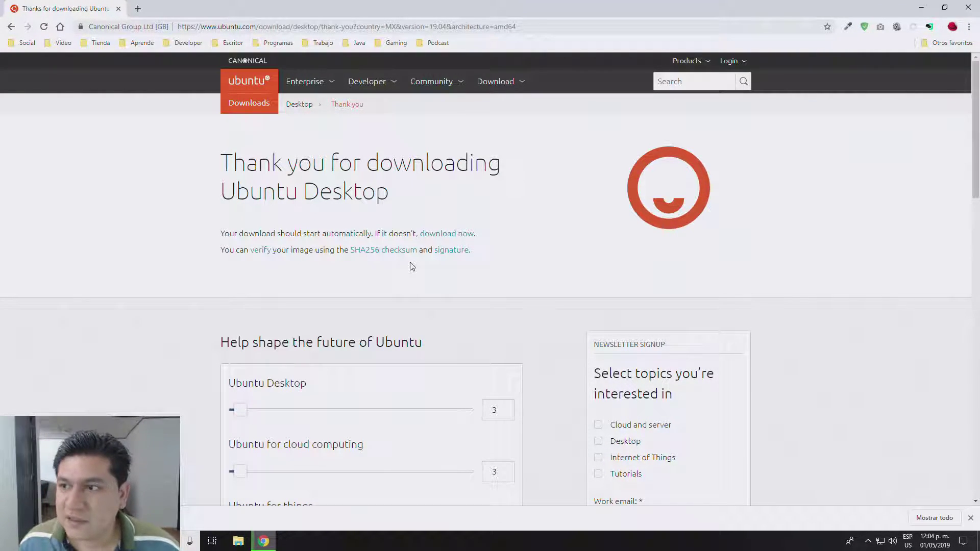
Step: Open and dismiss the Chrome menu, then scroll through the download thank-you page
click(968, 27)
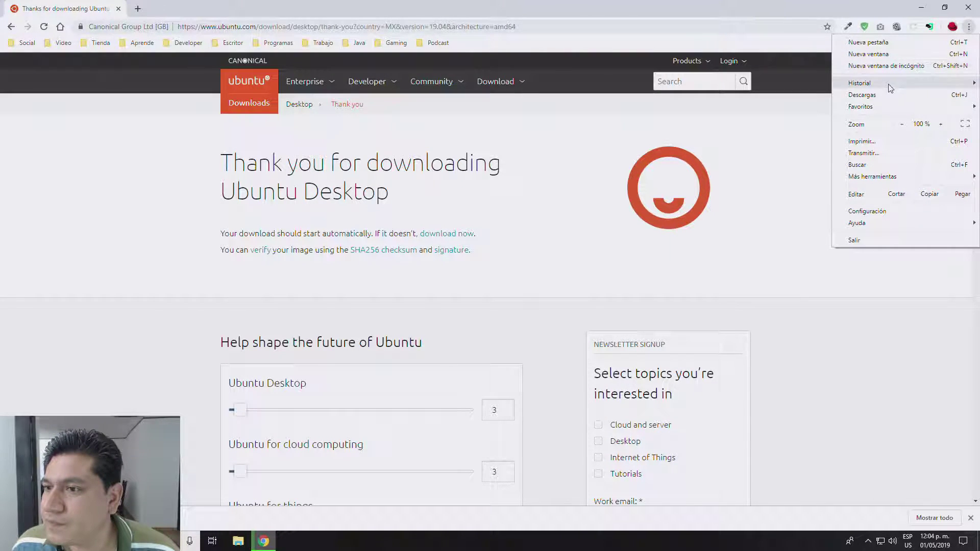
click(759, 138)
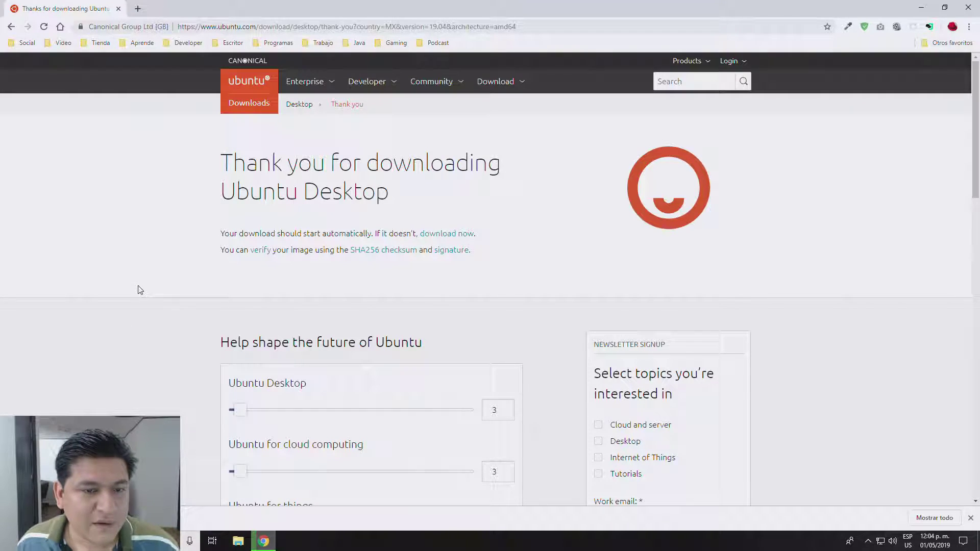
scroll(141, 289, down, 7)
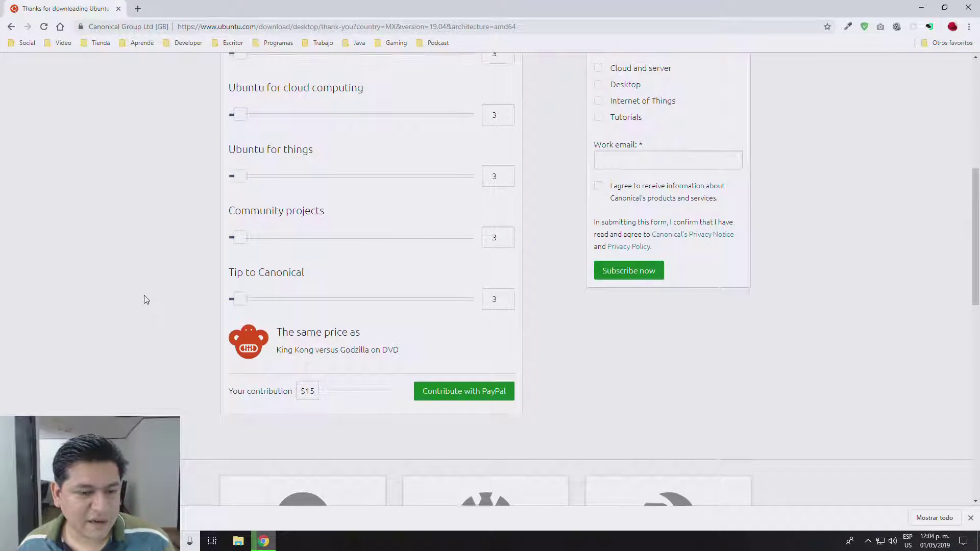
scroll(145, 300, up, 7)
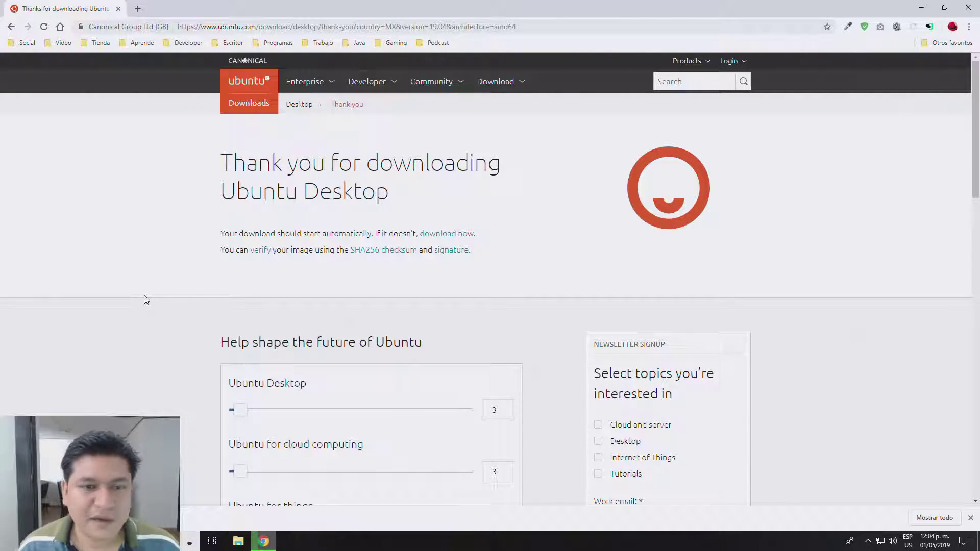
Step: Go back to Download Ubuntu Desktop and scroll to the Ubuntu 19.04 section
click(11, 28)
scroll(394, 284, up, 4)
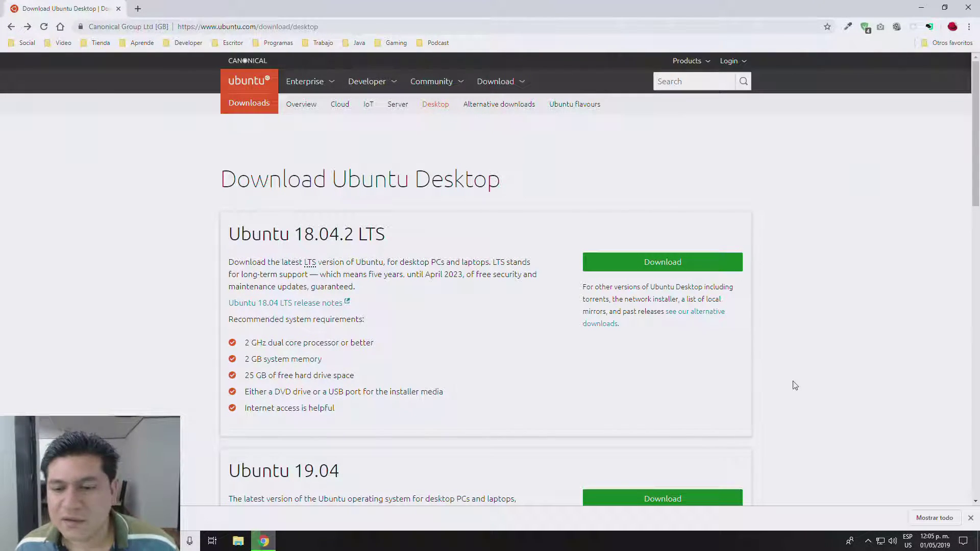
scroll(812, 398, down, 1)
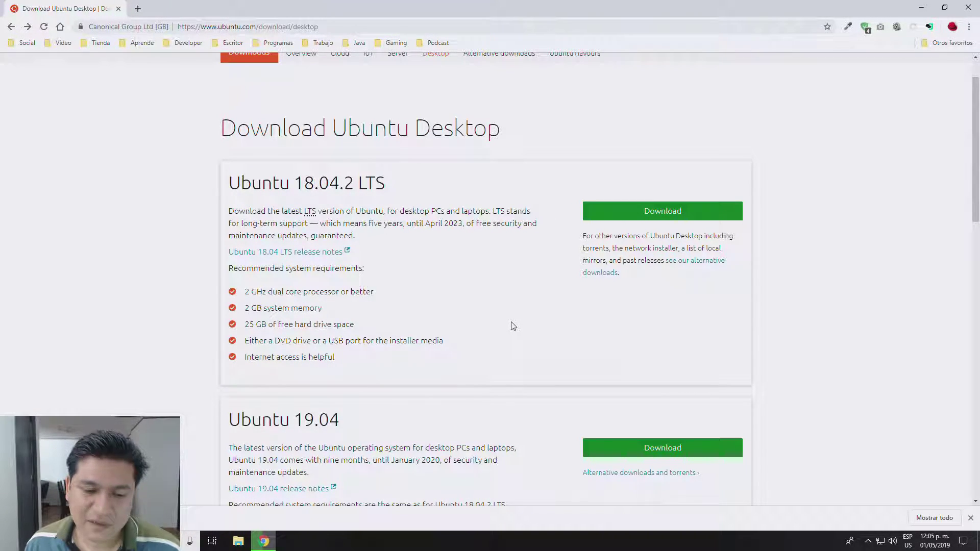
scroll(511, 325, down, 3)
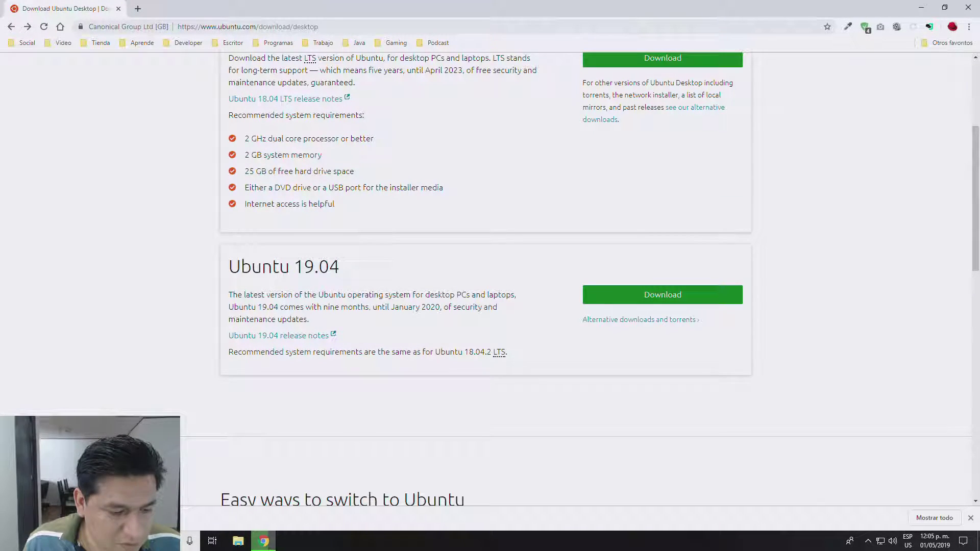
Step: Start a system search for 'rufus' and cancel it
key(super)
text(rufus)
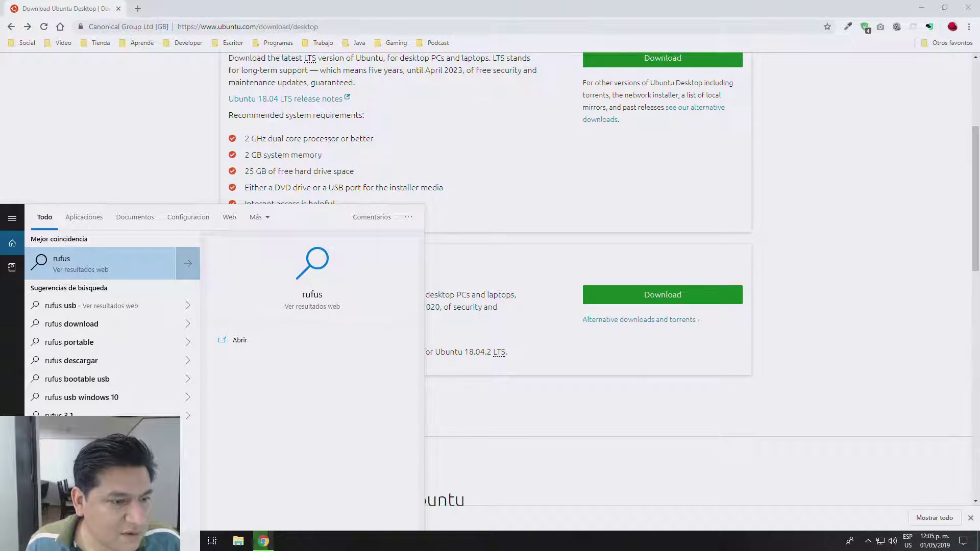
key(BackSpace)
key(BackSpace)
key(BackSpace)
key(BackSpace)
key(BackSpace)
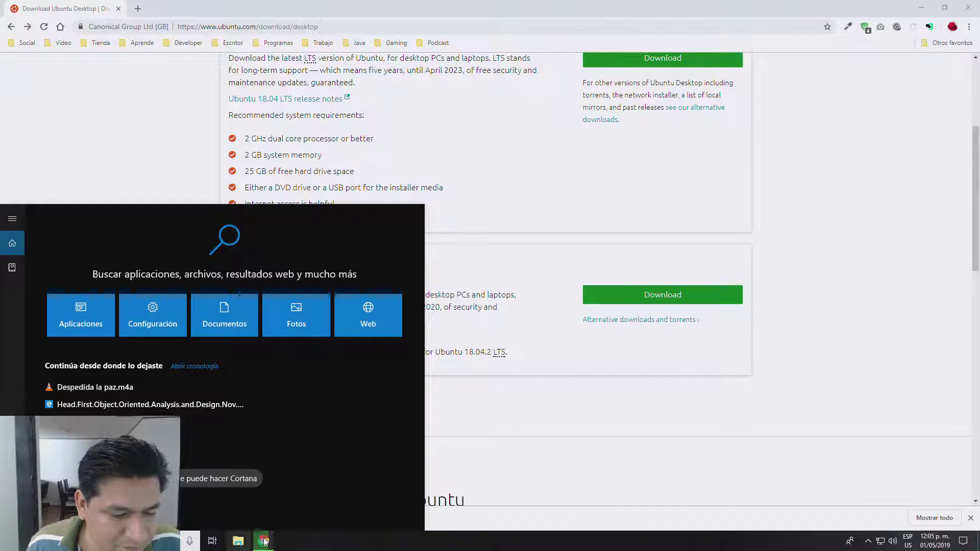
Step: Search the web for rufus in a new tab and scroll rufus.ie to its Descargar section
click(137, 8)
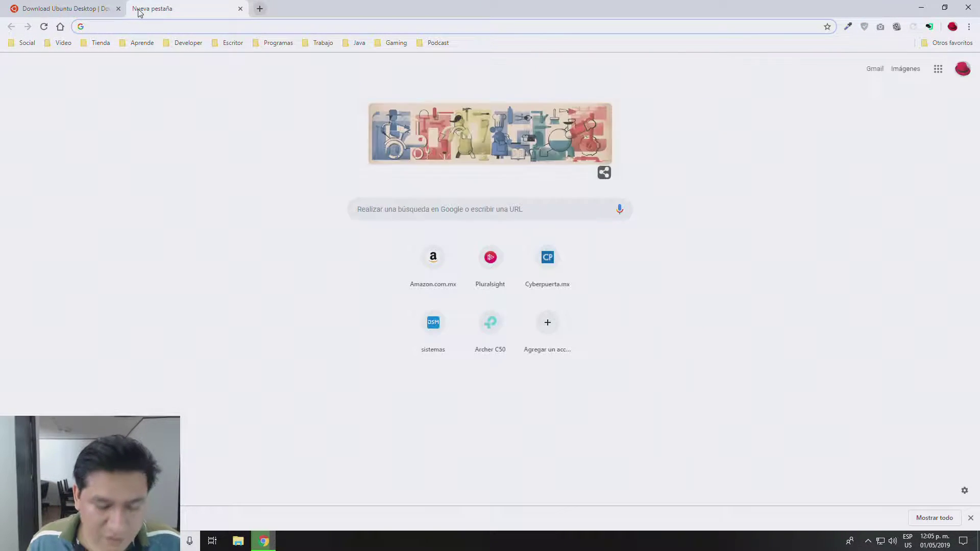
text(frufus)
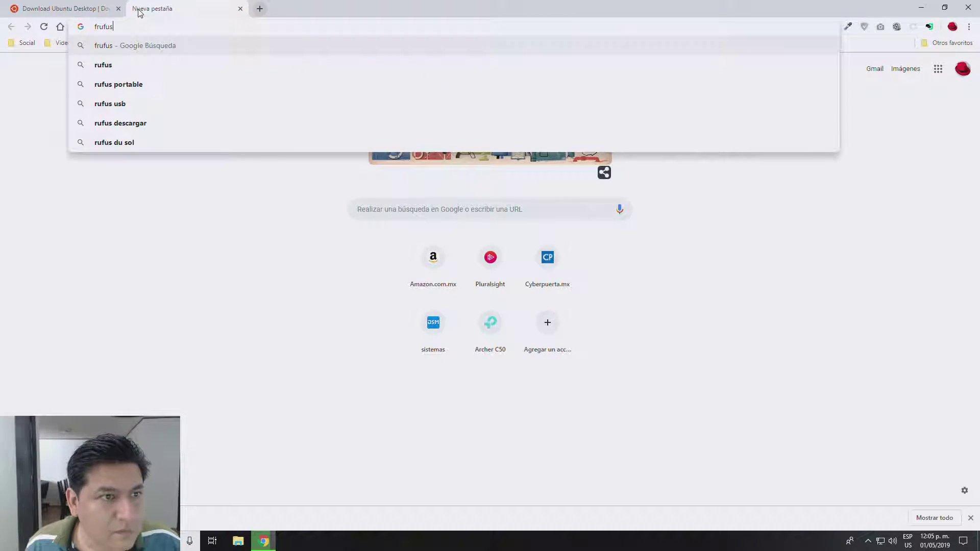
key(Return)
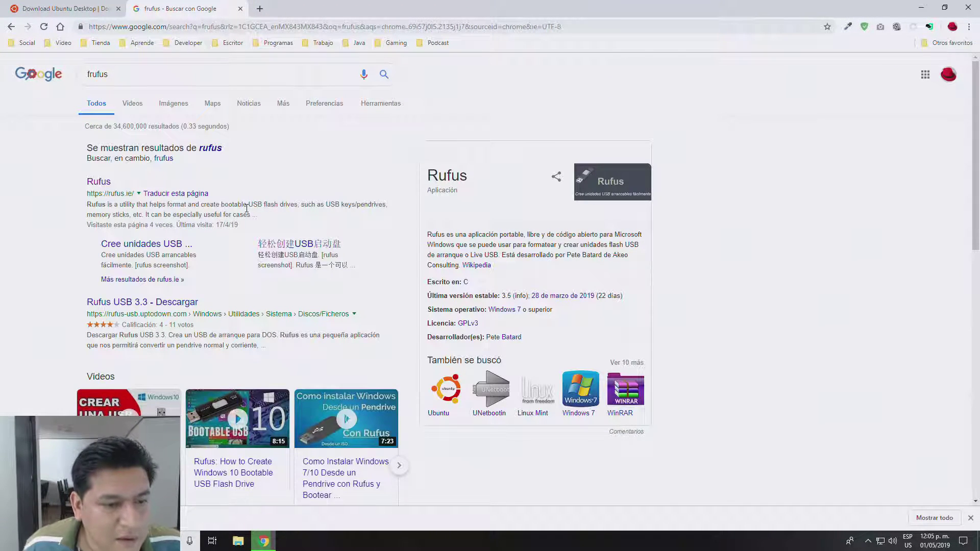
click(98, 182)
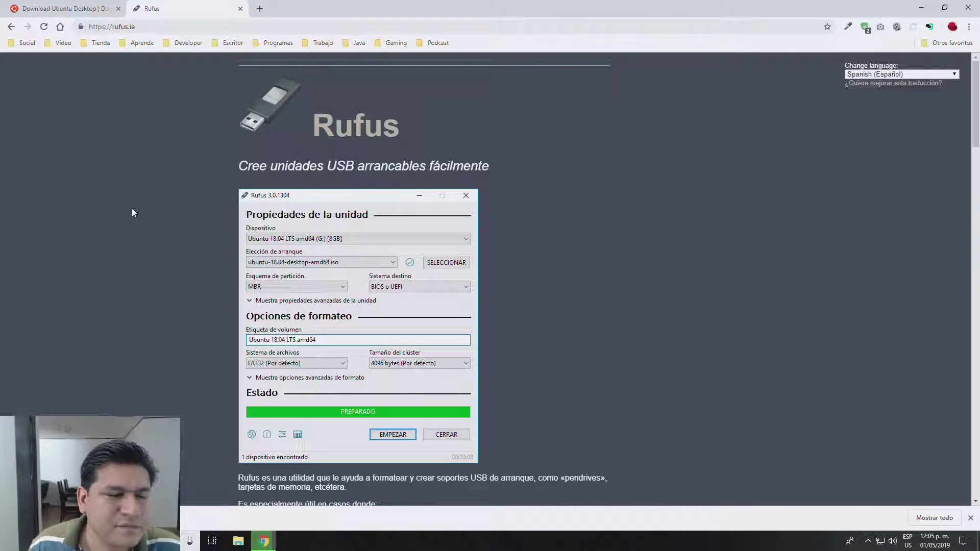
scroll(130, 195, down, 2)
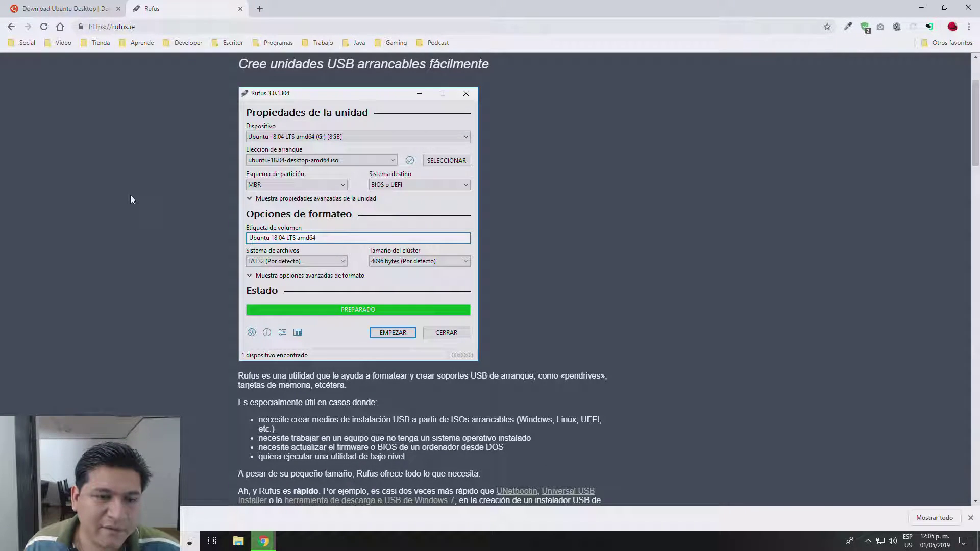
scroll(130, 200, up, 2)
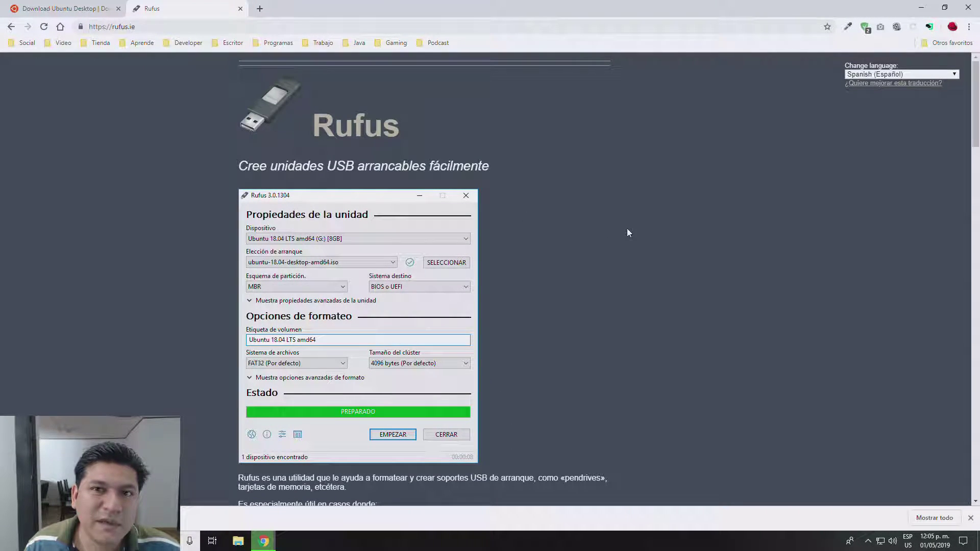
scroll(119, 287, down, 3)
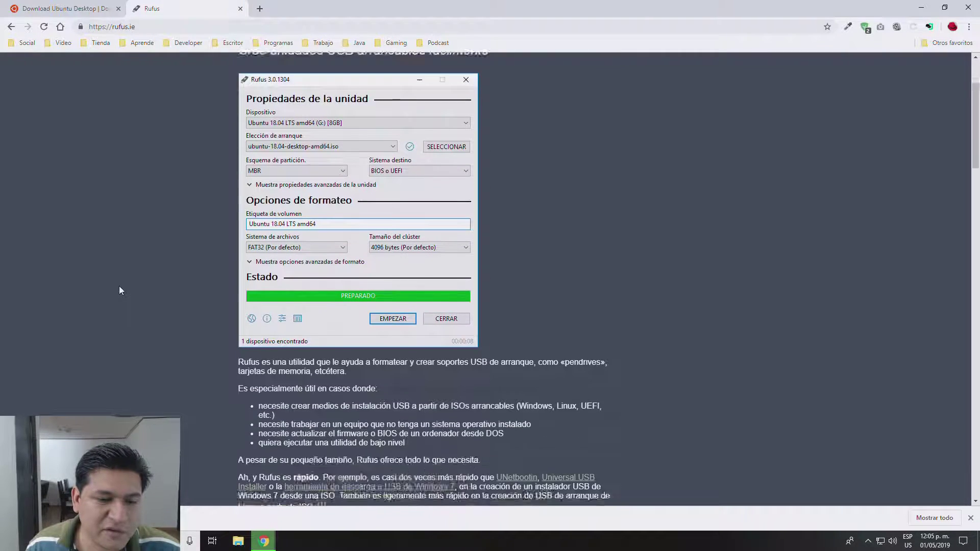
scroll(119, 290, down, 5)
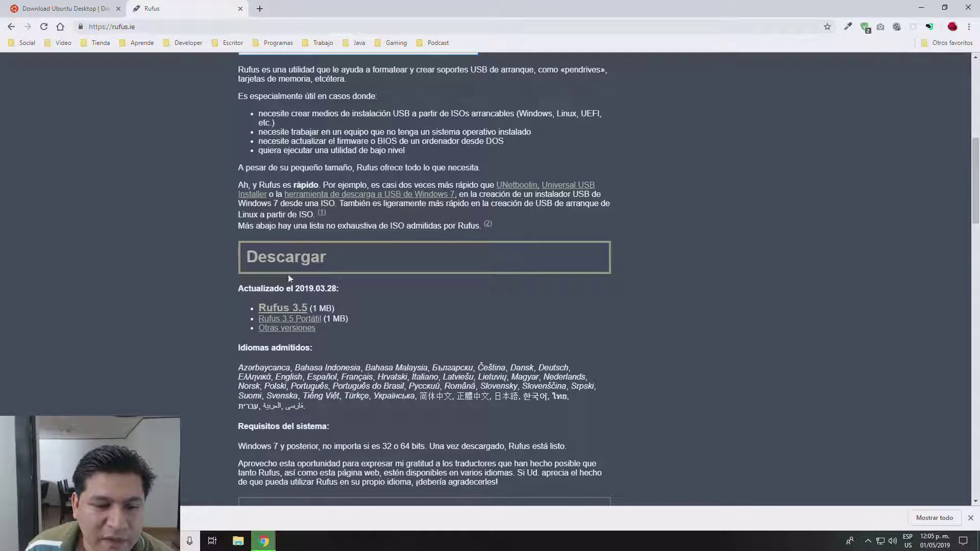
Step: Download and save rufus-3.5.exe, then minimize Chrome and move the Rufus window up-right
click(282, 309)
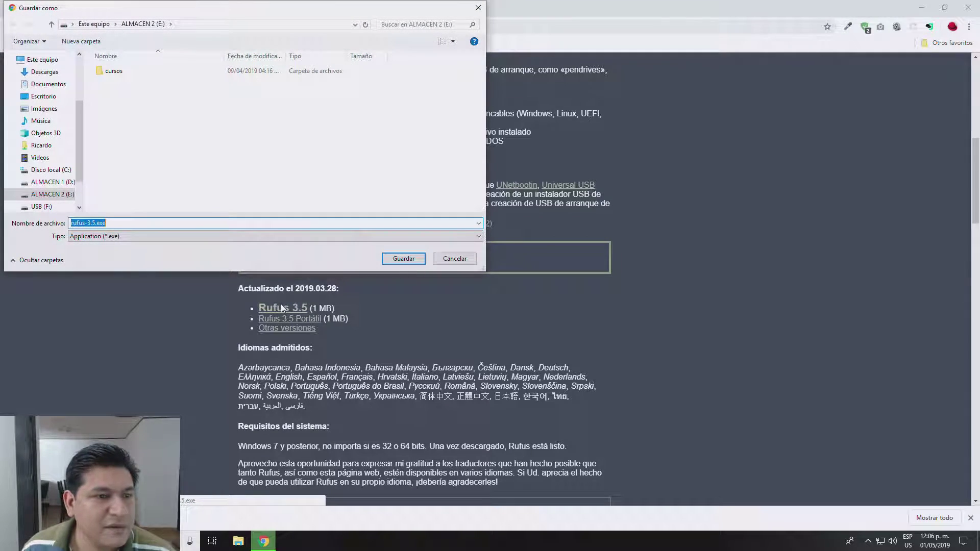
click(403, 258)
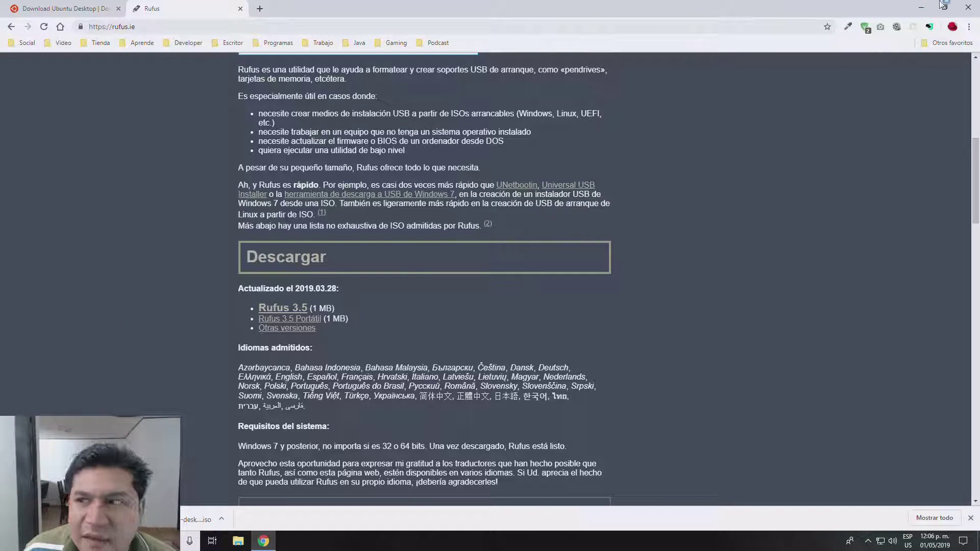
click(922, 7)
drag(542, 117, 729, 54)
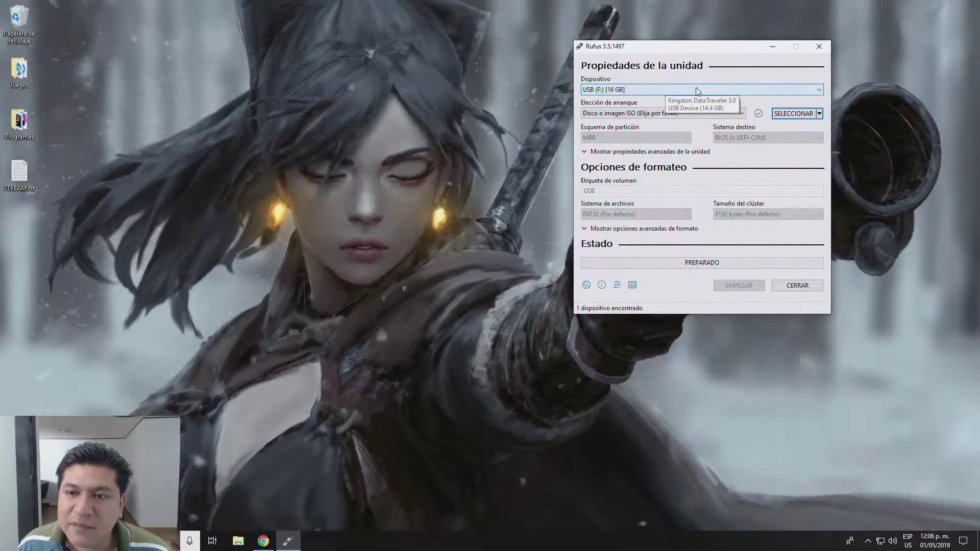
Step: Target USB (F:) [16 GB] and pick ubuntu-19.04-desktop-amd64.iso from ALMACEN 2 (E:)
click(697, 90)
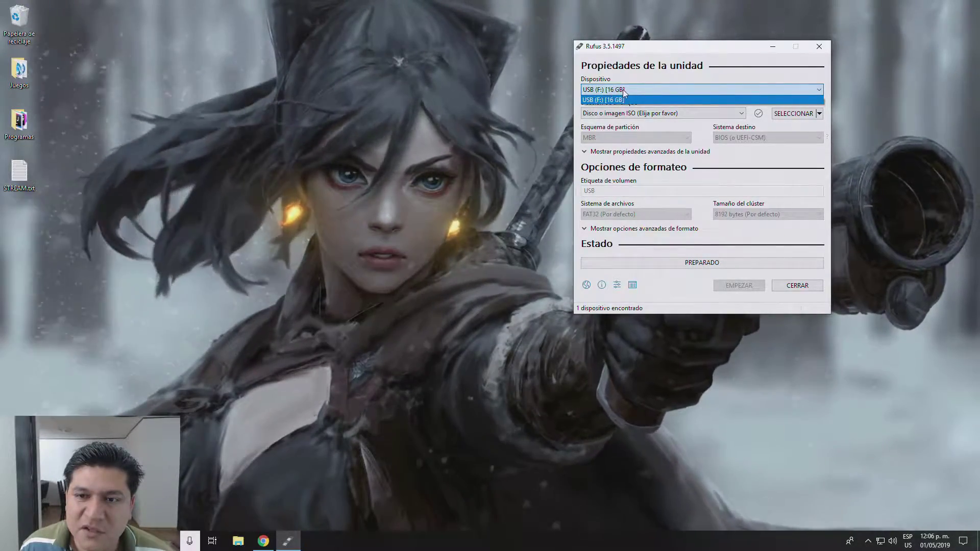
click(622, 100)
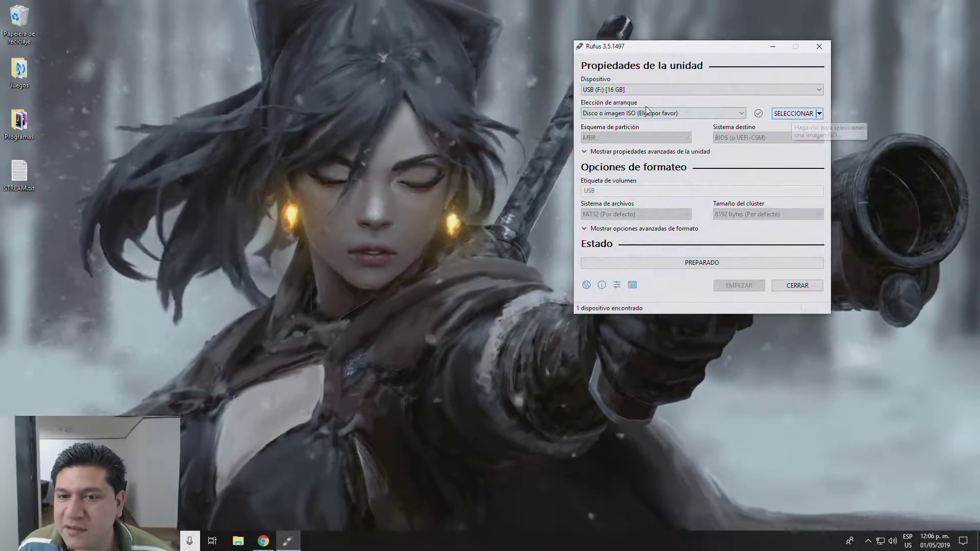
click(794, 115)
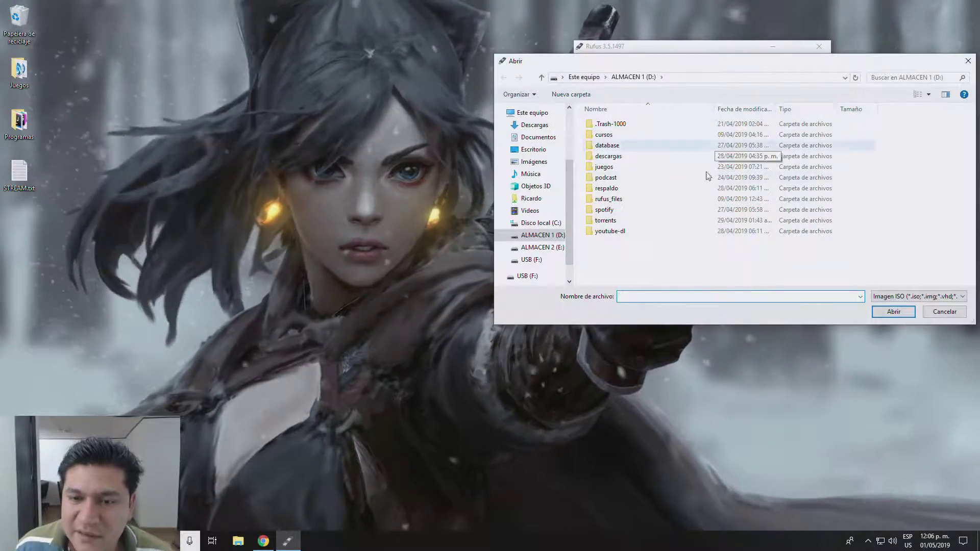
click(536, 247)
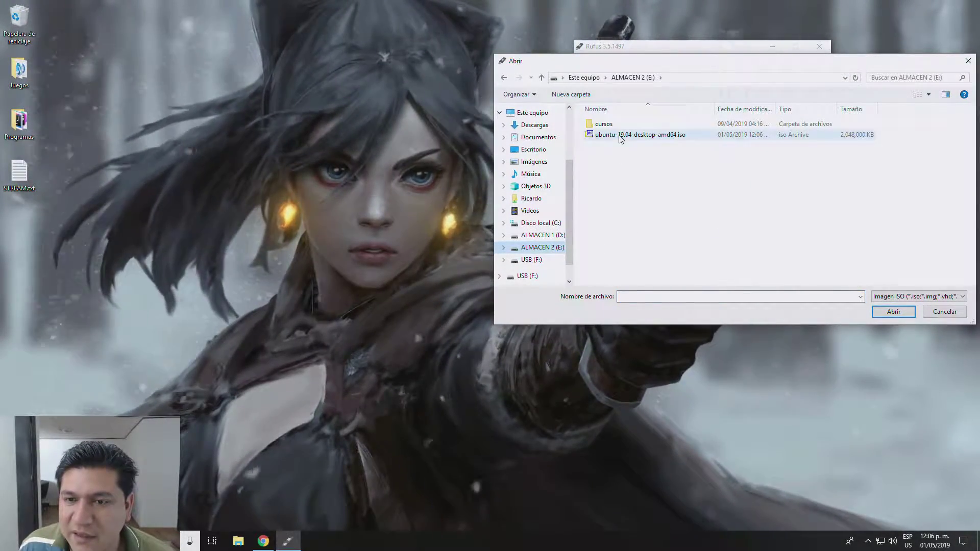
click(603, 136)
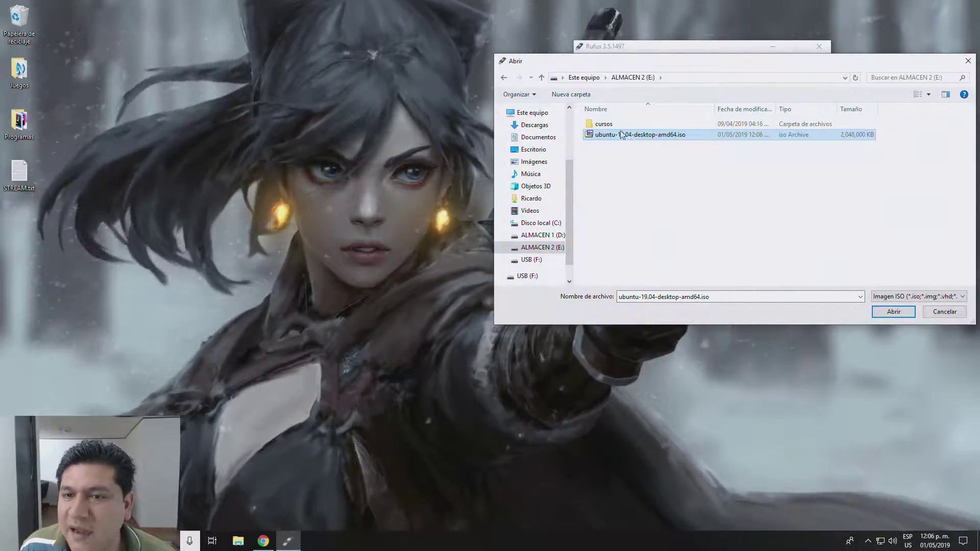
Step: Switch the file dialog to large tile view and load the Ubuntu ISO into Rufus
click(928, 94)
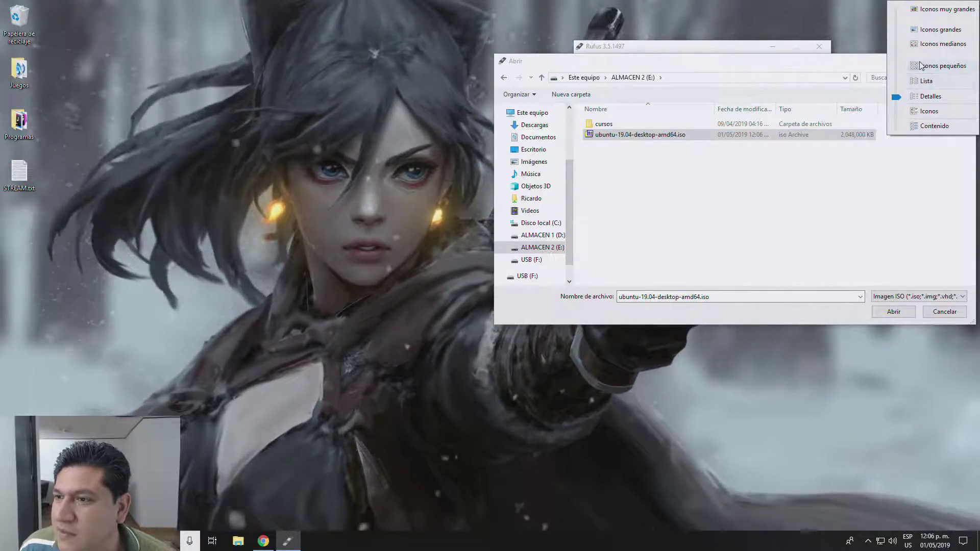
click(925, 82)
click(917, 95)
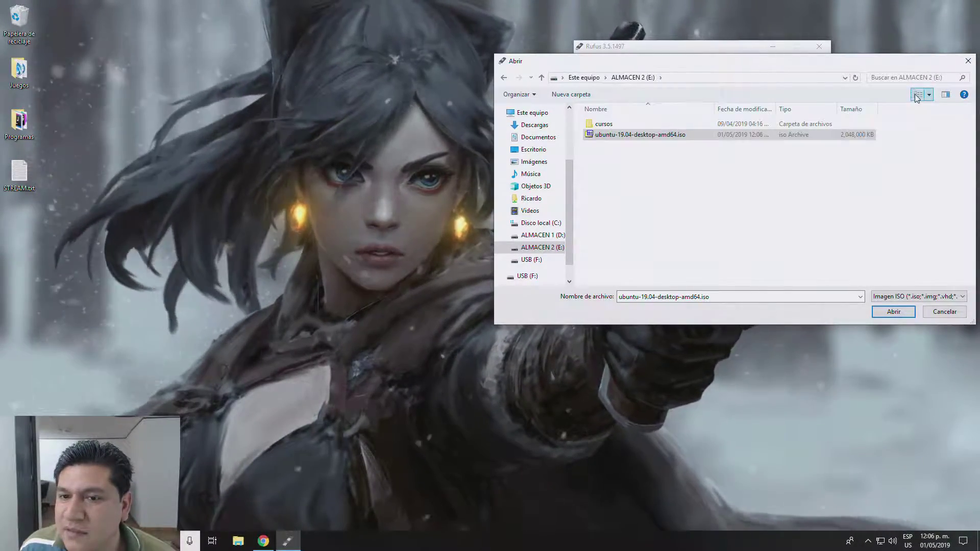
click(917, 95)
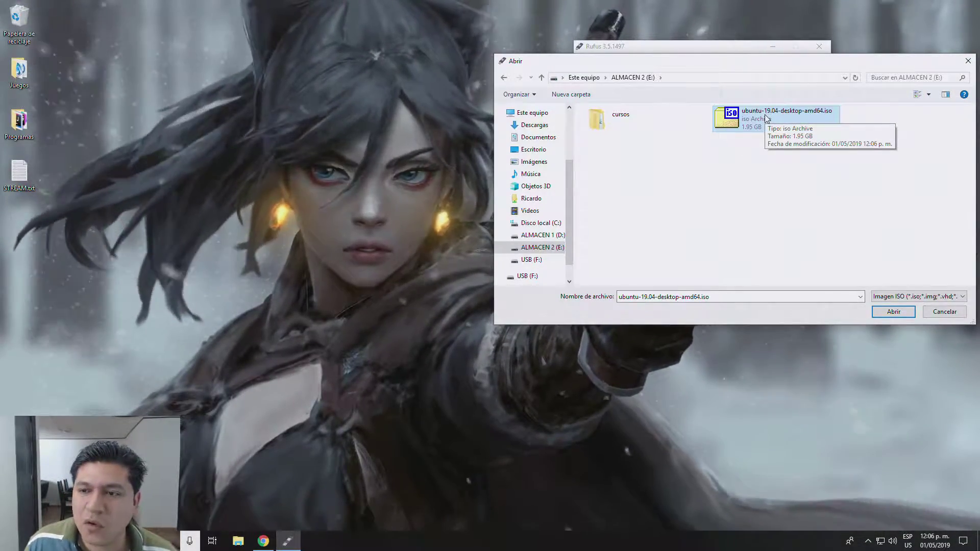
click(893, 312)
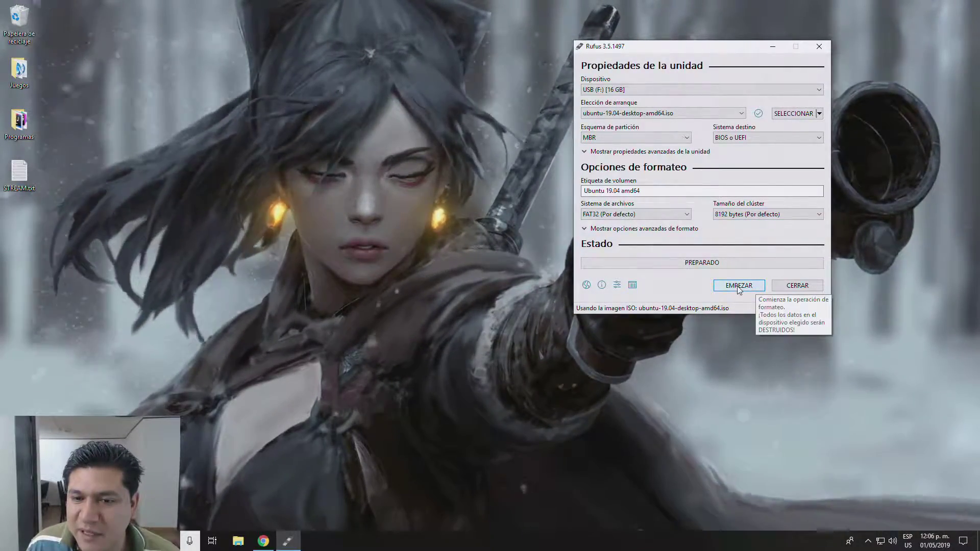
Step: Keep USB (F:) [16 GB] as the target device and start writing with EMPEZAR
click(622, 90)
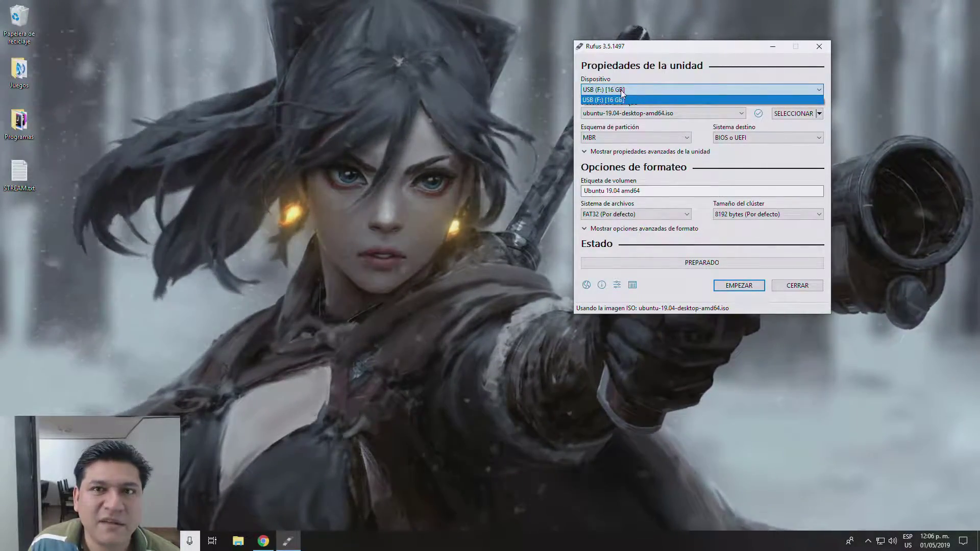
click(622, 92)
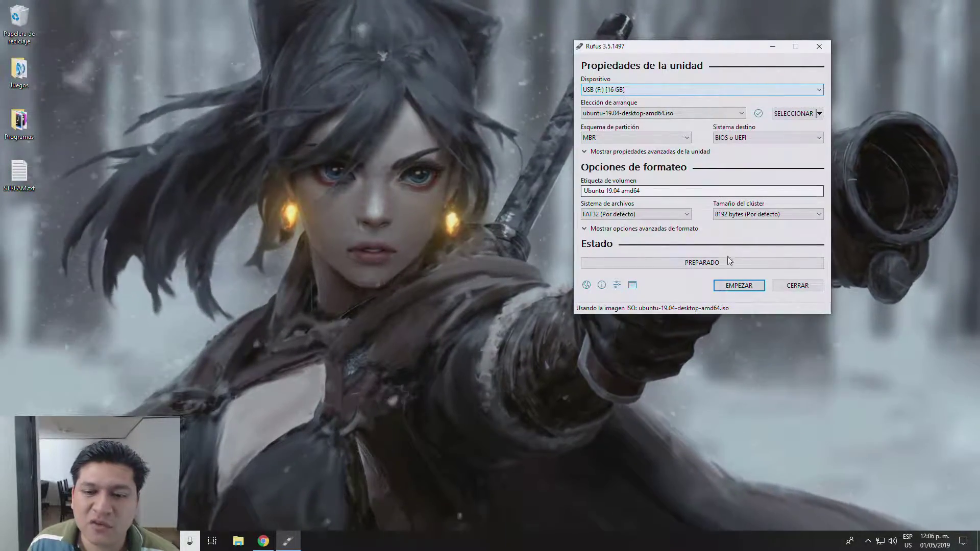
click(737, 288)
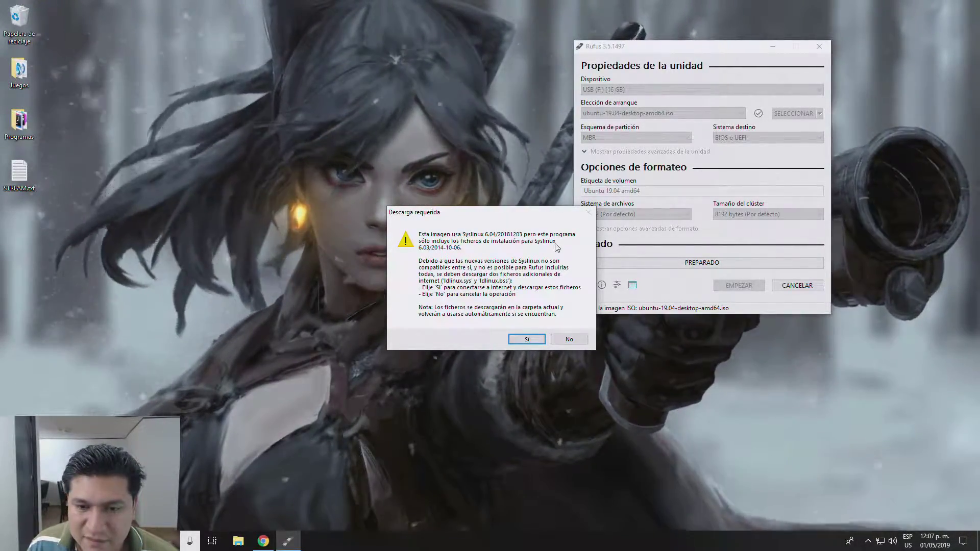
Step: Approve the Syslinux download, ISO image mode, and erasing all data on USB (F:) [16 GB]
click(527, 339)
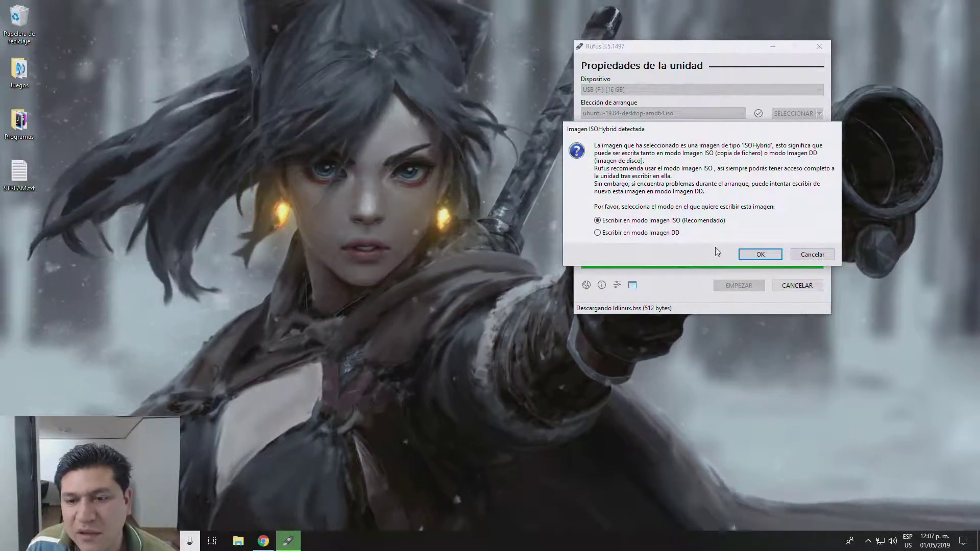
click(754, 254)
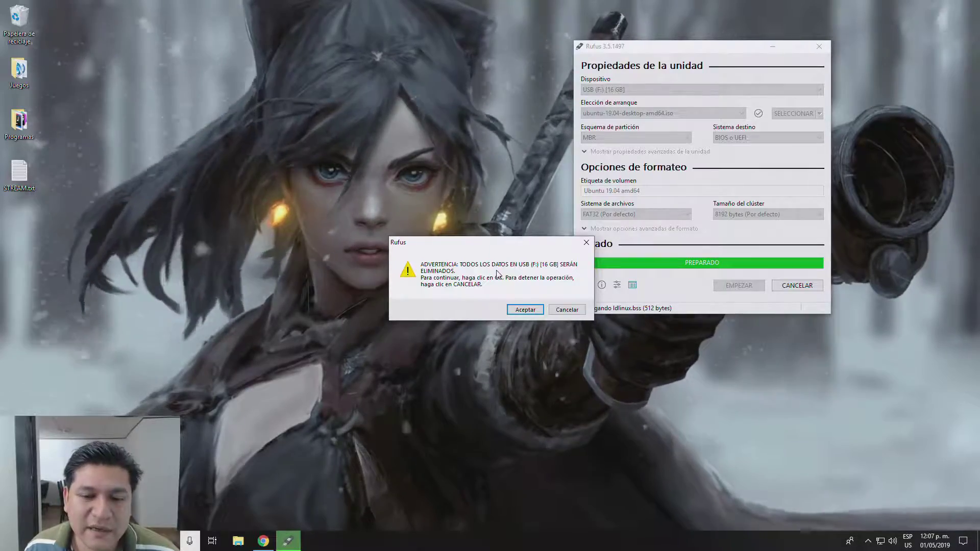
drag(492, 246, 452, 236)
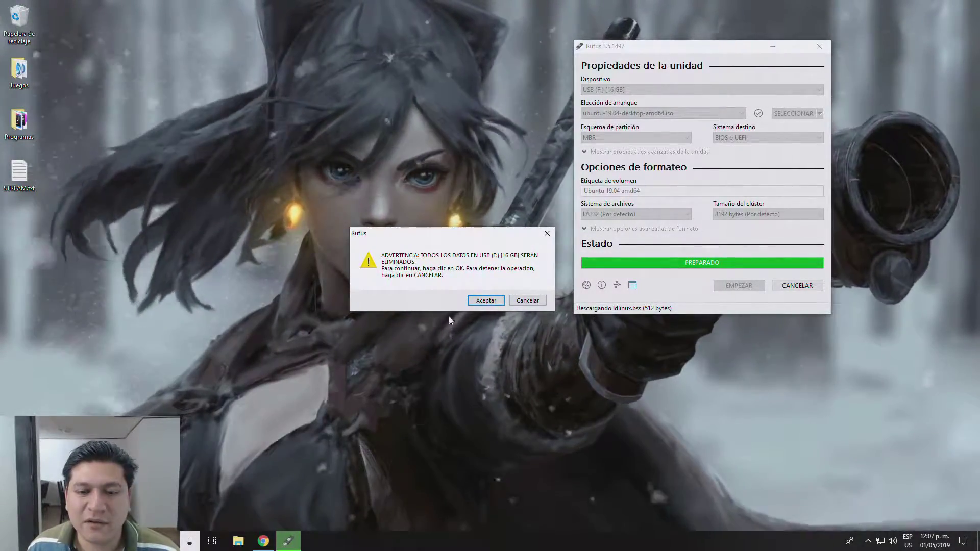
click(495, 302)
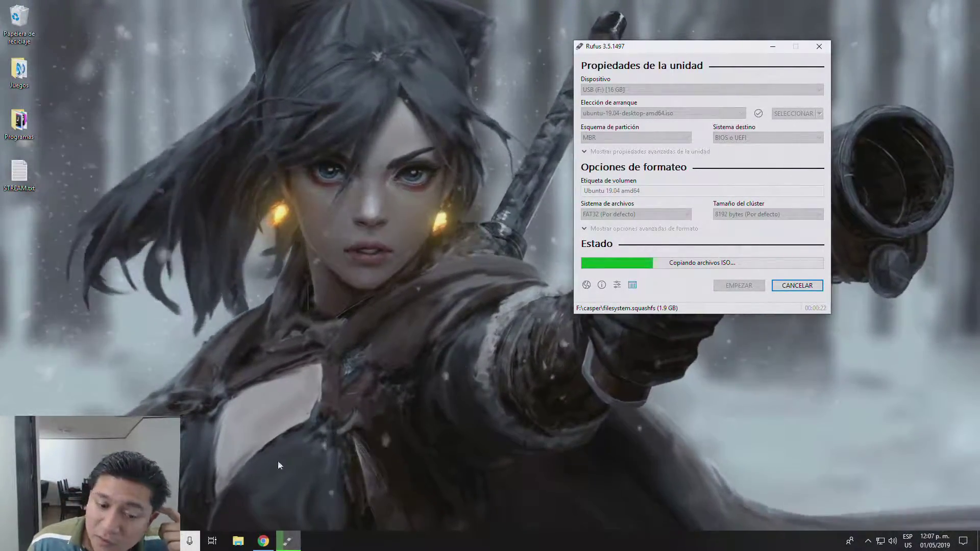
Step: Search the web for 'nvidia drivers' in a new tab and open NVIDIA's driver download page
click(263, 541)
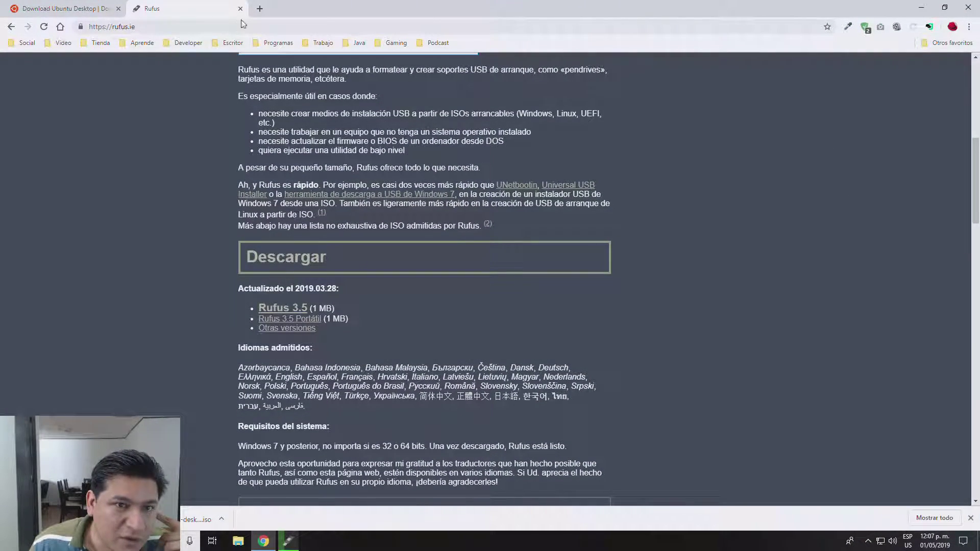
click(260, 9)
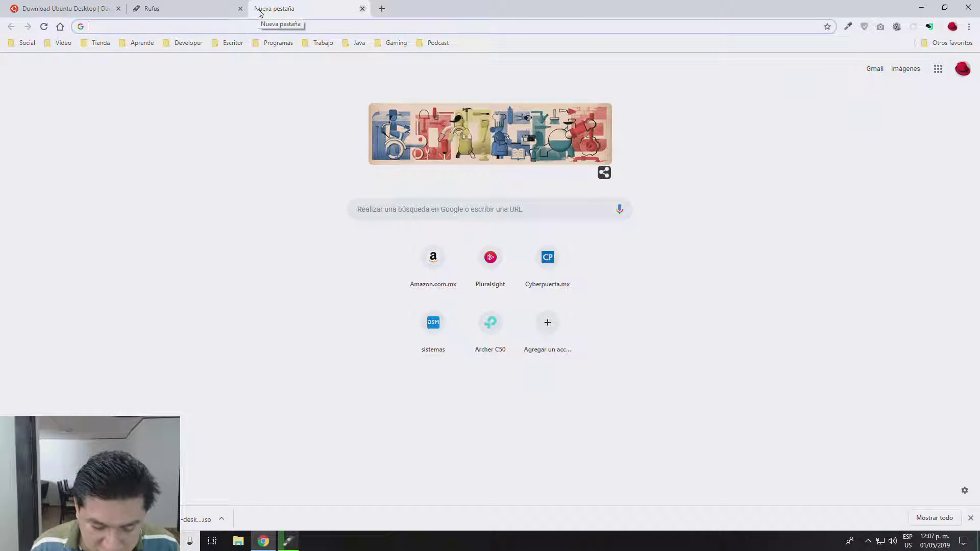
text(nvidia drivers)
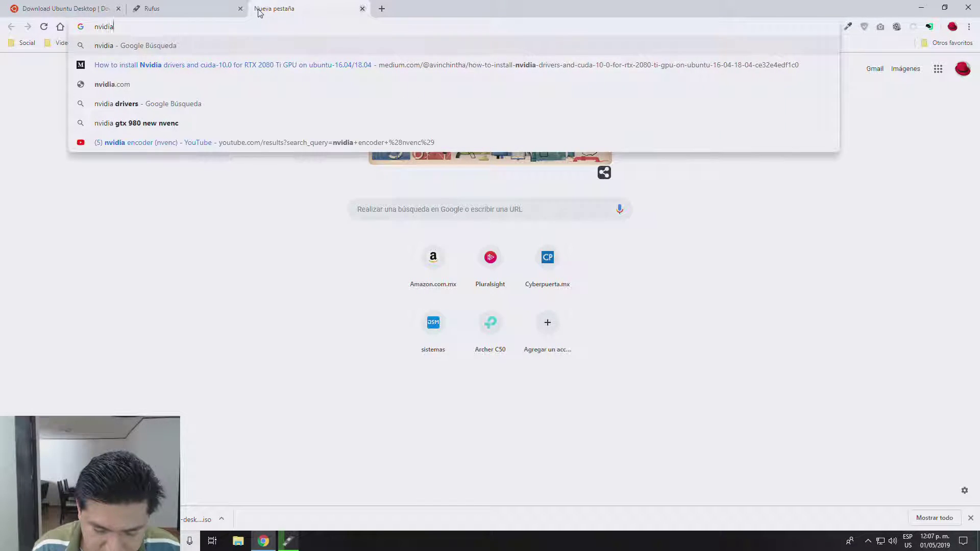
key(Return)
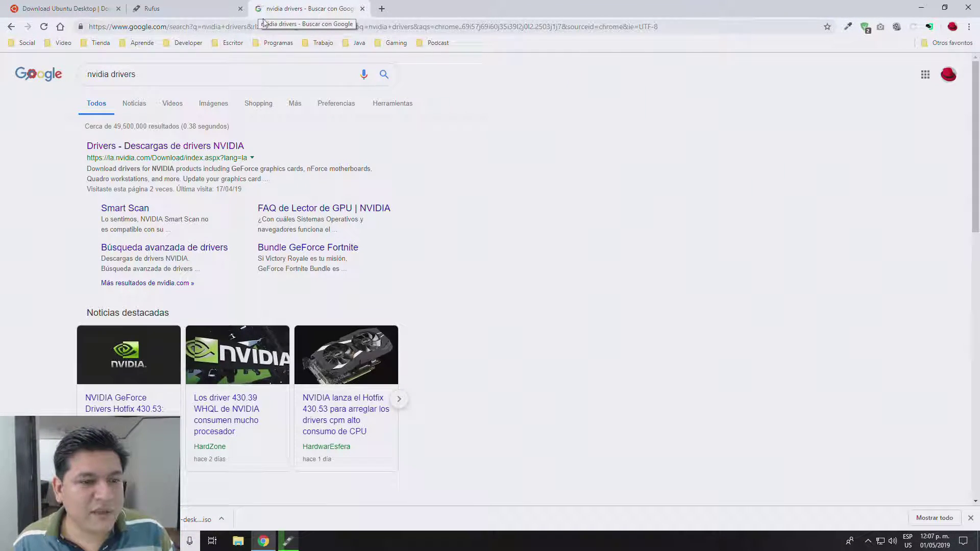
click(197, 146)
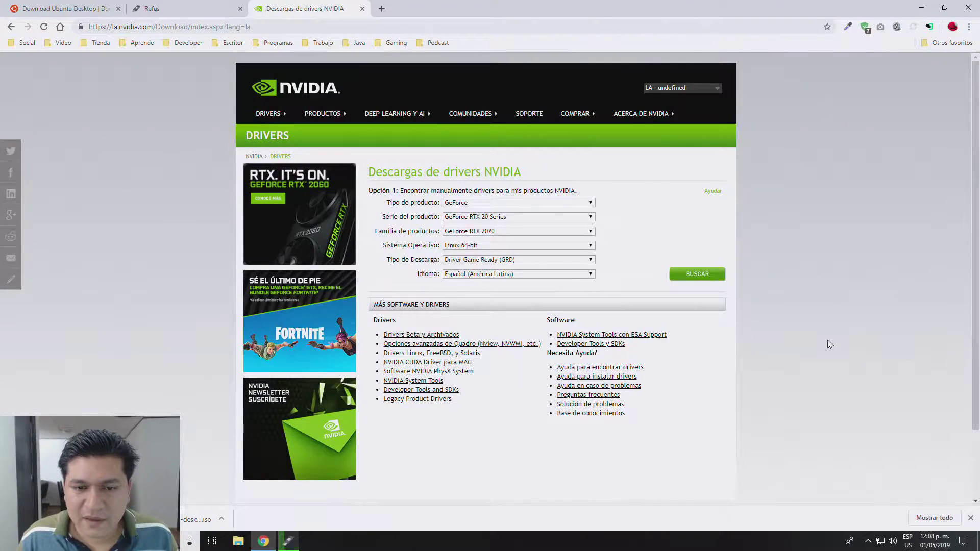
Step: Search drivers for GeForce RTX 2070 on Linux 64-bit, finding version 418.56 (102.23 MB)
ctrl+scroll(828, 340, up, 5)
ctrl+scroll(830, 344, down, 1)
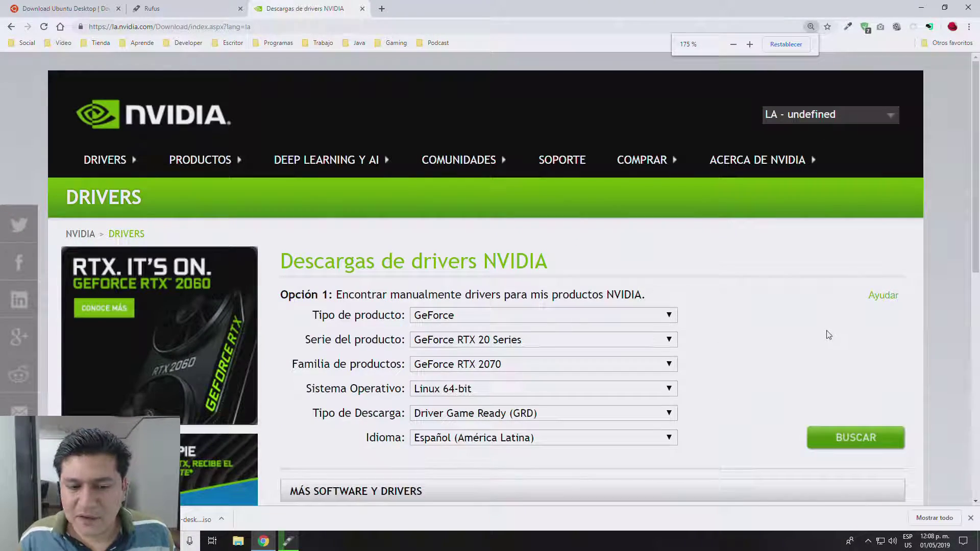
scroll(828, 336, down, 3)
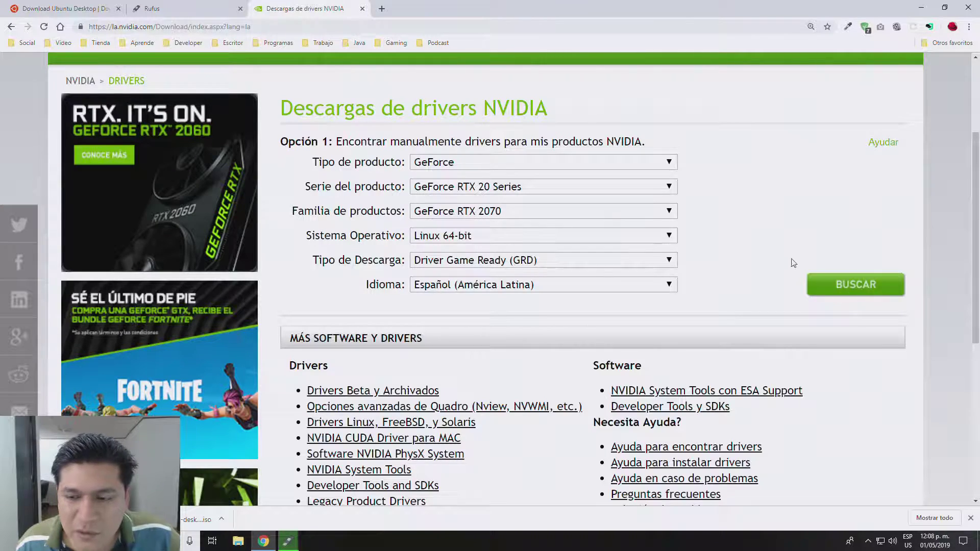
click(842, 286)
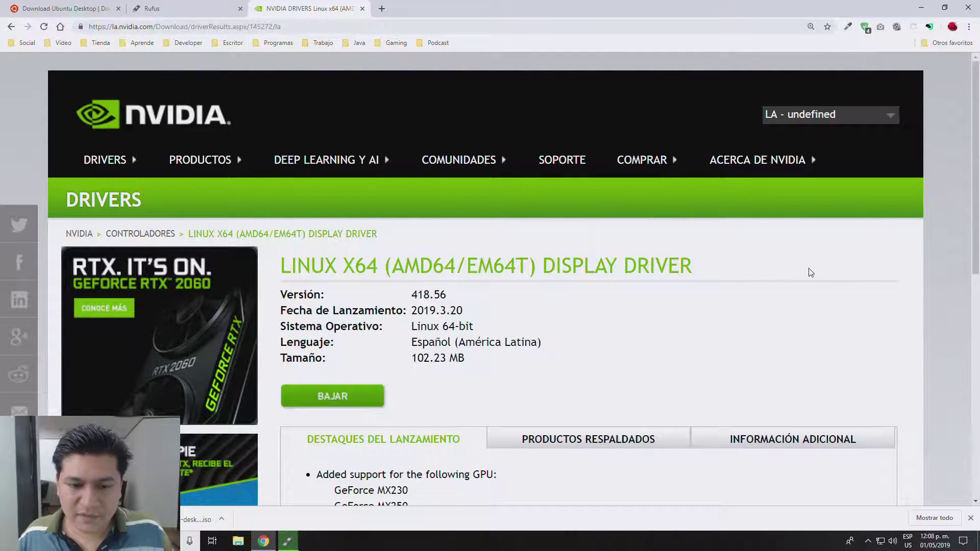
scroll(811, 273, down, 3)
Step: Download the NVIDIA 418.56 Linux driver .run file and save it to ALMACEN 2 (E:)
click(338, 252)
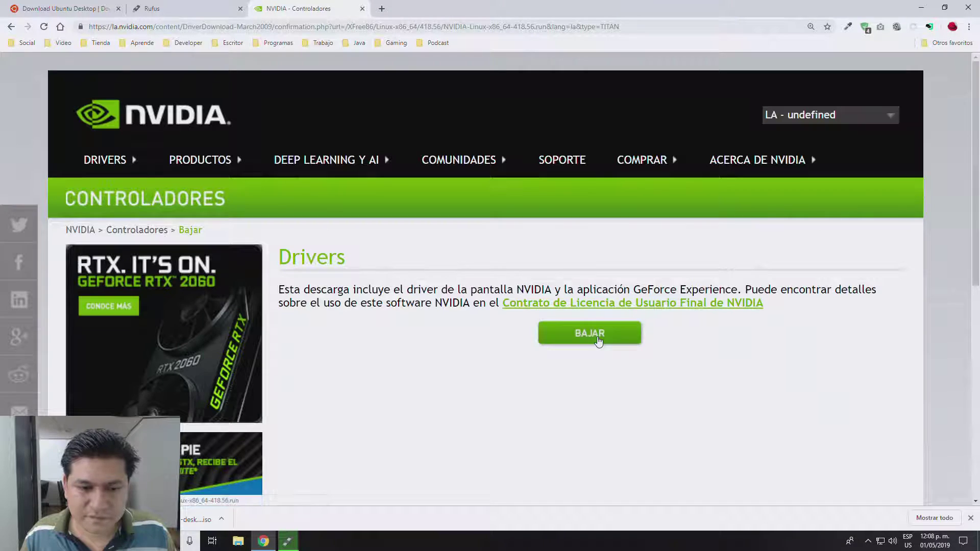
click(598, 337)
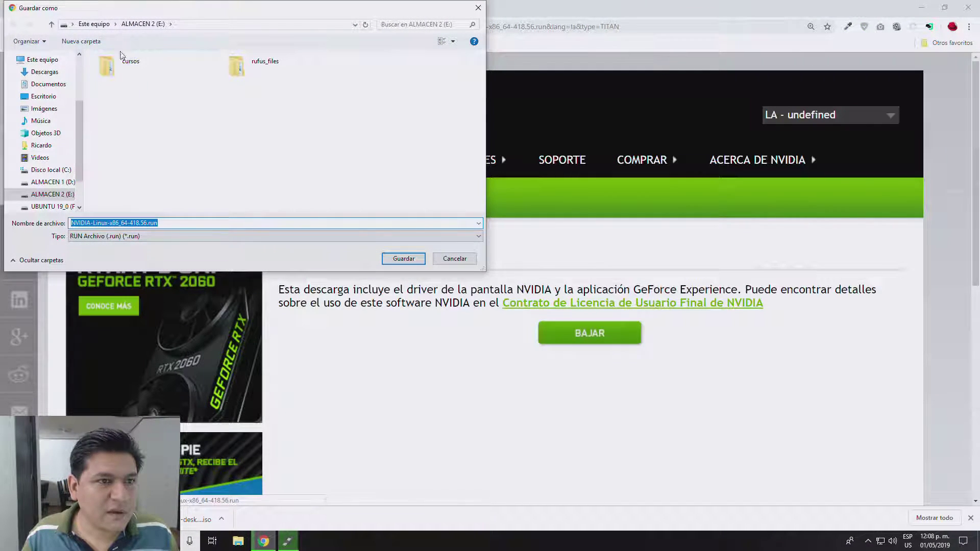
click(393, 257)
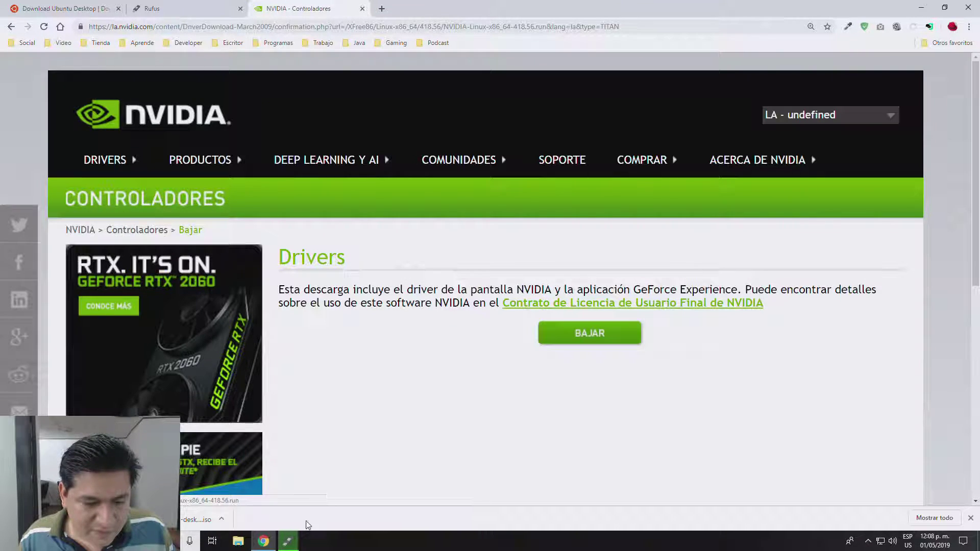
Step: Check Rufus's progress, then show the downloaded NVIDIA-Linux-x86_64-418.56.run in its folder
click(288, 540)
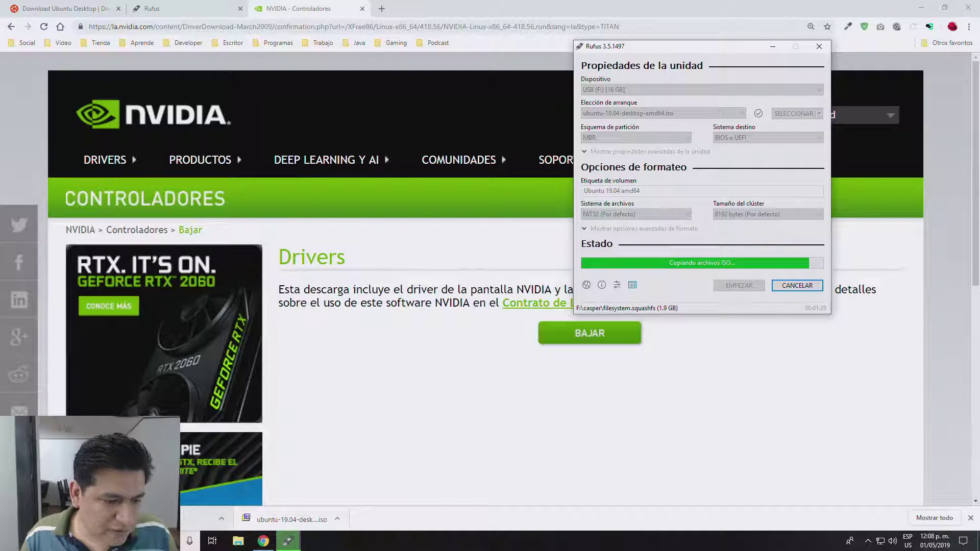
click(106, 518)
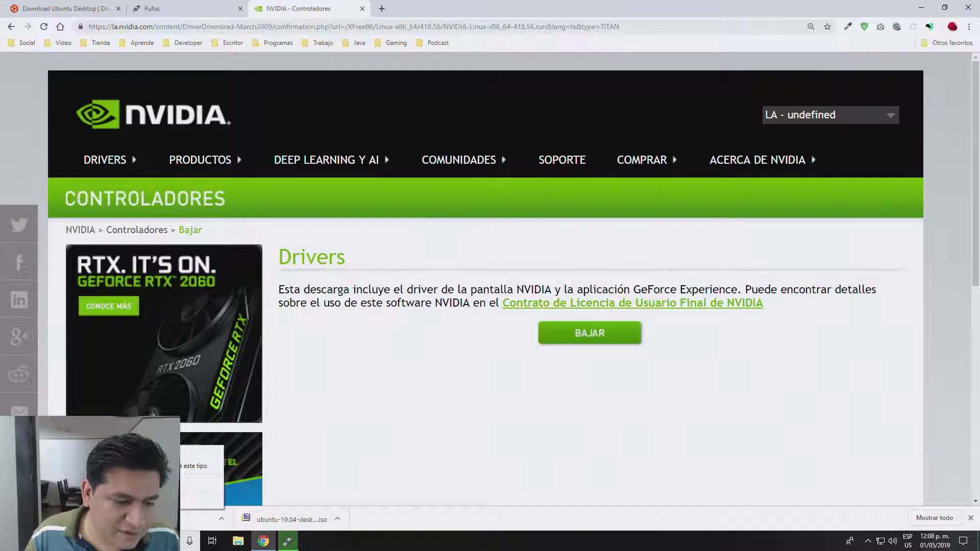
click(204, 483)
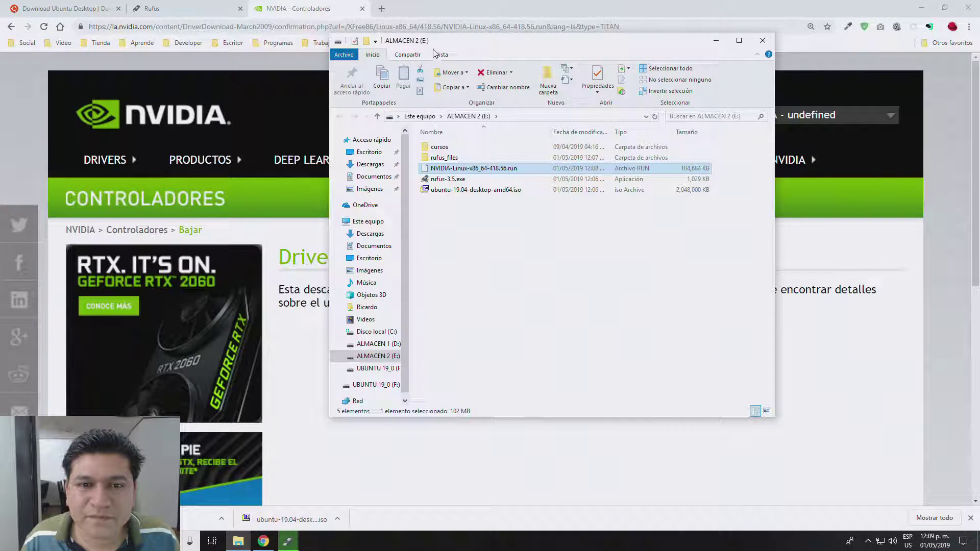
Step: View ALMACEN 2 (E:) as large icons, copy the NVIDIA .run file, and check Rufus
click(451, 56)
click(484, 69)
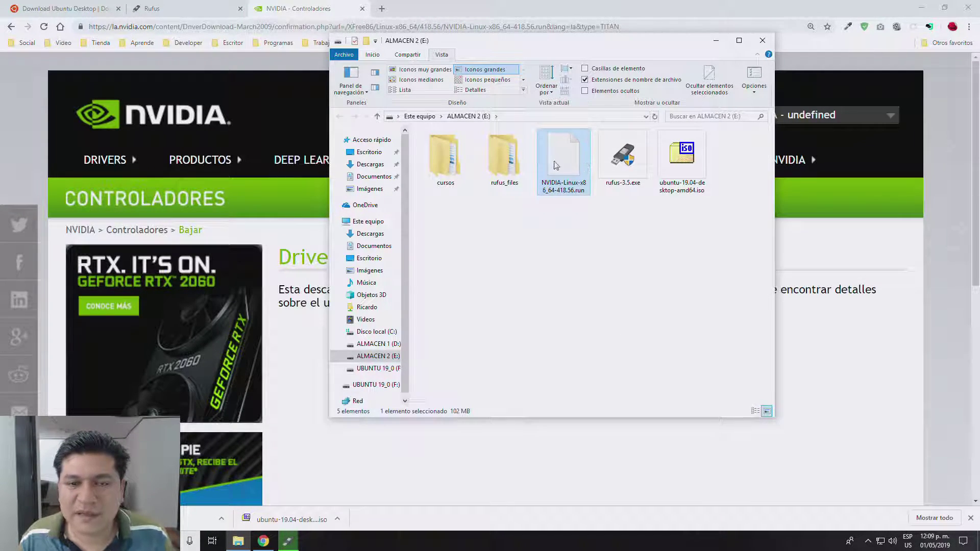
right_click(565, 148)
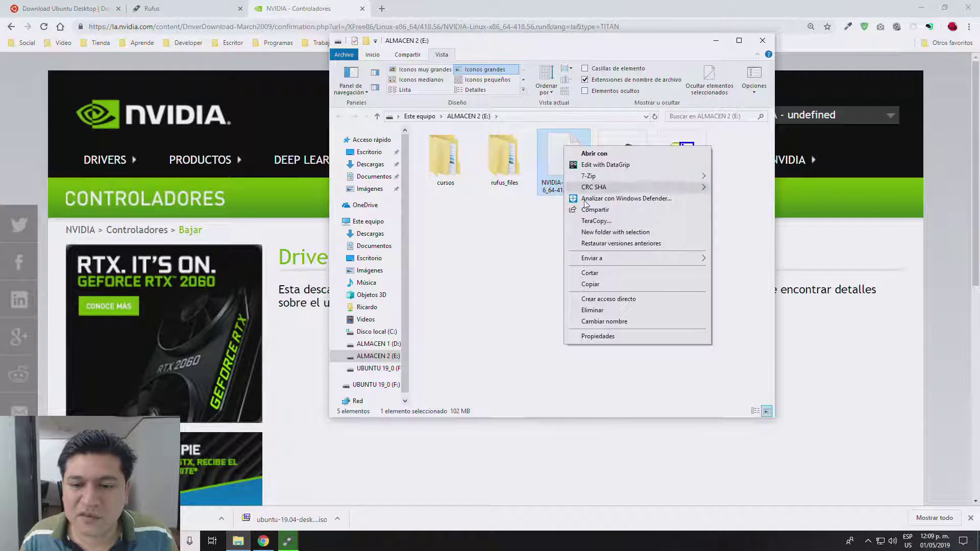
click(594, 288)
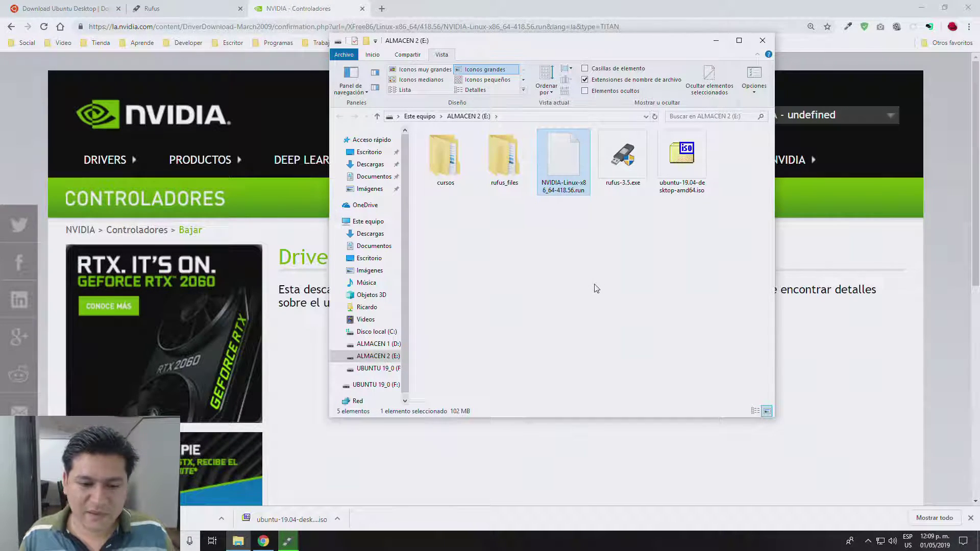
click(287, 541)
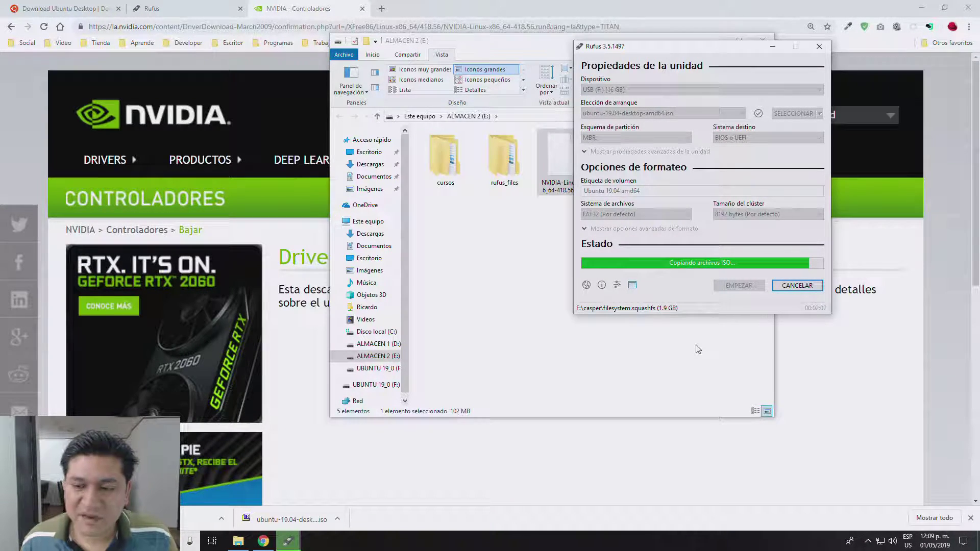
Step: Switch between Chrome and Rufus to check on the ISO copy
click(546, 448)
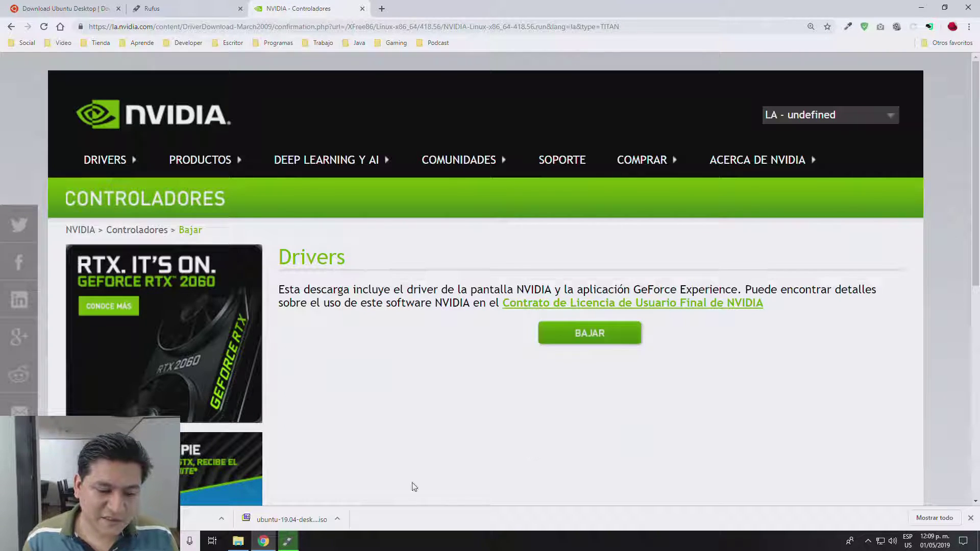
click(287, 541)
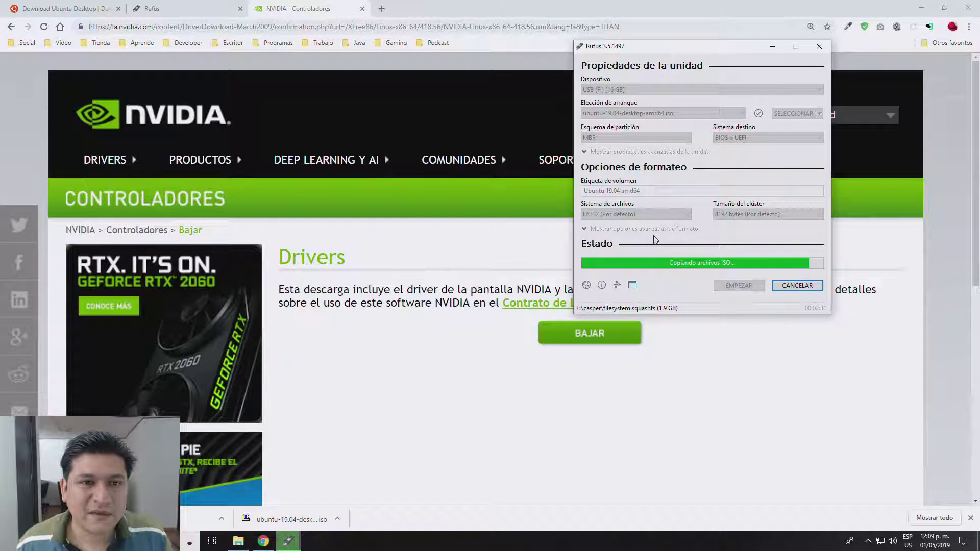
click(553, 4)
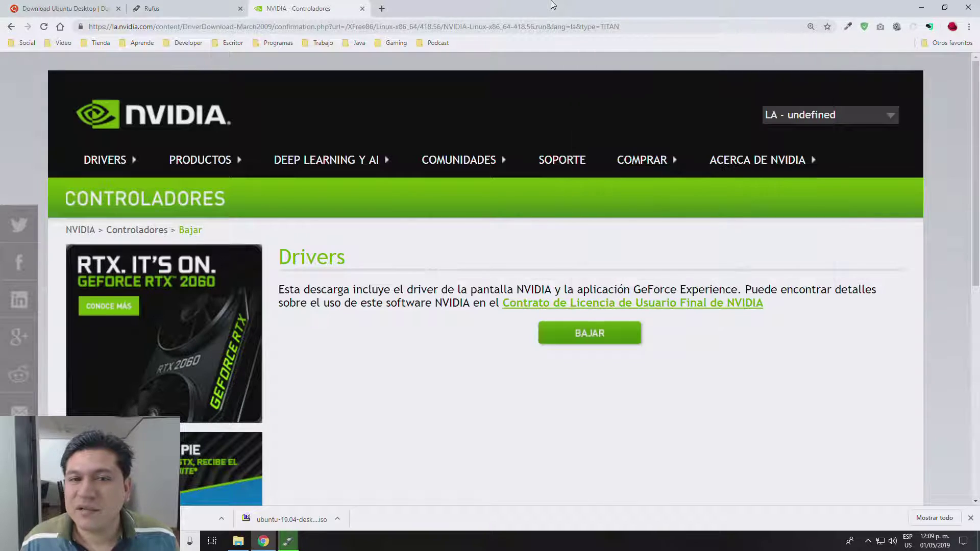
Step: Look through the Java and other bookmark bar folders, then see Rufus report PREPARADO
click(358, 45)
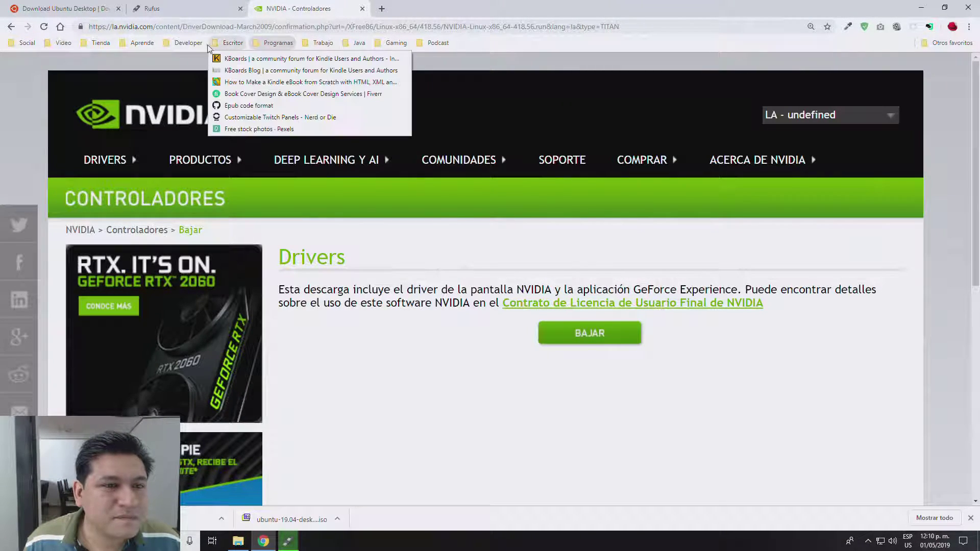
mouse_move(147, 45)
mouse_move(278, 45)
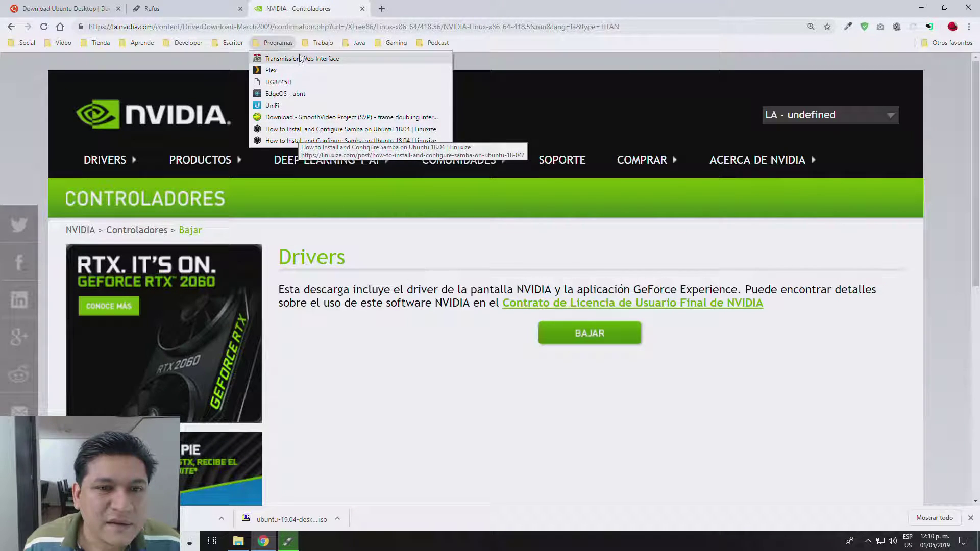
mouse_move(195, 45)
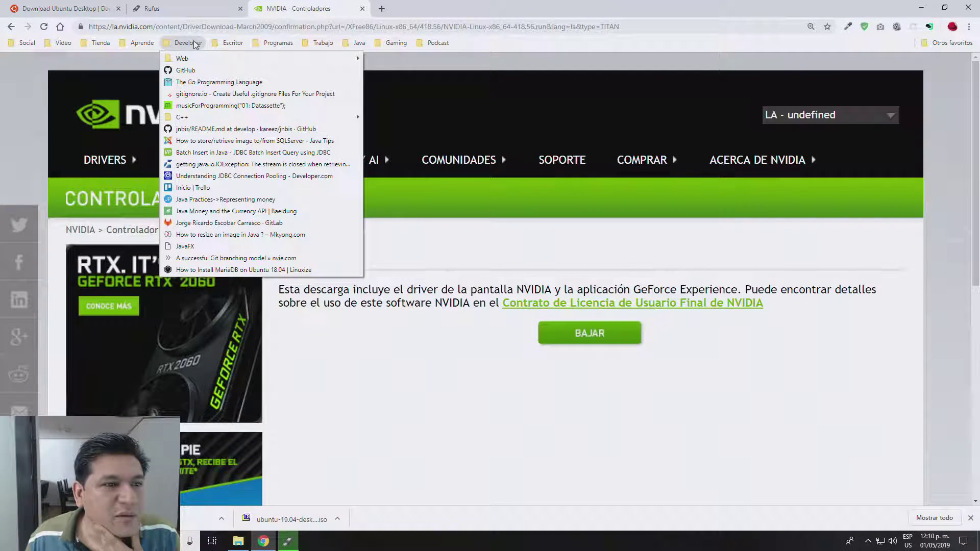
mouse_move(326, 48)
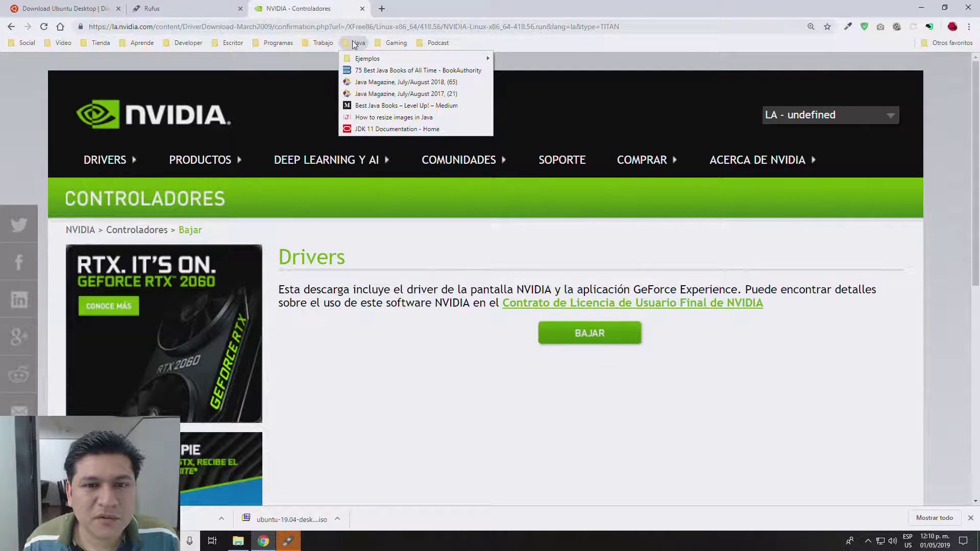
mouse_move(387, 48)
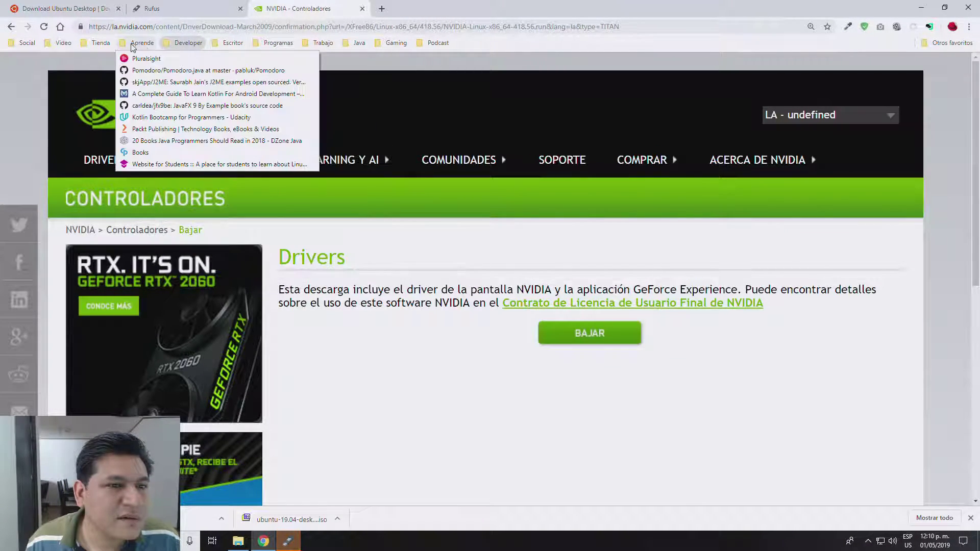
click(360, 403)
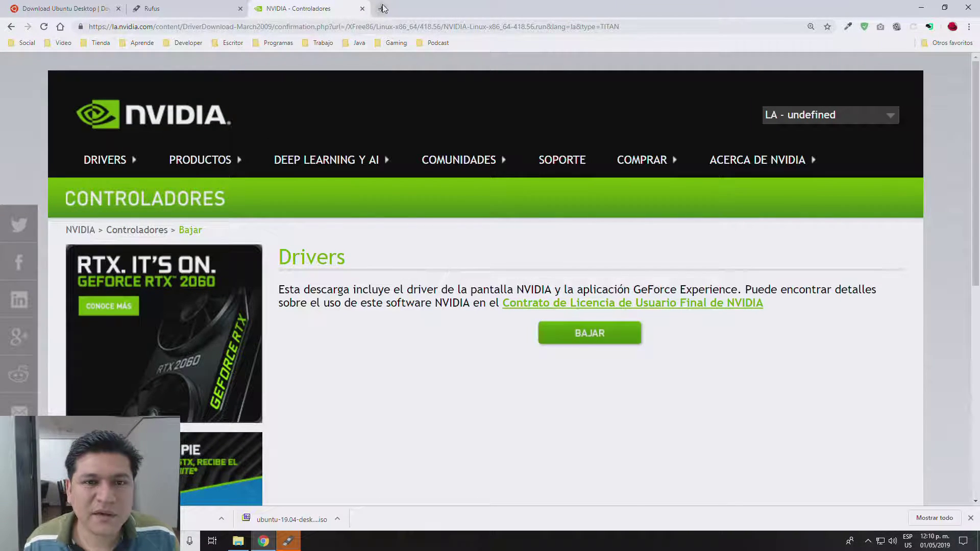
click(288, 541)
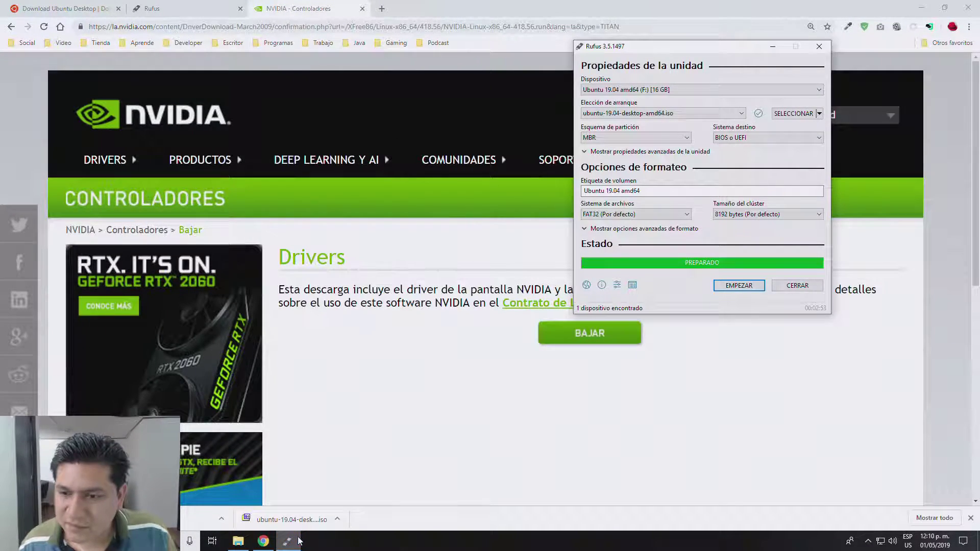
Step: Close Rufus and copy the NVIDIA .run file from ALMACEN 2 (E:)
click(797, 286)
click(238, 541)
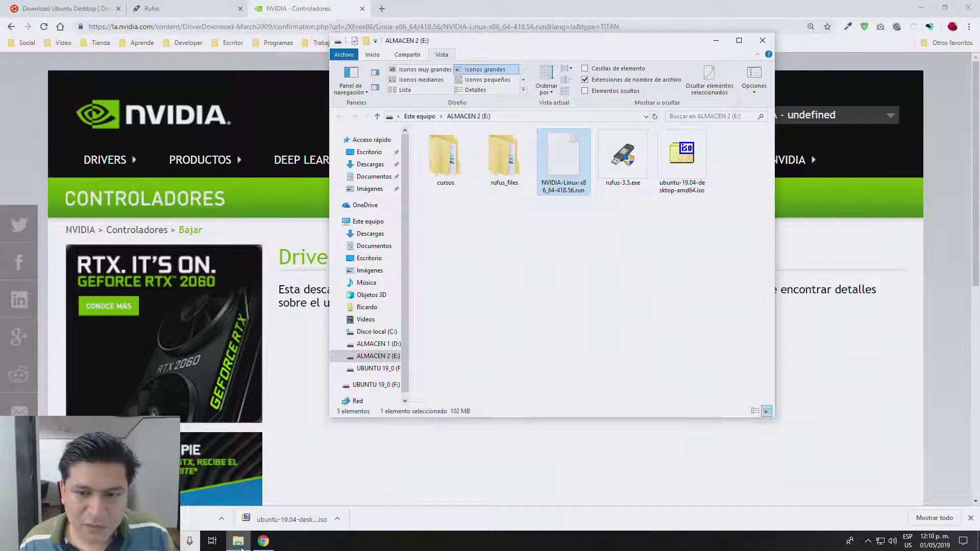
right_click(566, 158)
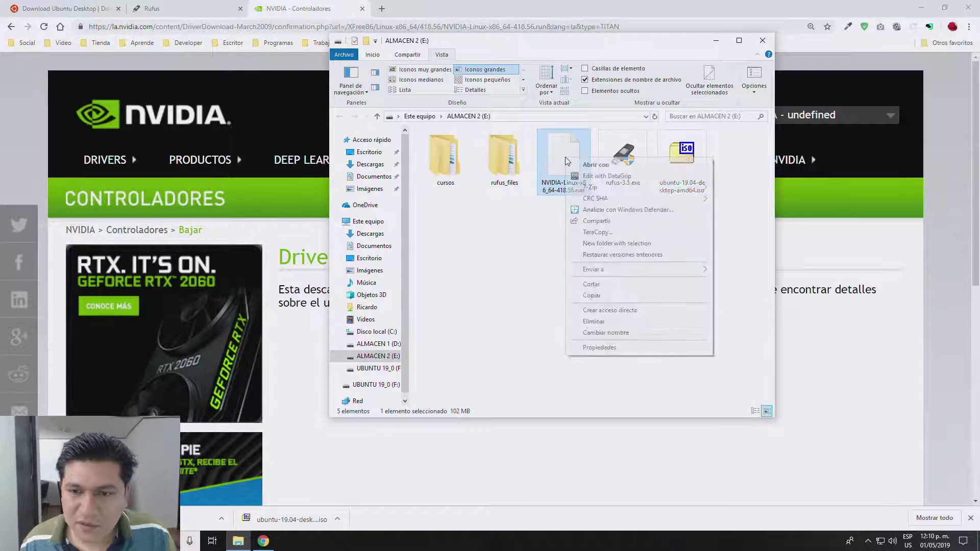
click(597, 297)
Step: Paste the driver onto the UBUNTU 19_0 (F:) USB with TeraCopy, dismissing the queued Spring in Action job
click(373, 385)
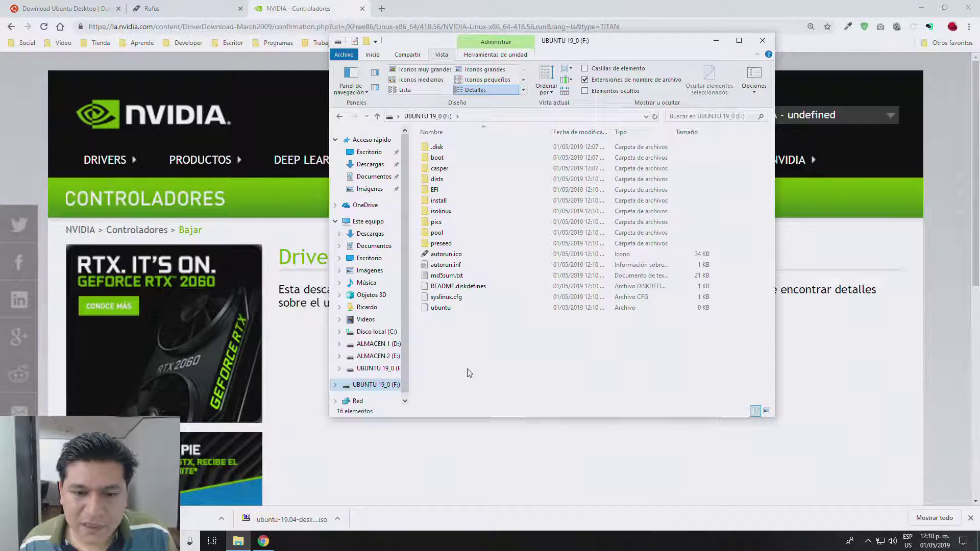
right_click(468, 376)
click(496, 434)
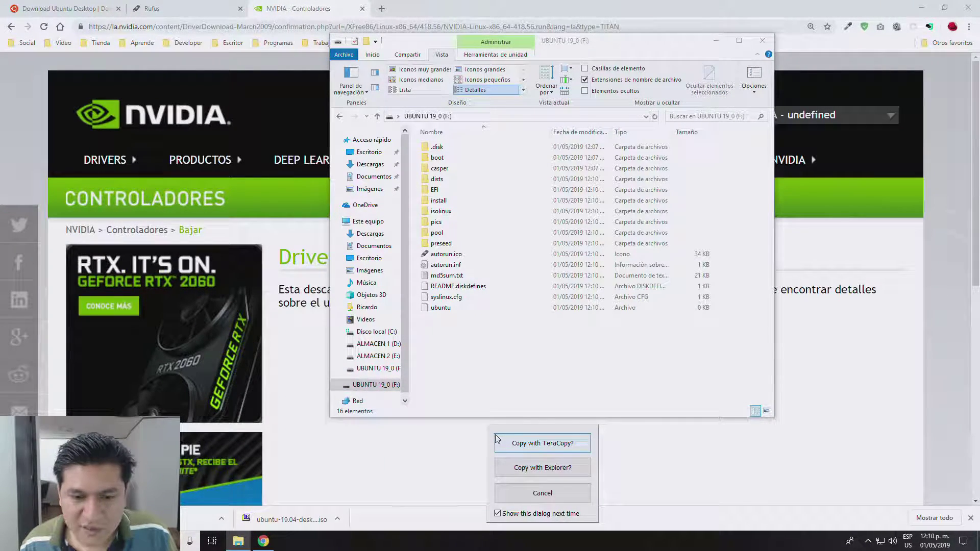
click(522, 442)
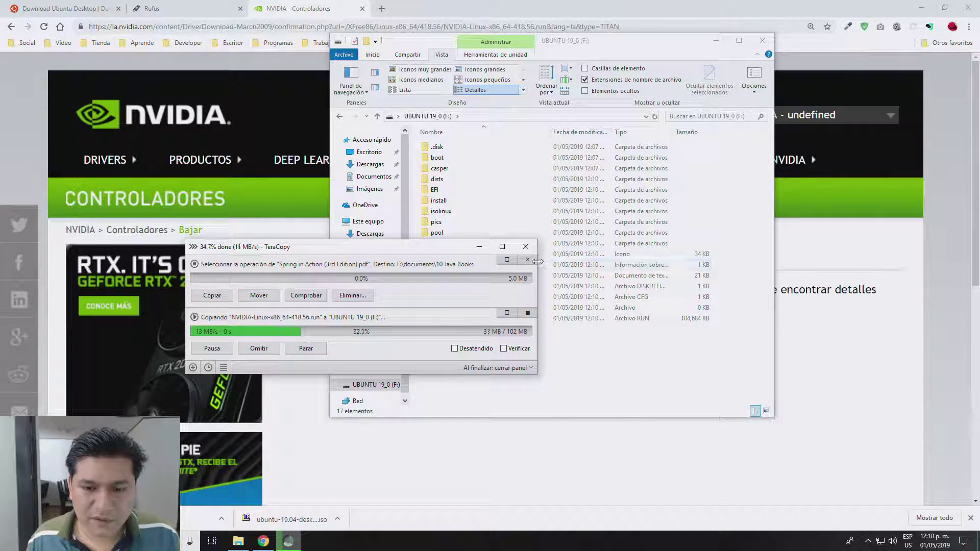
click(528, 259)
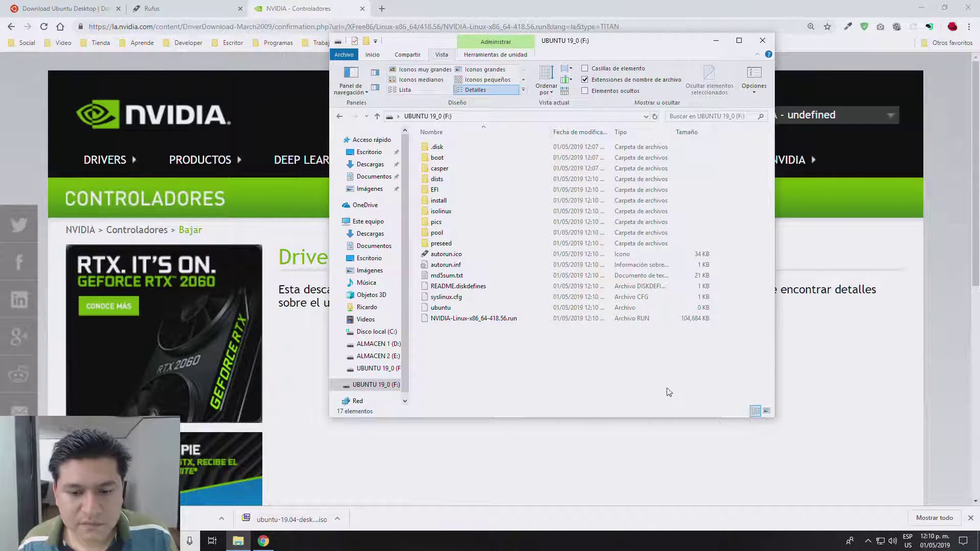
Step: Check the NVIDIA-Linux-x86_64-418.56.run file on the USB and close the drive window
click(455, 319)
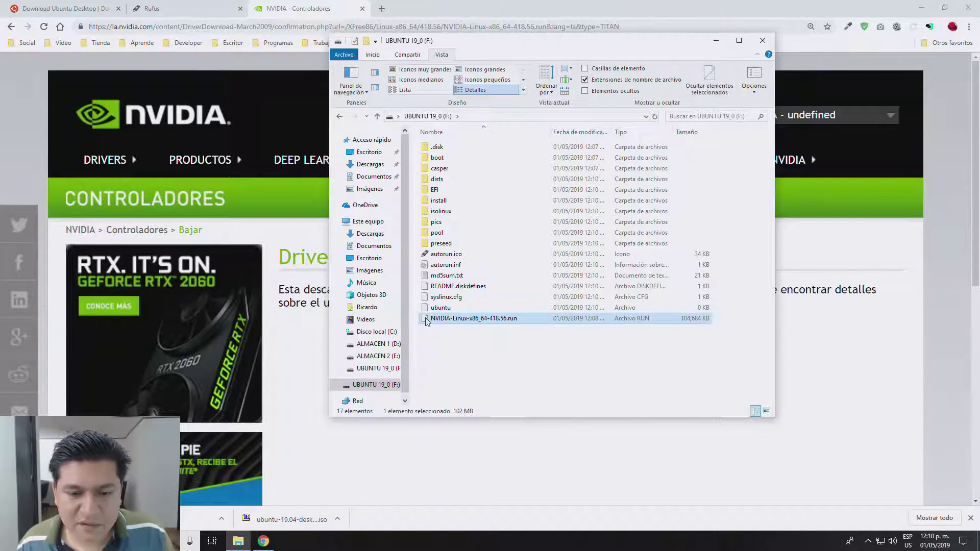
click(532, 368)
click(762, 41)
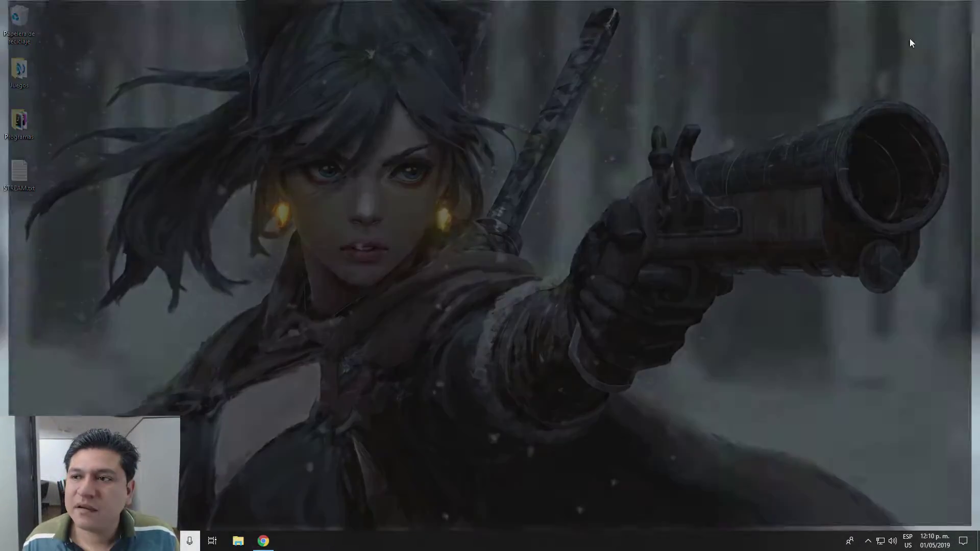
Step: Restart Windows from the Start menu and press F12 at the Gigabyte splash for the boot menu
key(super)
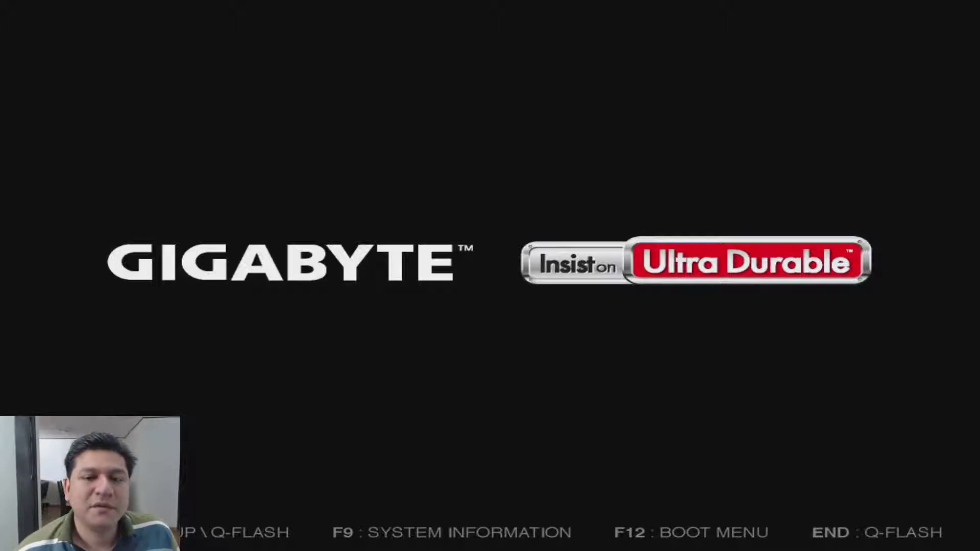
key(F12)
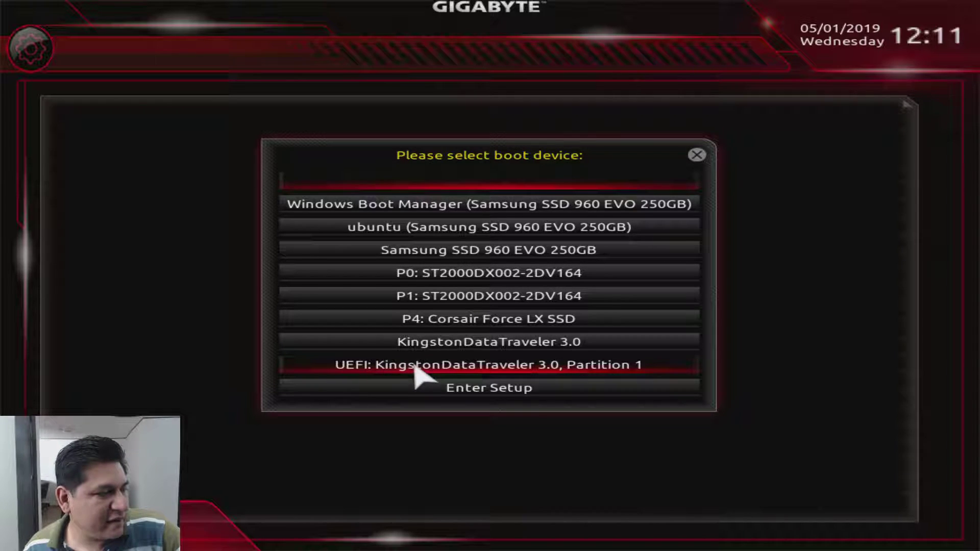
Step: Boot from 'UEFI: KingstonDataTraveler 3.0, Partition 1' and start Install Ubuntu from GRUB
click(442, 366)
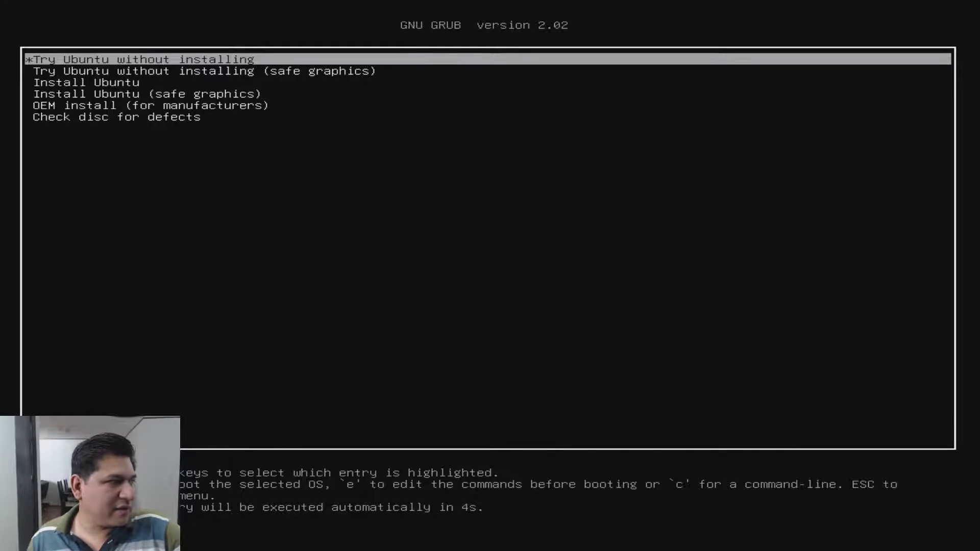
key(Down)
key(Down)
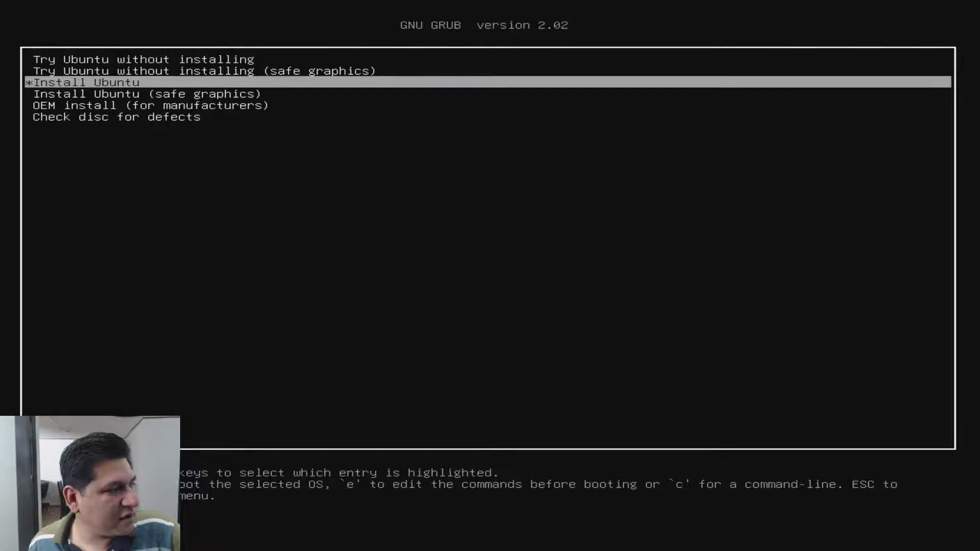
key(Return)
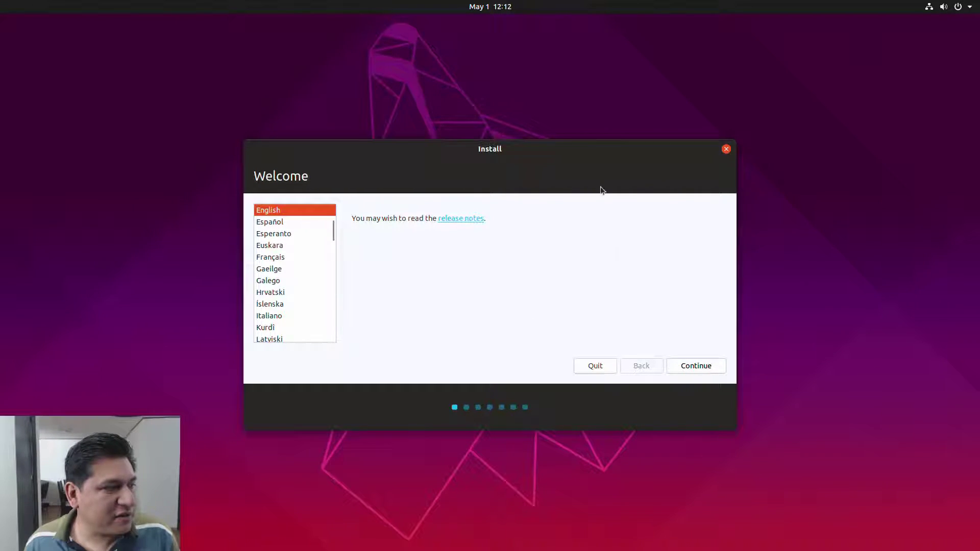
Step: Choose Español as installer language, then pick the Inglés (EE. UU.) keyboard layout and continue
click(275, 223)
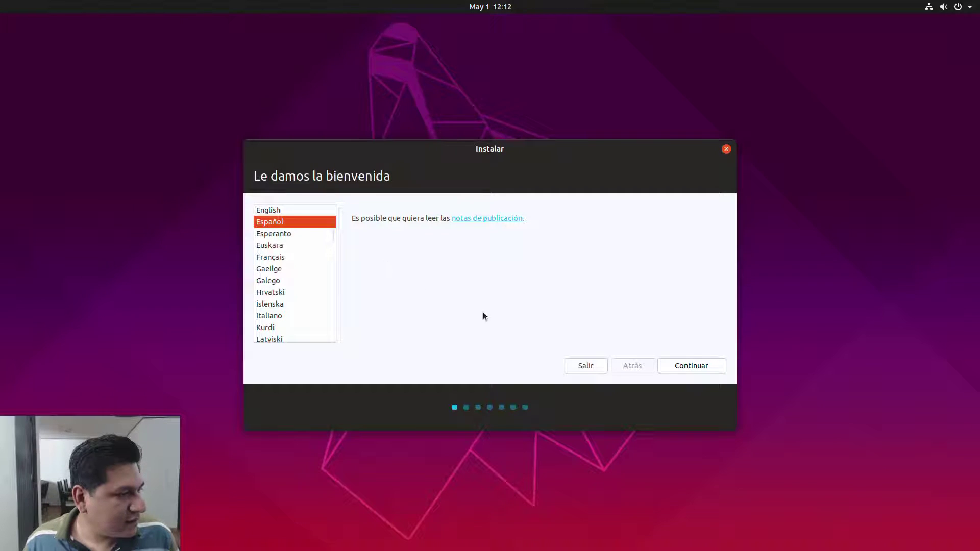
click(691, 366)
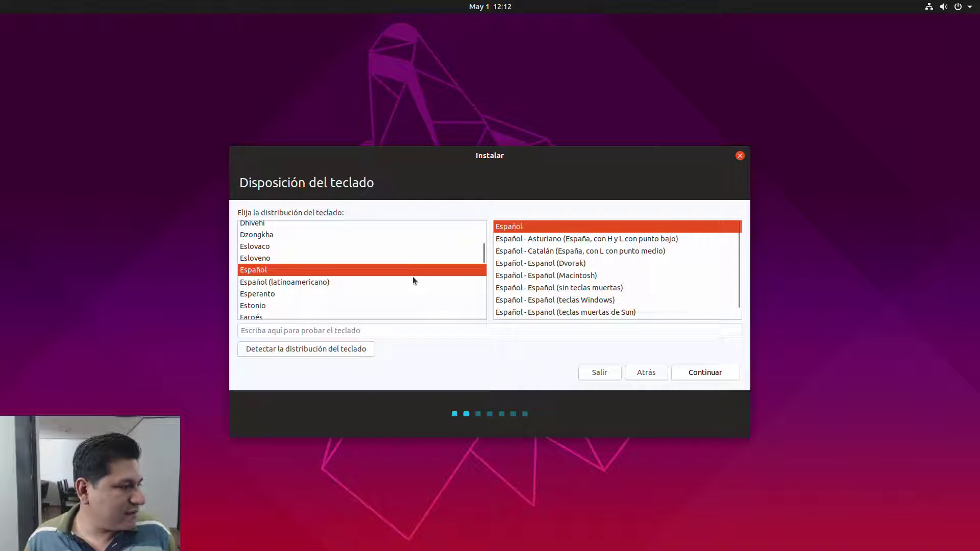
scroll(281, 290, down, 1)
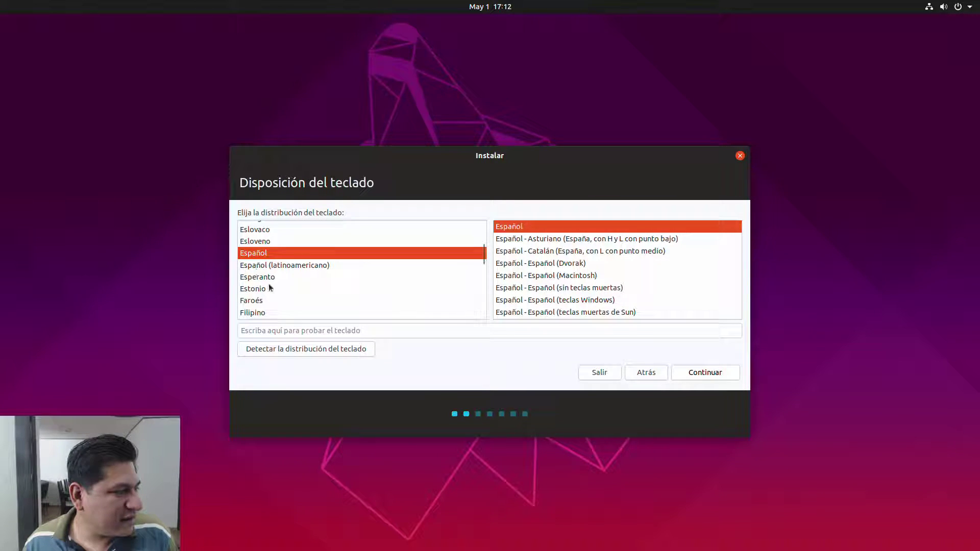
scroll(272, 292, up, 4)
scroll(273, 291, up, 10)
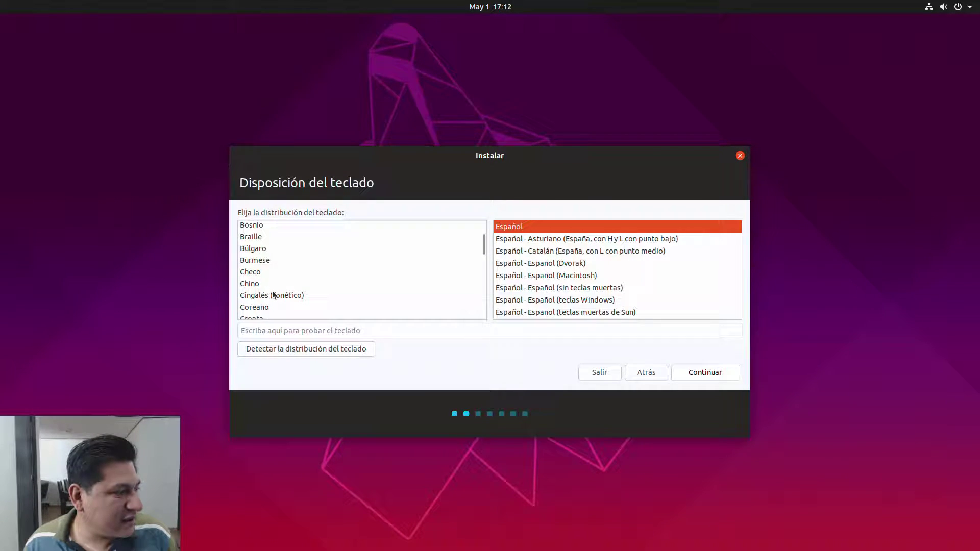
scroll(272, 292, up, 2)
click(272, 293)
text(i)
key(Down)
key(Down)
key(Down)
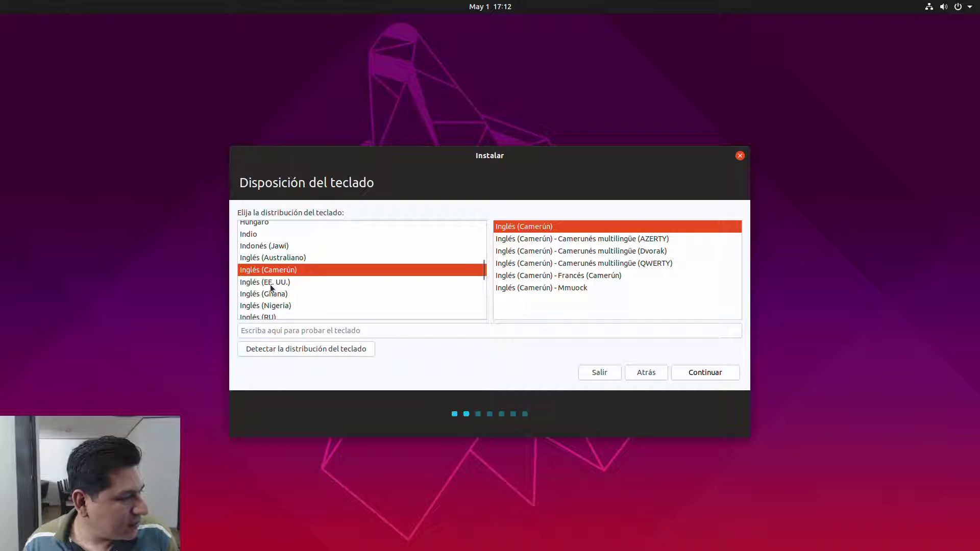
key(Down)
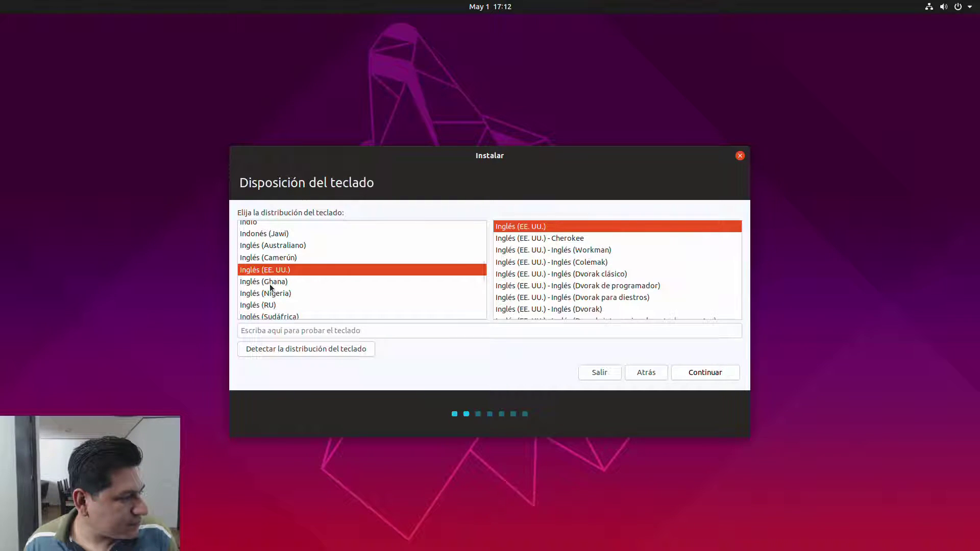
click(684, 374)
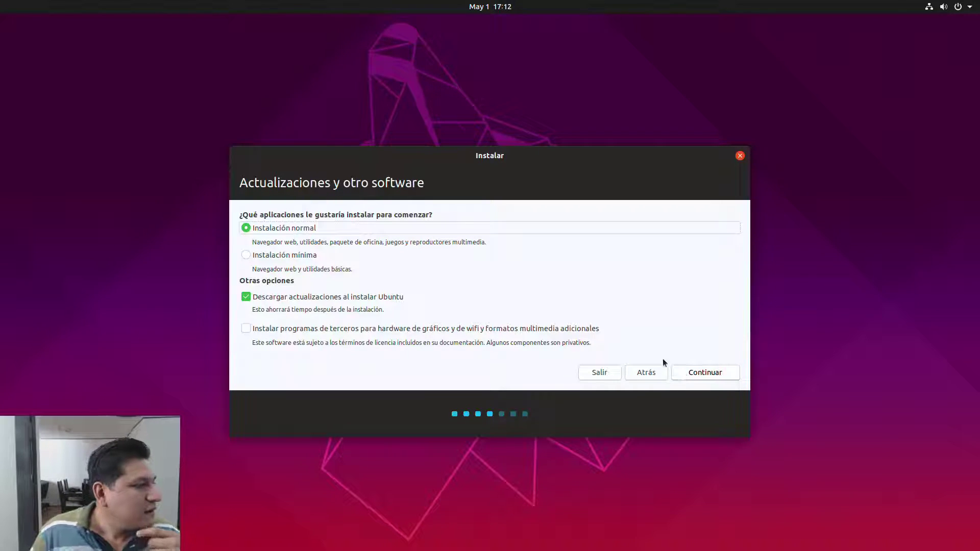
Step: Select Instalación mínima, tick third-party graphics, Wi-Fi and media software, keep updates, and continue
click(246, 256)
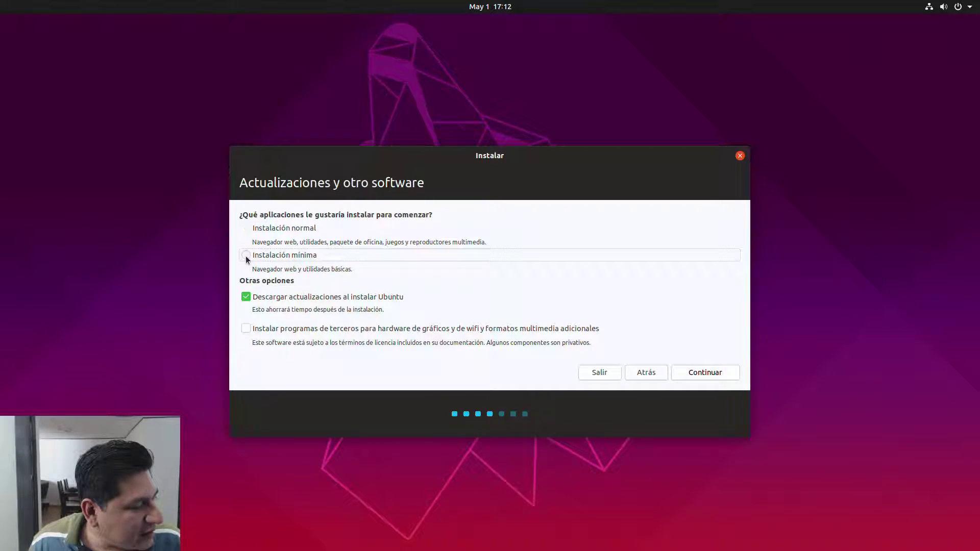
click(246, 329)
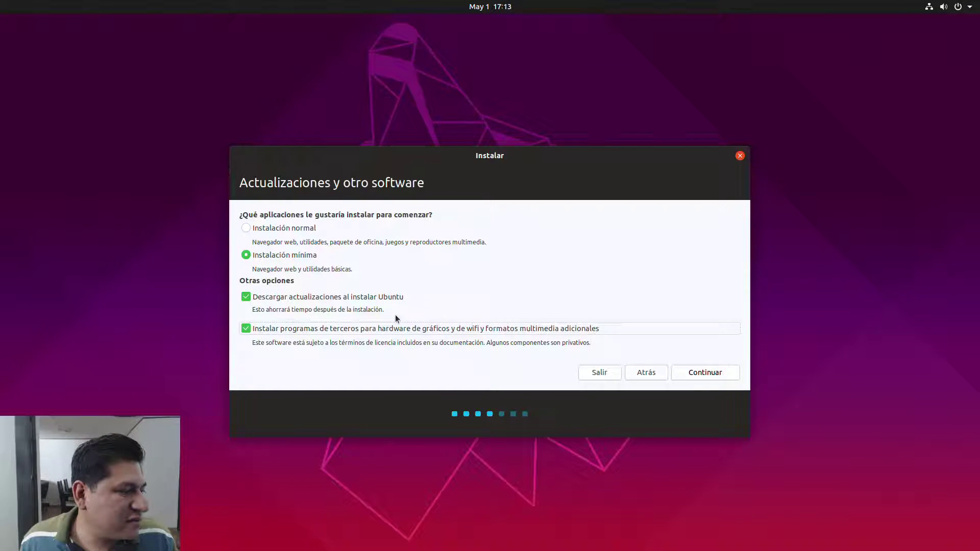
click(716, 374)
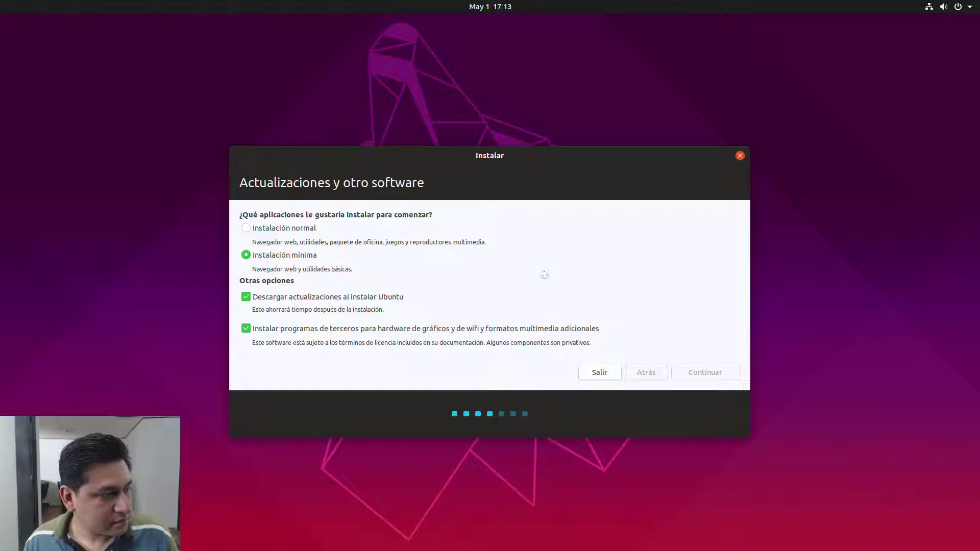
Step: Nudge the installer window slightly while 'Tipo de instalación' loads
mouse_move(512, 156)
mouse_down()
mouse_move(530, 156)
mouse_move(514, 154)
mouse_up()
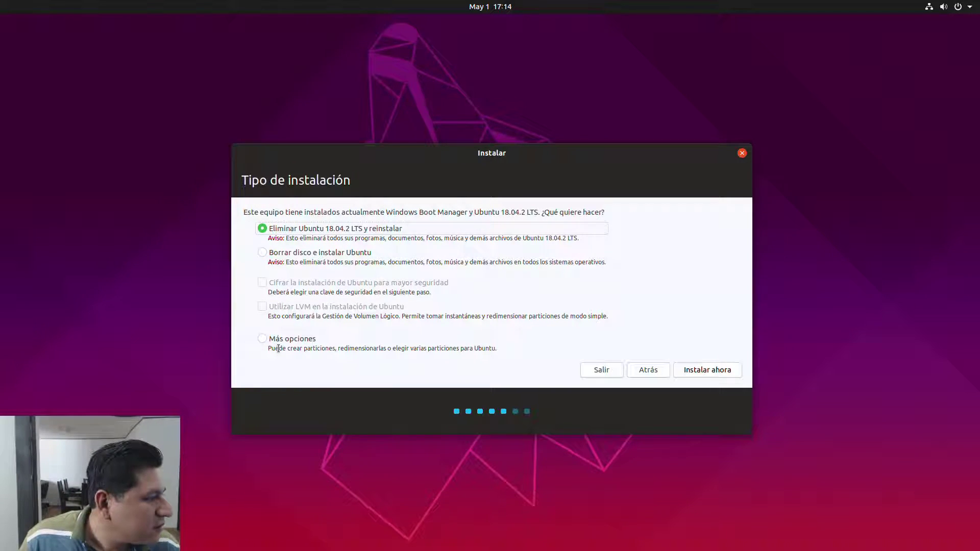
Step: Select Más opciones instead of erasing the disk and continue to the partition table
click(262, 254)
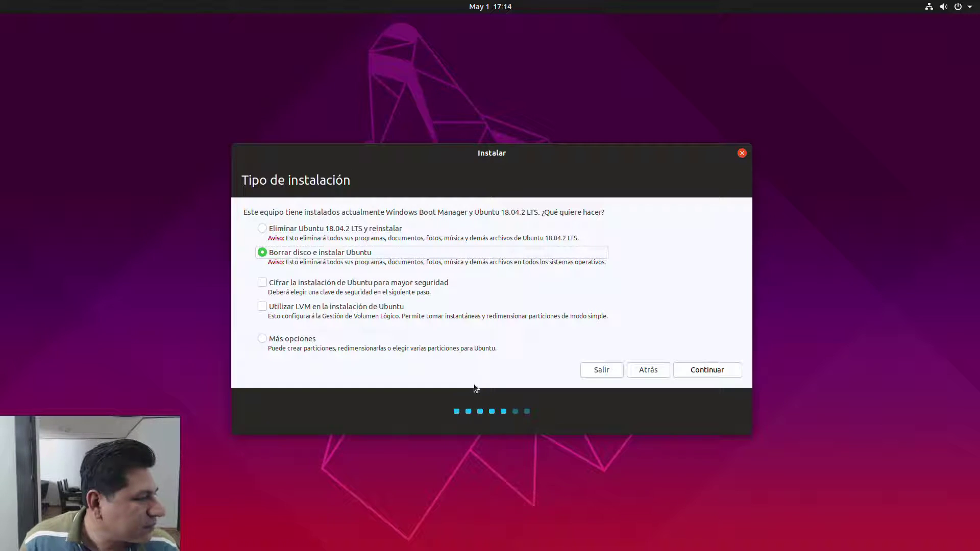
click(262, 340)
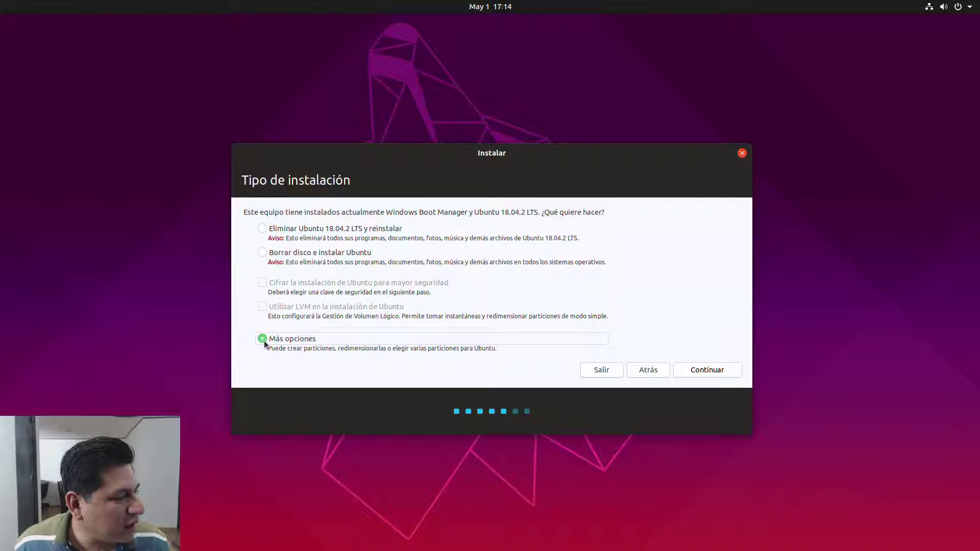
click(707, 370)
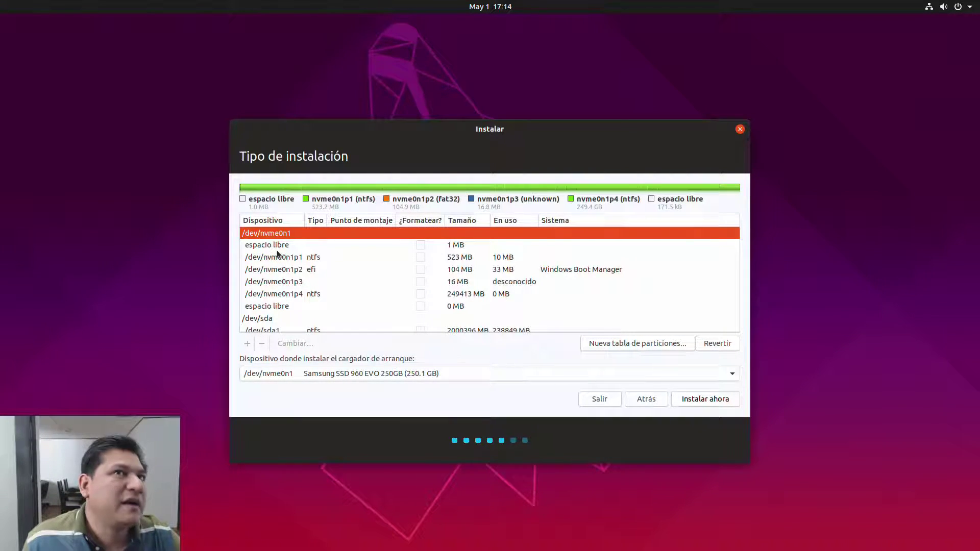
Step: Inspect the /dev/sda and /dev/sdb partitions, then select the old Ubuntu ext4 partition /dev/sdd1
scroll(277, 250, down, 2)
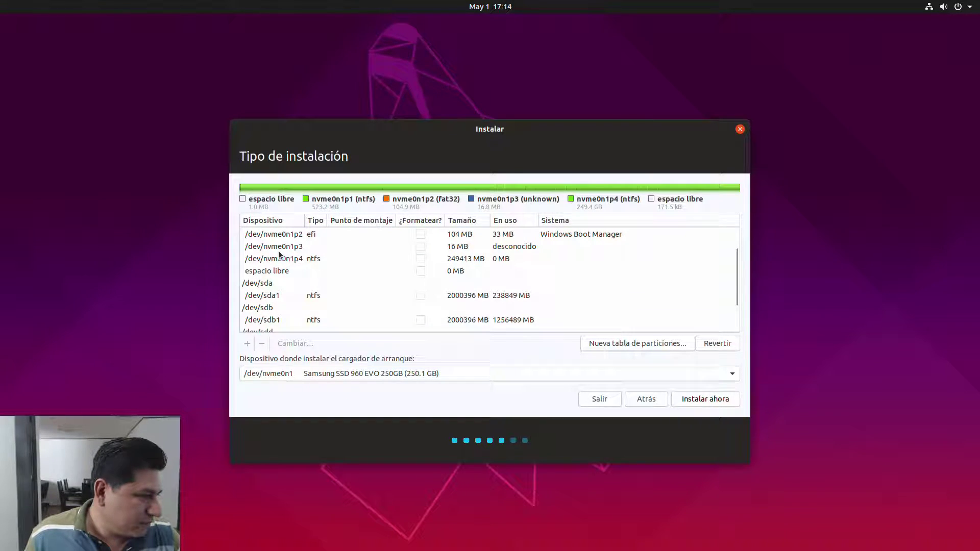
scroll(276, 250, up, 2)
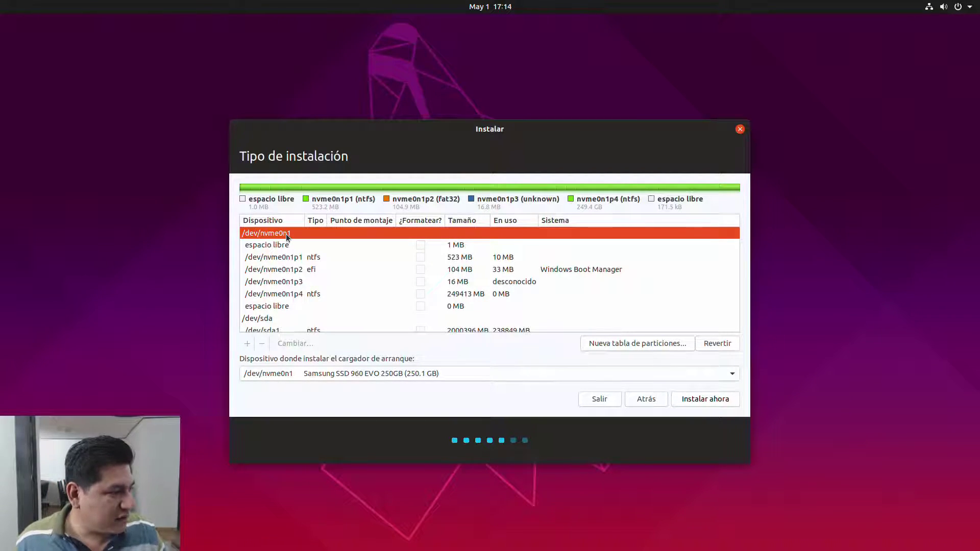
click(281, 319)
scroll(283, 322, down, 2)
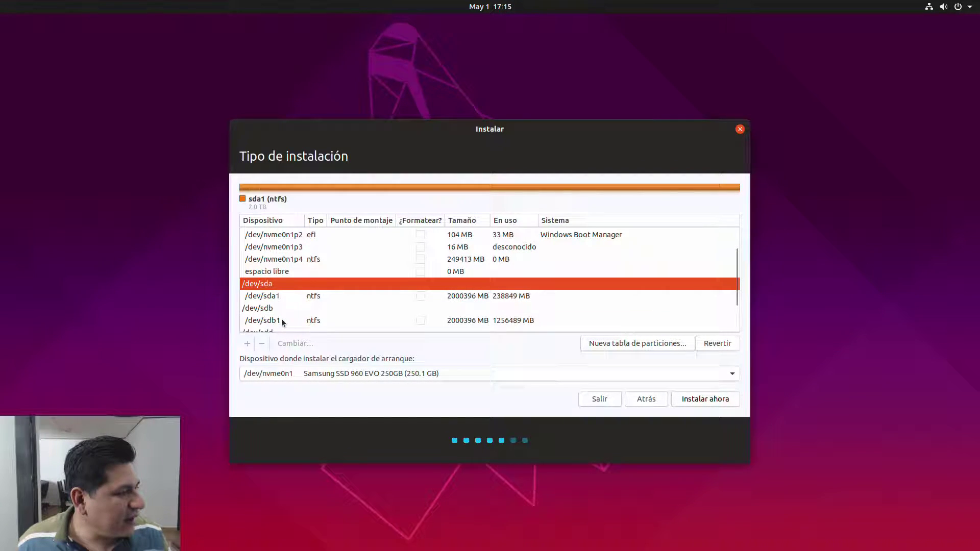
scroll(280, 319, down, 1)
click(296, 276)
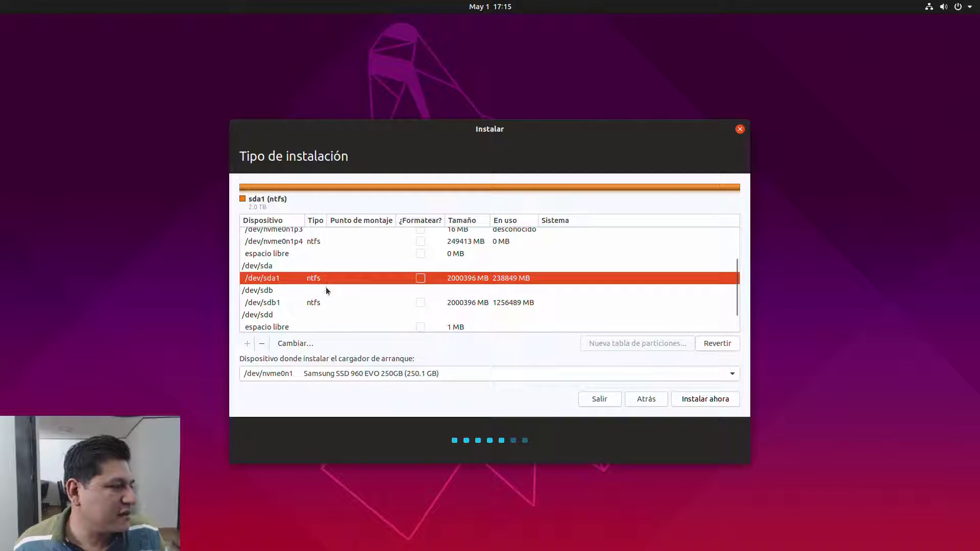
click(318, 303)
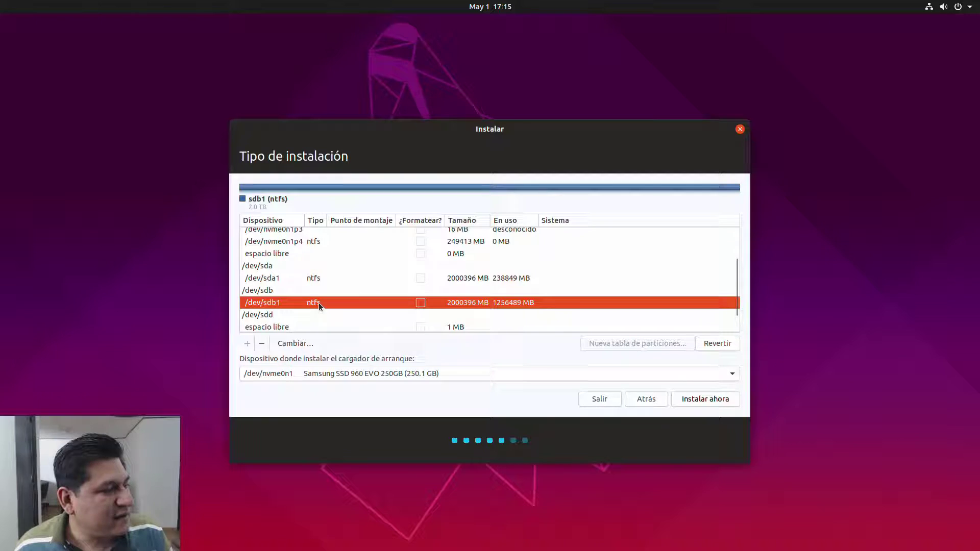
scroll(318, 302, down, 1)
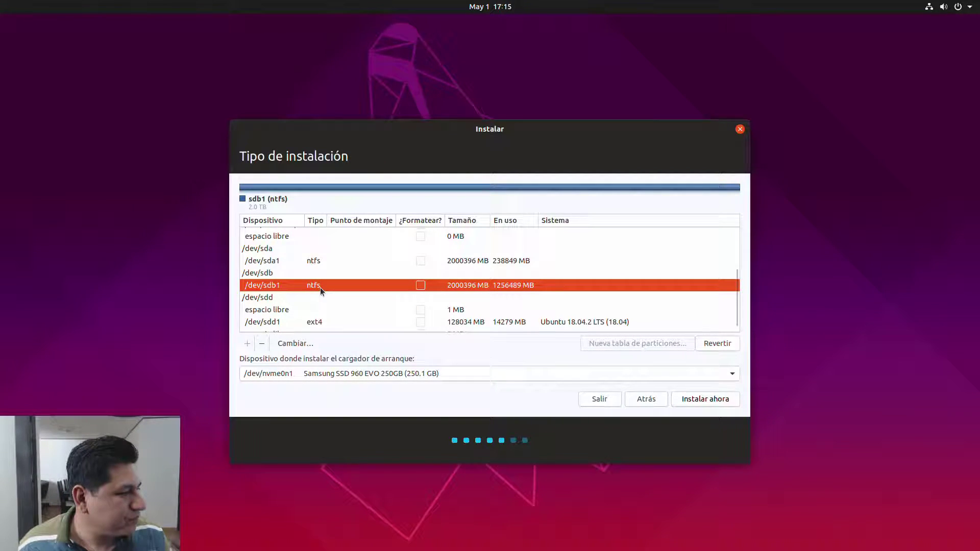
scroll(320, 286, down, 1)
click(313, 317)
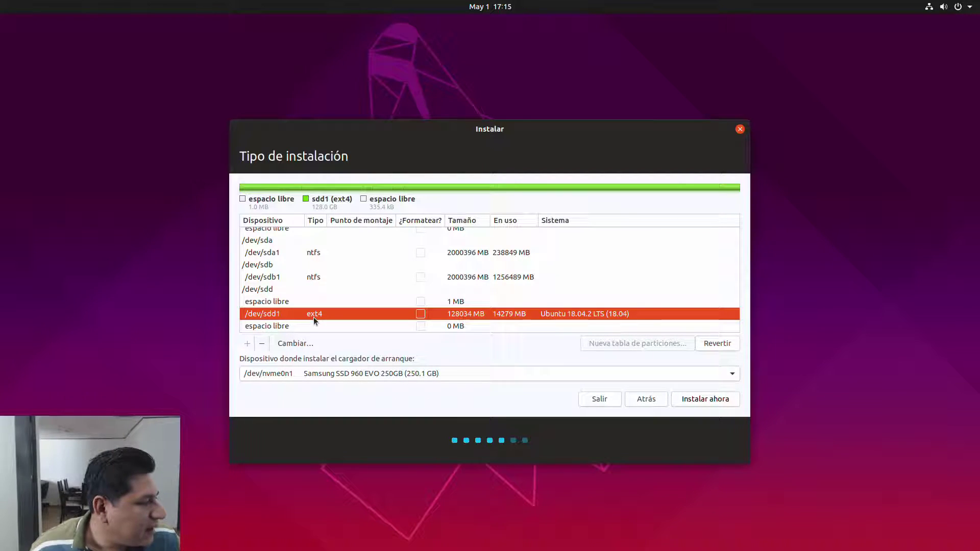
Step: Edit /dev/sdd1 to use ext4 journaling, be formatted, and mount at root /
click(296, 343)
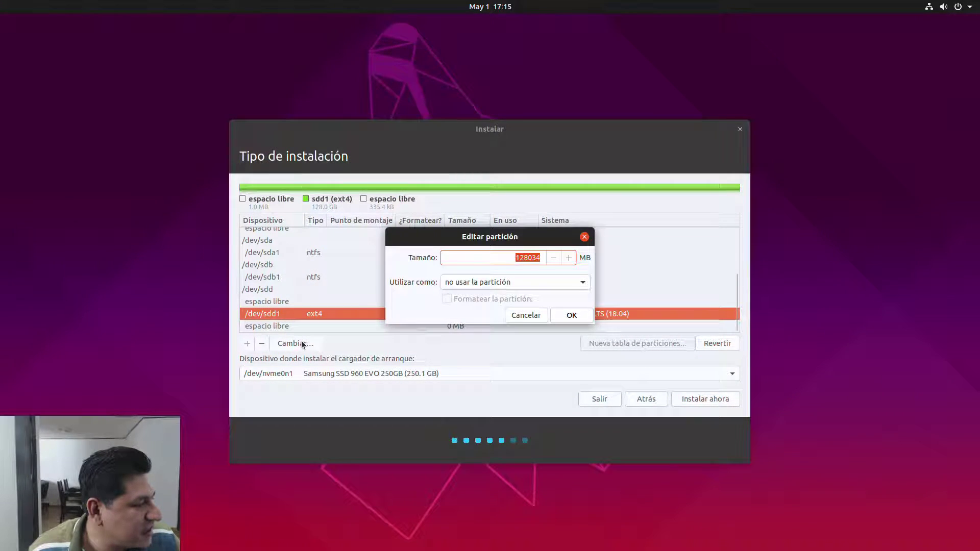
click(507, 280)
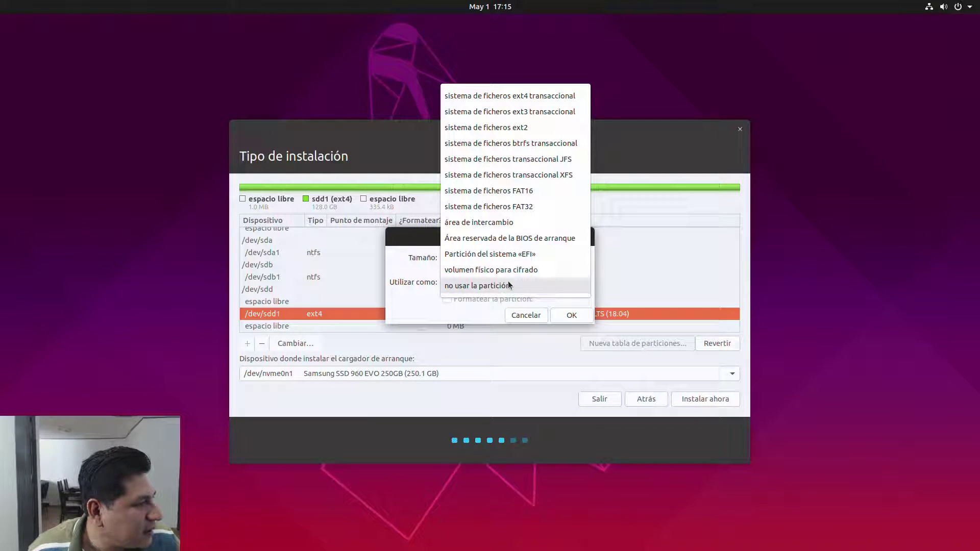
click(534, 100)
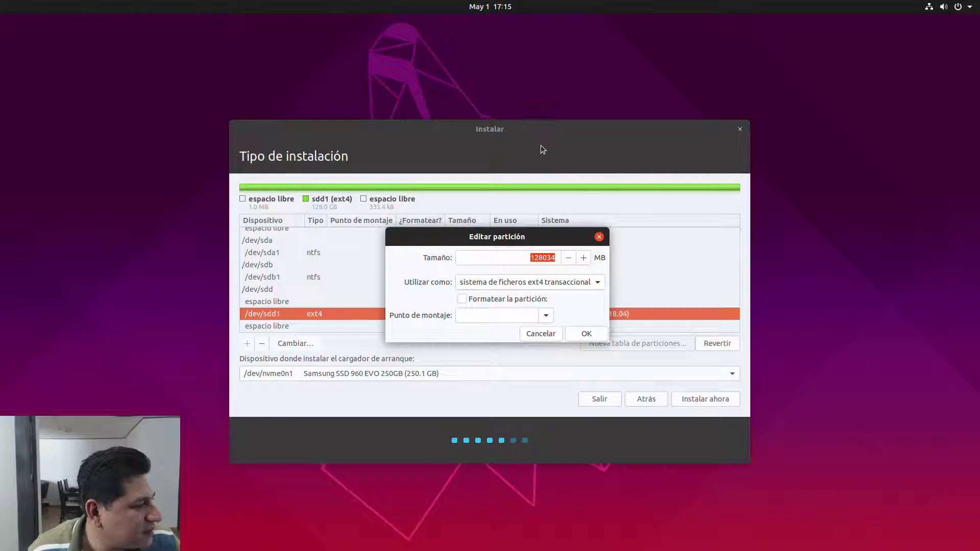
click(464, 300)
click(545, 316)
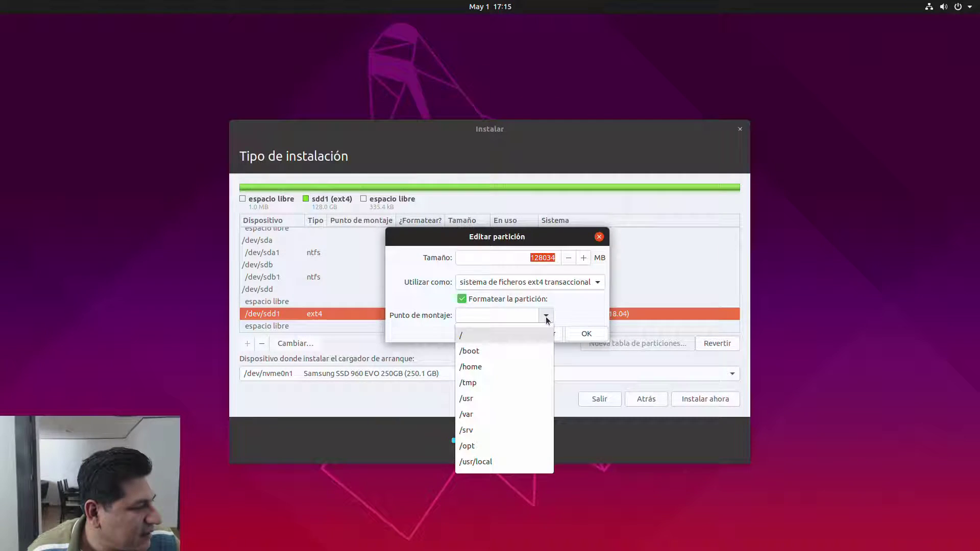
click(462, 338)
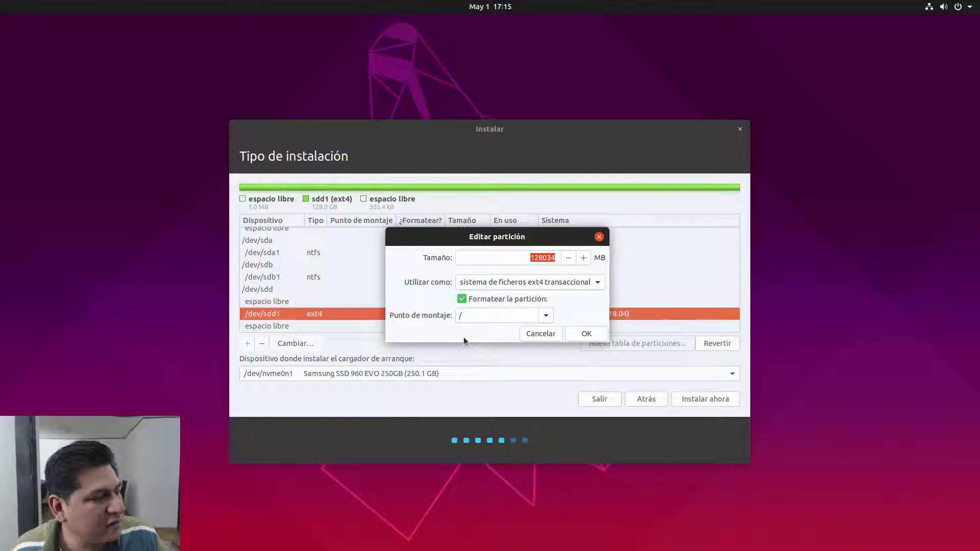
click(593, 338)
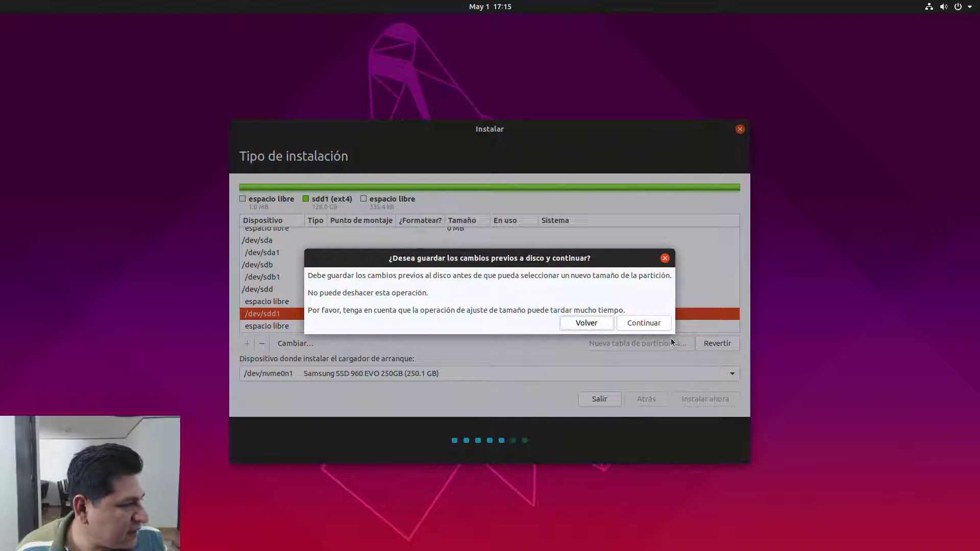
Step: Confirm writing the partition changes to disk and open the bootloader device list
click(644, 323)
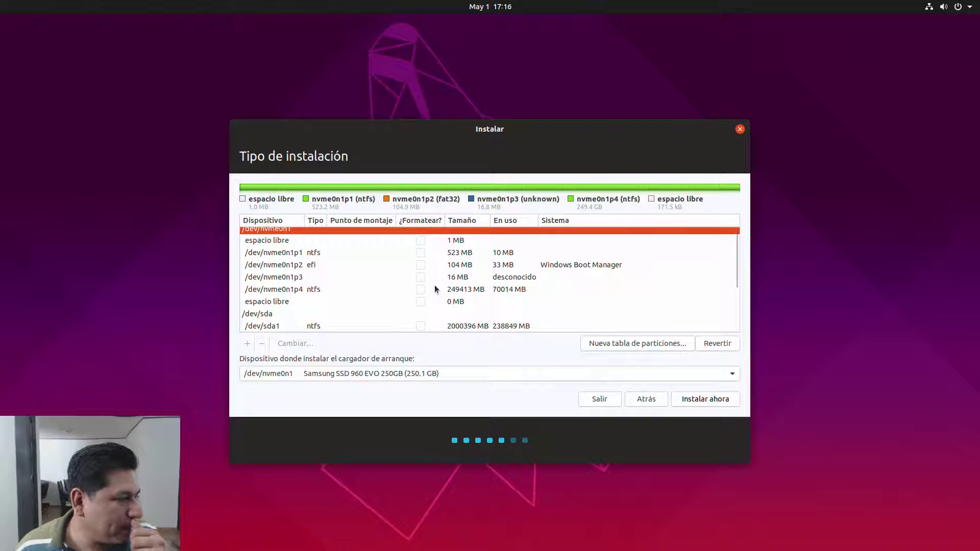
scroll(434, 284, down, 5)
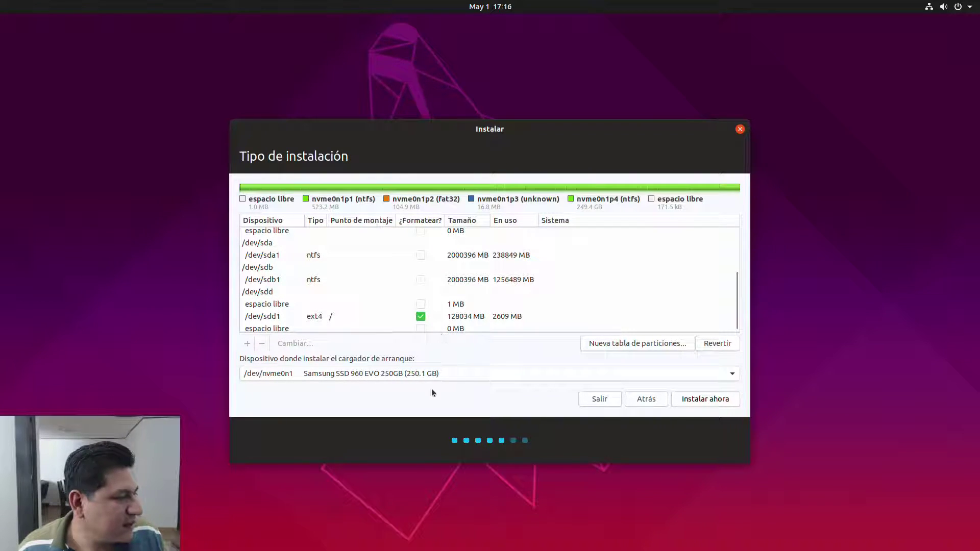
click(434, 374)
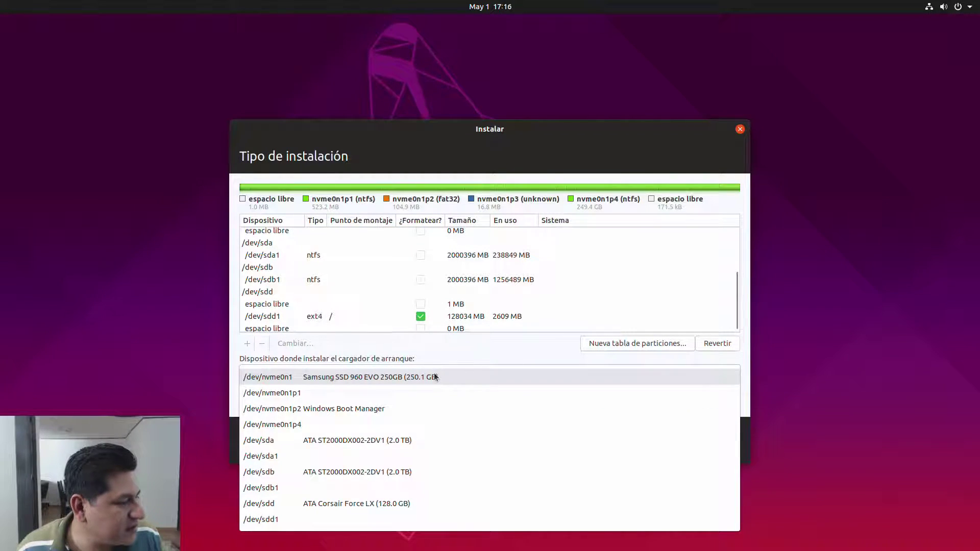
Step: Choose /dev/sdd (ATA Corsair Force LX, 128.0 GB) as the bootloader device and reselect /dev/sdd1
click(398, 504)
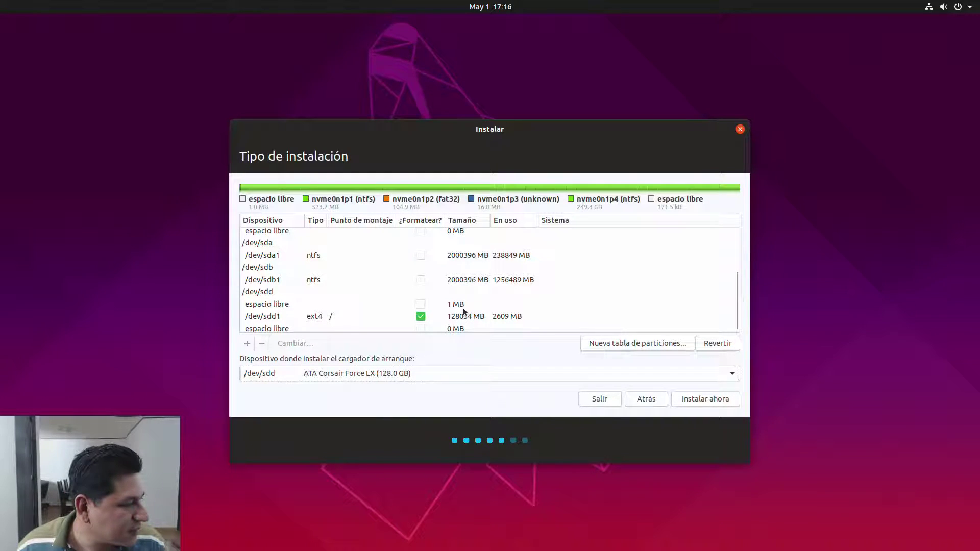
click(419, 375)
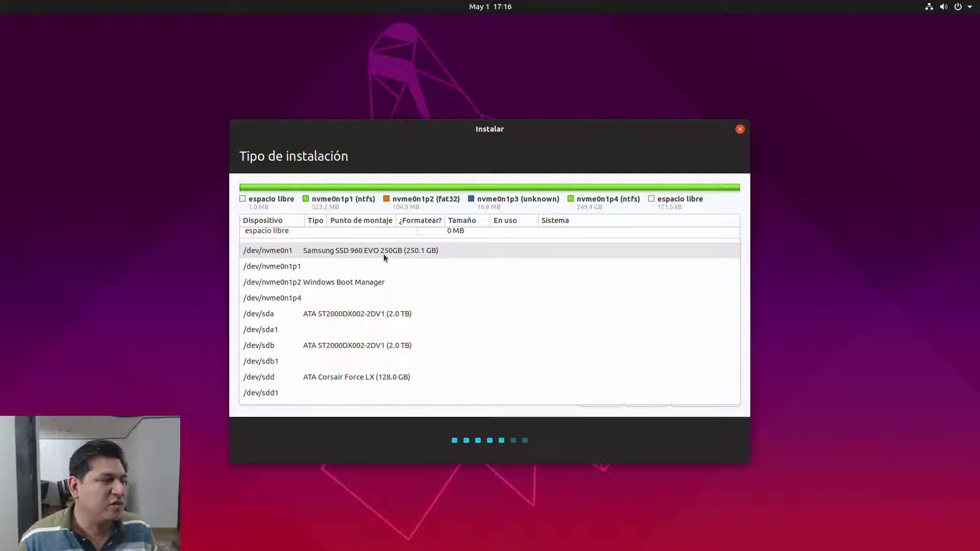
click(390, 376)
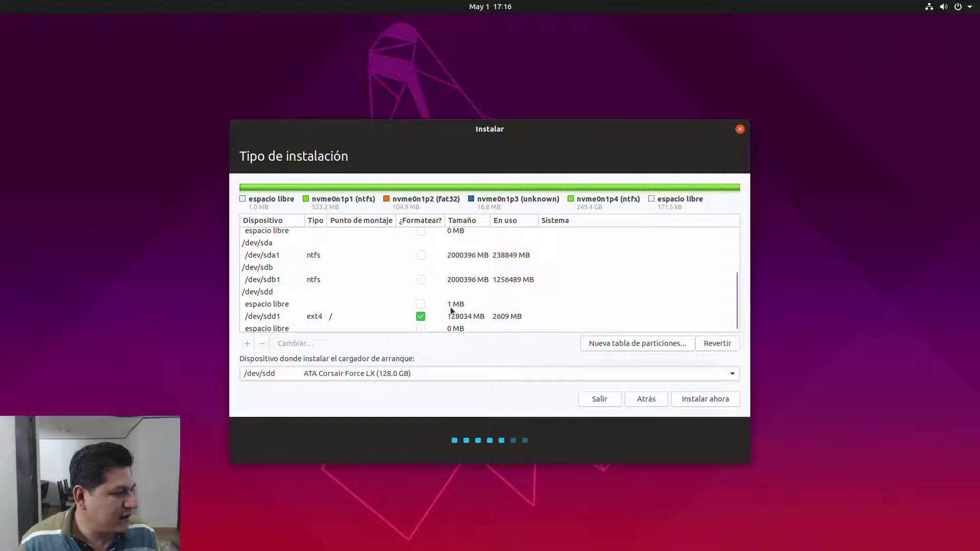
click(468, 321)
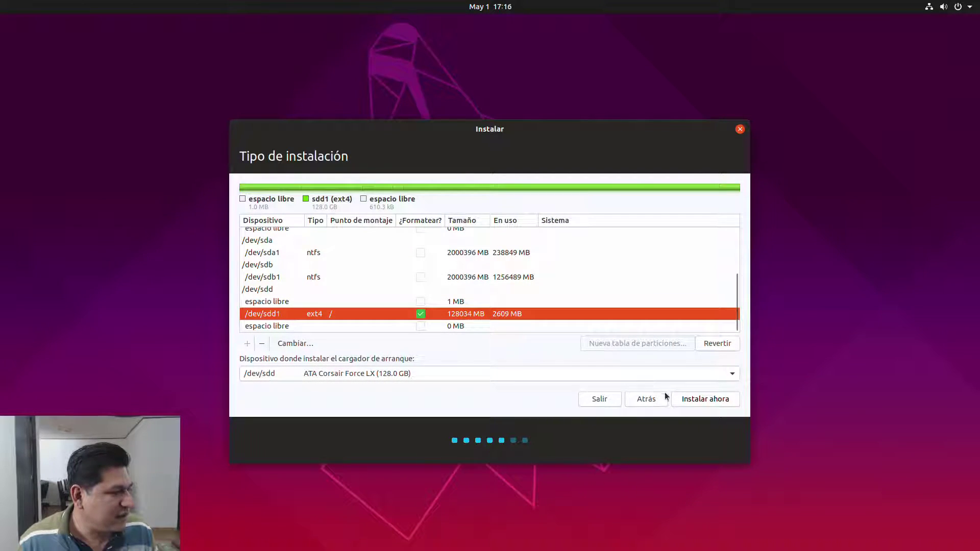
Step: Start the installation with this partition layout and choose Mexico City as the time zone
click(700, 402)
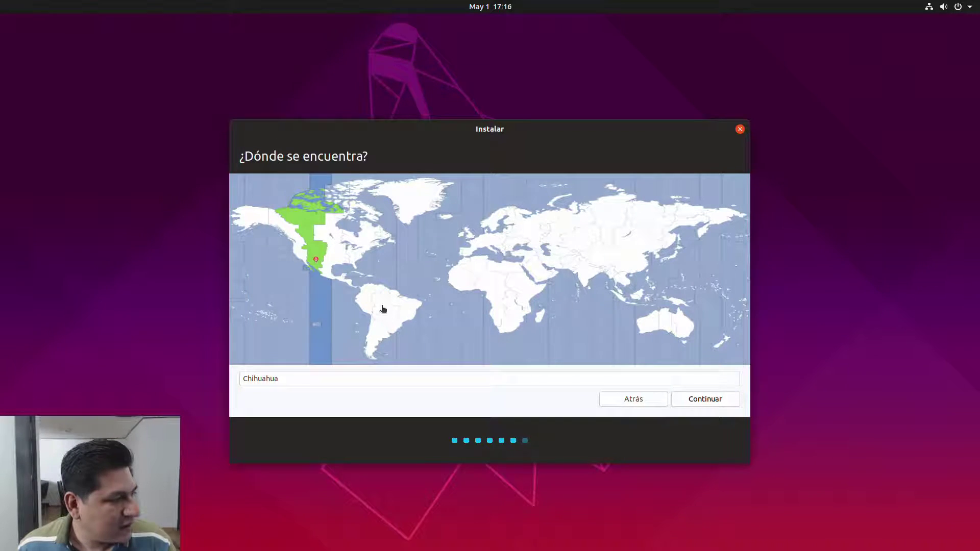
click(326, 272)
click(690, 403)
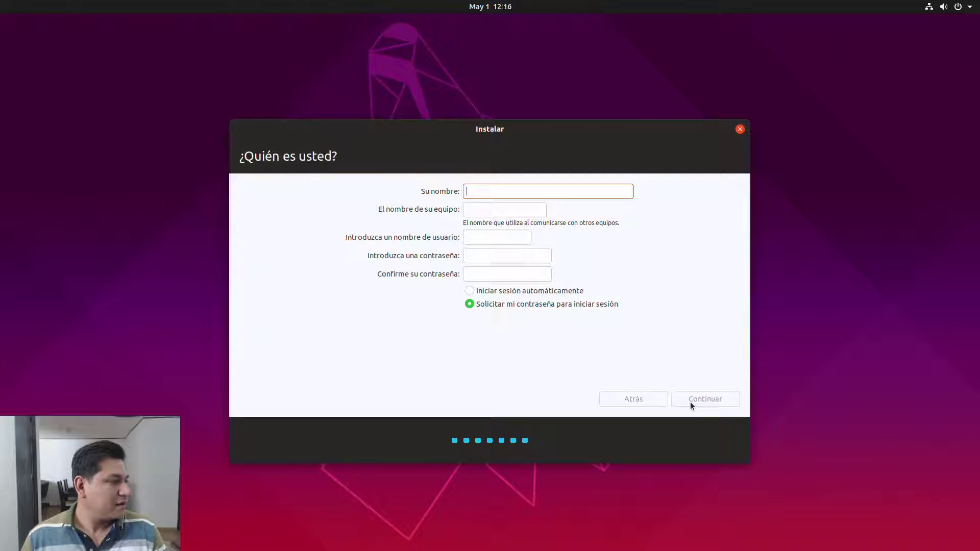
Step: Enter the user's full name and name the computer Desarrollo
text(Jorge Escobar)
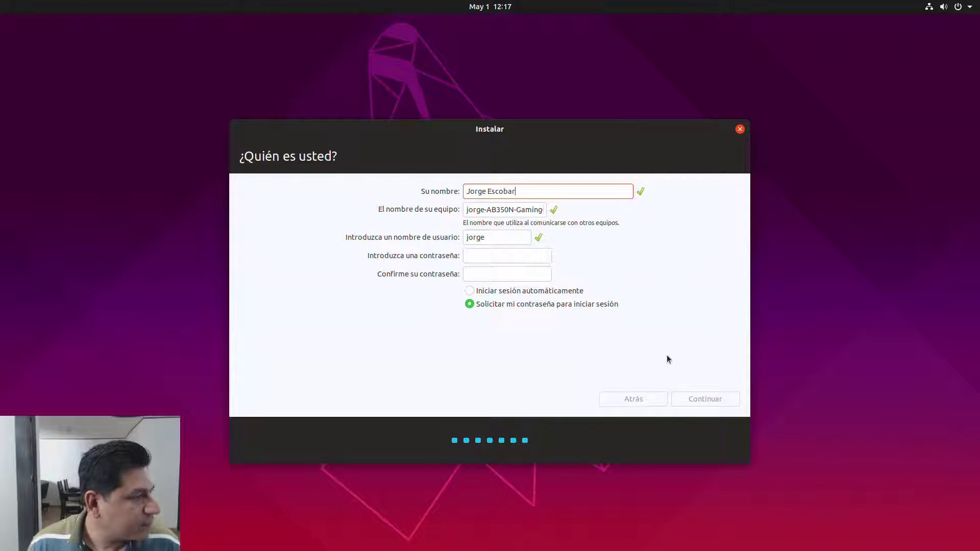
key(Tab)
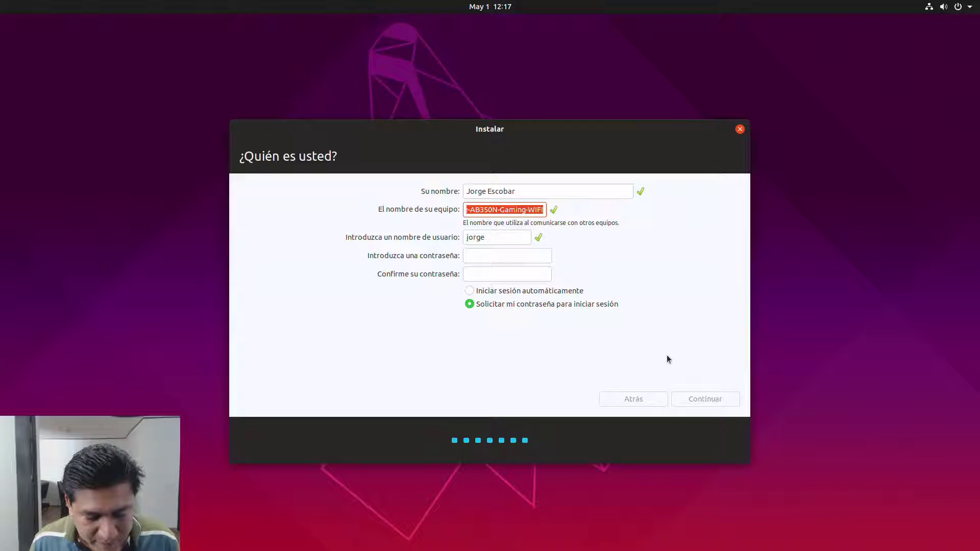
text(Desarroll)
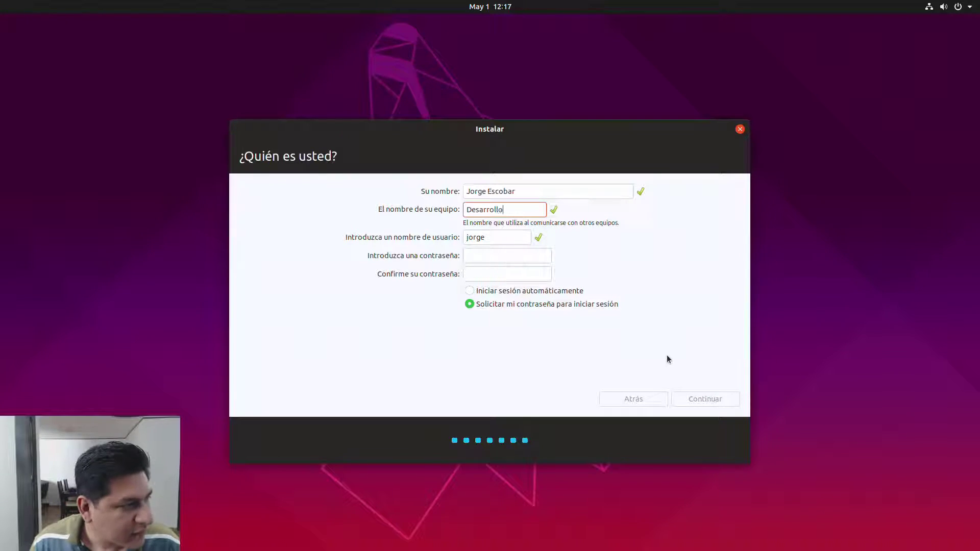
text(o)
click(490, 234)
Step: Set and confirm the account password and enable automatic login
click(485, 257)
text(***)
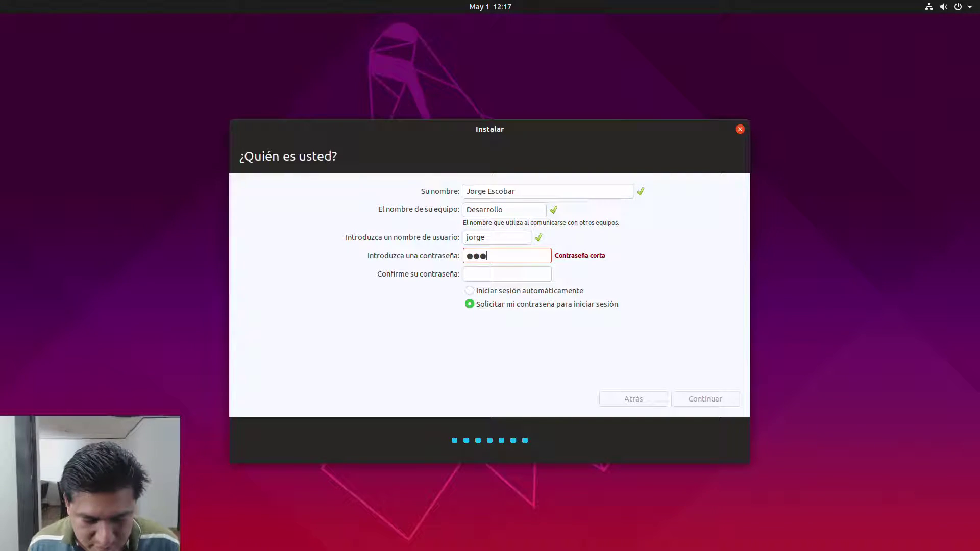
text(*)
key(Tab)
text(****)
click(542, 295)
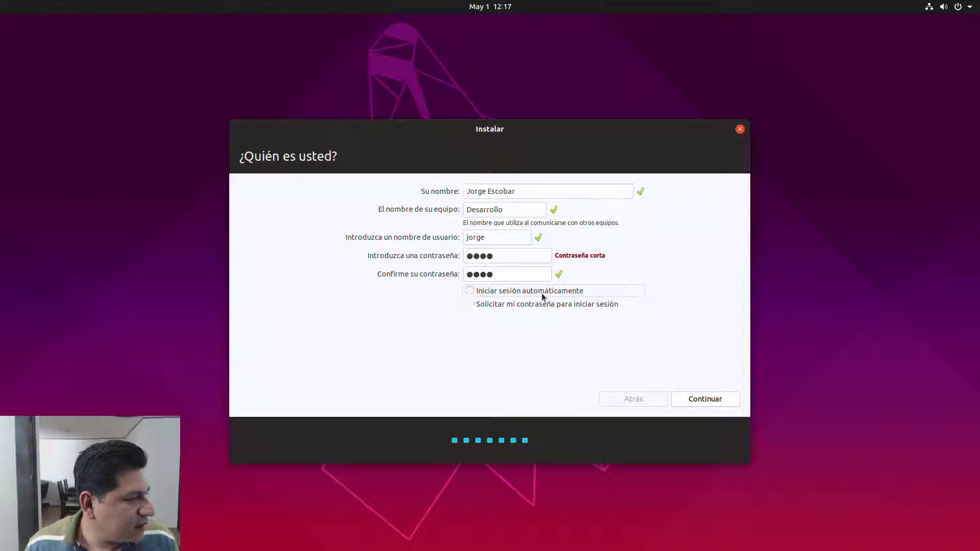
Step: Accept the account details so the installer starts copying files and installing packages
click(712, 402)
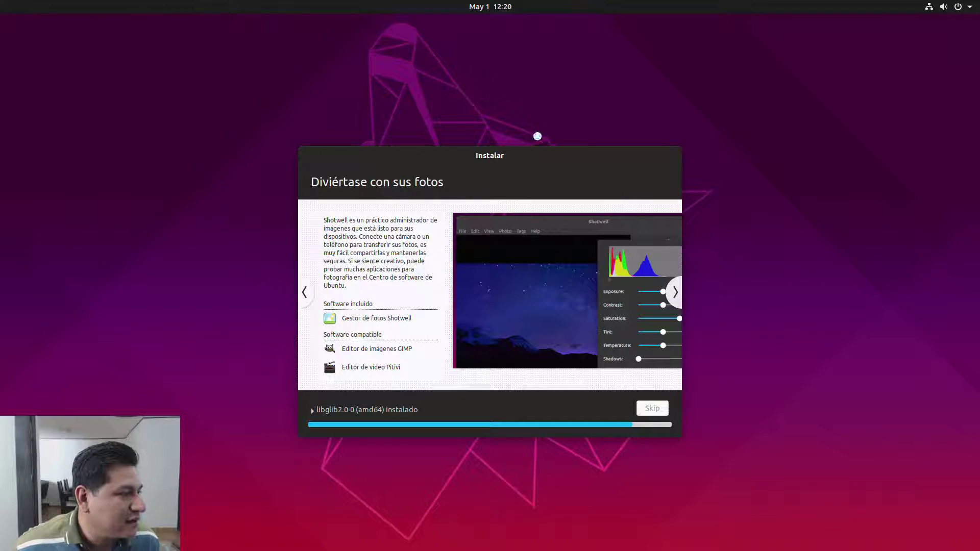
Step: Reposition the installer window, show installation details, and advance the slideshow to Ayuda y asistencia
drag(544, 161, 227, 21)
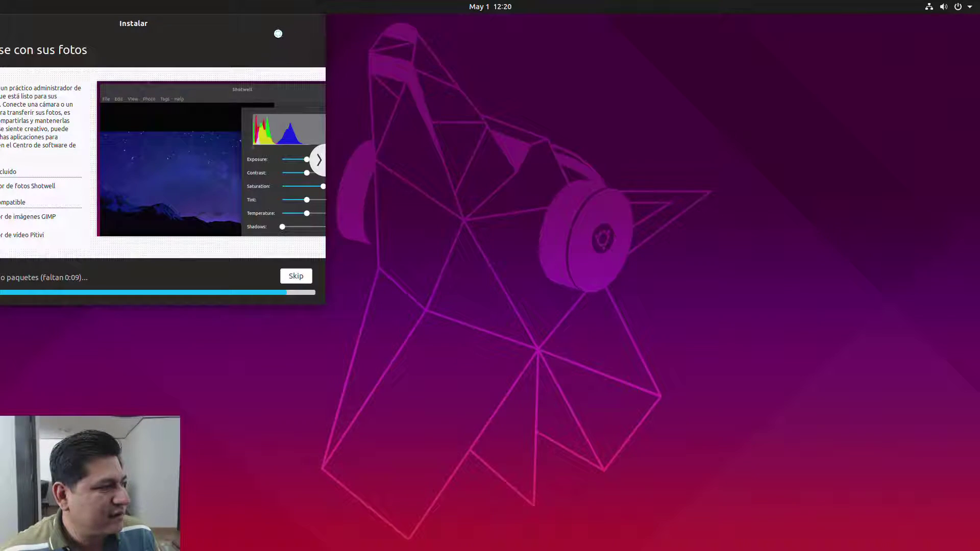
drag(264, 24, 711, 153)
drag(460, 98, 352, 34)
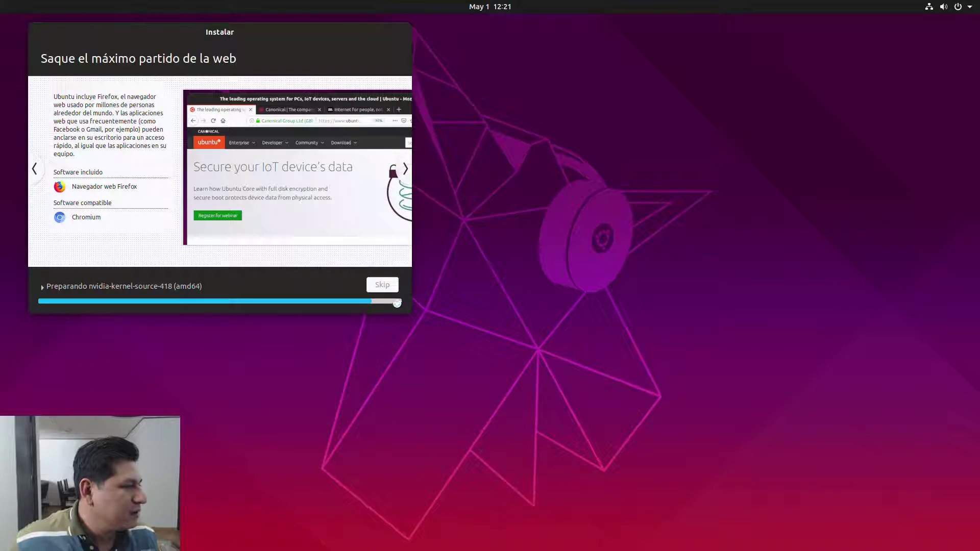
click(382, 288)
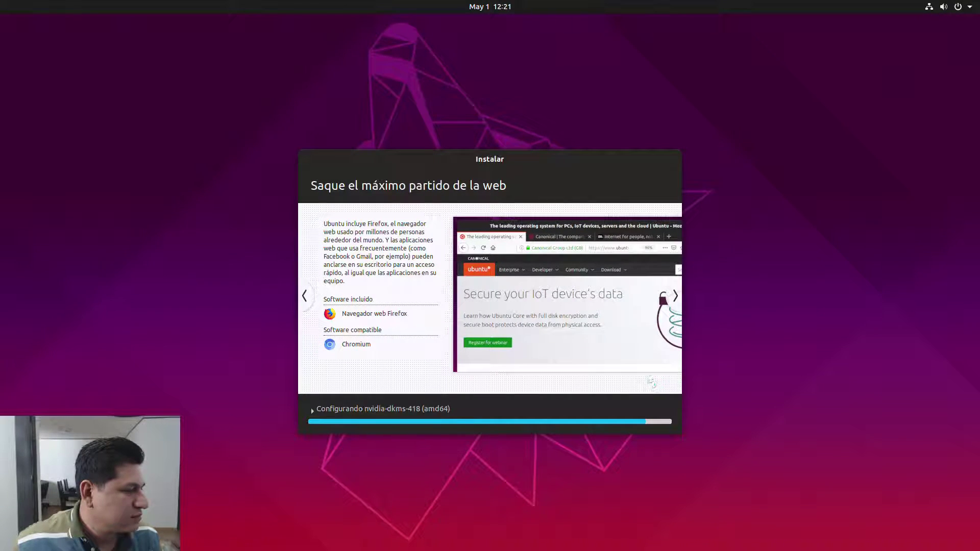
drag(537, 163, 359, 141)
click(496, 274)
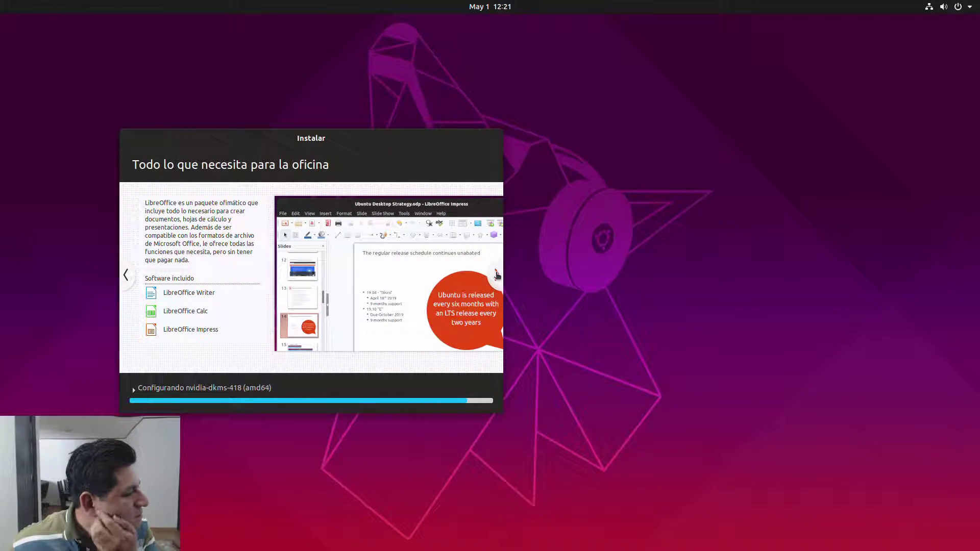
click(496, 275)
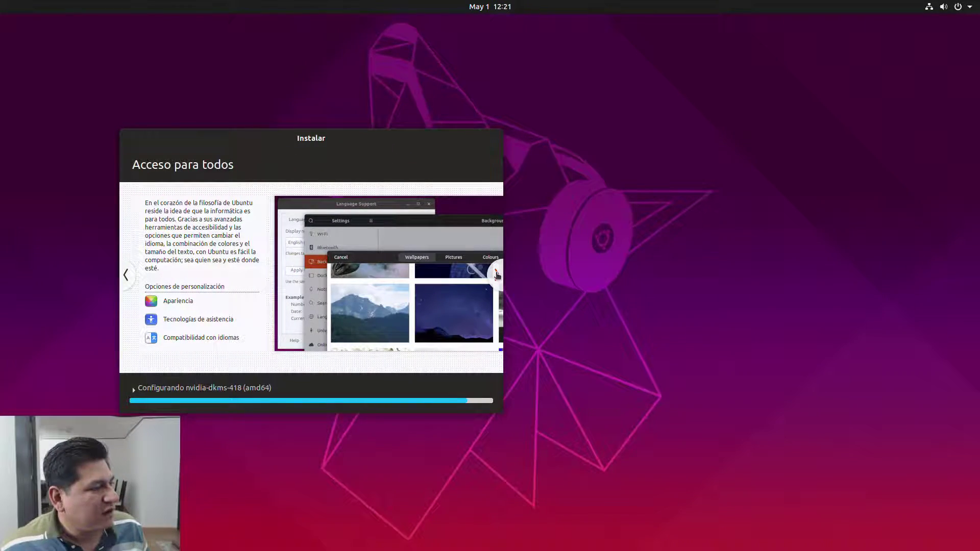
click(497, 275)
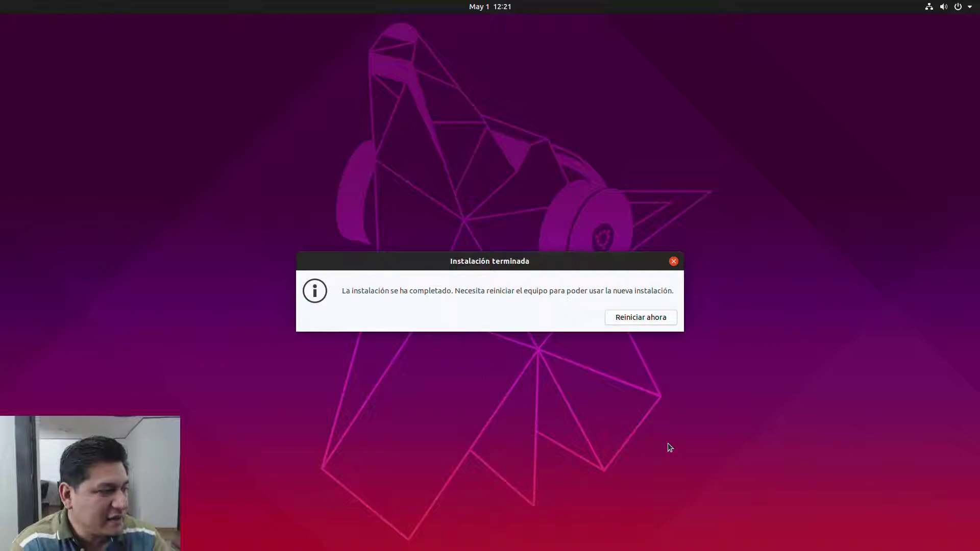
Step: Choose Reiniciar ahora to reboot the machine after installation
click(651, 318)
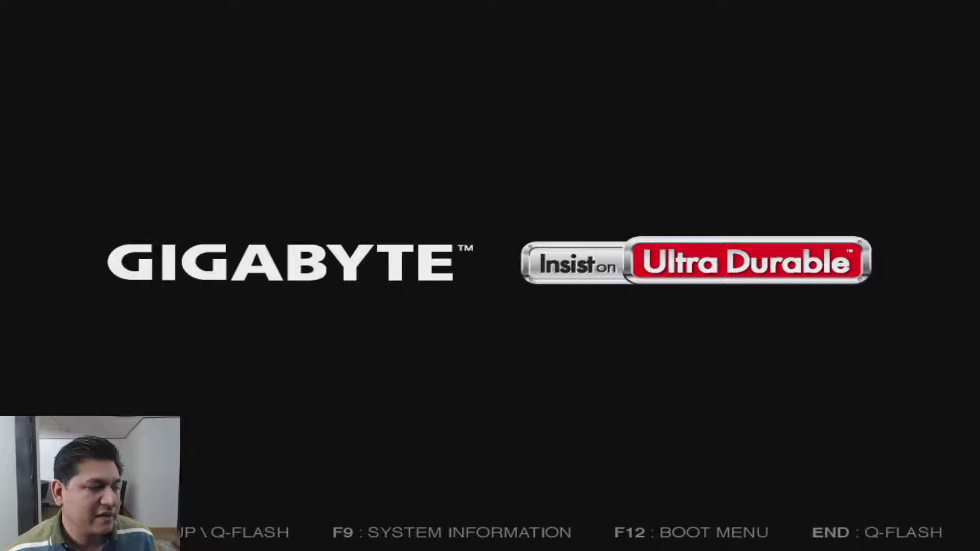
Step: Boot the ubuntu entry on the Samsung SSD 960 EVO 250GB and start Ubuntu from GRUB
key(F12)
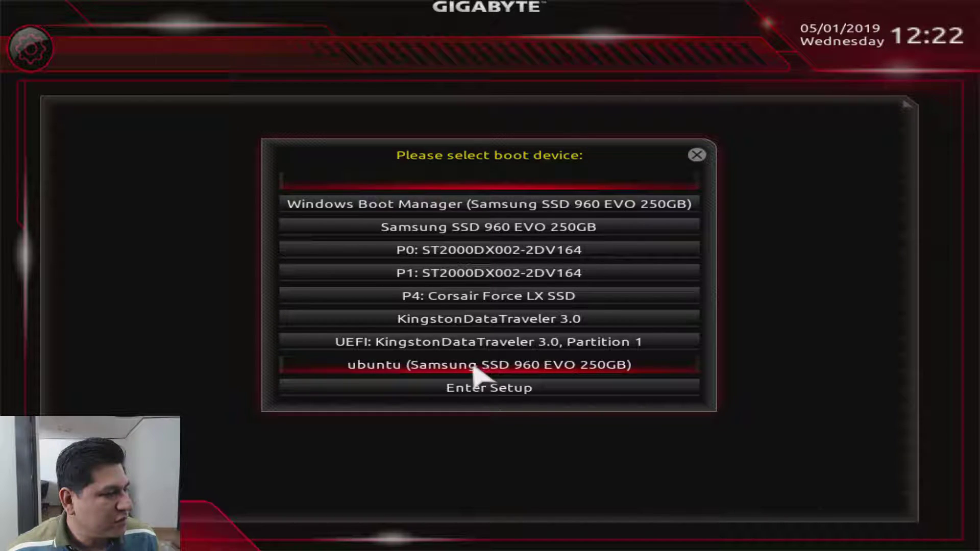
click(389, 372)
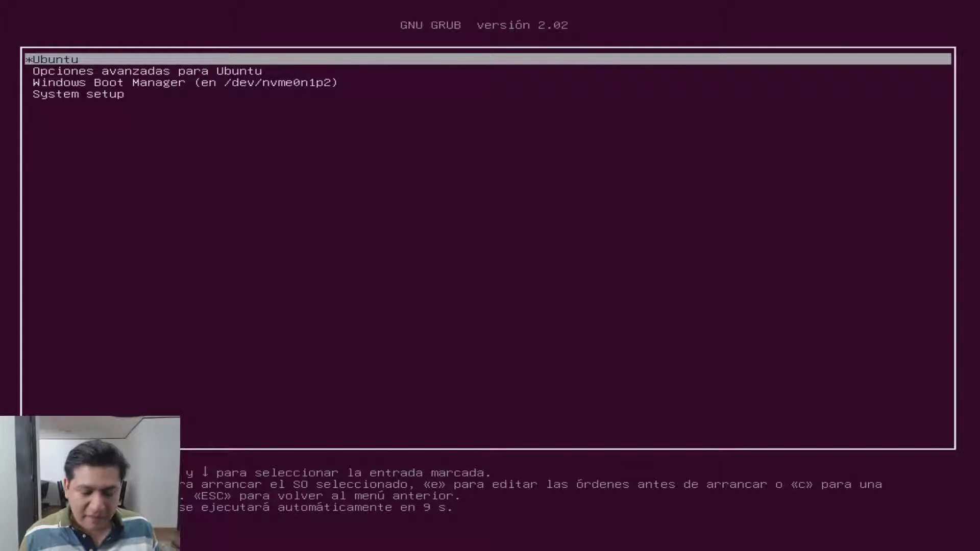
key(Return)
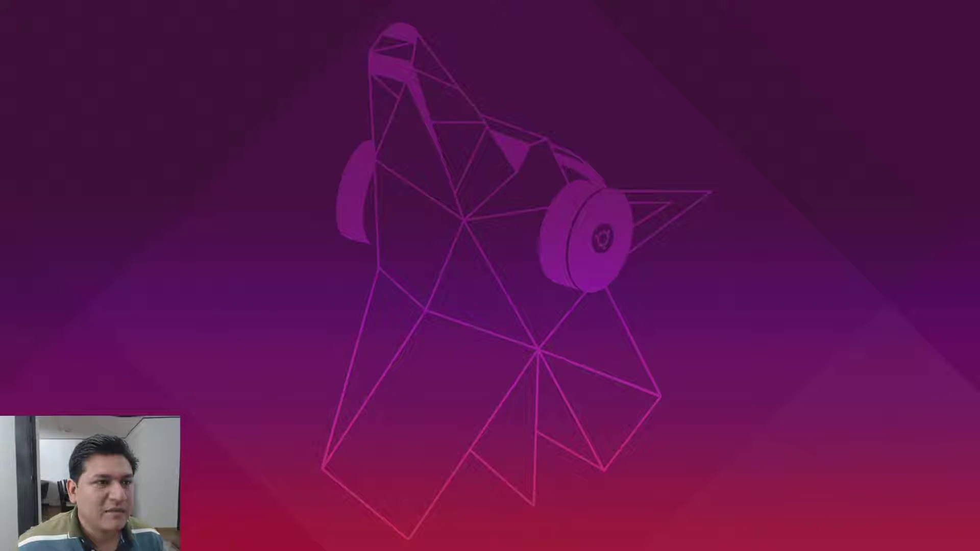
Step: Keep the 1920 × 1080 display configuration and move the settings window aside
key(super)
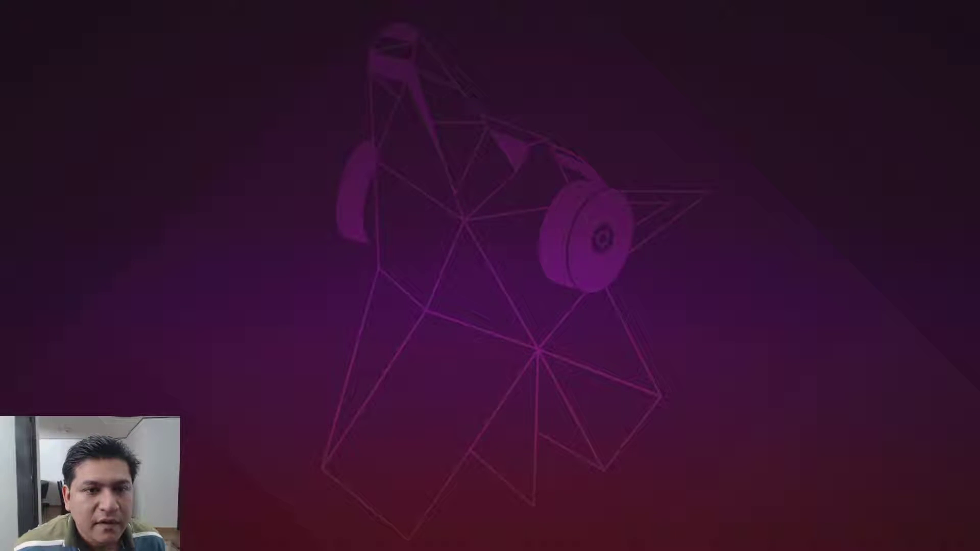
key(super)
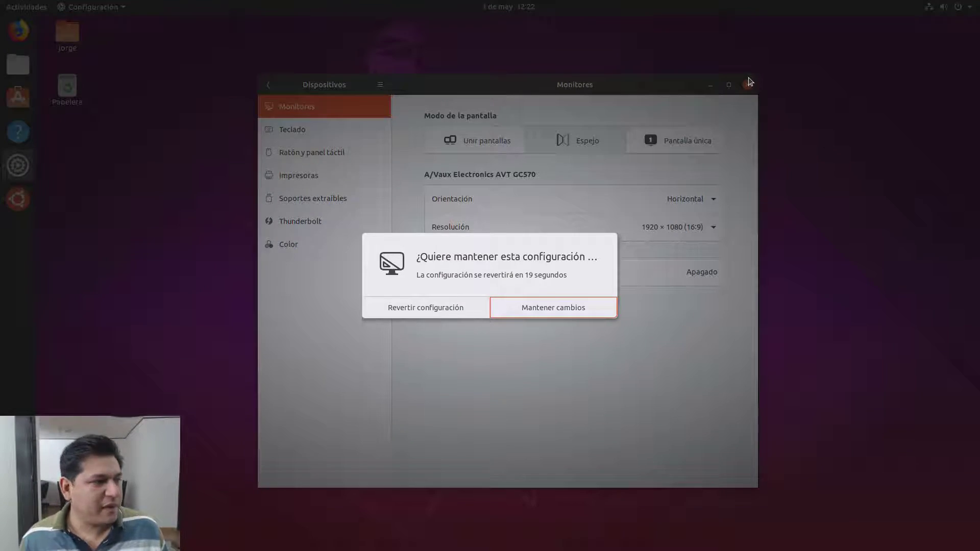
click(577, 311)
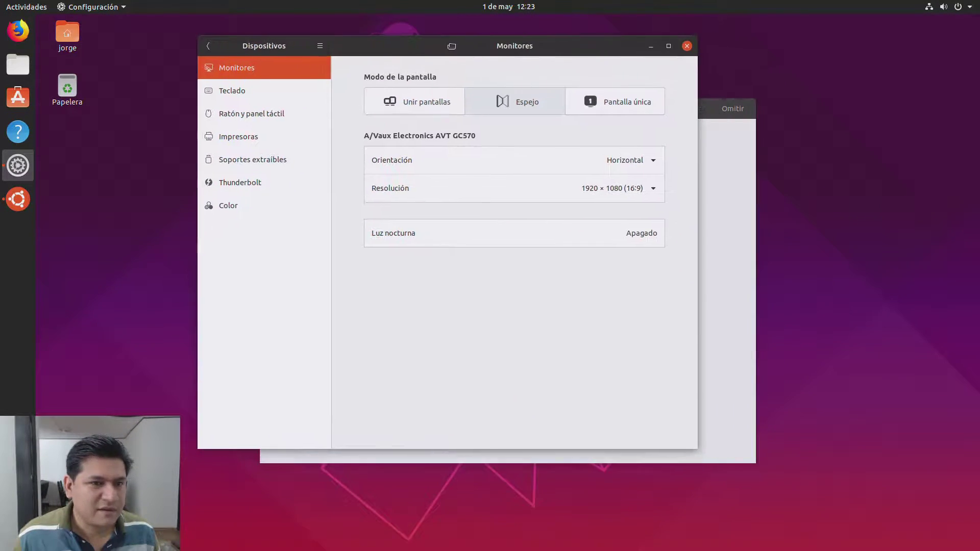
drag(452, 46, 489, 115)
Step: Close display settings, skip online accounts, keep reporting and location-off defaults, and browse suggested apps
click(718, 107)
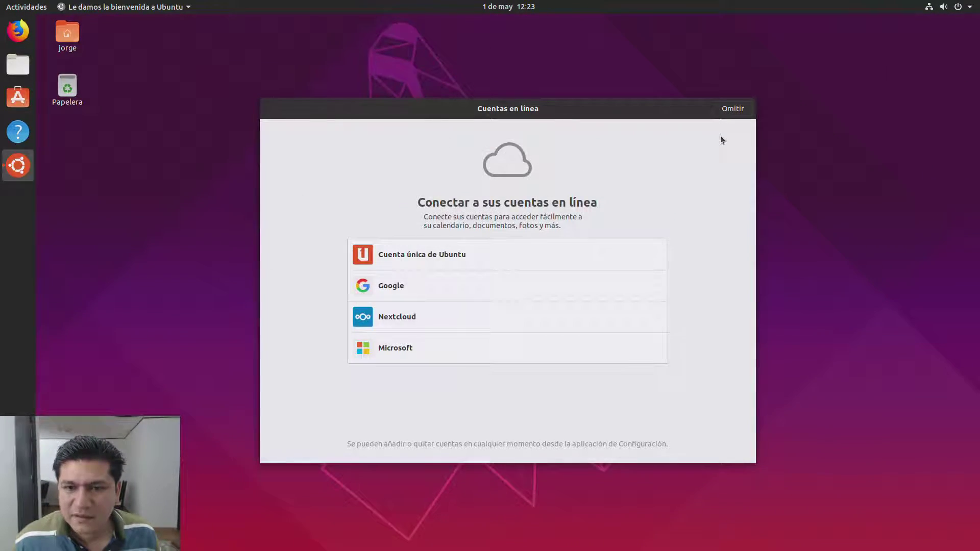
click(733, 109)
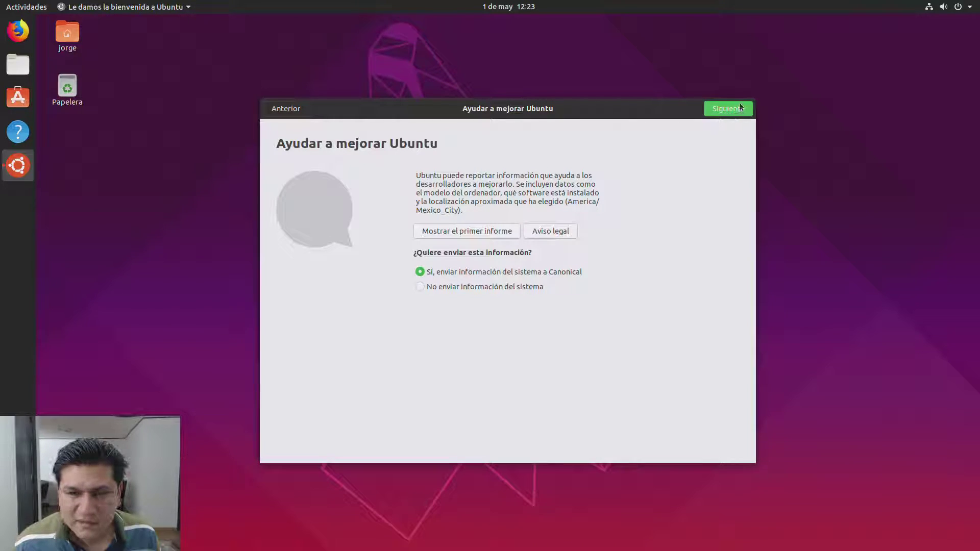
click(738, 109)
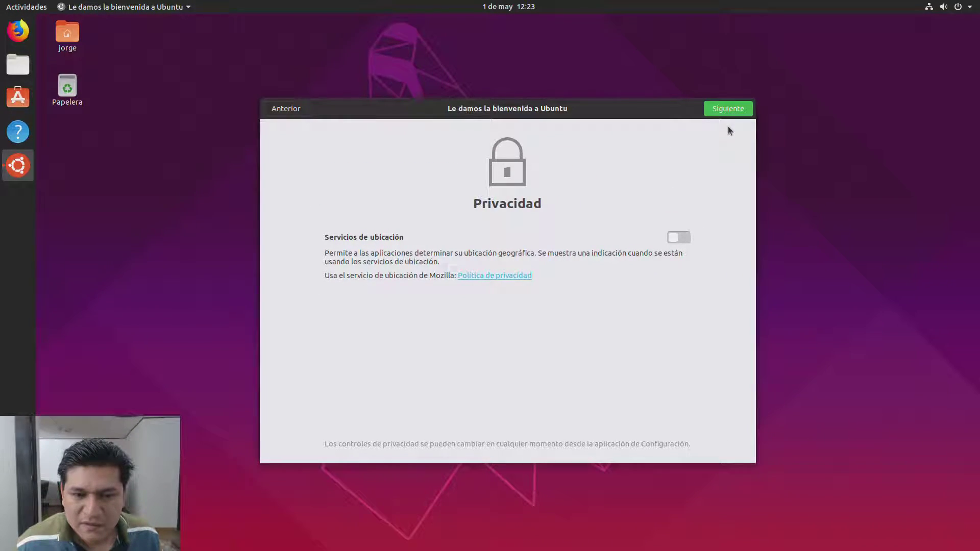
click(728, 110)
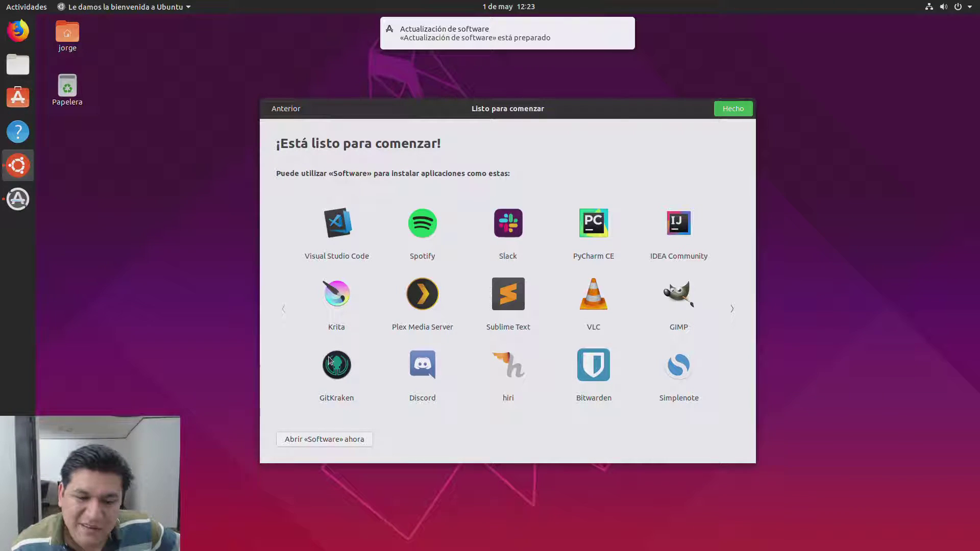
click(735, 308)
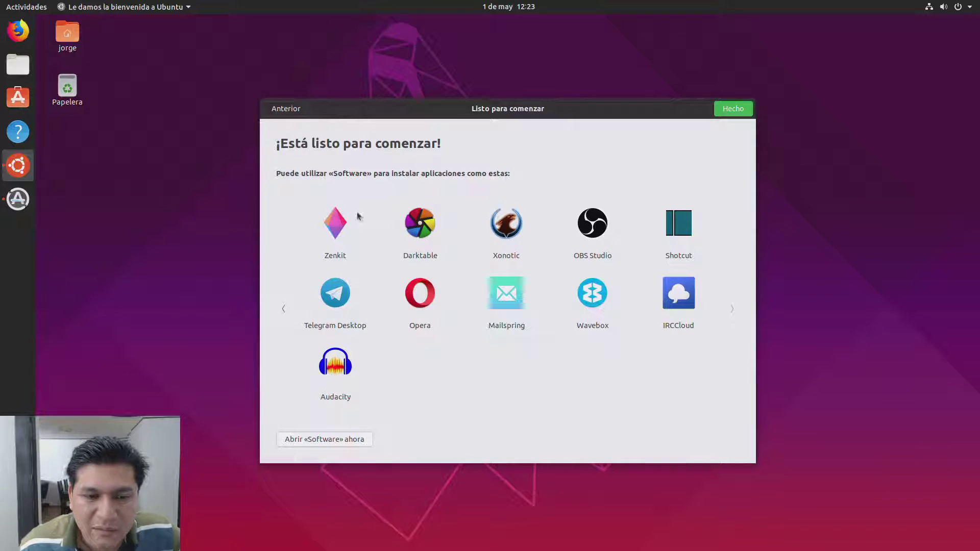
Step: Finish the welcome wizard and install the pending Ubuntu 19.04 updates in Software Updater
click(749, 108)
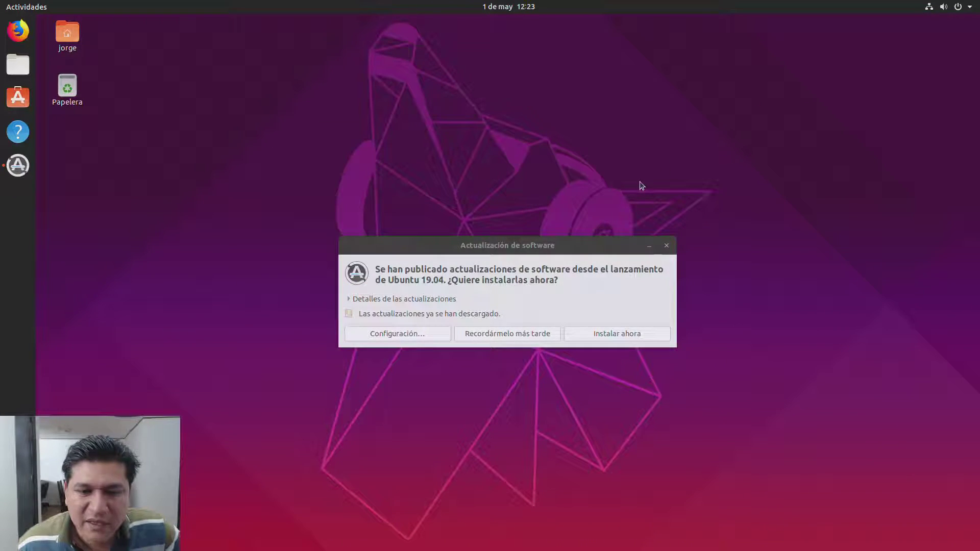
mouse_move(571, 250)
mouse_down()
mouse_move(567, 148)
mouse_move(563, 252)
mouse_up()
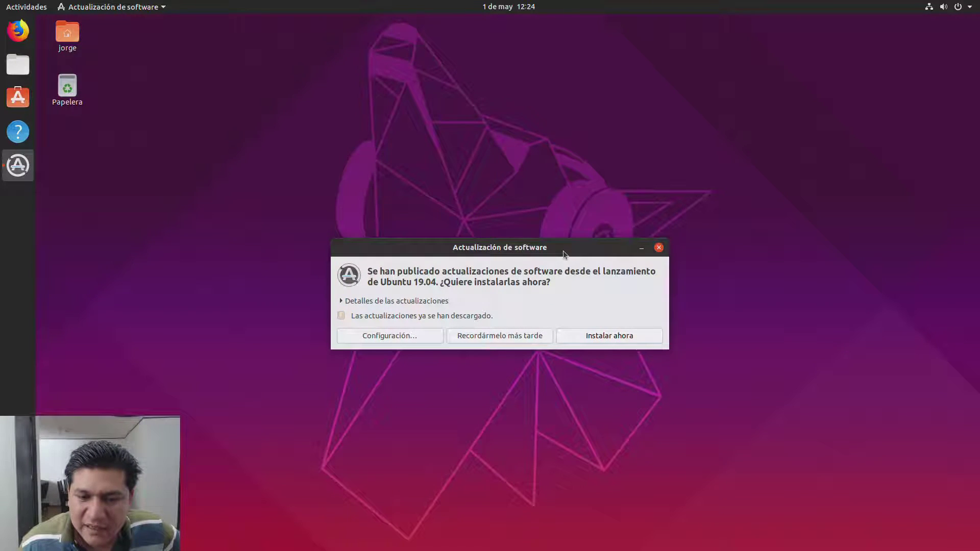
click(585, 338)
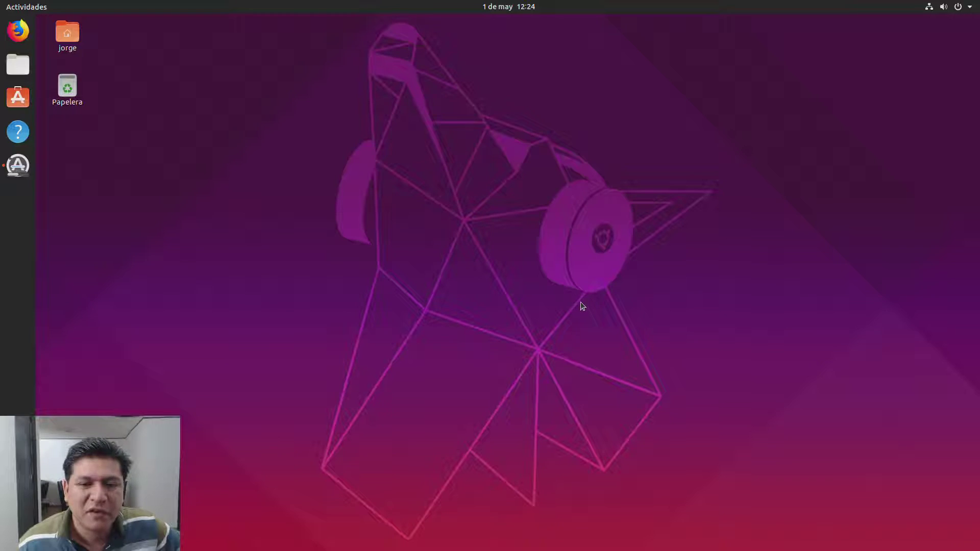
click(17, 165)
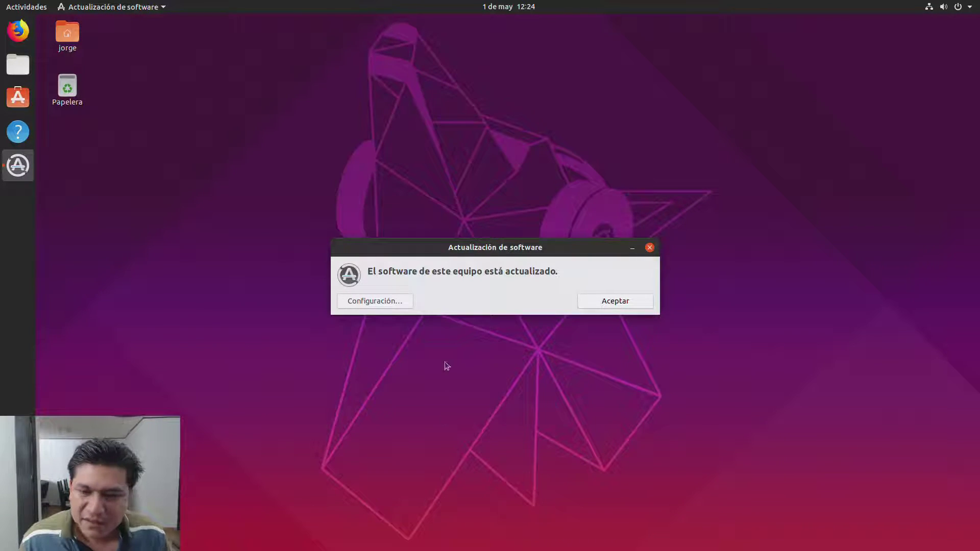
drag(499, 254, 542, 234)
click(440, 290)
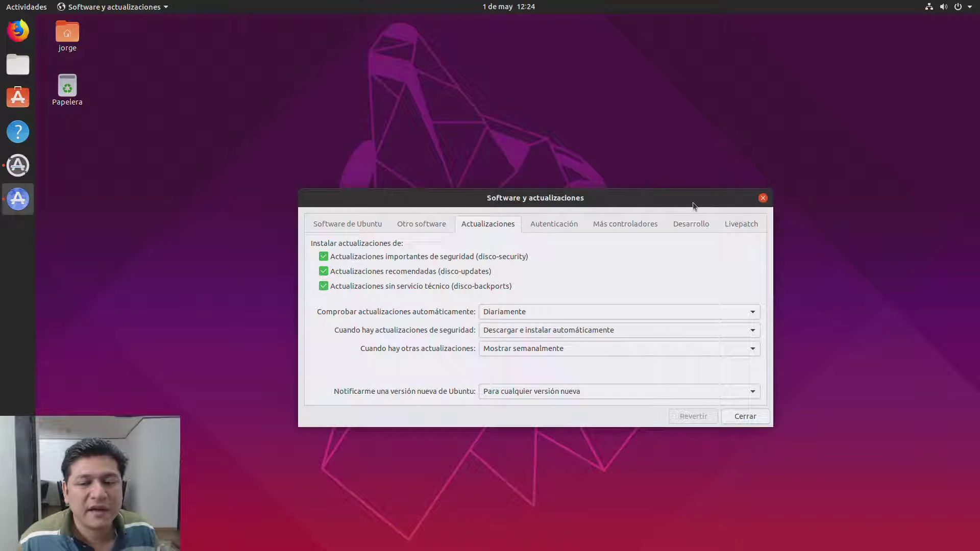
click(611, 226)
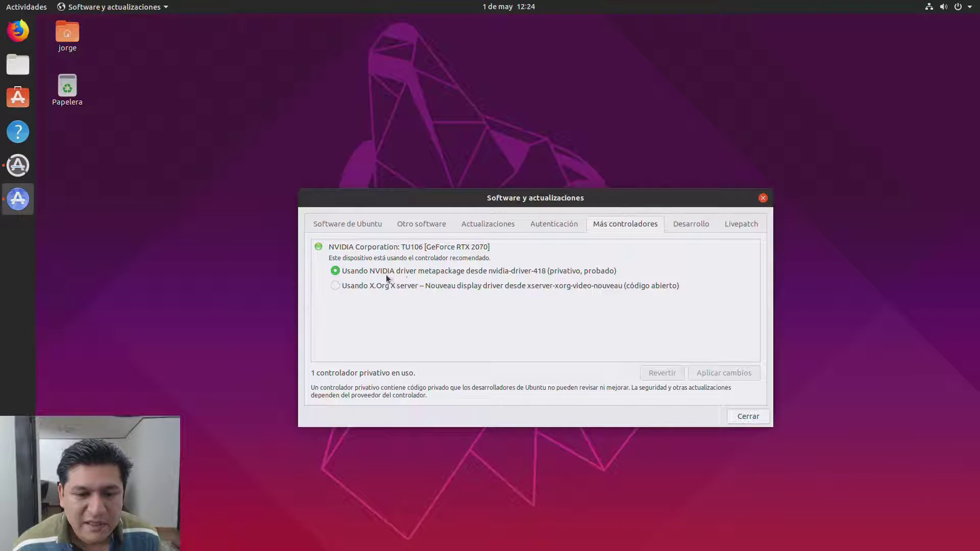
click(749, 417)
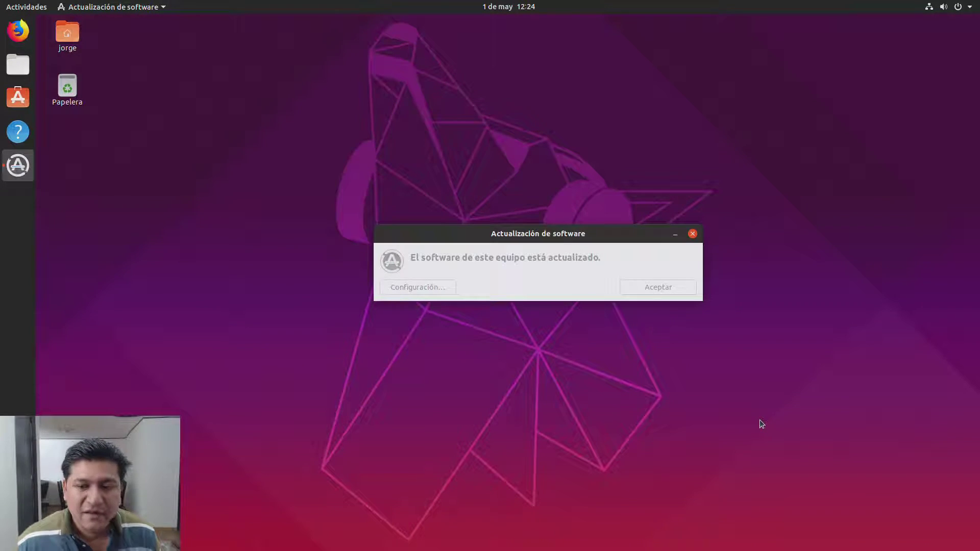
Step: Dismiss the up-to-date notice and pin Terminal from Utilidades to the dock favourites
mouse_move(484, 230)
mouse_down()
mouse_move(268, 107)
mouse_move(472, 107)
mouse_move(453, 275)
mouse_move(517, 300)
mouse_move(491, 218)
mouse_up()
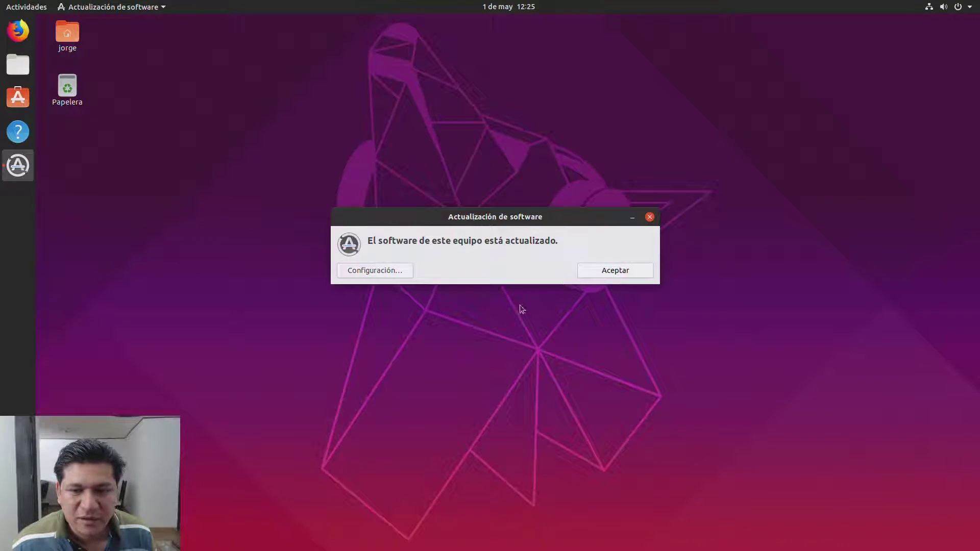
click(603, 274)
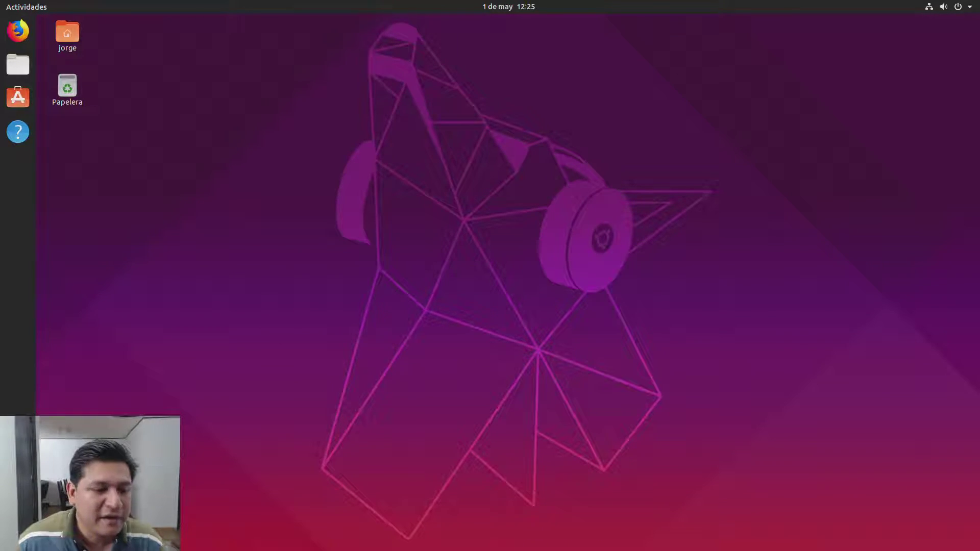
click(18, 534)
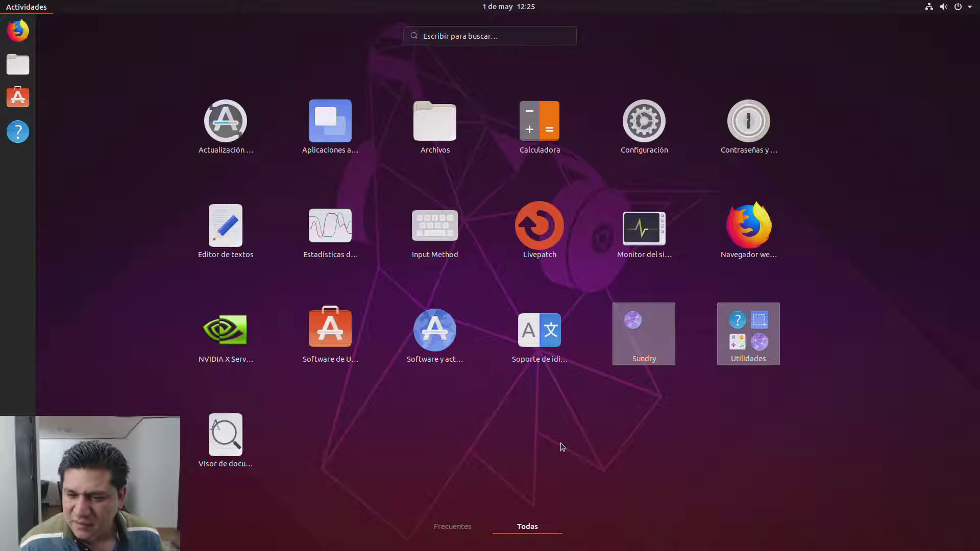
click(760, 327)
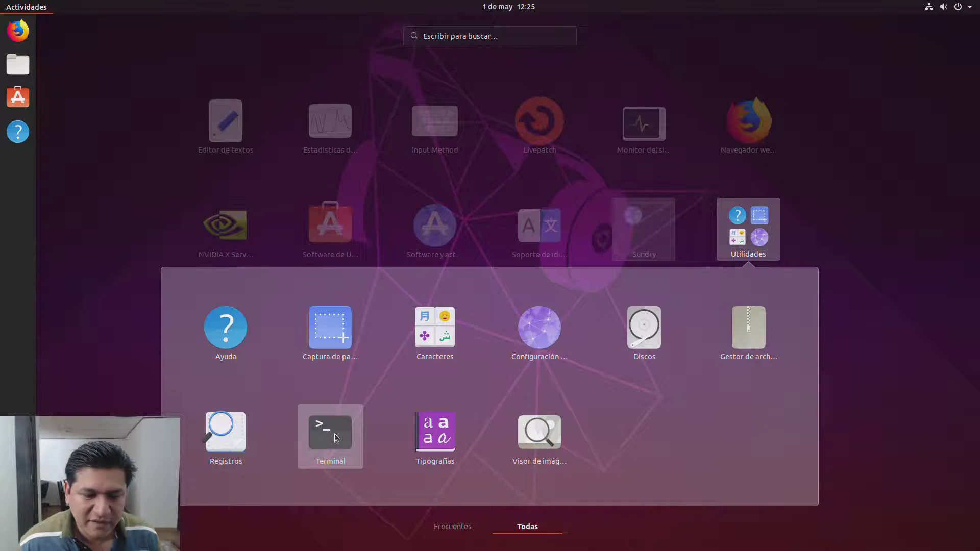
right_click(335, 434)
click(410, 442)
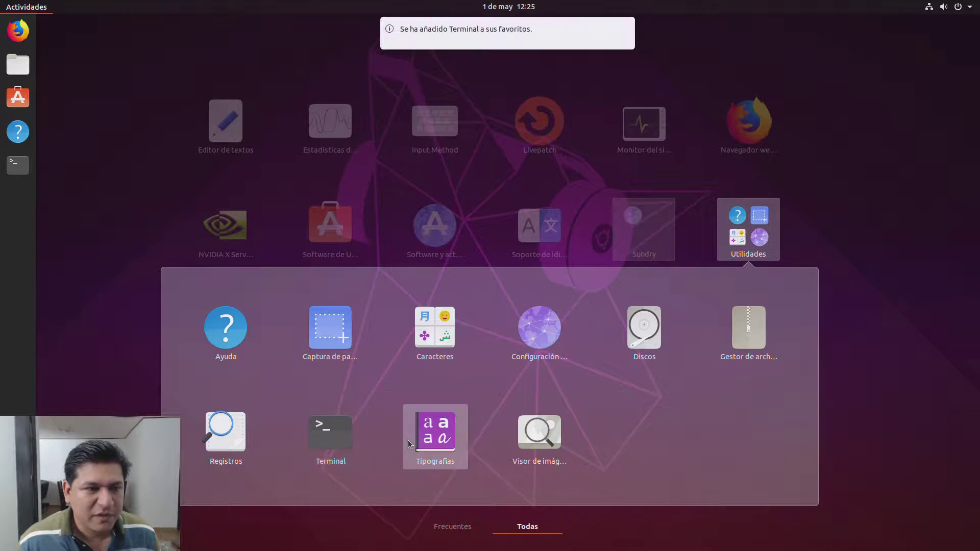
click(107, 299)
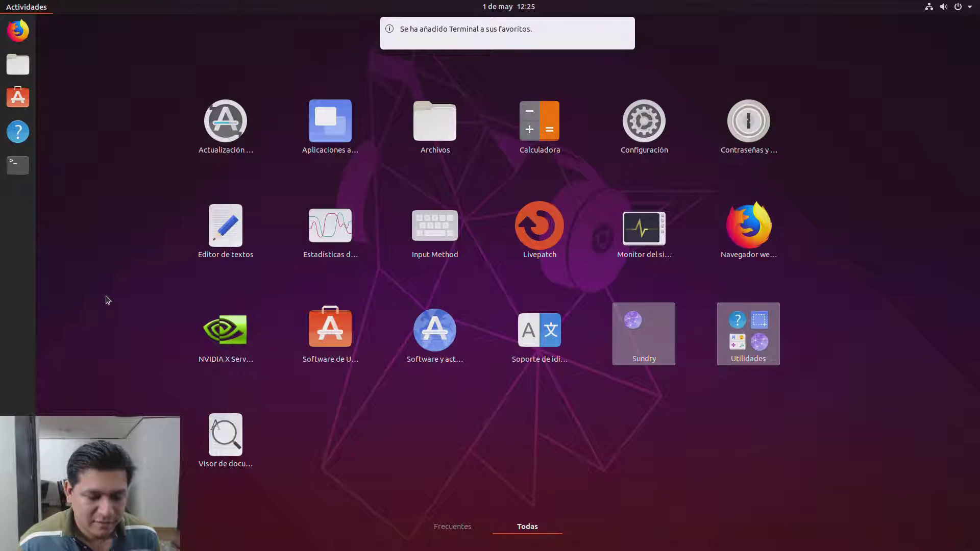
click(108, 300)
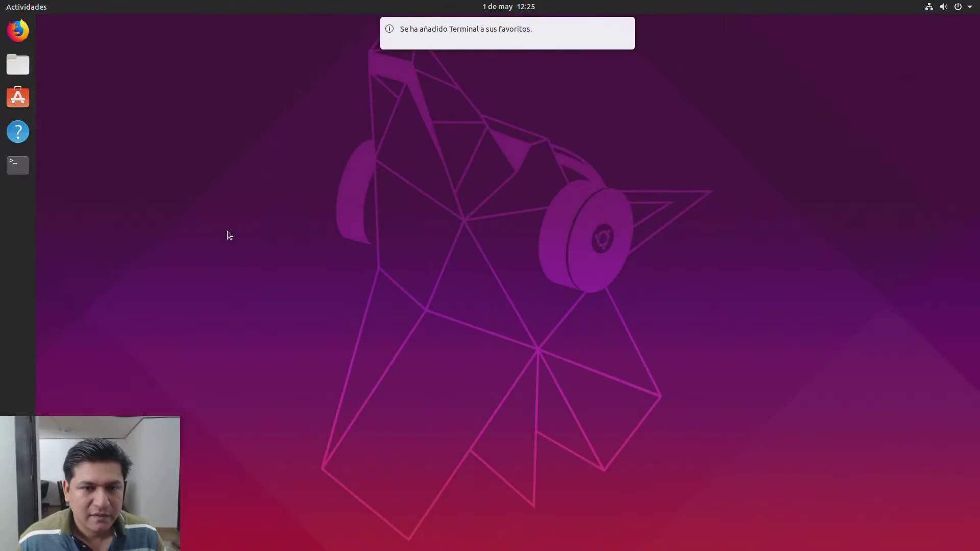
Step: Launch Terminal and enable a custom font in the Sin nombre profile's text preferences
click(18, 167)
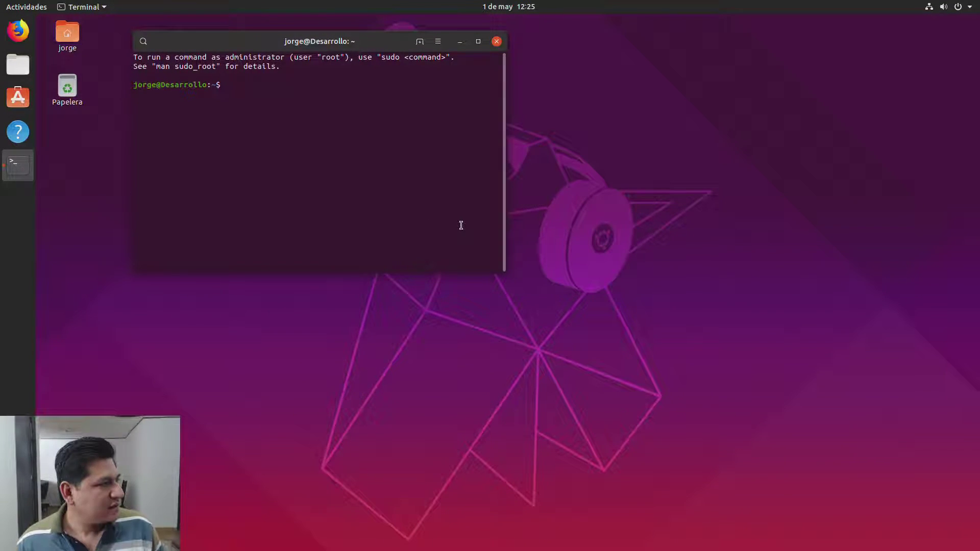
click(439, 42)
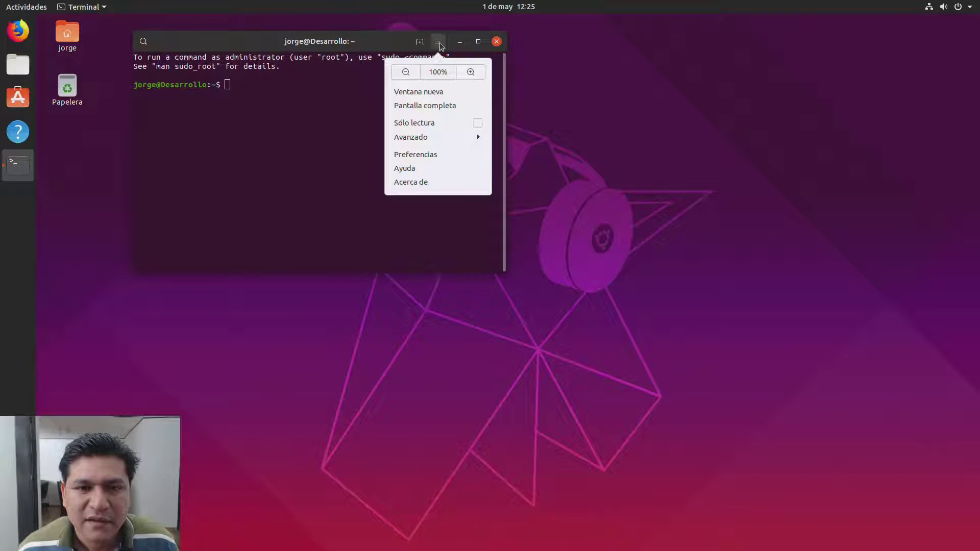
click(423, 154)
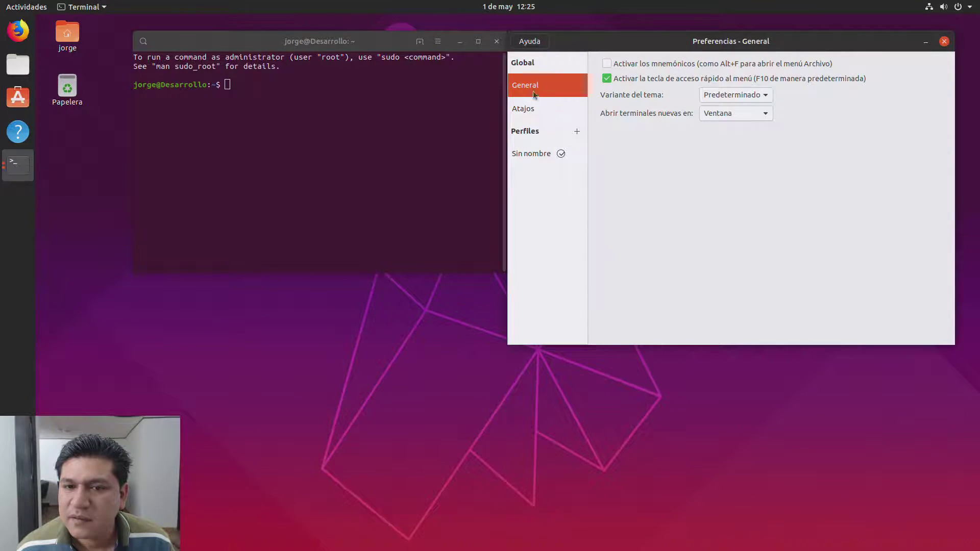
click(527, 119)
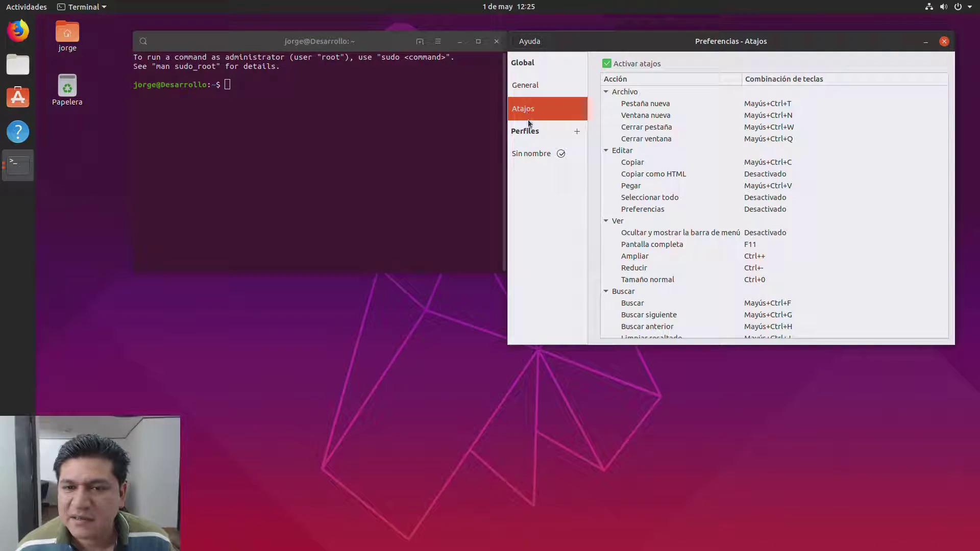
click(529, 157)
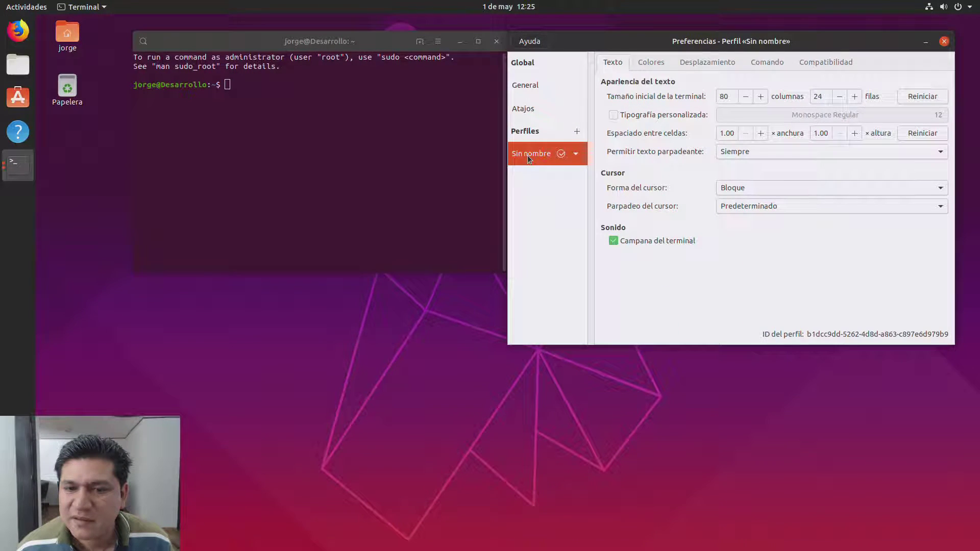
click(614, 115)
click(772, 115)
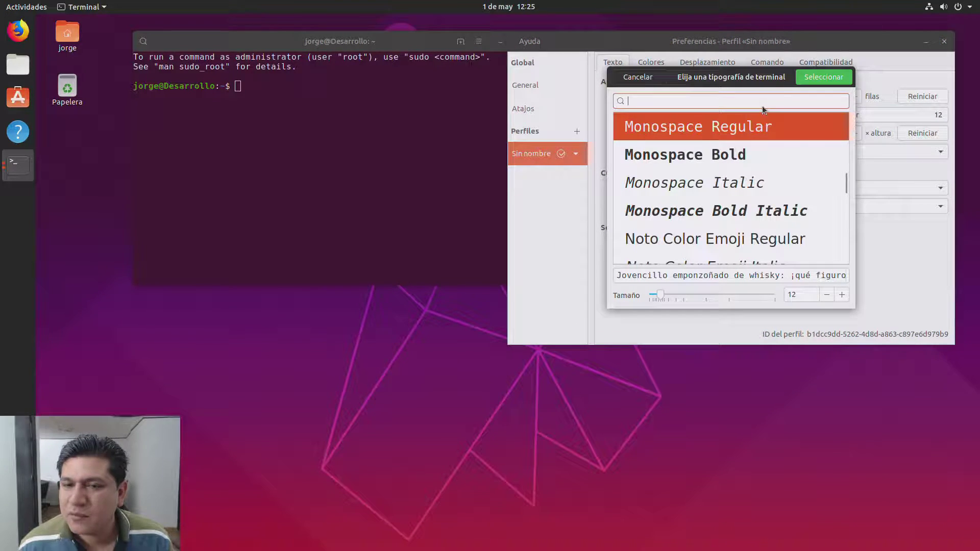
Step: Set the custom terminal font to Monospace Regular at size 18
text(Incon)
key(BackSpace)
key(BackSpace)
key(BackSpace)
key(BackSpace)
key(BackSpace)
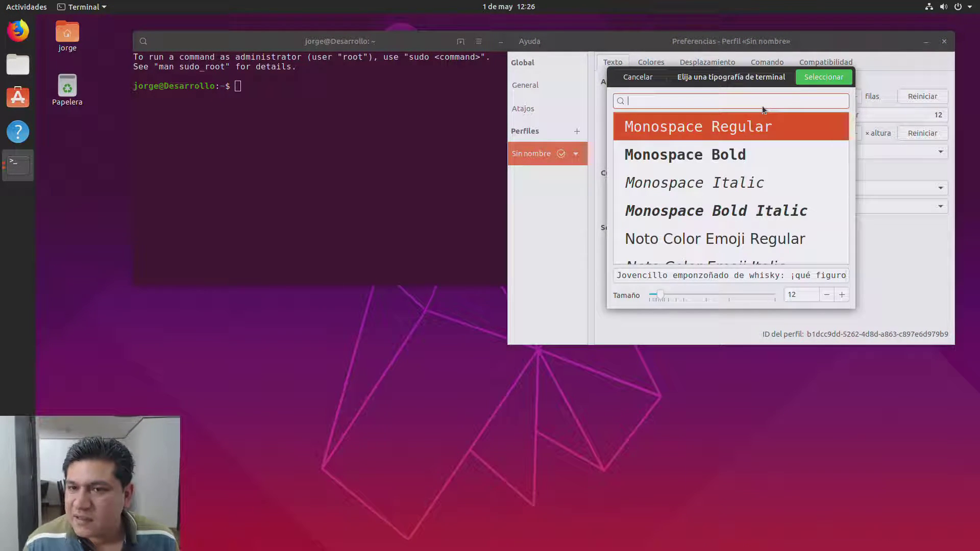
click(842, 299)
click(842, 300)
click(842, 301)
click(843, 301)
click(827, 301)
click(827, 301)
click(827, 302)
click(827, 302)
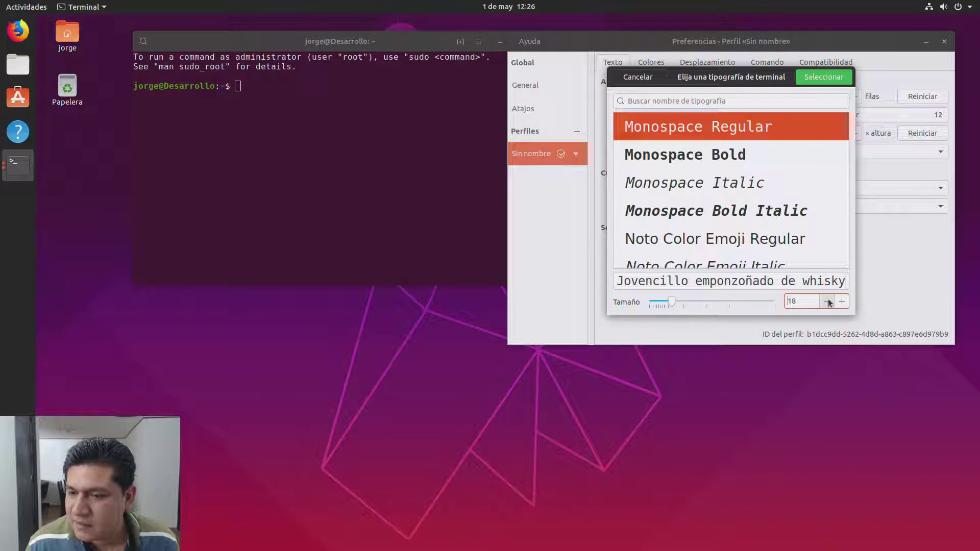
click(823, 77)
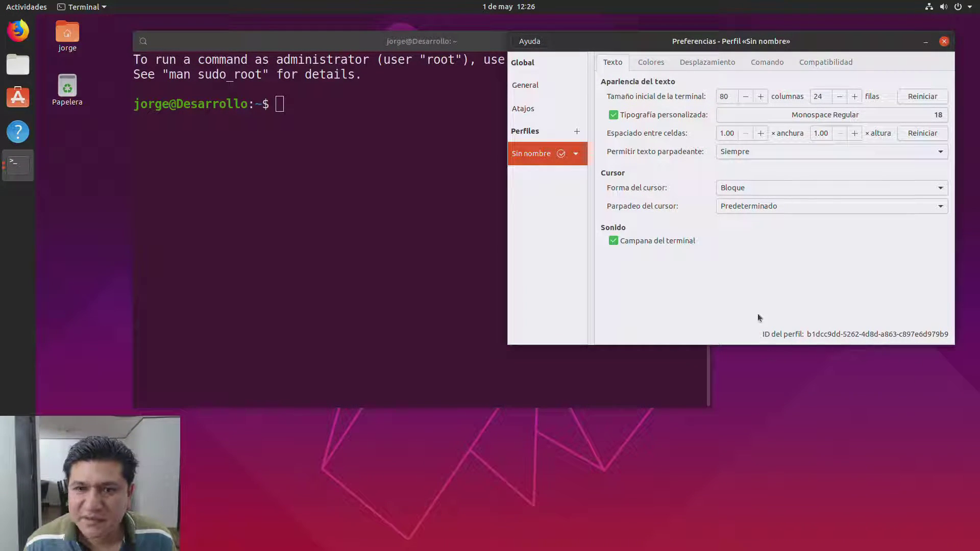
Step: Reduce the font to Monospace Regular 16, close preferences, and maximize the terminal
click(914, 117)
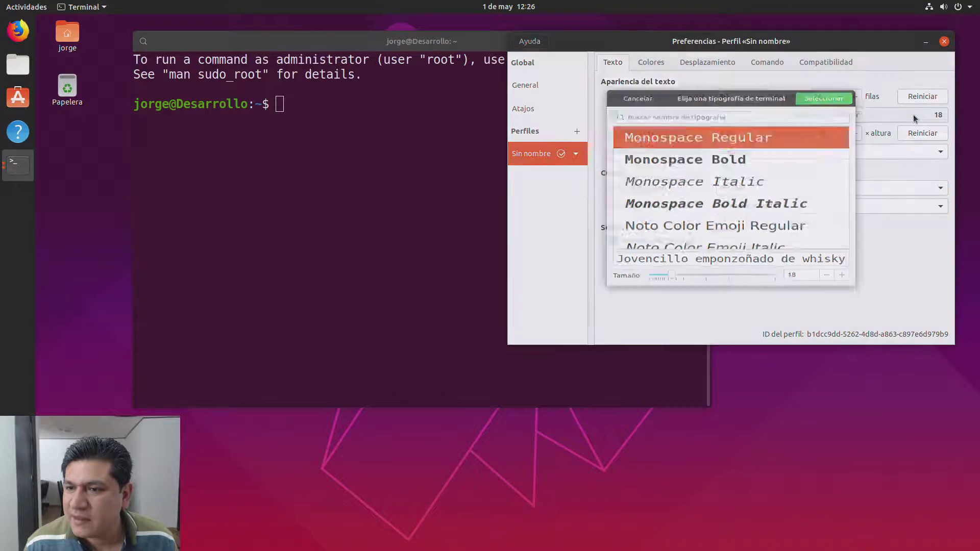
click(826, 298)
click(826, 298)
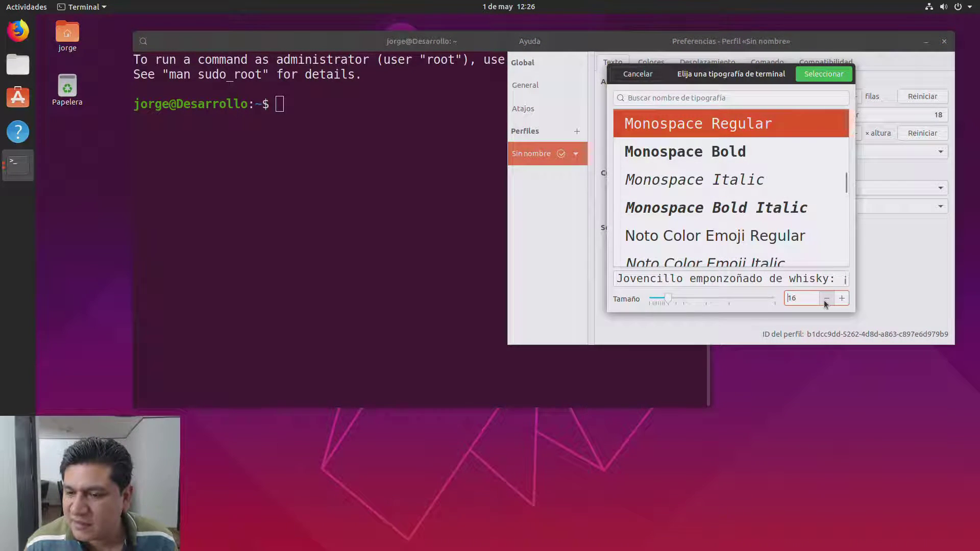
key(Return)
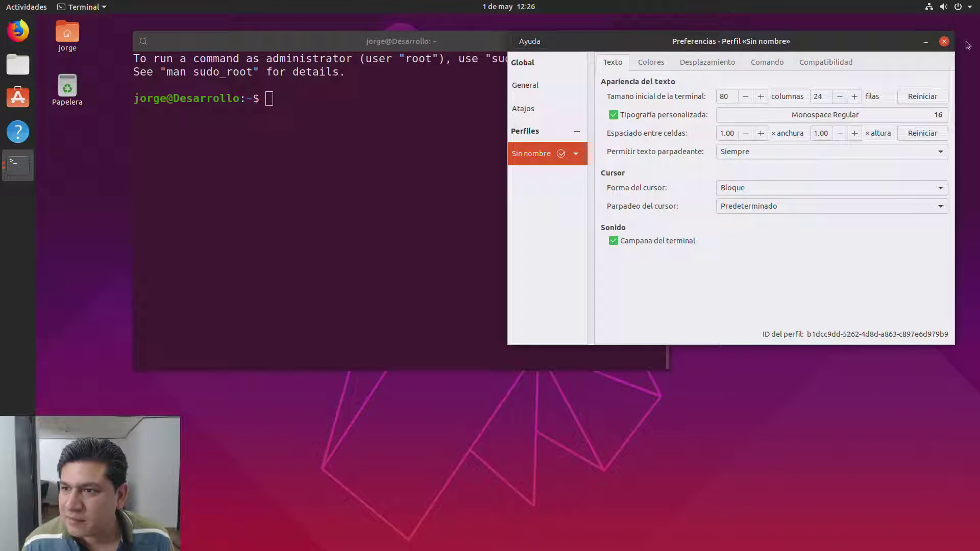
click(943, 41)
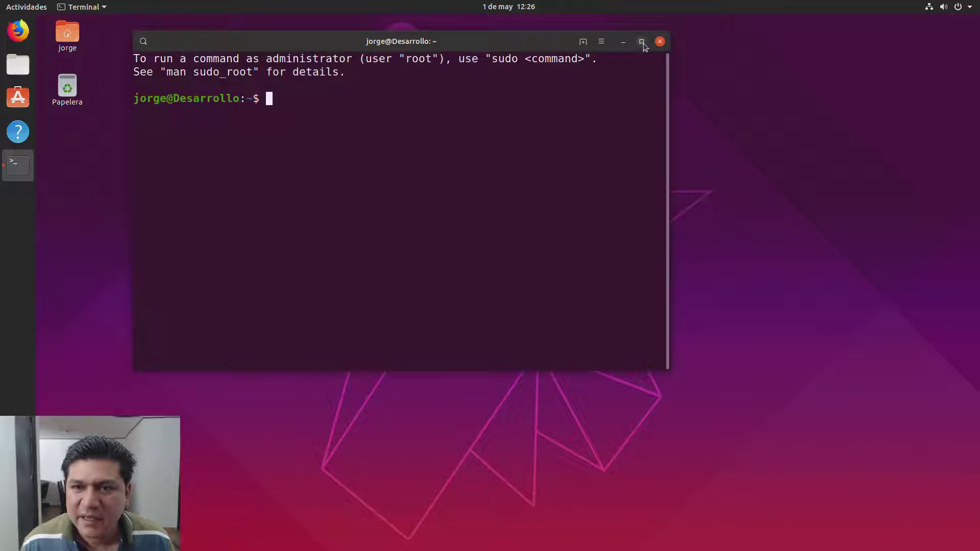
click(641, 42)
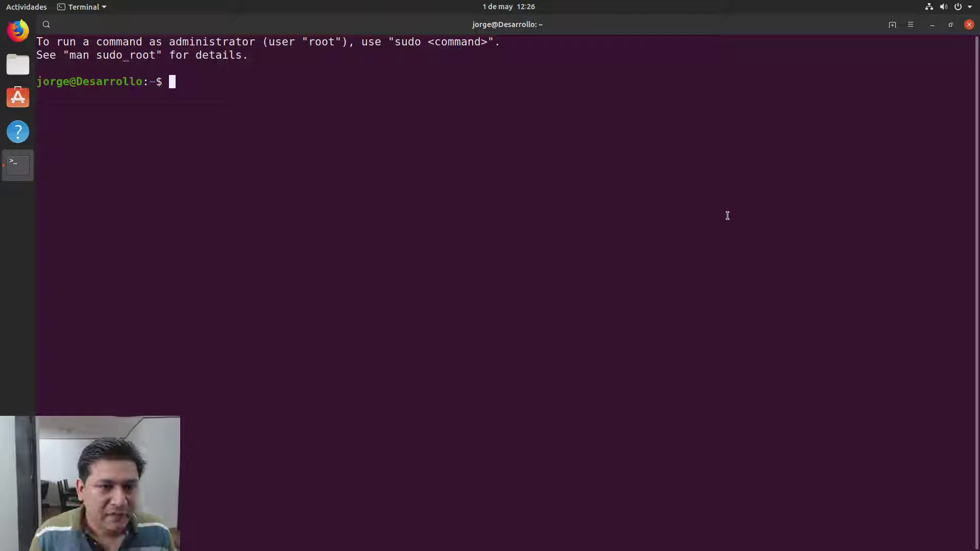
Step: Run sudo apt update, entering the administrator password
text(sudo )
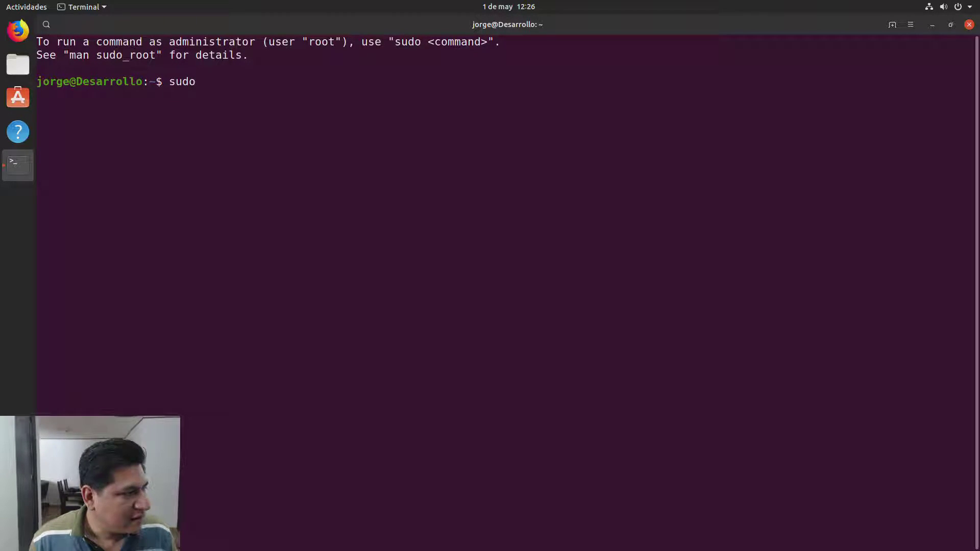
text(update)
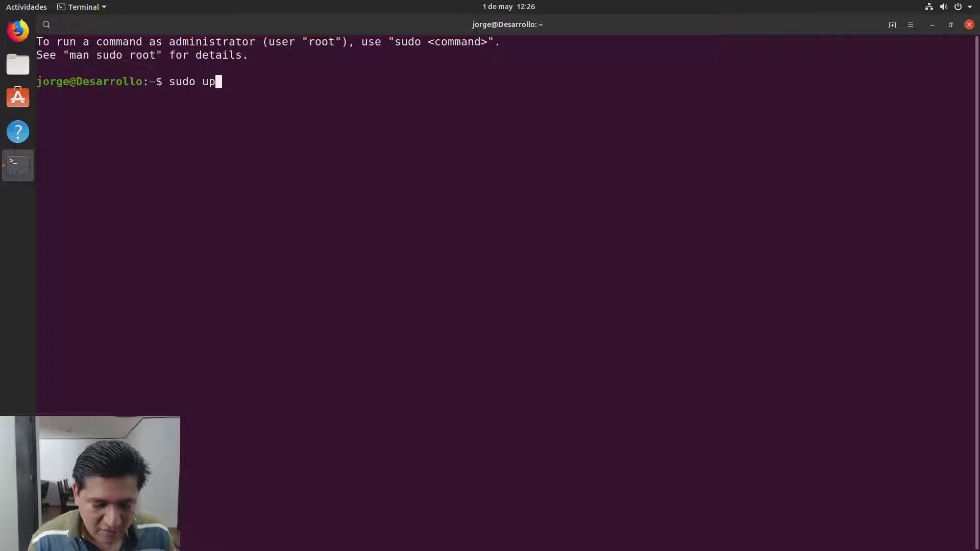
key(BackSpace)
key(BackSpace)
key(BackSpace)
key(BackSpace)
key(BackSpace)
key(BackSpace)
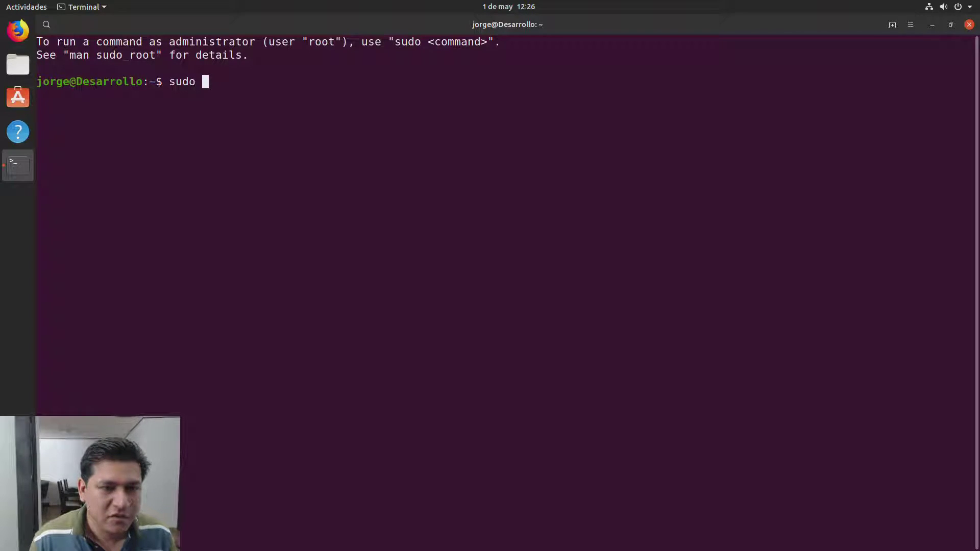
text(apt update)
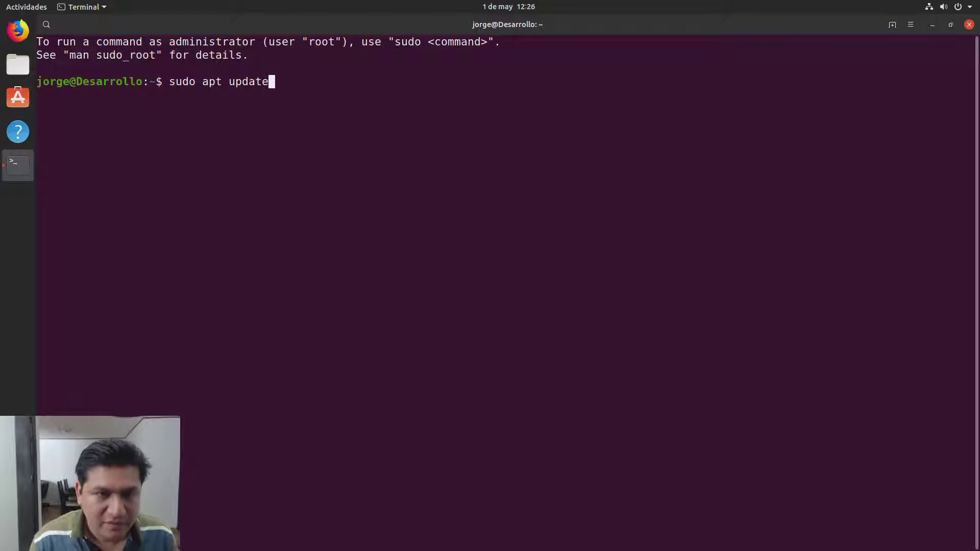
key(Return)
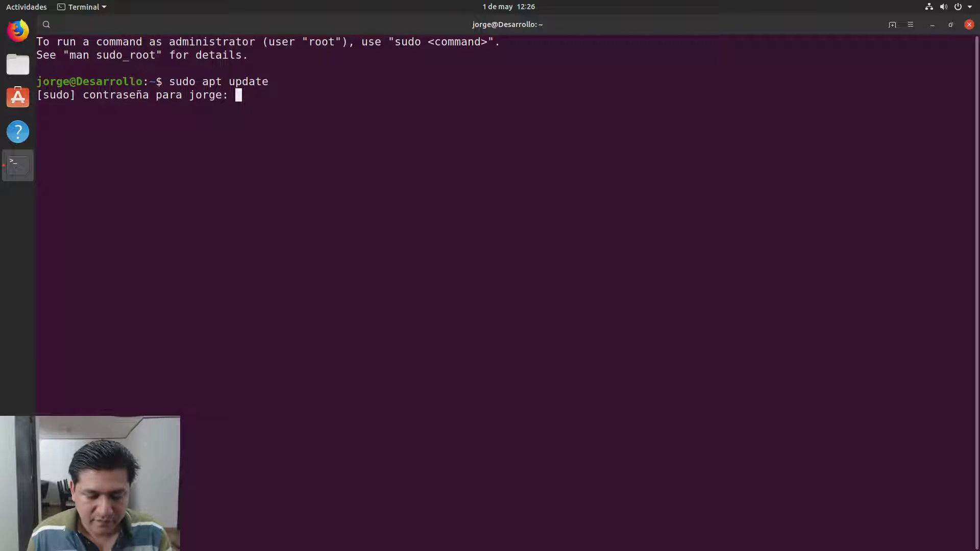
key(Return)
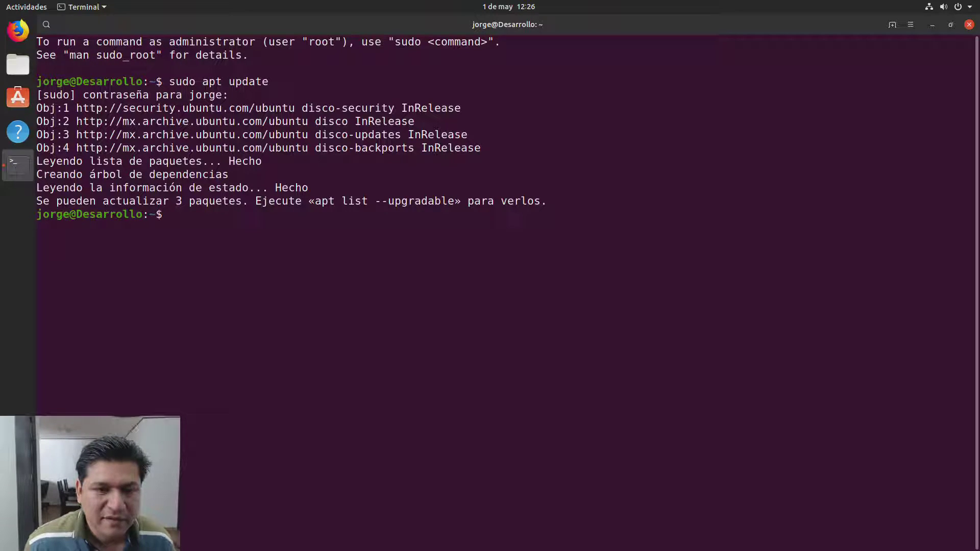
Step: Run sudo apt upgrade and confirm with 's' to install the three upgrades
text(sudo )
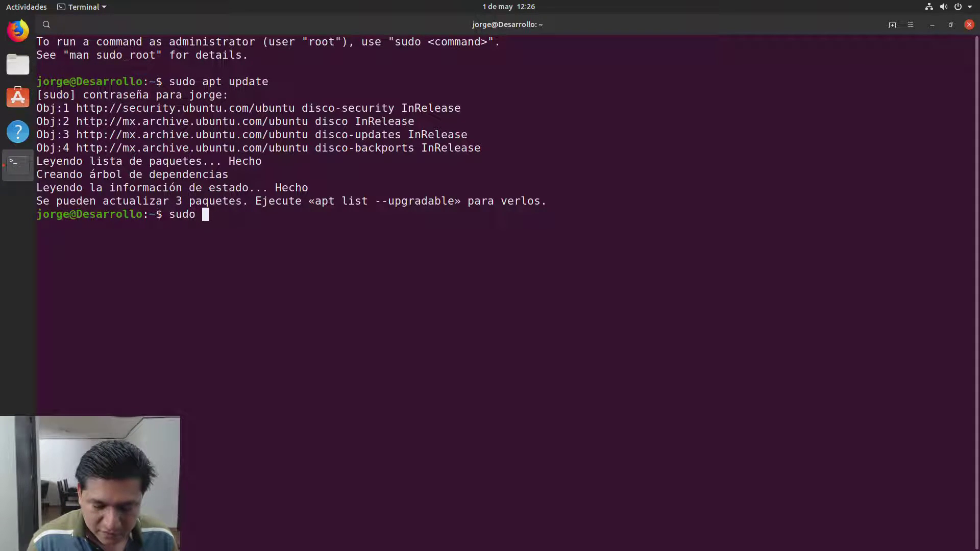
text(apt upgrade)
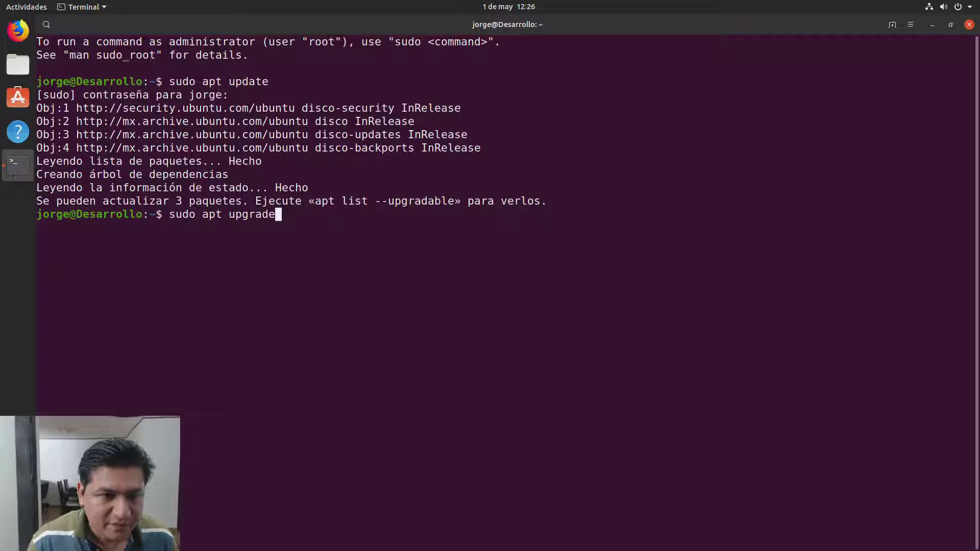
key(Return)
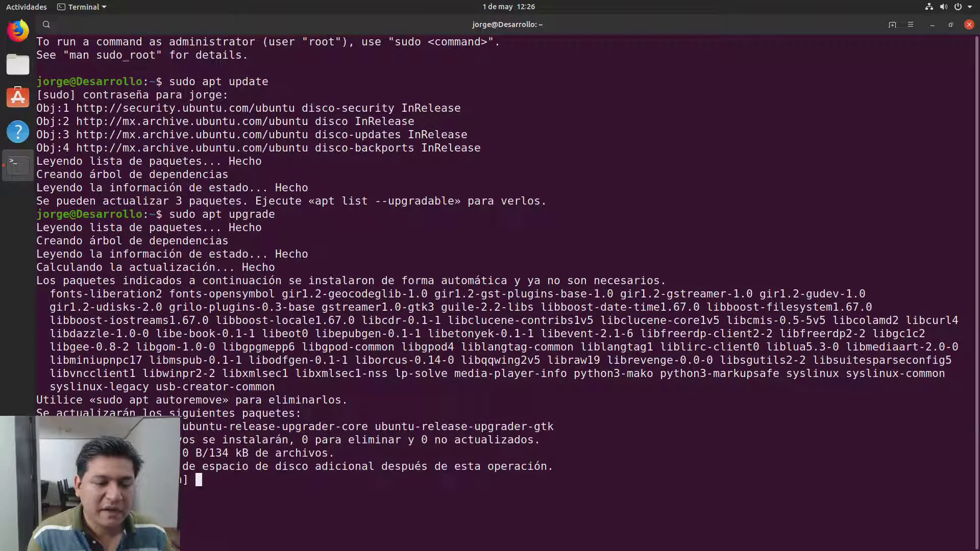
text(s)
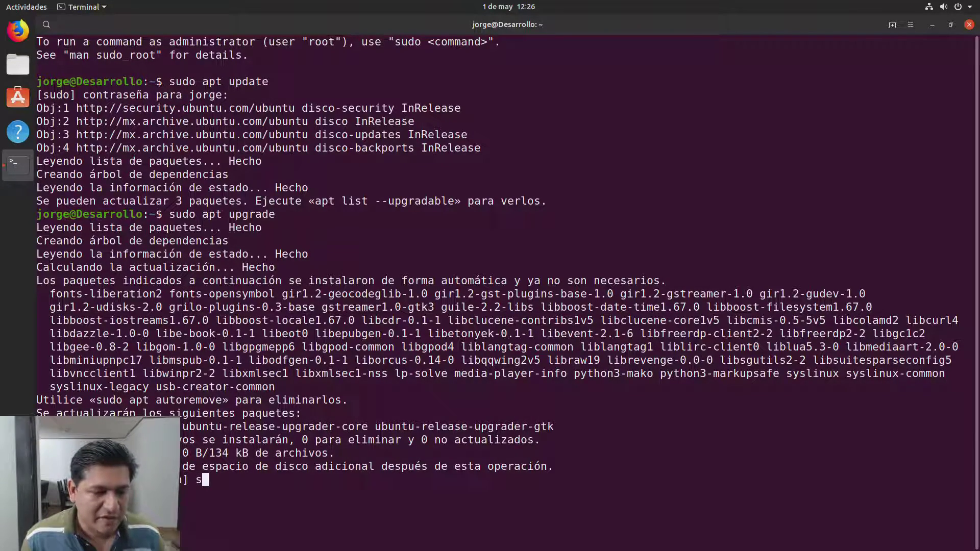
key(Return)
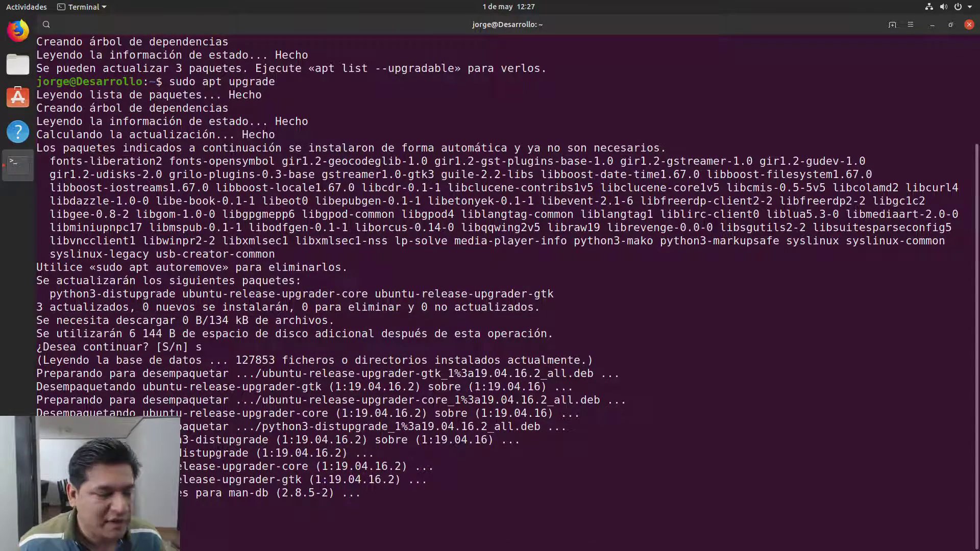
Step: Clear the screen, list the home folder with ls, and launch Ubuntu Software
key(ctrl+l)
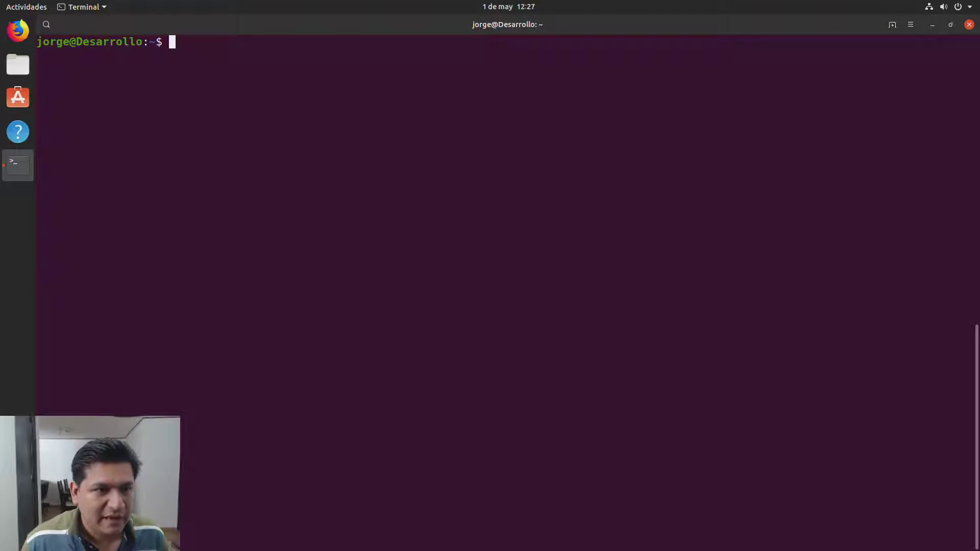
text(ls)
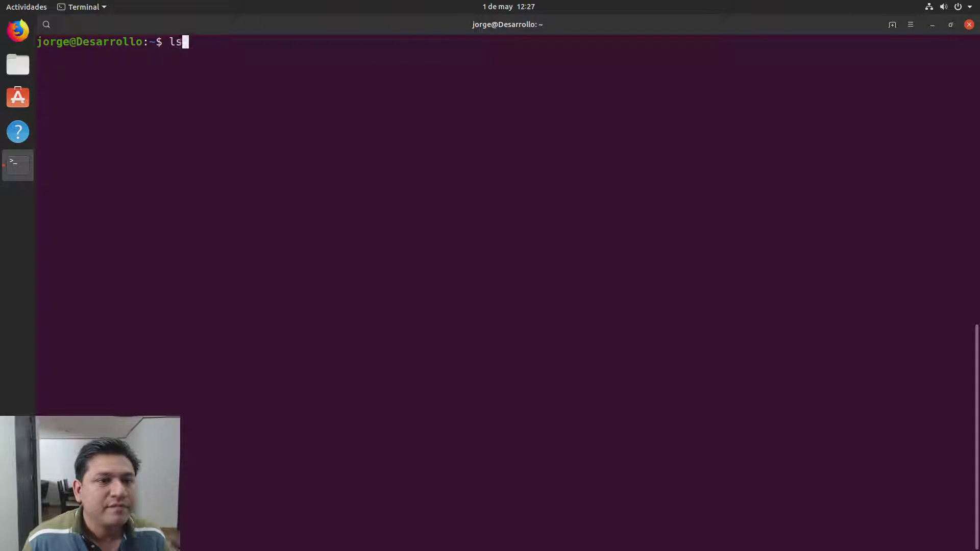
key(Return)
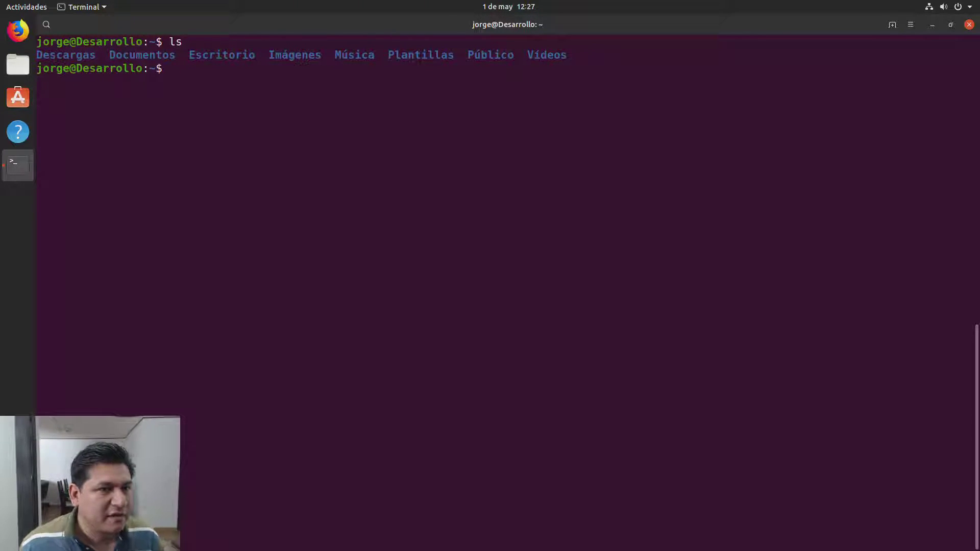
click(18, 99)
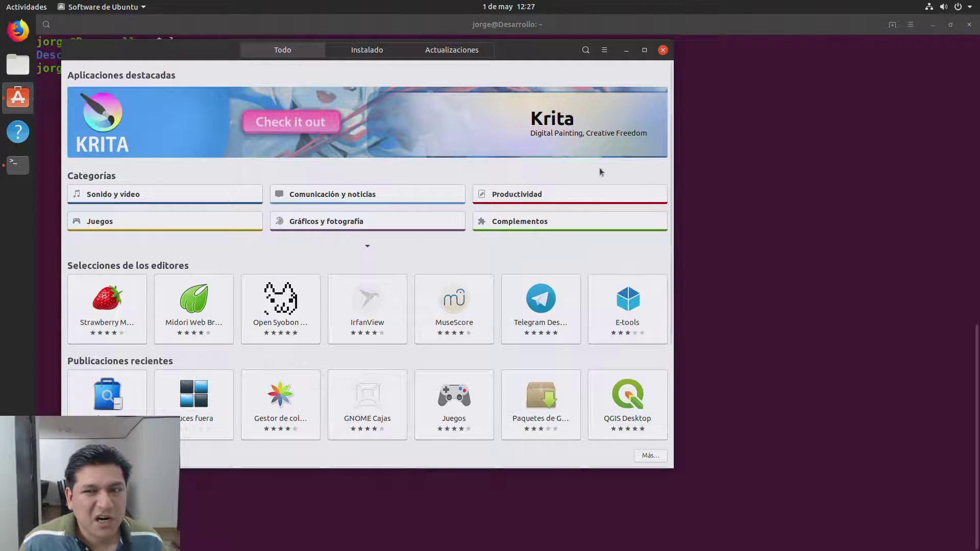
Step: Maximize Ubuntu Software, search 'visual studio', and install Visual Studio Code with the password
click(645, 51)
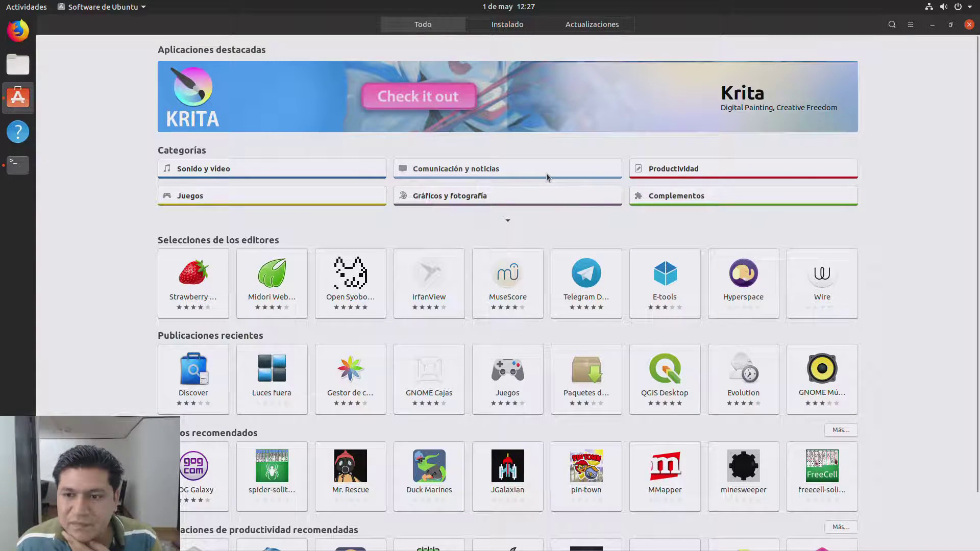
click(893, 24)
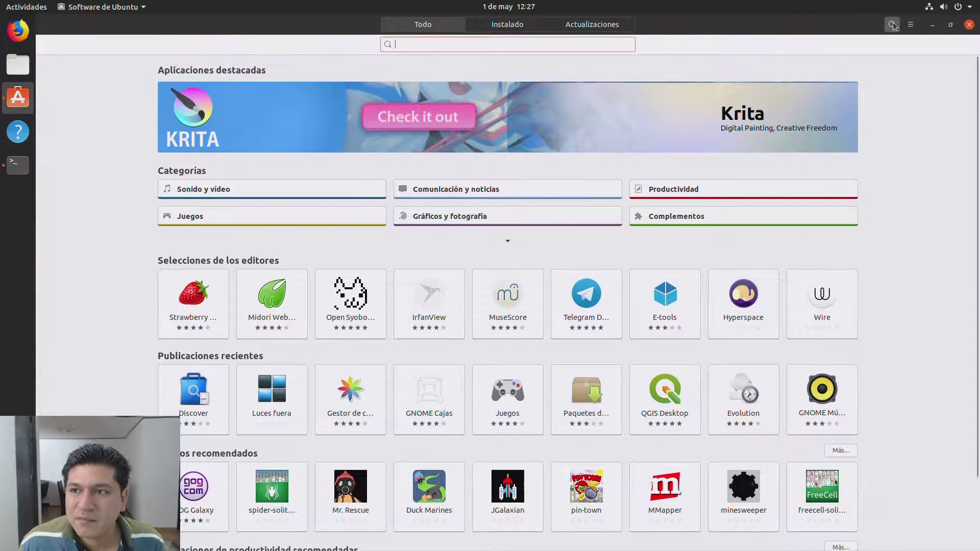
text(vi)
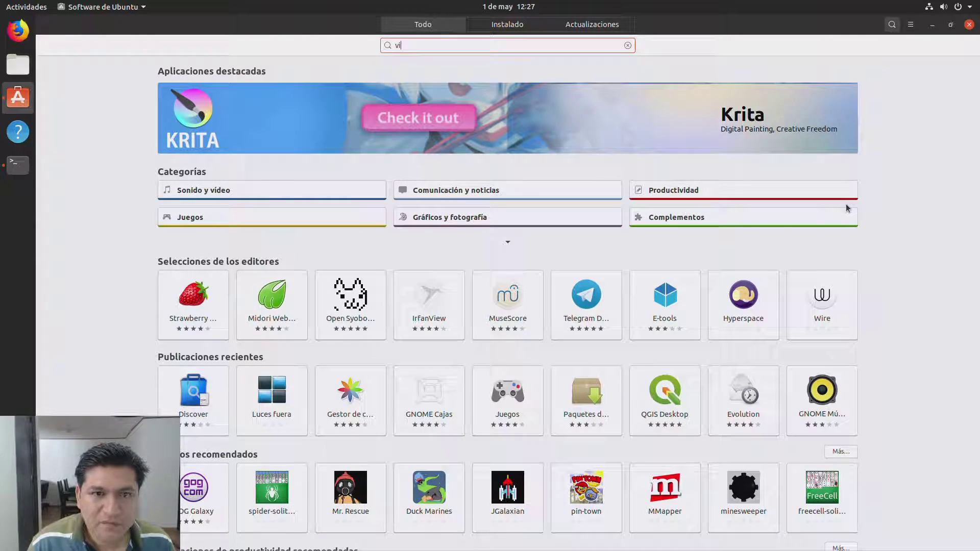
text(sual)
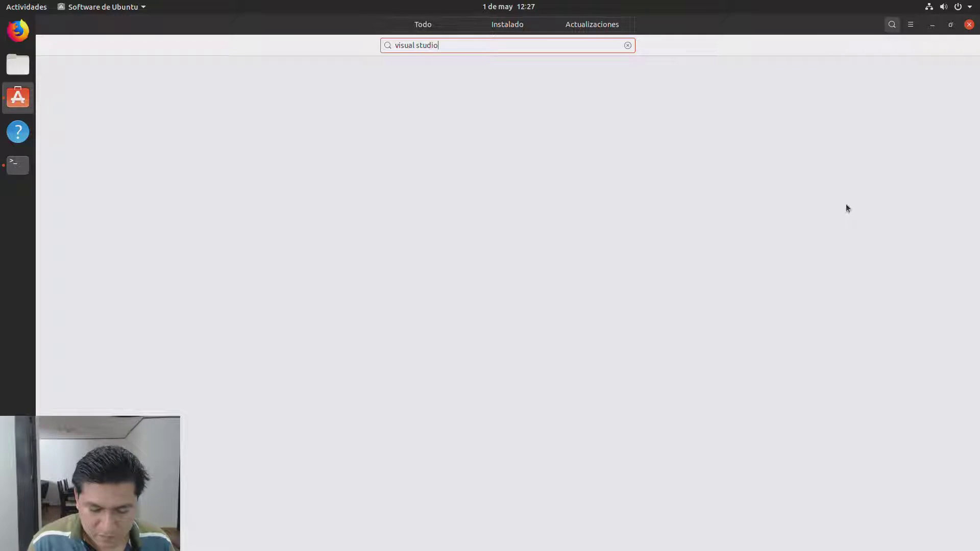
text( studio)
key(BackSpace)
key(BackSpace)
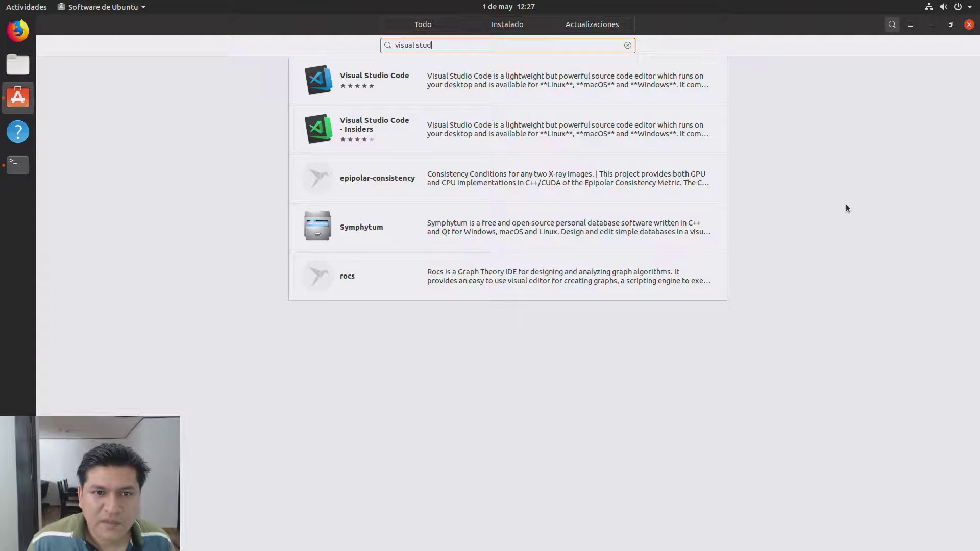
click(447, 96)
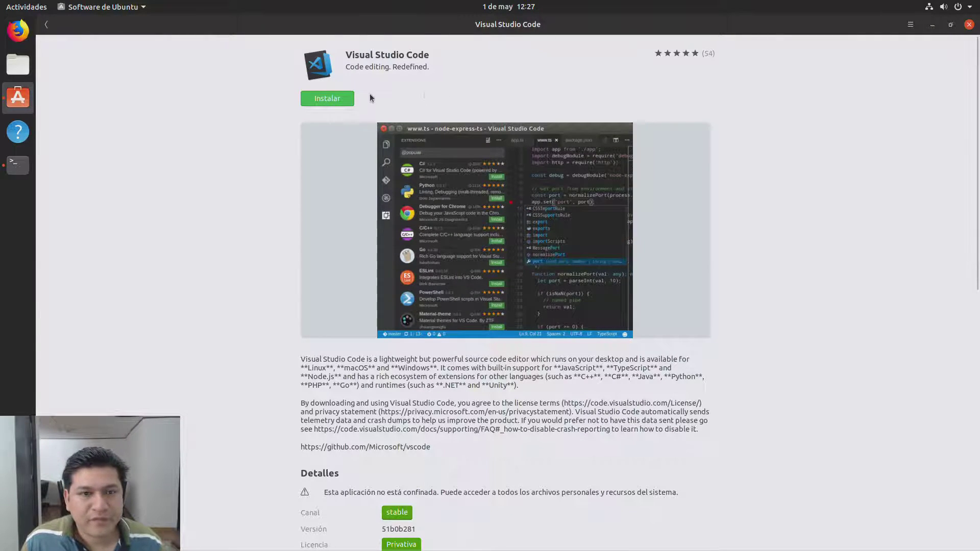
click(317, 99)
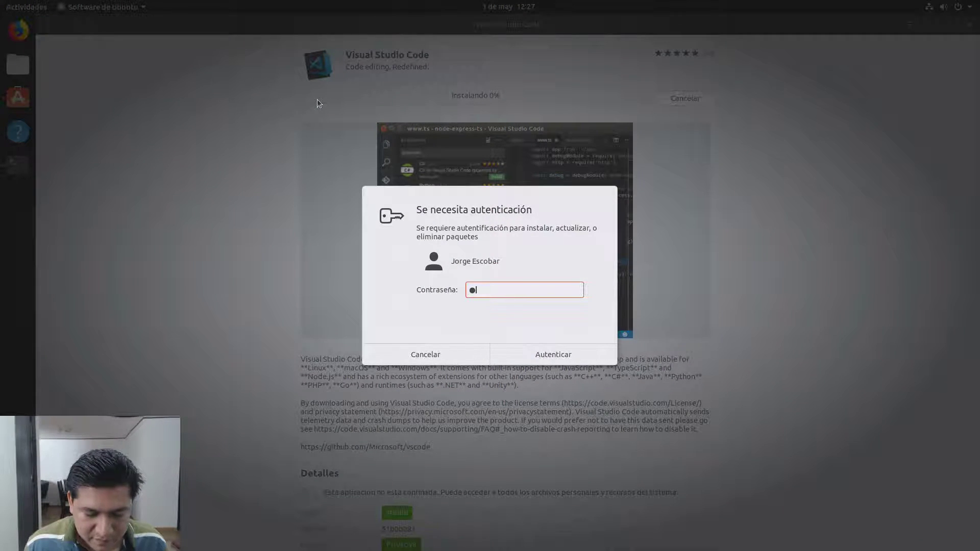
key(Return)
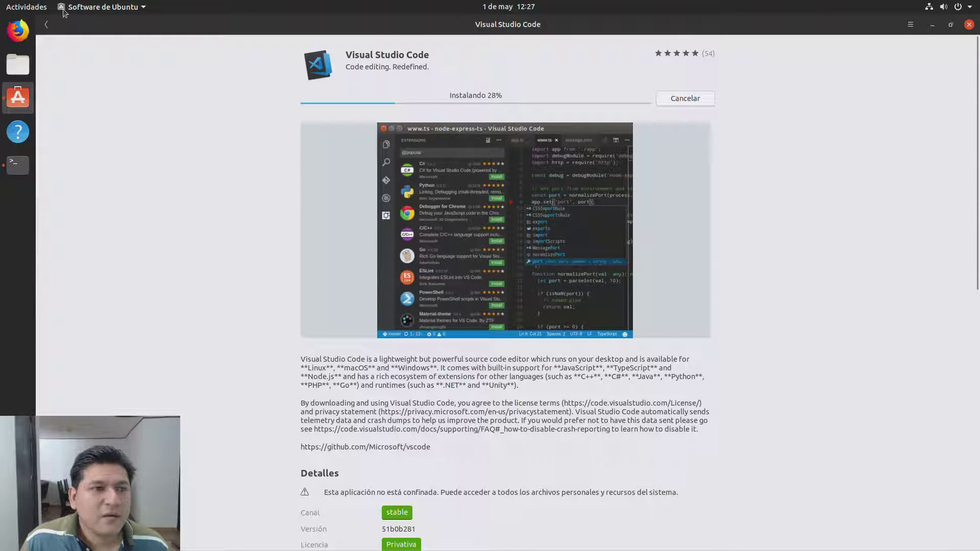
click(46, 25)
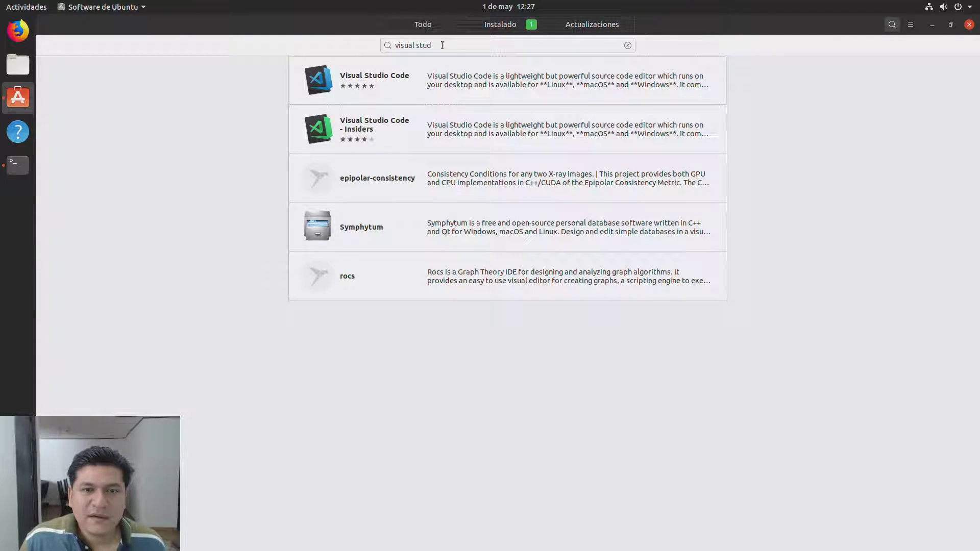
Step: Search 'vlc' and start installing VLC
text(vlc)
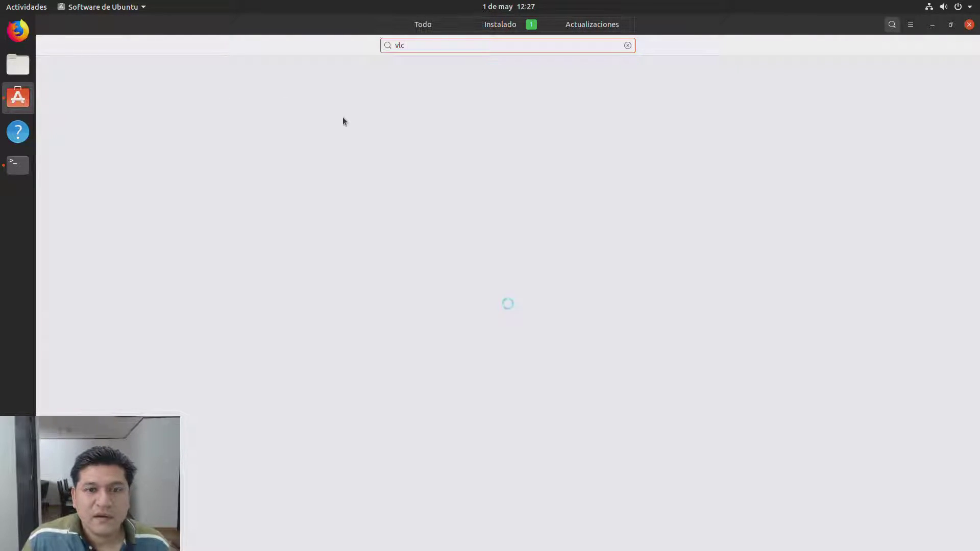
click(460, 77)
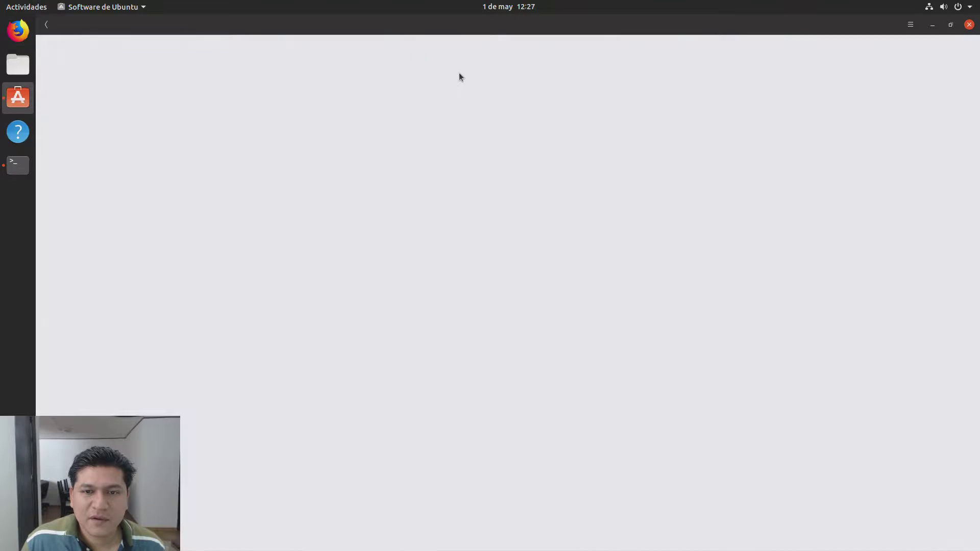
click(340, 98)
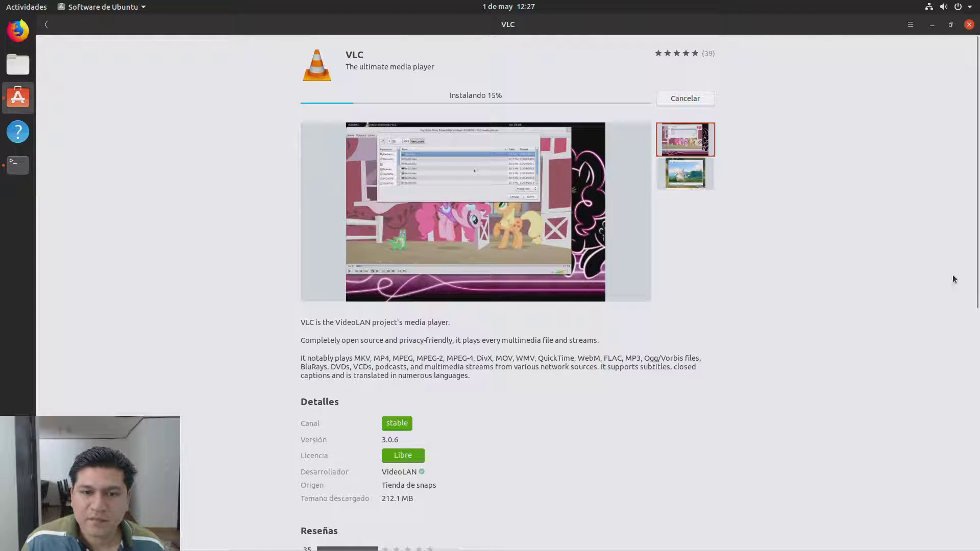
click(45, 25)
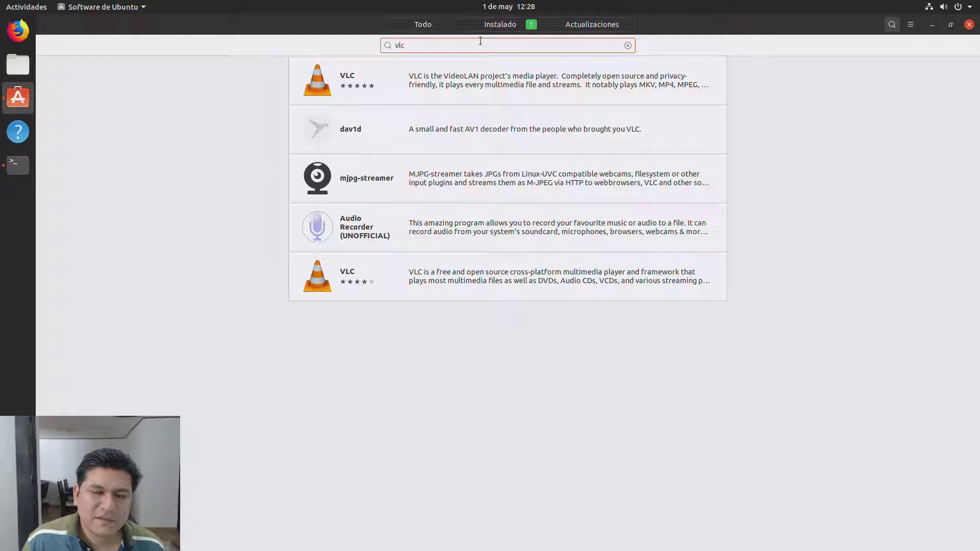
Step: Search 'intellij idea', try installing IDEA Community, then view the Installed apps list
text(ell)
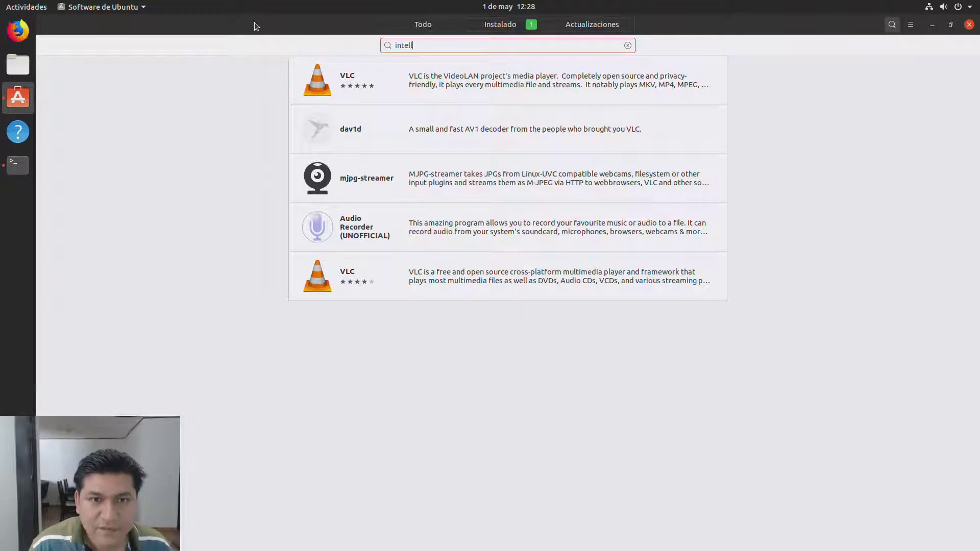
text(ij idea)
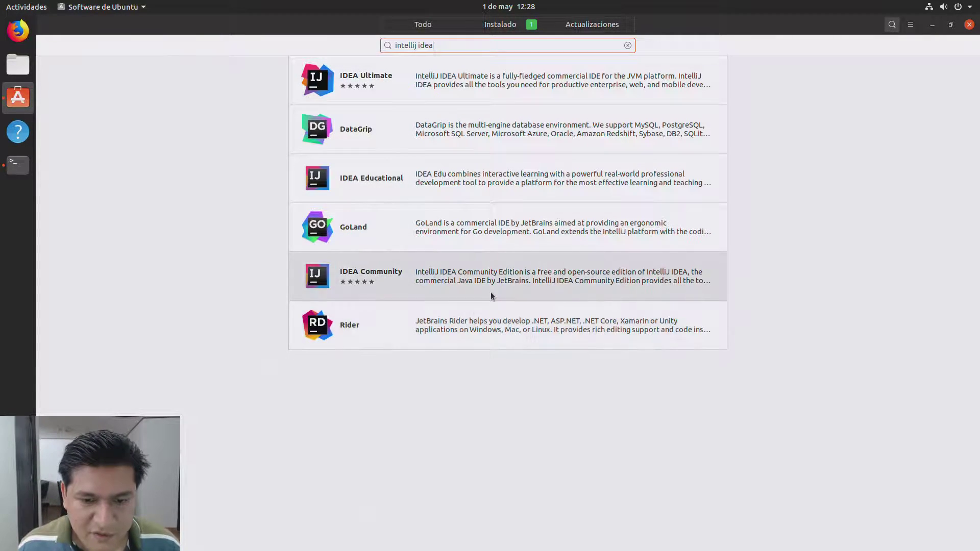
click(436, 272)
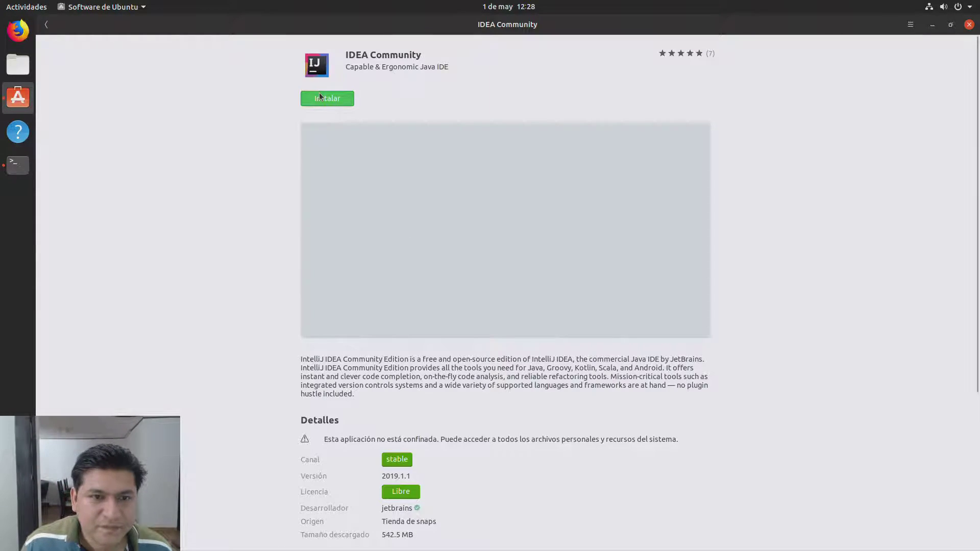
click(320, 97)
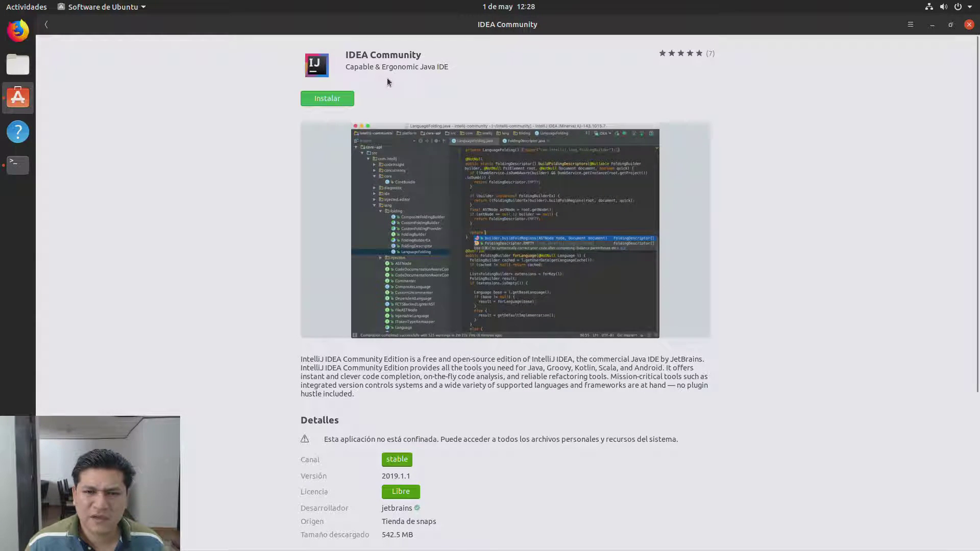
click(333, 98)
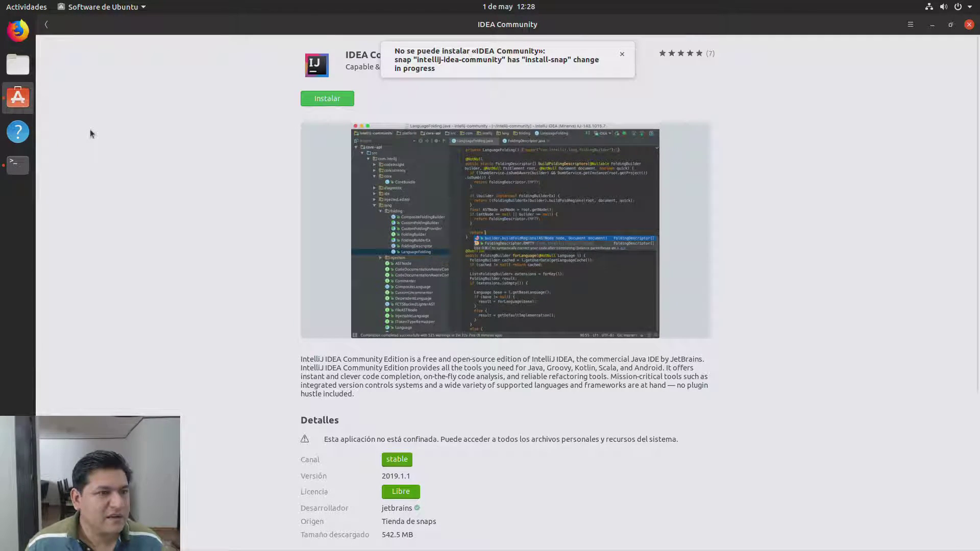
click(47, 25)
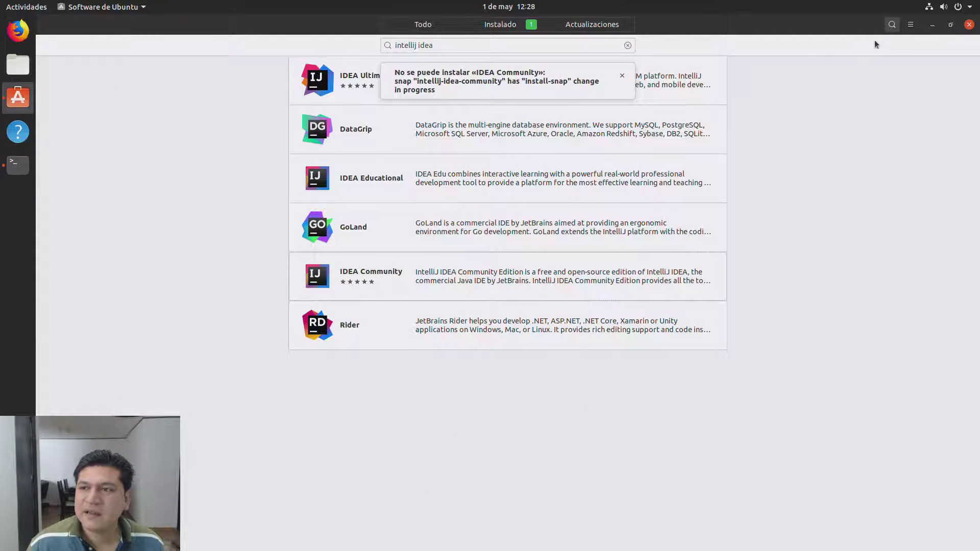
click(910, 26)
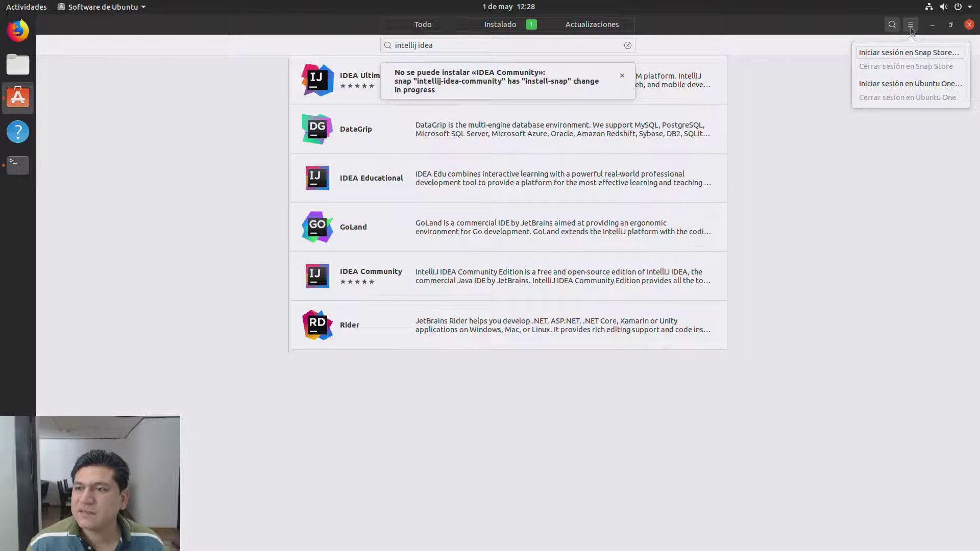
click(911, 26)
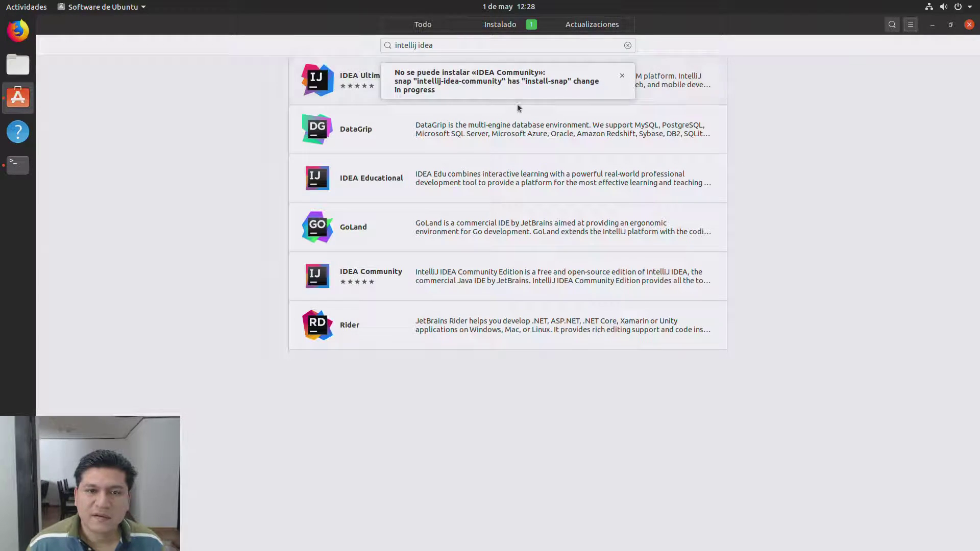
click(516, 23)
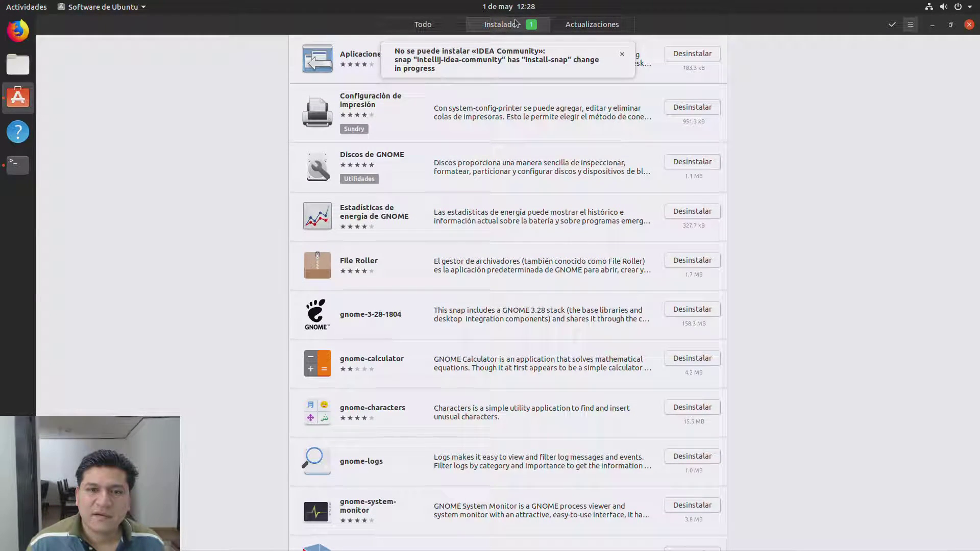
Step: Dismiss the install error and browse the Updates, overview and Productividad pages
click(622, 55)
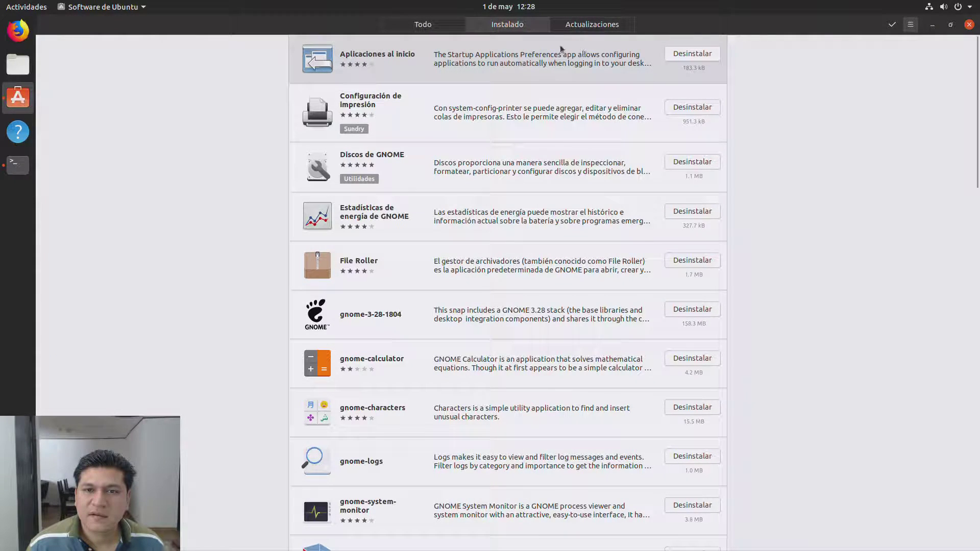
click(566, 28)
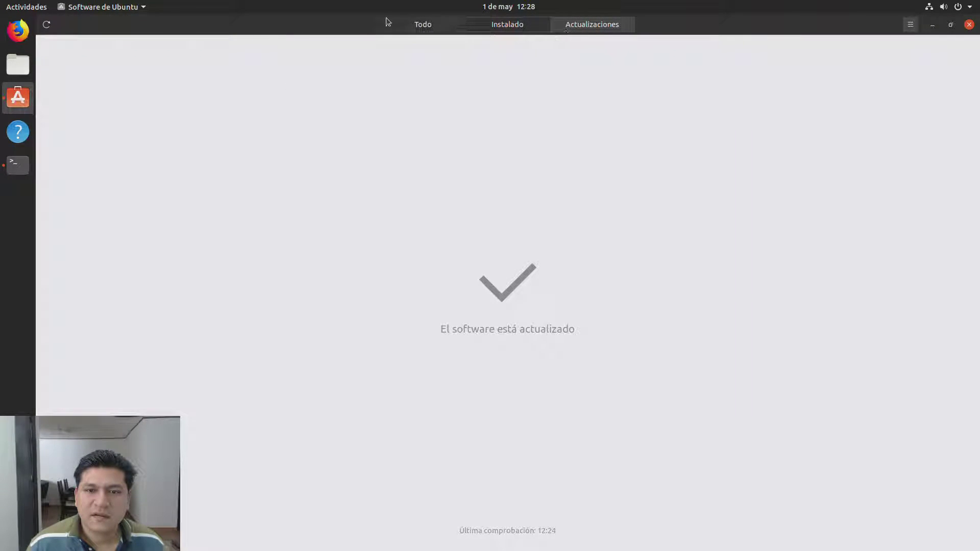
click(403, 28)
scroll(403, 382, down, 2)
scroll(404, 382, up, 2)
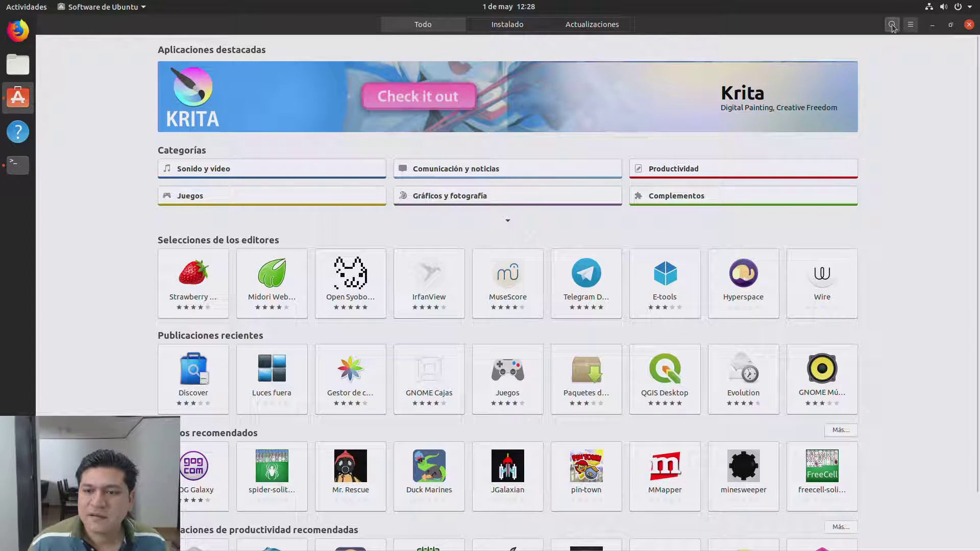
click(713, 164)
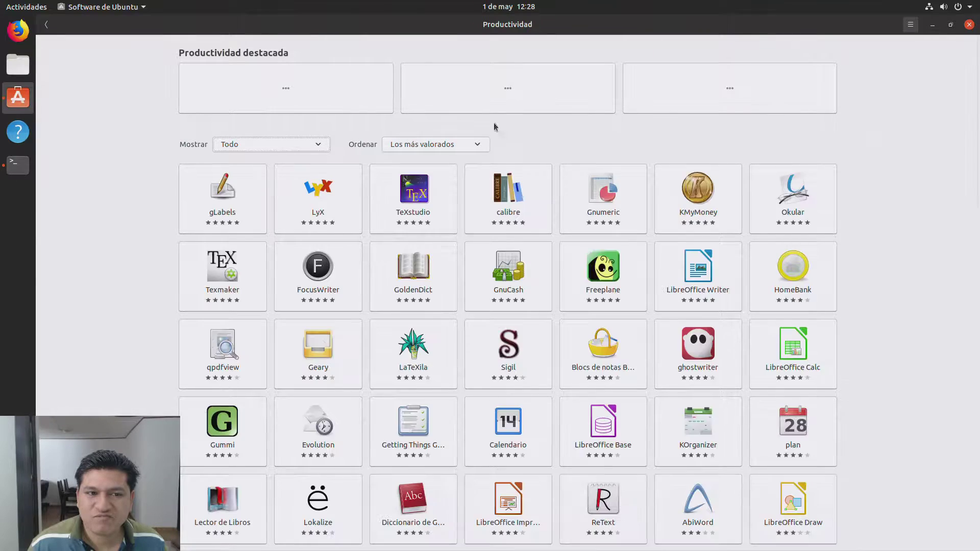
click(46, 29)
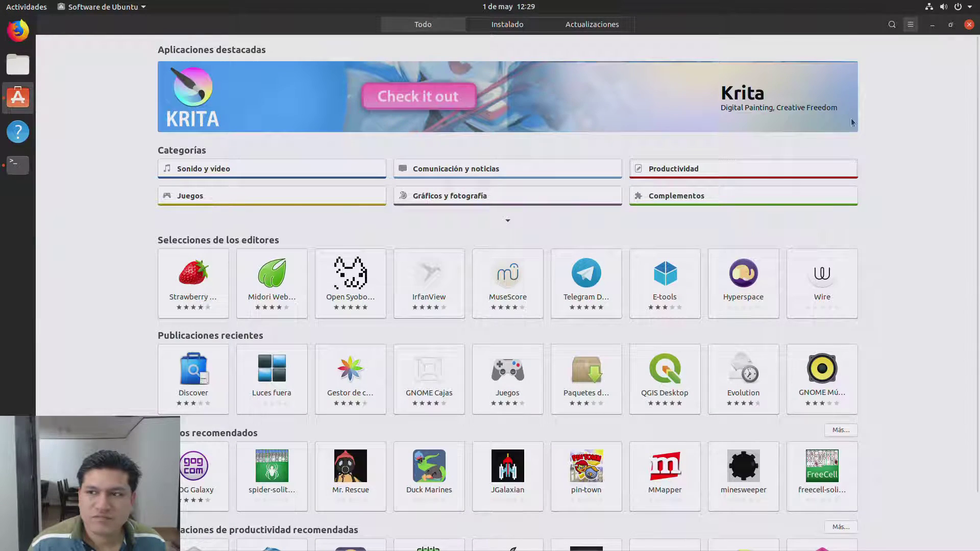
Step: Search 'intellij i' and open the installed IDEA Community page
click(893, 28)
text(d)
key(BackSpace)
text(intellij idea)
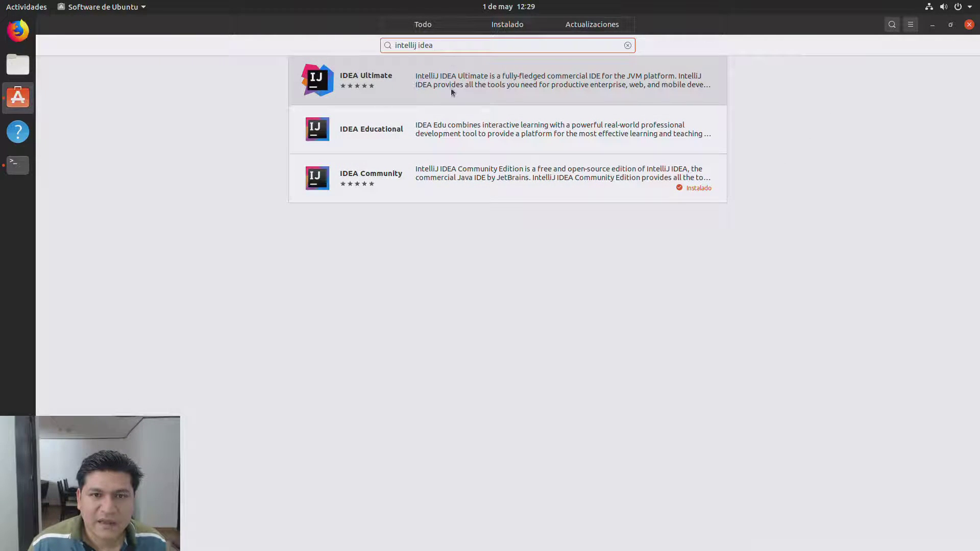
click(426, 178)
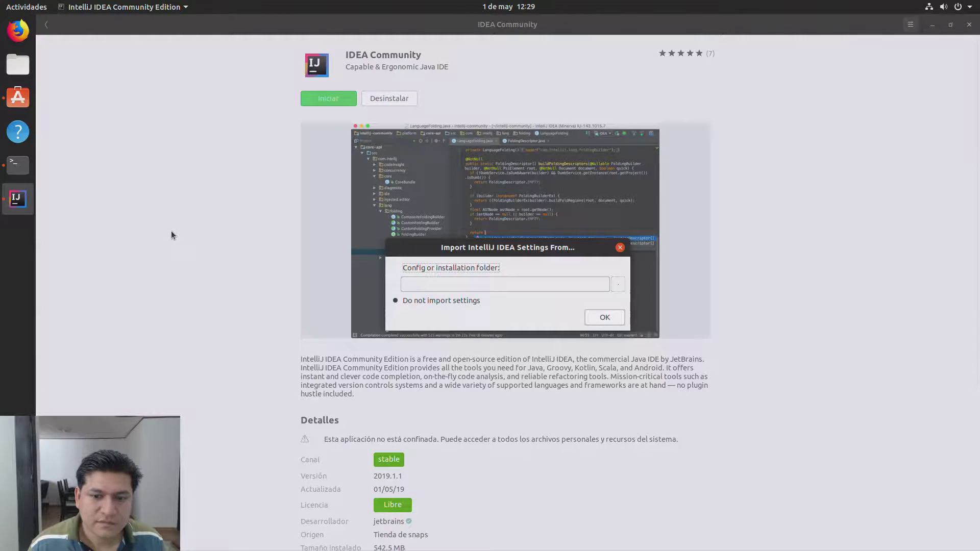
Step: Skip importing settings, accept the privacy policy, share usage statistics, and keep Darcula and default plugins
click(616, 316)
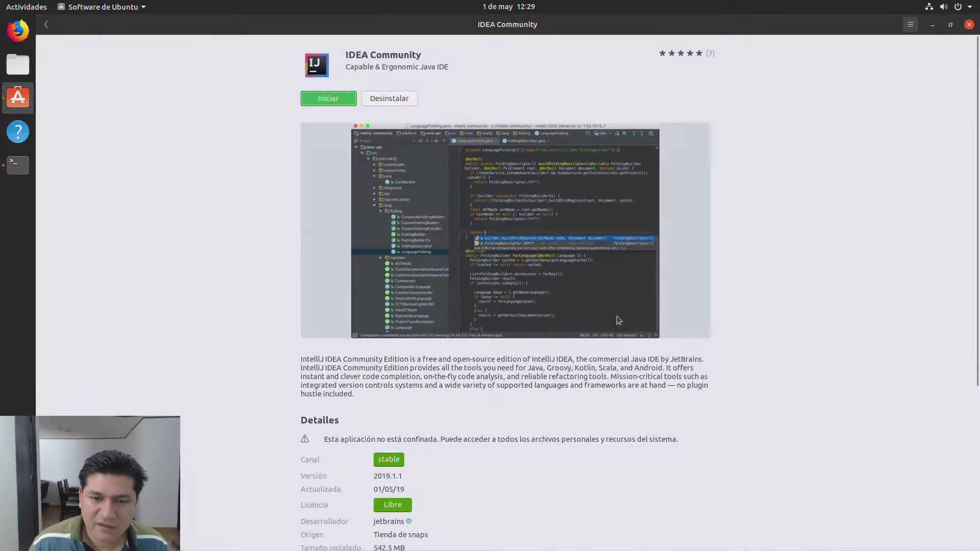
click(580, 346)
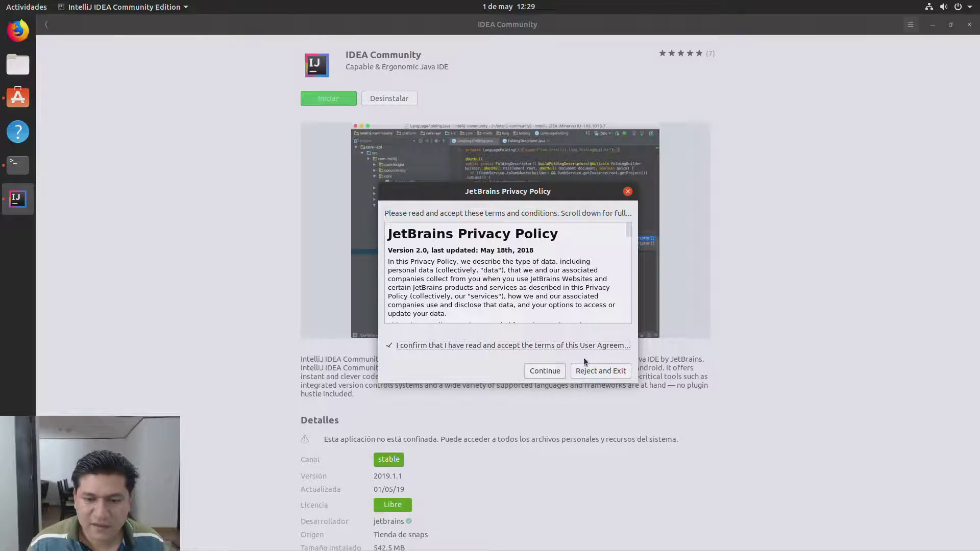
click(560, 371)
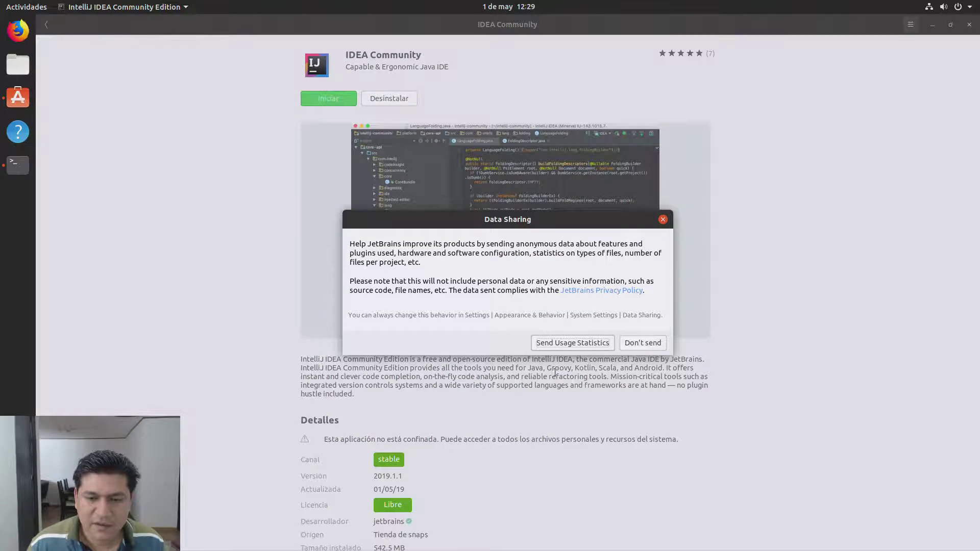
click(594, 347)
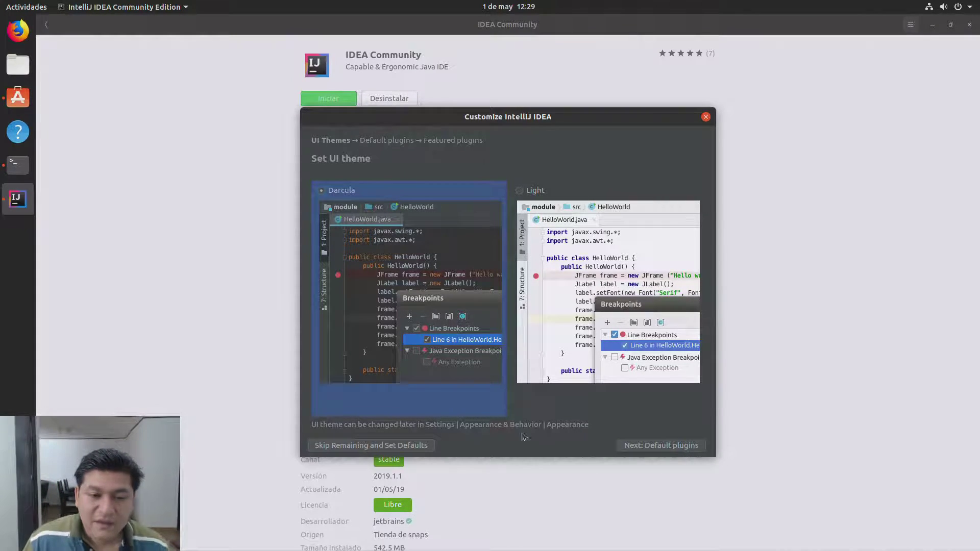
click(693, 450)
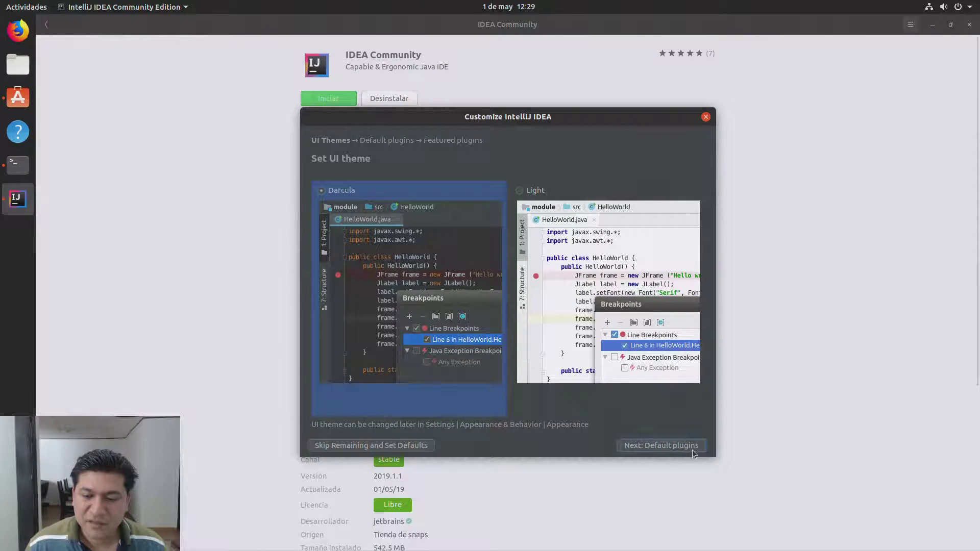
click(693, 450)
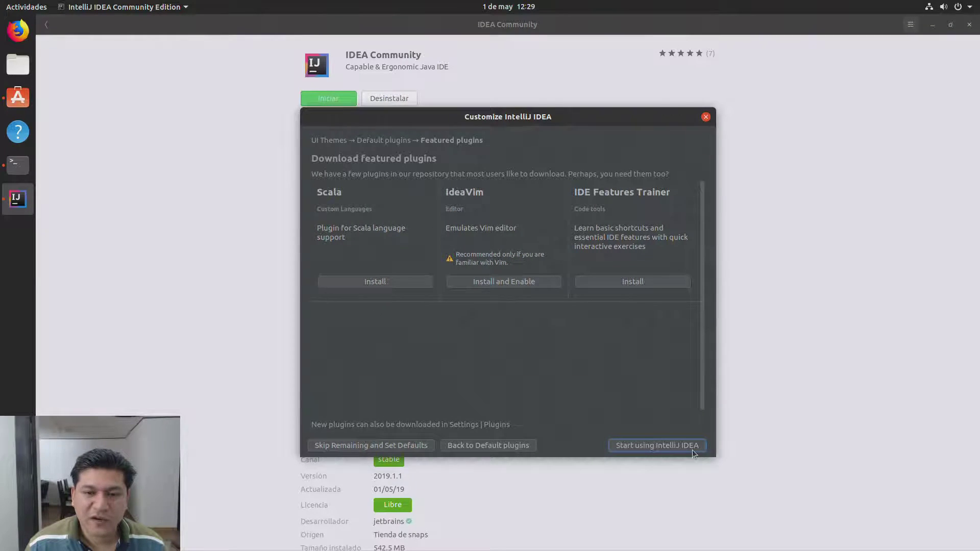
click(692, 450)
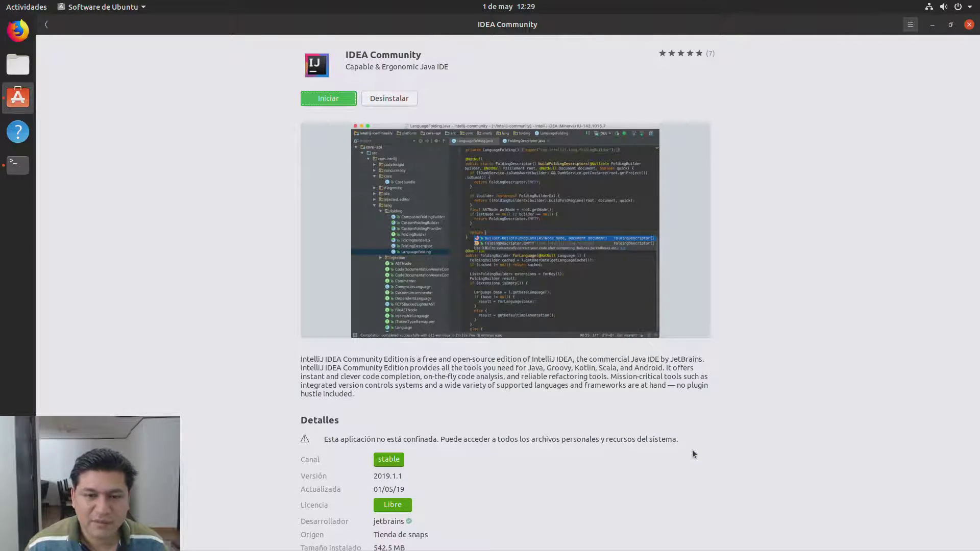
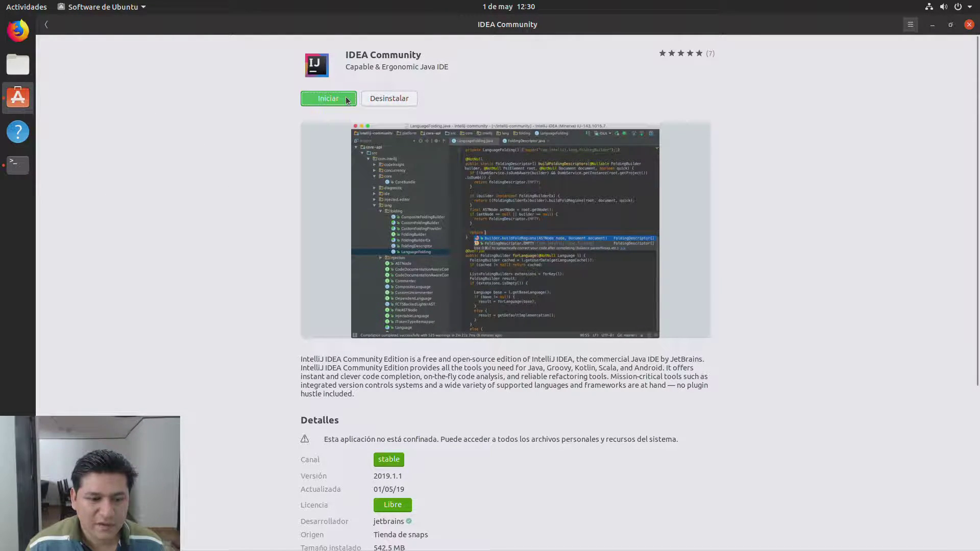
Step: Hide Ubuntu Software and Terminal, start a new IntelliJ project, find the SDK list empty, and follow Download JDK
click(932, 25)
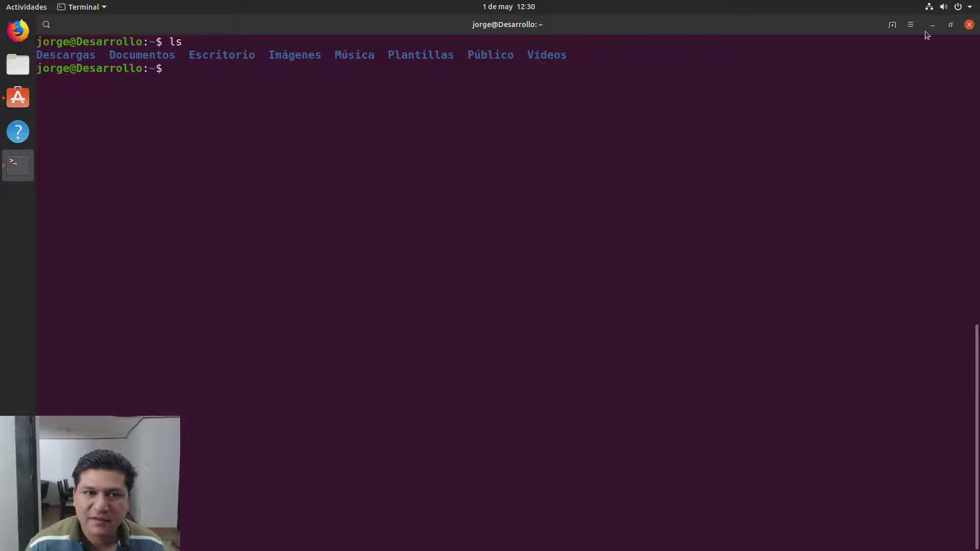
click(933, 27)
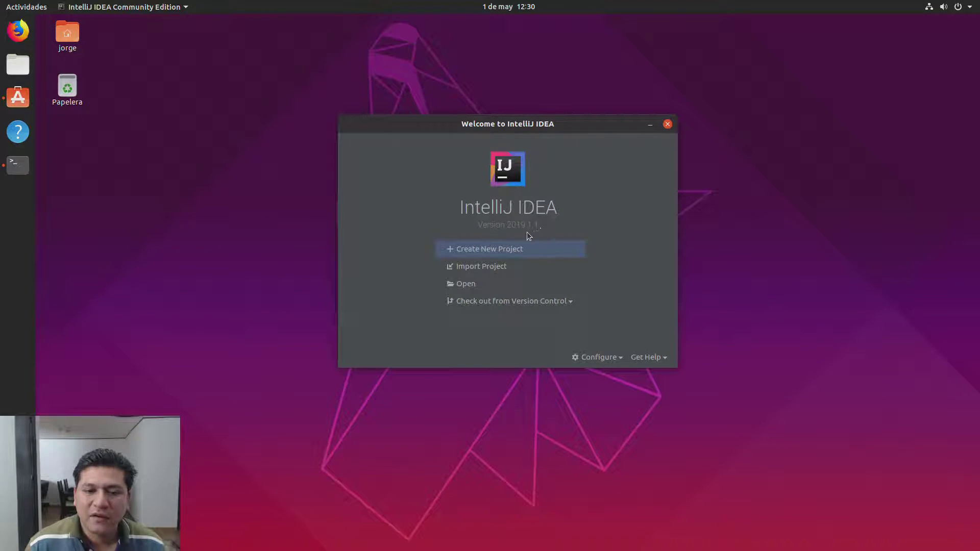
click(482, 253)
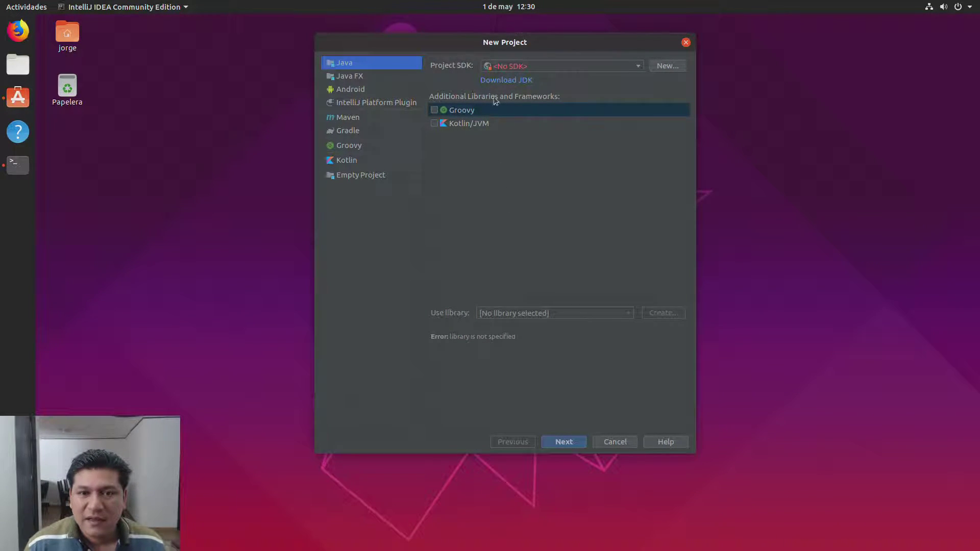
click(512, 67)
click(525, 68)
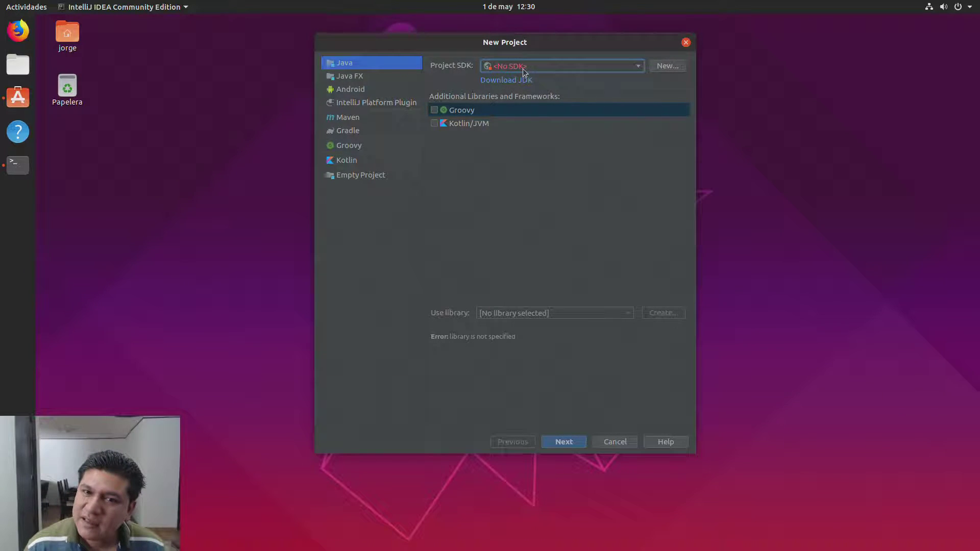
click(520, 81)
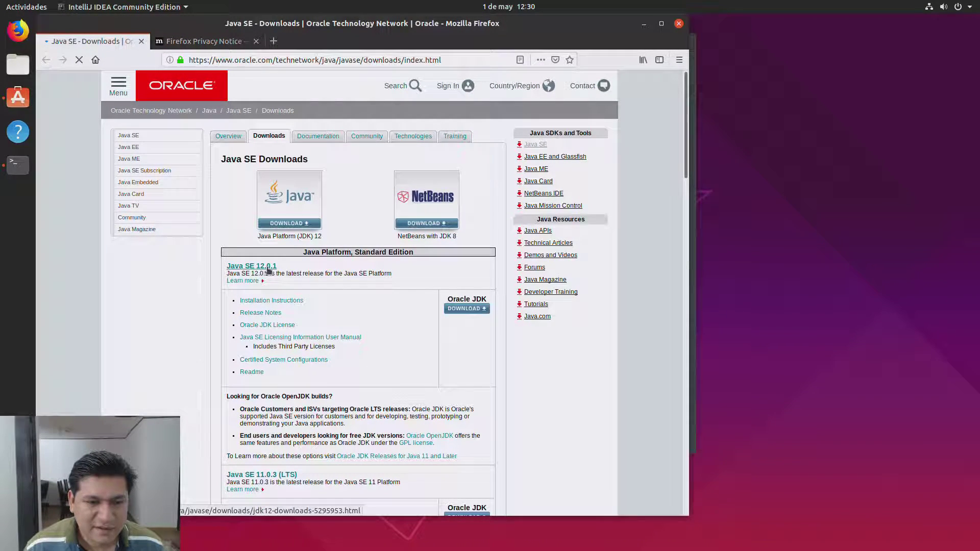
Step: Maximize Firefox and go to the Oracle Java SE 12.0.1 JDK downloads
scroll(366, 332, down, 1)
scroll(365, 331, down, 1)
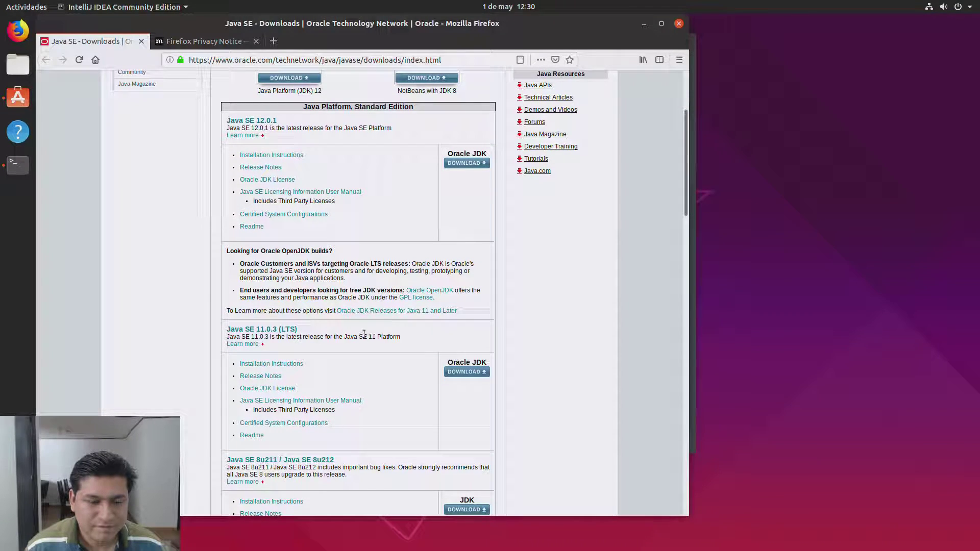
scroll(365, 335, up, 2)
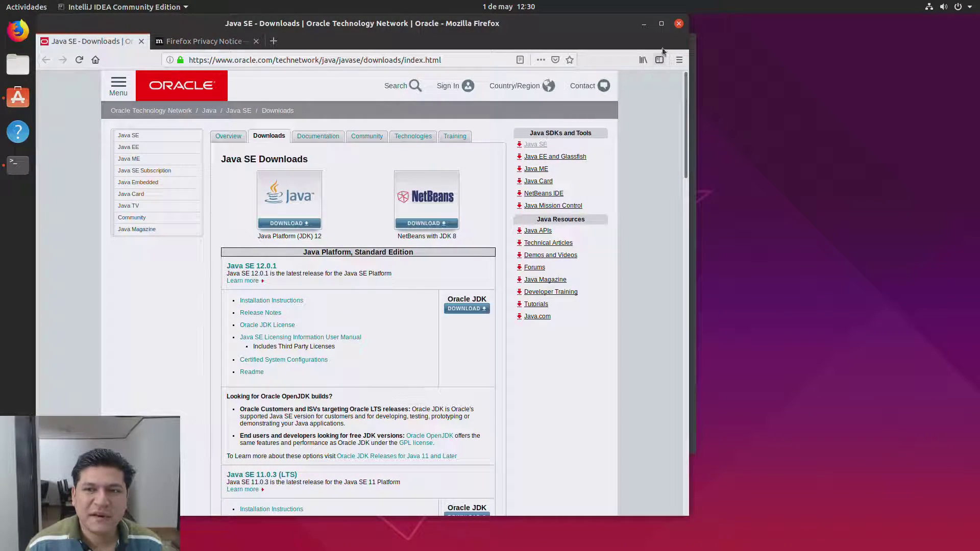
click(661, 24)
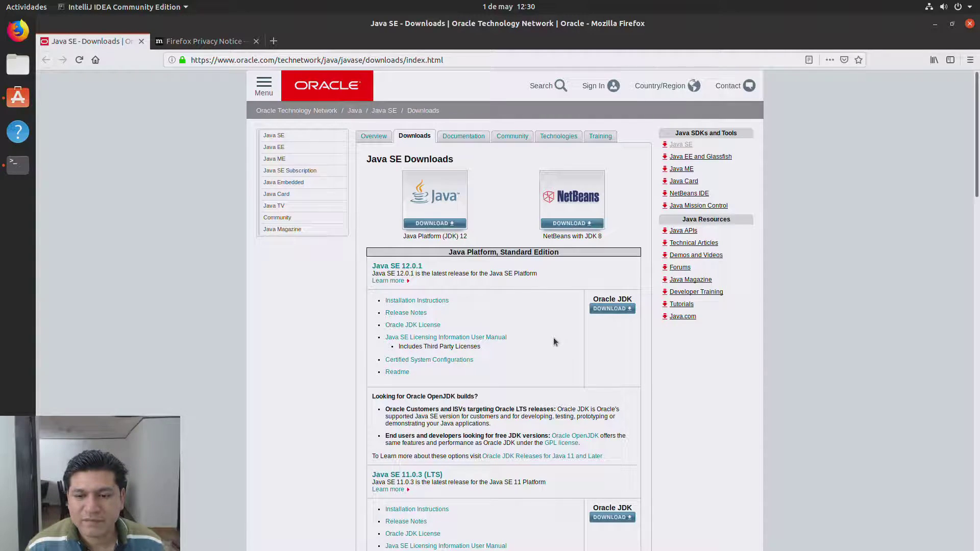
scroll(553, 339, down, 3)
scroll(554, 339, up, 5)
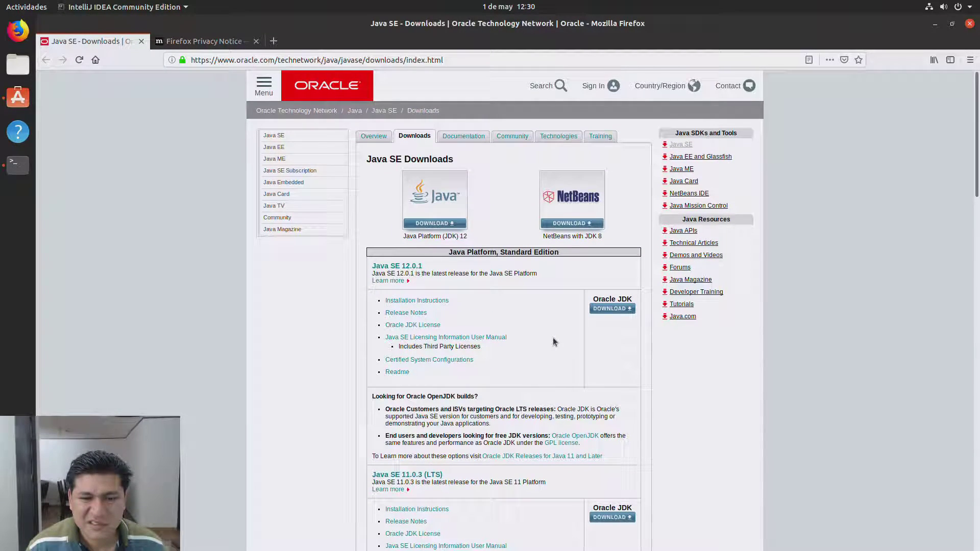
scroll(553, 341, down, 2)
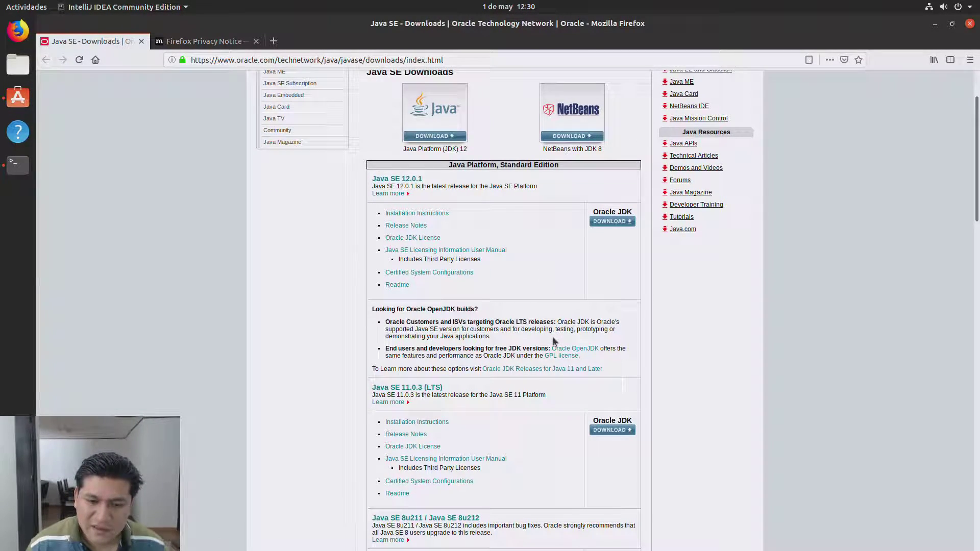
scroll(553, 340, up, 2)
click(612, 309)
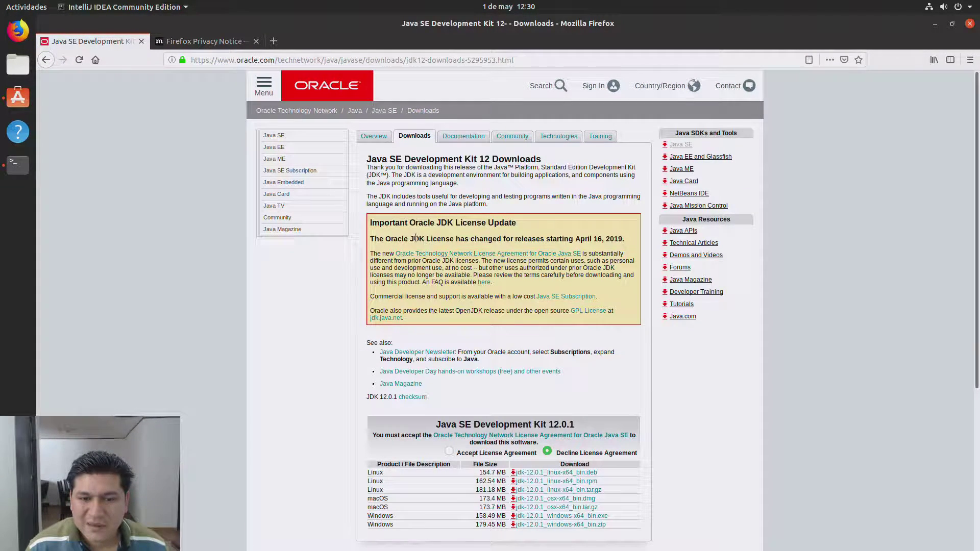
Step: Accept the Oracle license, save jdk-12.0.1_linux-x64_bin.deb, and open the finished download
drag(470, 238, 578, 273)
click(682, 385)
scroll(681, 394, down, 4)
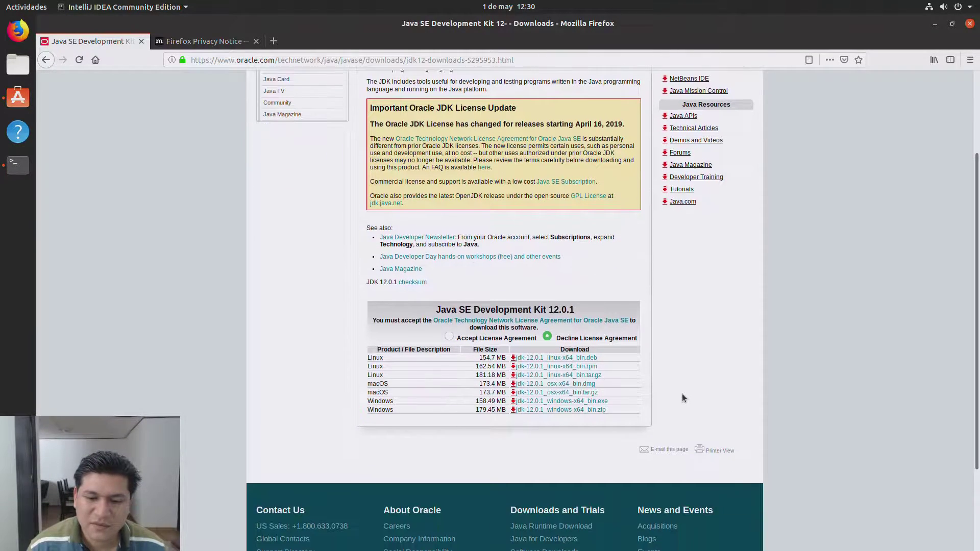
click(449, 336)
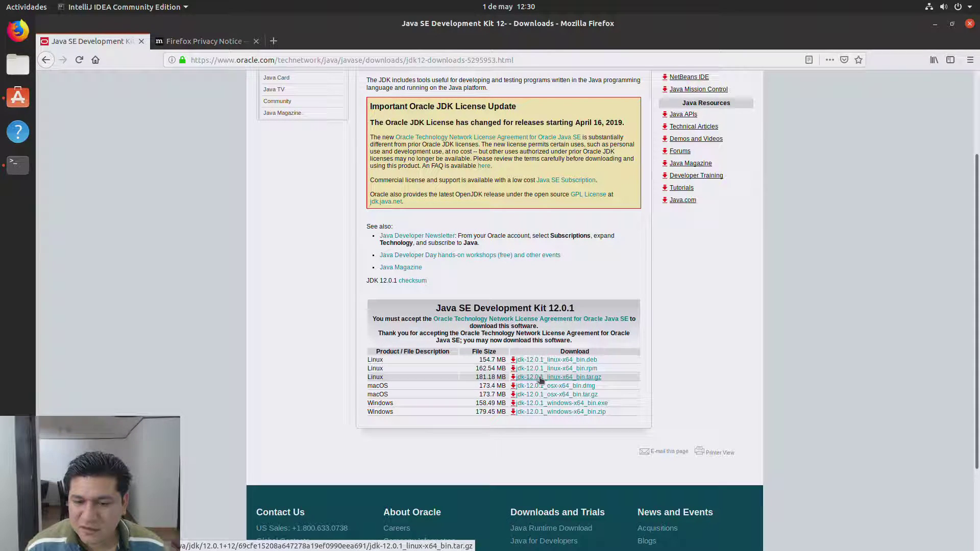
click(553, 361)
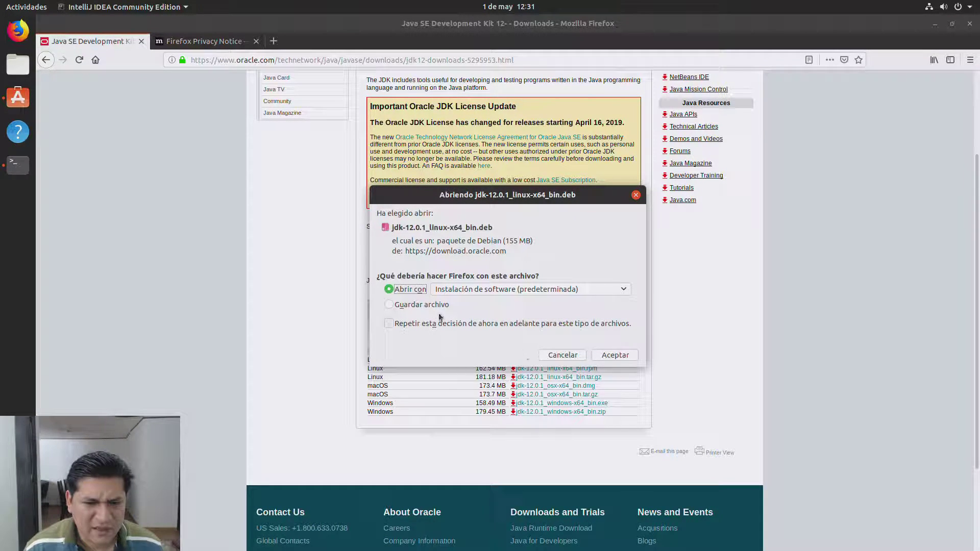
click(428, 305)
click(616, 357)
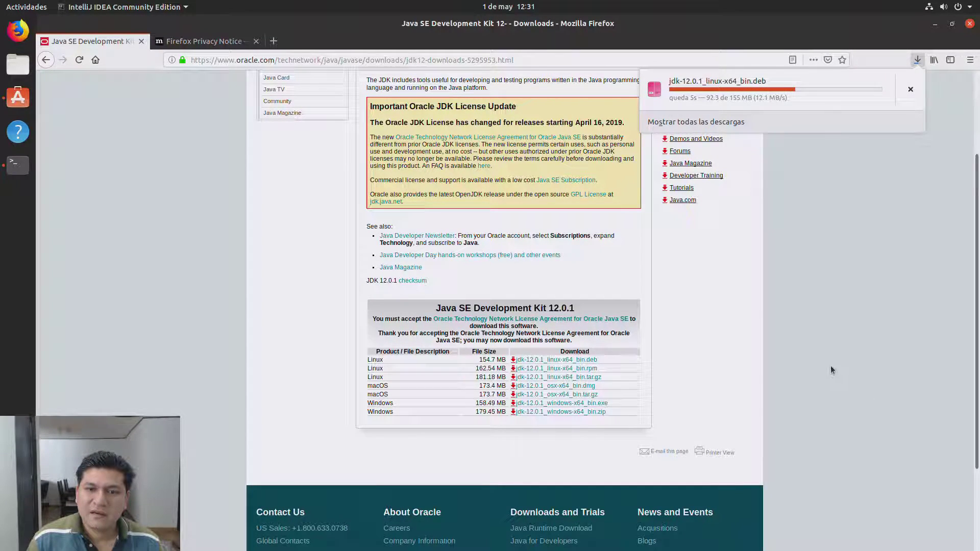
scroll(621, 311, up, 4)
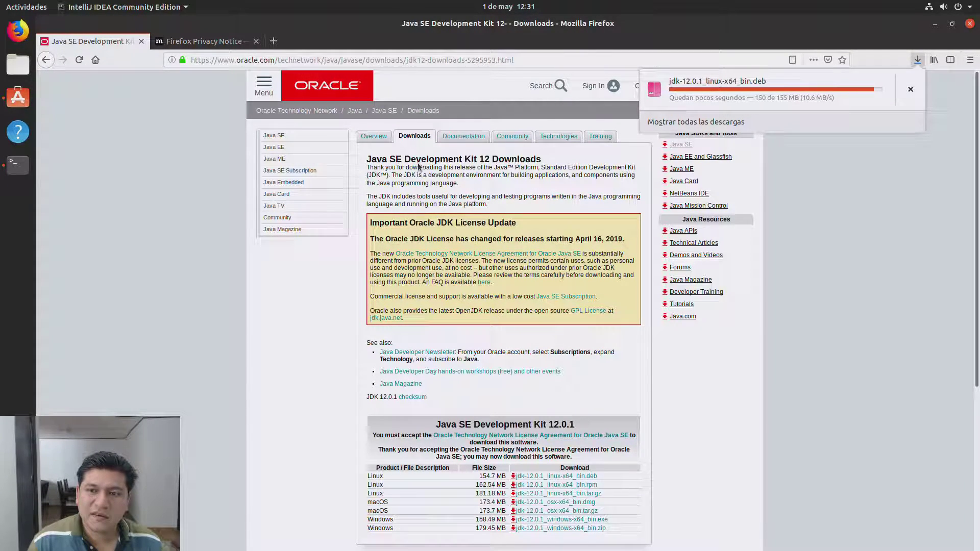
click(849, 94)
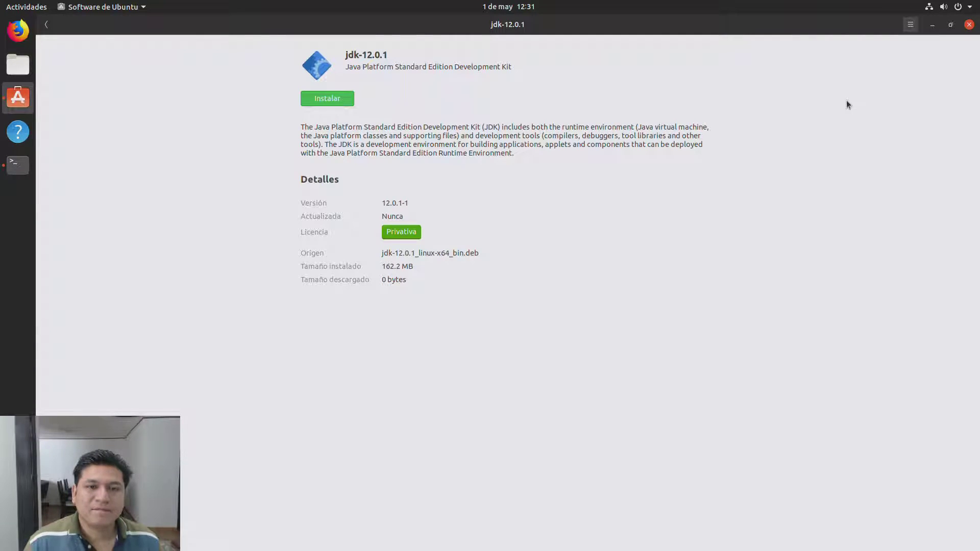
Step: Install the jdk-12.0.1 package in Ubuntu Software, authenticating with the account password
click(338, 102)
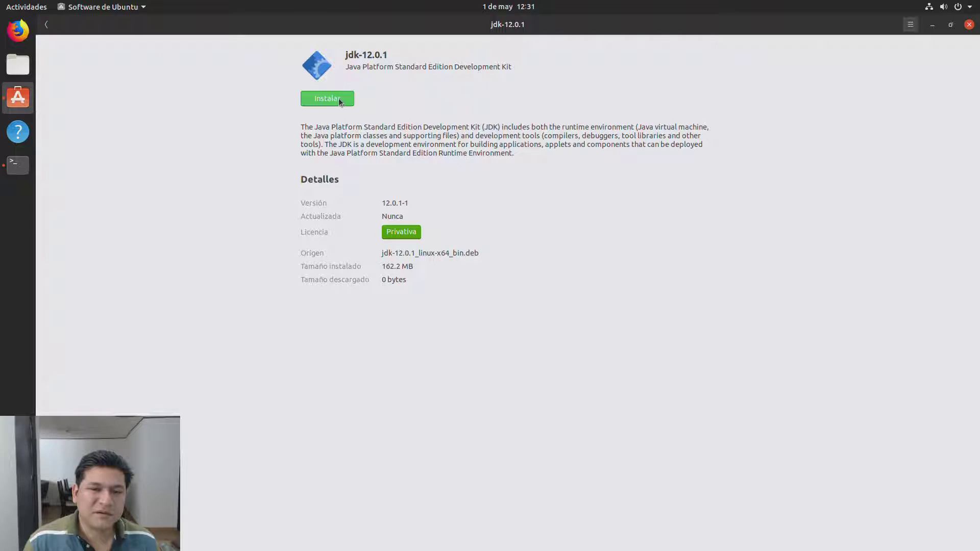
text(****)
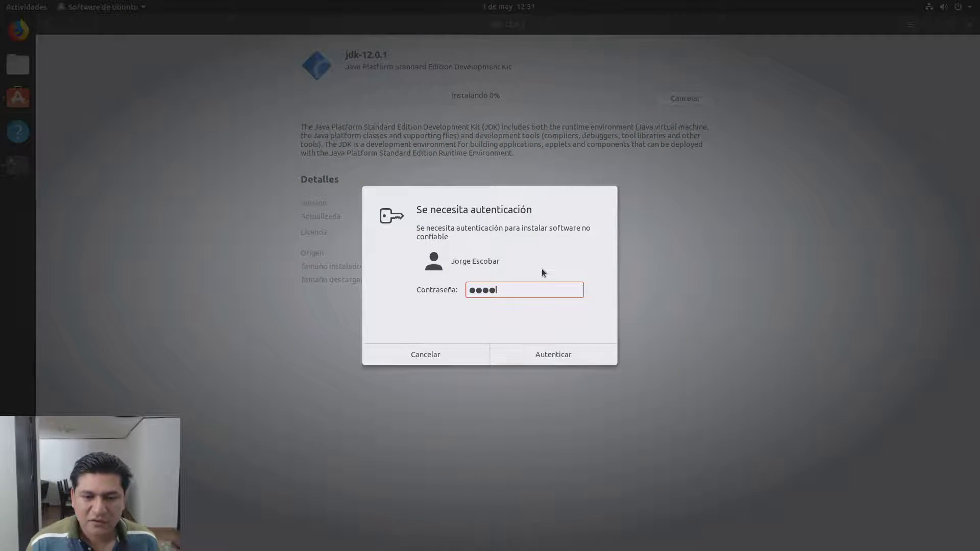
click(554, 355)
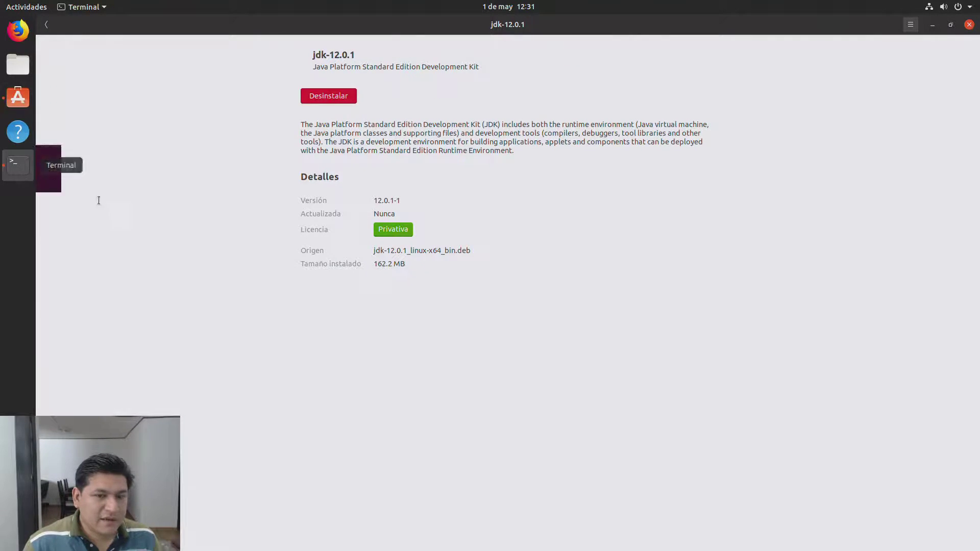
click(18, 165)
Step: Run java -version in Terminal, which reports java not found, then return to IntelliJ
text(java -)
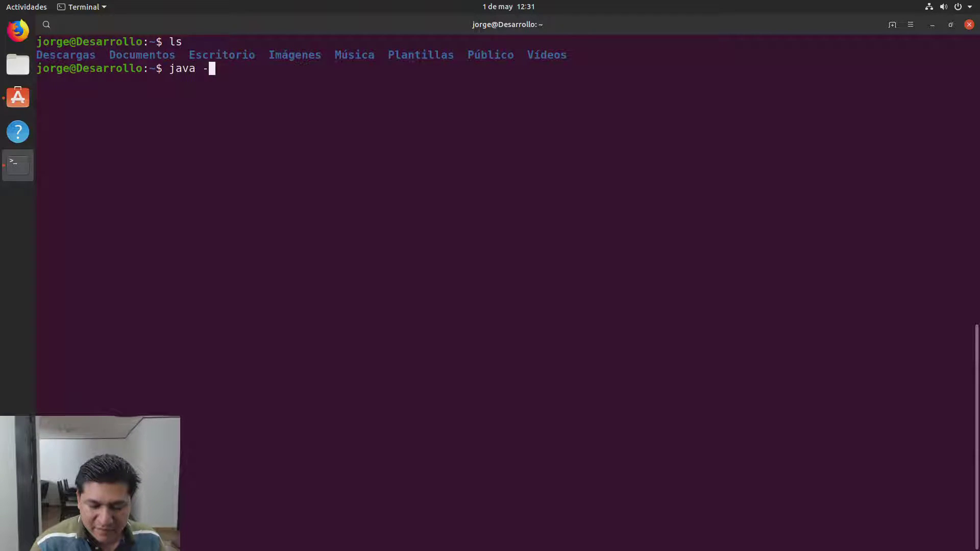
text(version)
key(Return)
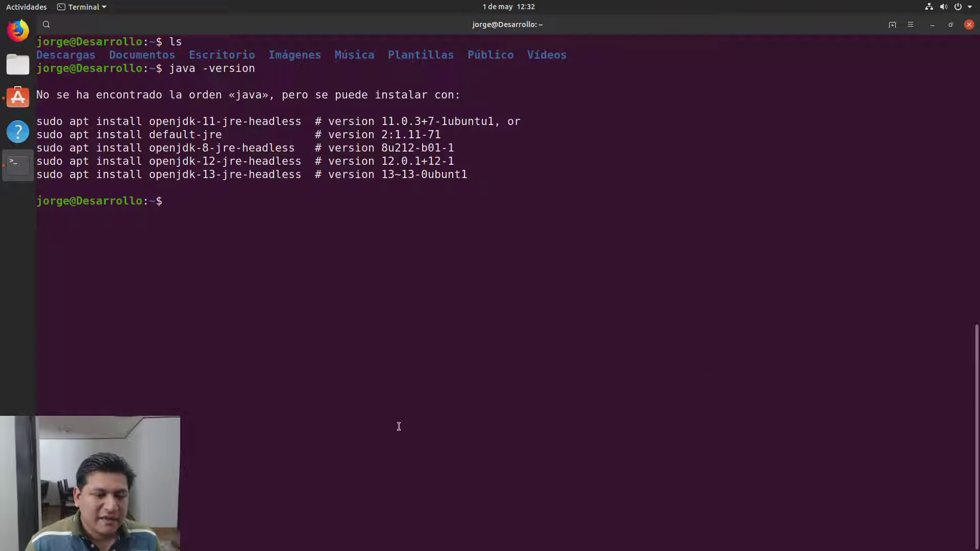
click(933, 25)
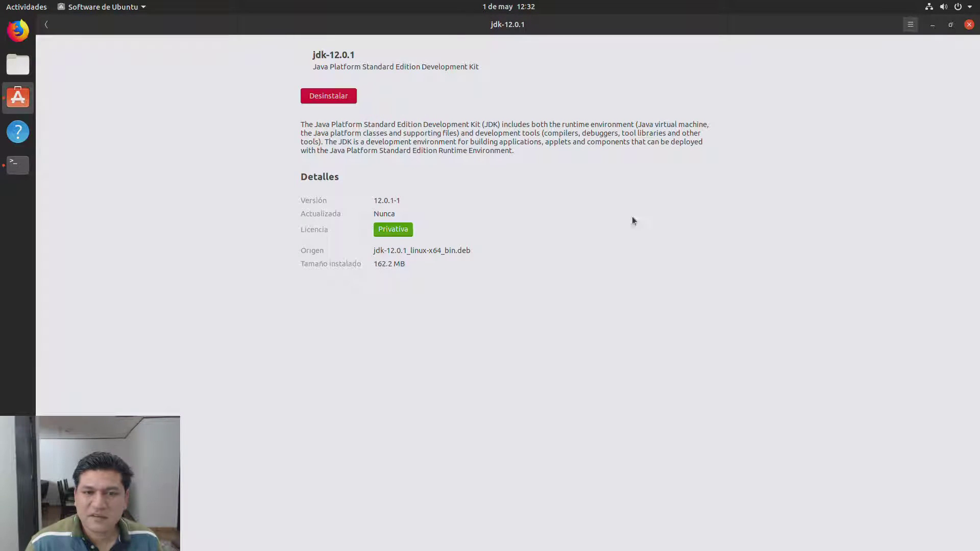
double_click(400, 149)
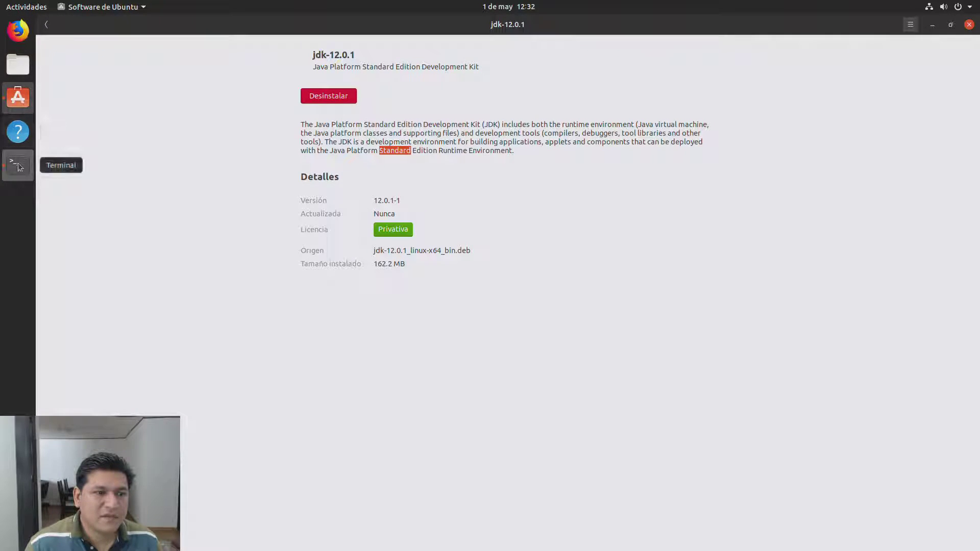
key(alt+Tab)
key(alt+Tab)
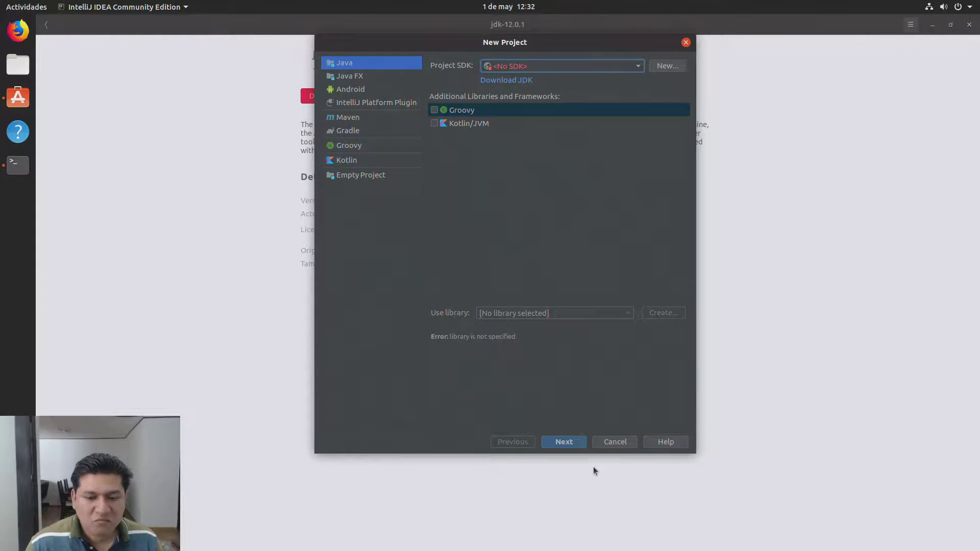
Step: Cancel the new project and close IntelliJ, Ubuntu Software, Firefox with all tabs, and Terminal
click(611, 442)
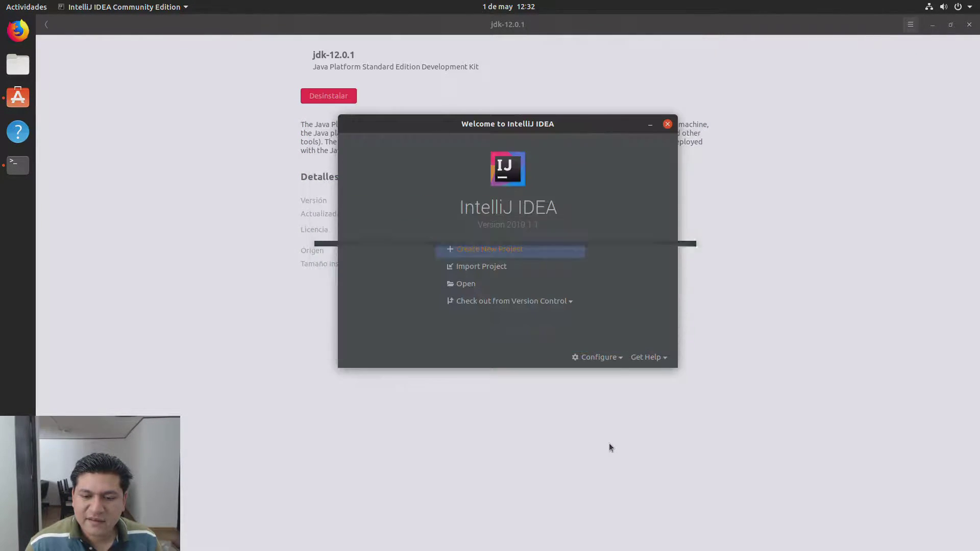
click(667, 123)
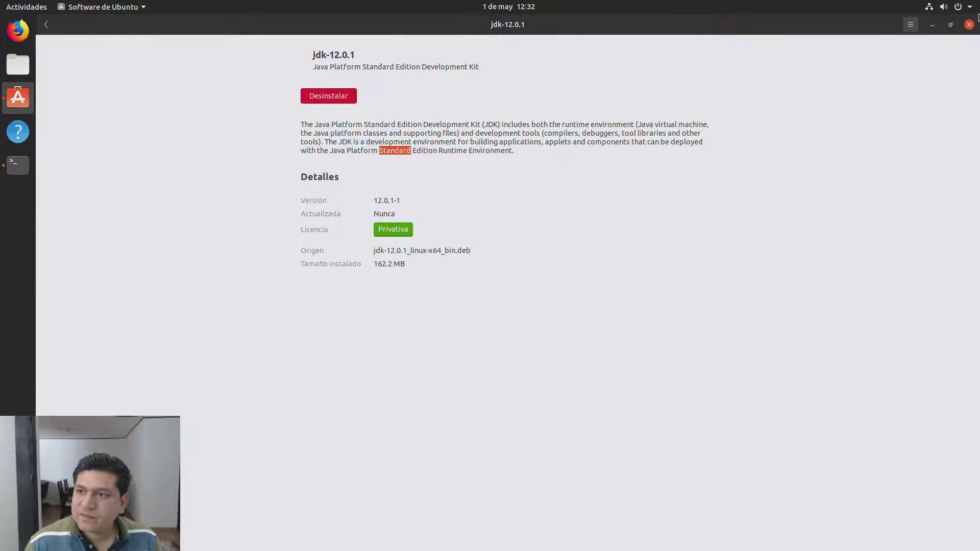
click(969, 25)
click(969, 24)
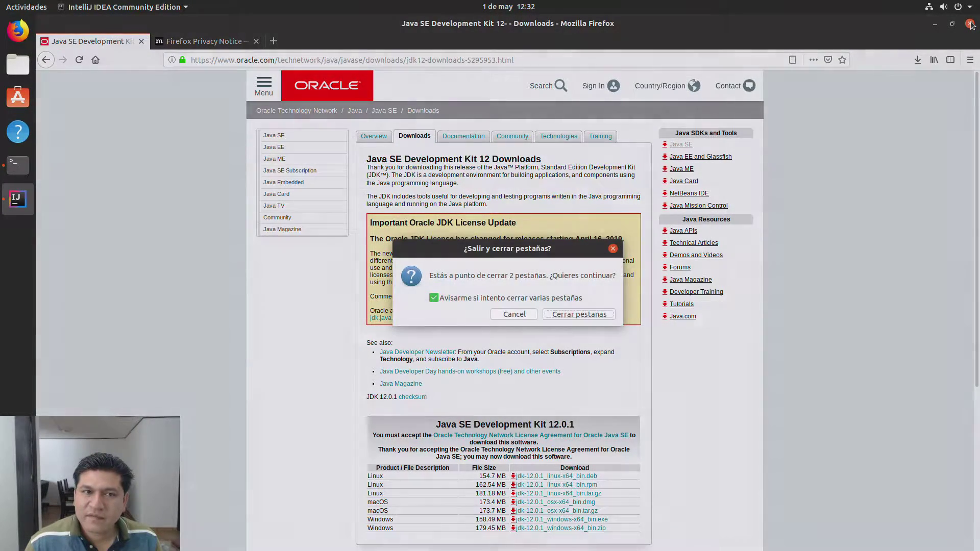
click(496, 297)
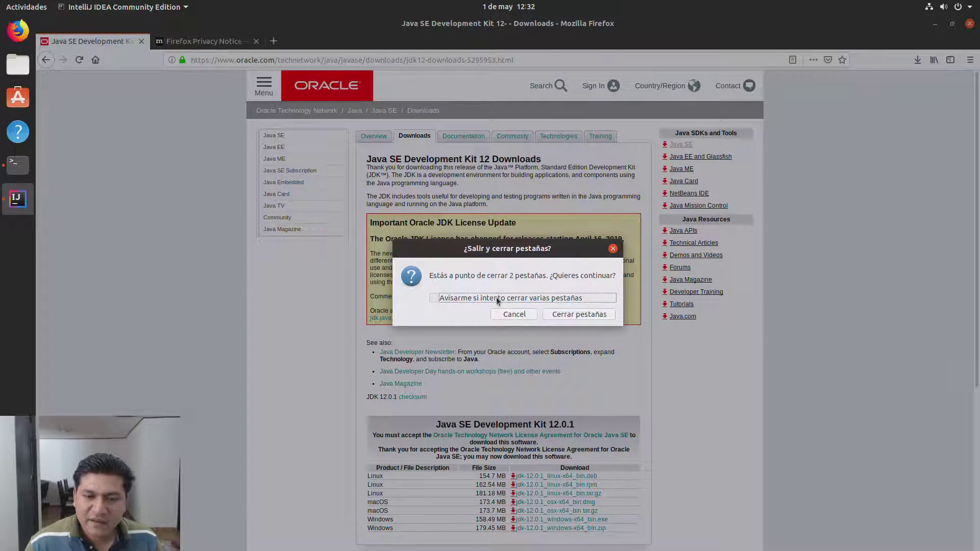
click(560, 316)
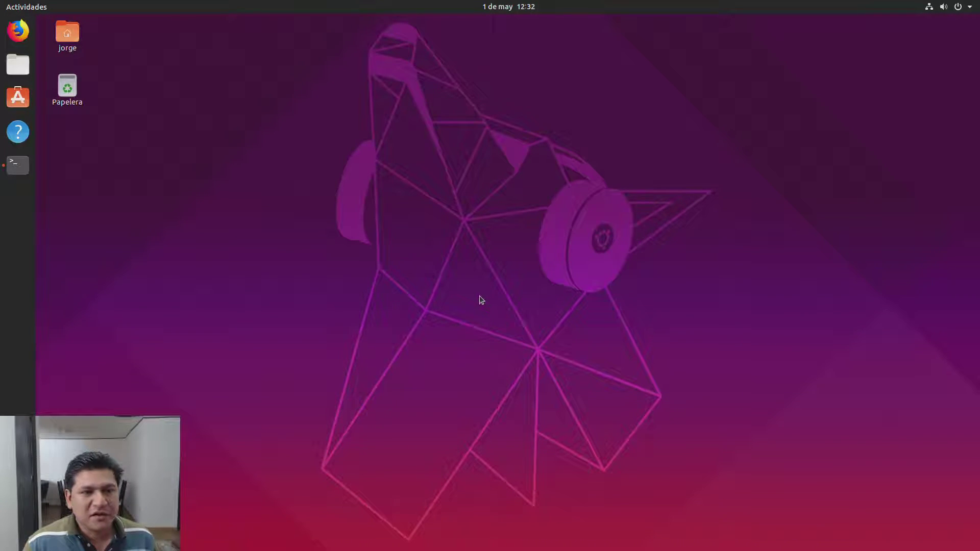
click(3, 179)
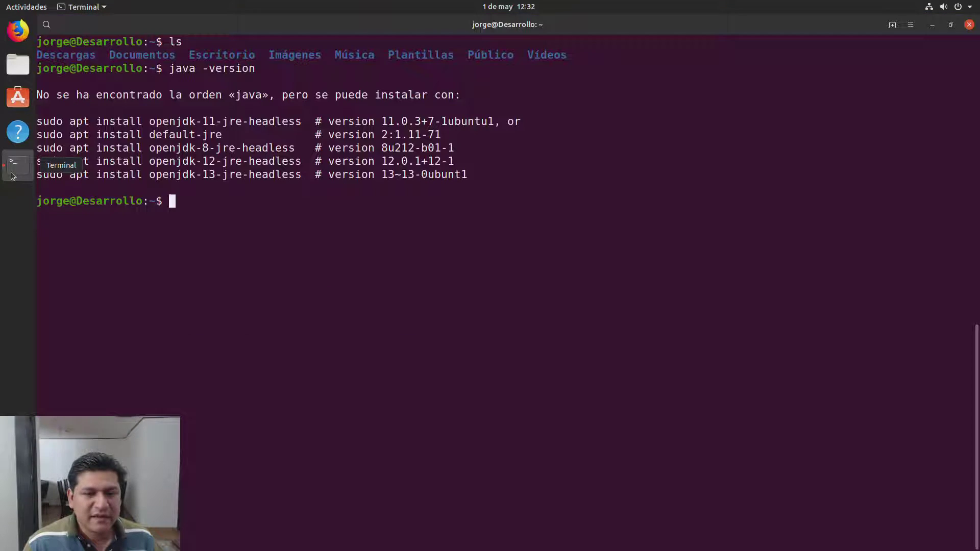
click(975, 14)
Step: Restart the computer and boot ubuntu from the F12 boot menu through GRUB
click(969, 7)
click(935, 153)
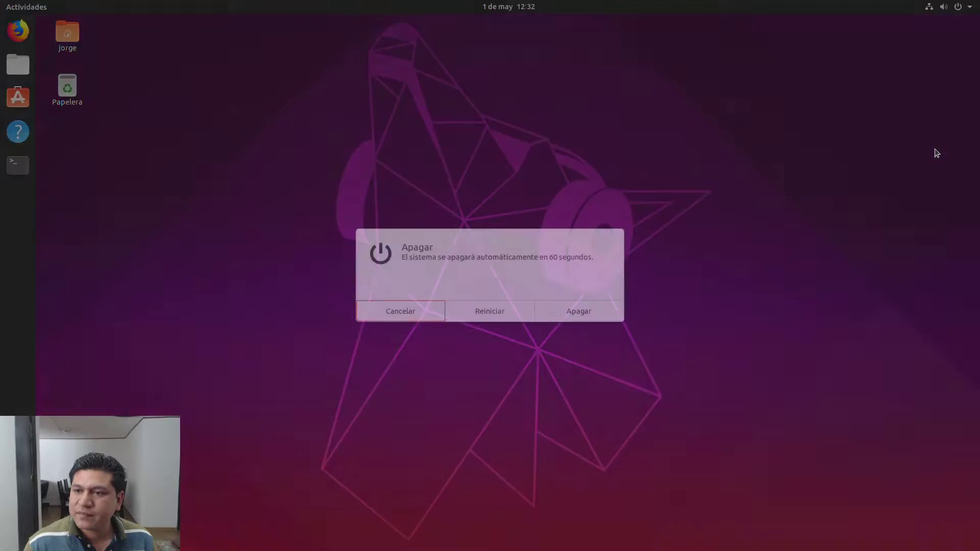
click(486, 309)
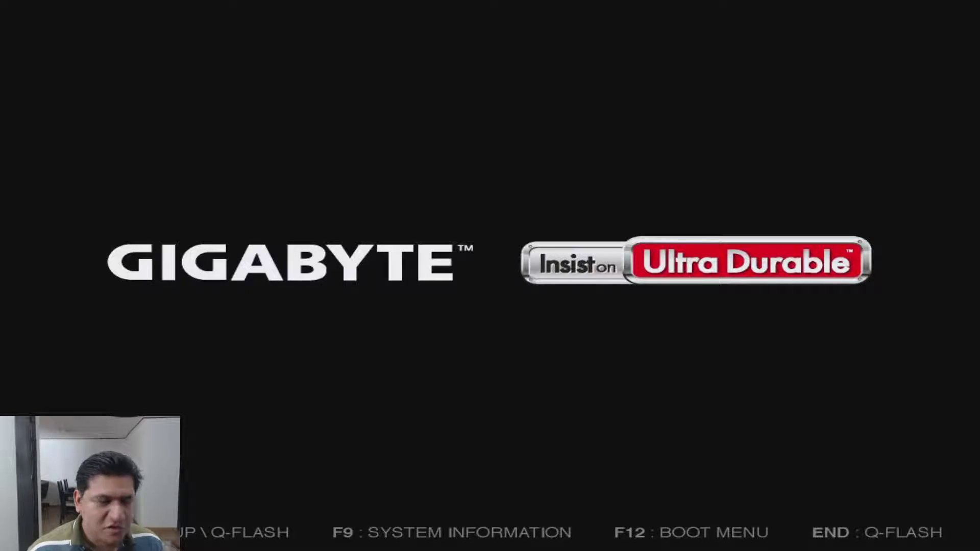
key(F12)
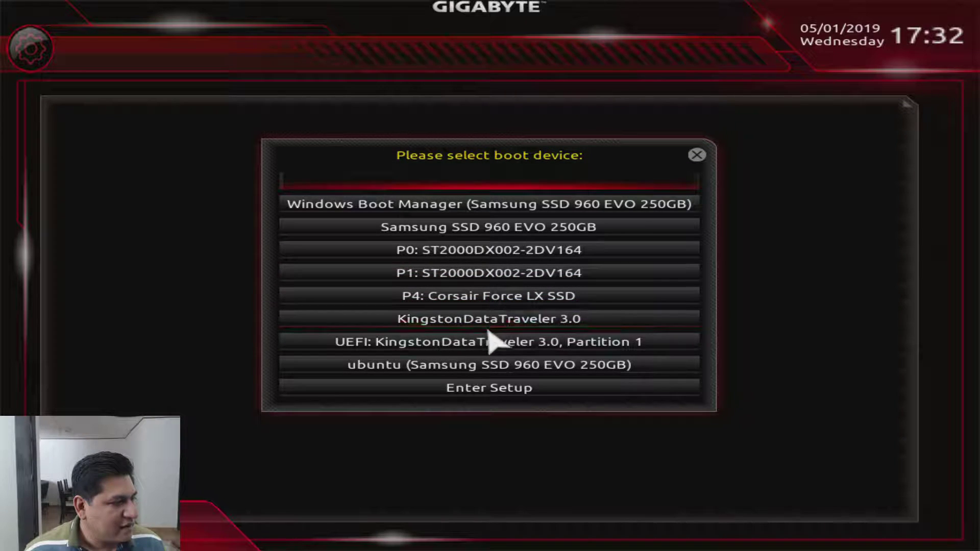
click(487, 363)
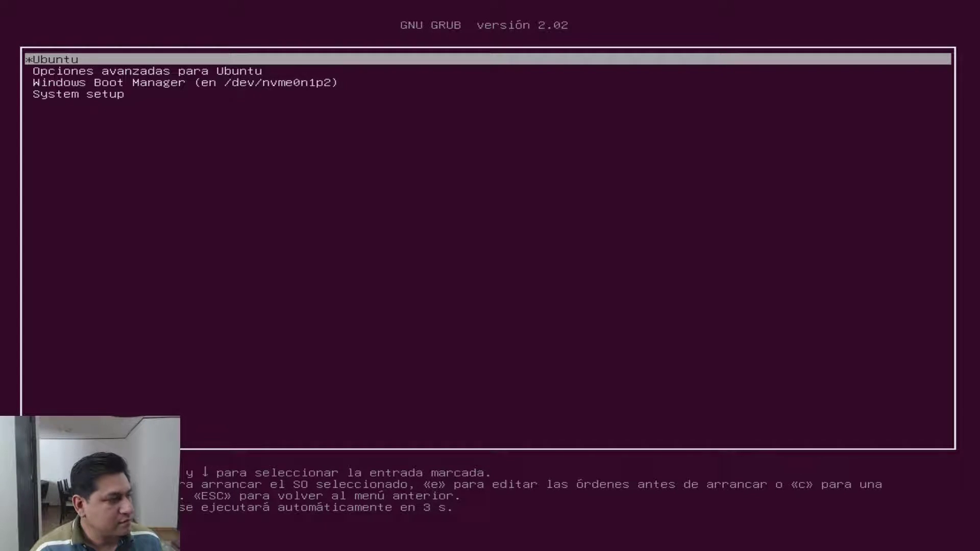
key(Return)
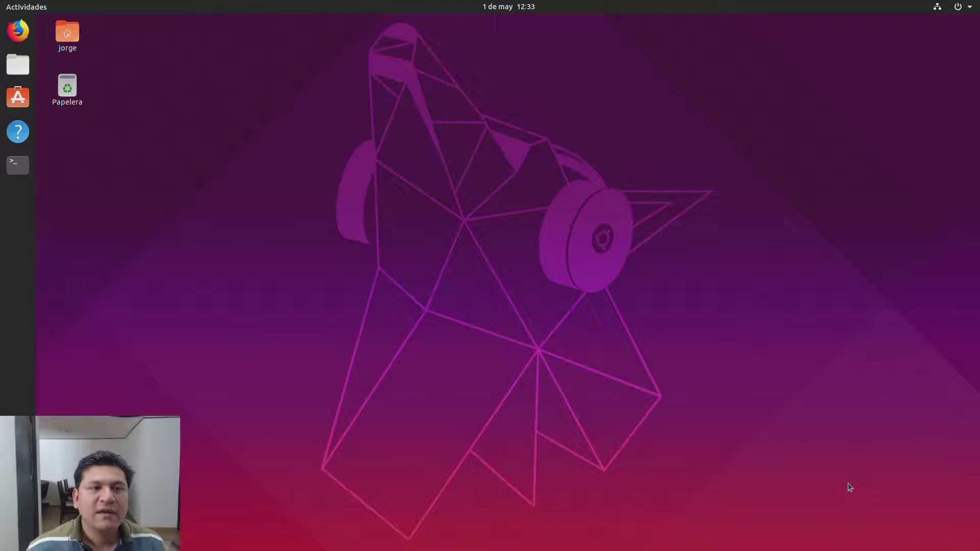
Step: In a maximized Terminal, run java -version and javac -version; both report command not found
click(17, 165)
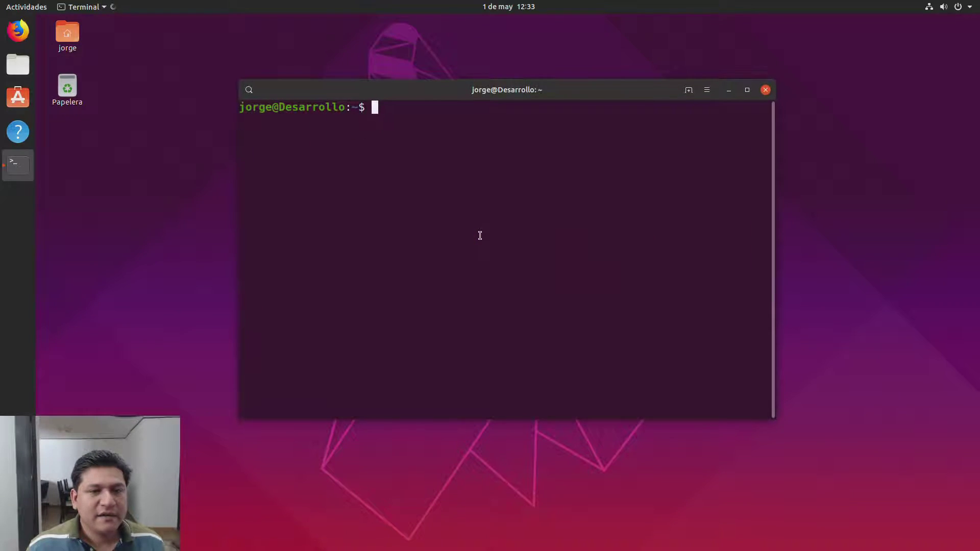
click(746, 89)
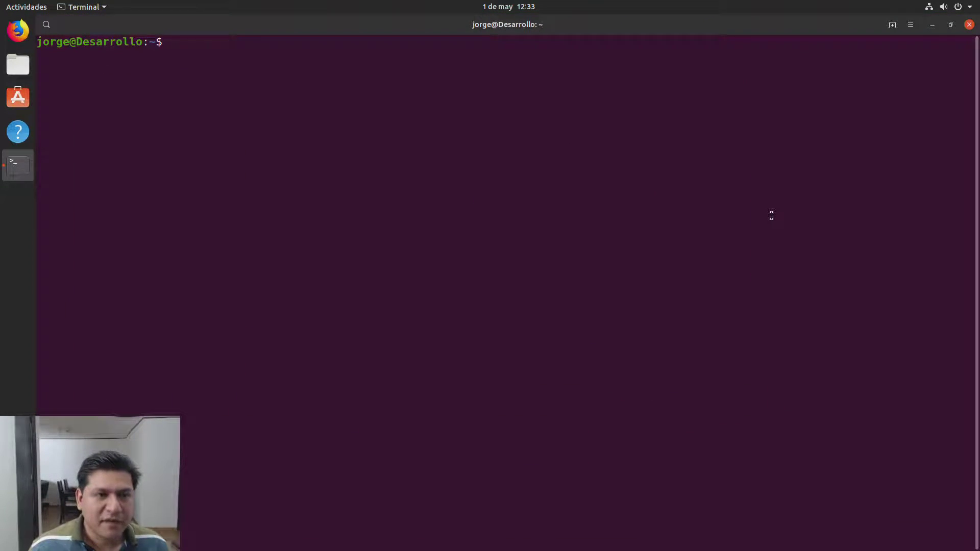
text(java -version)
key(Return)
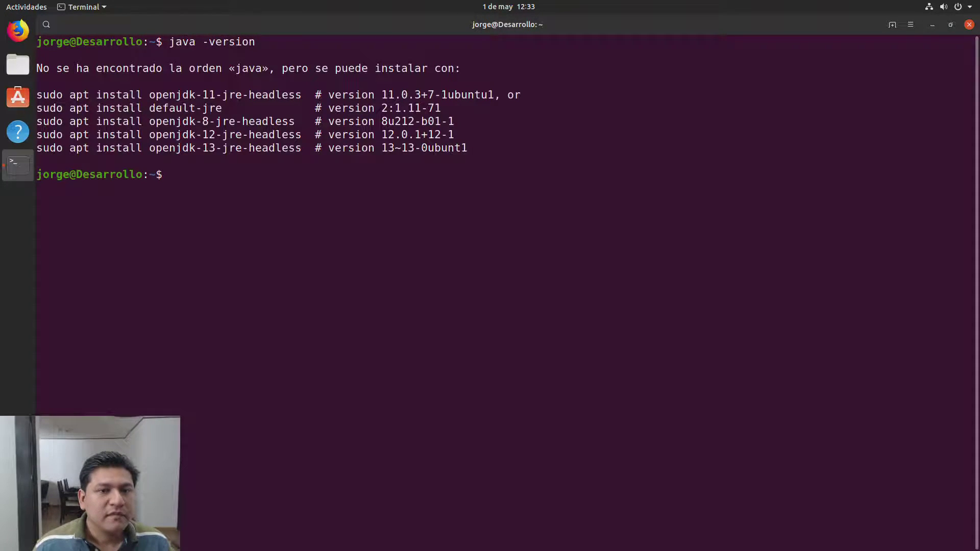
key(Up)
key(Left)
key(Left)
key(Left)
key(Left)
key(Left)
key(Left)
key(Left)
key(Left)
key(Left)
text(c)
key(Return)
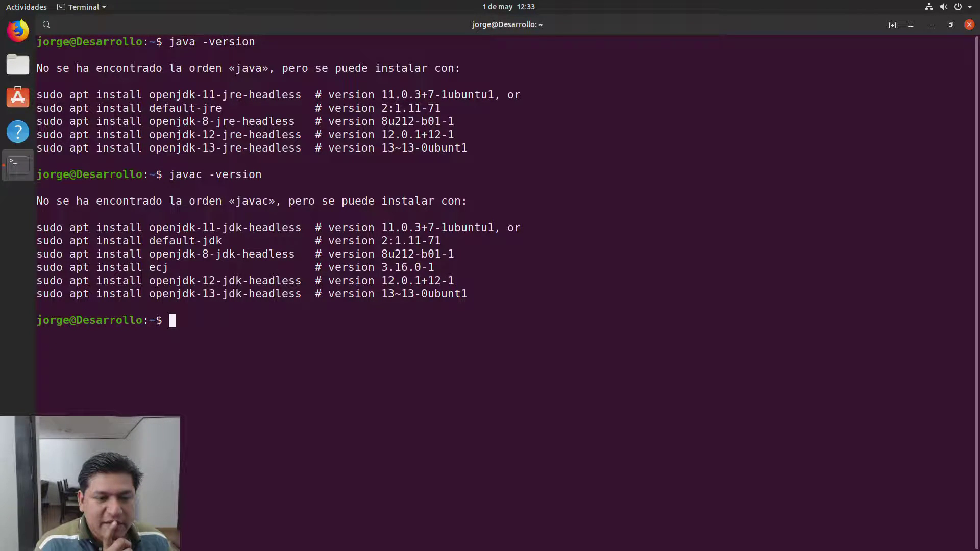
Step: Install the jdk-12.0.1 .deb from Descargas in Ubuntu Software with the account password
click(11, 69)
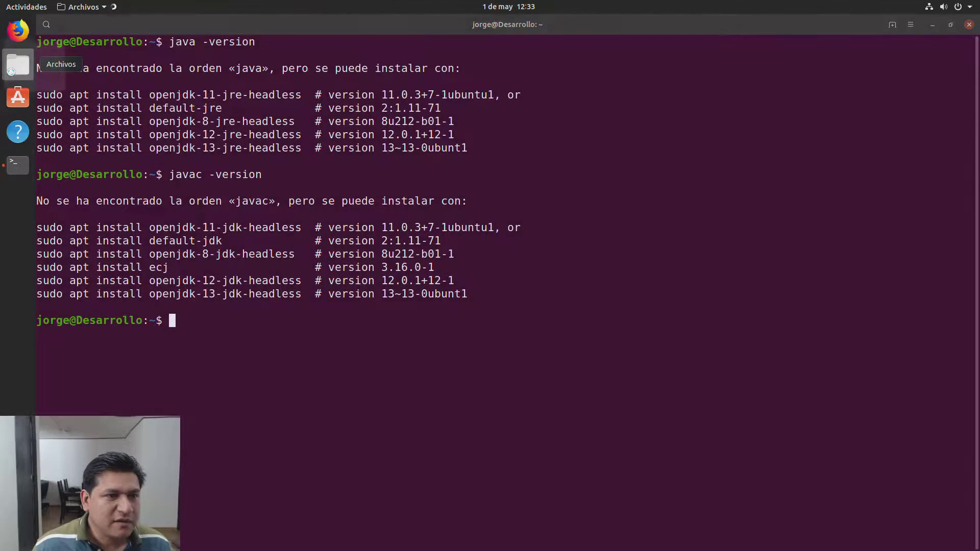
double_click(195, 82)
double_click(195, 82)
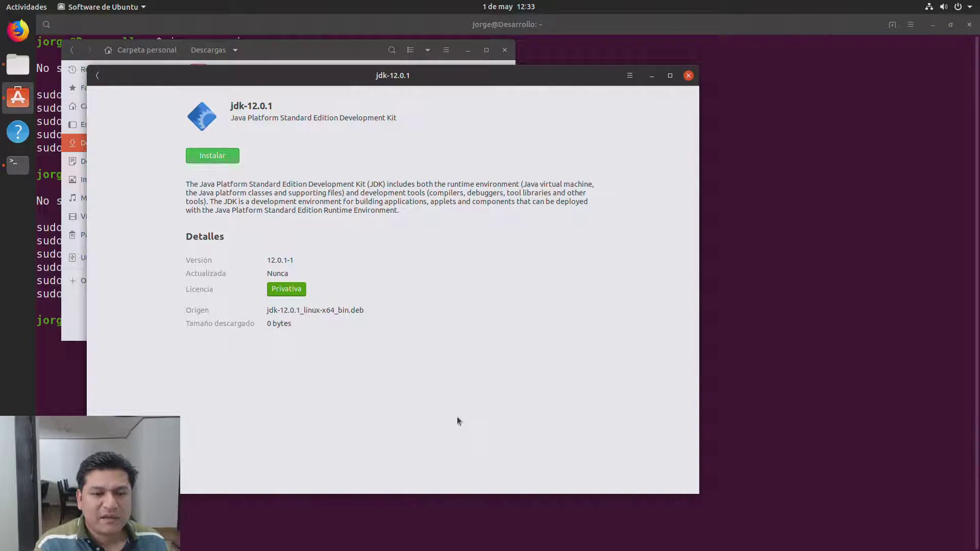
click(226, 156)
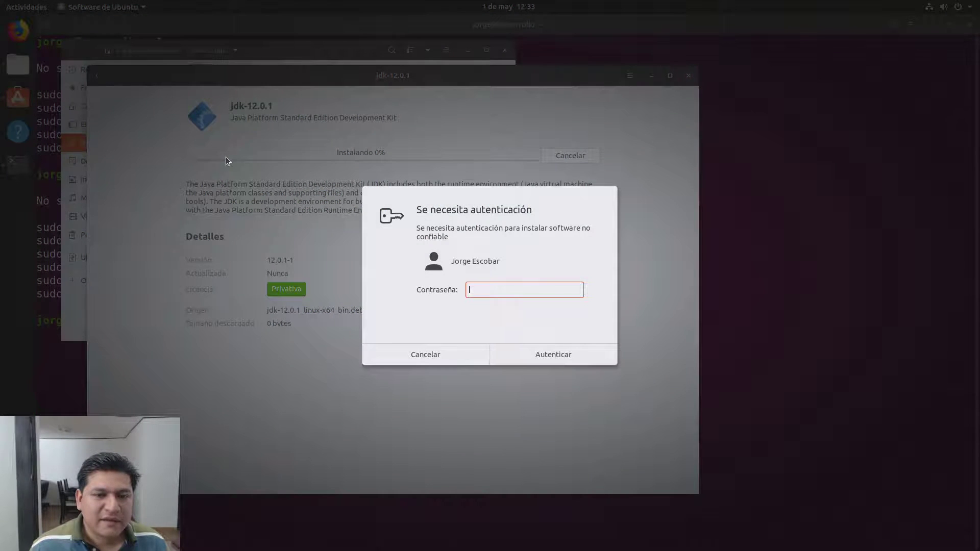
text(****)
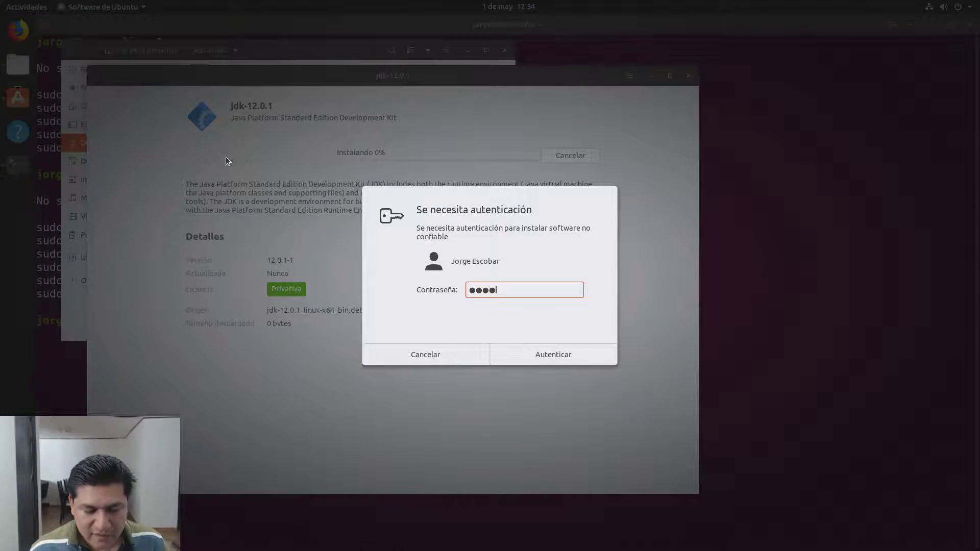
text(***)
click(555, 352)
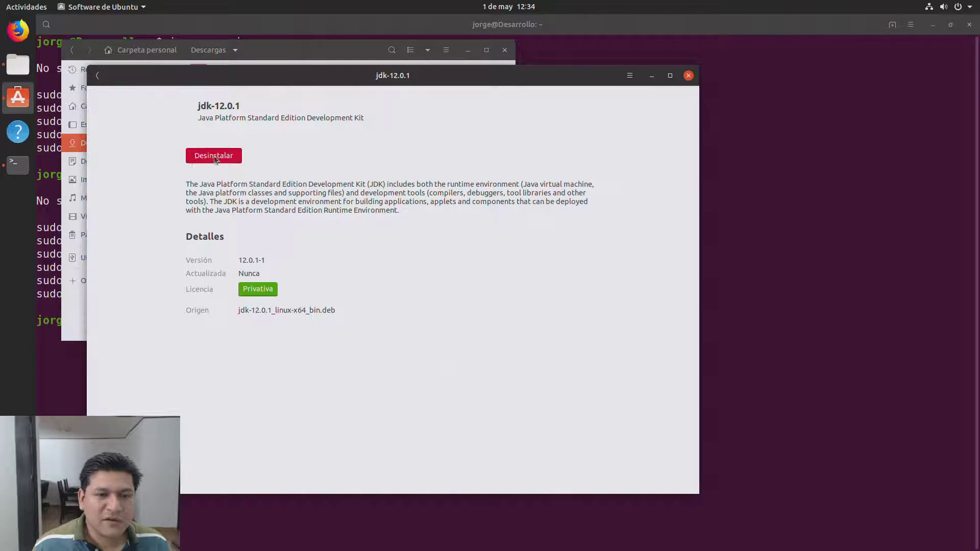
click(689, 76)
Step: Close the file manager and rerun javac -version on a cleared terminal
click(505, 50)
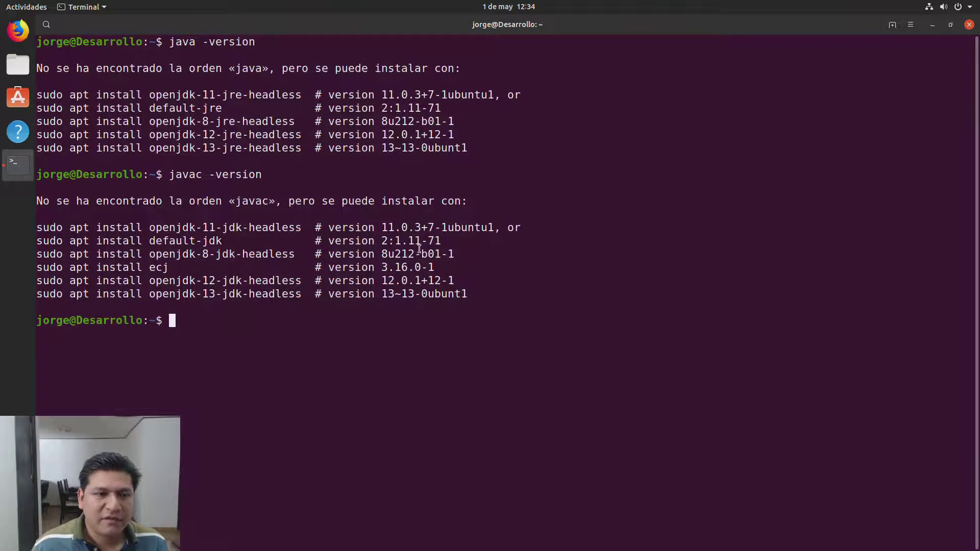
key(ctrl+l)
key(Up)
key(Return)
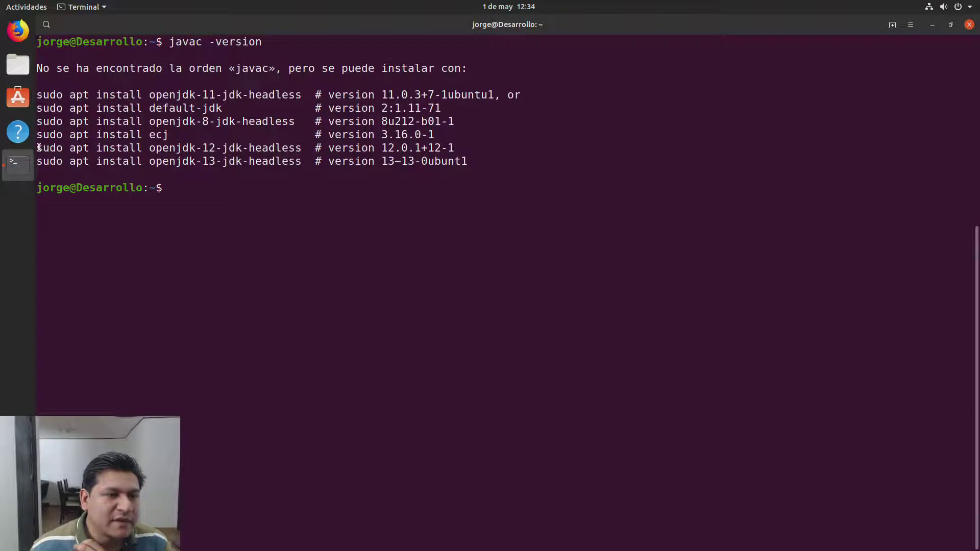
Step: Launch IntelliJ IDEA from the all-applications grid and hide the Terminal
click(18, 534)
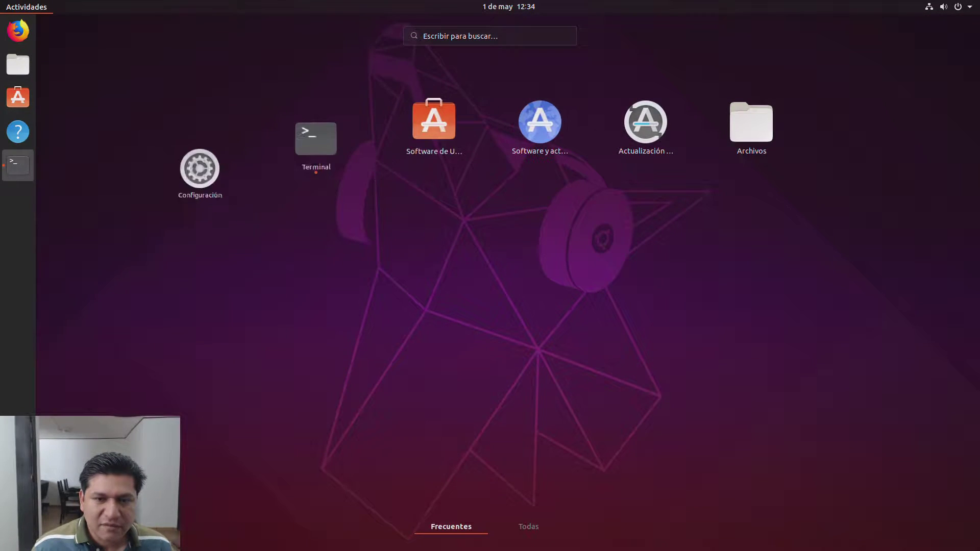
click(530, 532)
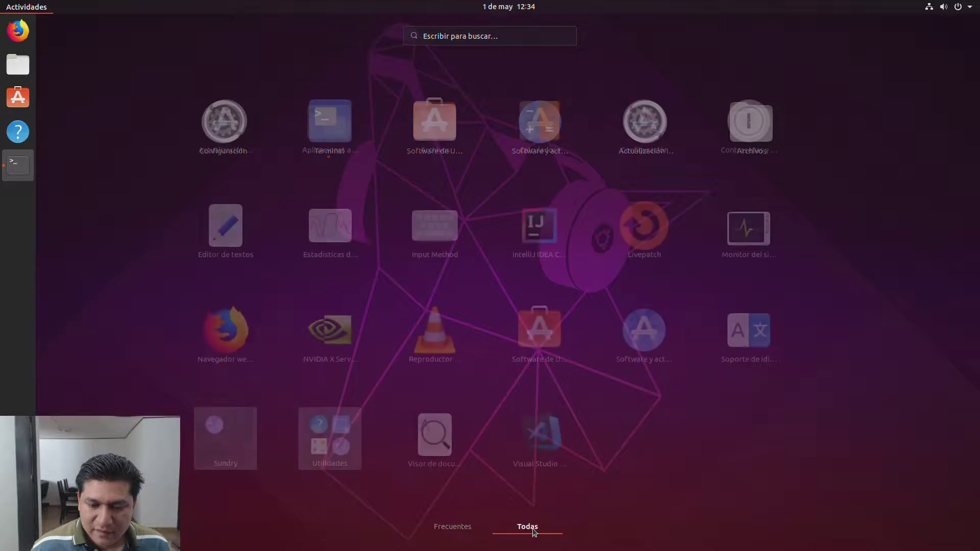
click(536, 236)
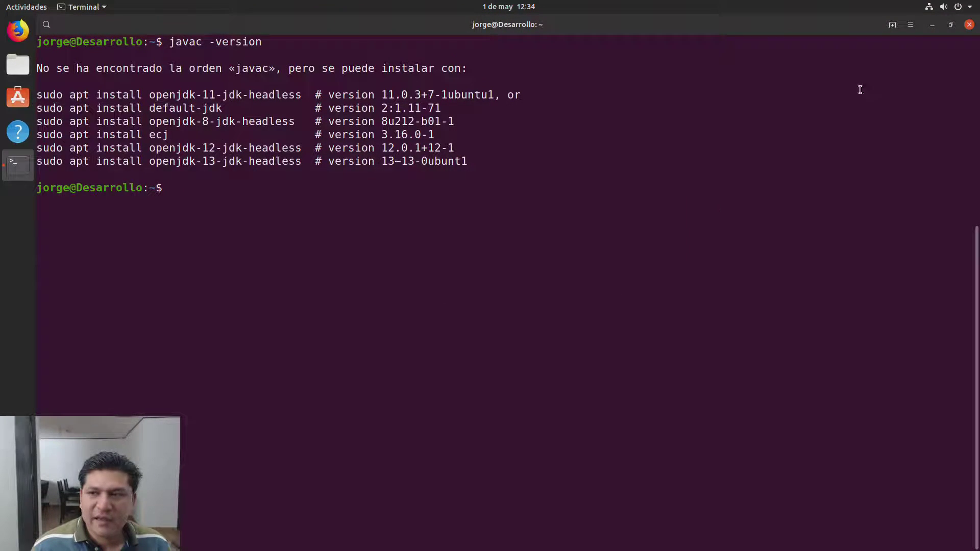
click(932, 25)
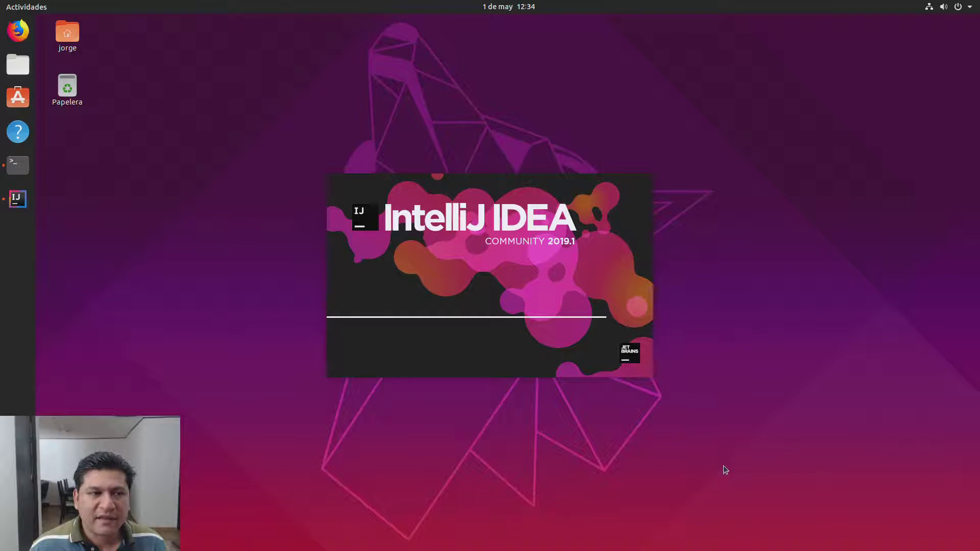
Step: Add IntelliJ IDEA to dock favourites, then create a new project with SDK java 12.0.1
right_click(30, 201)
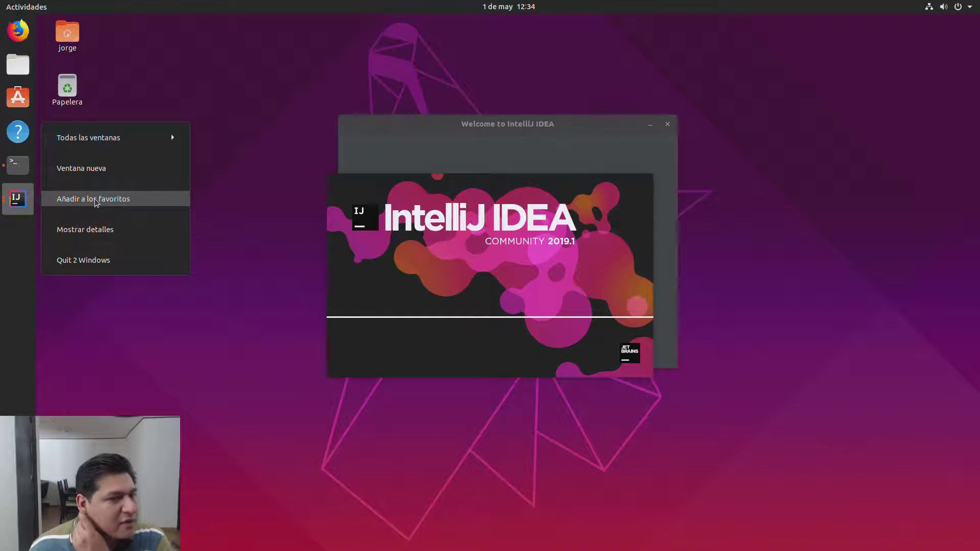
click(92, 199)
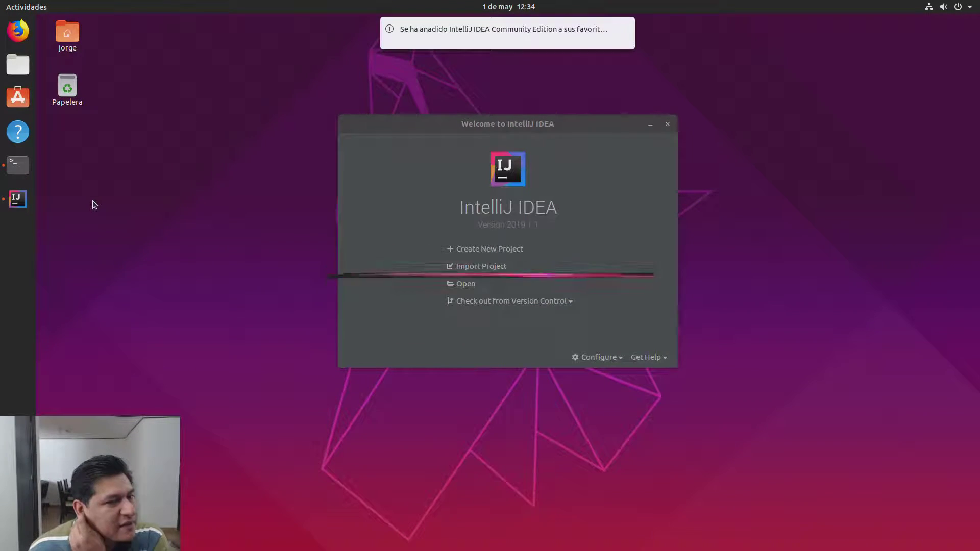
click(480, 254)
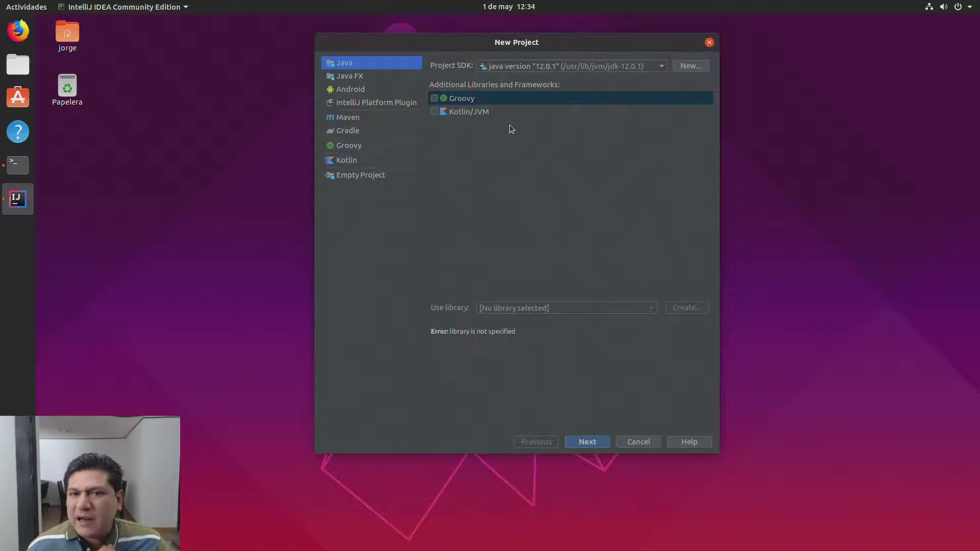
click(560, 69)
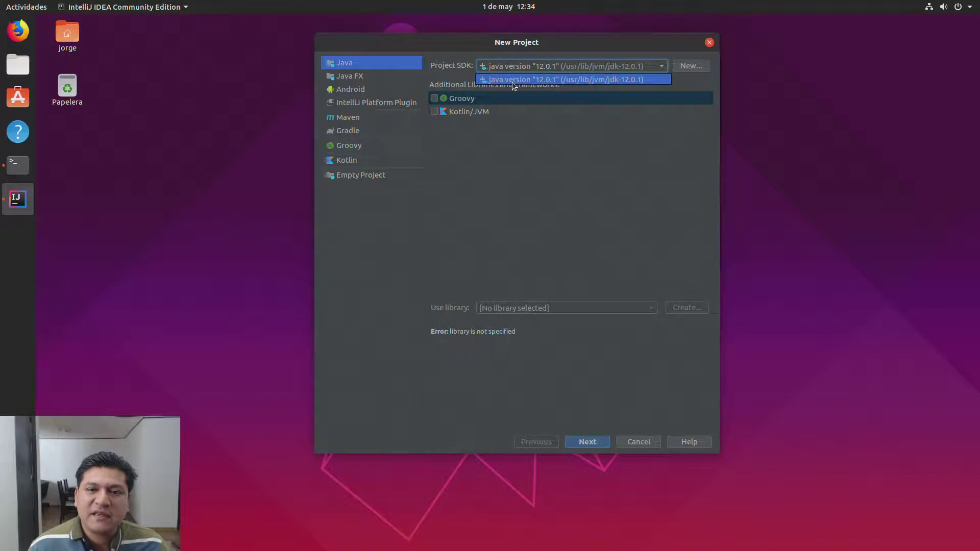
click(529, 80)
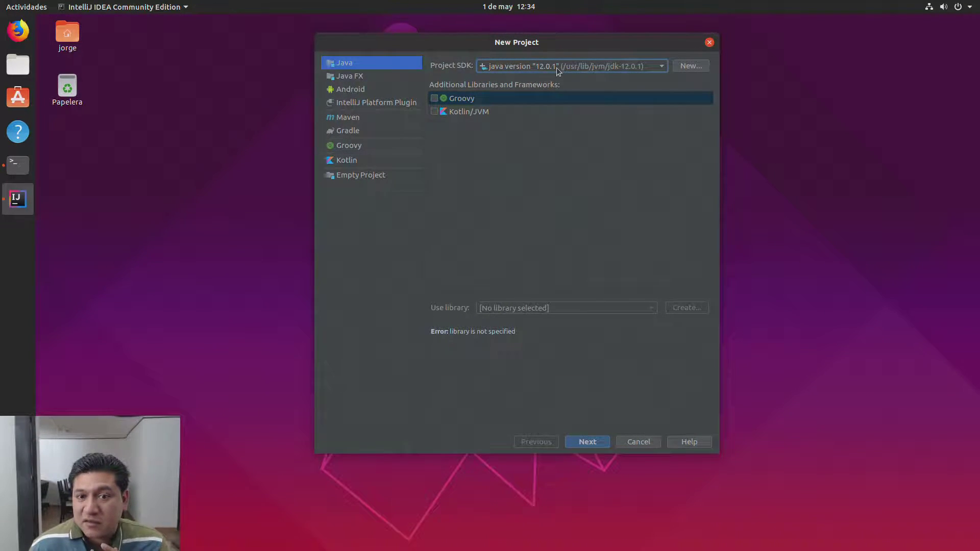
Step: Rerun java -version and javac -version in Terminal, both still not found, then close it
click(18, 165)
text(jav)
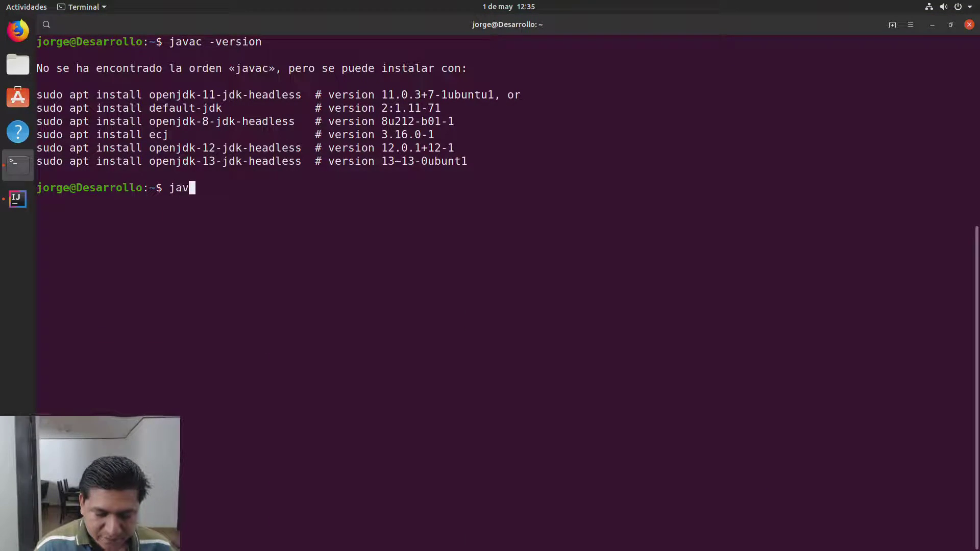
text(a -v)
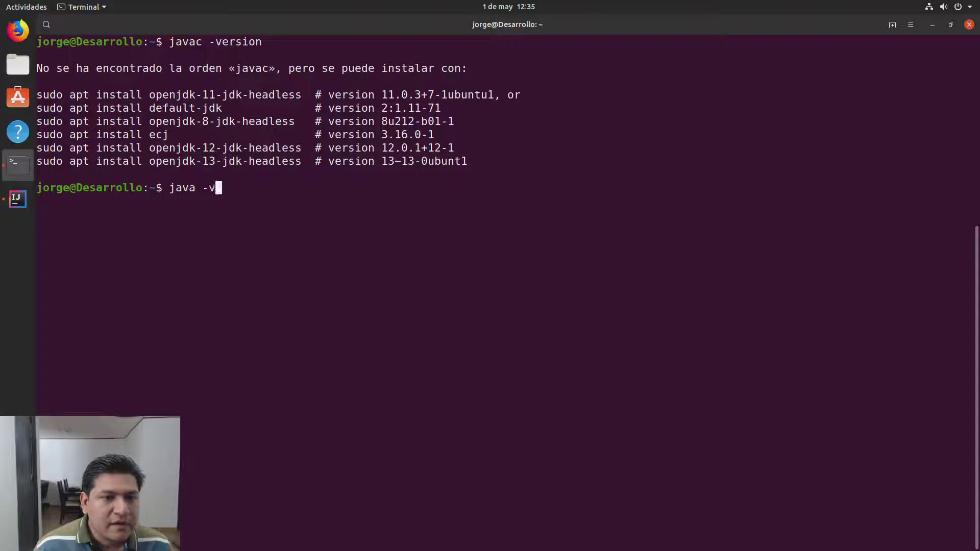
text(ersion)
key(Return)
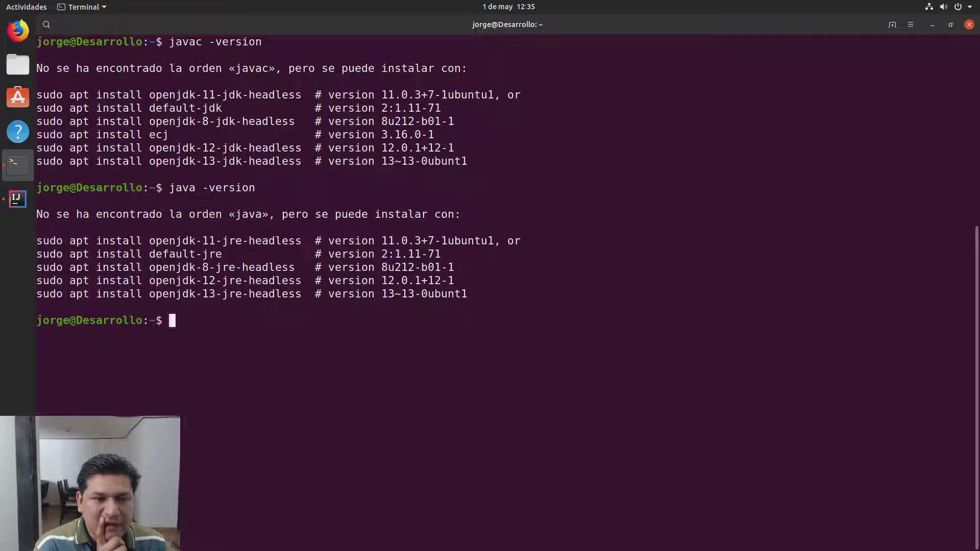
key(Up)
key(Left)
key(Left)
key(Left)
key(Left)
key(Left)
key(Left)
key(Left)
key(Left)
key(Left)
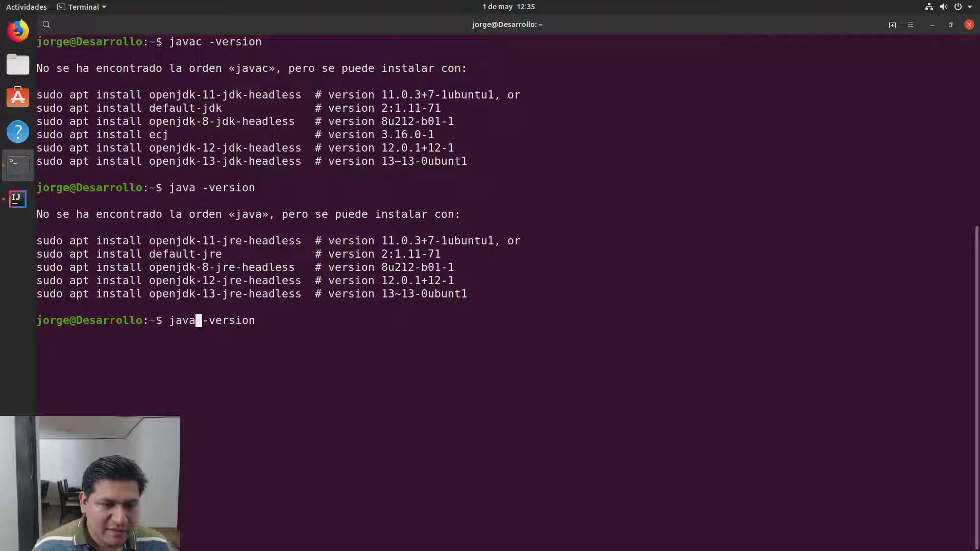
text(c)
key(Return)
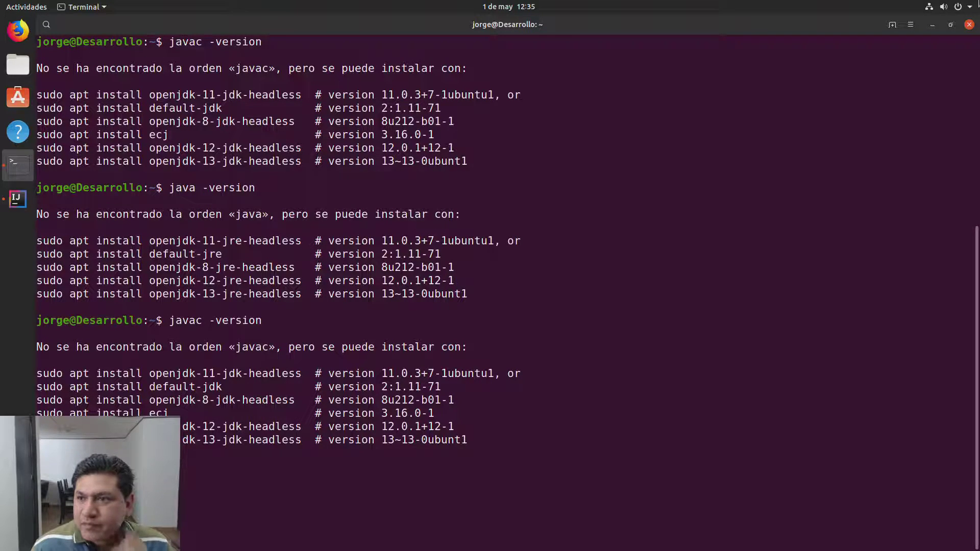
click(969, 25)
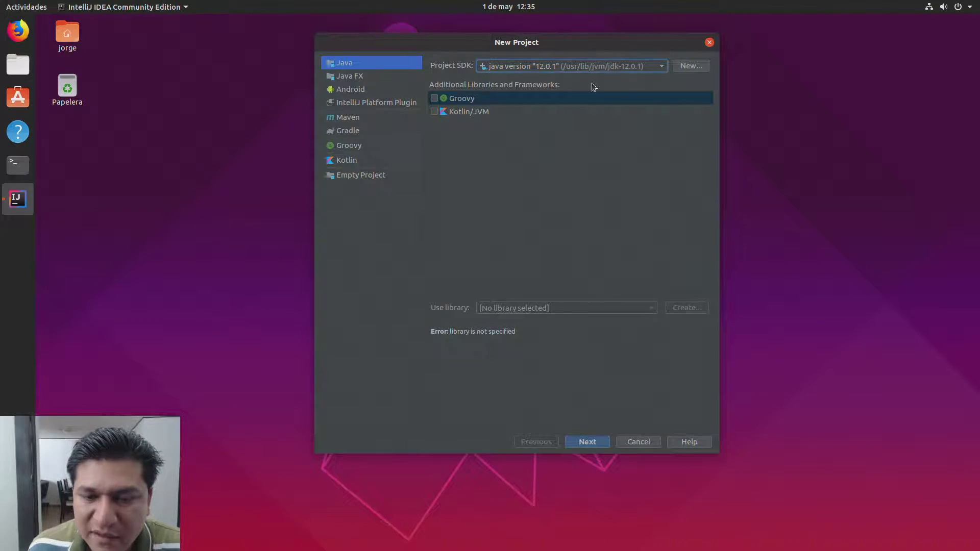
Step: Create a project from the Java Hello World template and name it HelloWorld
click(587, 442)
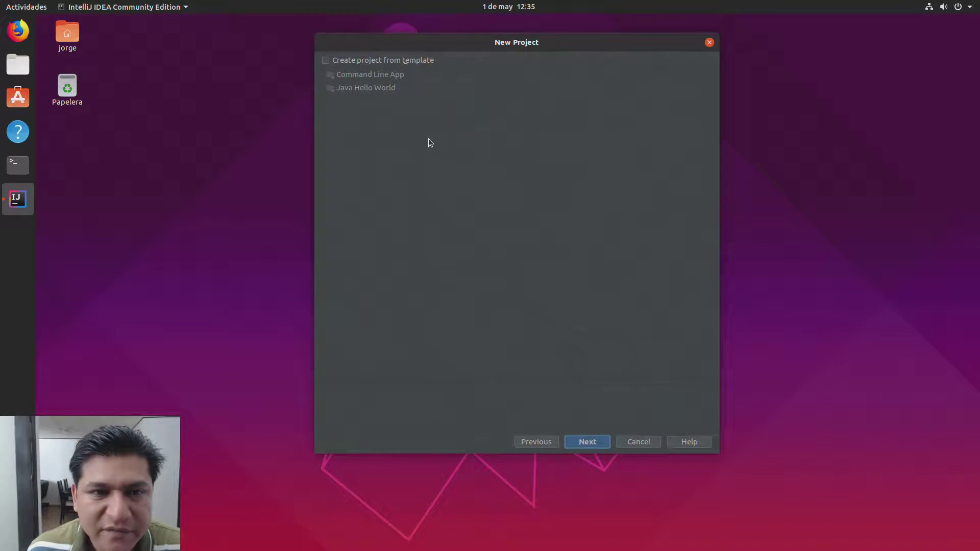
click(380, 60)
click(379, 87)
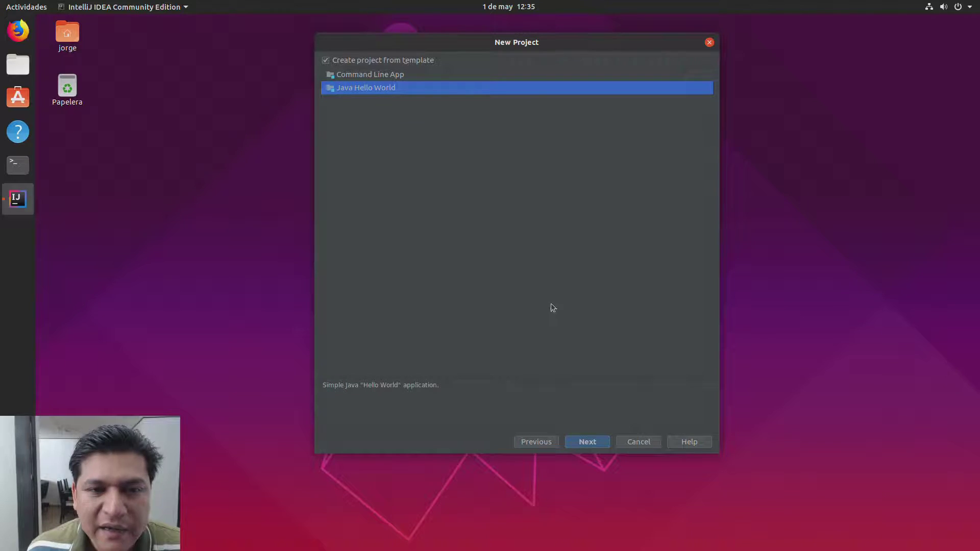
click(592, 446)
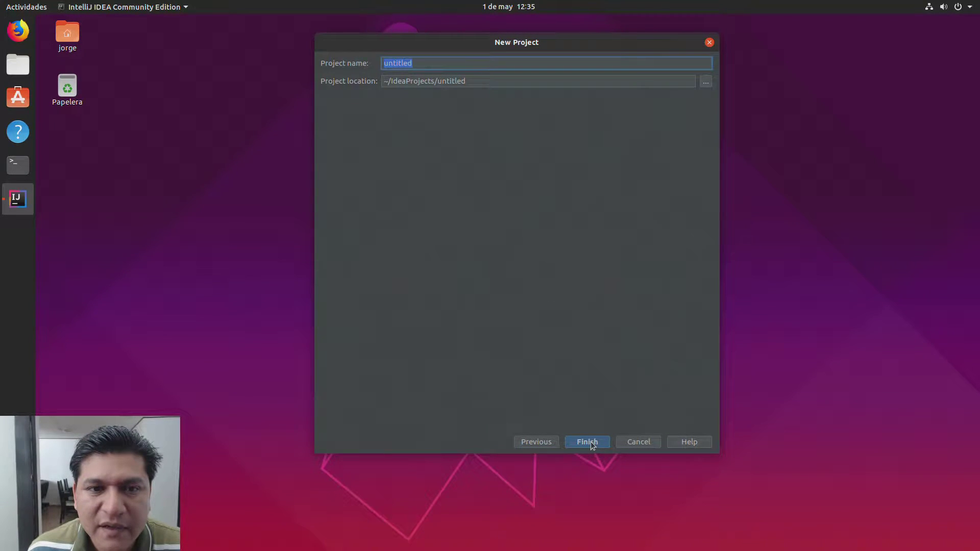
text(HelloWorld)
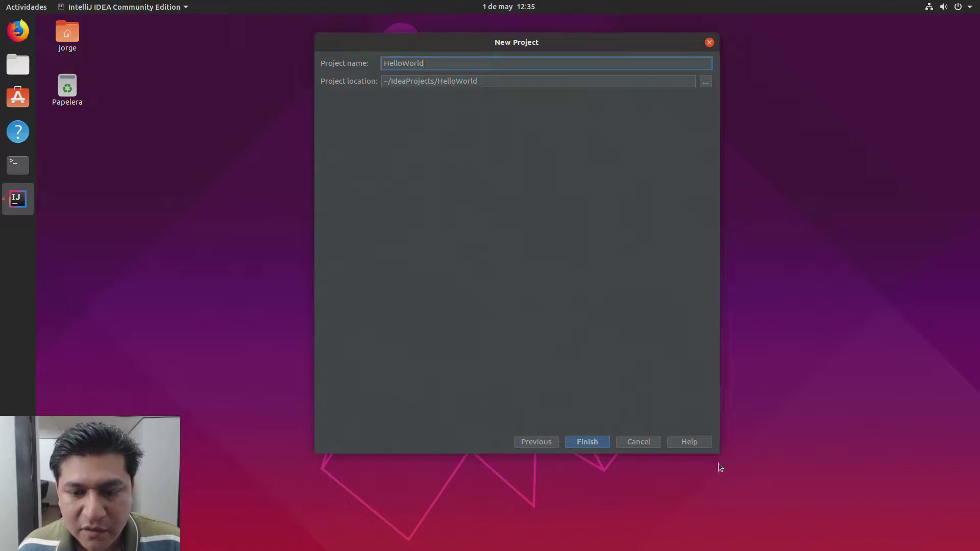
click(592, 441)
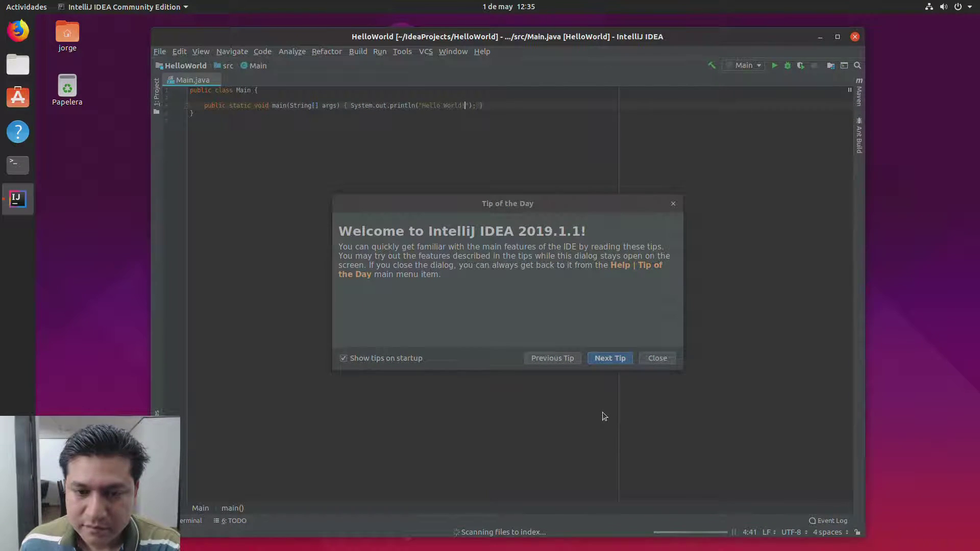
Step: Dismiss the tip of the day, run Hello World, and maximize the IDE window
click(657, 359)
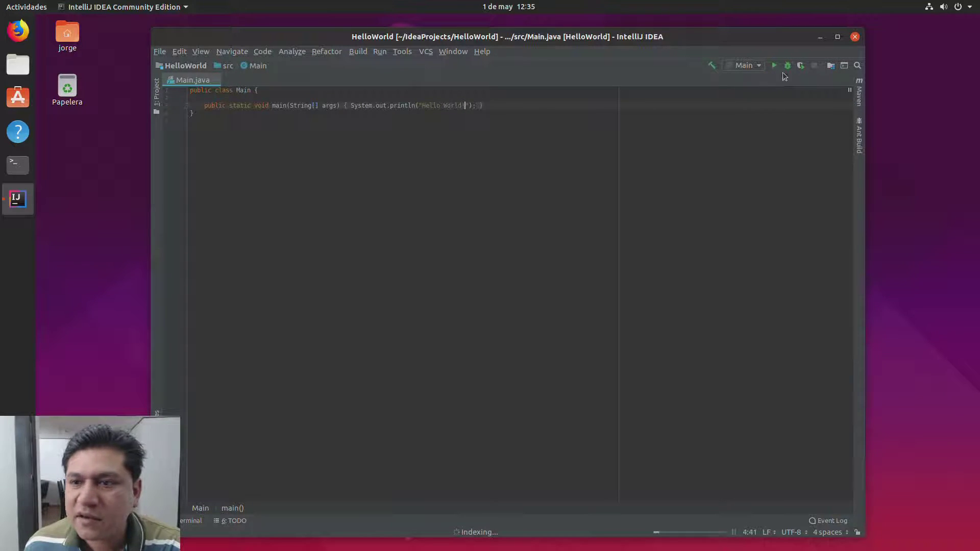
click(774, 65)
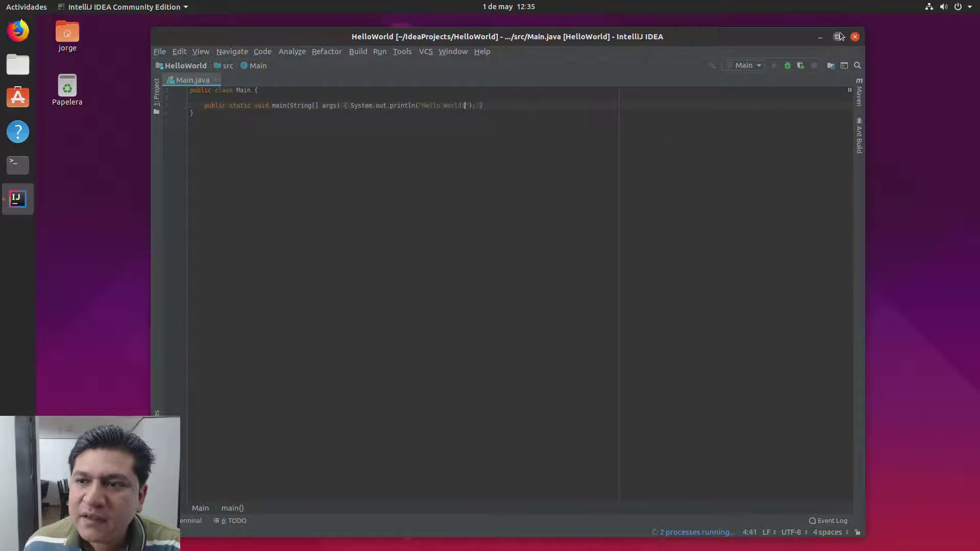
click(839, 37)
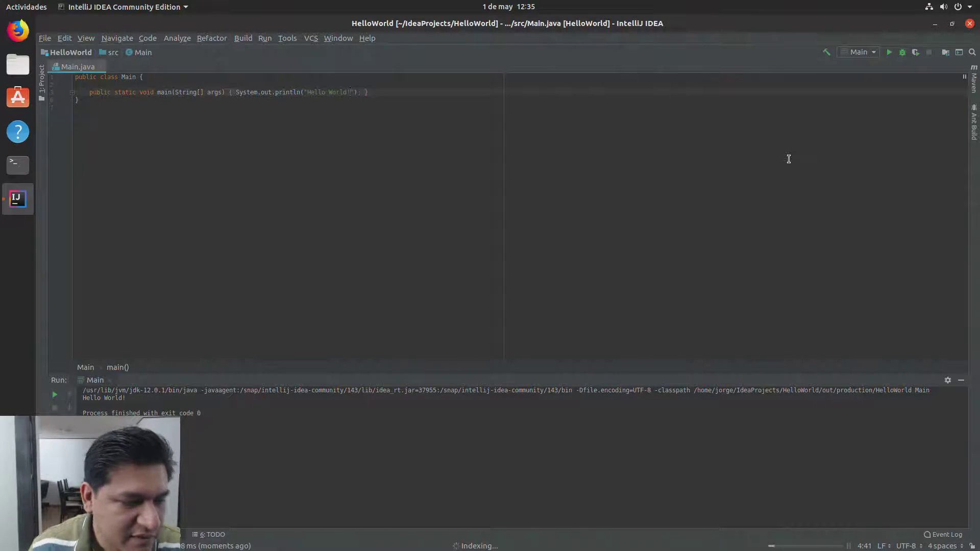
Step: Select the Hello World! output line, then show the project tree with Alt+1
triple_click(118, 402)
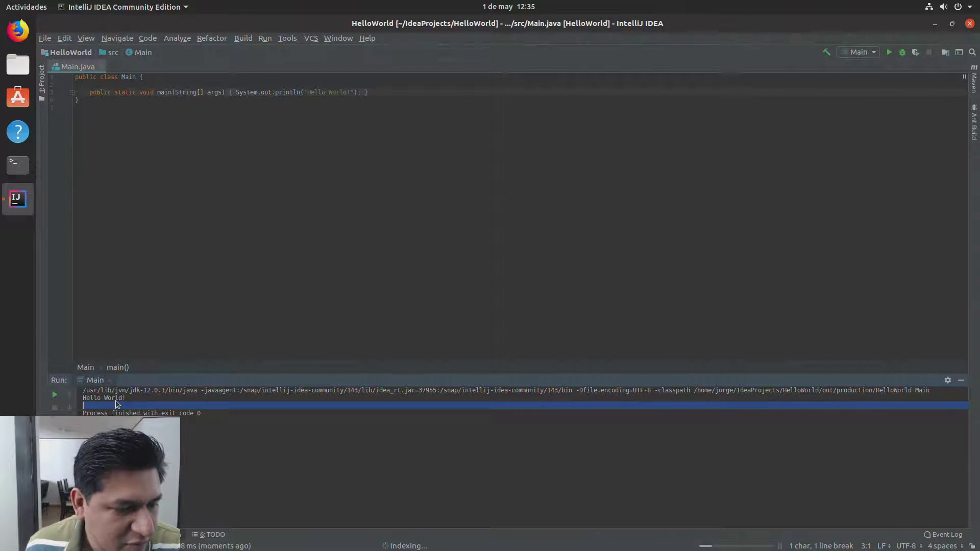
triple_click(111, 397)
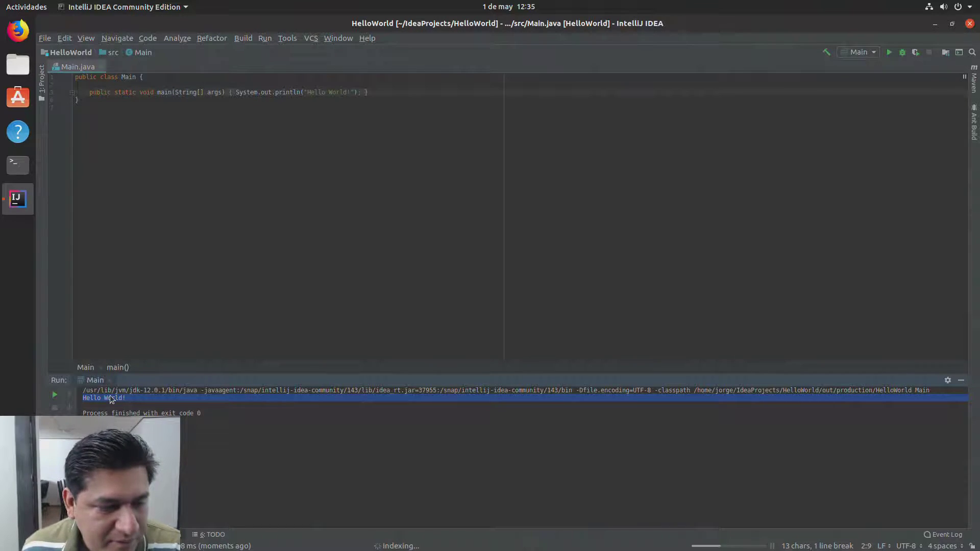
click(398, 92)
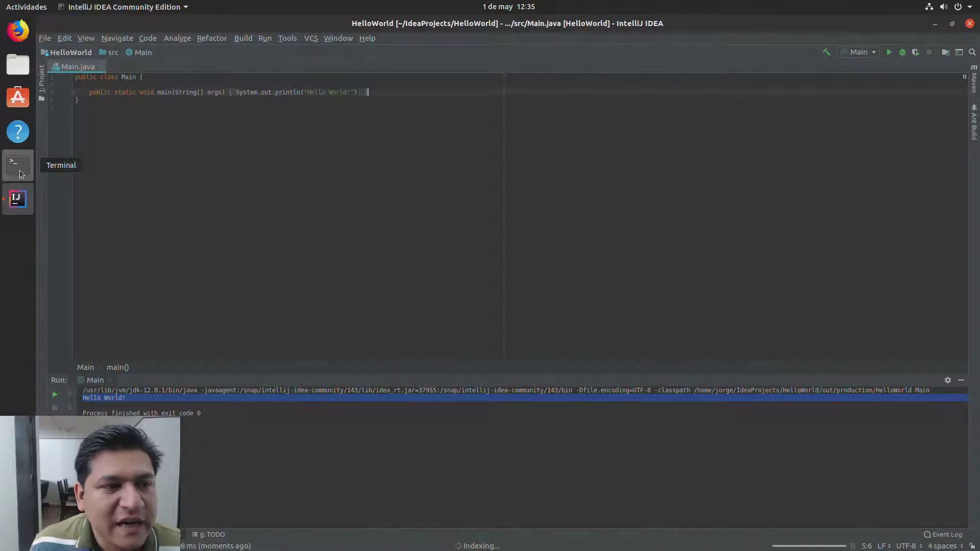
key(alt+1)
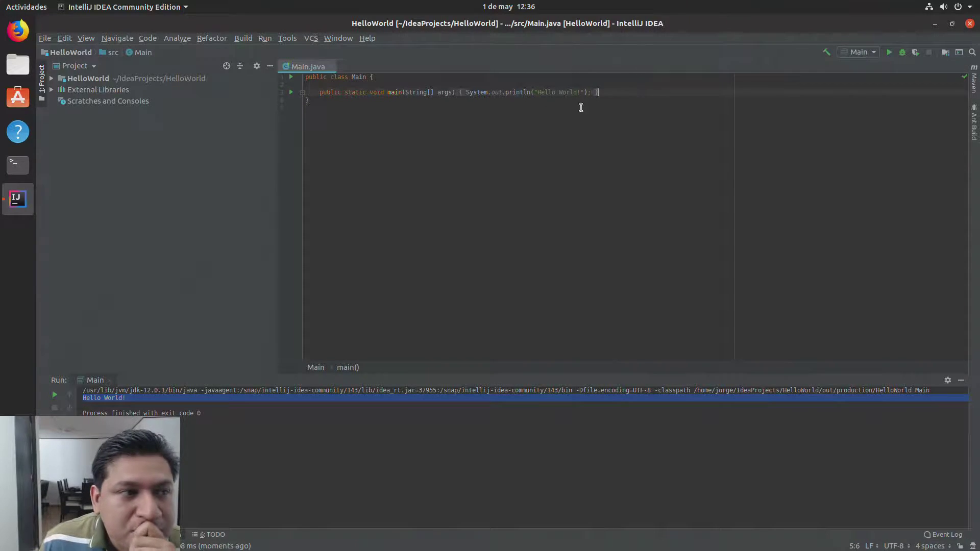
Step: In Firefox, search for 'how to run java from ubuntu terminal after installing'
click(26, 39)
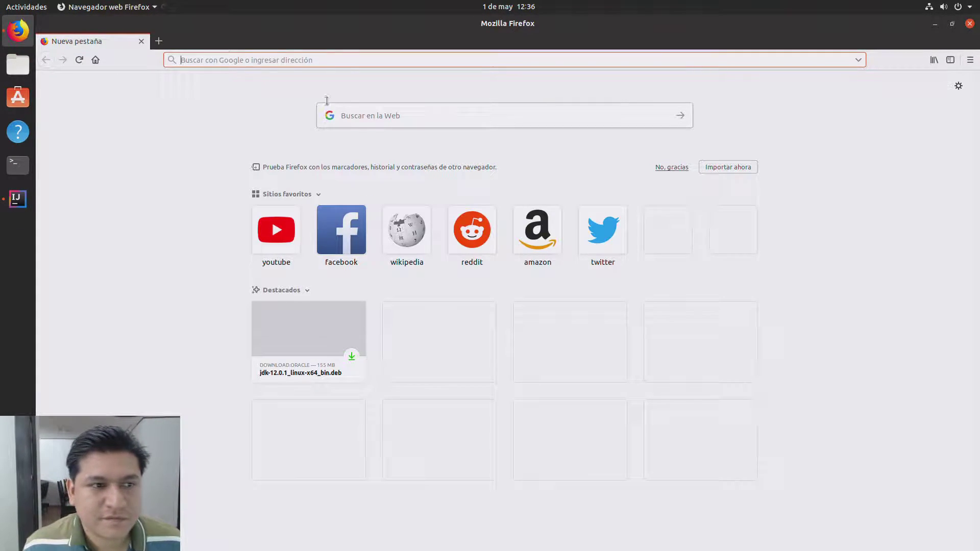
click(327, 102)
text(how)
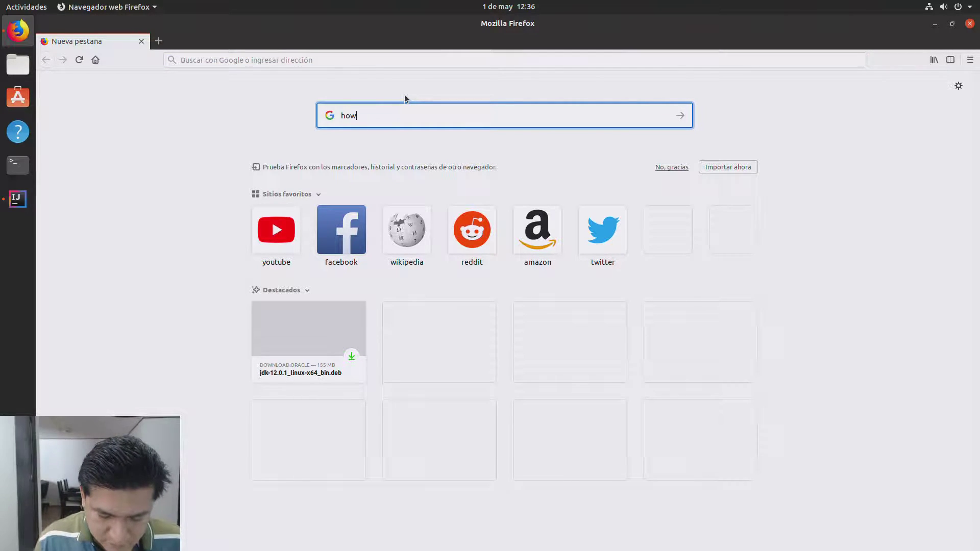
text( to run the)
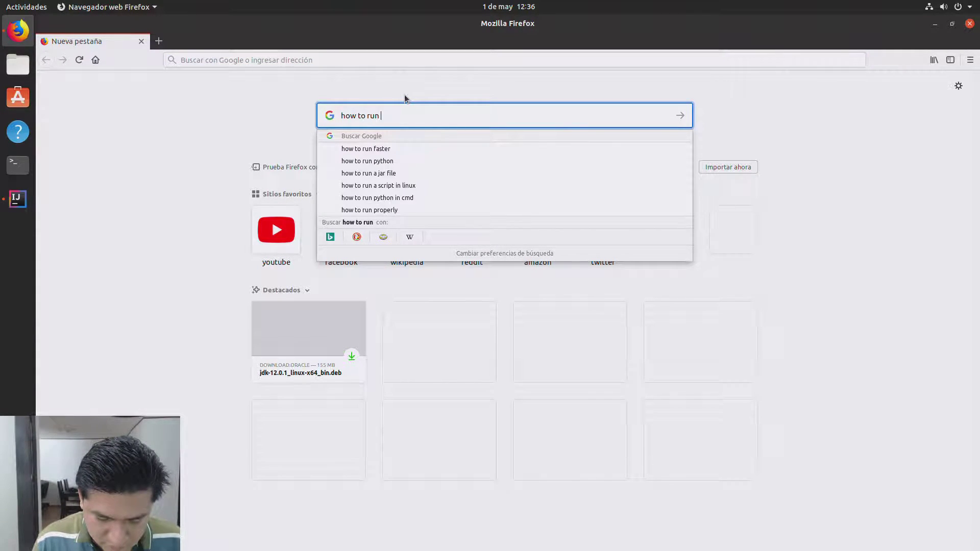
key(BackSpace)
key(BackSpace)
key(BackSpace)
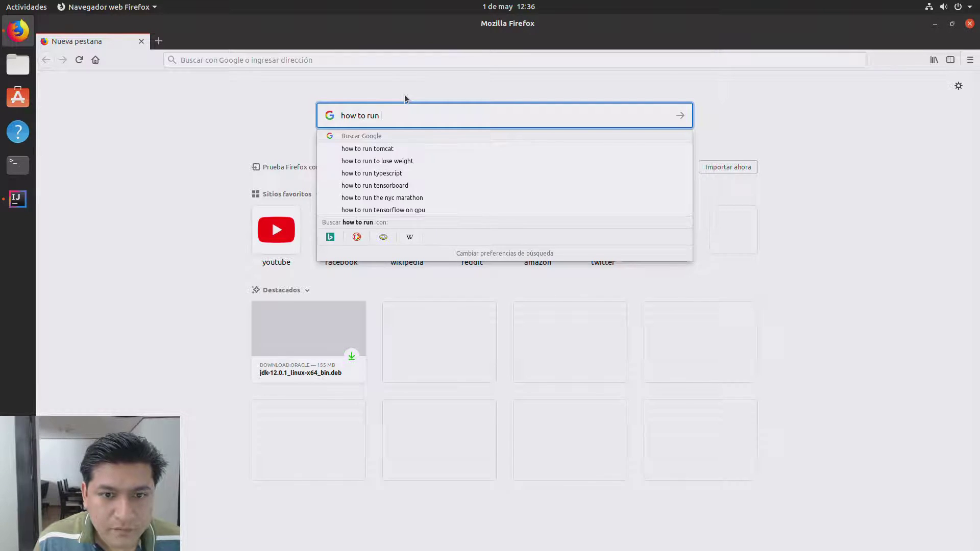
text(java from )
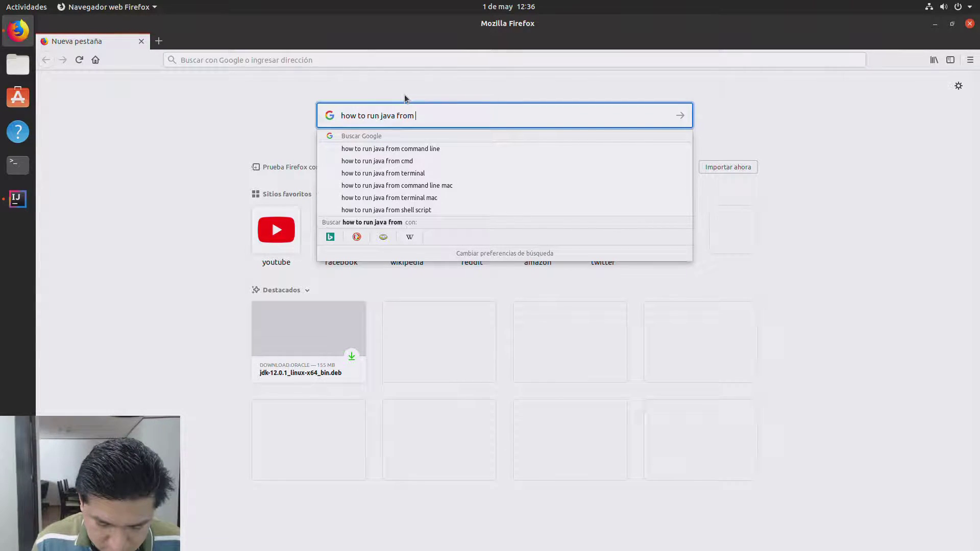
text(ubuntu termi)
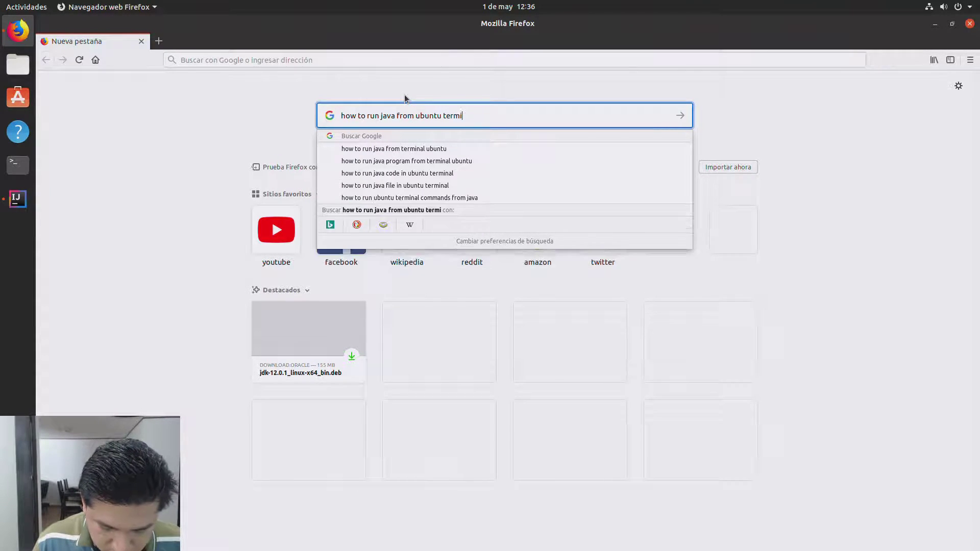
text(nal after installing)
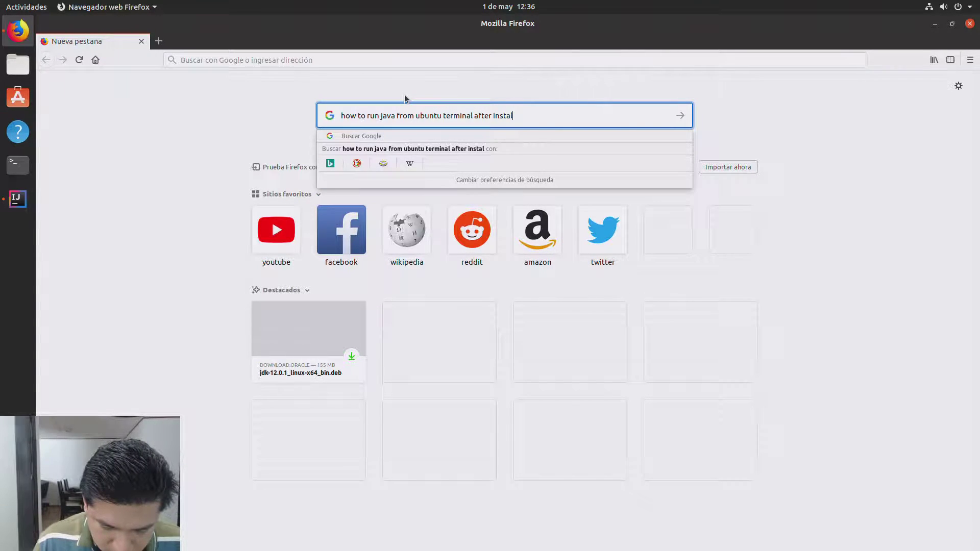
key(Return)
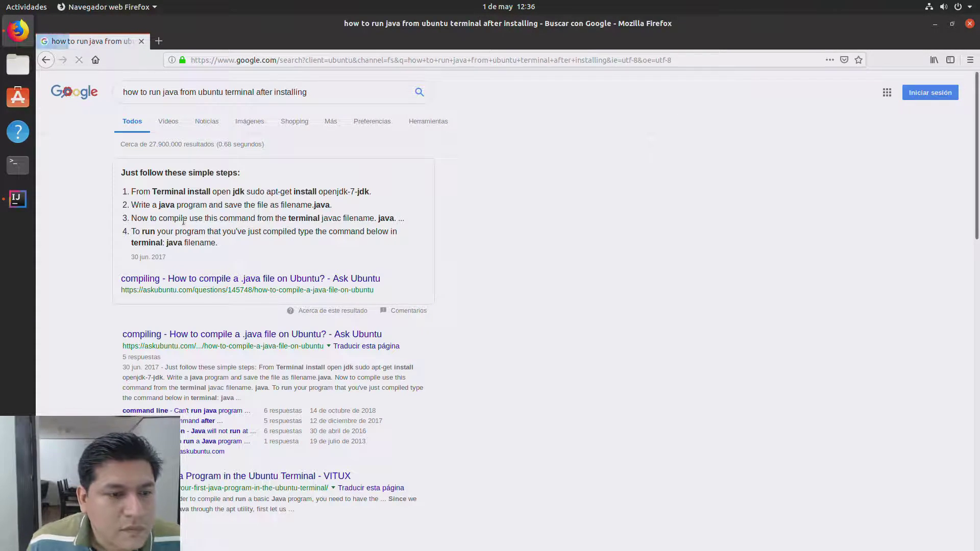
Step: Open the Ask Ubuntu answer on compiling a .java file and read its javac commands
click(267, 284)
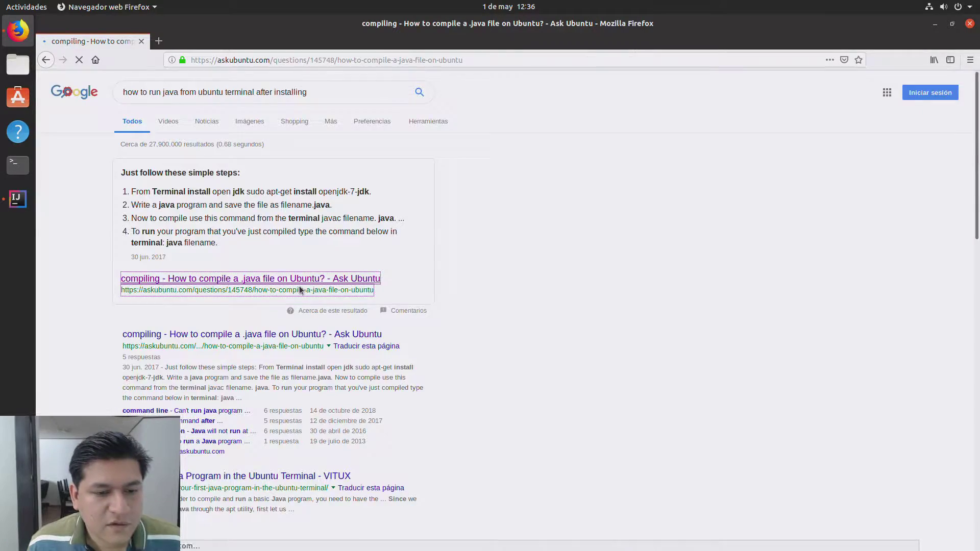
scroll(387, 300, down, 5)
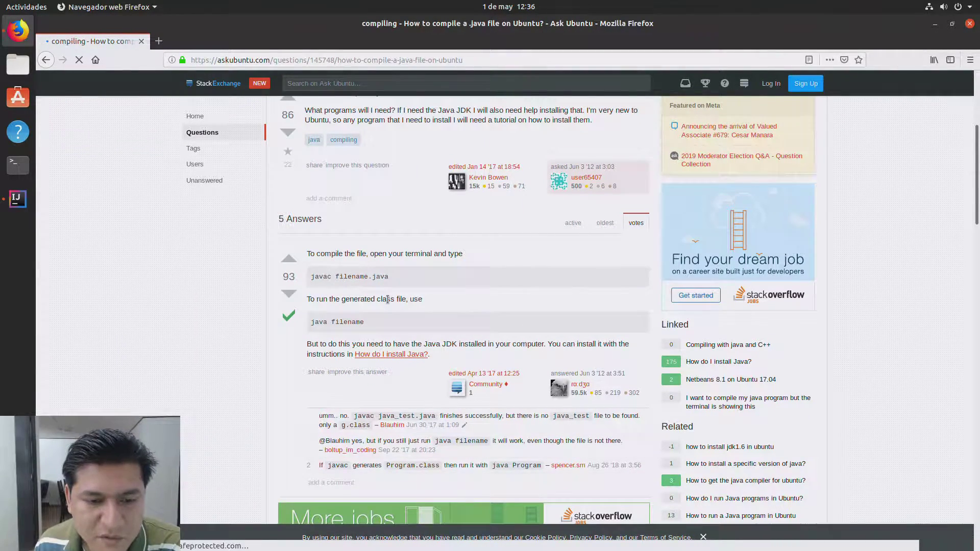
drag(386, 279, 324, 276)
scroll(331, 274, down, 6)
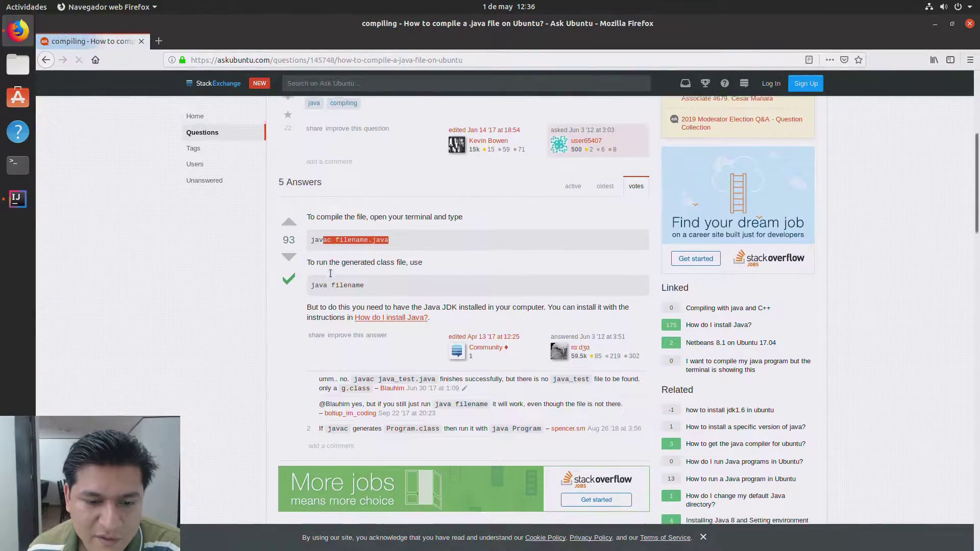
scroll(330, 276, down, 1)
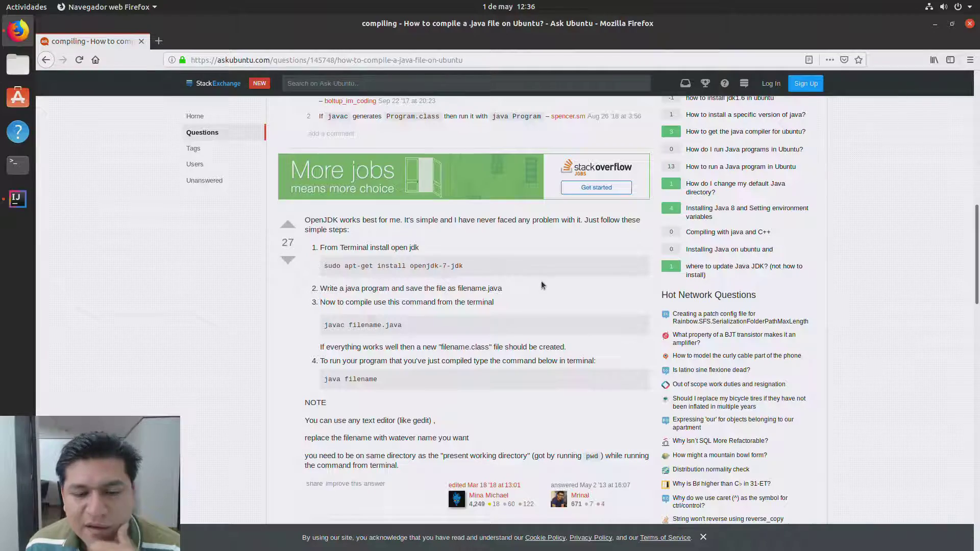
scroll(495, 322, down, 3)
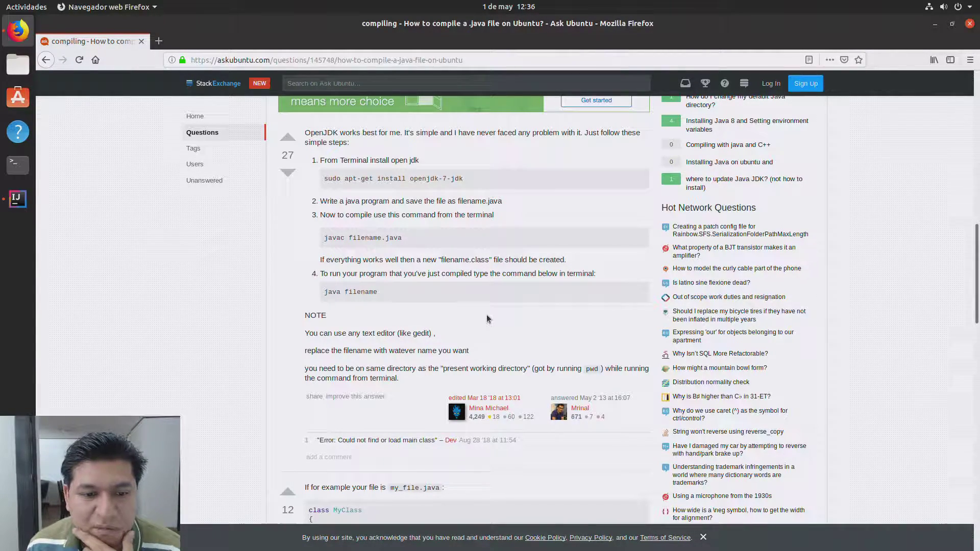
scroll(357, 205, up, 3)
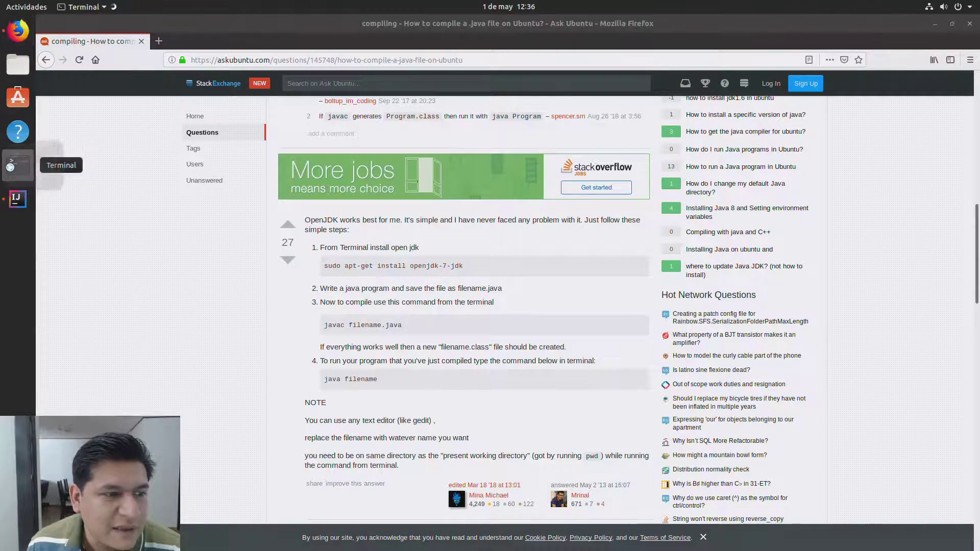
Step: Open a terminal and run javac -version
click(18, 164)
text(javac -version)
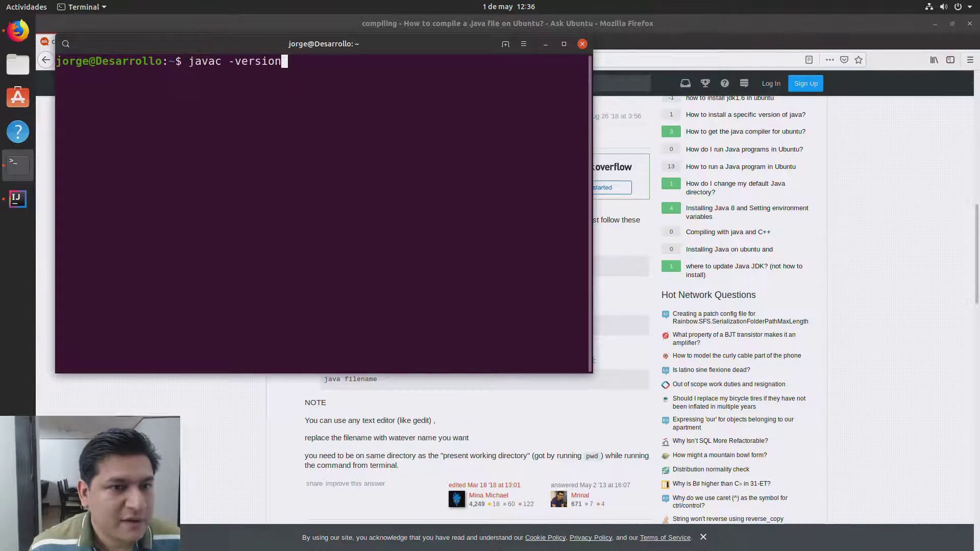
key(Return)
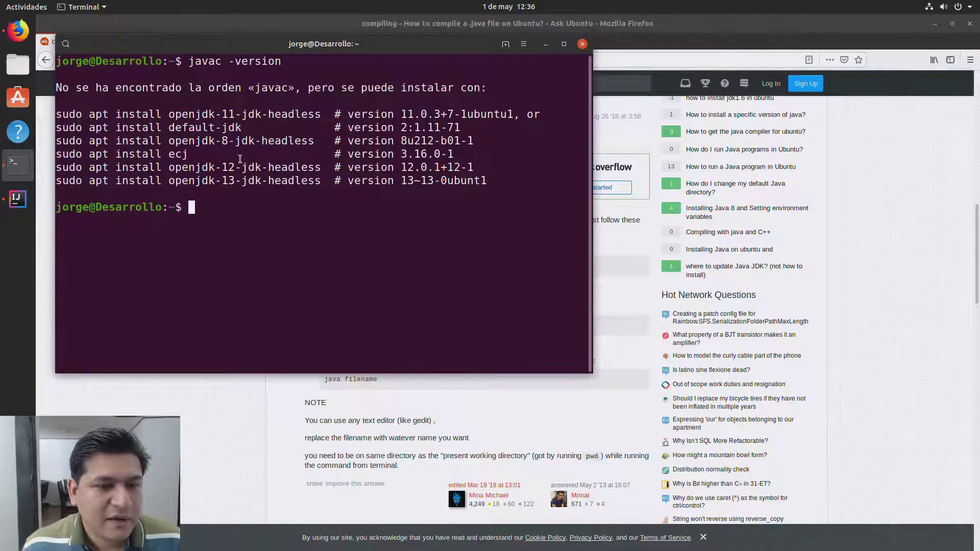
Step: Copy and run the suggested sudo apt install openjdk-12-jdk-headless command, then maximize the terminal
drag(320, 170, 51, 168)
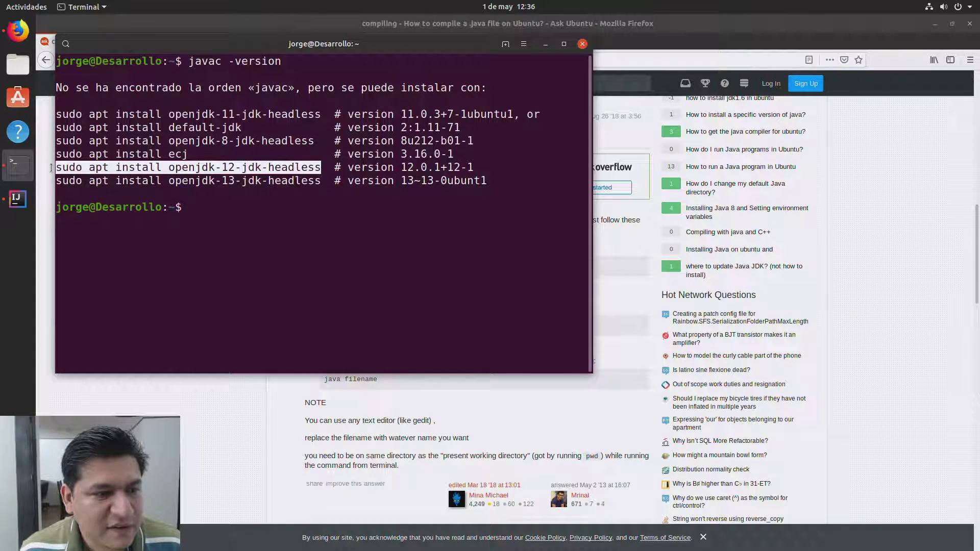
right_click(139, 175)
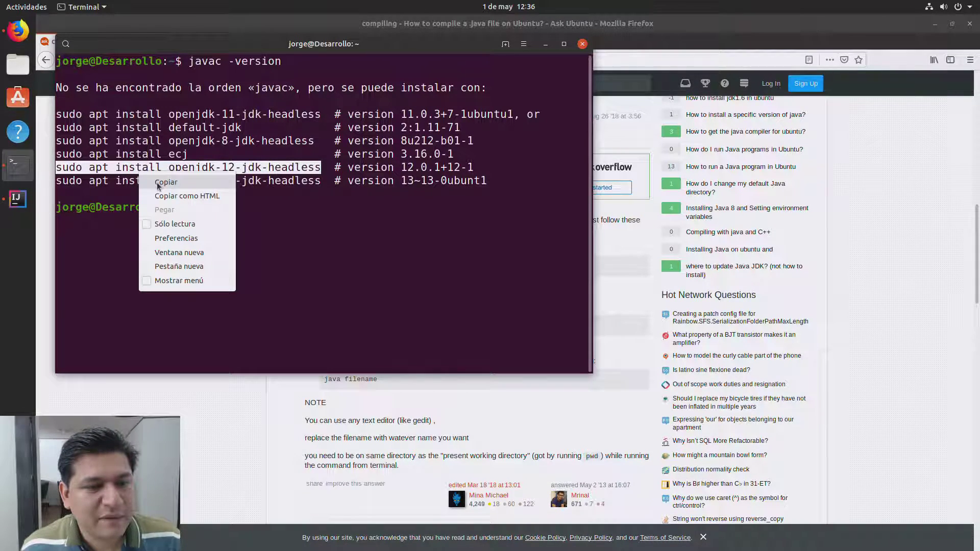
click(157, 185)
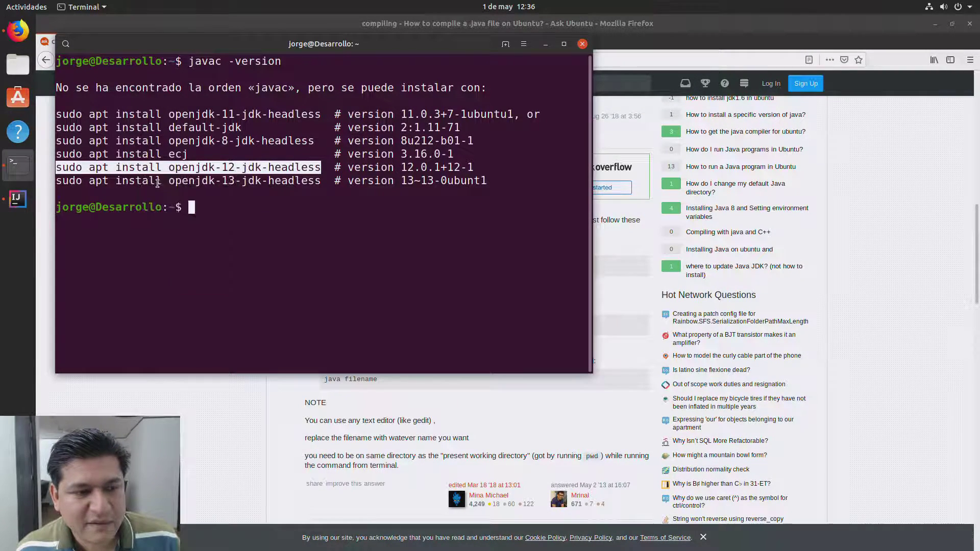
right_click(246, 221)
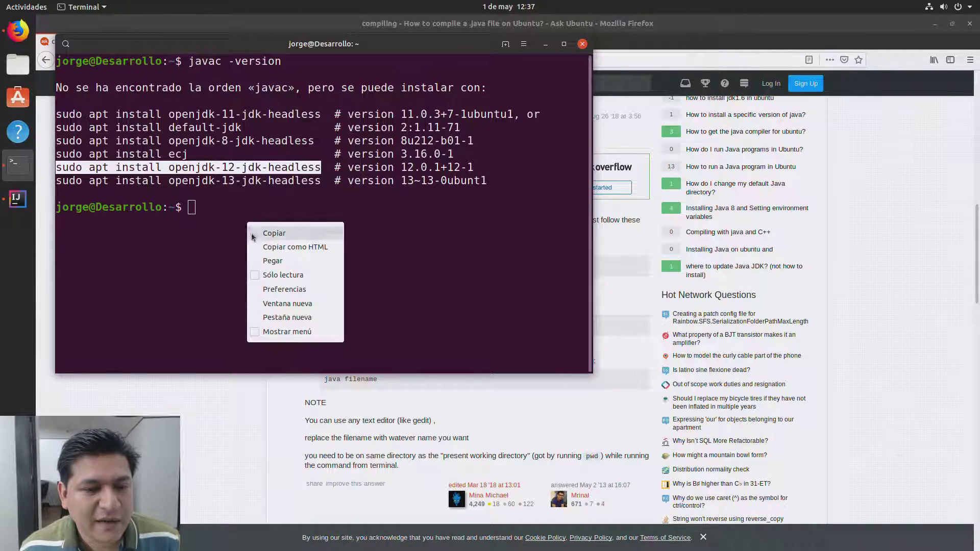
click(266, 260)
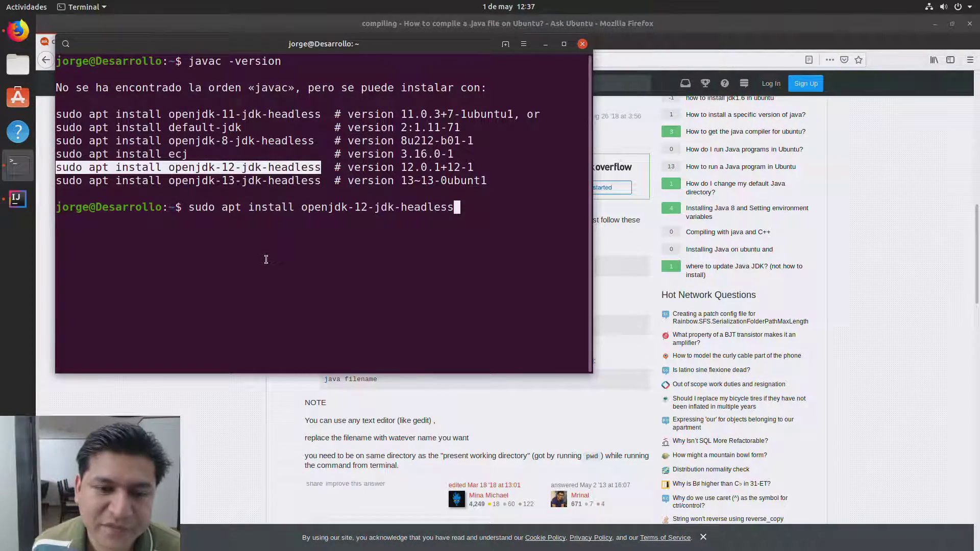
key(Return)
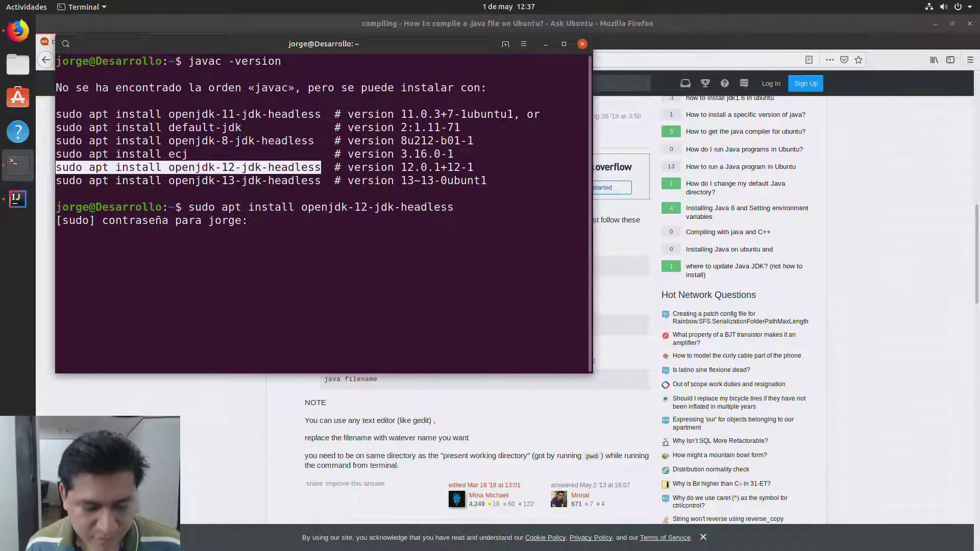
key(Return)
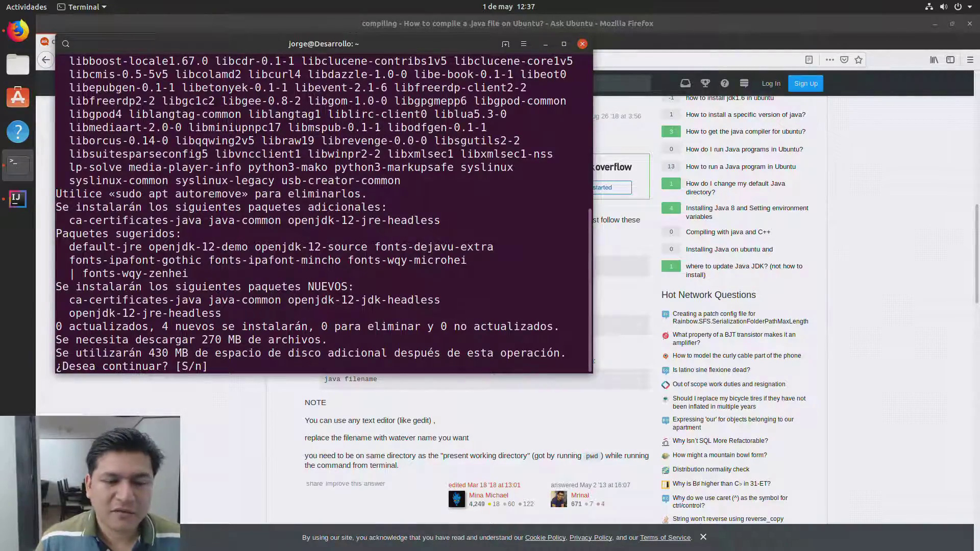
click(564, 43)
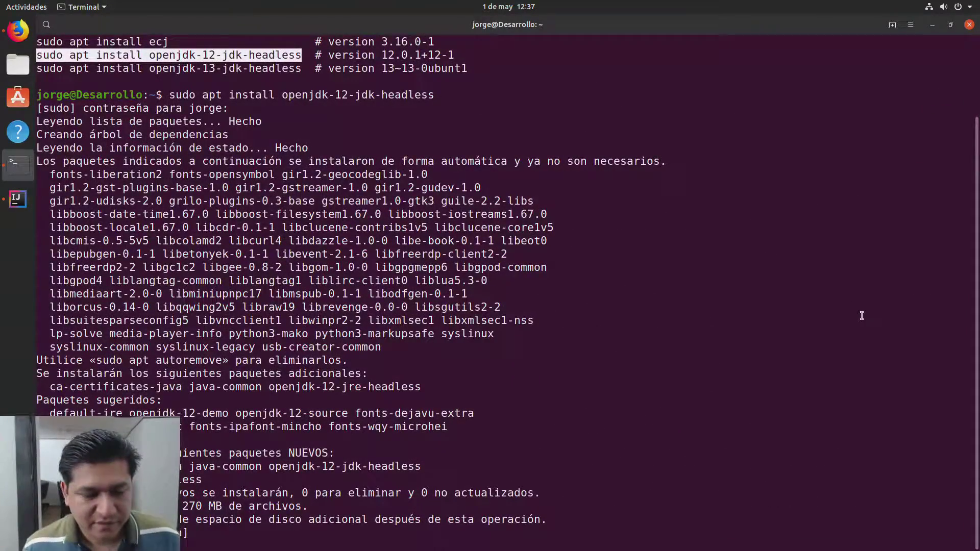
Step: Answer s at the [S/n] prompt to install the OpenJDK 12 packages
text(s)
key(Return)
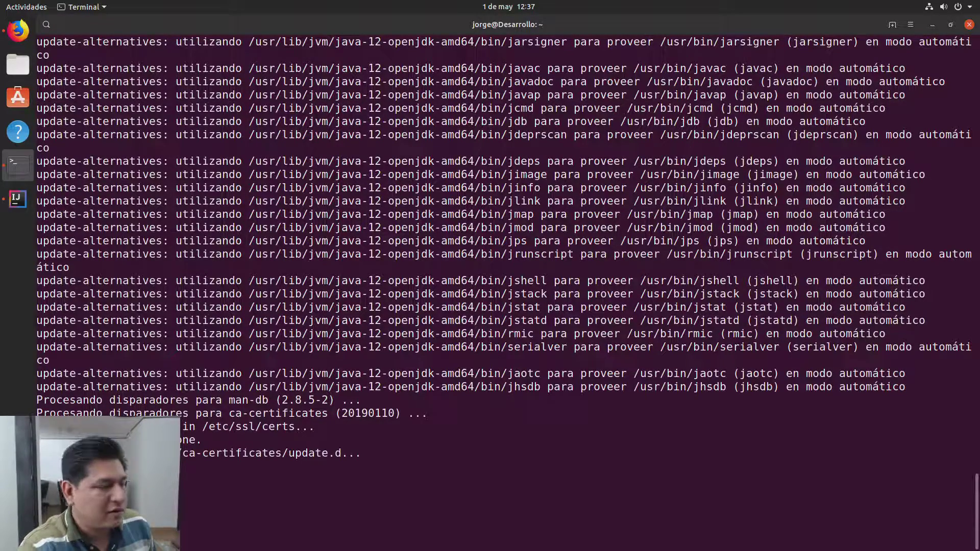
Step: Clear the terminal, run javac -version, then edit it into java -version and run that
key(ctrl+l)
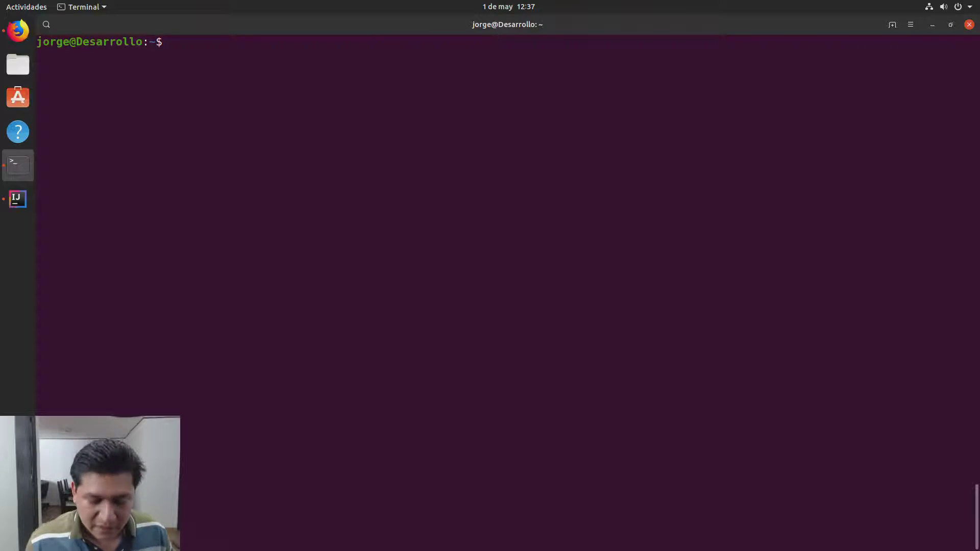
key(Up)
key(Up)
key(Return)
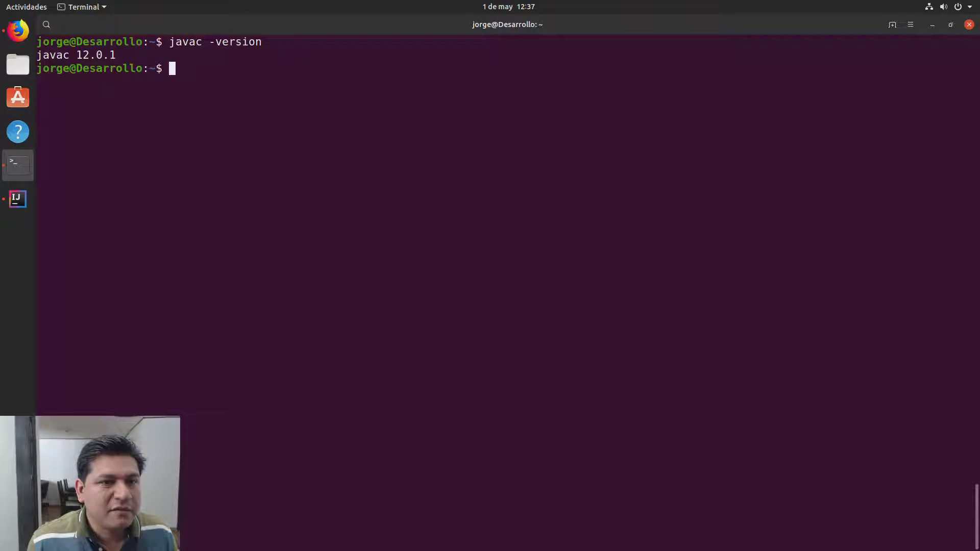
key(Up)
key(Up)
key(Down)
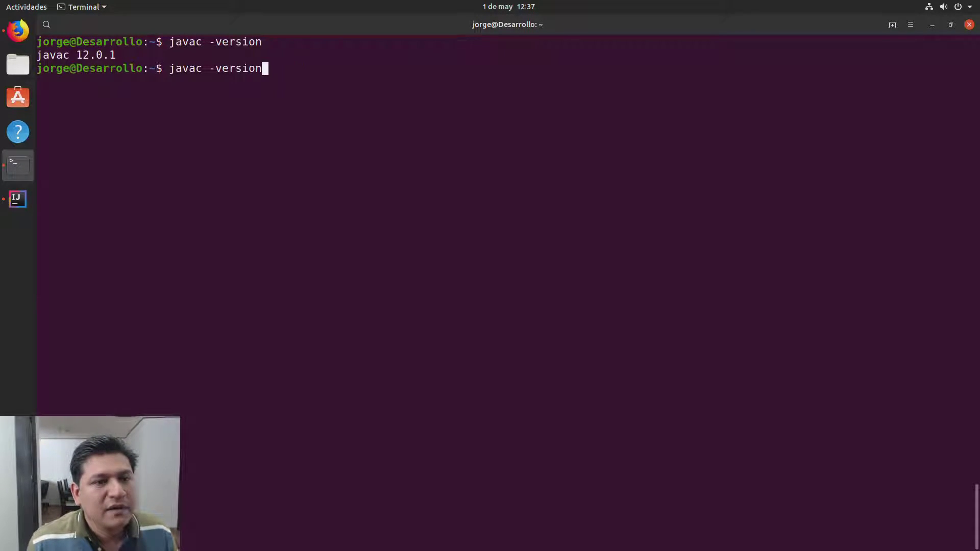
key(Left)
key(Left)
key(Left)
key(Left)
key(Left)
key(Left)
key(Left)
key(Left)
key(Left)
key(Left)
key(Right)
key(BackSpace)
key(Return)
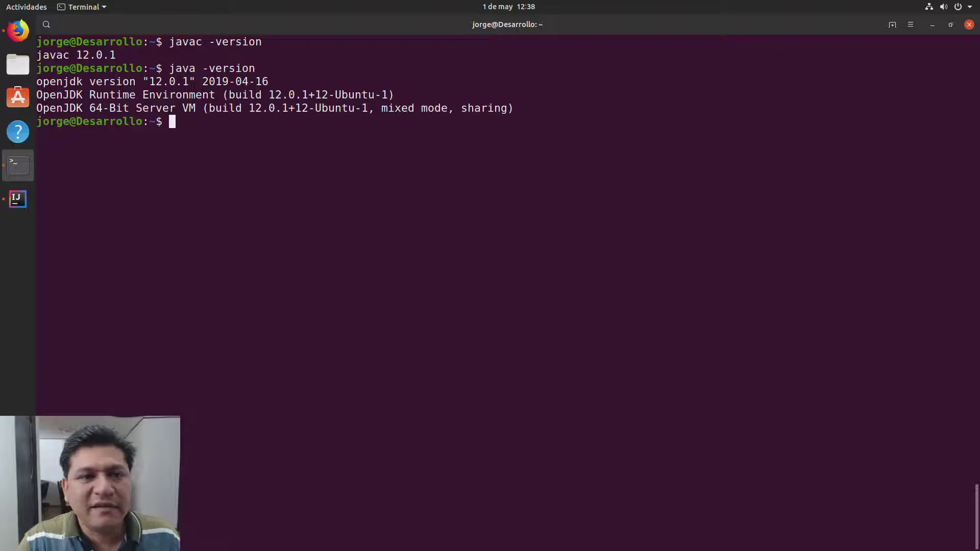
Step: In IntelliJ IDEA, search Settings for jdk, then close Settings unchanged
click(26, 207)
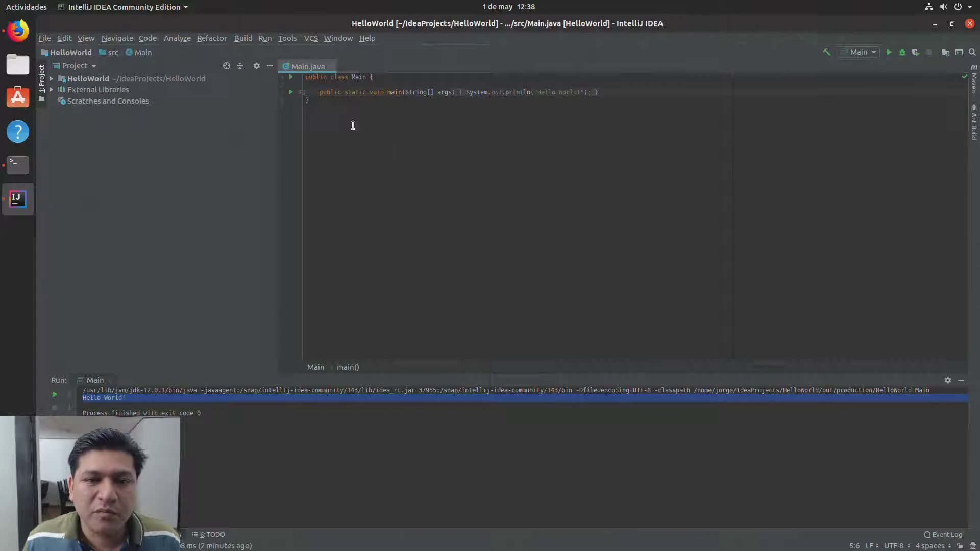
click(45, 38)
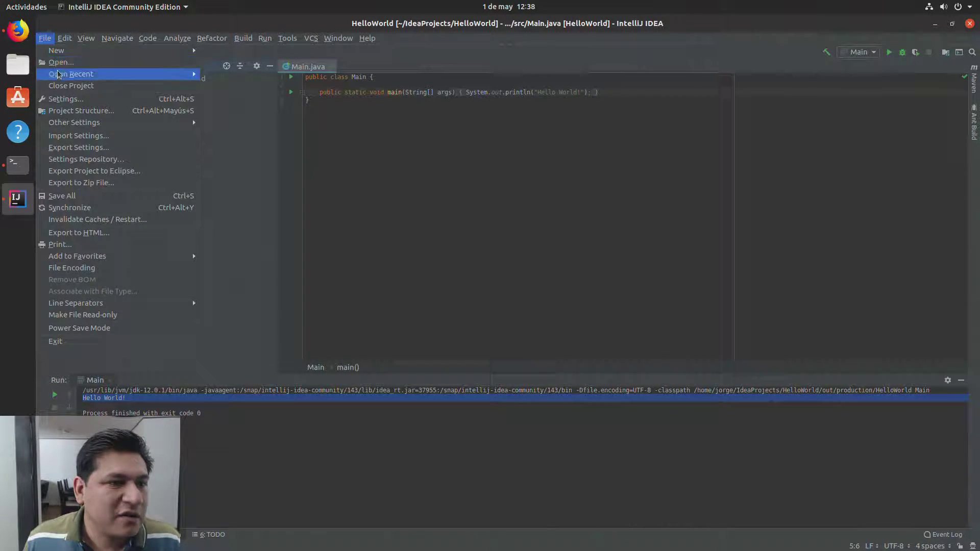
click(60, 100)
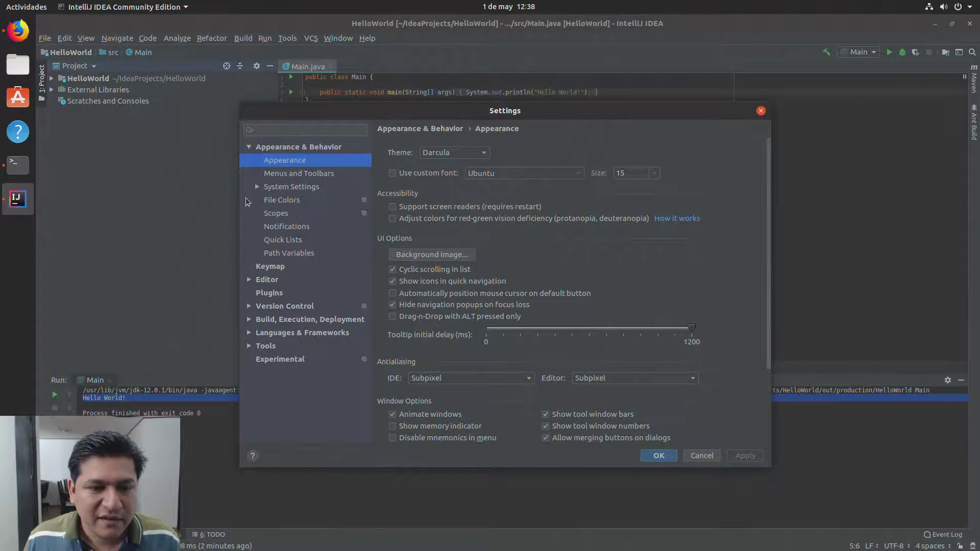
click(284, 130)
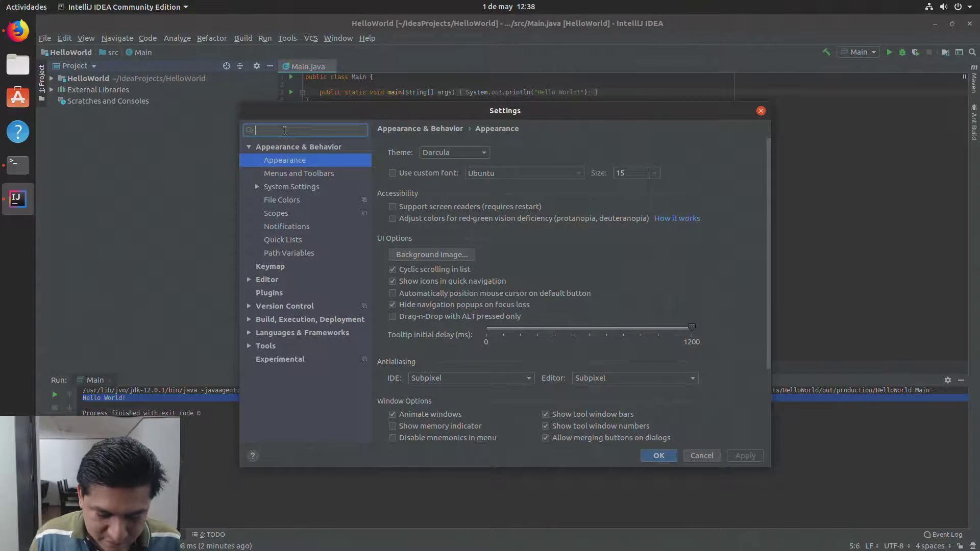
text(jdk)
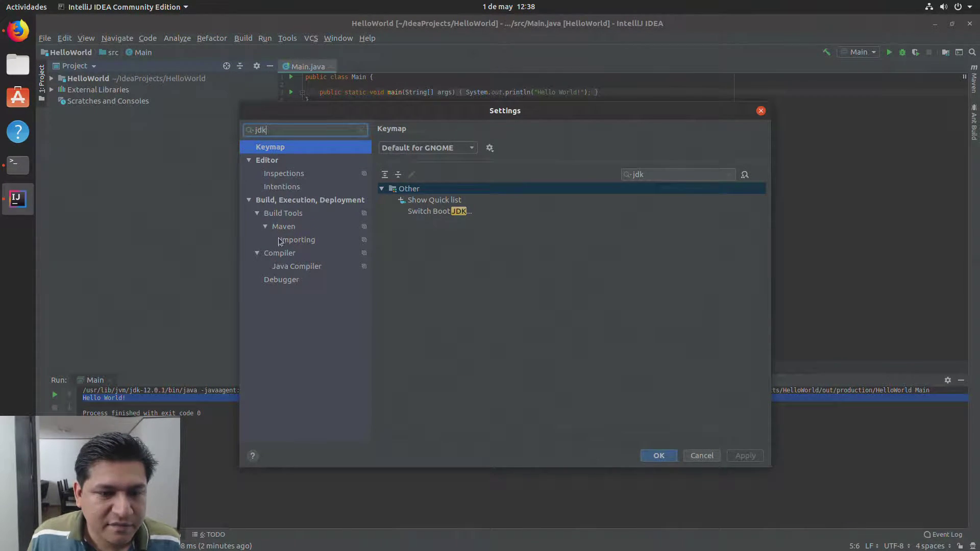
click(702, 455)
Step: Confirm Java 12.0.1 is the Project Structure SDK, then exit IntelliJ IDEA
click(44, 39)
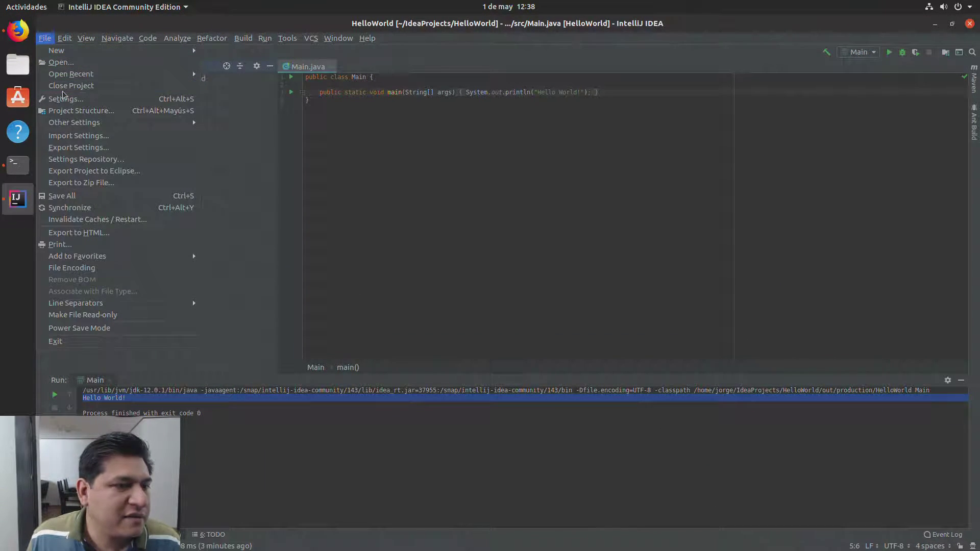
click(65, 112)
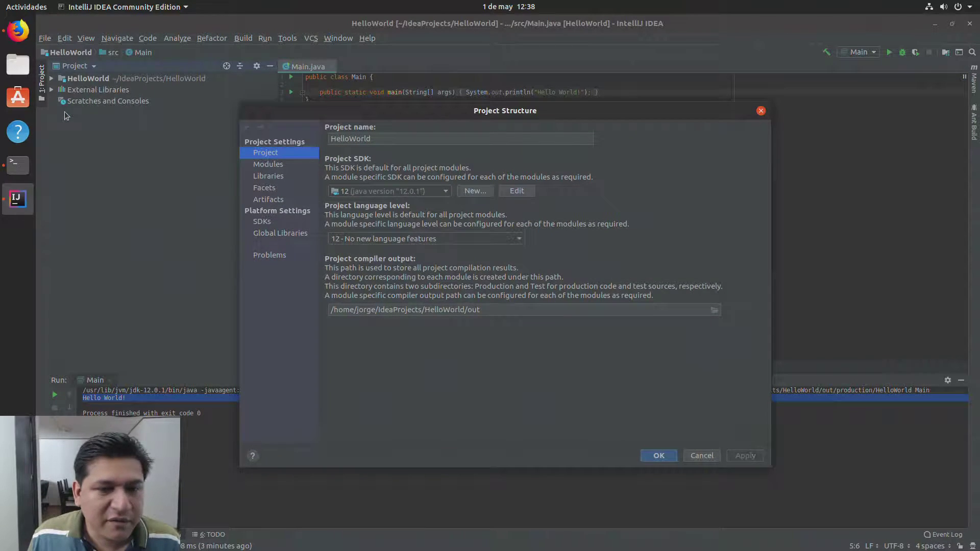
click(445, 192)
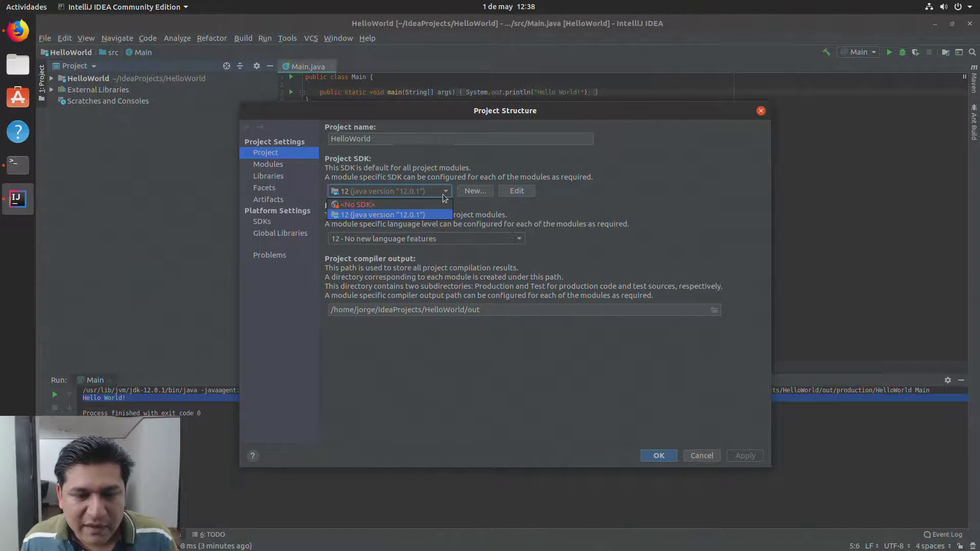
click(444, 193)
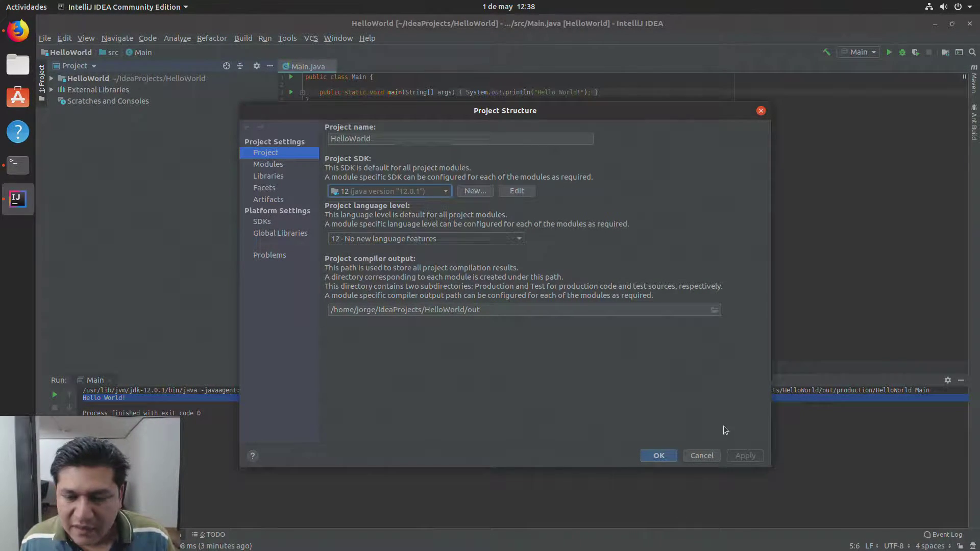
click(712, 458)
click(970, 26)
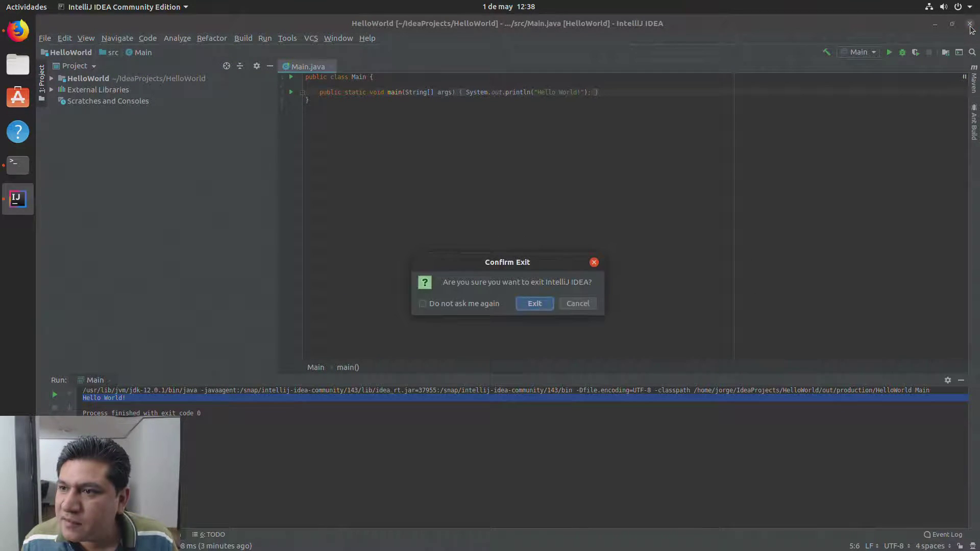
click(527, 305)
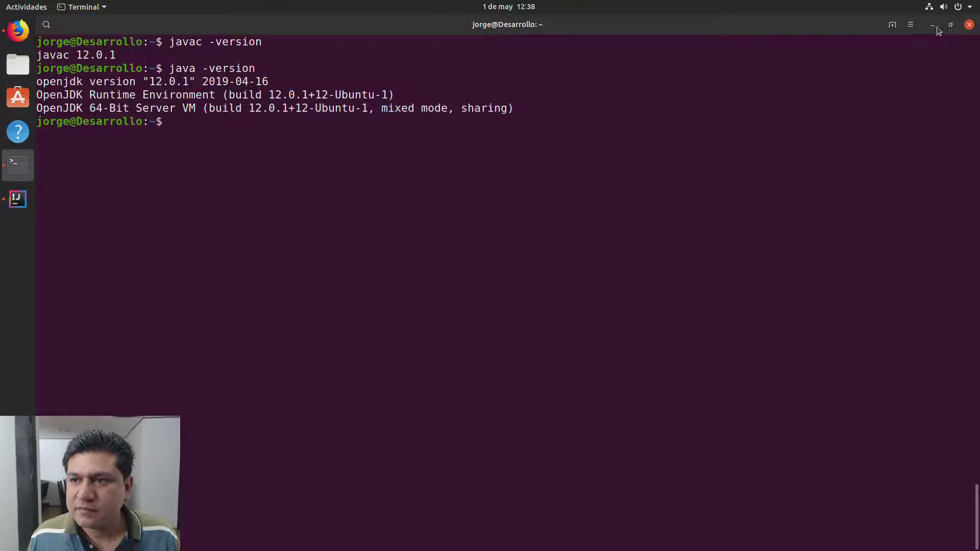
Step: Minimize the terminal, dismiss the startup tip, and close the HelloWorld project from File
click(932, 25)
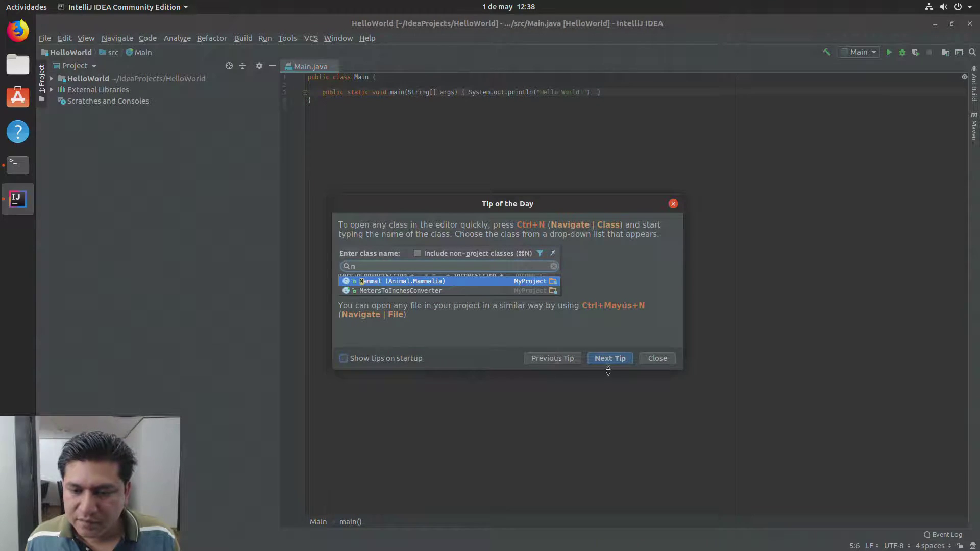
click(652, 358)
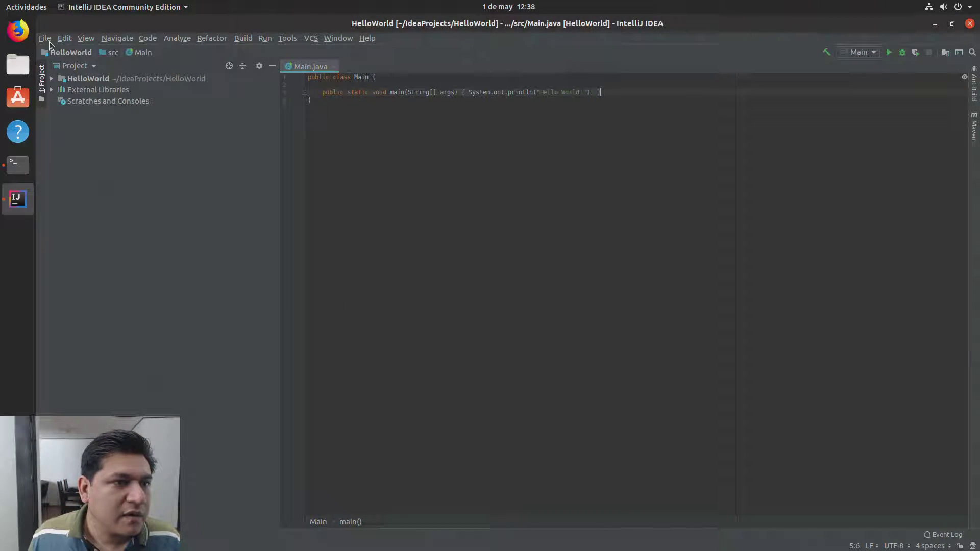
click(45, 38)
click(57, 87)
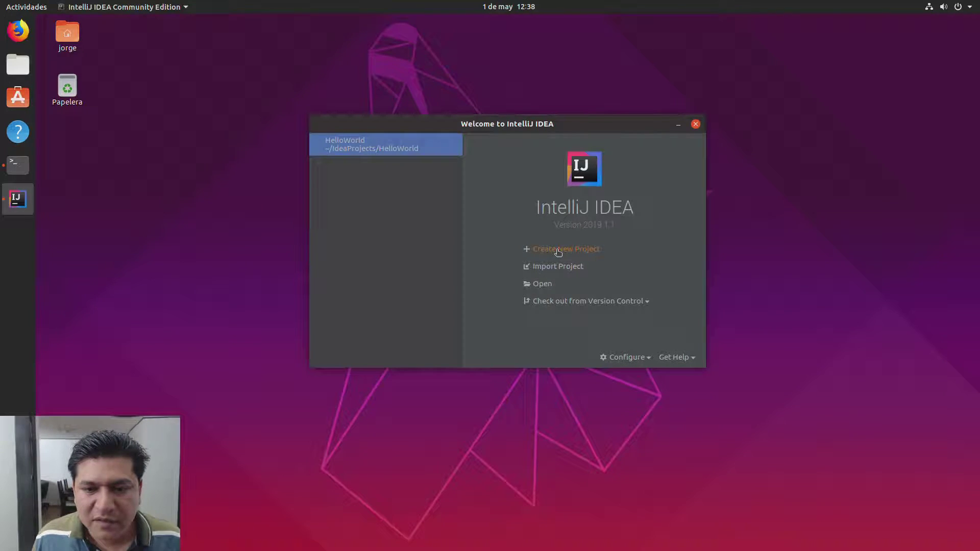
Step: Start a new project and add the jdk-12.0.1 folder as a JDK
click(557, 250)
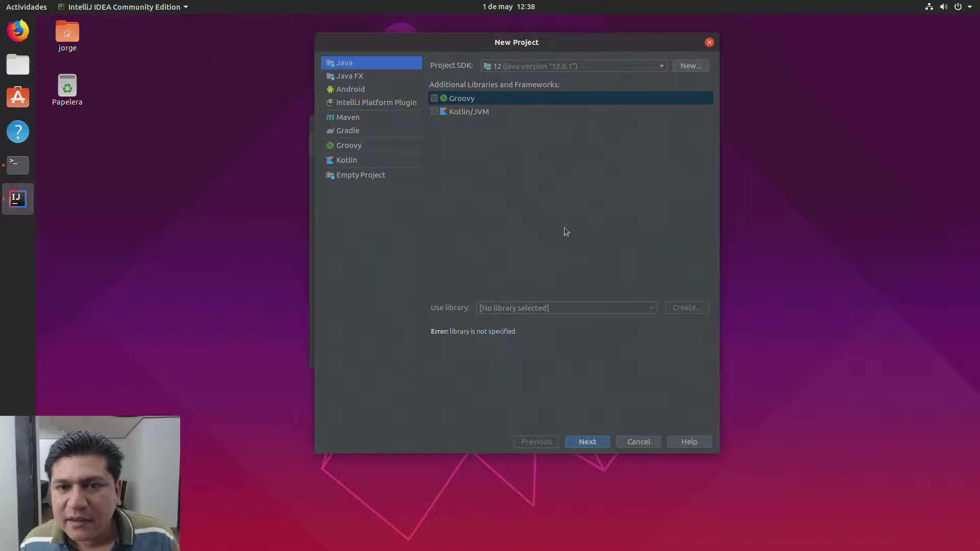
click(577, 65)
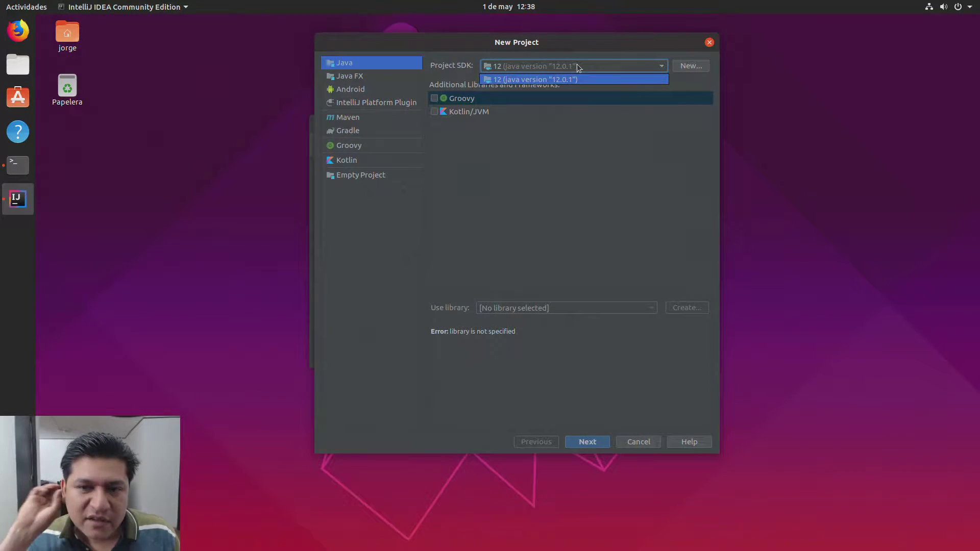
click(578, 67)
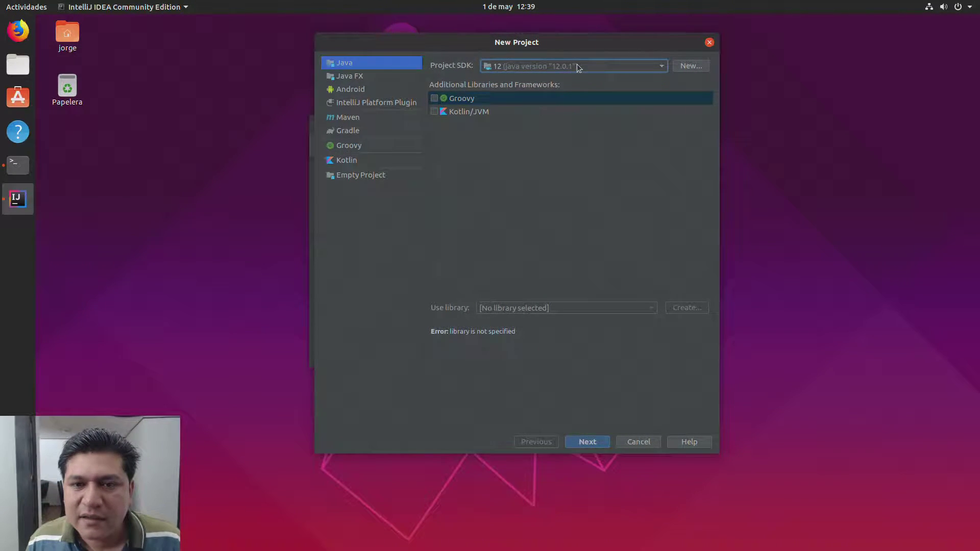
click(608, 67)
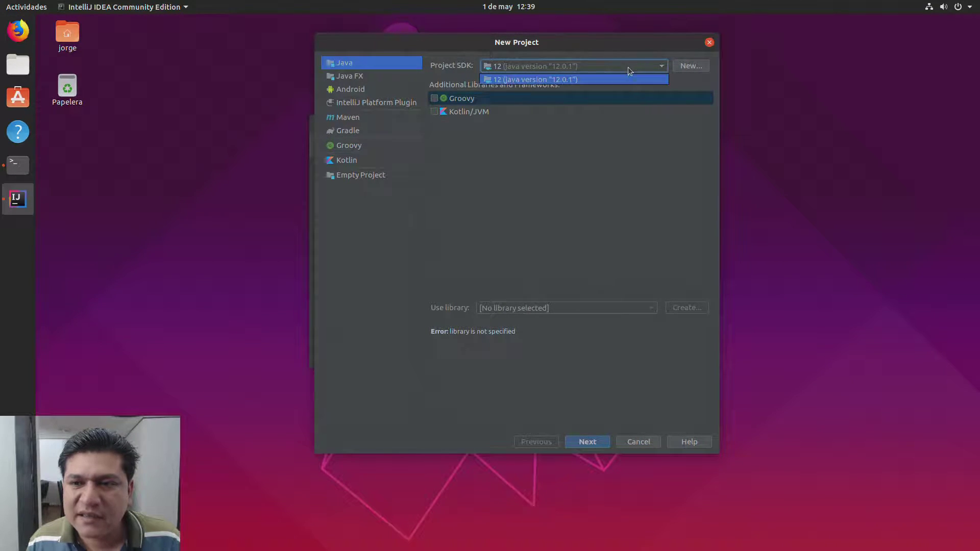
click(680, 68)
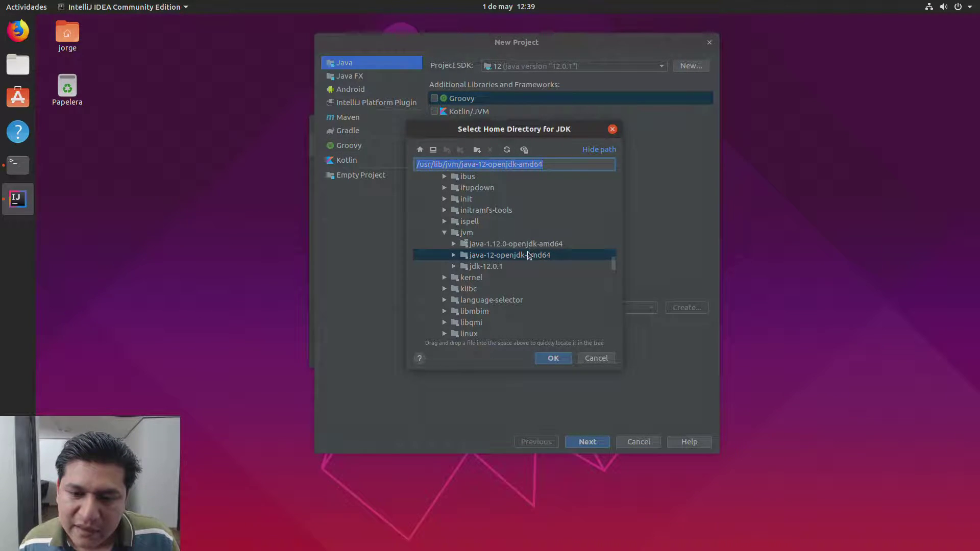
click(494, 268)
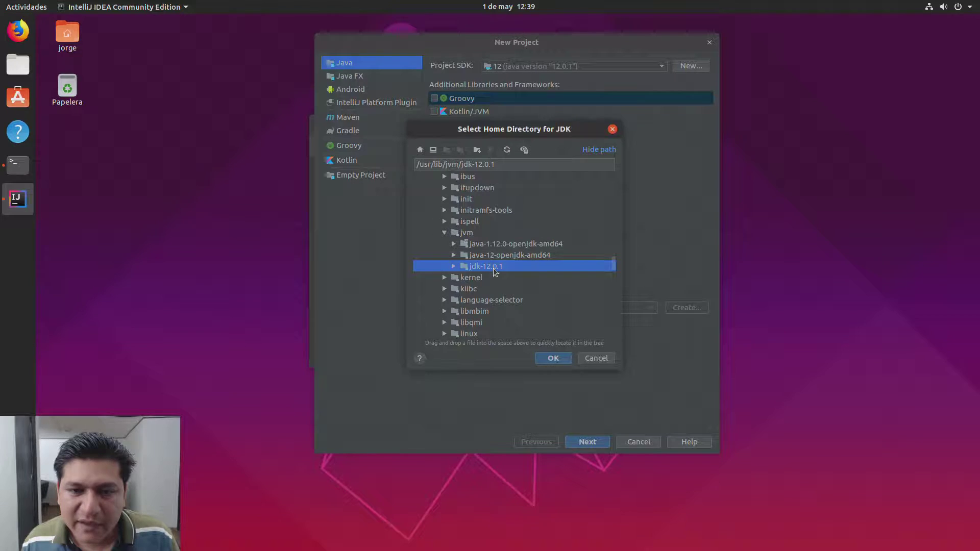
click(553, 358)
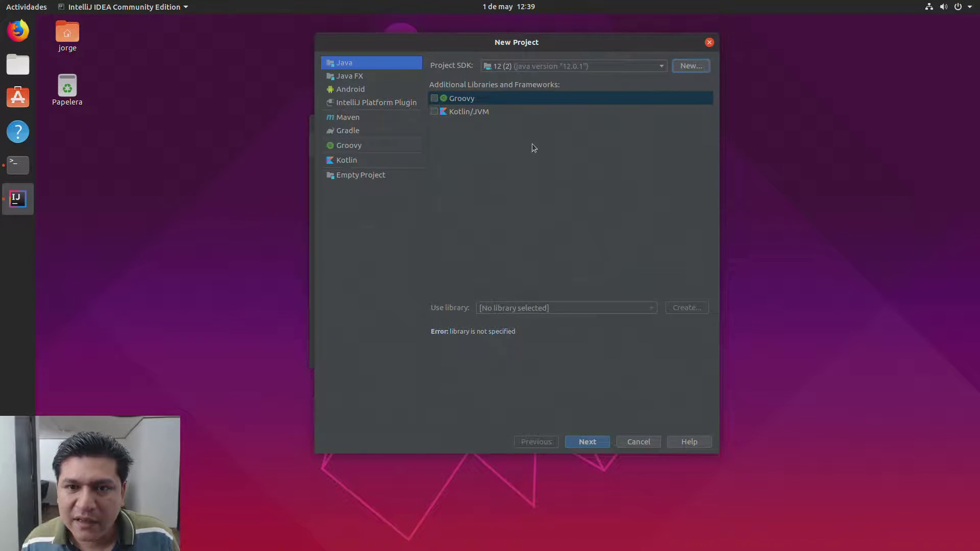
Step: Add the java-12-openjdk-amd64 folder as a JDK and select Java 12.0.1 as project SDK
click(541, 69)
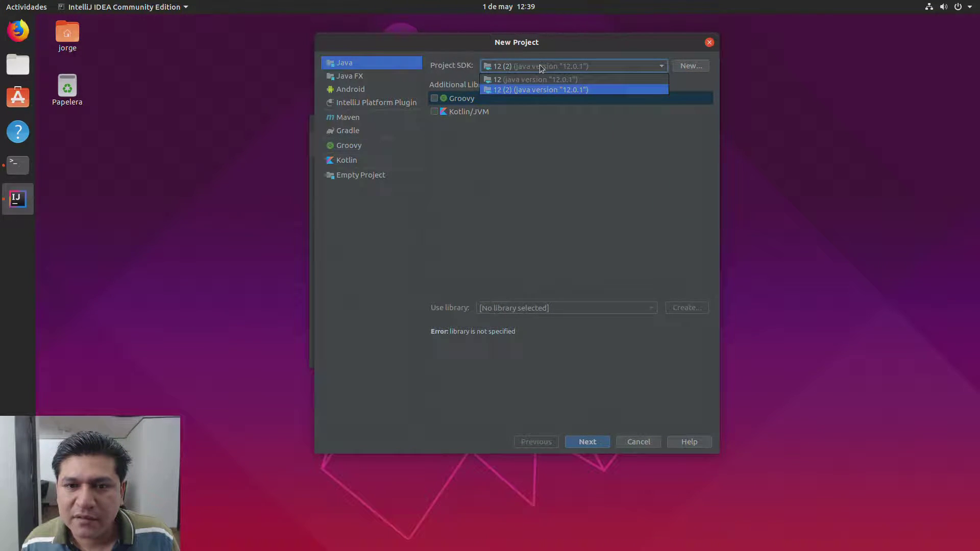
click(551, 69)
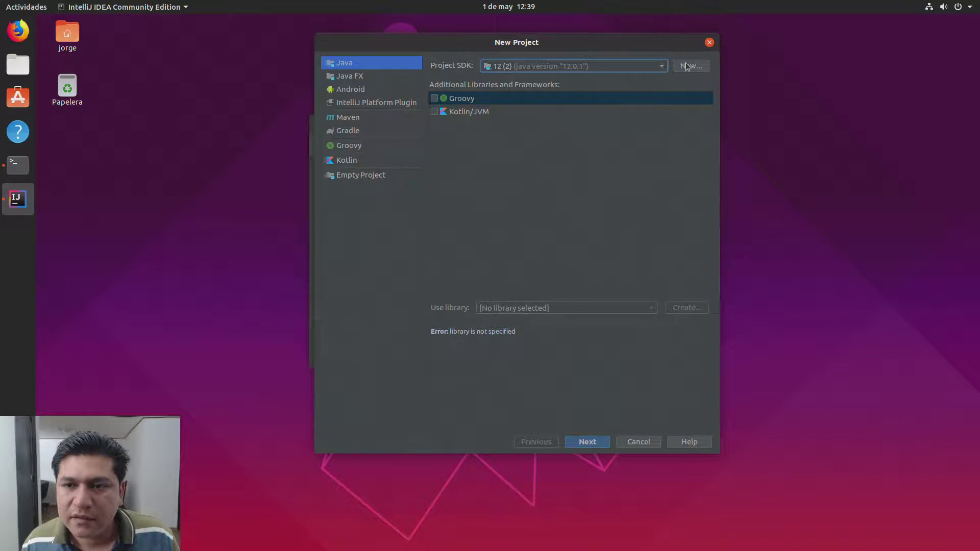
click(690, 65)
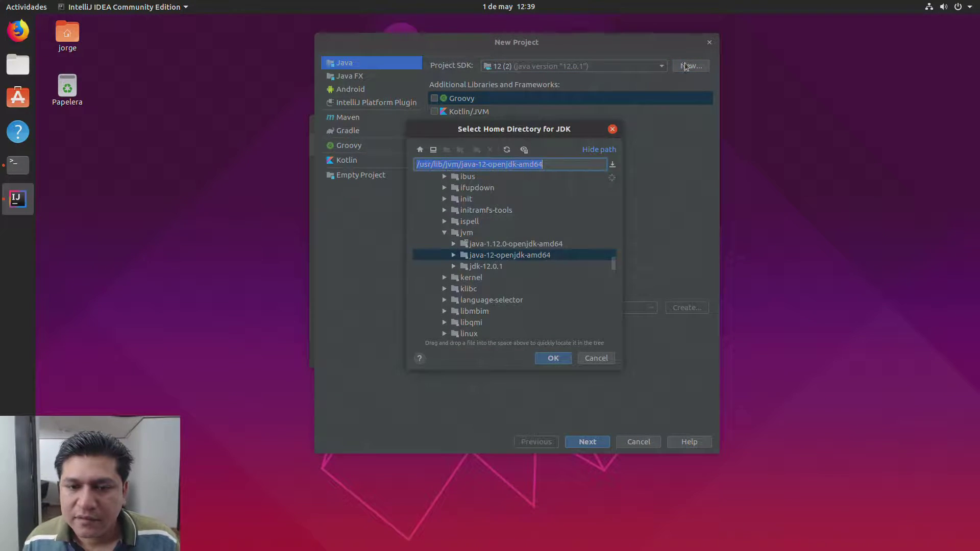
click(516, 258)
click(543, 359)
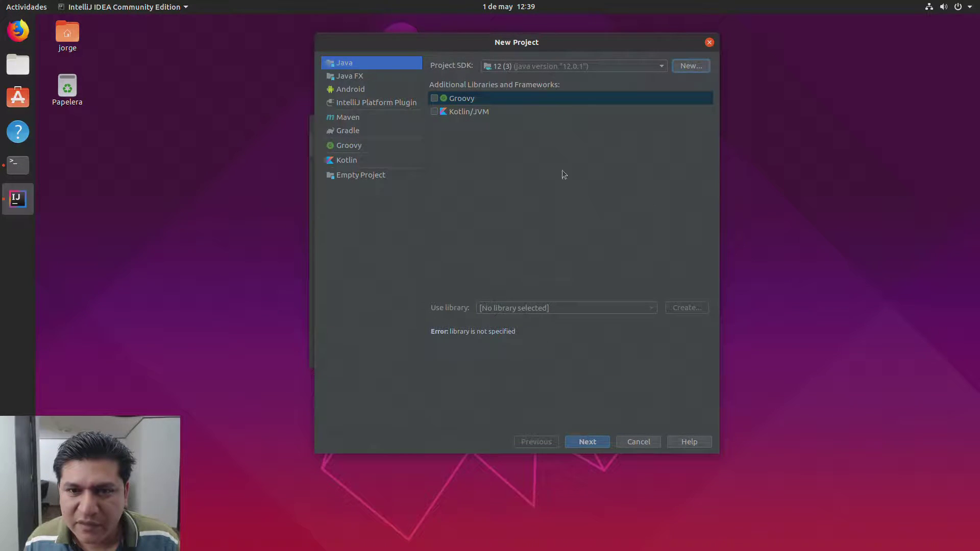
click(549, 69)
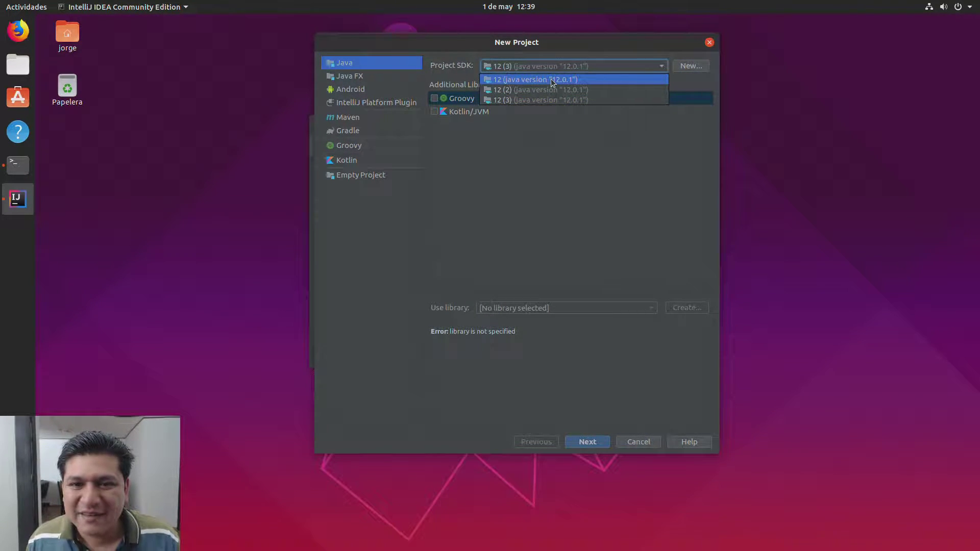
click(552, 80)
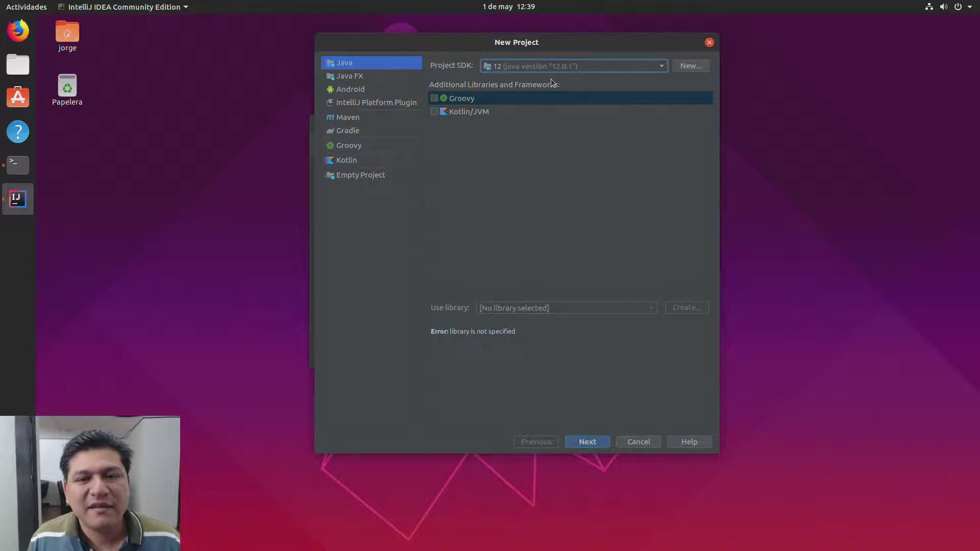
Step: Cancel the JDK folder browser and keep Java 12.0.1 as the project SDK
click(563, 68)
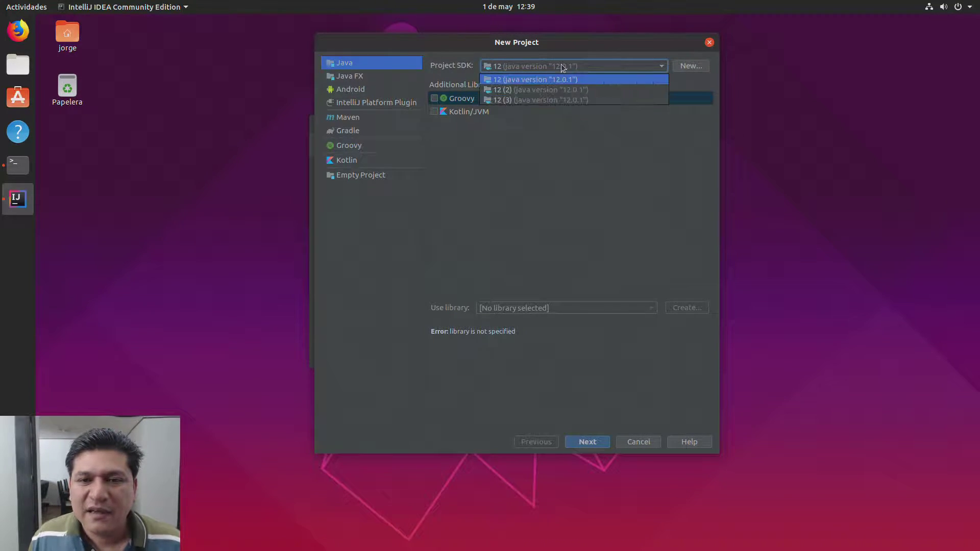
click(563, 68)
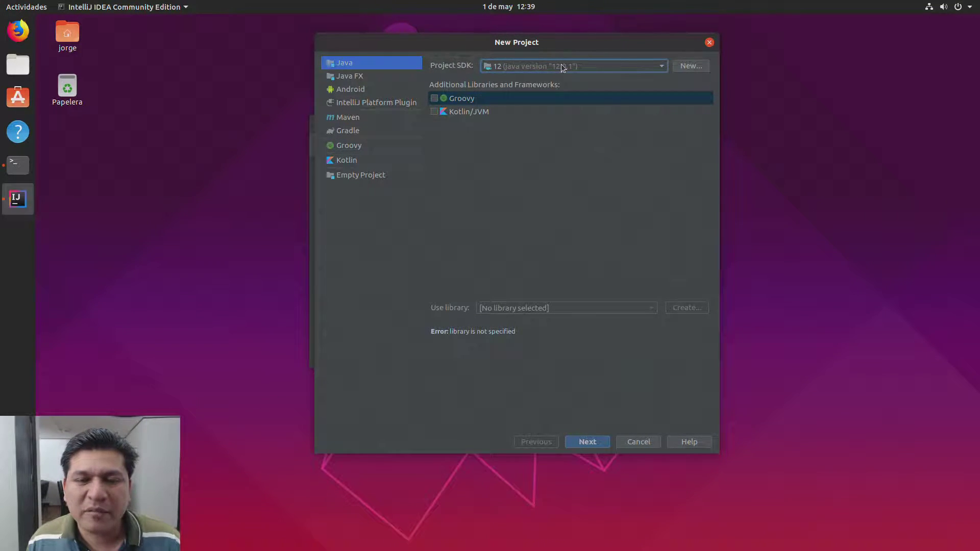
click(682, 67)
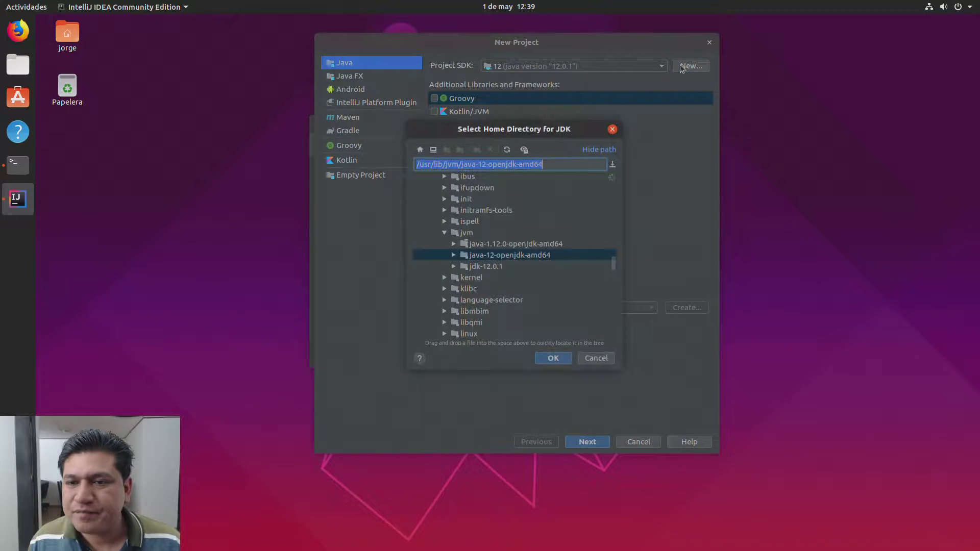
click(594, 359)
click(505, 69)
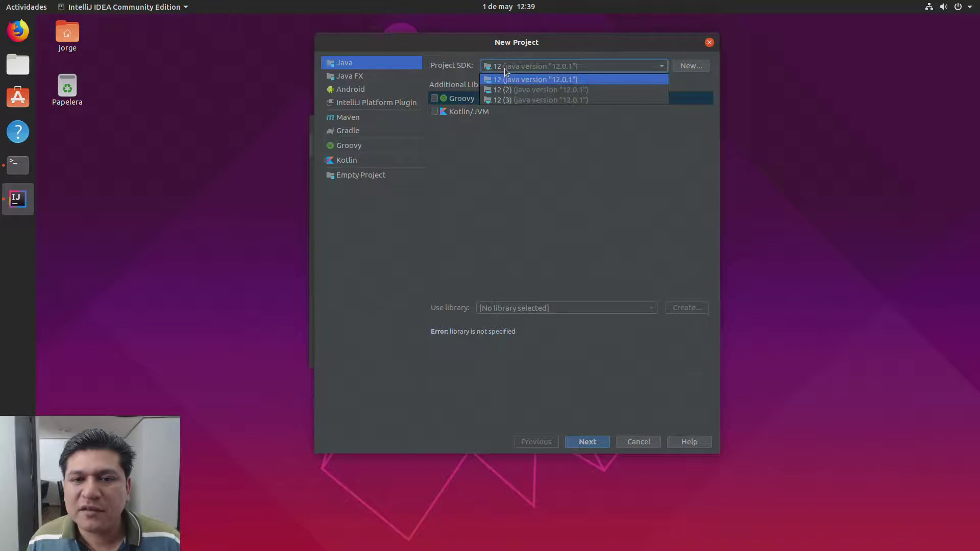
click(519, 81)
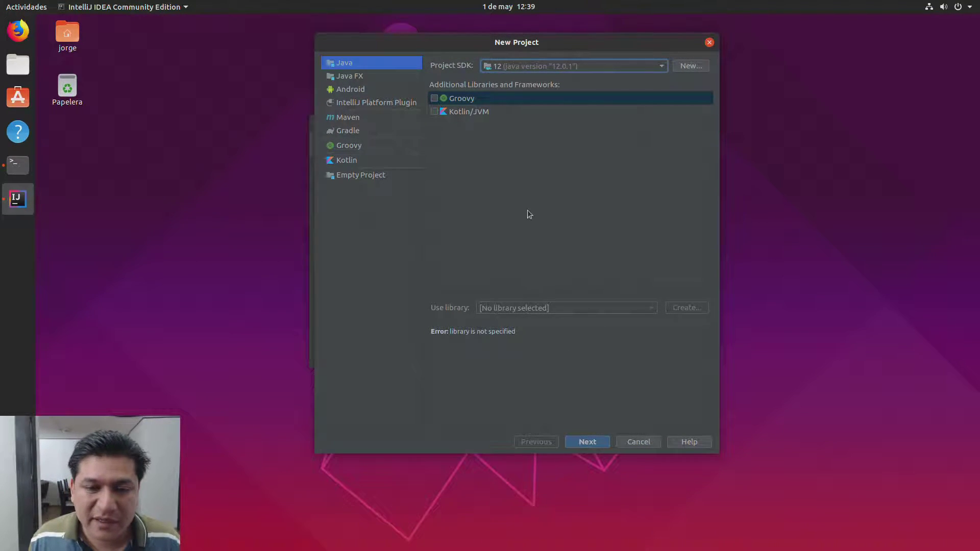
click(569, 164)
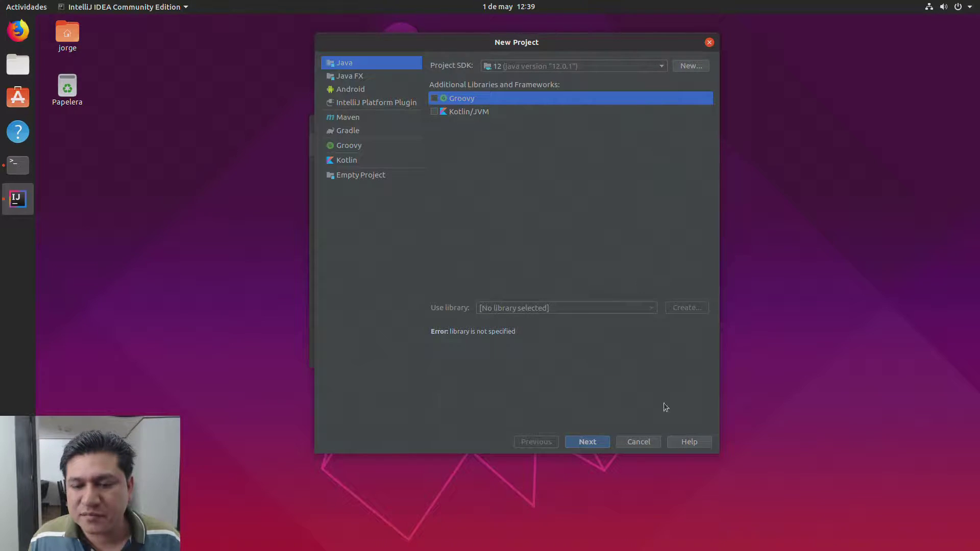
Step: Cancel the wizard, open the recent HelloWorld project and run it to print Hello World!
click(637, 442)
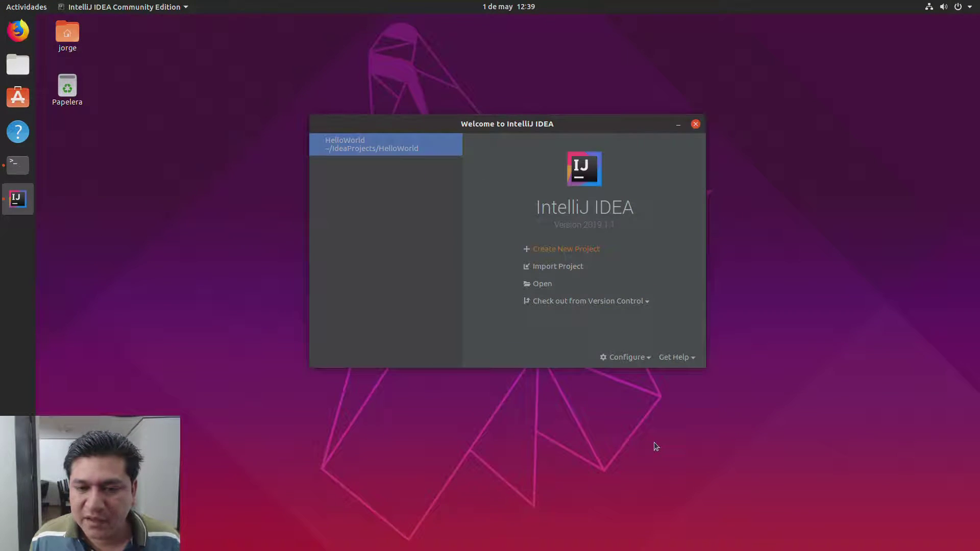
click(372, 149)
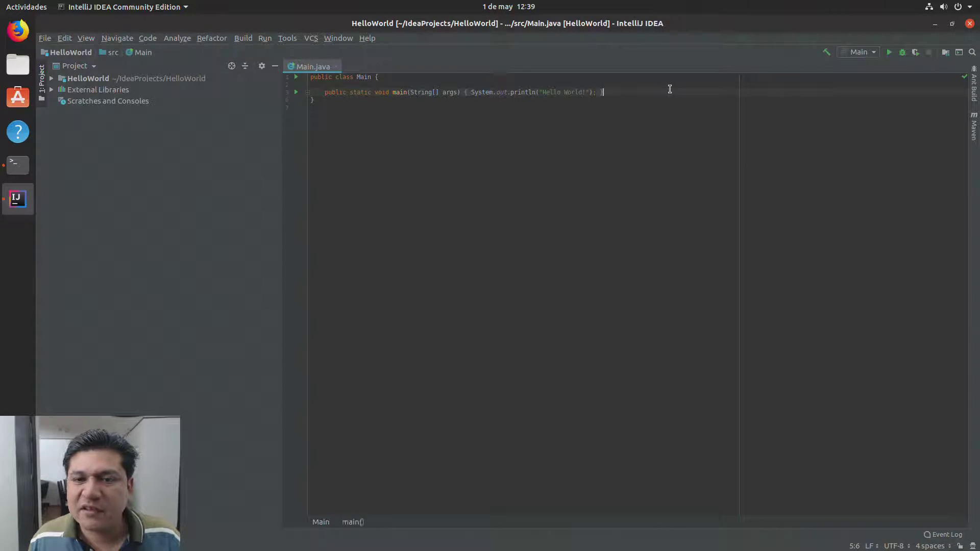
click(889, 53)
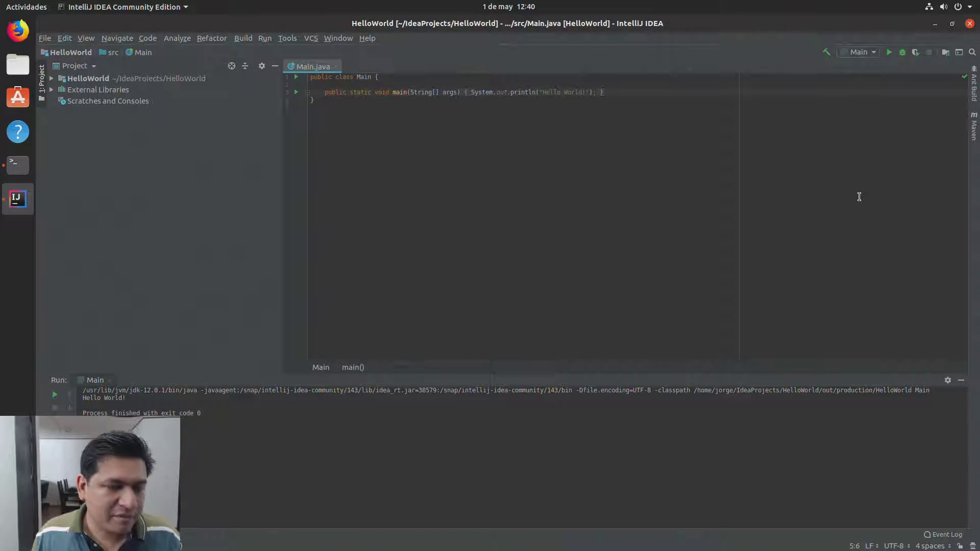
Step: Close the IntelliJ IDEA window and the terminal window
click(969, 23)
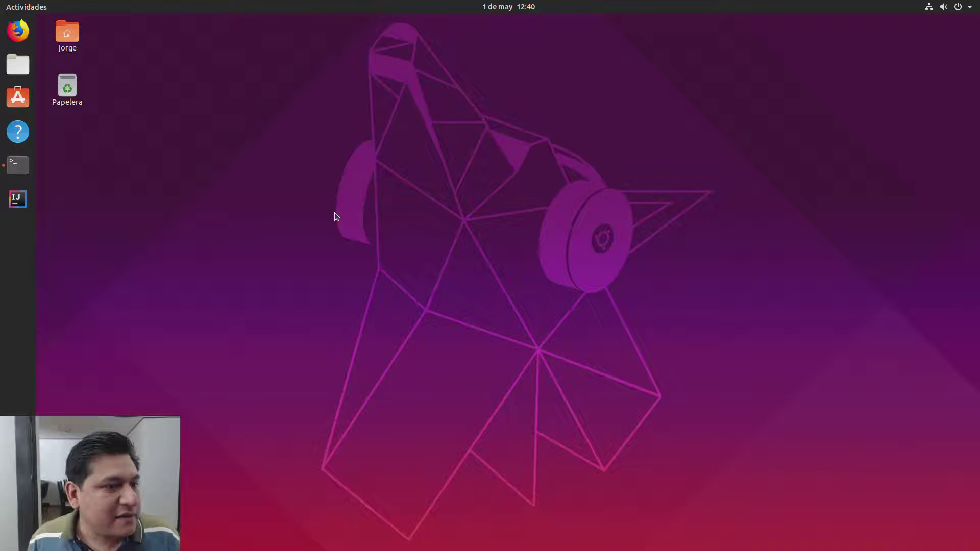
click(17, 164)
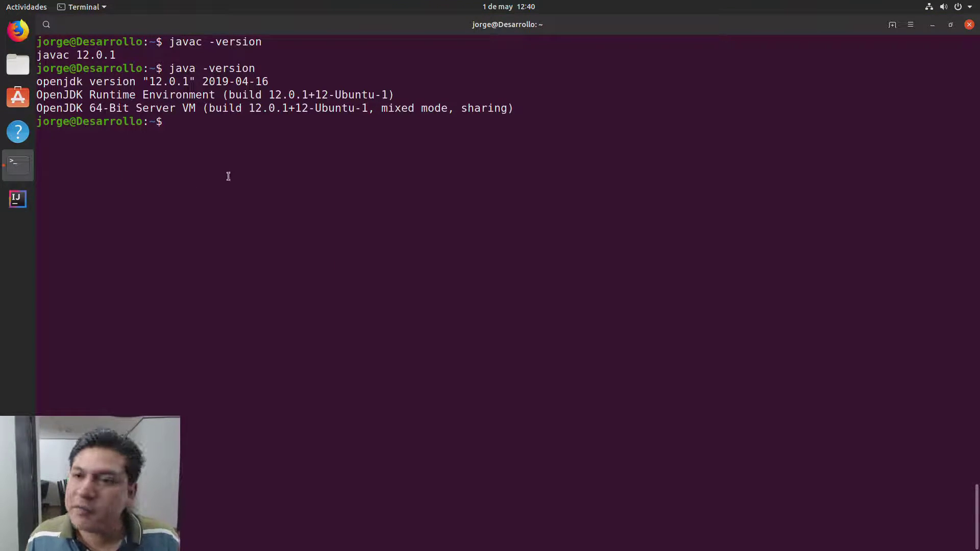
click(969, 24)
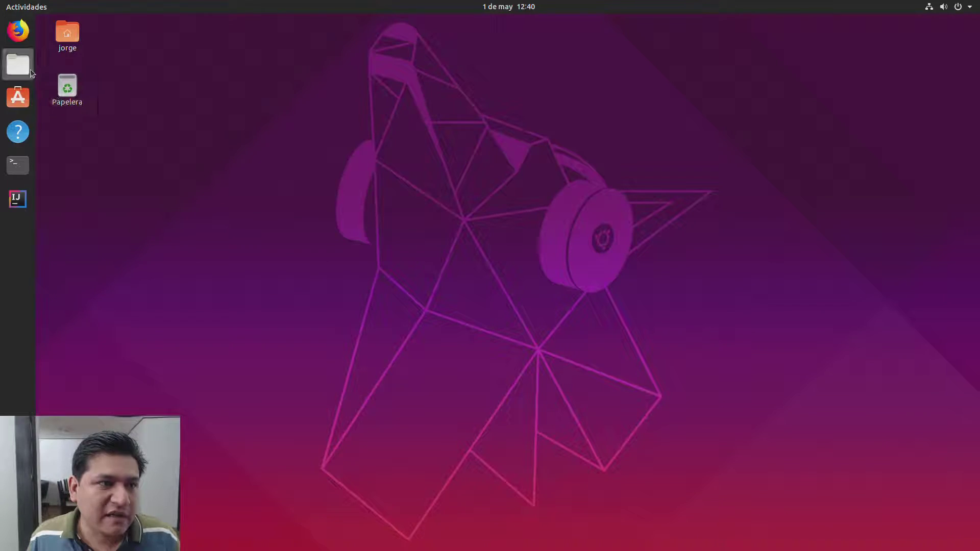
Step: Open Ubuntu Software, then pin Visual Studio Code to the dock favourites via a 'vis' search
click(21, 98)
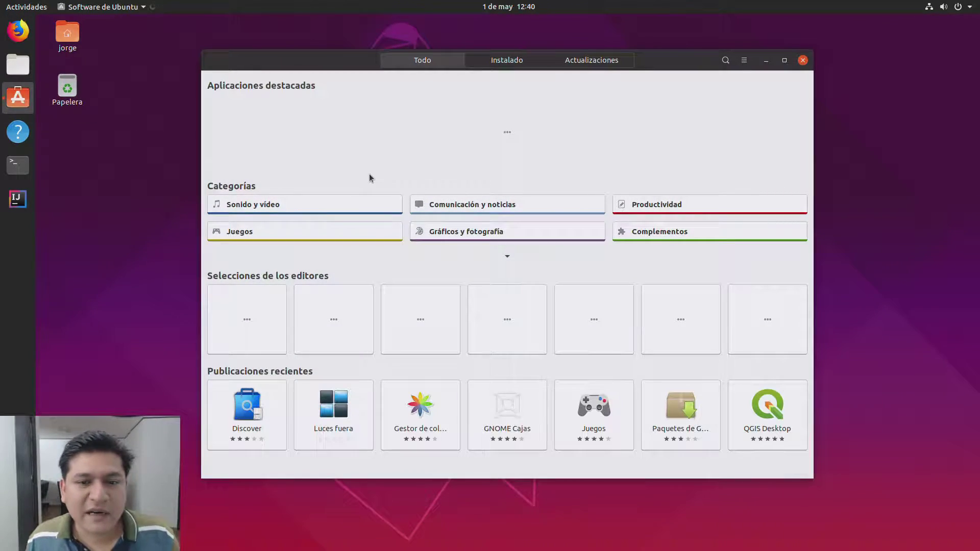
click(784, 61)
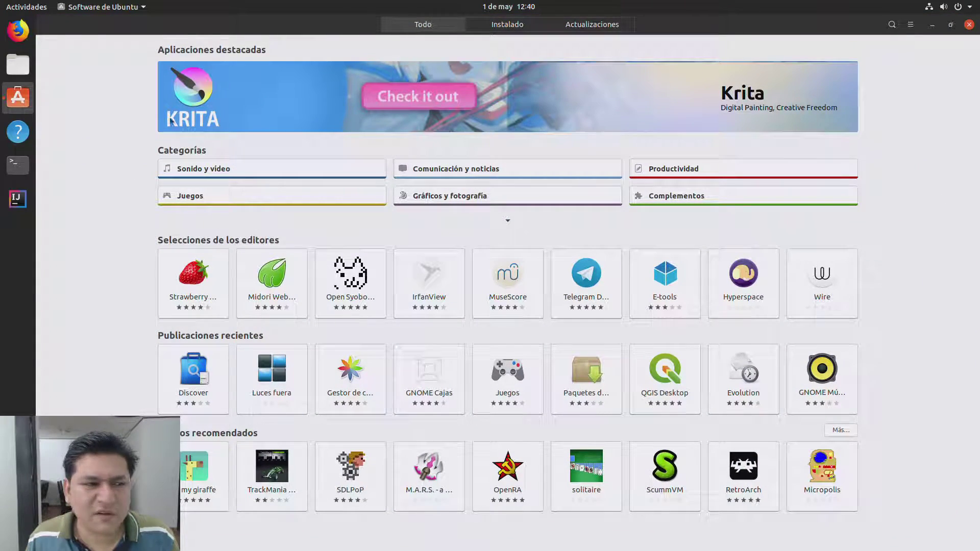
key(super)
text(vi)
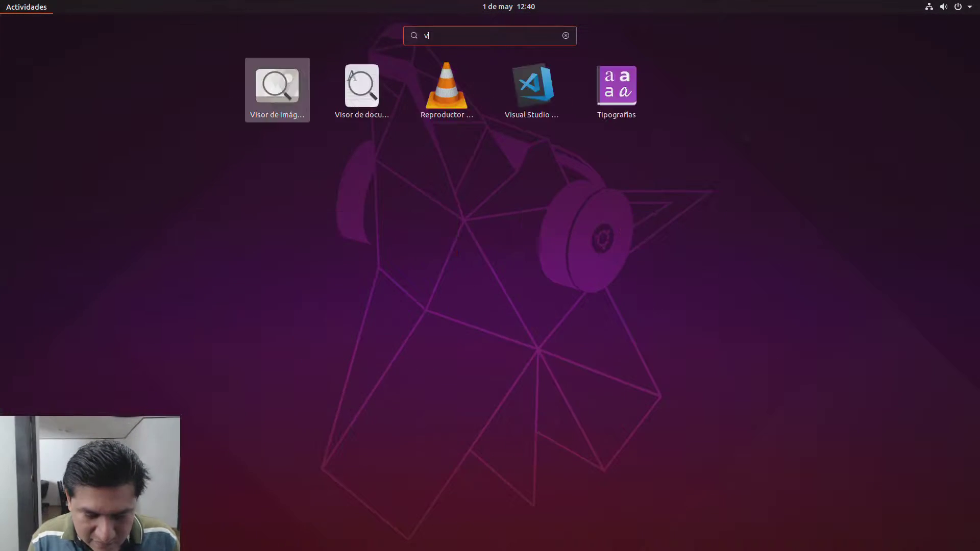
text(s)
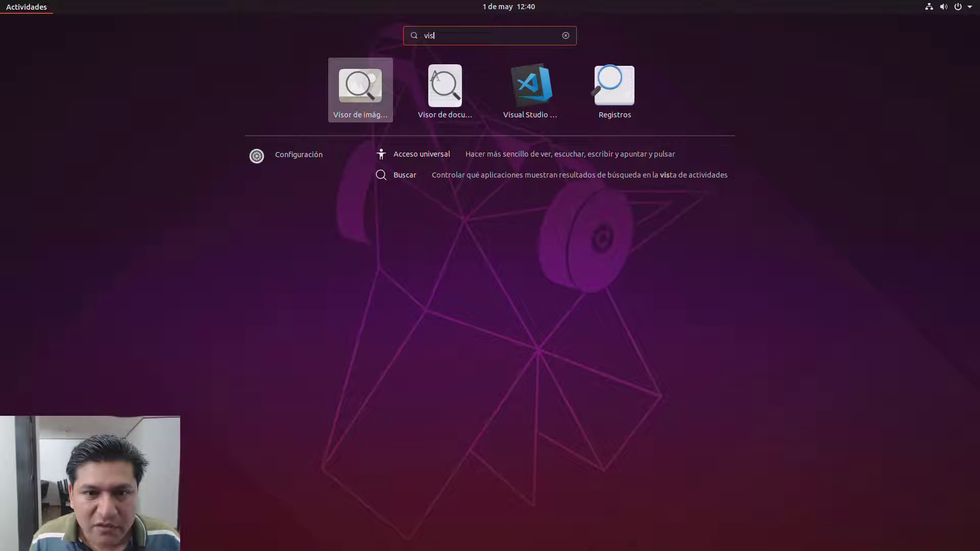
right_click(537, 92)
click(617, 105)
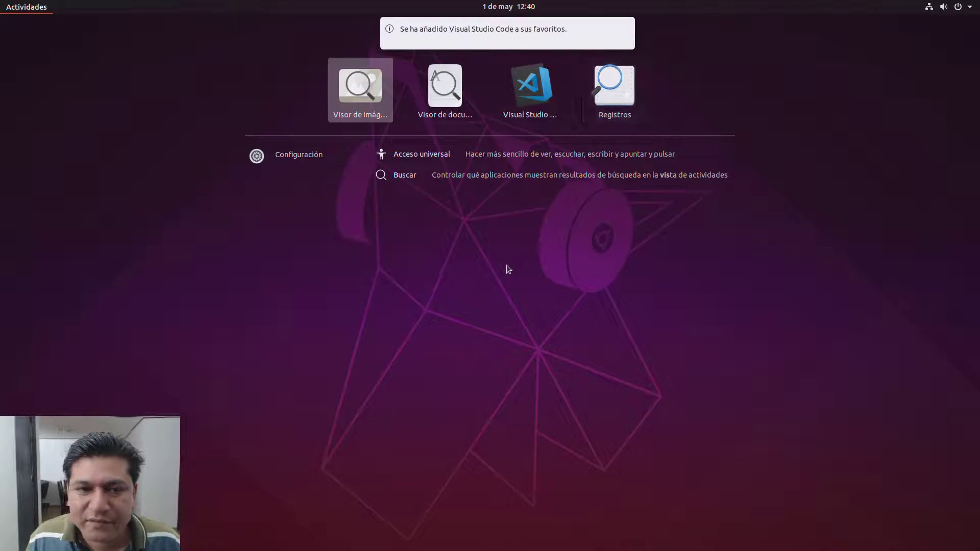
key(Escape)
key(Escape)
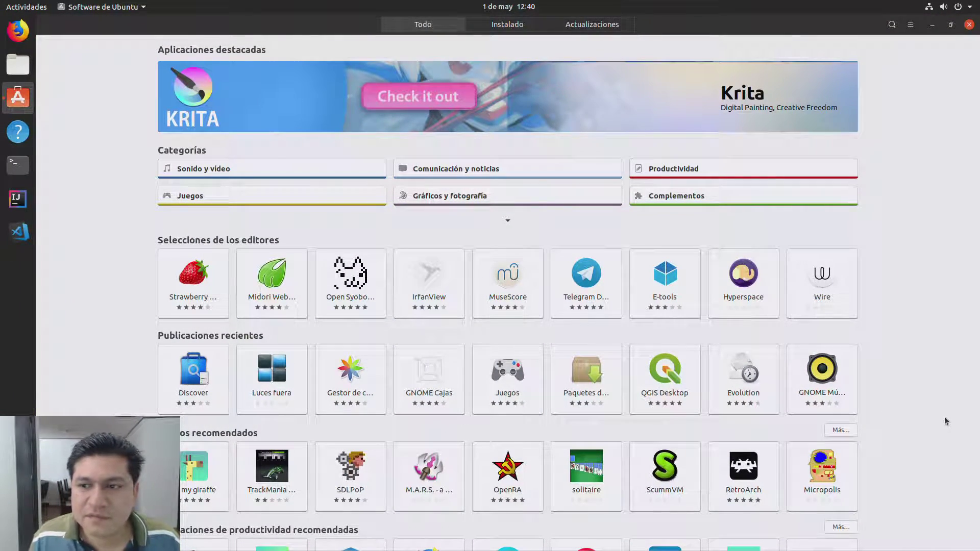
Step: Search the web for 'helloworld java' in Firefox
click(18, 233)
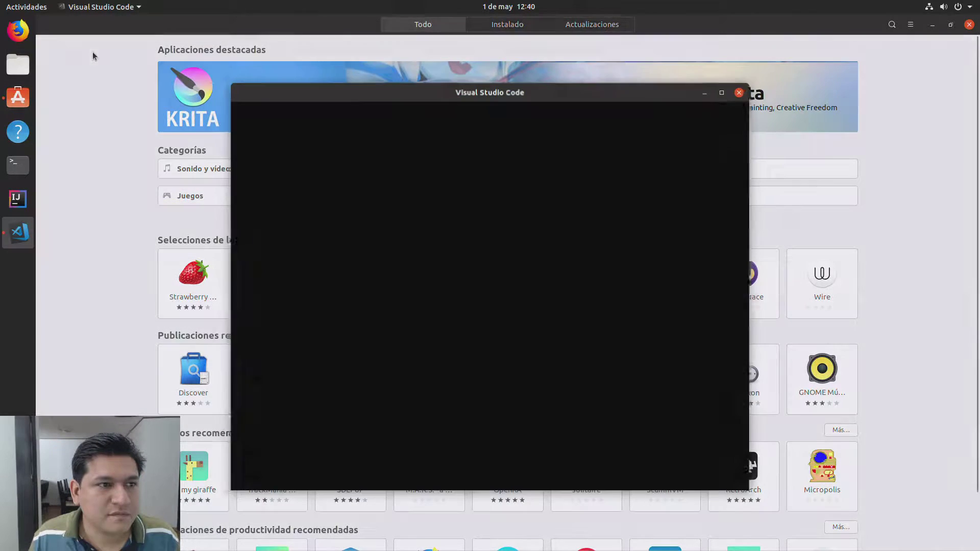
click(12, 31)
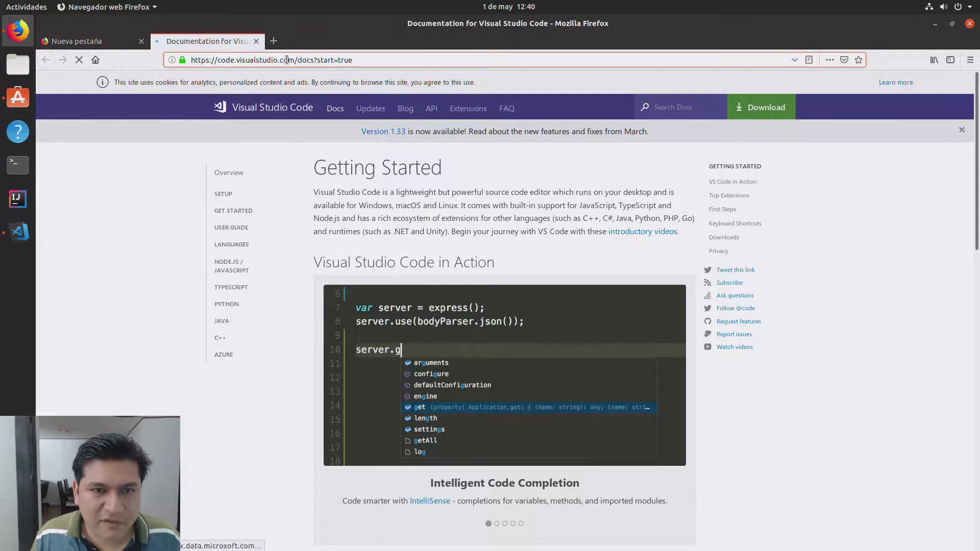
click(287, 60)
text(hell)
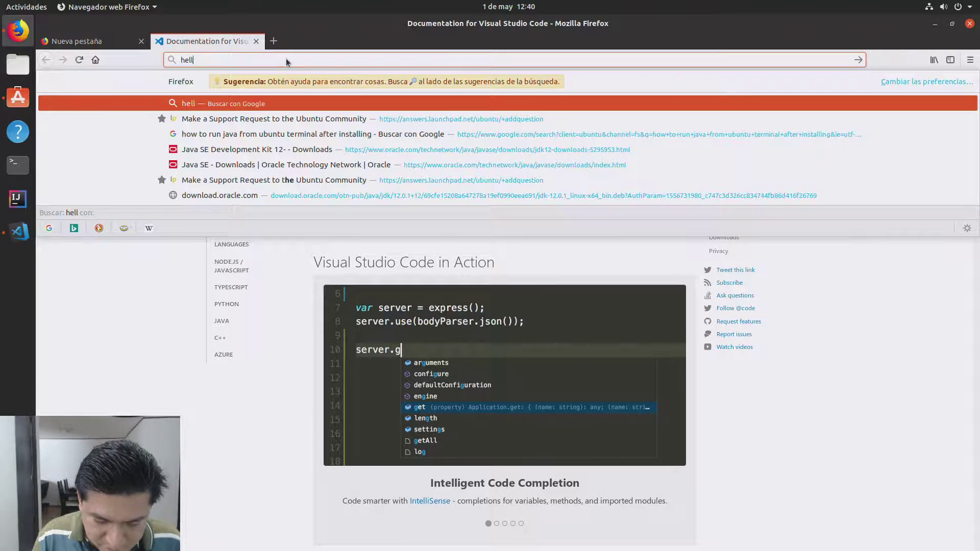
text(oworld java)
key(Return)
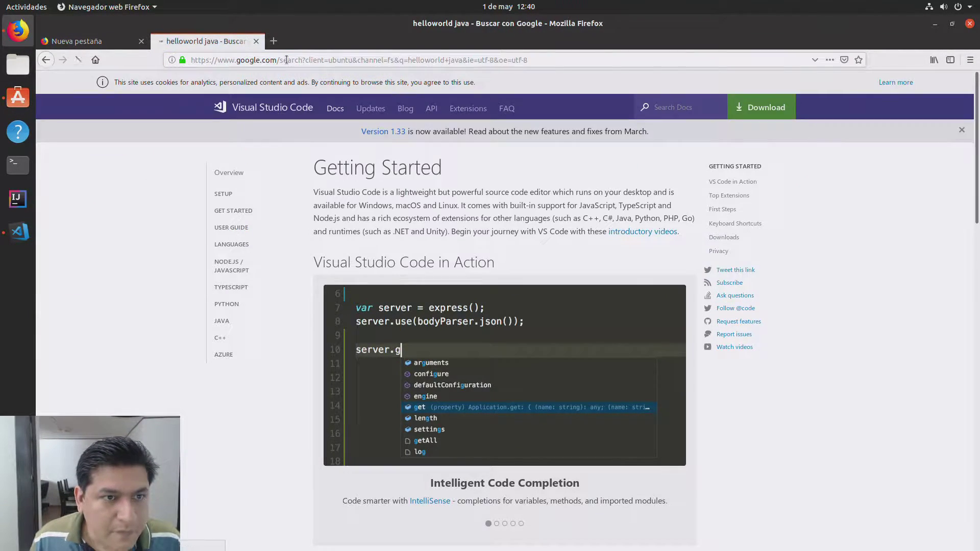
Step: Open the Princeton HelloWorld.java page and select its entire program code
click(232, 165)
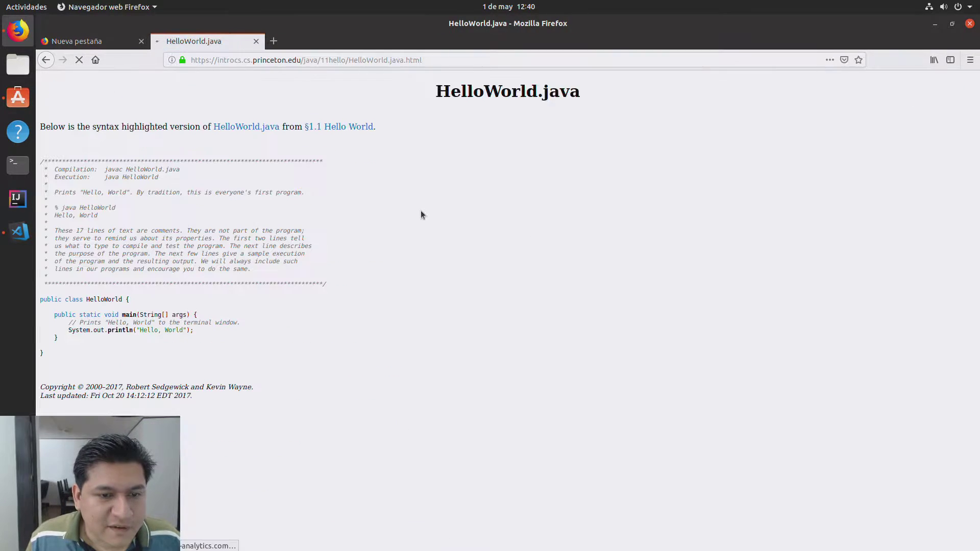
drag(43, 357, 7, 159)
key(ctrl+c)
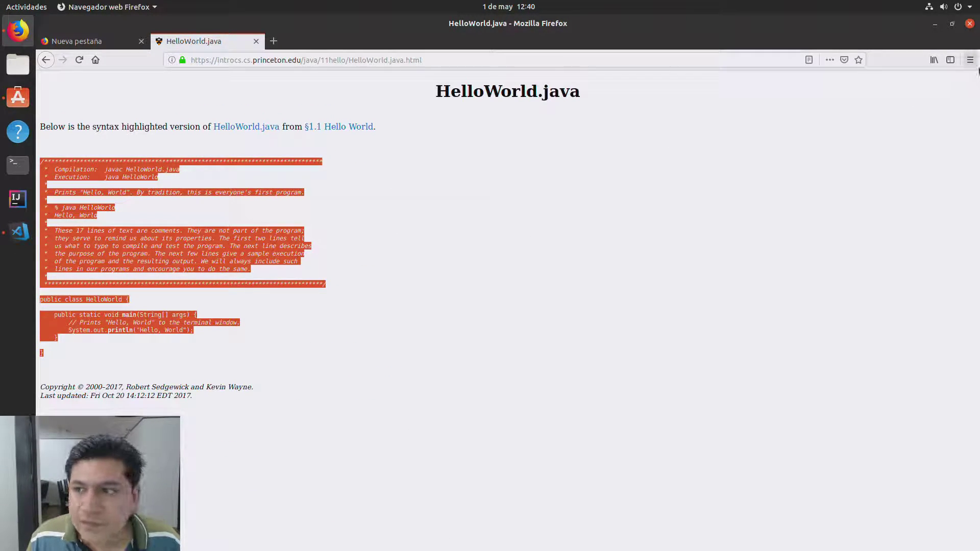
click(18, 232)
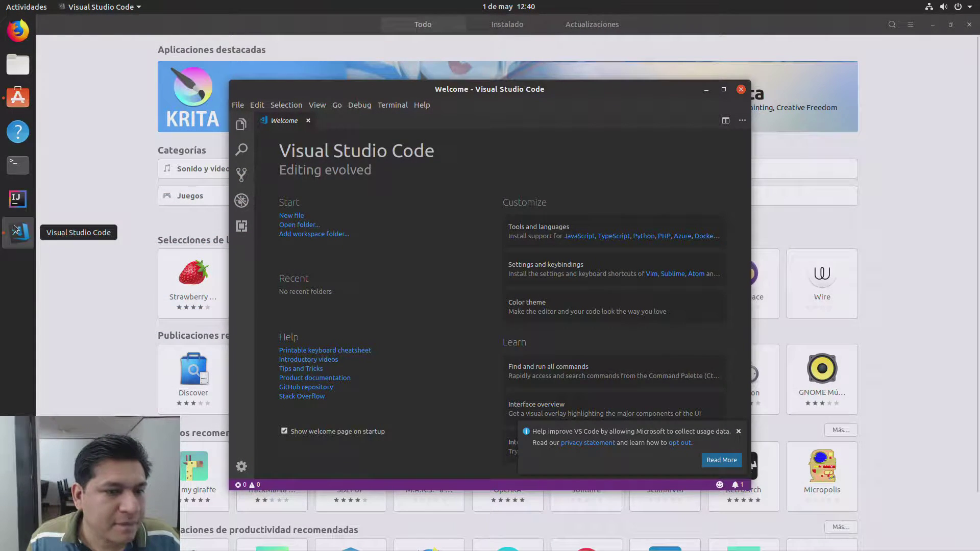
Step: Create a new untitled file in VS Code and paste the HelloWorld program into it
click(308, 121)
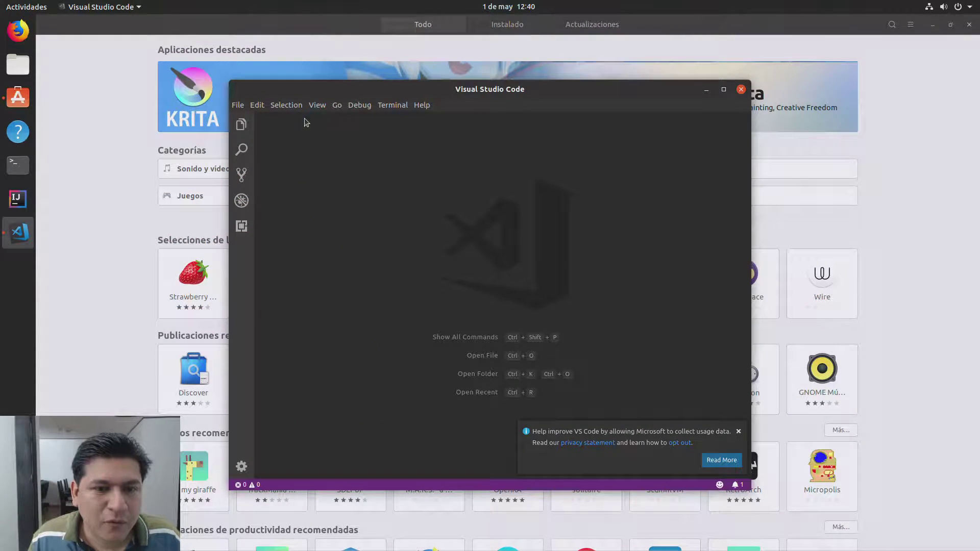
click(241, 124)
click(251, 105)
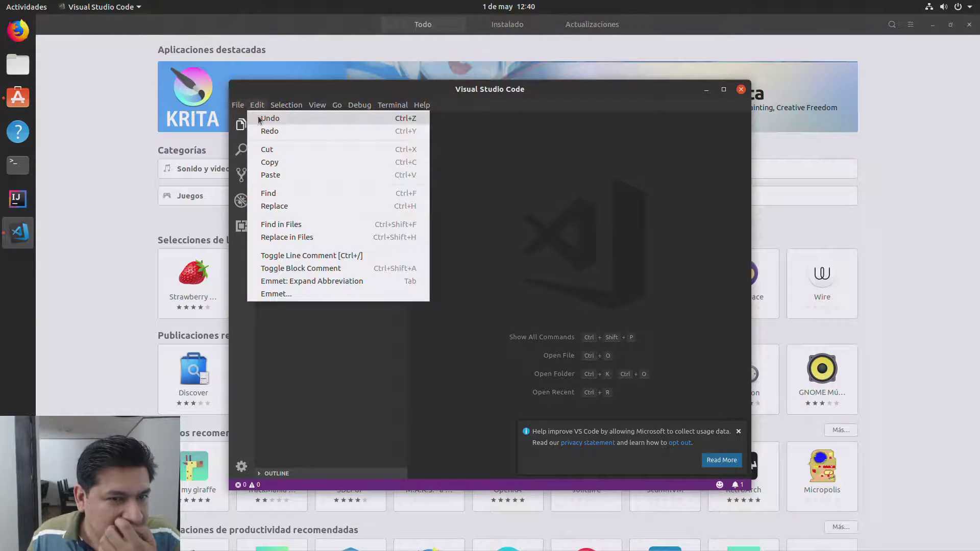
click(255, 118)
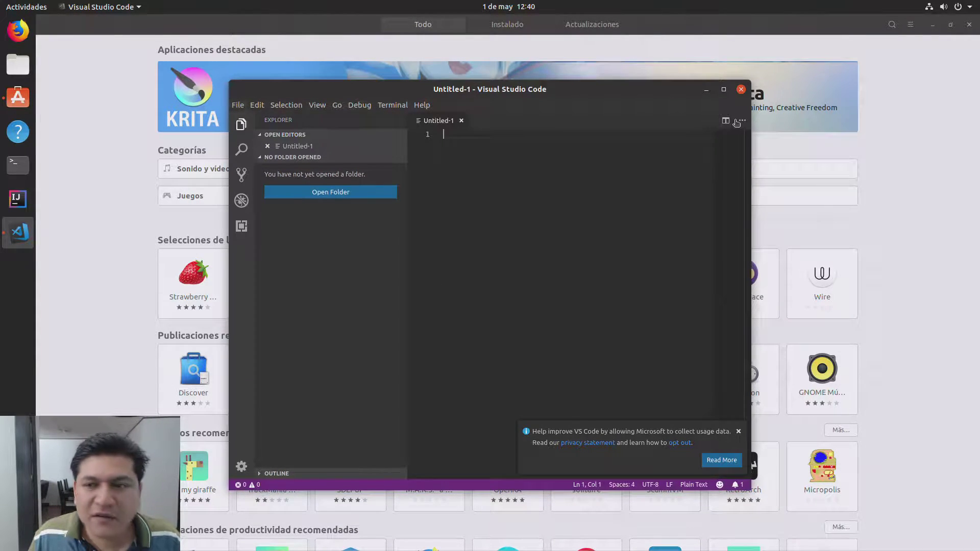
click(723, 89)
key(ctrl+v)
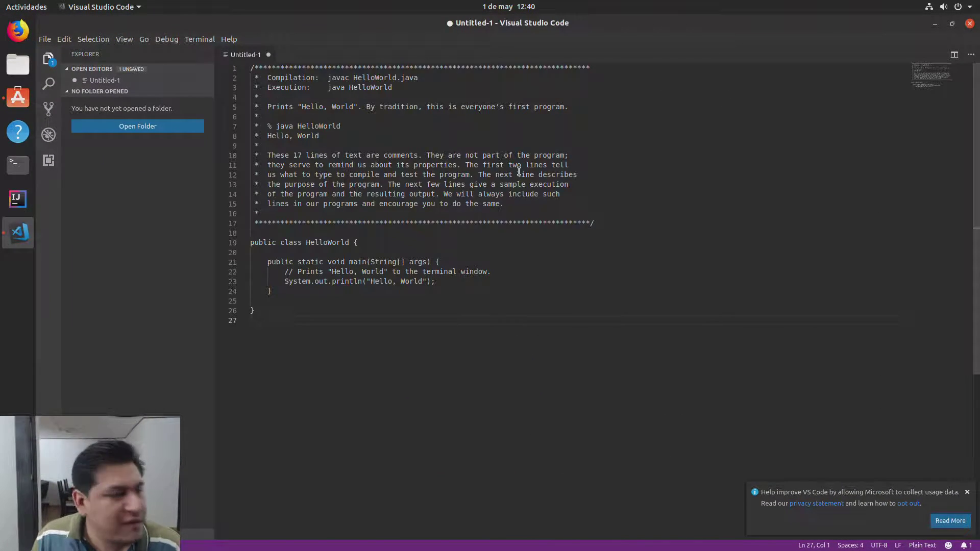
Step: Save the file as HelloWorld.java in the Documentos folder
key(ctrl+s)
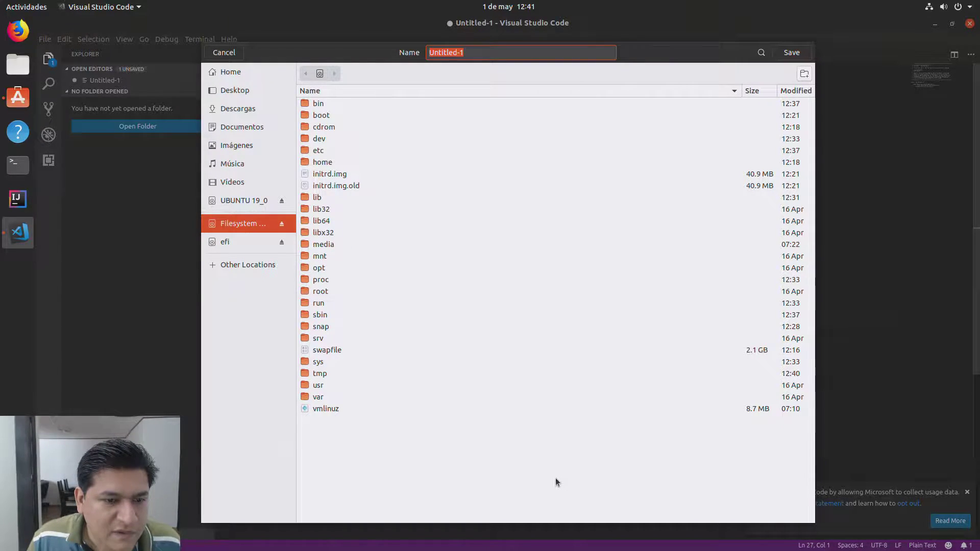
click(241, 127)
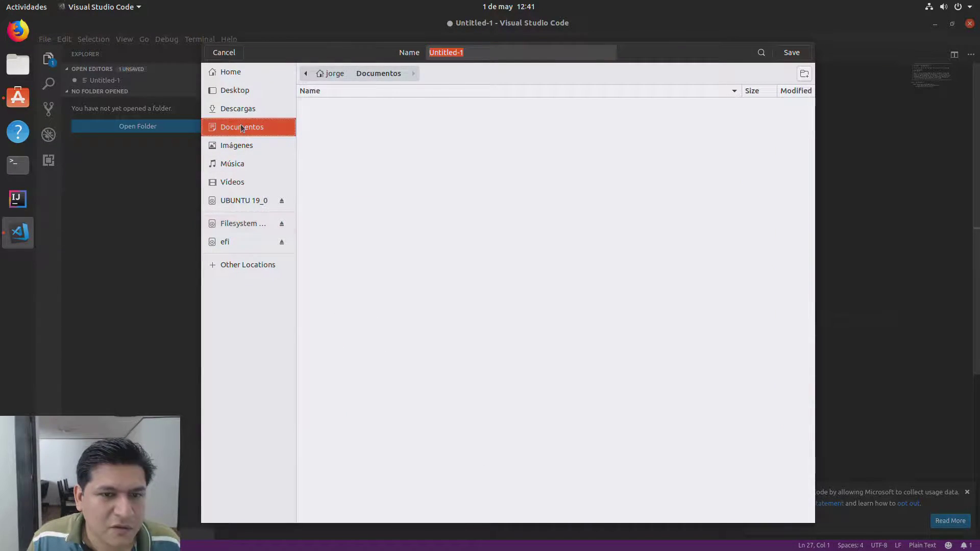
right_click(456, 141)
click(615, 159)
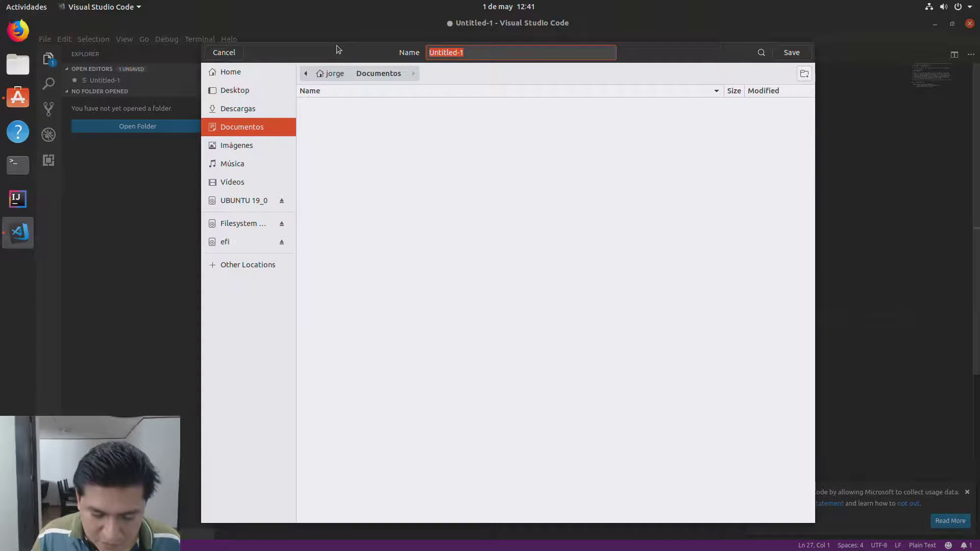
text(Hello)
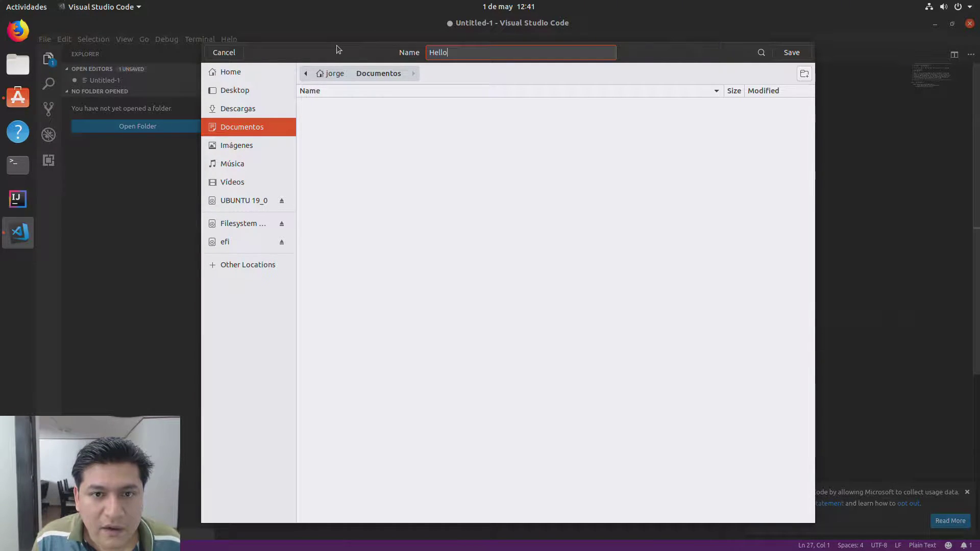
text(World)
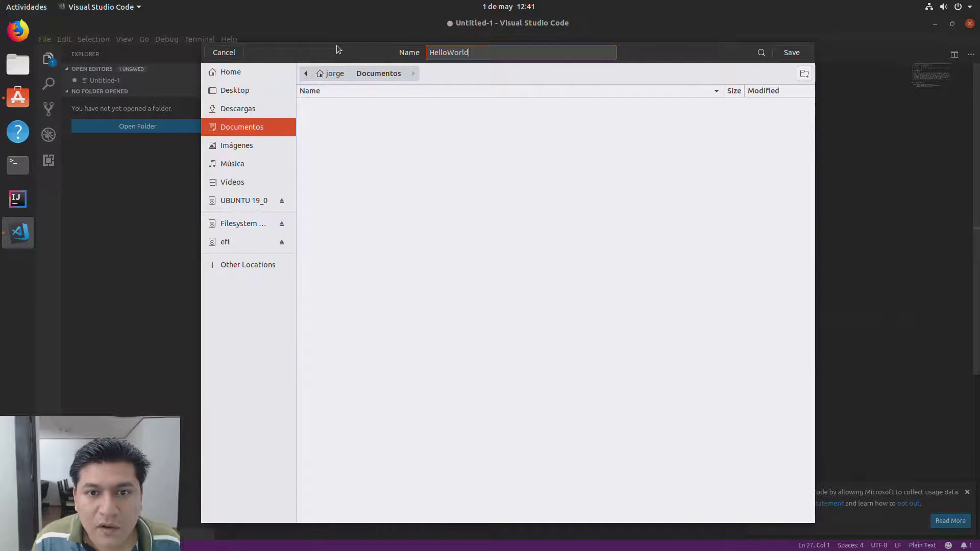
text(.java)
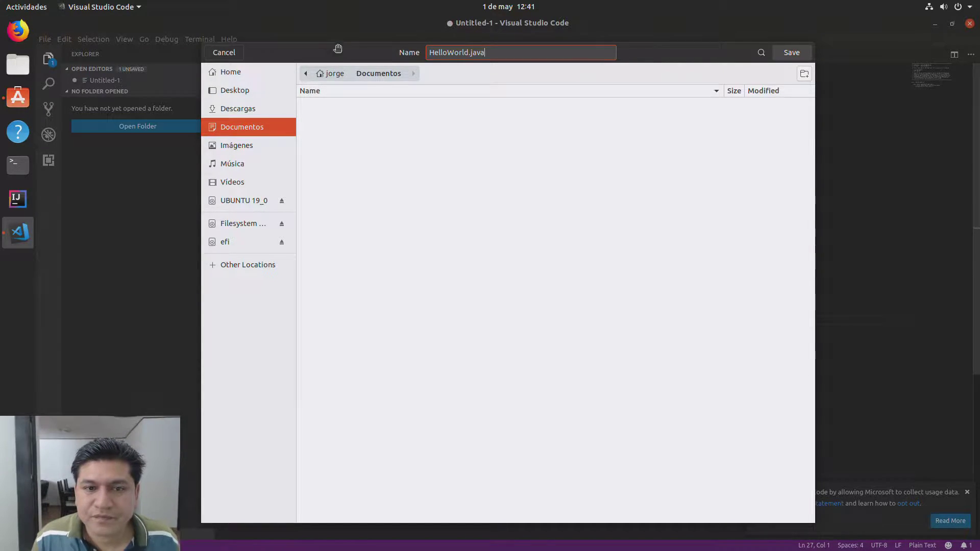
key(Return)
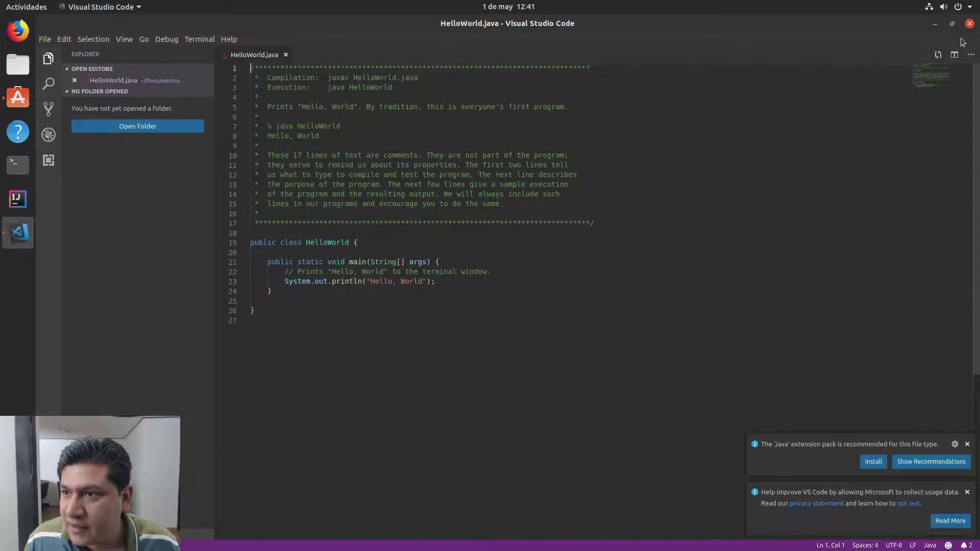
Step: Minimize VS Code, close Ubuntu Software, and open the Documentos folder in Files
click(935, 23)
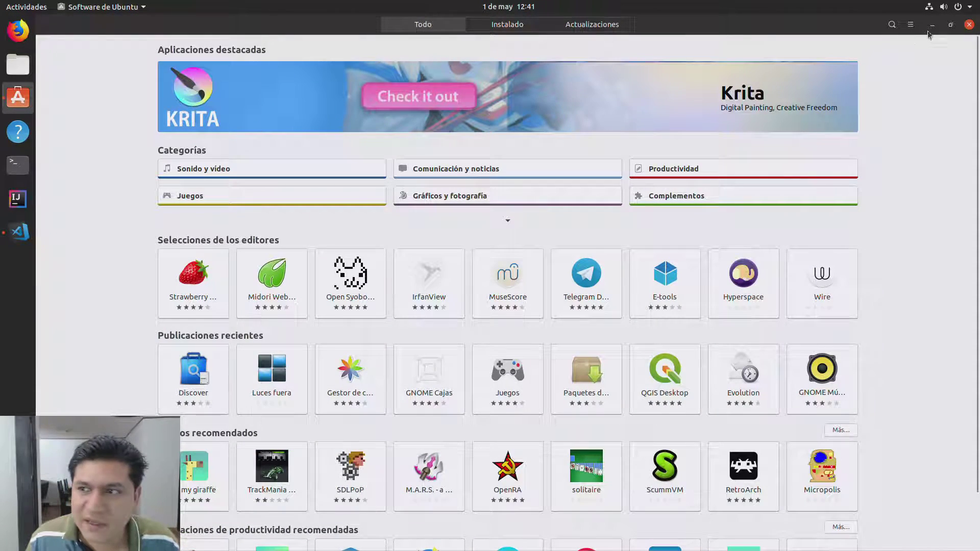
click(968, 24)
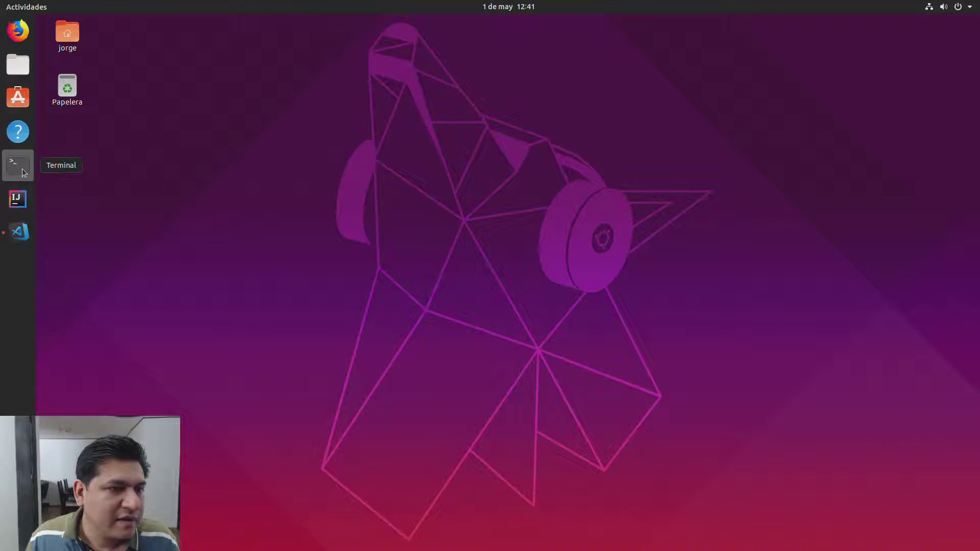
click(18, 65)
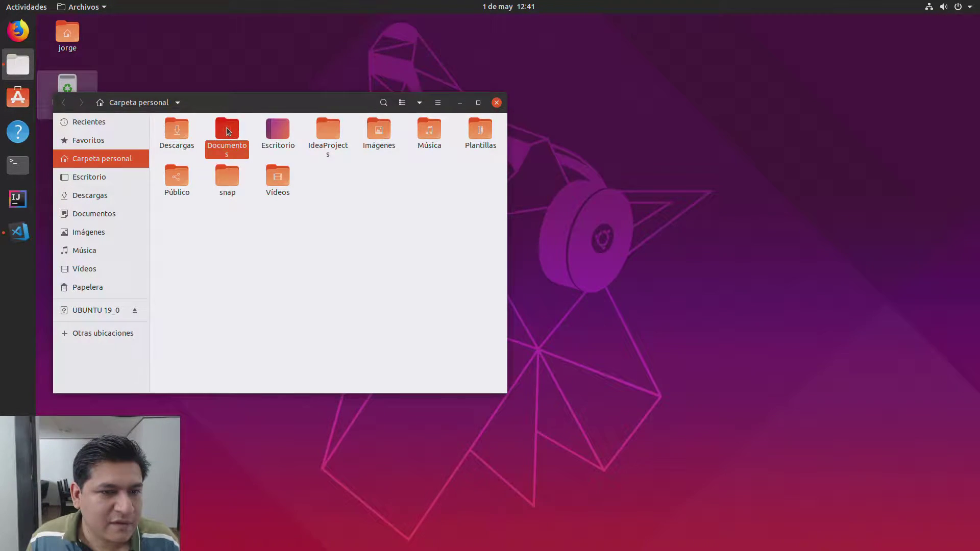
double_click(227, 130)
Step: Open a maximized terminal in the Documentos folder from the background context menu
click(195, 126)
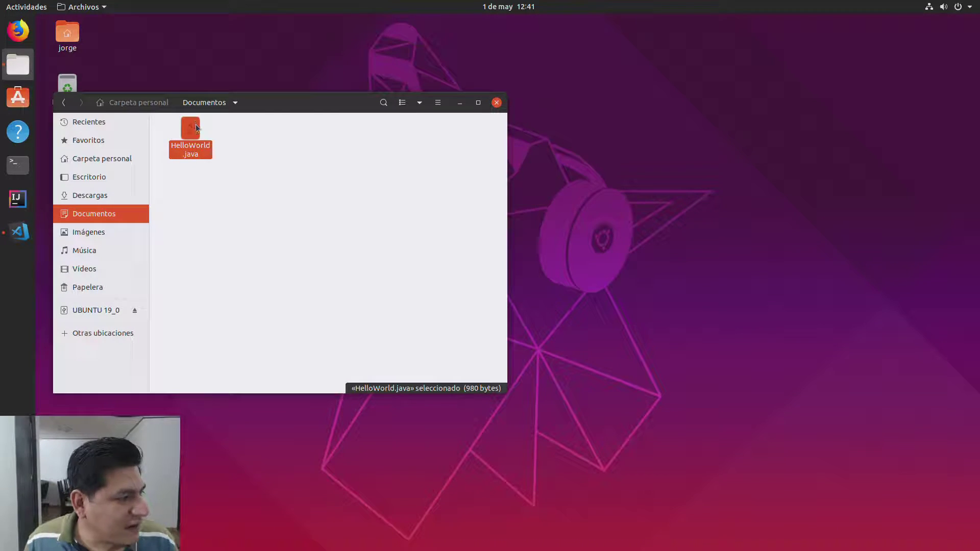
click(230, 156)
right_click(230, 159)
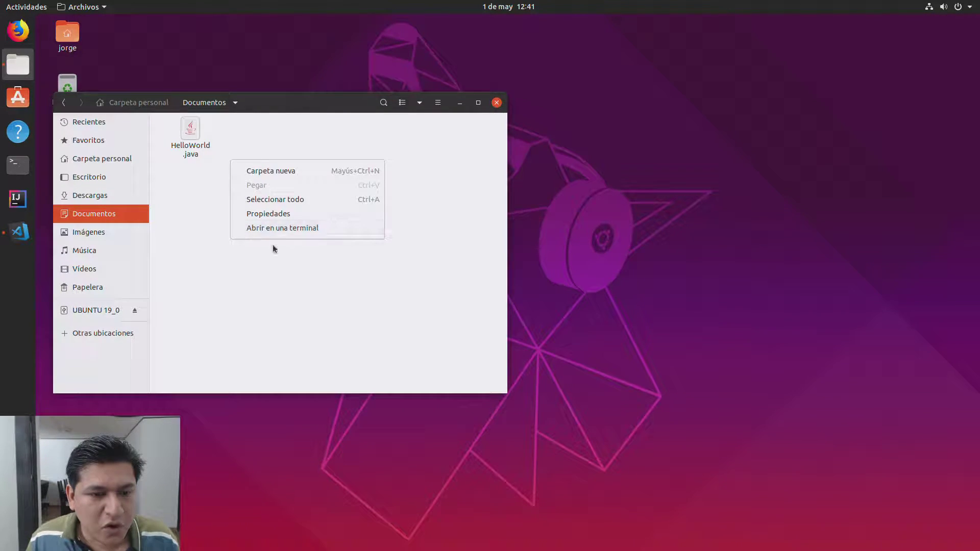
click(280, 230)
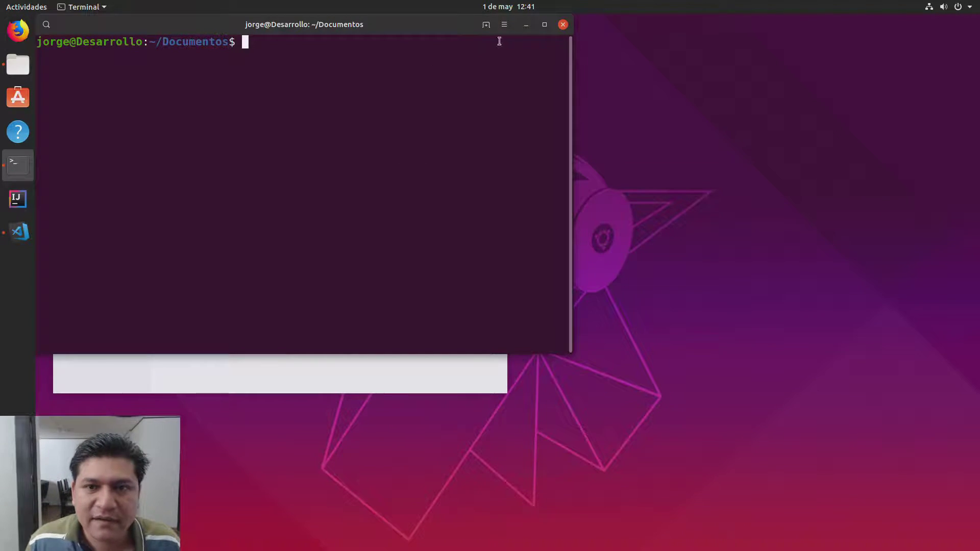
click(545, 25)
Step: List the Documentos folder with ls, showing HelloWorld.java
text(ls)
key(Return)
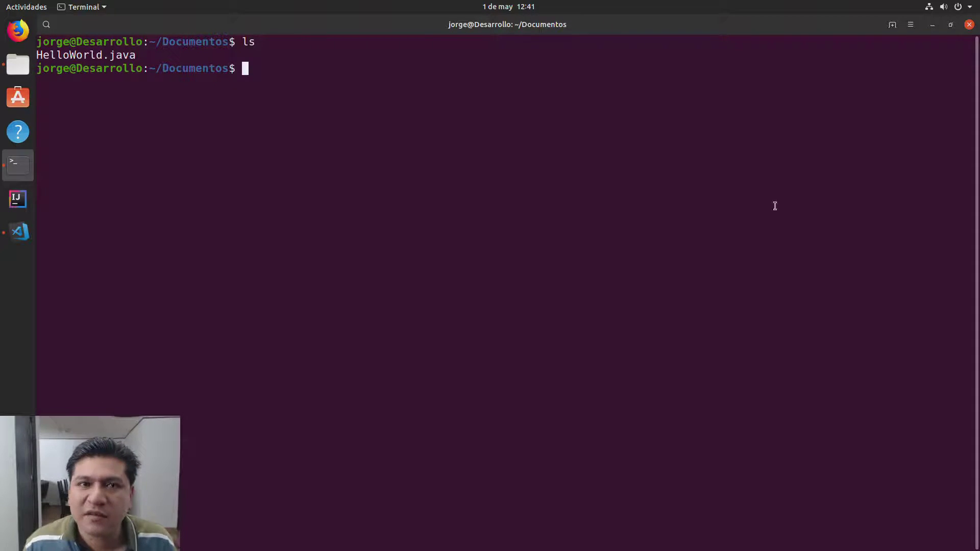
drag(137, 55, 44, 53)
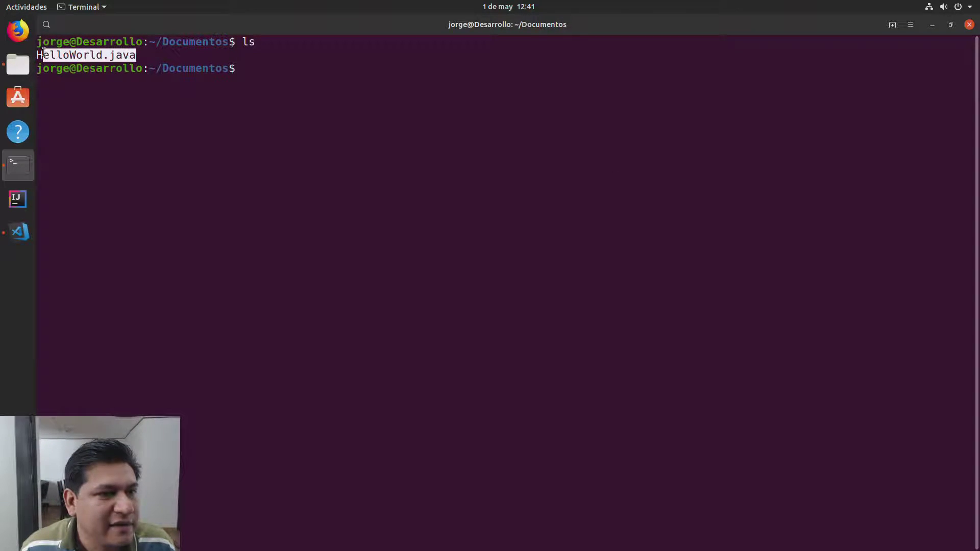
click(307, 98)
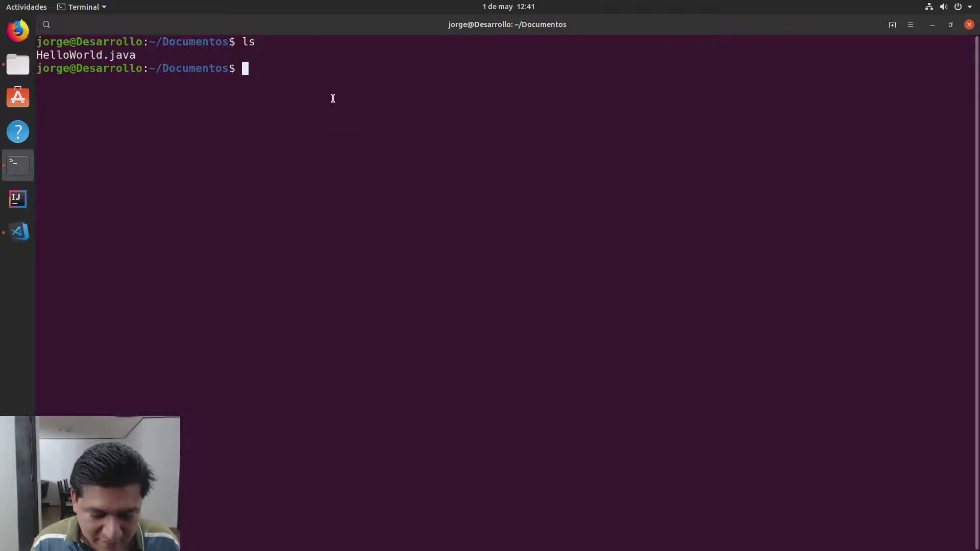
Step: Compile with javac HelloWorld.java and run ls again to confirm HelloWorld.class exists
text(javac)
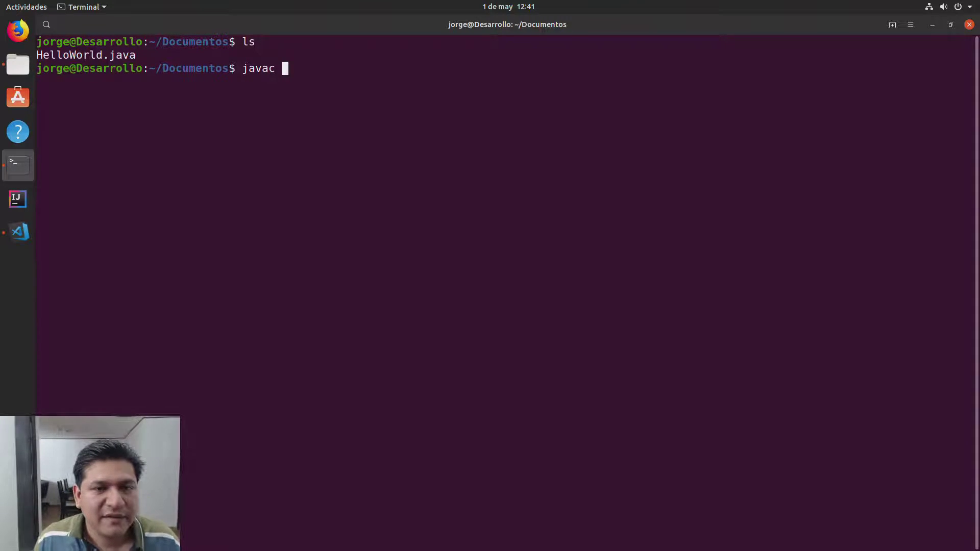
text( HelloWorld.java)
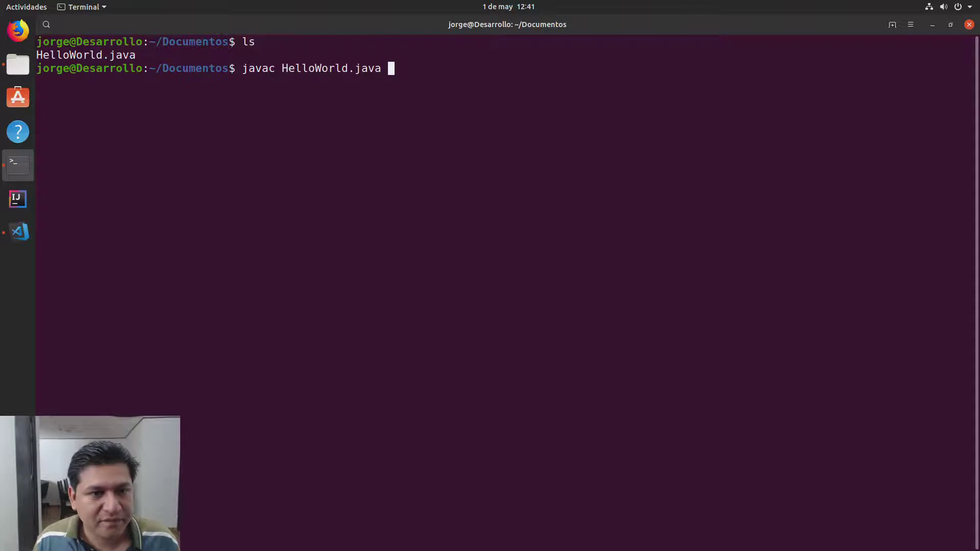
key(Return)
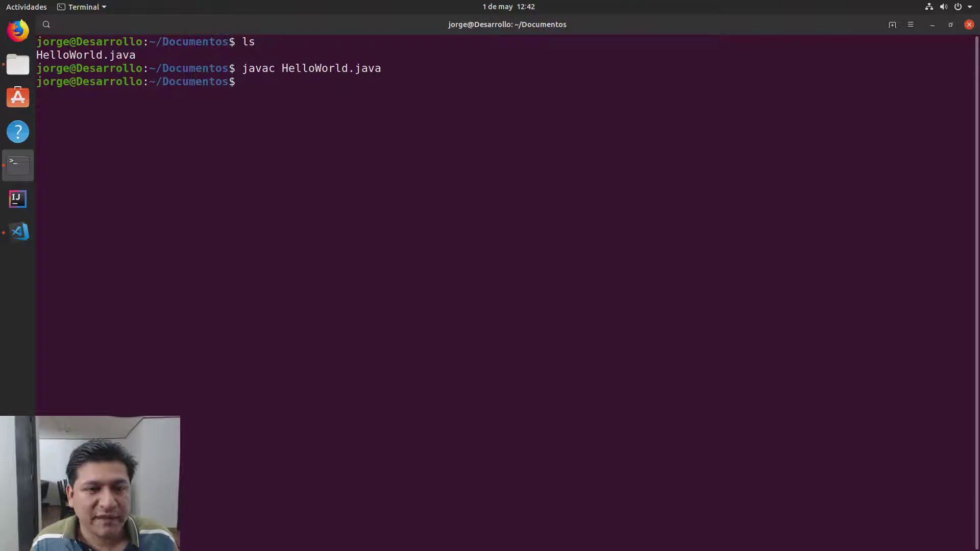
text(ls)
key(Return)
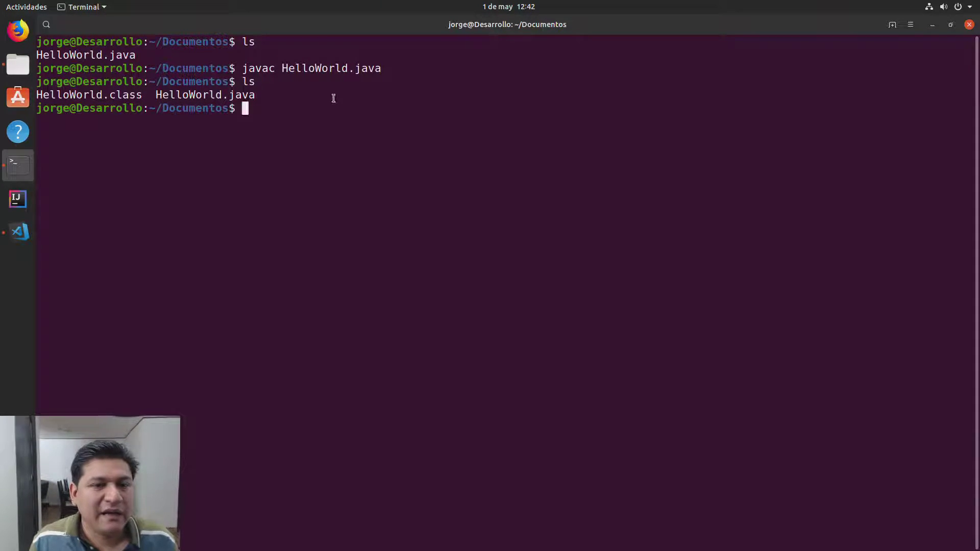
drag(156, 94, 251, 98)
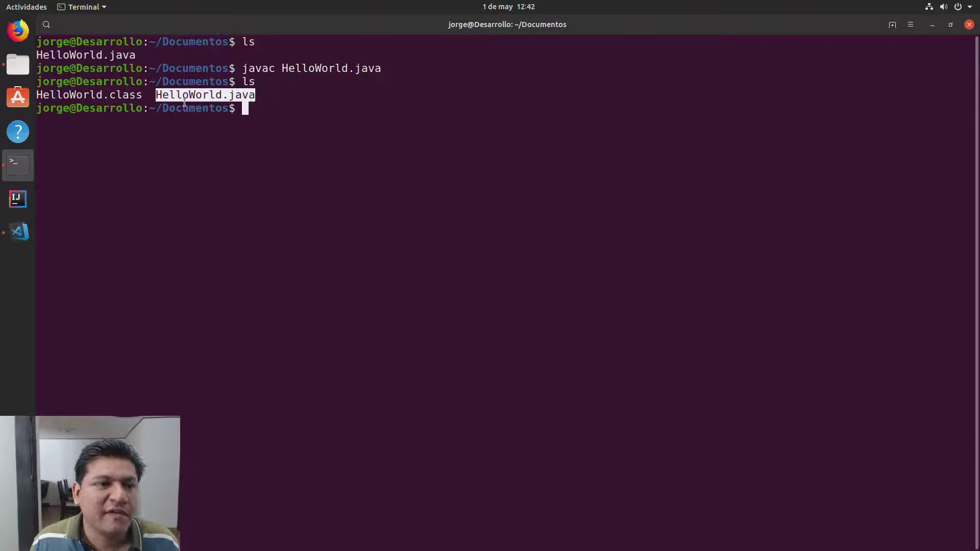
drag(143, 95, 38, 94)
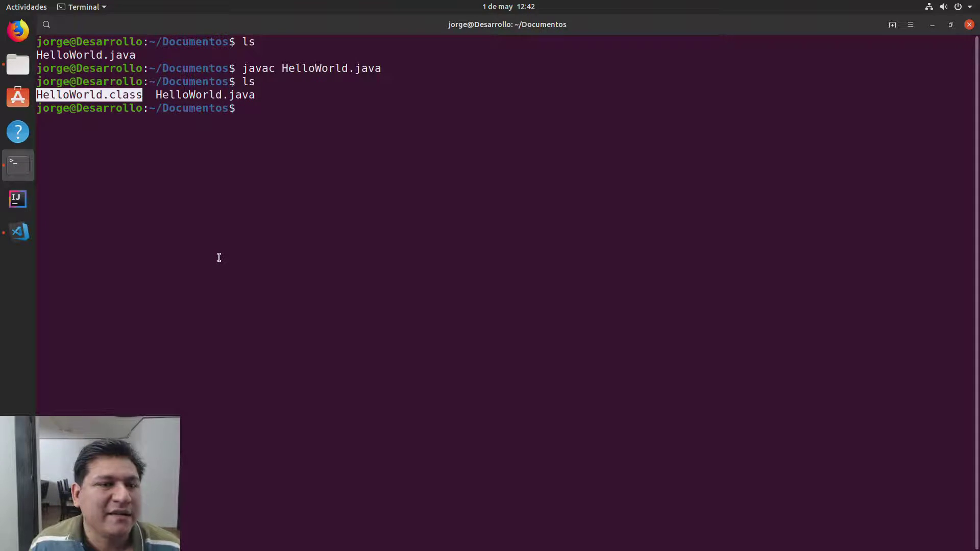
click(363, 161)
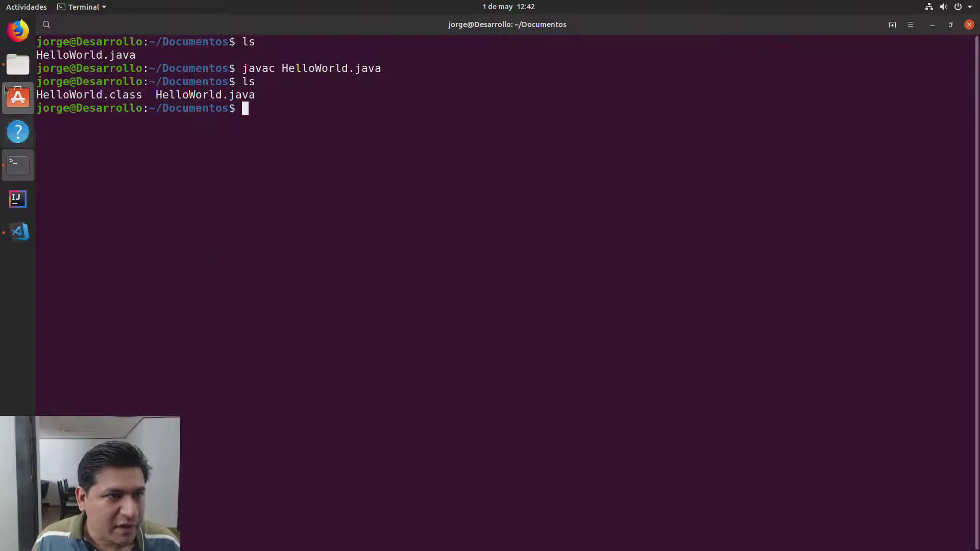
click(18, 64)
Step: Arrange the terminal beside the Files window showing HelloWorld.class, and clear the terminal
click(192, 145)
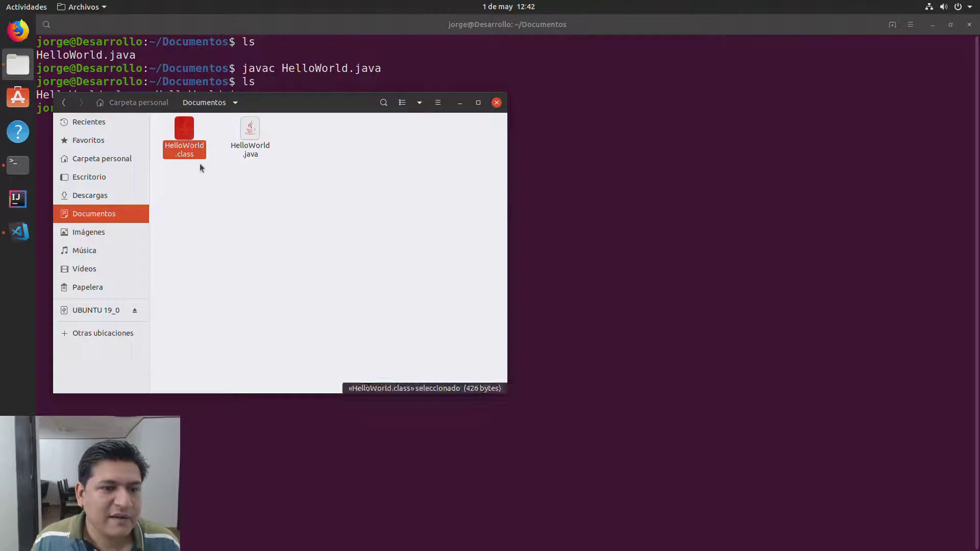
drag(279, 105, 667, 121)
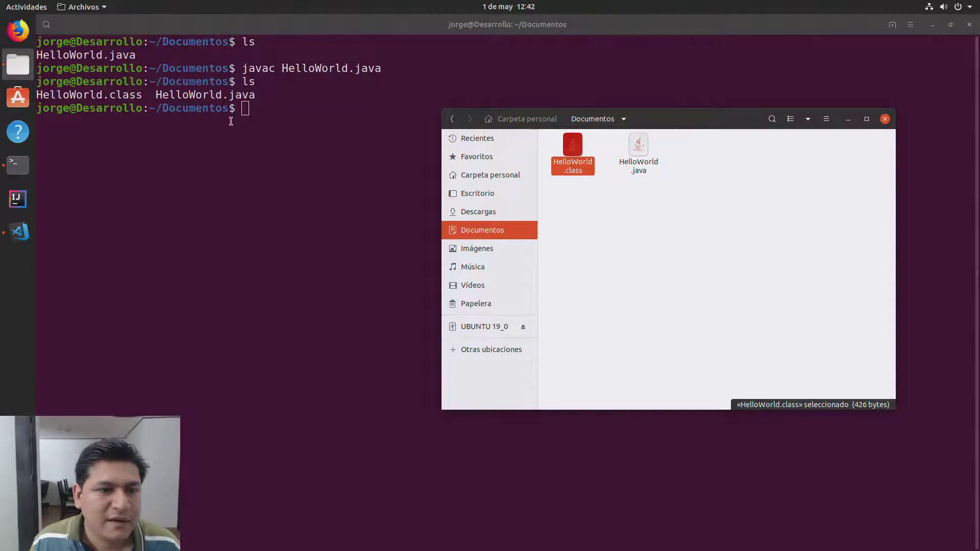
click(273, 119)
key(ctrl+l)
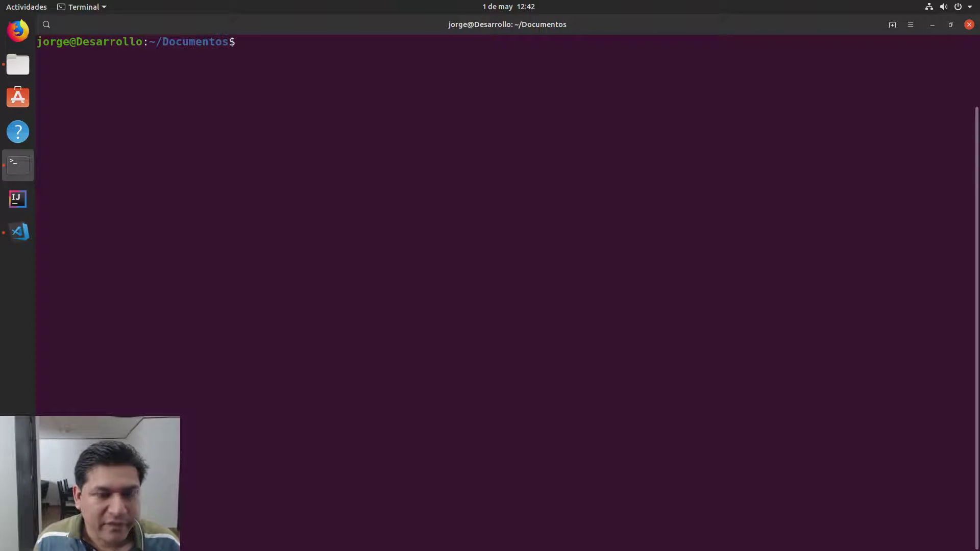
drag(388, 23, 238, 120)
drag(674, 116, 747, 108)
click(374, 119)
drag(374, 118, 414, 107)
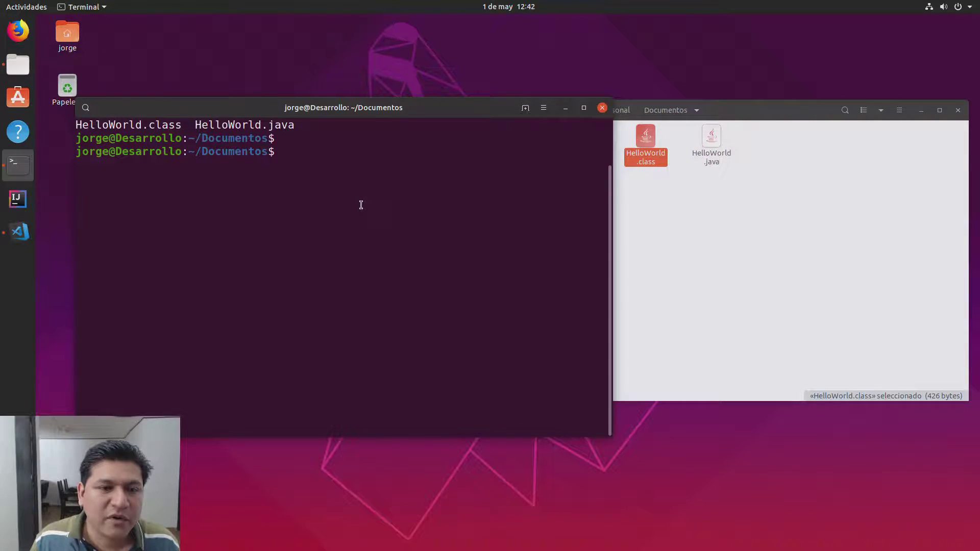
key(ctrl+l)
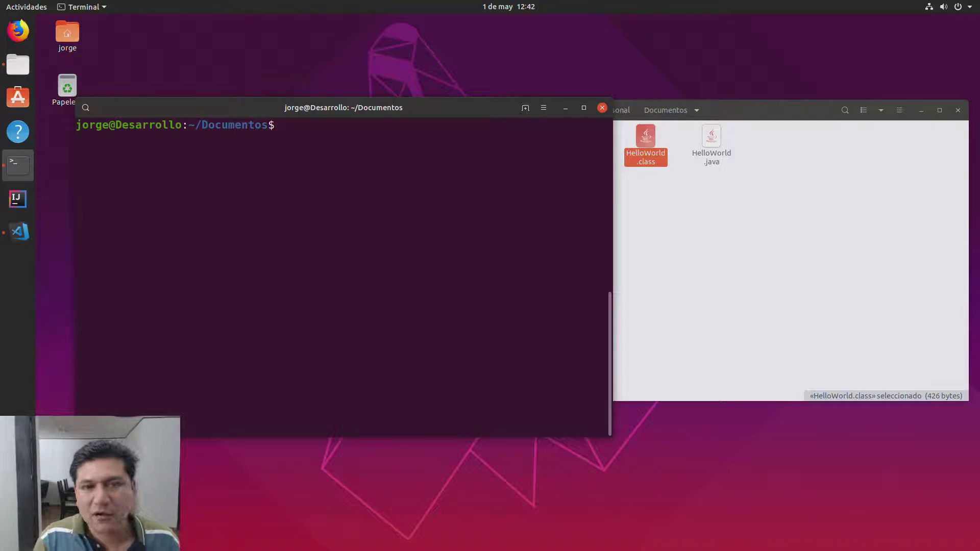
Step: Run java HelloWorld so the terminal prints Hello, World
text(jav)
key(BackSpace)
text(va)
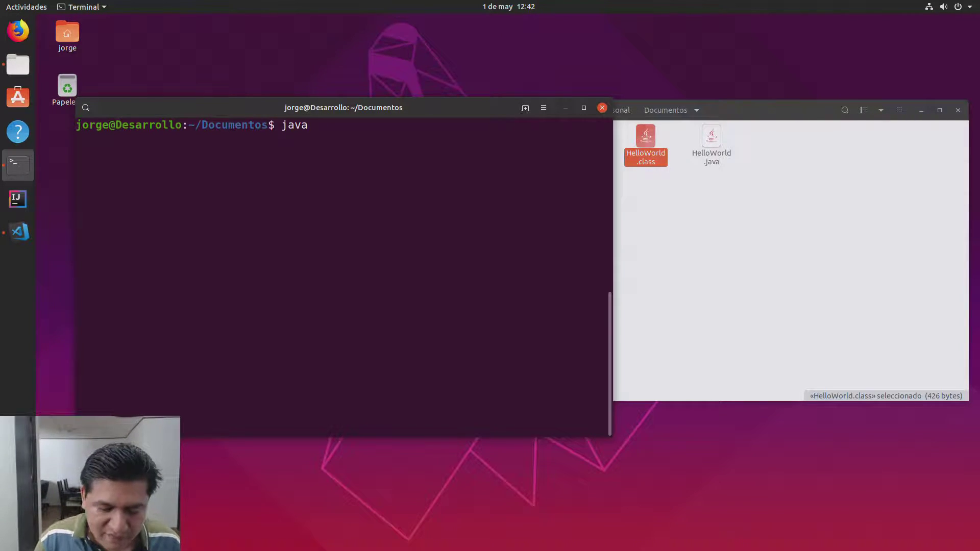
click(11, 239)
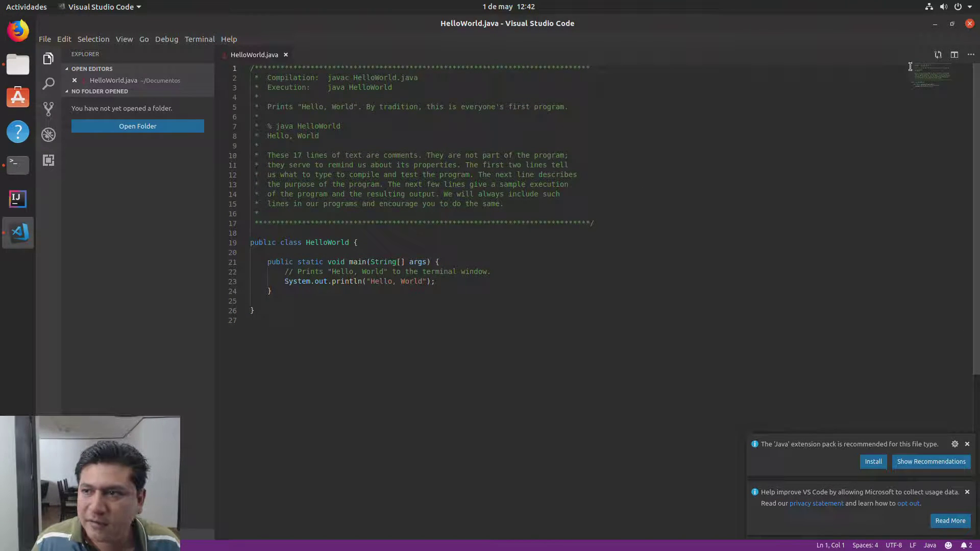
click(935, 23)
text(HelloWorld)
key(Return)
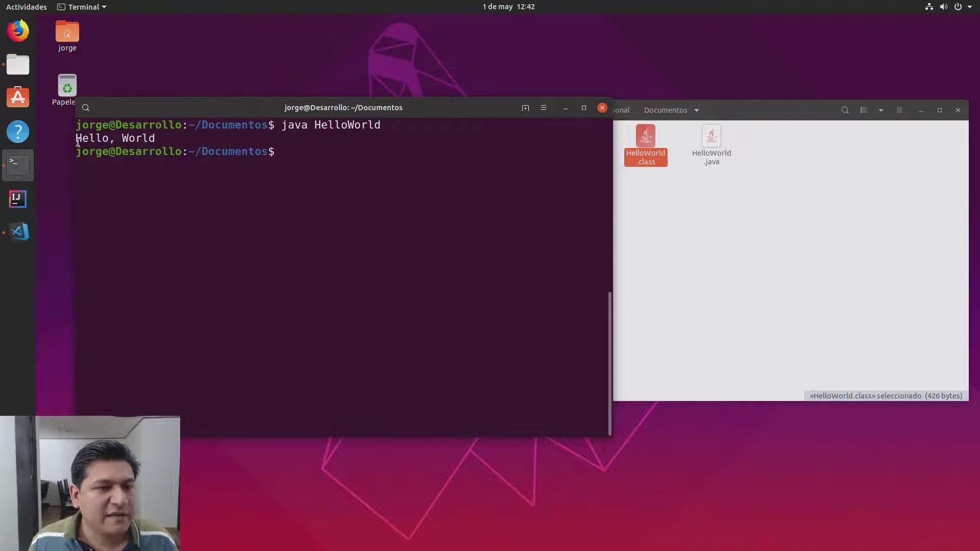
triple_click(123, 139)
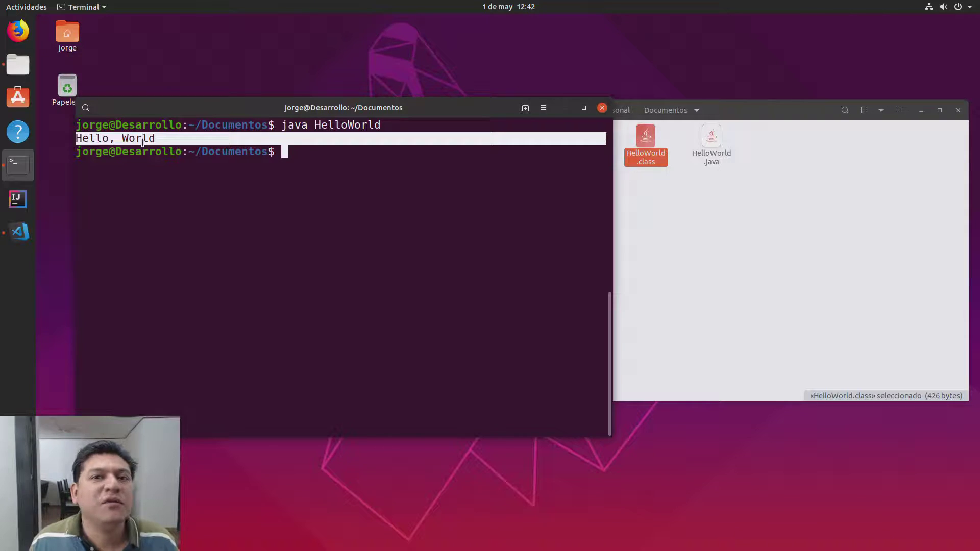
click(162, 157)
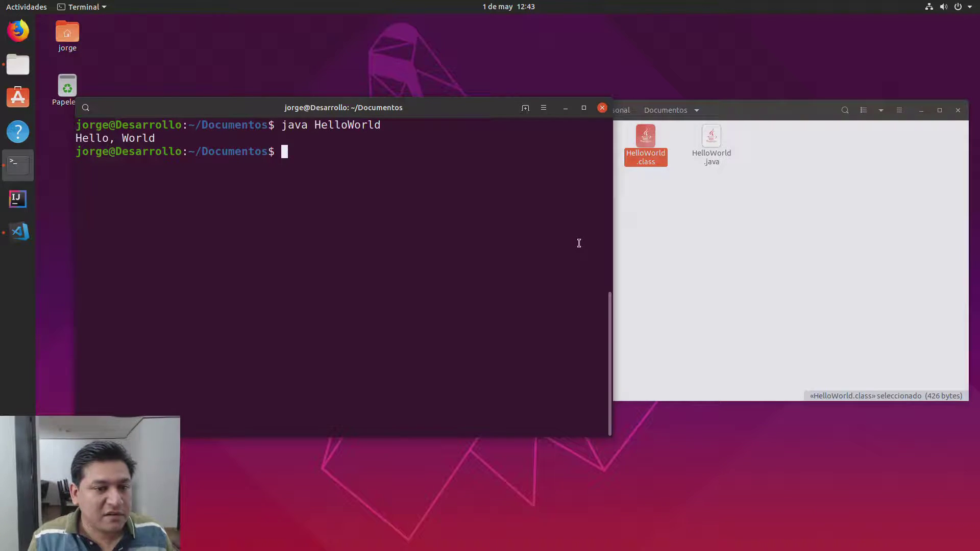
Step: Open Firefox and remove Help from the dock favourites
click(24, 32)
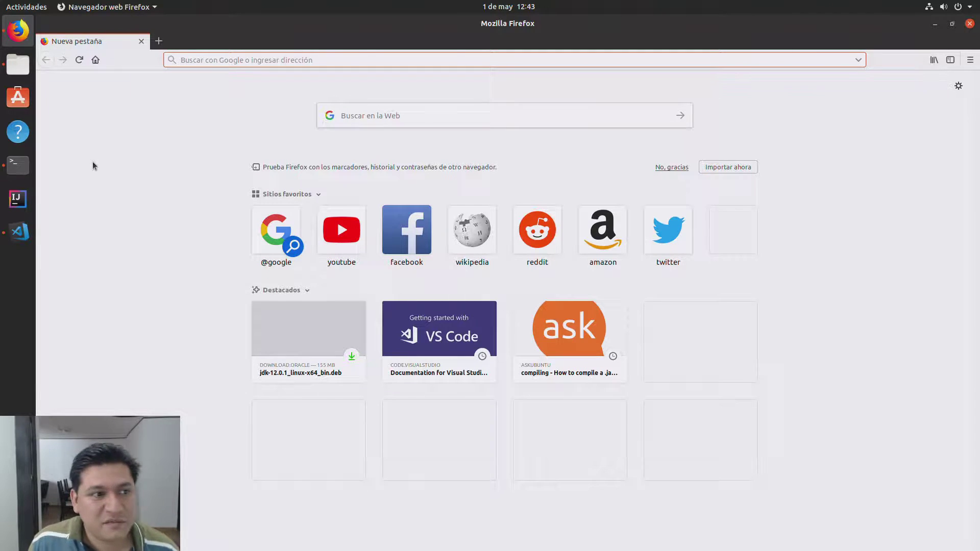
right_click(10, 131)
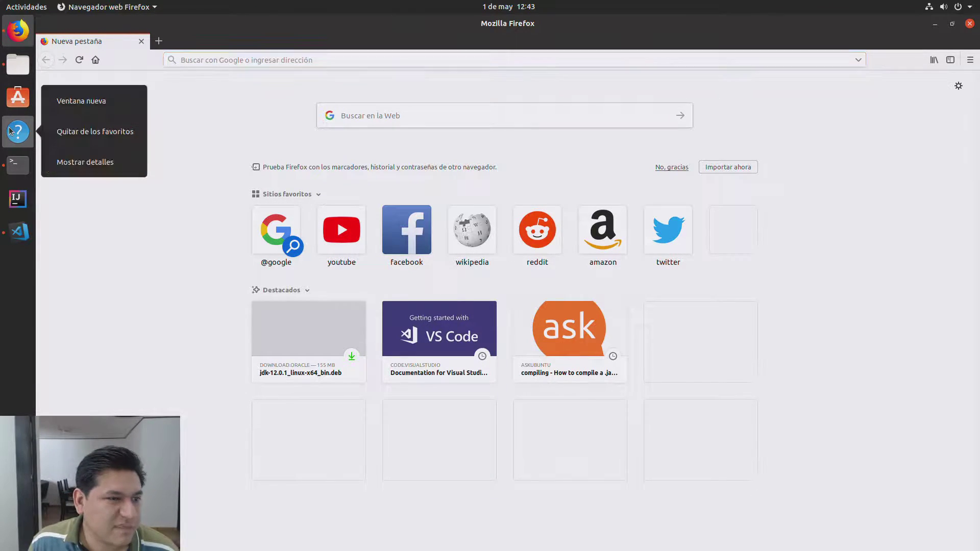
click(69, 132)
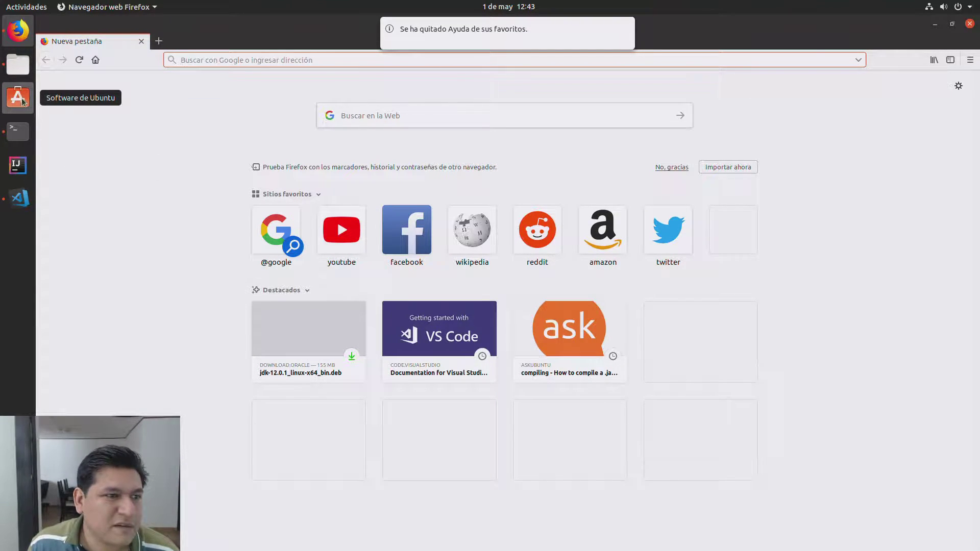
click(127, 218)
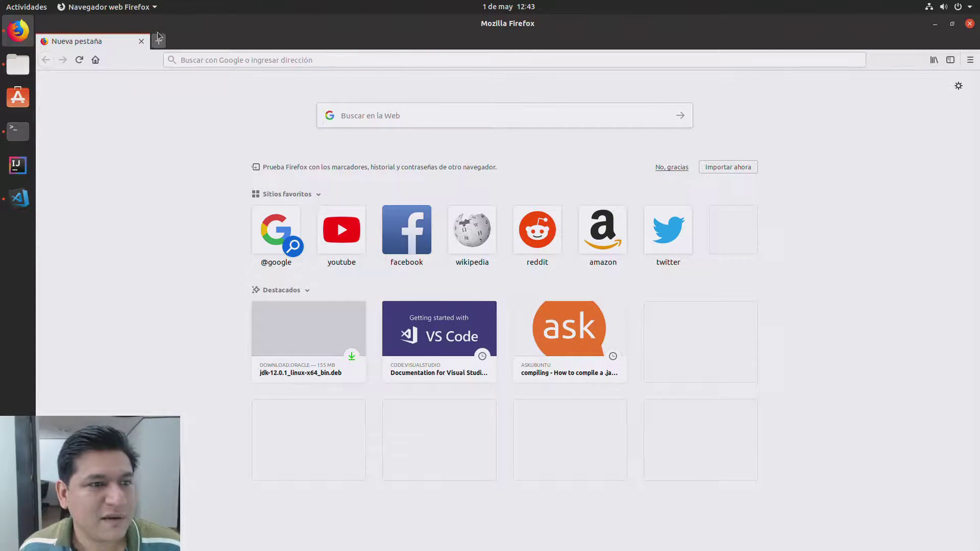
Step: Search the web for 'insonsolata-g' and open the GitHub codeface Inconsolata-g folder
click(435, 116)
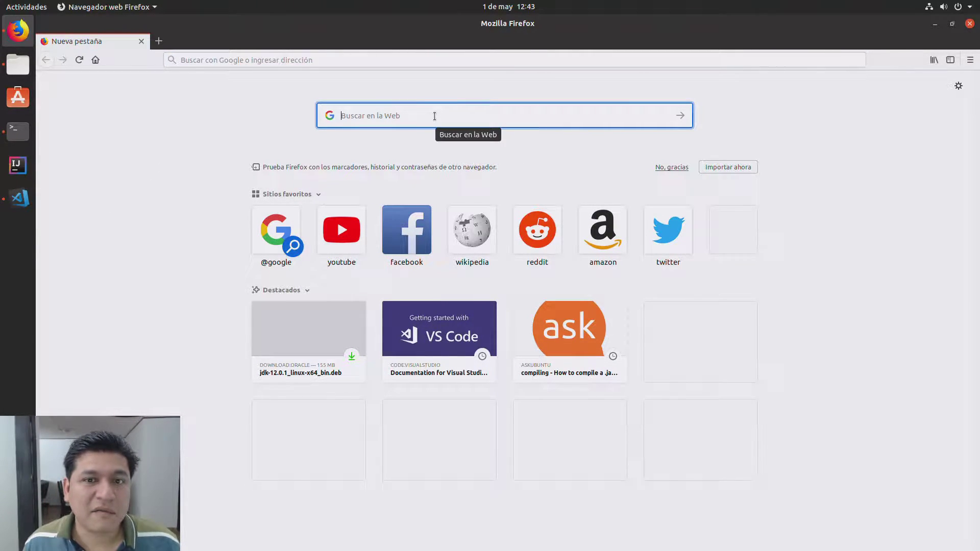
text(inso)
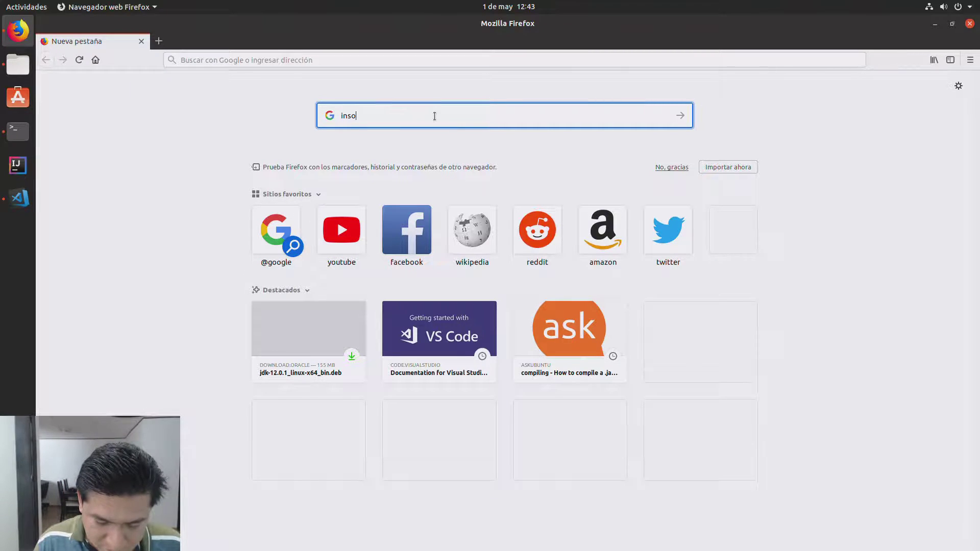
text(nsolata-g)
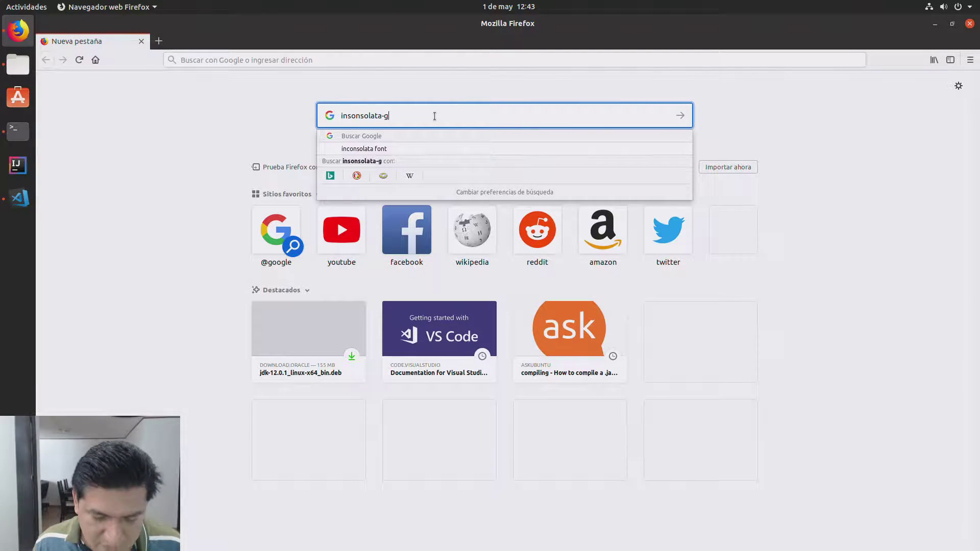
key(Return)
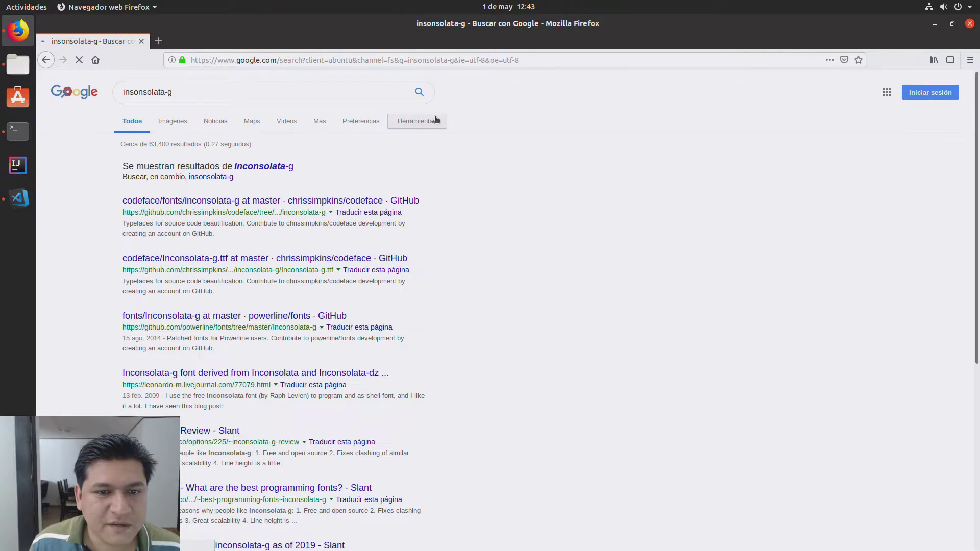
click(167, 205)
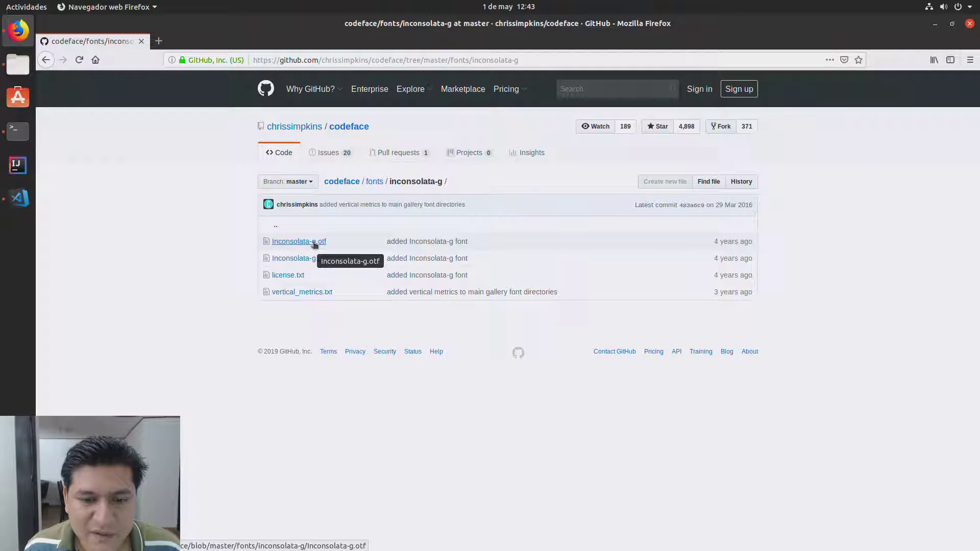
Step: Download Inconsolata-g.otf, choosing to save the file to disk
click(315, 242)
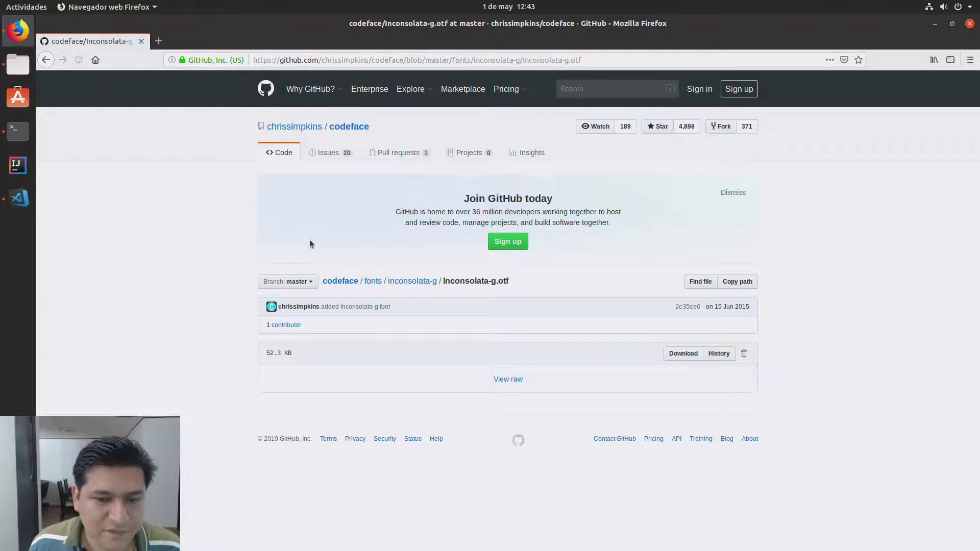
click(677, 353)
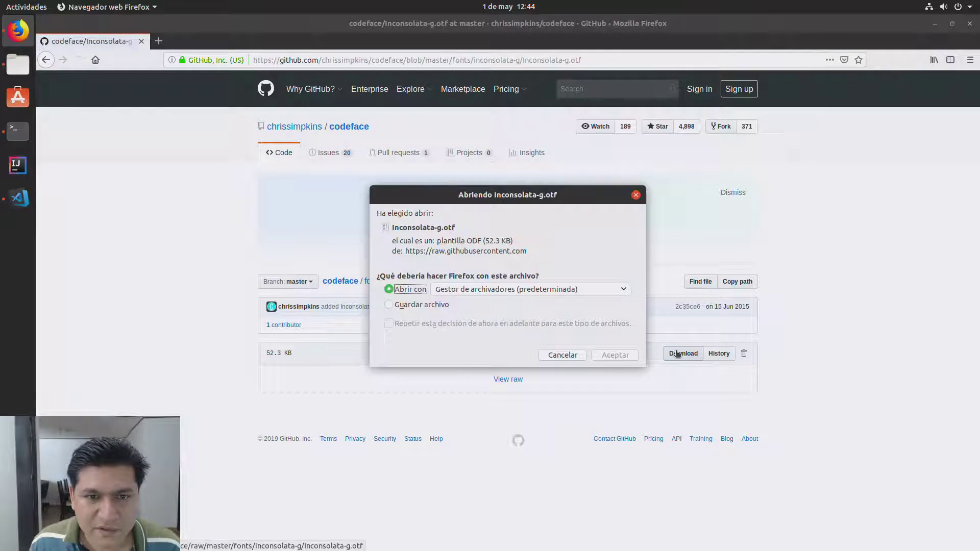
click(435, 306)
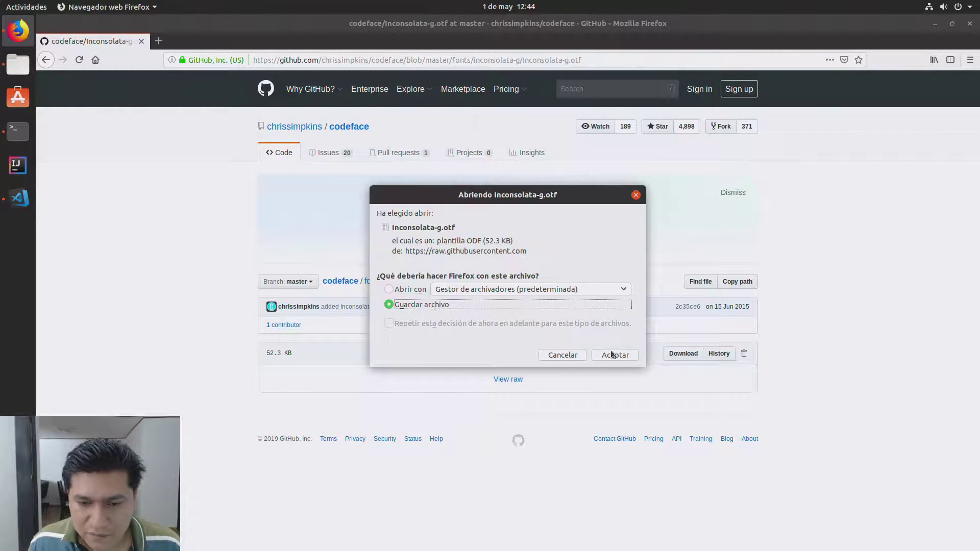
click(612, 355)
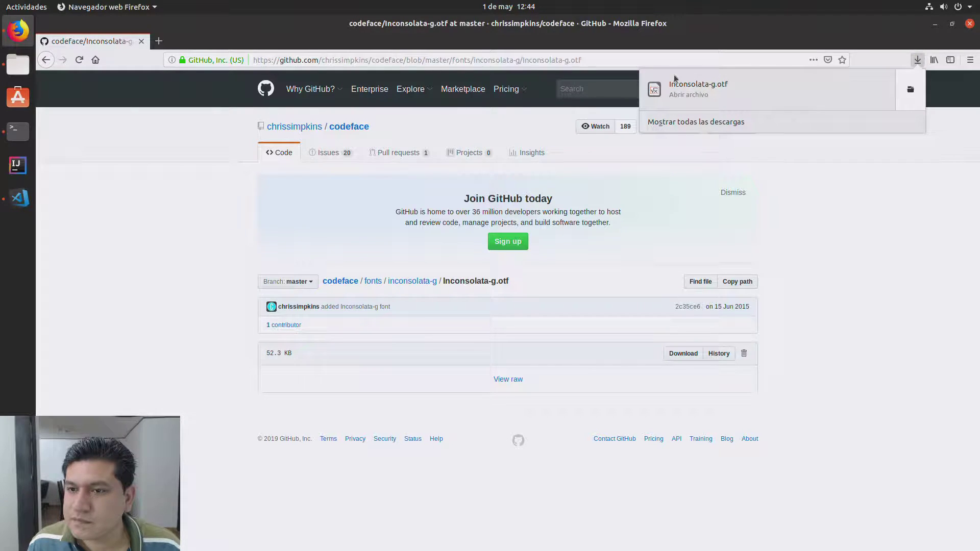
Step: Install the downloaded Inconsolata-g font in Tipografías, then return to HelloWorld.java in VS Code
click(690, 91)
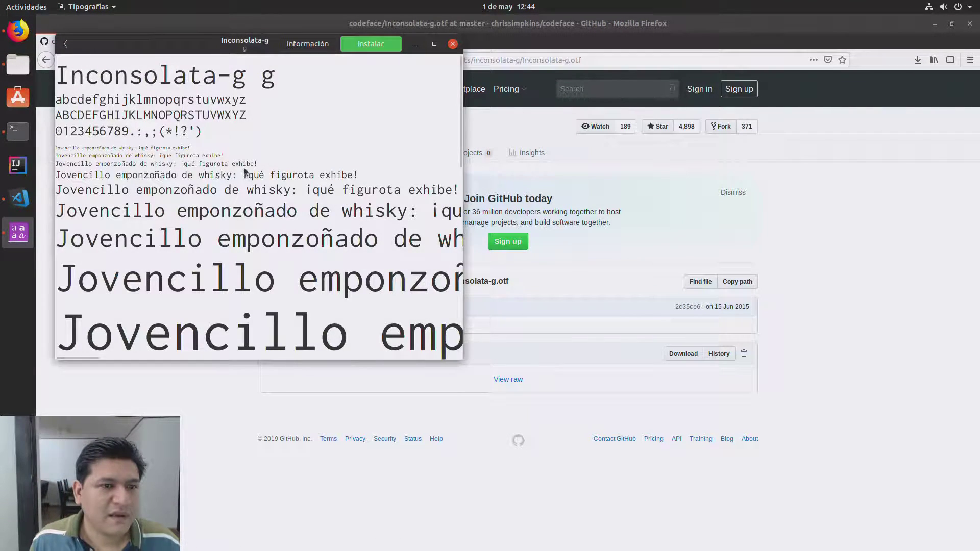
drag(218, 44, 329, 115)
click(490, 116)
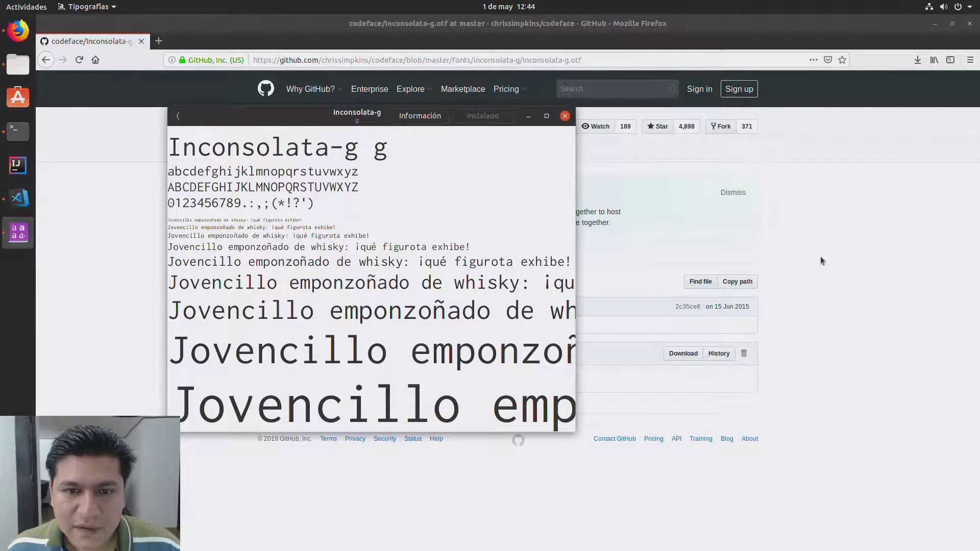
click(565, 116)
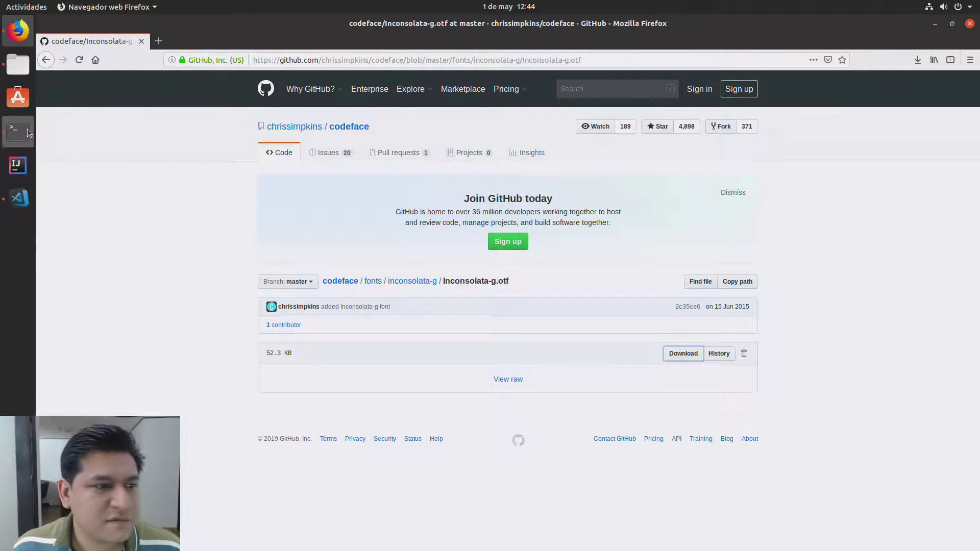
click(23, 192)
click(387, 297)
Step: Zoom in the VS Code interface and install the recommended Java Extension Pack
key(ctrl+plus)
key(ctrl+plus)
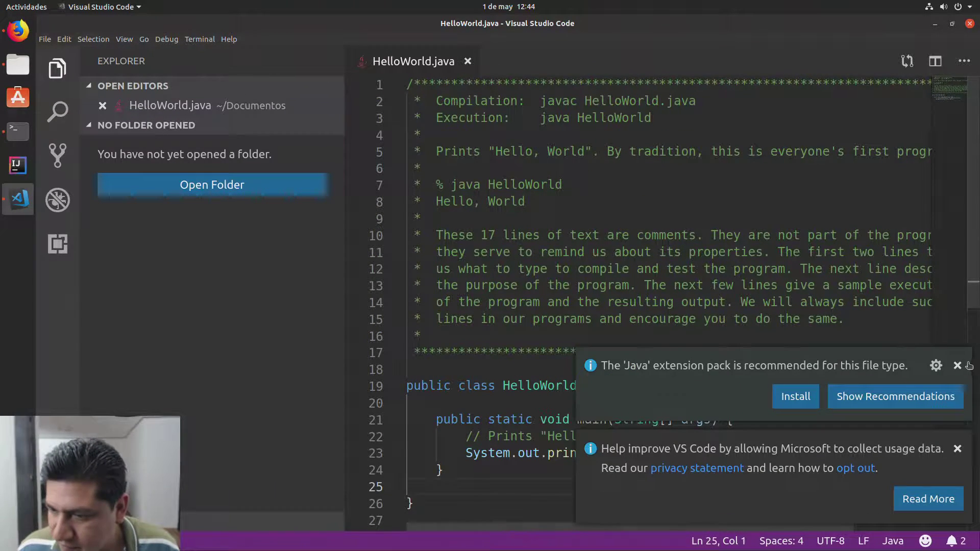
click(797, 397)
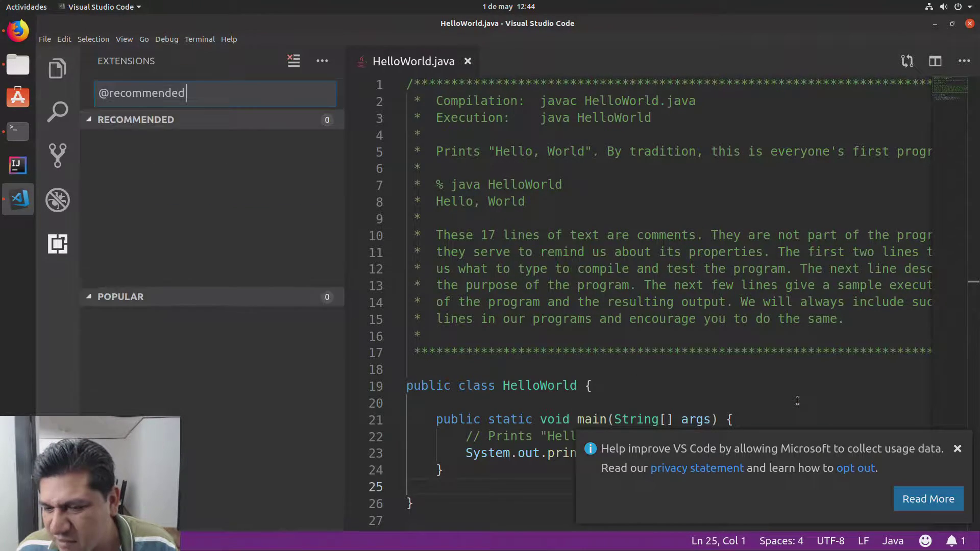
click(958, 449)
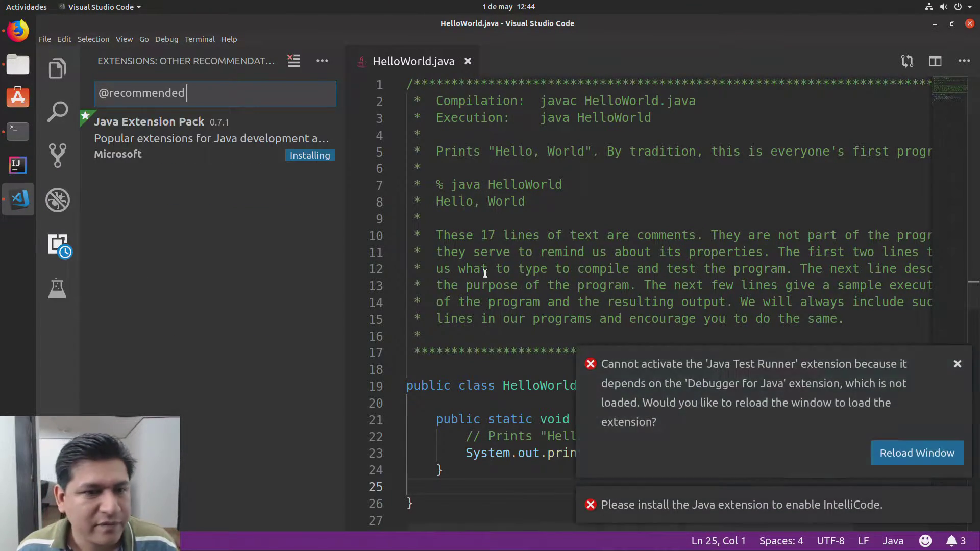
click(194, 139)
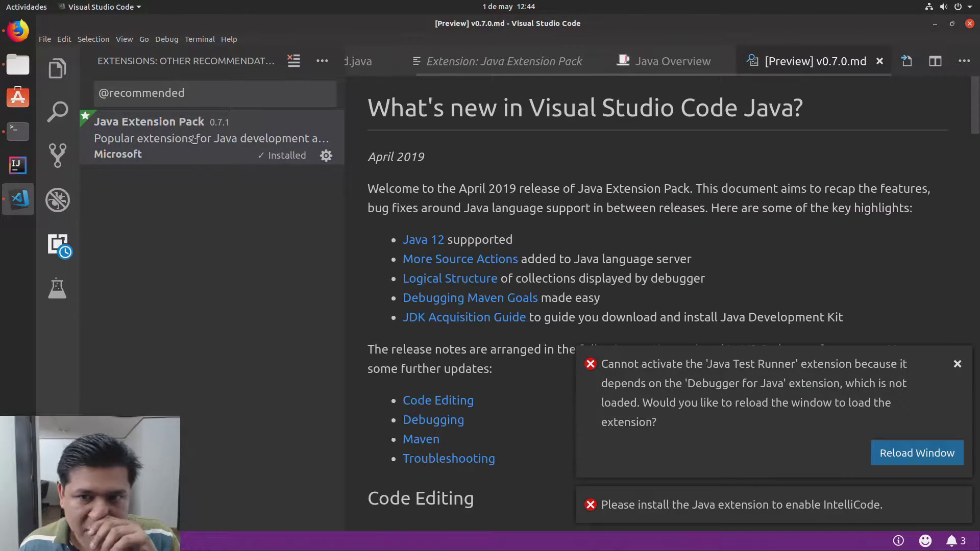
Step: Dismiss the Test Runner, IntelliCode, classpath and usage-data notices, and close the release notes, Overview and extension tabs
click(957, 364)
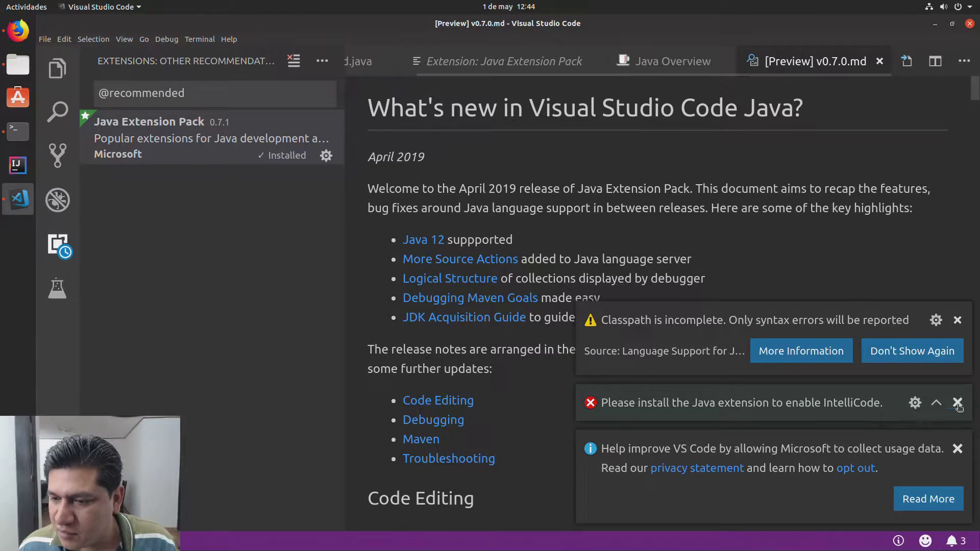
click(958, 404)
click(958, 368)
click(955, 450)
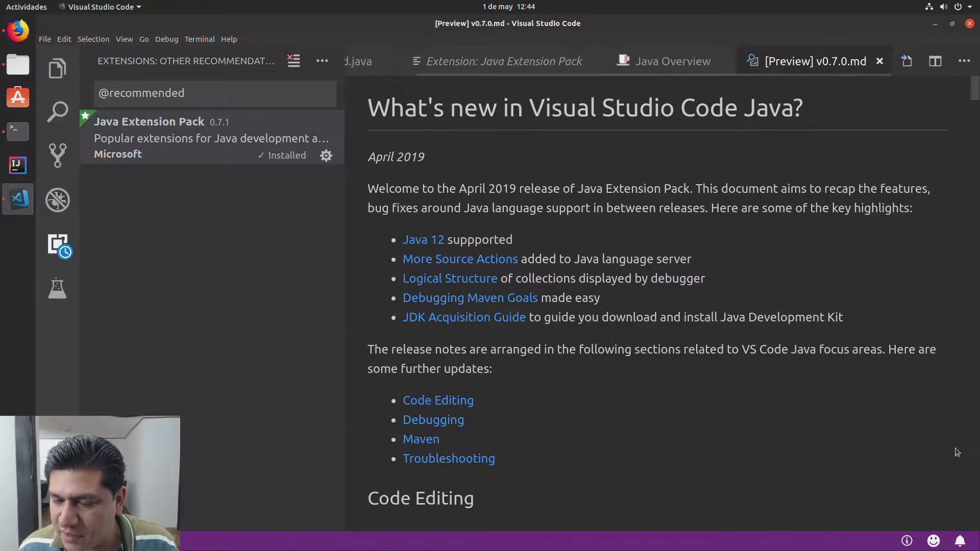
click(879, 61)
click(811, 62)
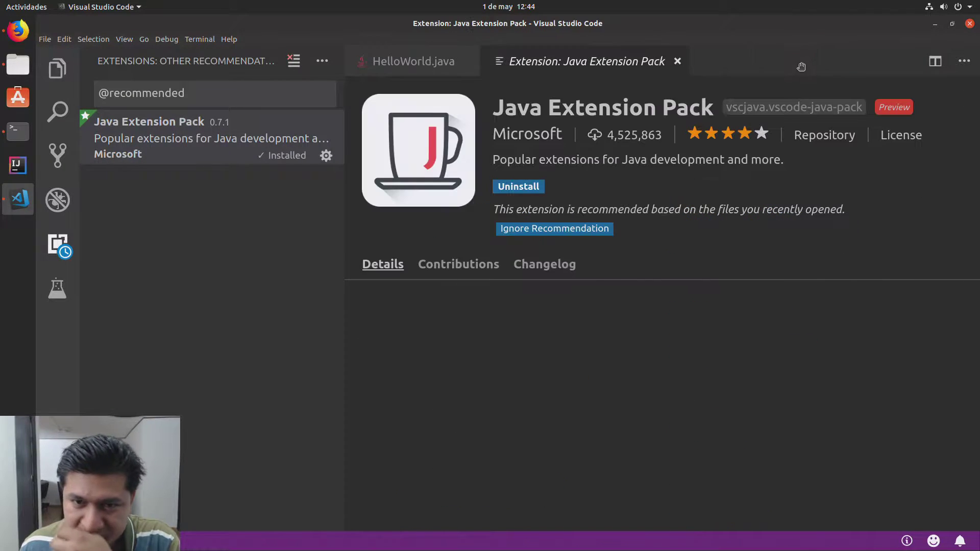
click(677, 62)
Step: Shrink the Visual Studio Code interface one zoom step with Ctrl+-
click(592, 252)
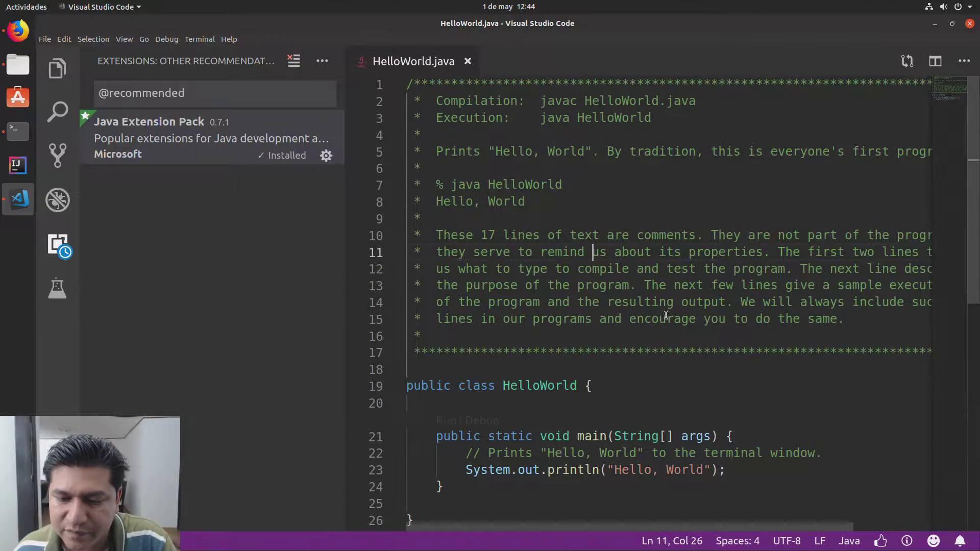
scroll(692, 332, down, 4)
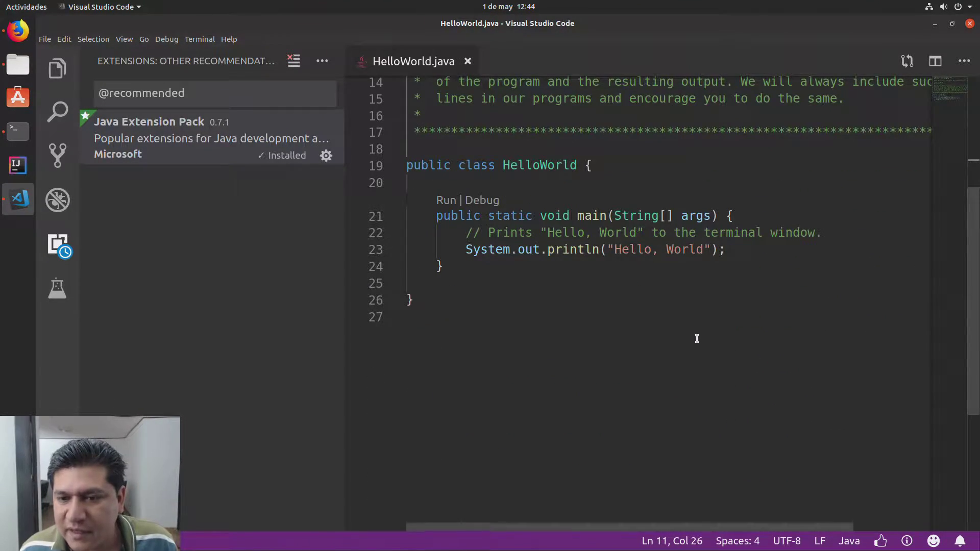
scroll(581, 238, up, 4)
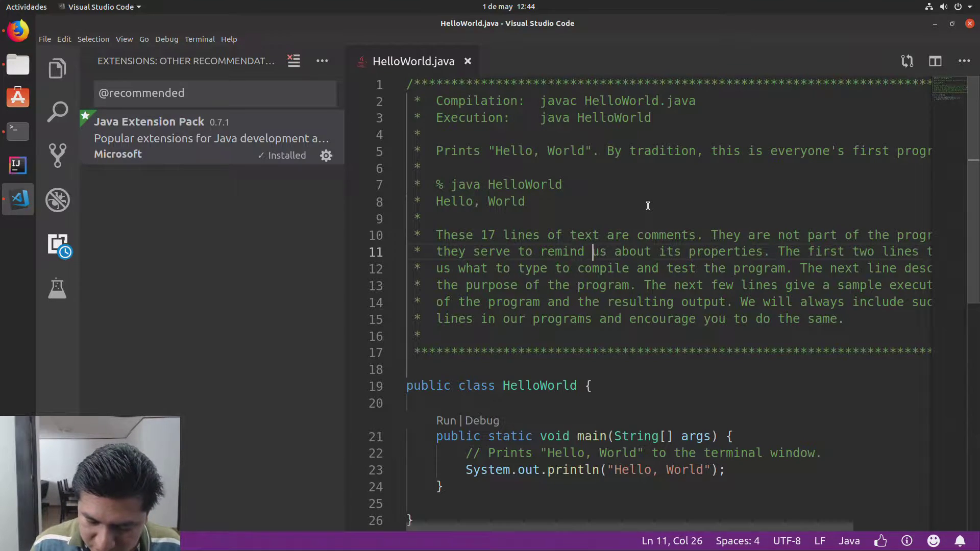
key(ctrl+minus)
key(ctrl+minus)
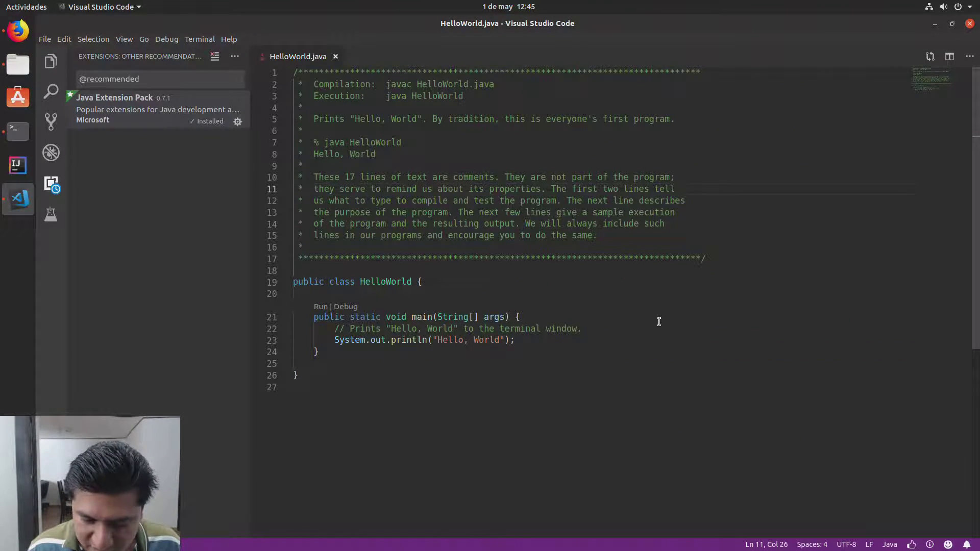
key(ctrl+plus)
key(ctrl+plus)
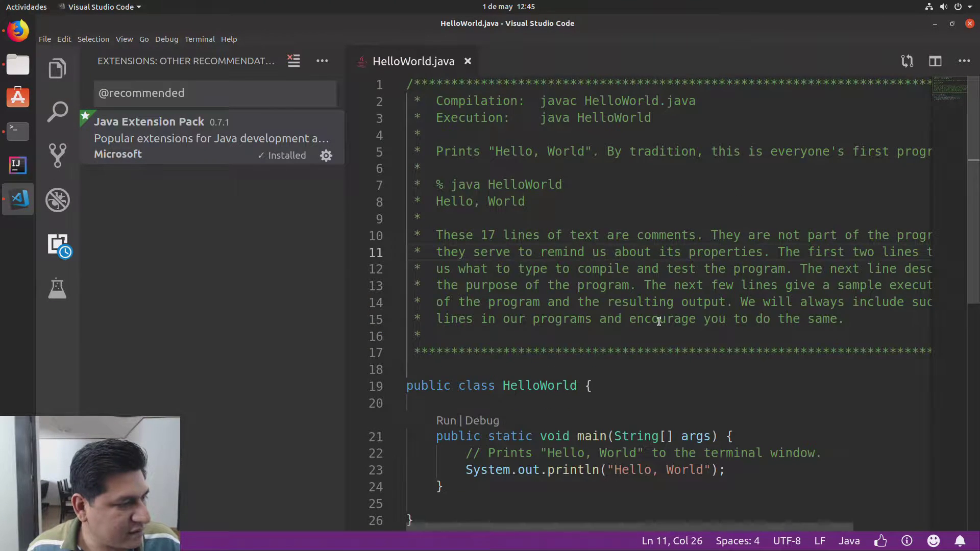
key(ctrl+minus)
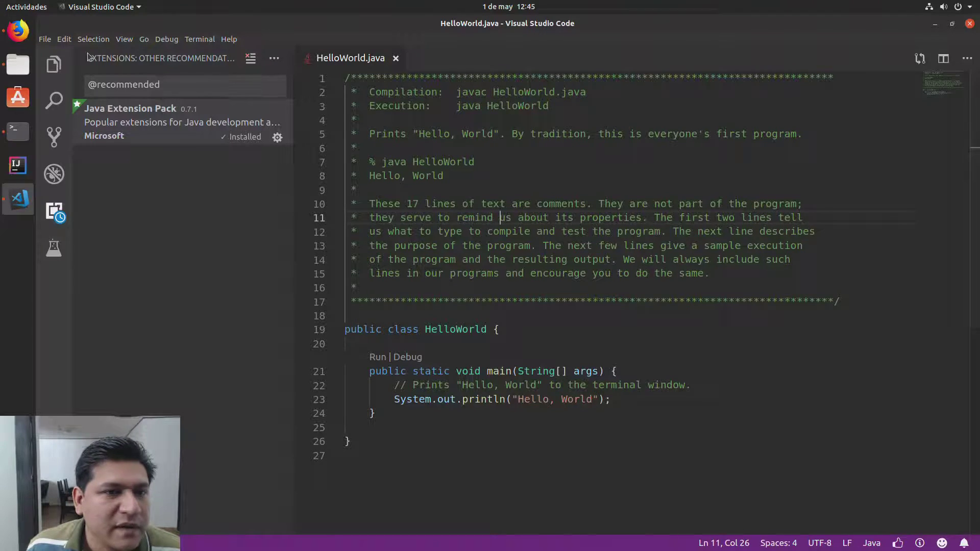
Step: Toggle the Explorer side bar closed so HelloWorld.java spans the full window
click(54, 64)
click(55, 64)
click(491, 231)
scroll(489, 232, down, 3)
scroll(489, 234, up, 2)
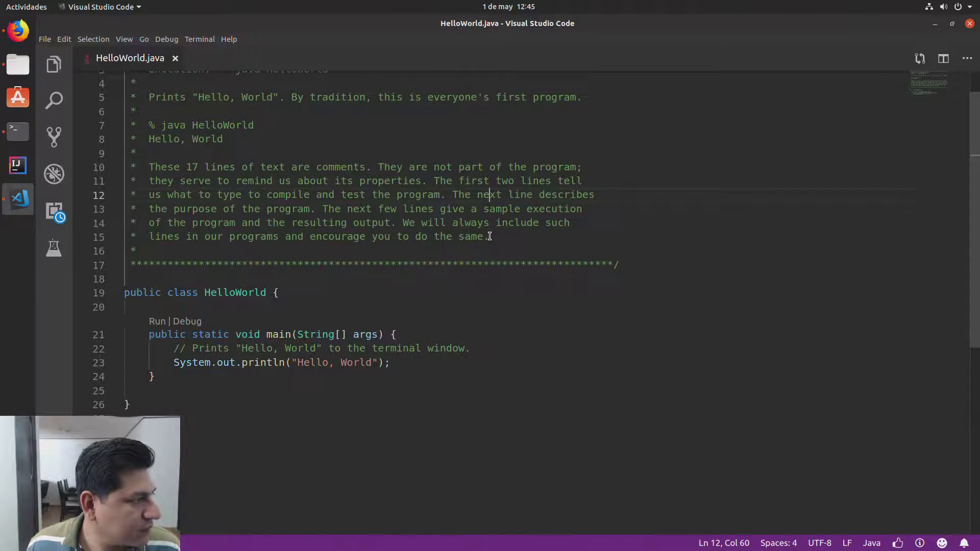
click(71, 39)
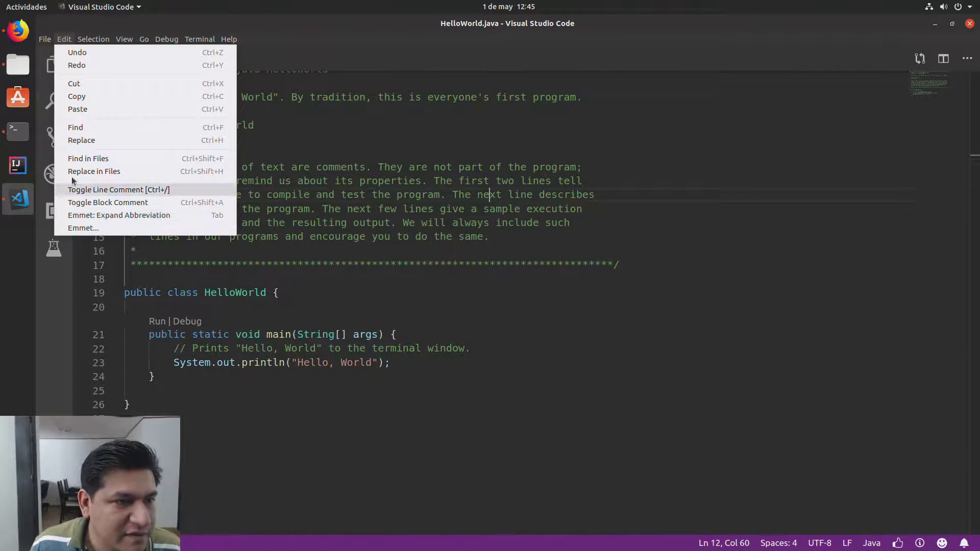
Step: Add Inconsolata-g to the Editor: Font Family setting, then return to HelloWorld.java
mouse_move(45, 39)
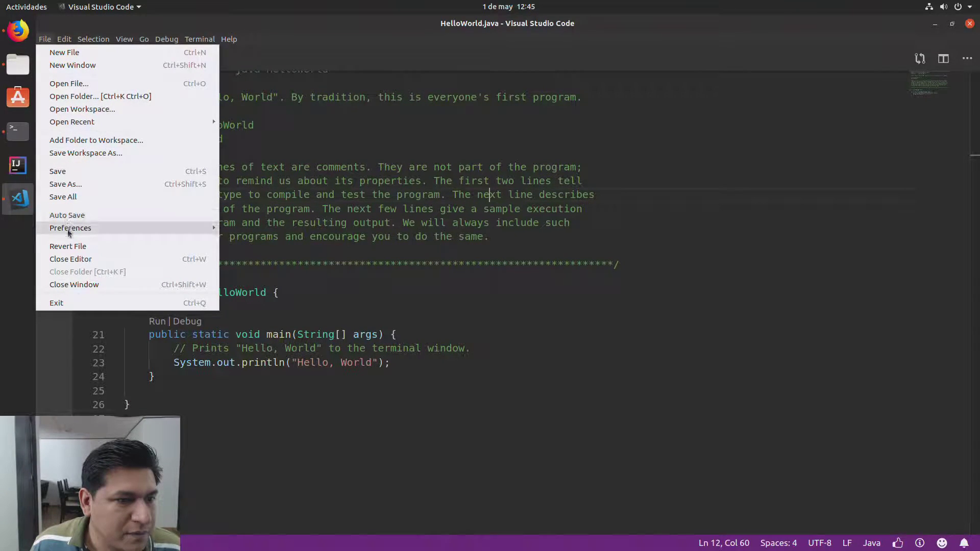
mouse_move(168, 233)
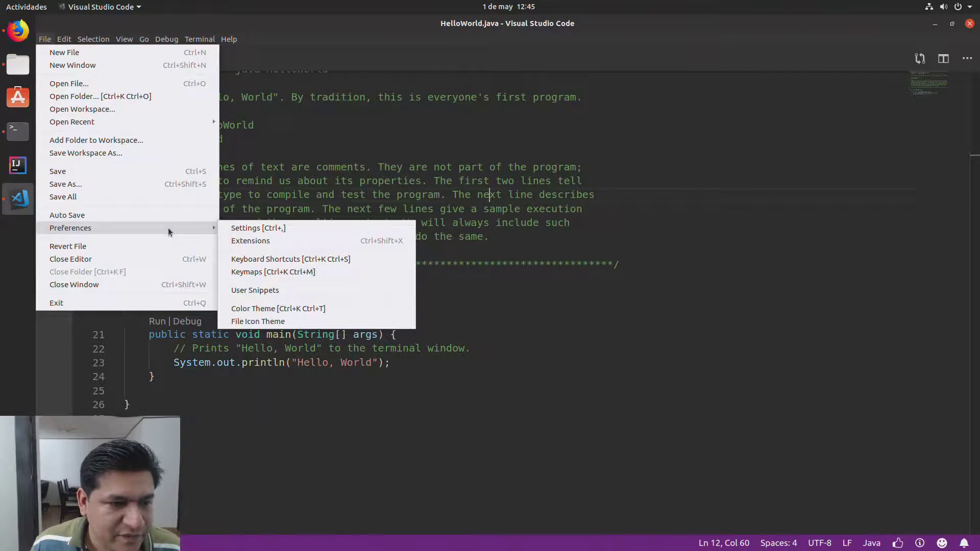
click(269, 228)
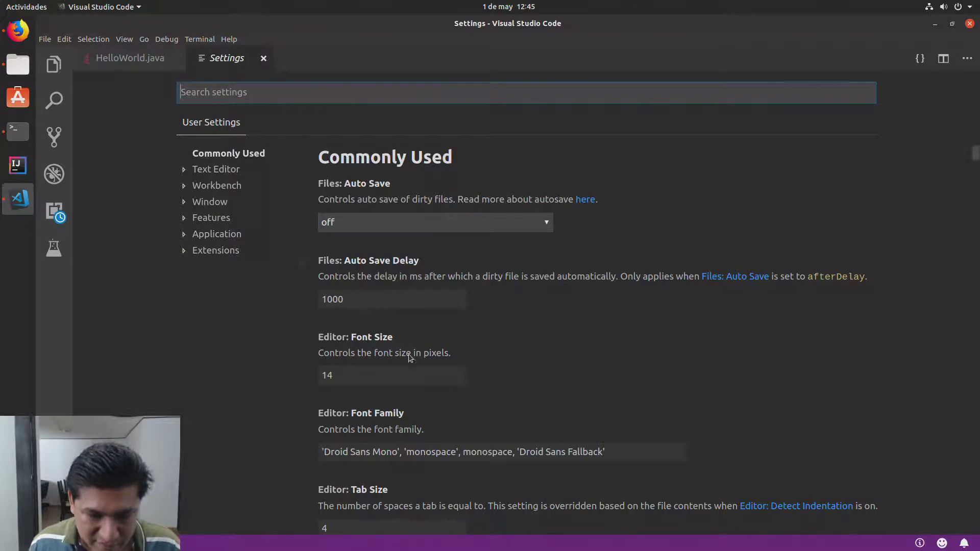
double_click(341, 375)
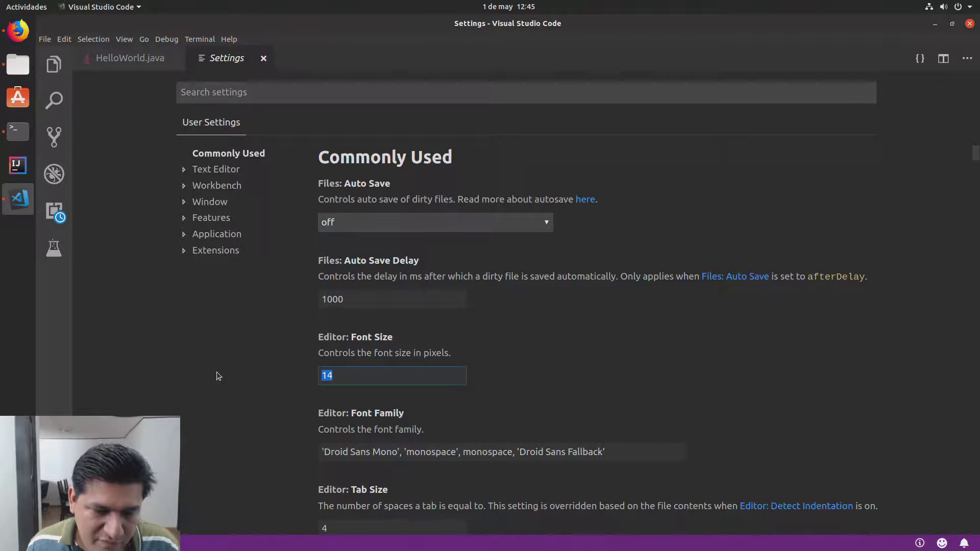
click(320, 451)
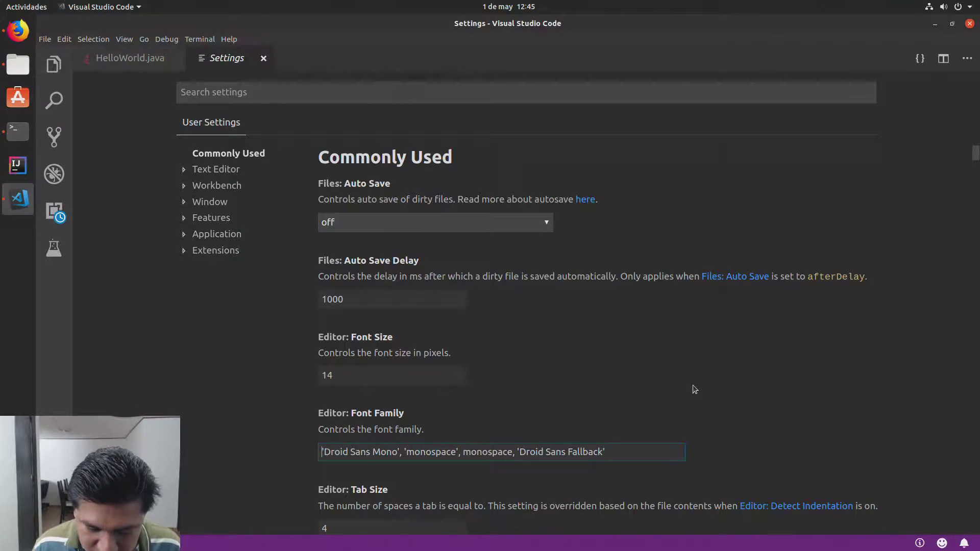
text(,)
text(Inconsolata)
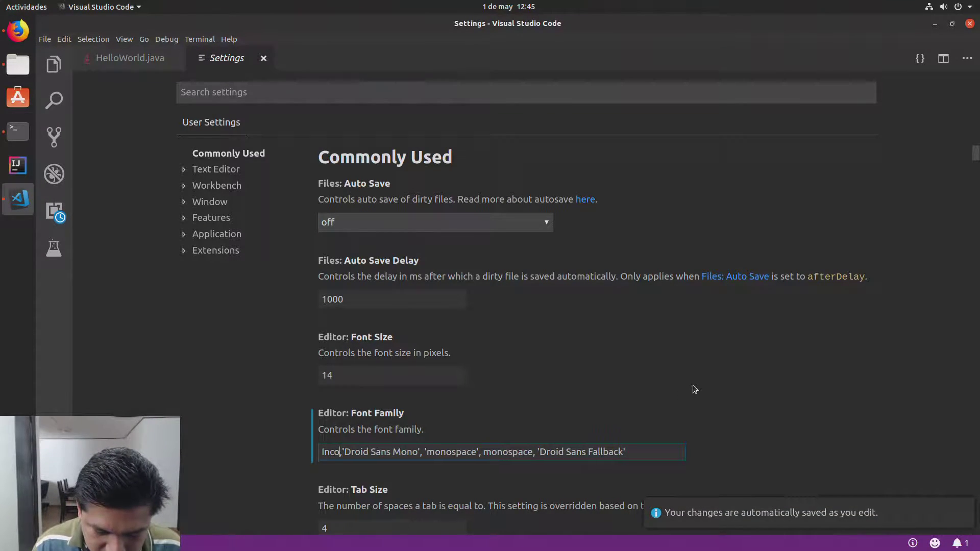
text(-g)
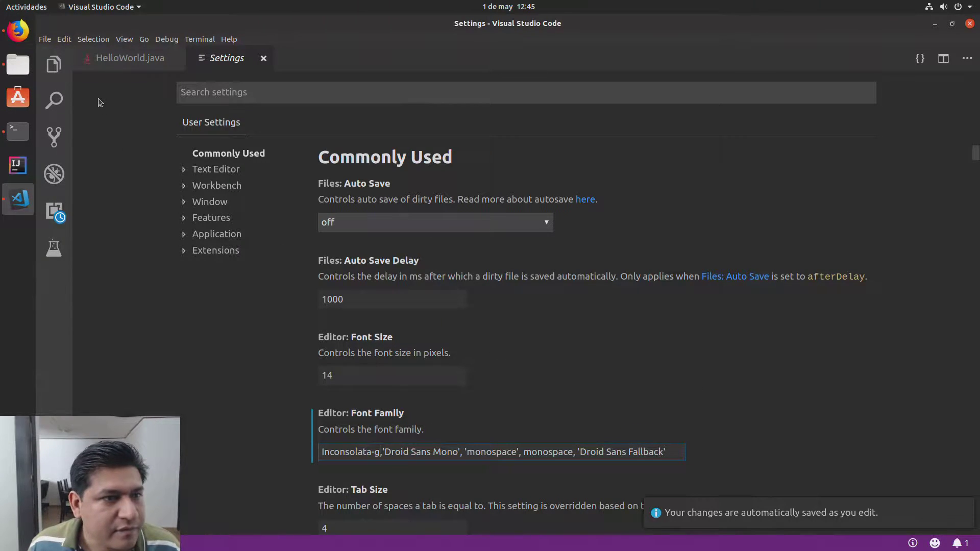
click(132, 65)
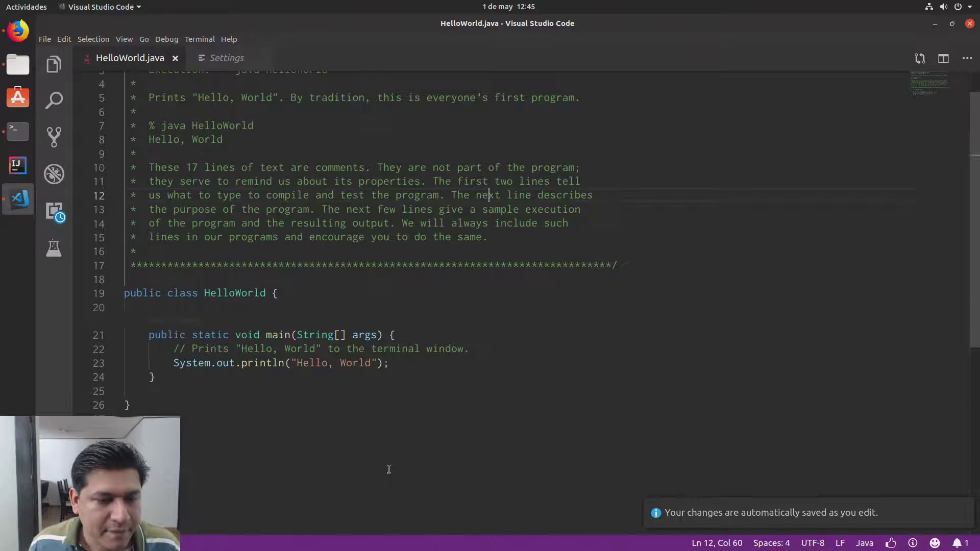
Step: Insert 0Oo l1I after World in the println message on line 23
click(291, 415)
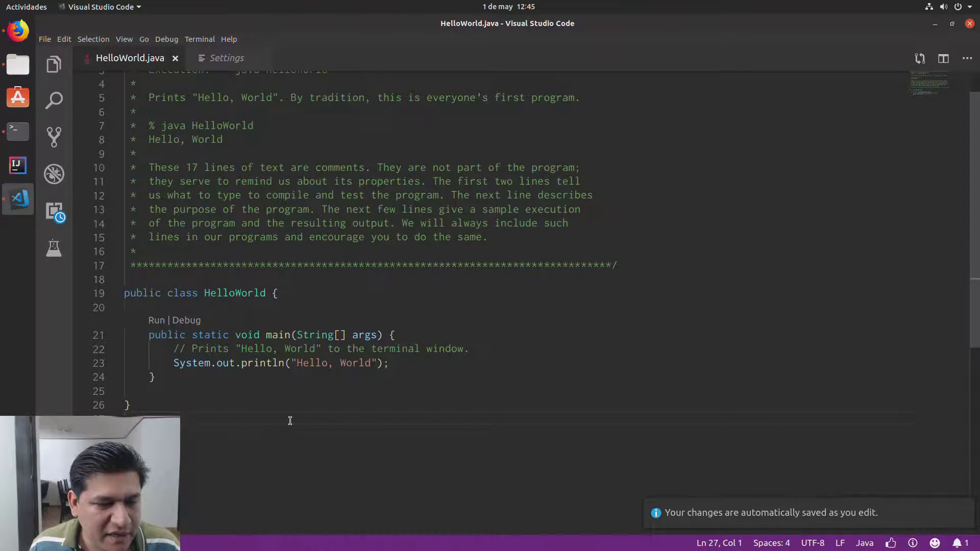
click(298, 361)
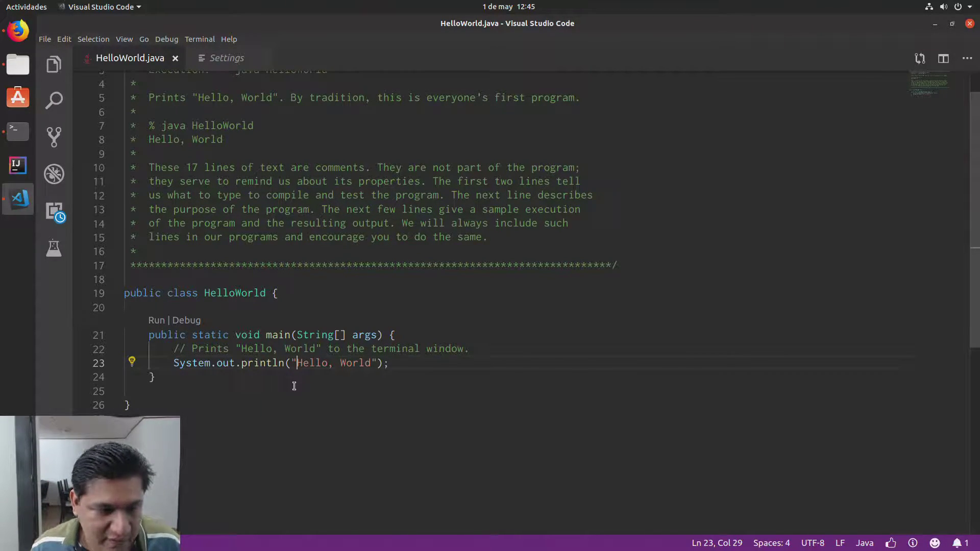
click(372, 363)
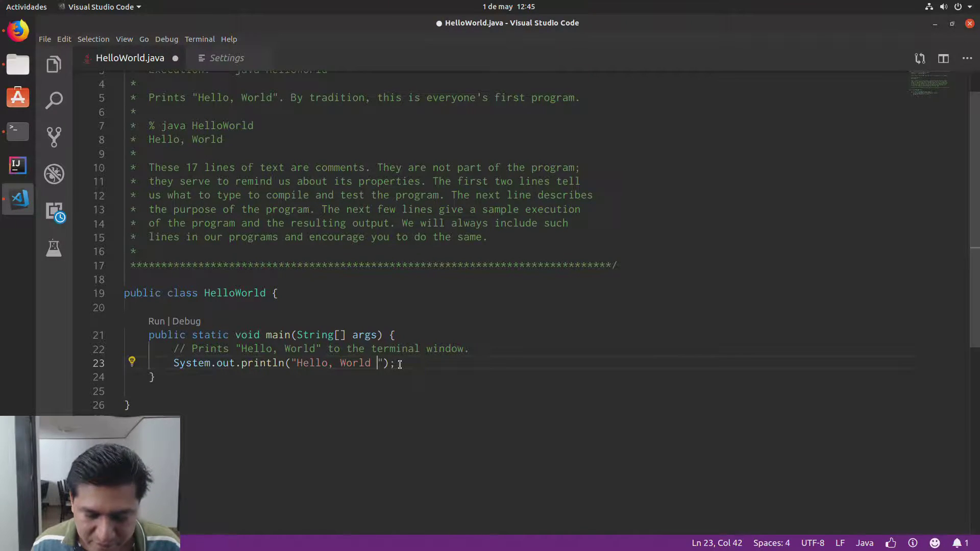
text(0)
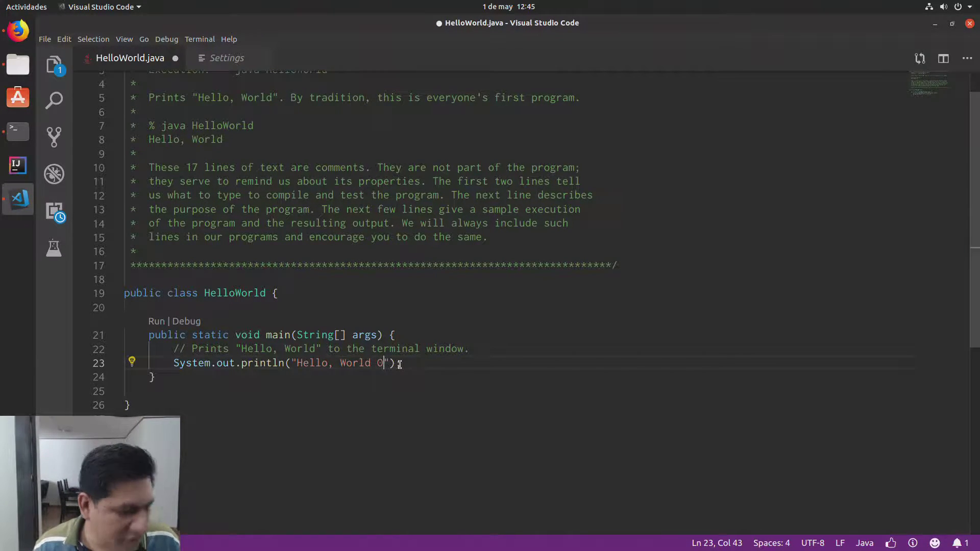
text(0)
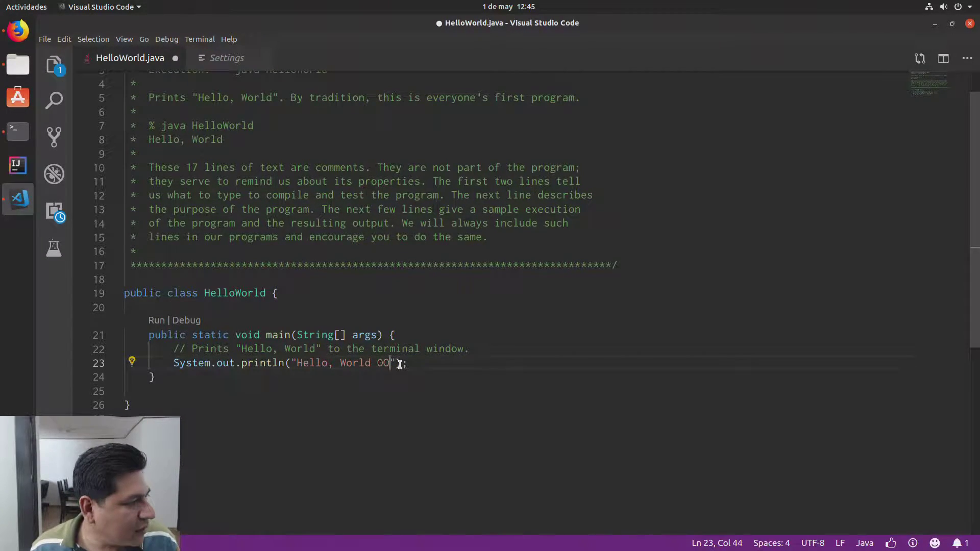
text( l)
text(1')
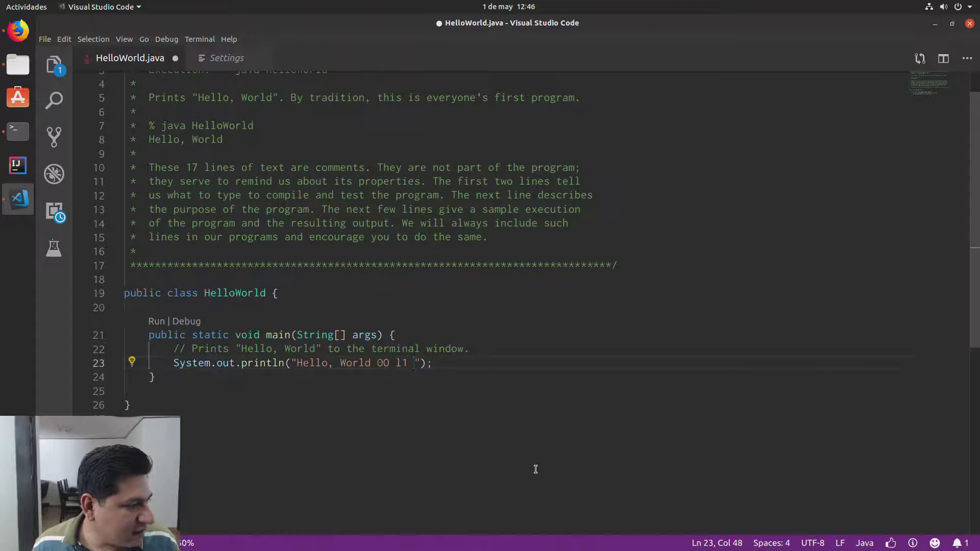
text(i)
key(BackSpace)
text(I)
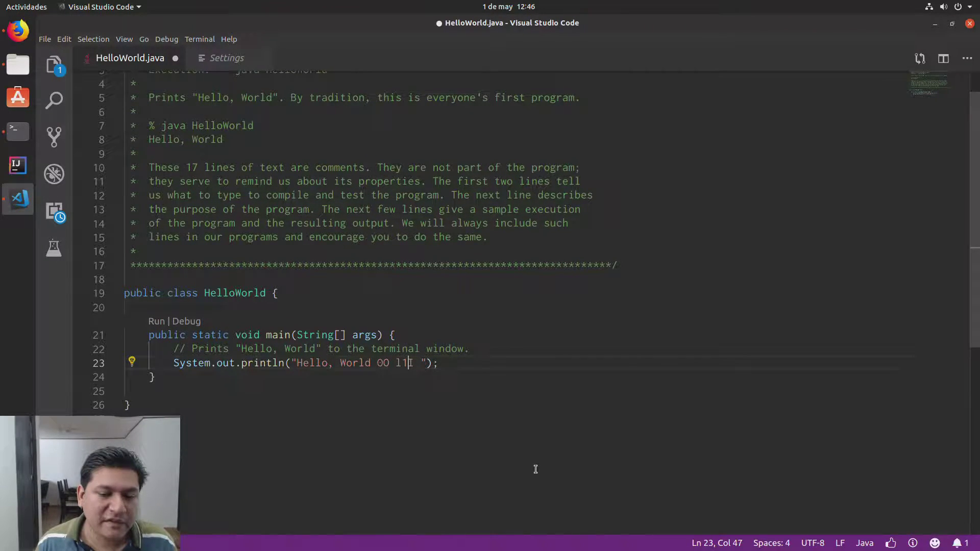
text(o)
key(Right)
key(Right)
key(Right)
key(Right)
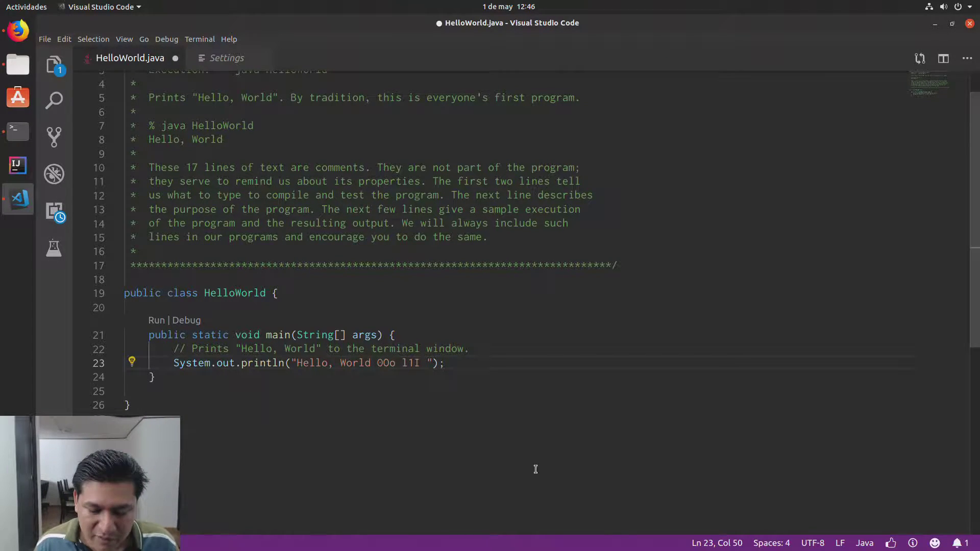
Step: Append the quote characters '\" to the message and save HelloWorld.java
text('"")
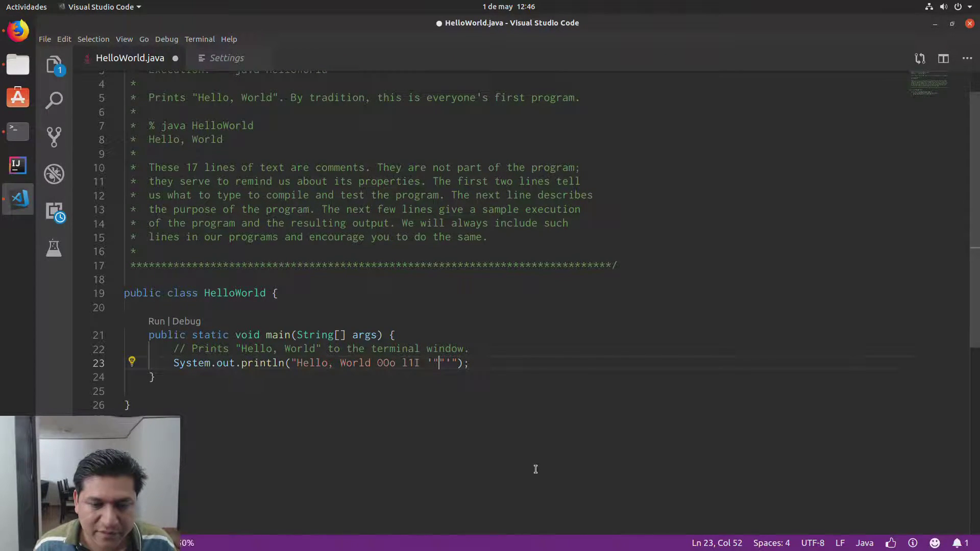
key(BackSpace)
key(BackSpace)
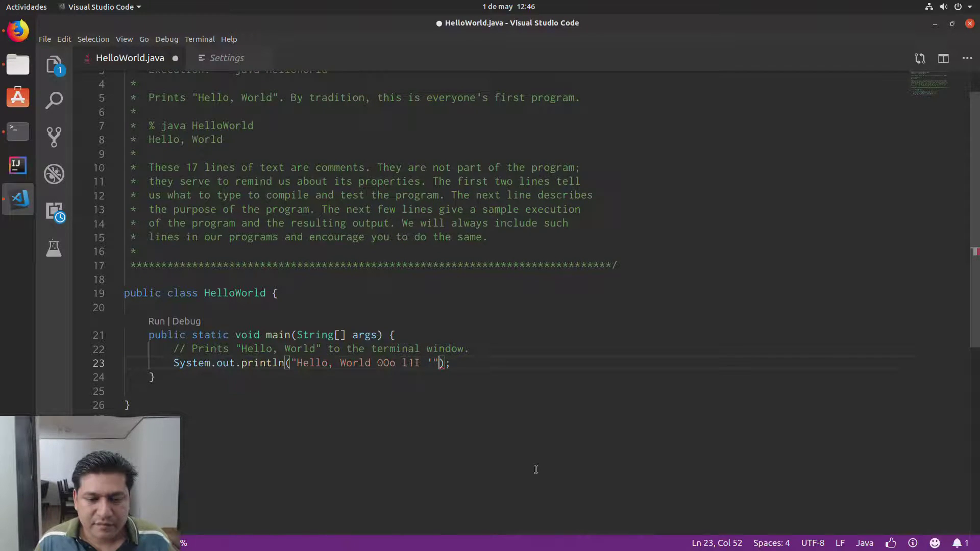
text(')
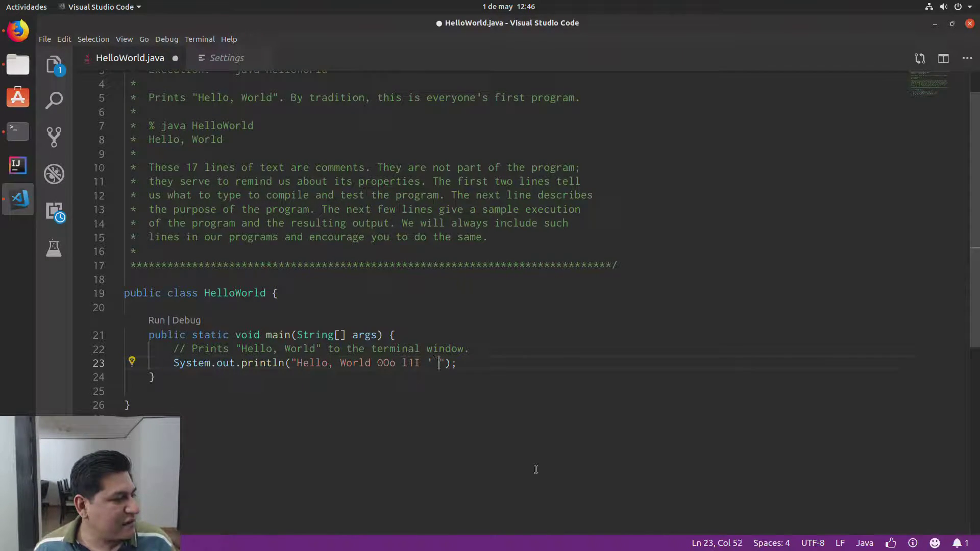
key(space)
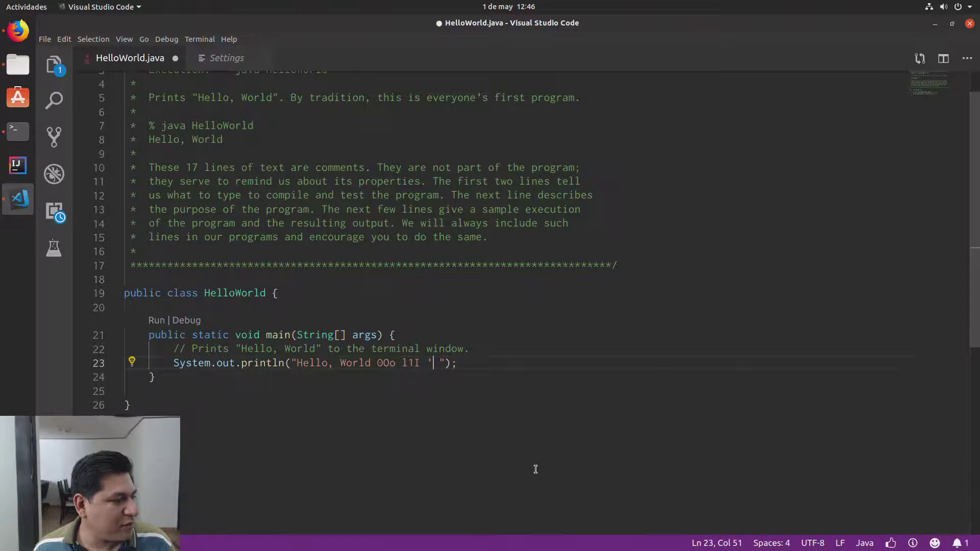
key(Left)
key(Left)
key(Left)
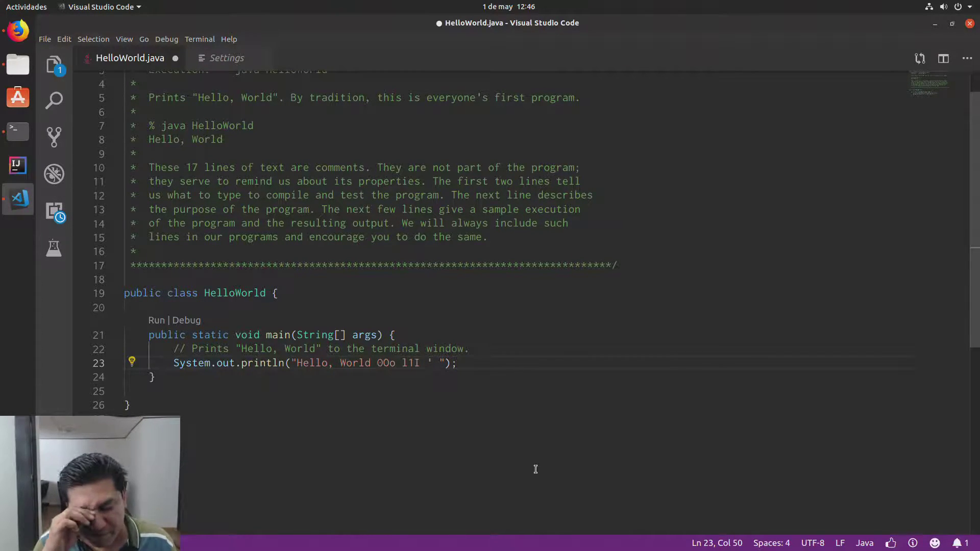
key(Right)
key(Right)
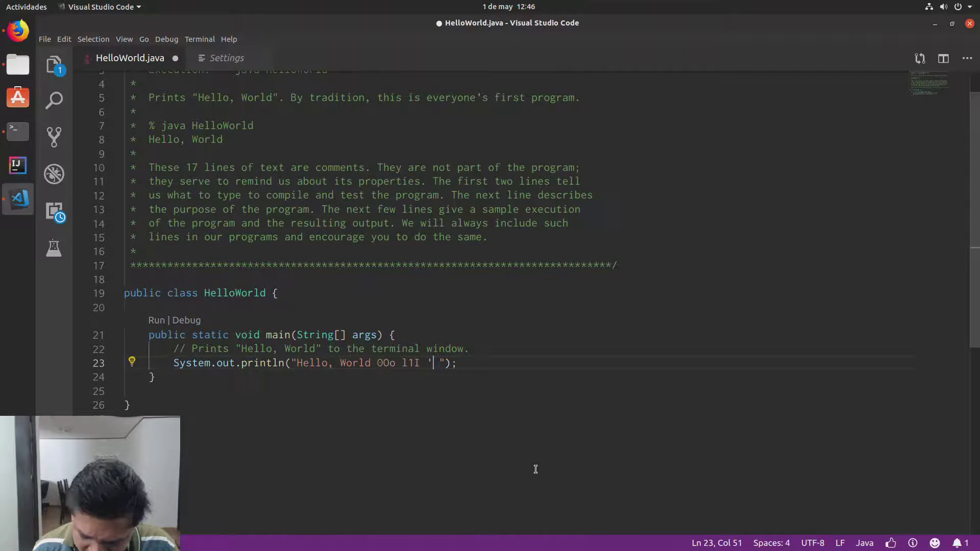
text(?")
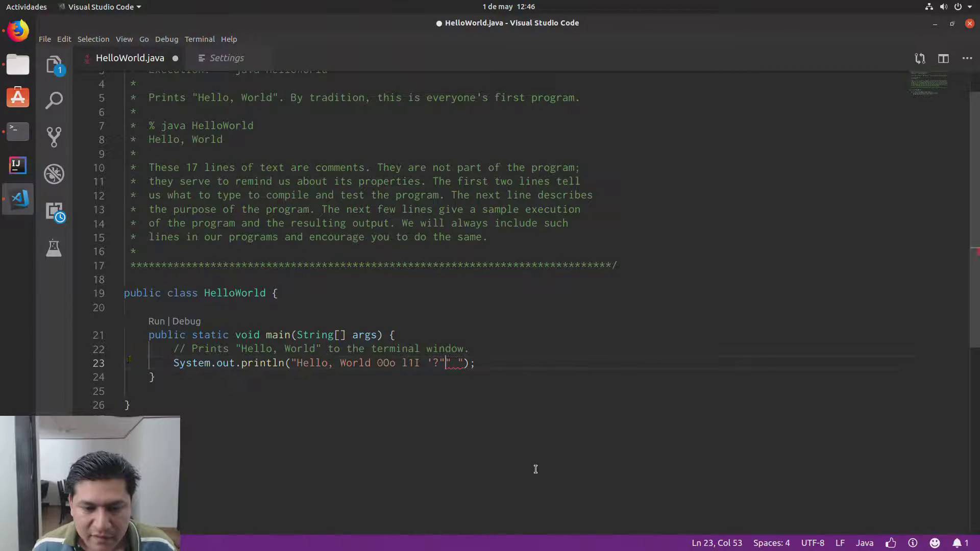
key(BackSpace)
key(BackSpace)
text(/)
key(Left)
key(Right)
key(Right)
key(Right)
key(Left)
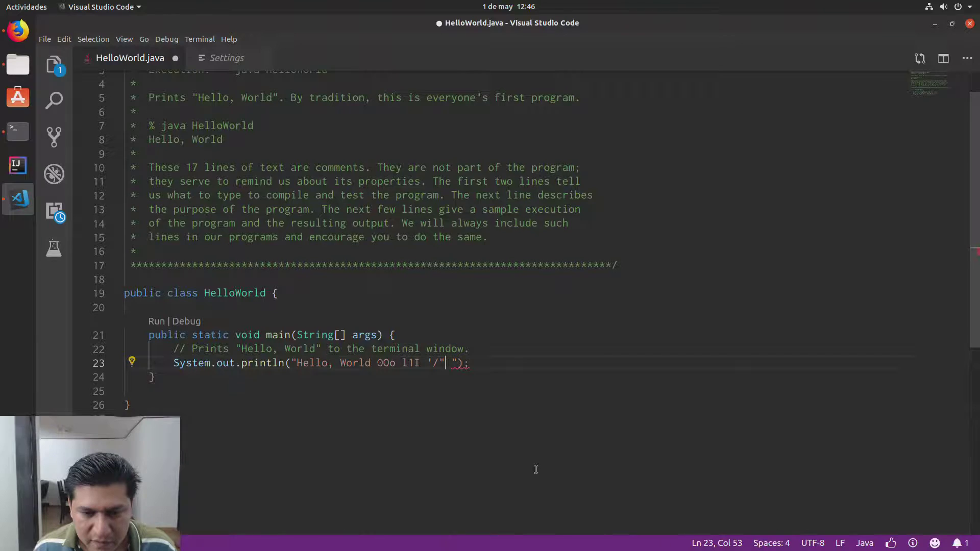
key(BackSpace)
text(\)
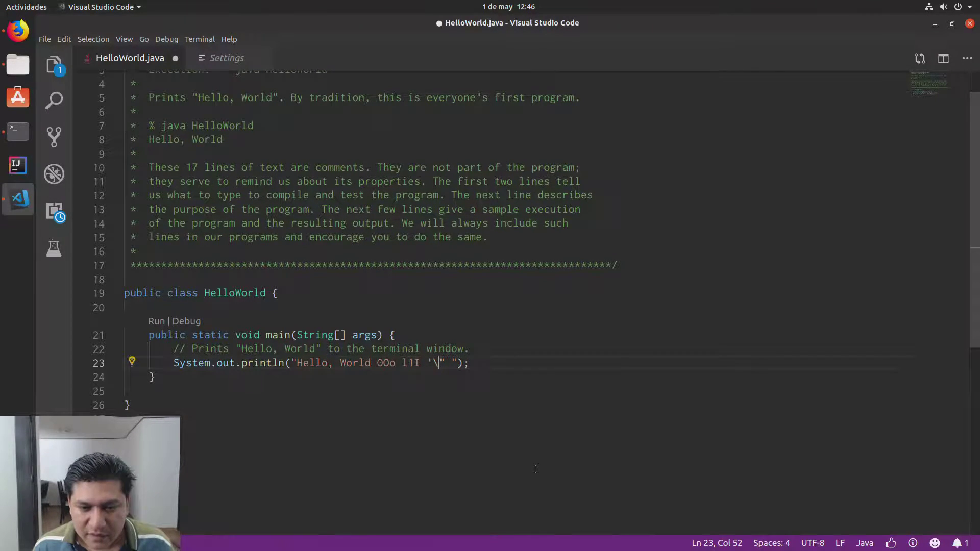
key(ctrl+s)
Step: Recompile with javac HelloWorld.java and run java HelloWorld, inspecting the 0 in the output
key(alt+Tab)
key(Up)
key(Up)
key(Up)
key(Return)
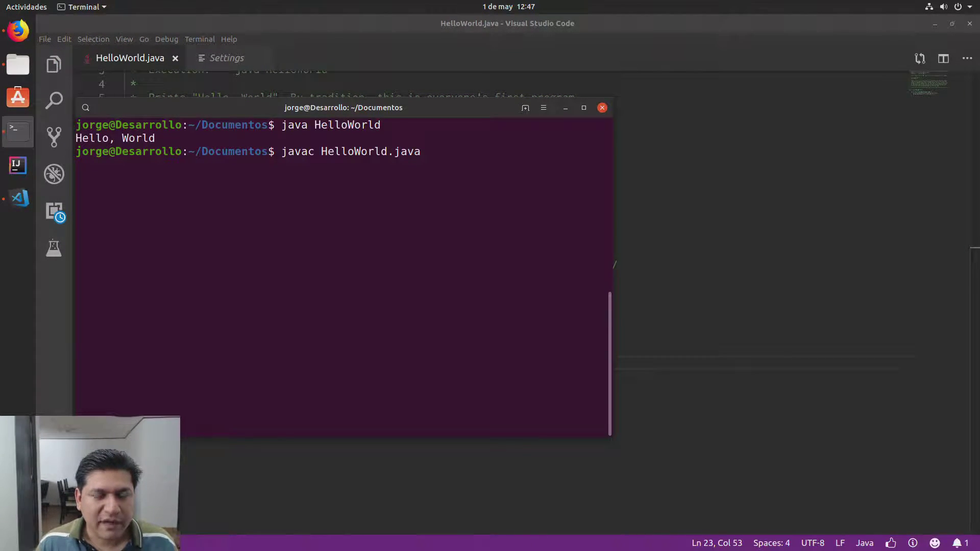
key(Up)
key(Up)
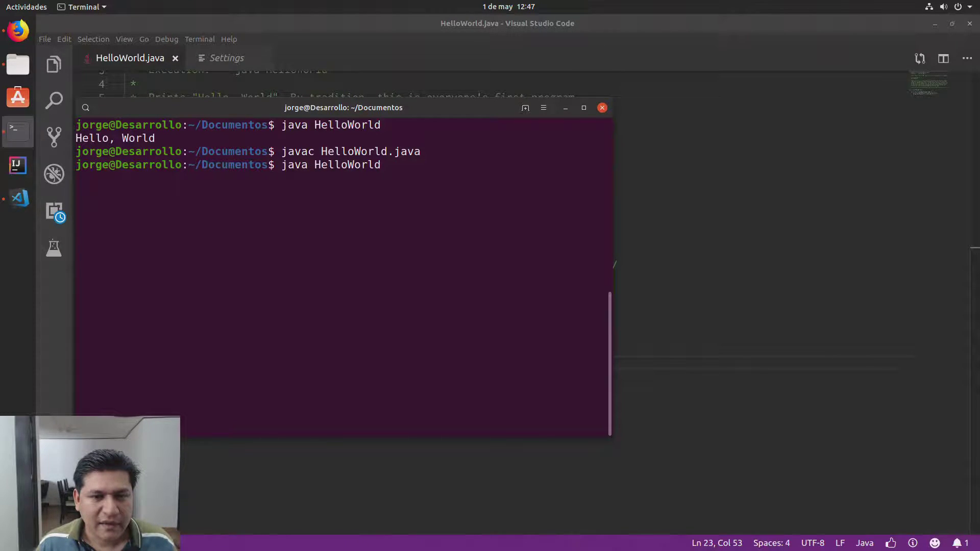
key(Return)
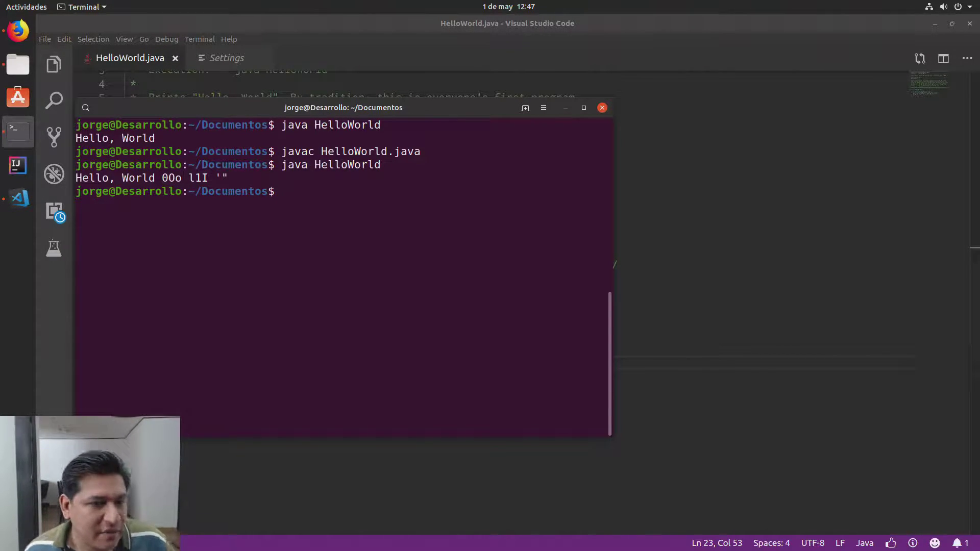
mouse_move(163, 180)
mouse_down()
mouse_move(175, 189)
mouse_move(169, 181)
mouse_up()
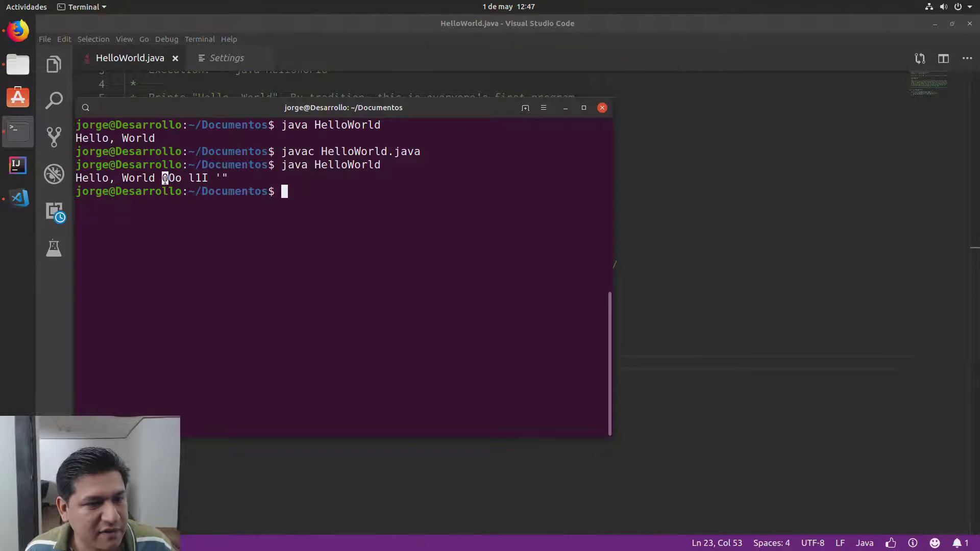
click(179, 182)
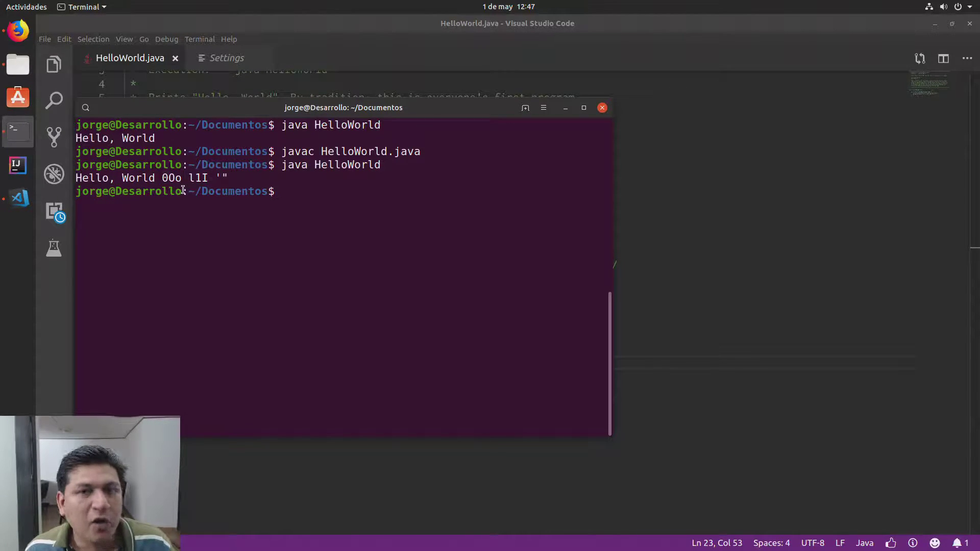
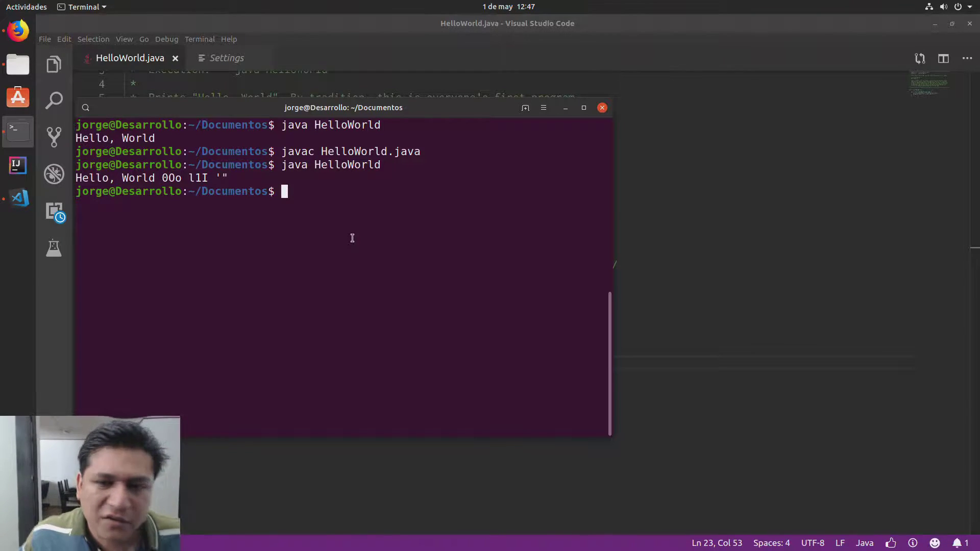
Step: Set the unnamed terminal profile's font to Inconsolata-g g at size 16
click(542, 113)
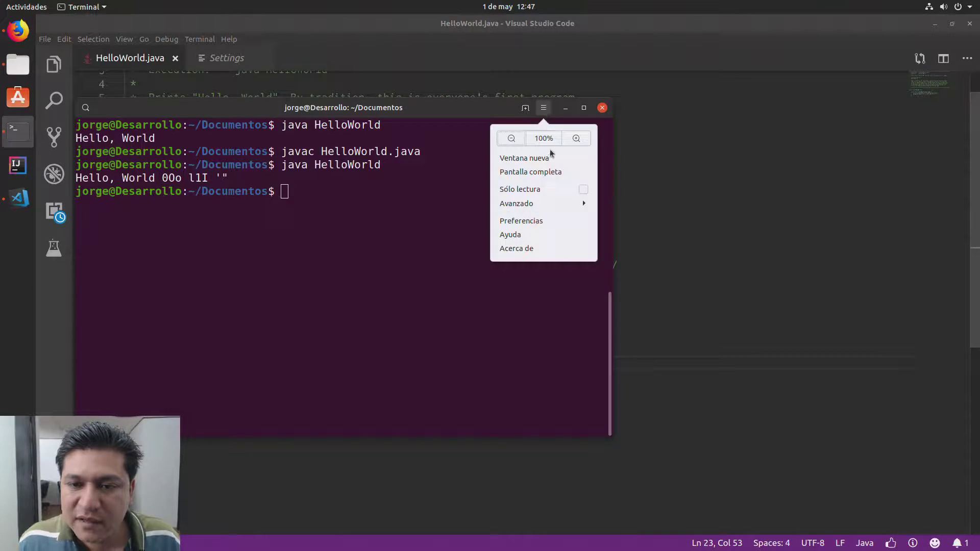
click(538, 213)
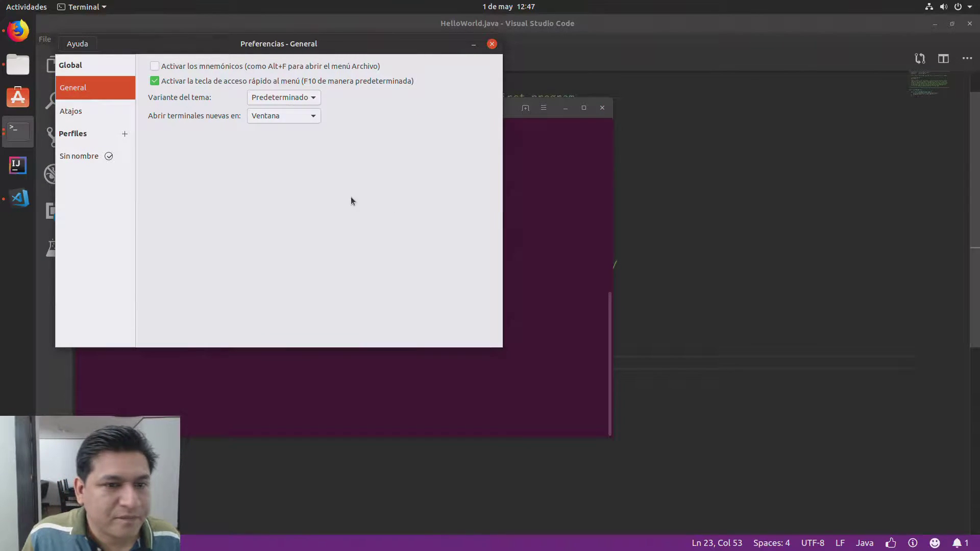
click(83, 155)
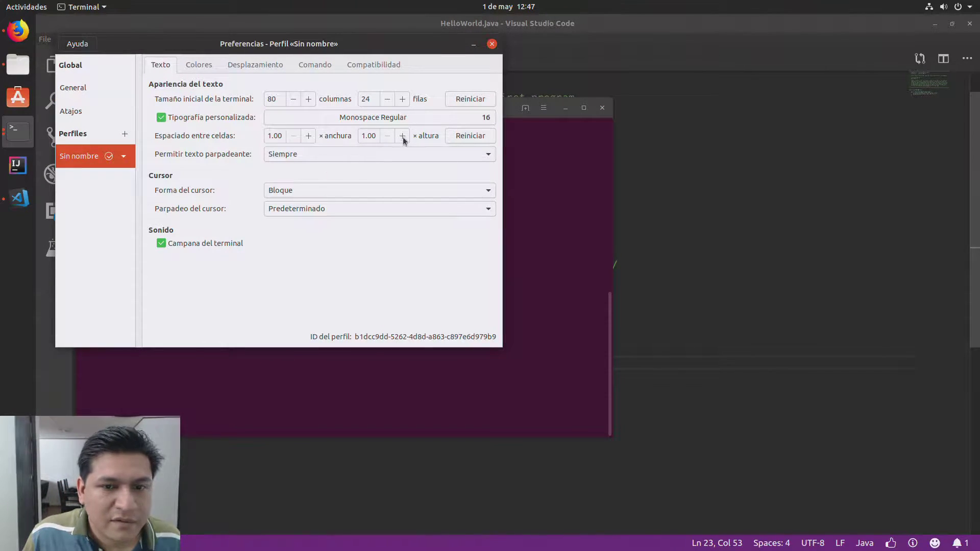
click(458, 118)
text(In)
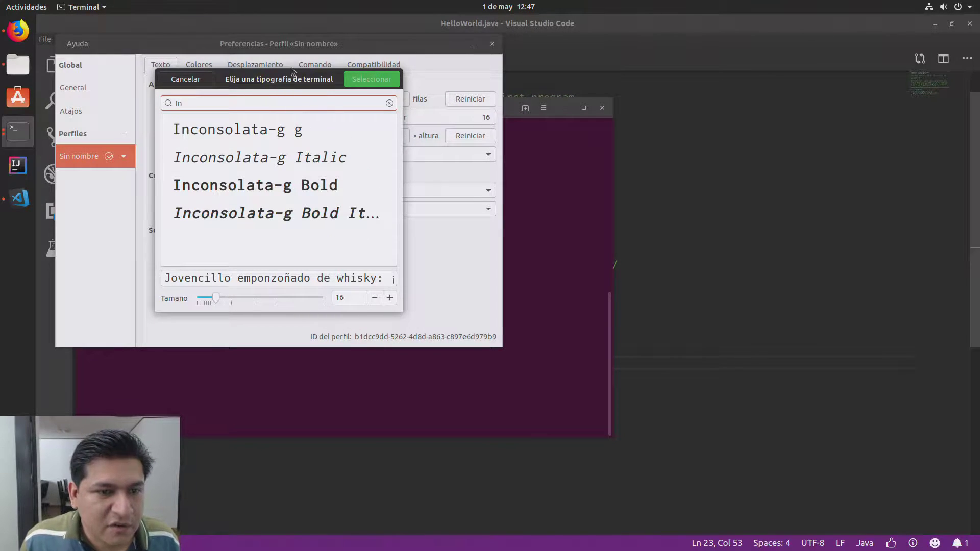
click(294, 130)
key(Return)
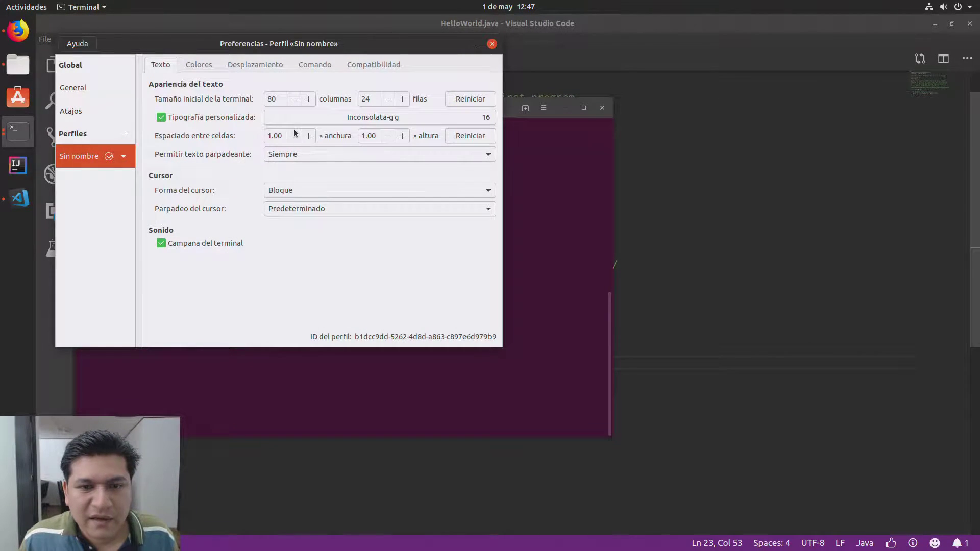
click(489, 46)
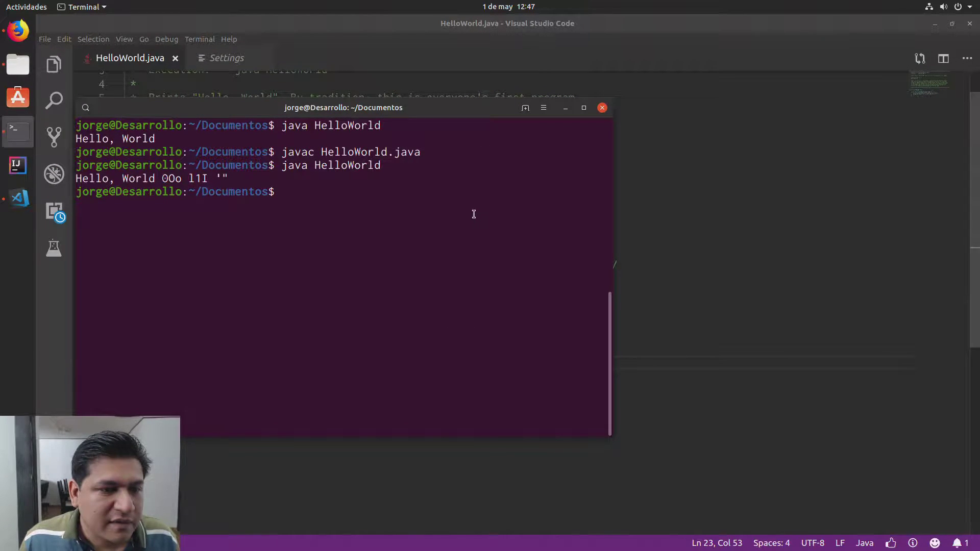
Step: Compare the 0Oo glyphs in the output, then move the terminal aside to reveal the code
drag(162, 179, 209, 180)
click(208, 180)
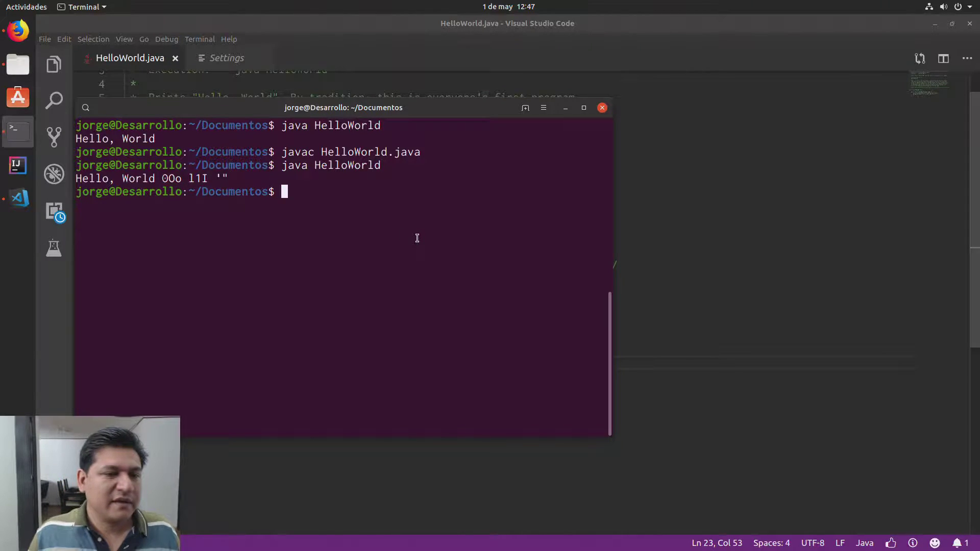
drag(465, 109, 683, 150)
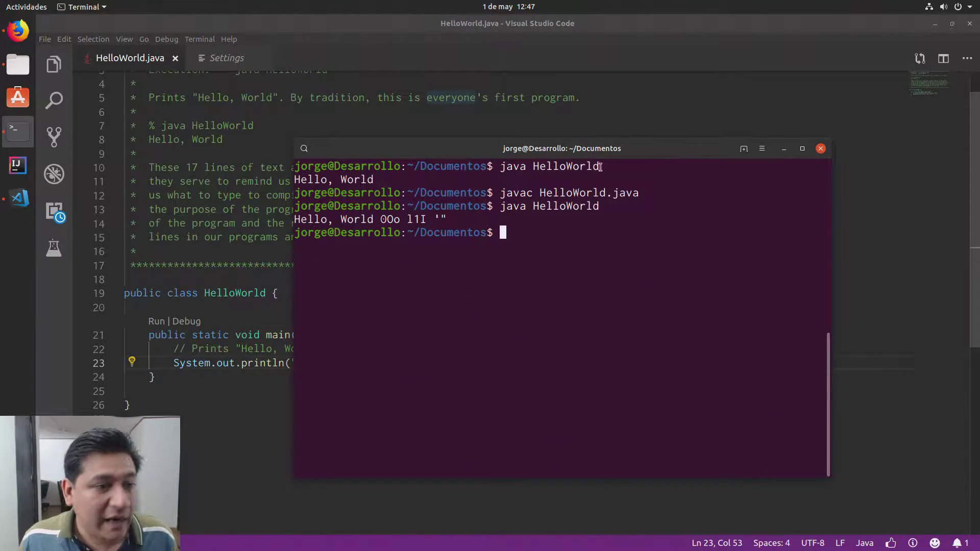
Step: In IntelliJ, open Settings and reach the Editor > Font page through a 'font' search
click(17, 165)
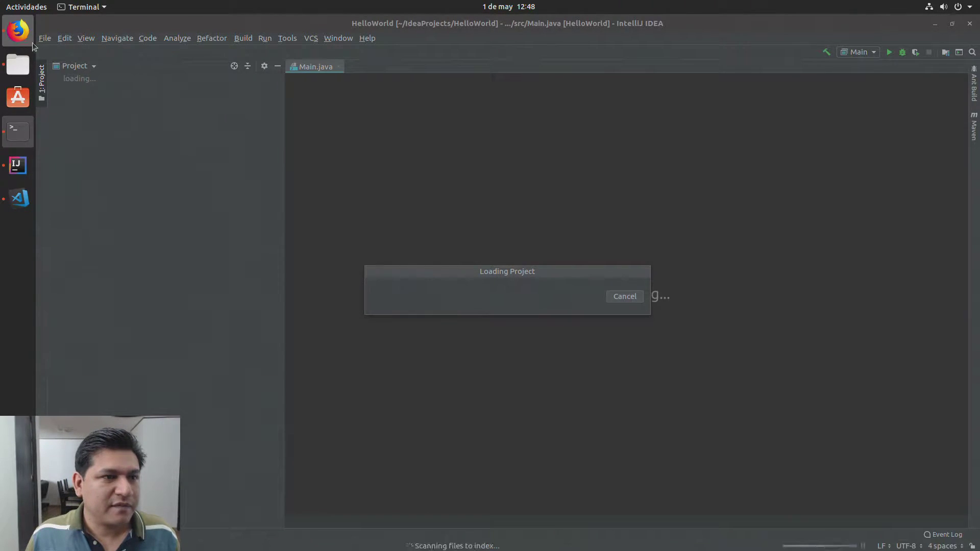
click(49, 43)
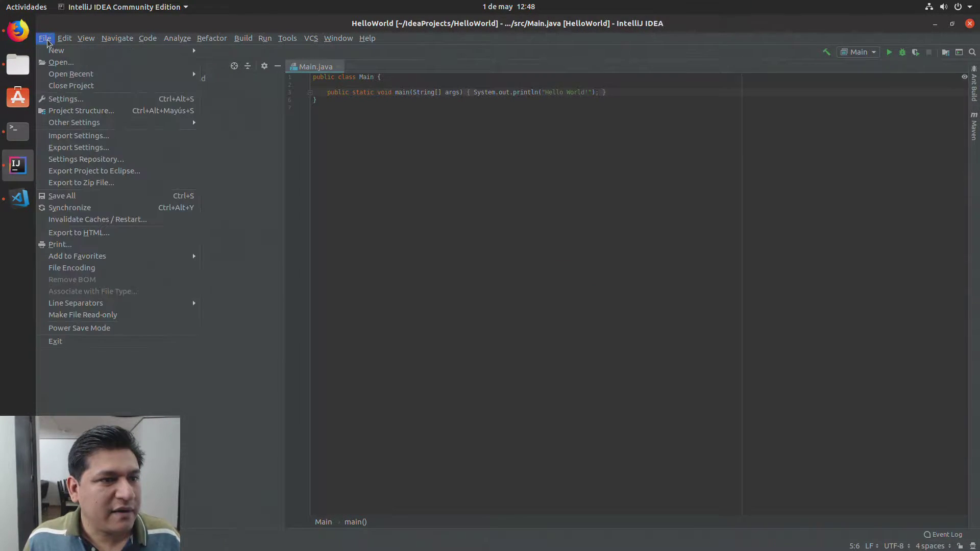
click(71, 103)
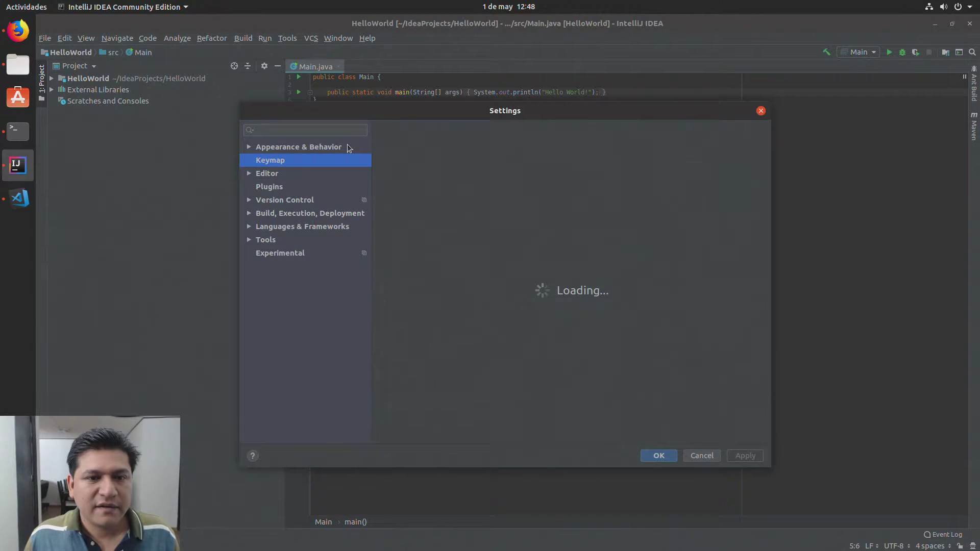
click(321, 133)
text(font)
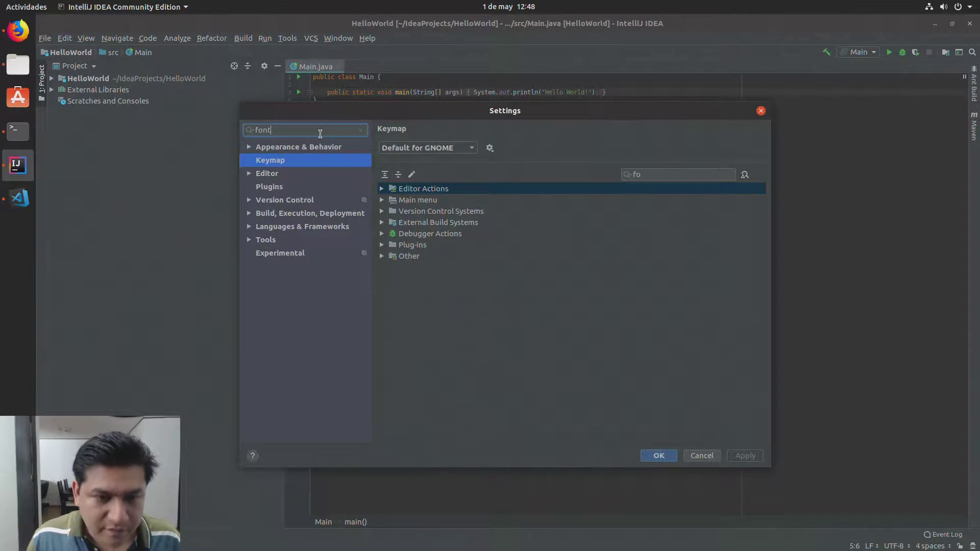
click(309, 200)
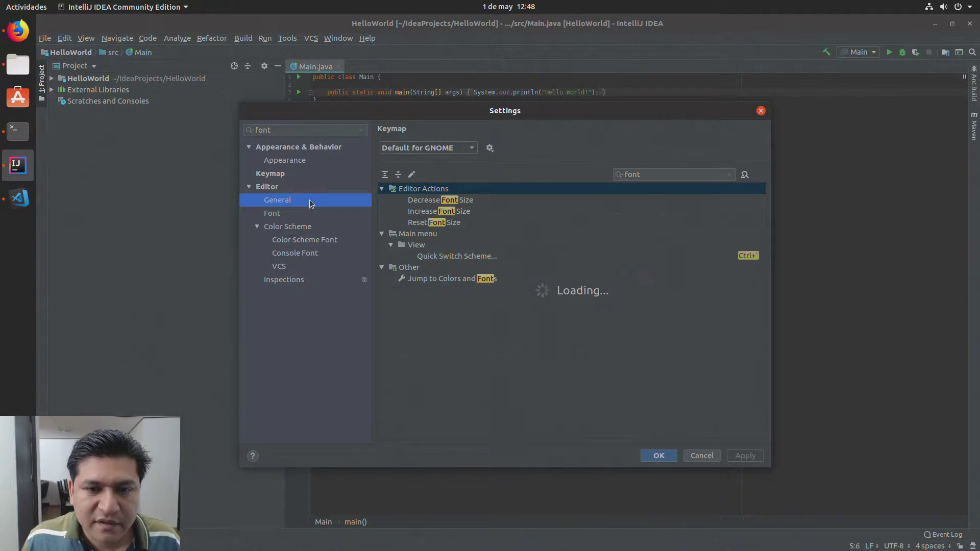
click(305, 222)
click(302, 213)
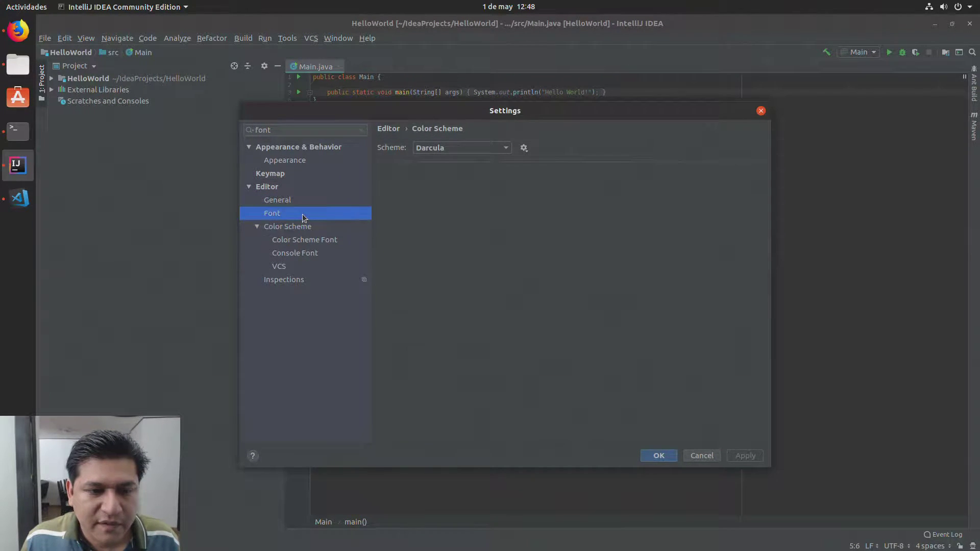
Step: Choose Inconsolata-g as the editor font with size 16 and apply it
click(521, 154)
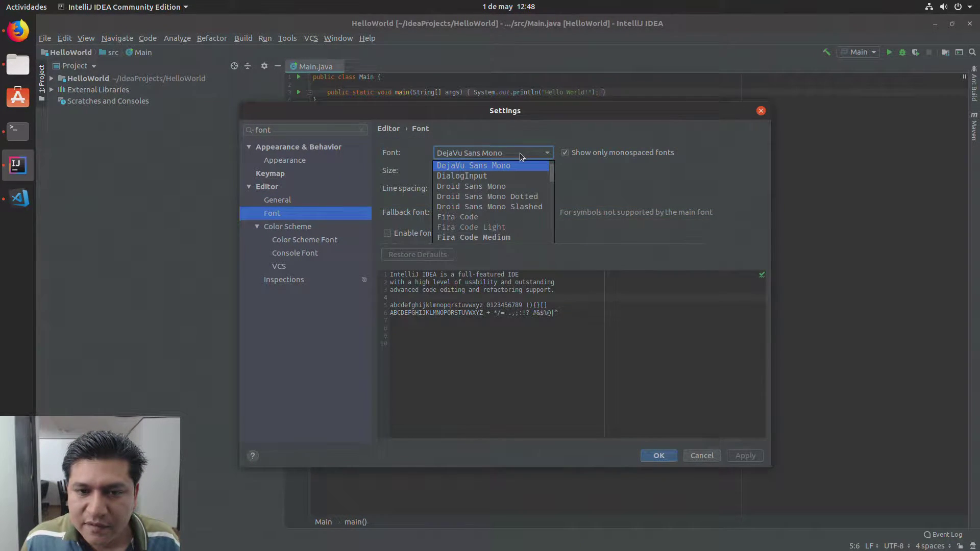
key(i)
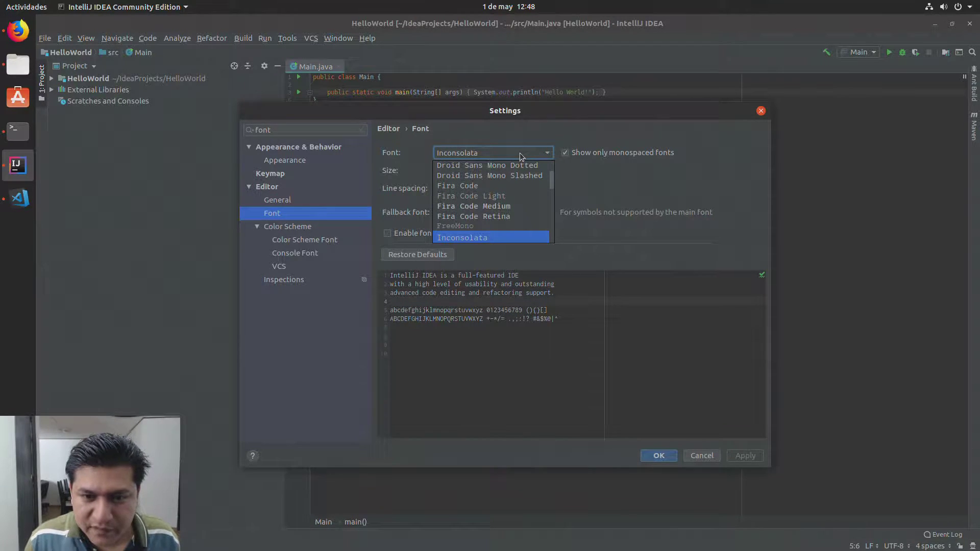
key(Down)
key(Return)
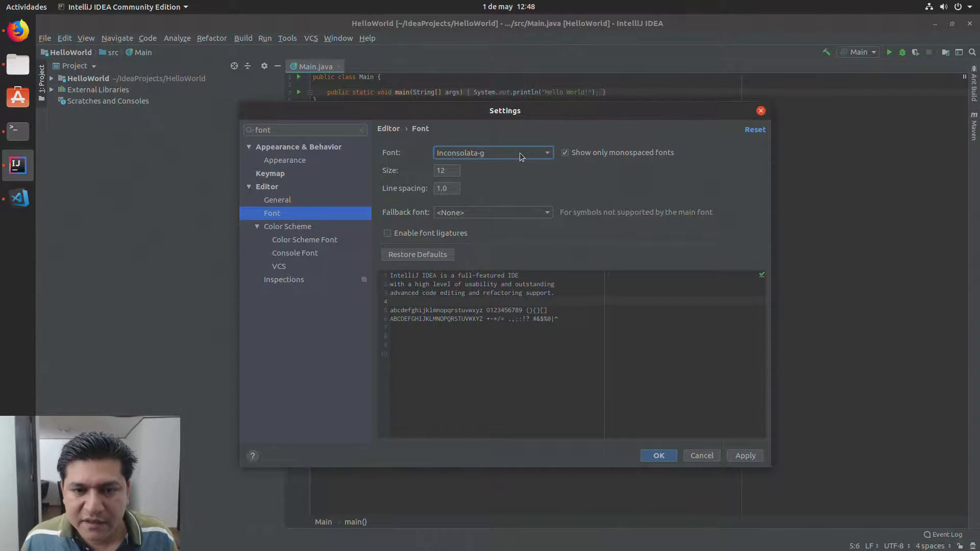
key(Tab)
text(16)
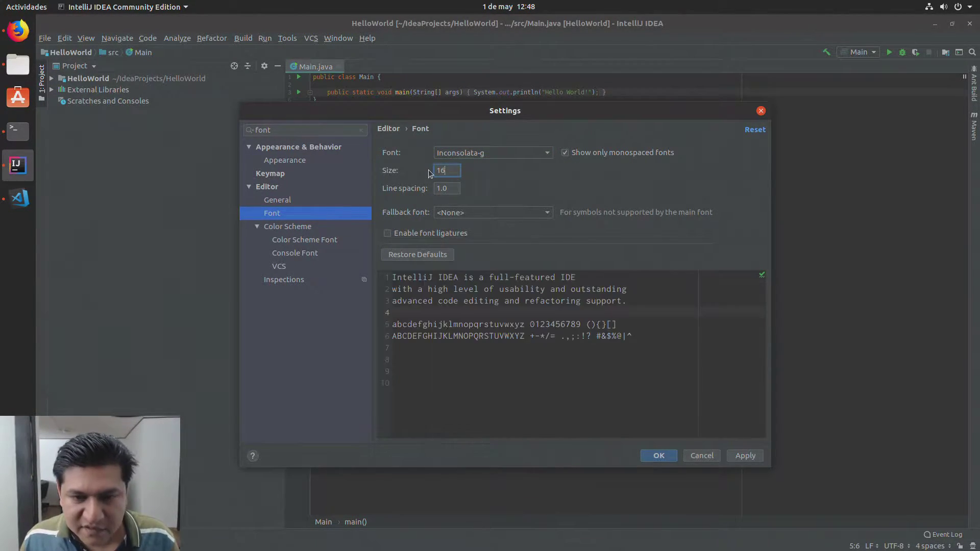
click(743, 455)
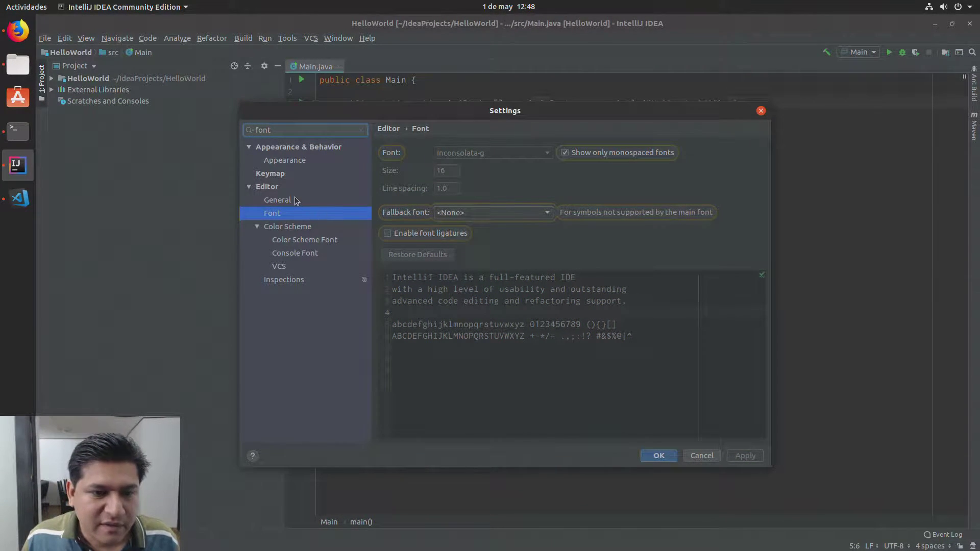
Step: Add Ctrl+mouse-wheel shortcuts to the Decrease Font Size and Increase Font Size actions
click(271, 174)
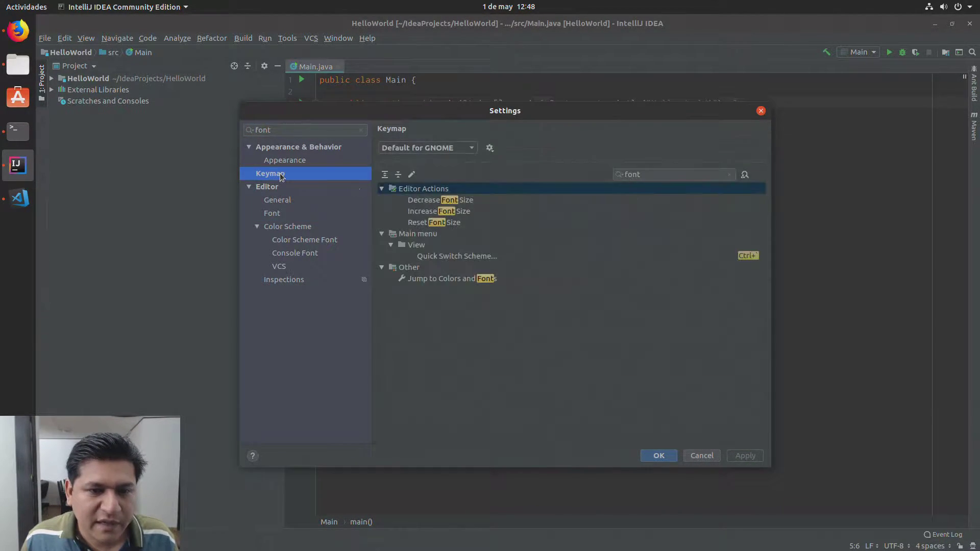
right_click(493, 205)
click(533, 228)
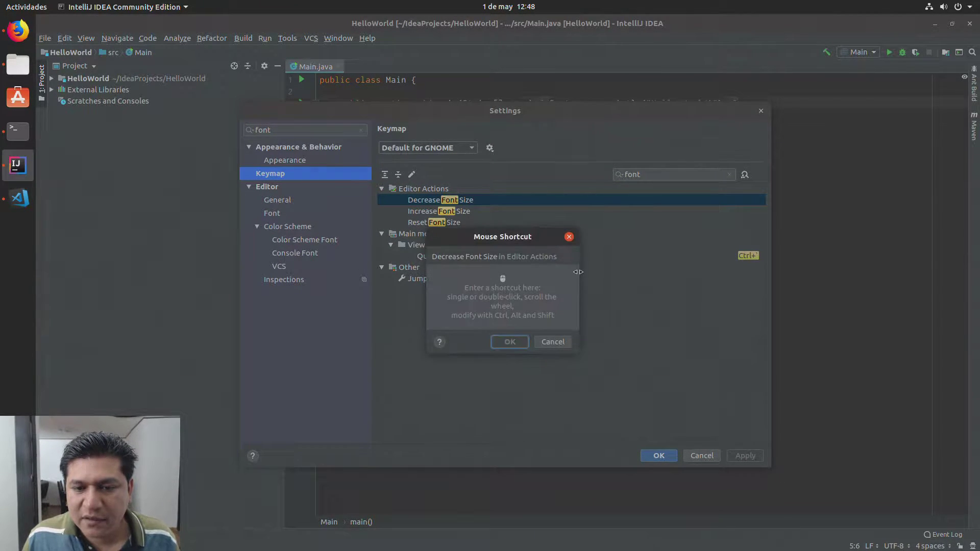
ctrl+scroll(558, 299, down, 1)
click(510, 341)
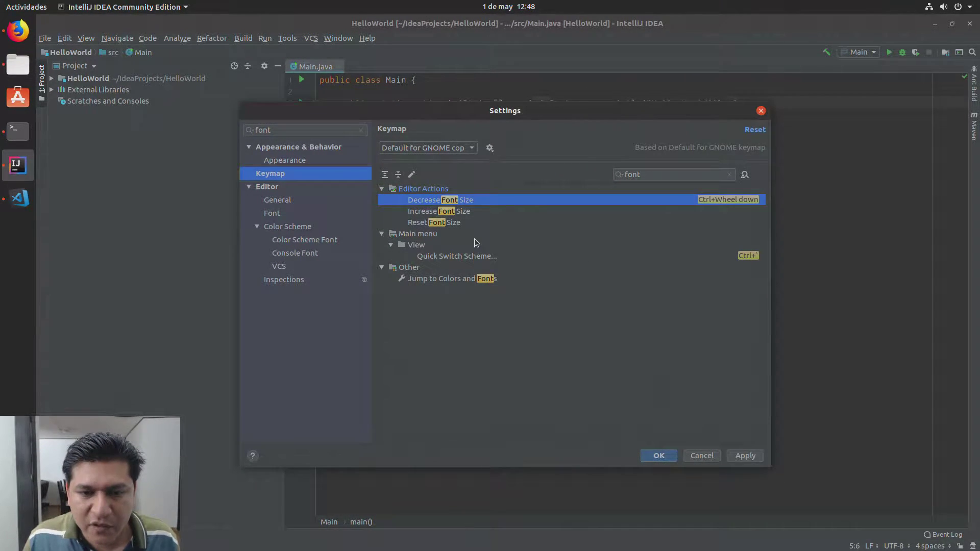
right_click(465, 212)
click(493, 244)
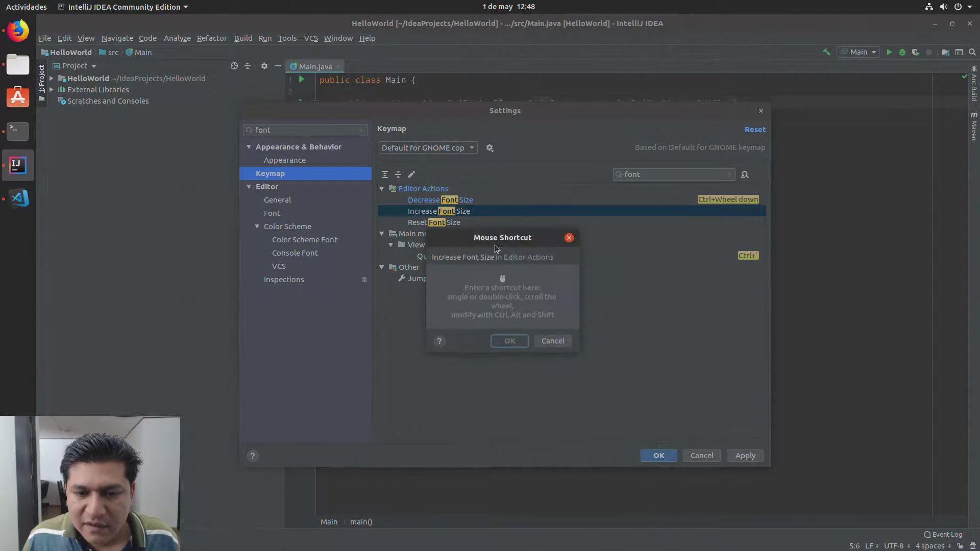
ctrl+scroll(515, 299, up, 1)
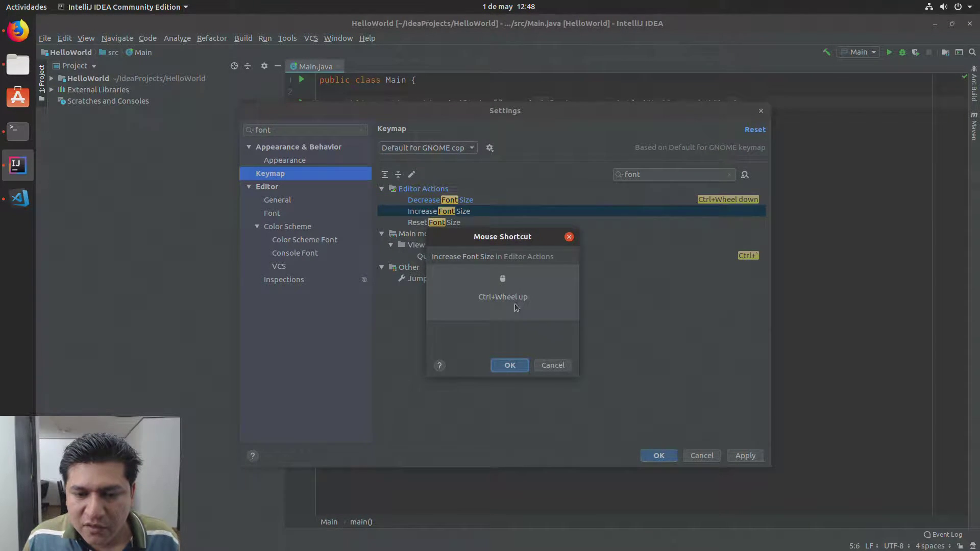
click(512, 363)
Step: Give Reset Font Size the Ctrl+\ keyboard shortcut, then apply and close Settings
click(454, 223)
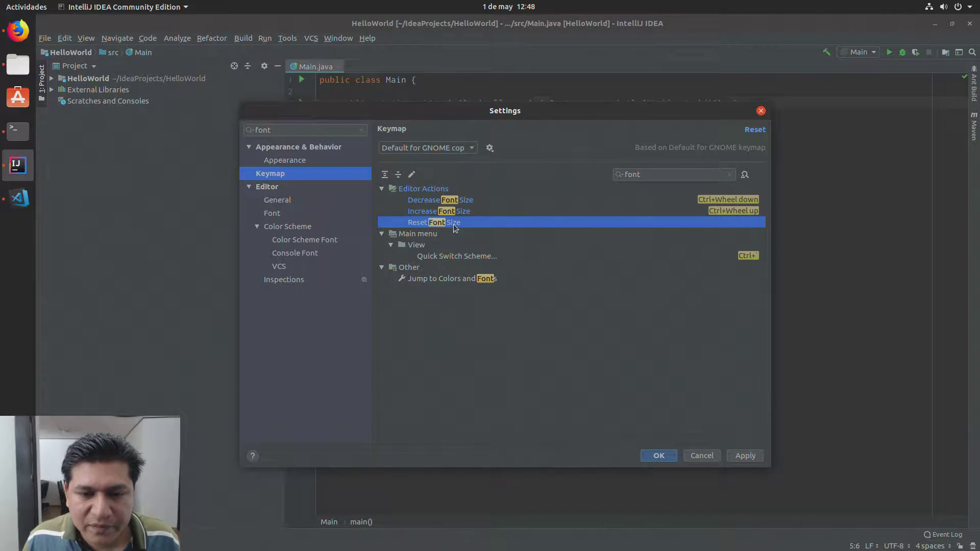
right_click(453, 225)
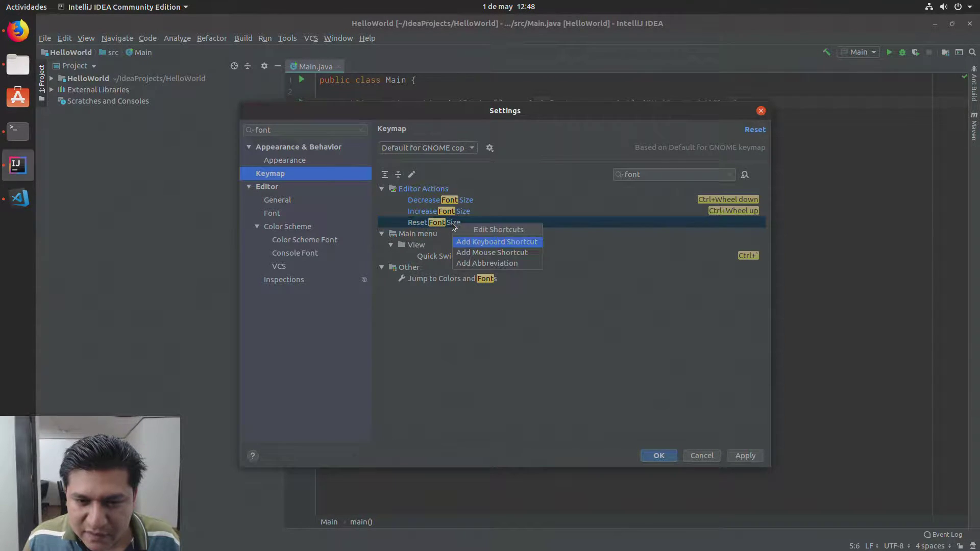
click(479, 246)
key(ctrl+backslash)
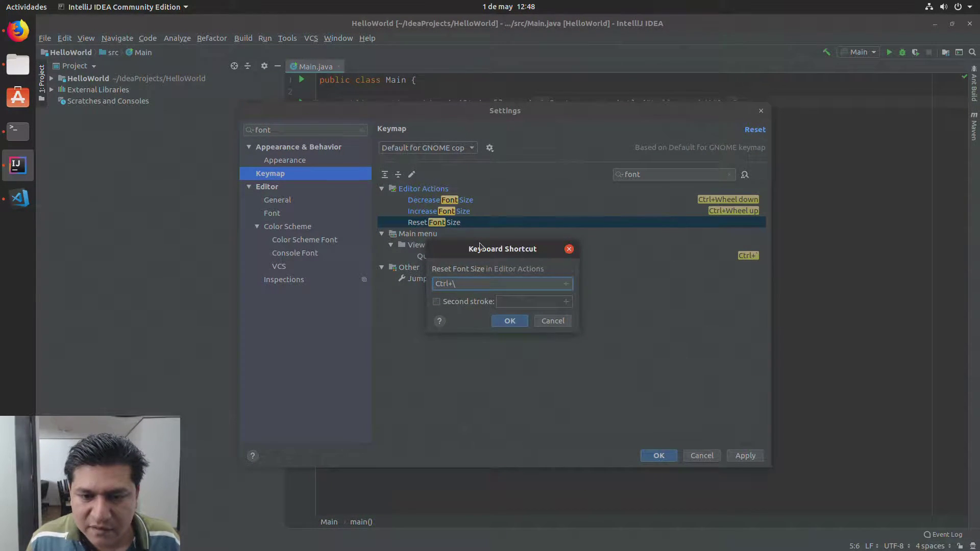
click(510, 322)
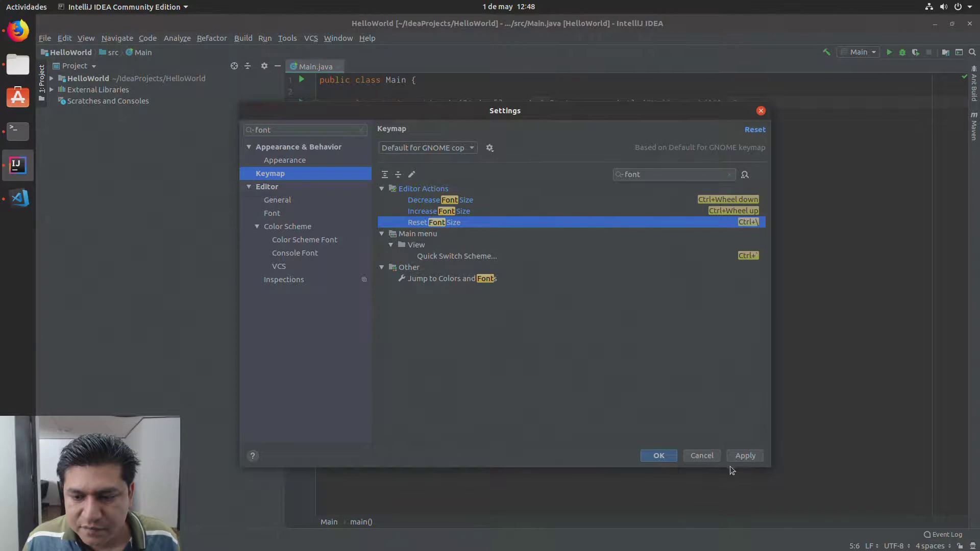
click(744, 456)
click(663, 456)
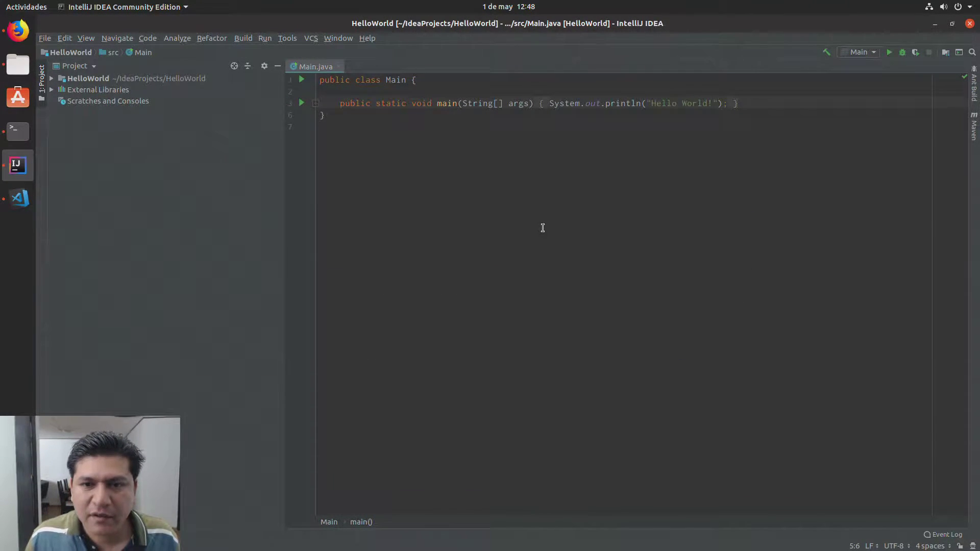
Step: Enlarge the Main.java code with the new Ctrl+mouse-wheel font size shortcut
scroll(544, 229, up, 11)
scroll(551, 262, down, 5)
scroll(550, 263, up, 2)
scroll(553, 265, down, 1)
scroll(554, 265, up, 1)
scroll(554, 266, down, 1)
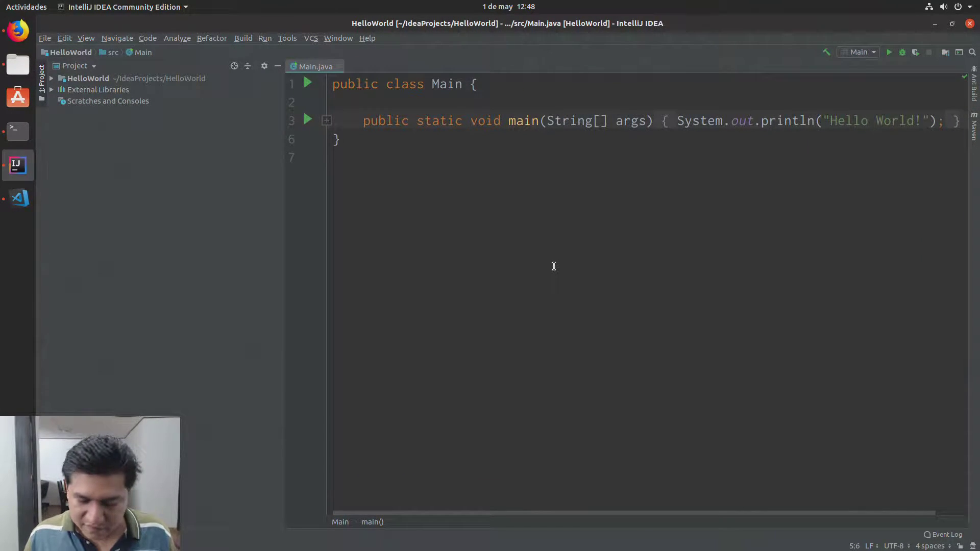
scroll(554, 266, up, 4)
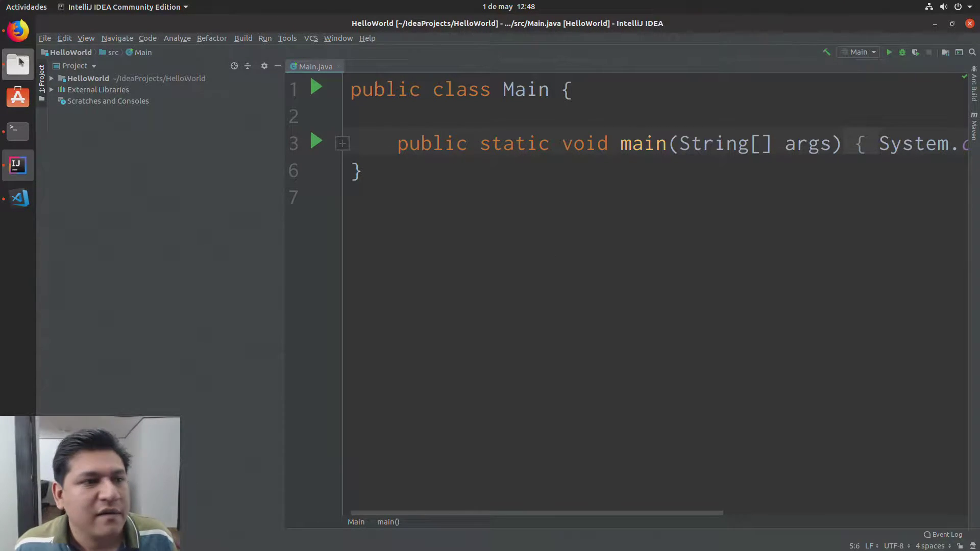
Step: Check Reset Font Size's Ctrl+\ shortcut in Keymap, then use Ctrl+\ to reset the editor font
click(45, 39)
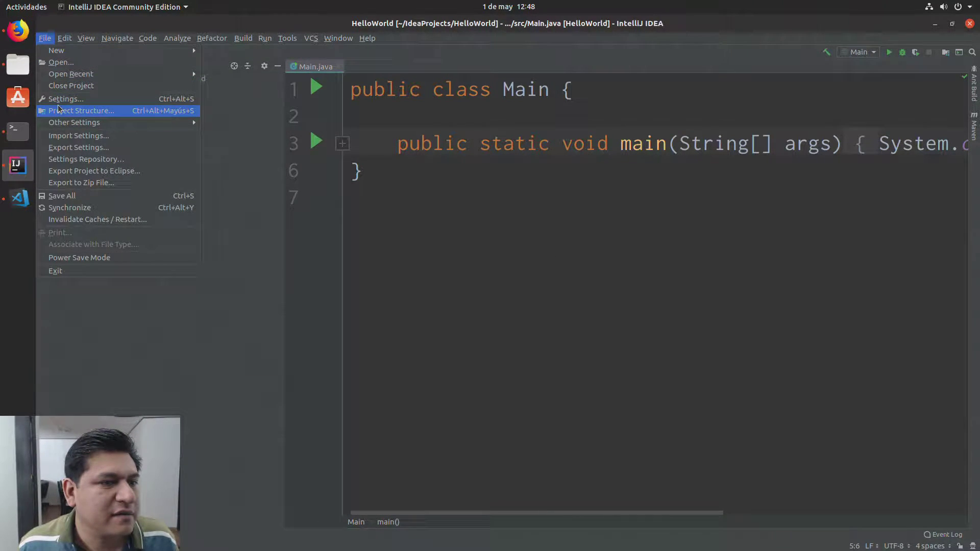
click(60, 99)
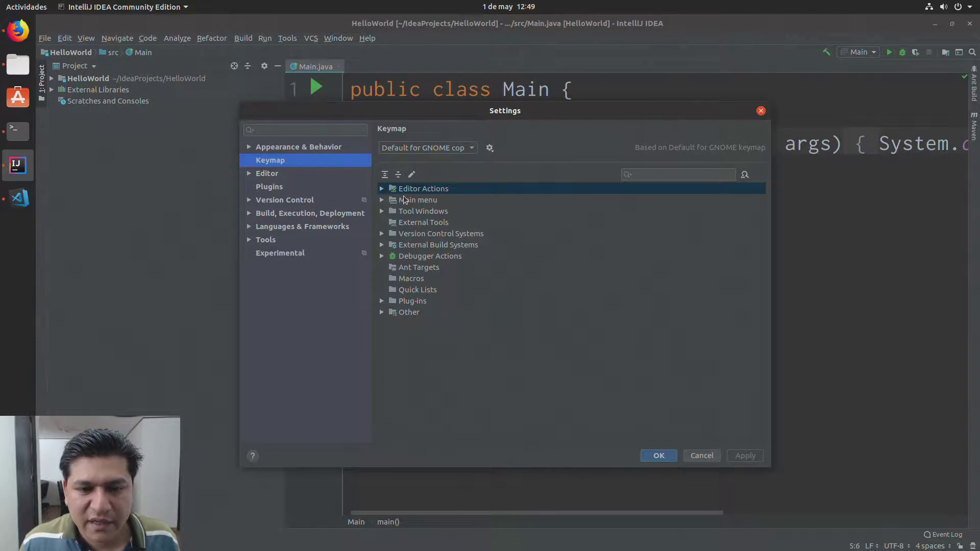
click(277, 131)
text(font)
right_click(463, 225)
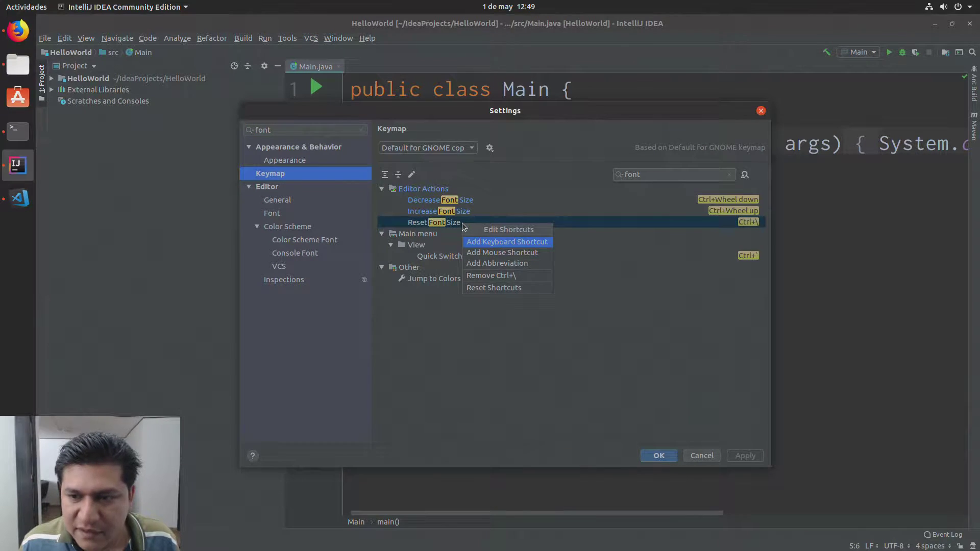
click(511, 242)
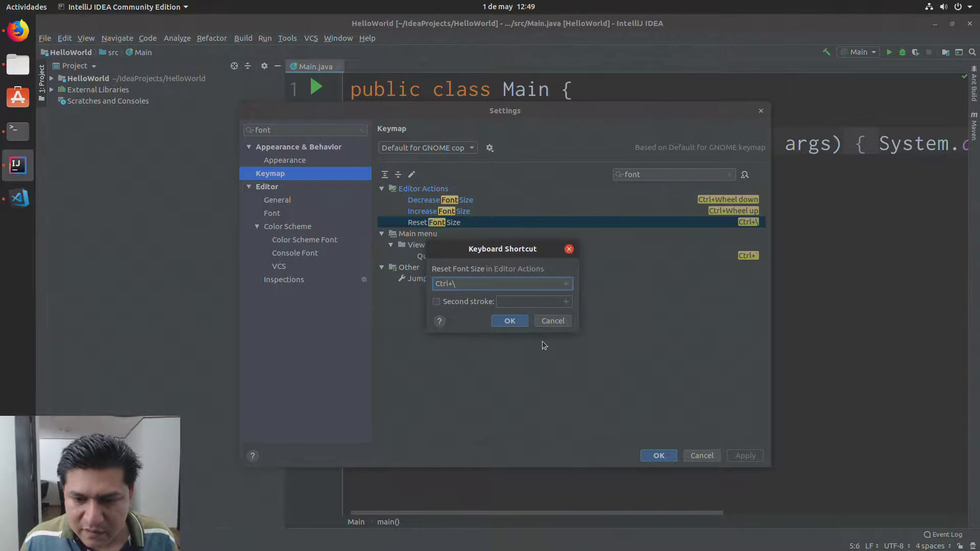
click(512, 322)
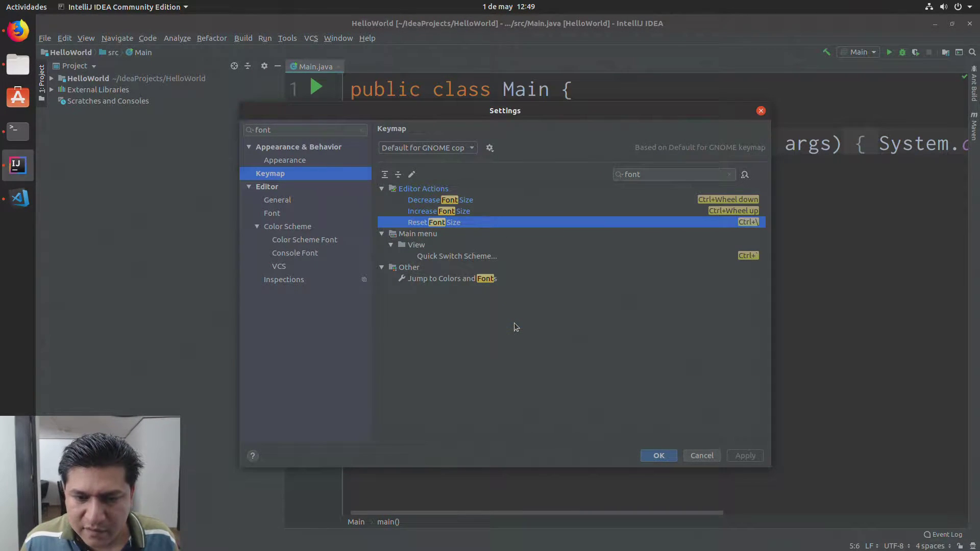
click(658, 456)
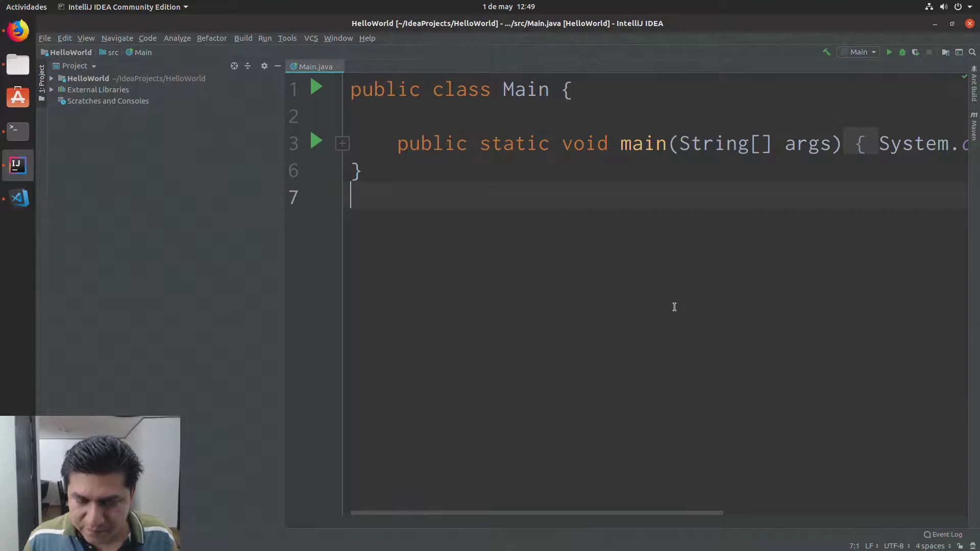
key(ctrl+backslash)
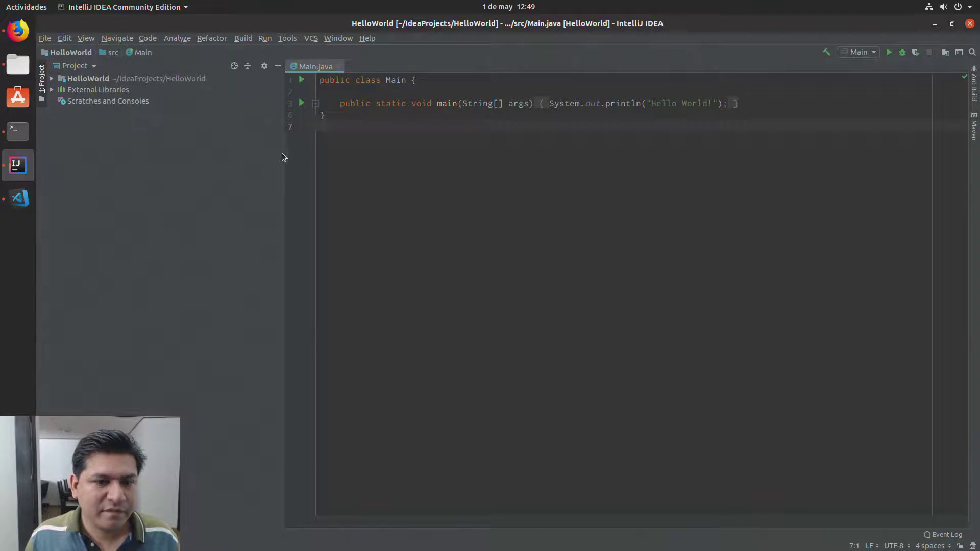
Step: Narrow the project panel, then close the IntelliJ, VS Code, Firefox and Files windows
drag(287, 153, 224, 148)
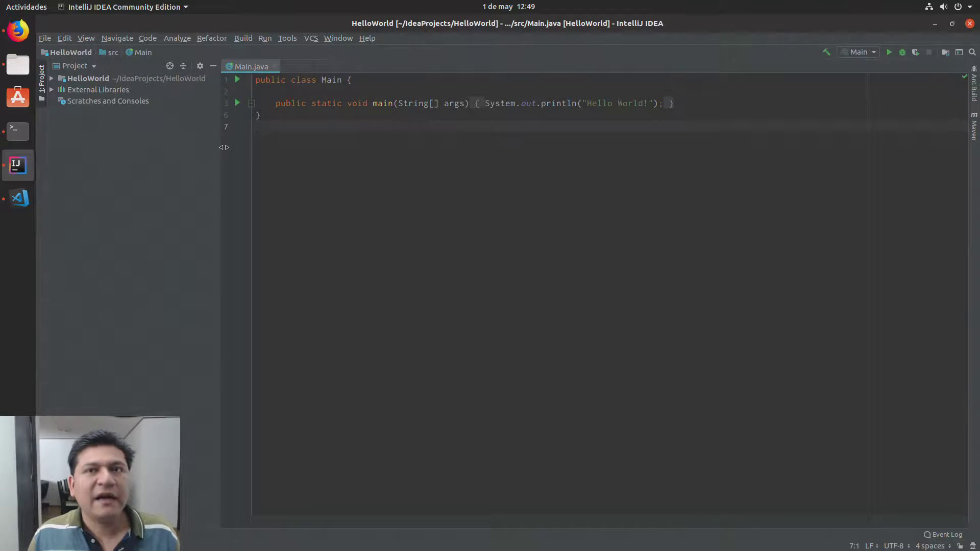
click(970, 24)
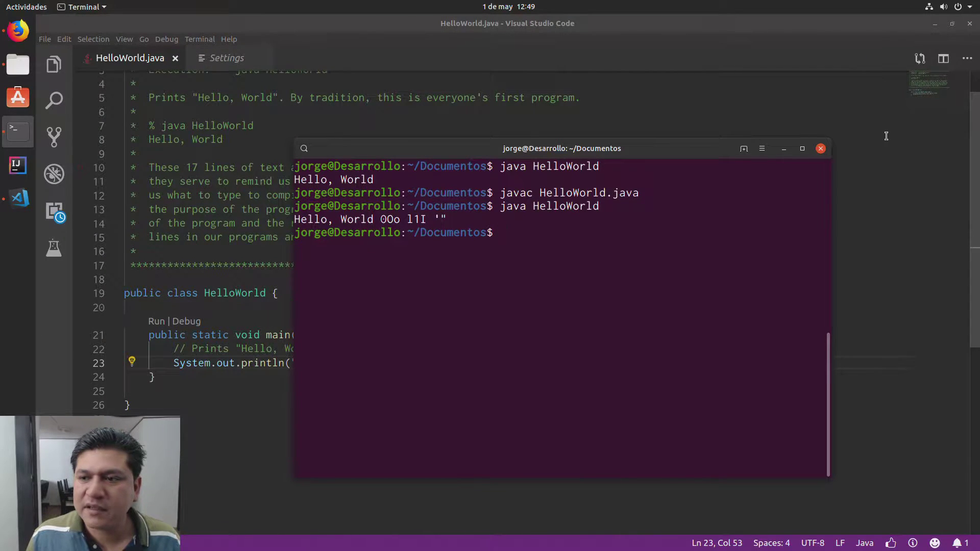
click(966, 58)
click(970, 24)
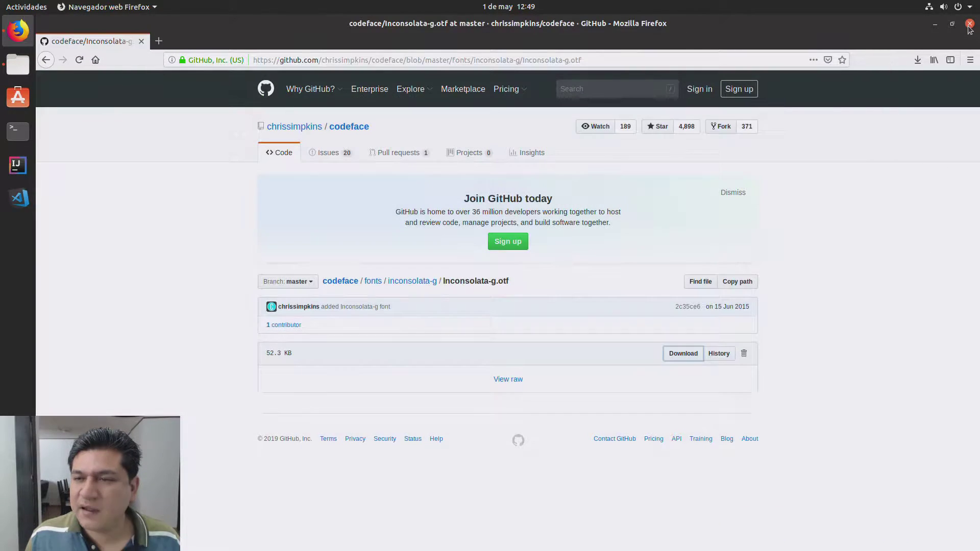
click(969, 24)
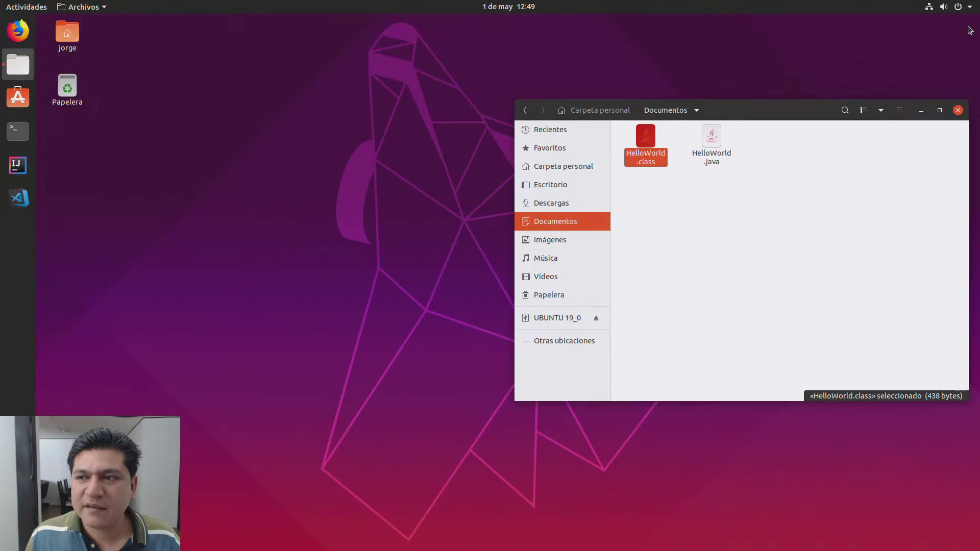
click(958, 111)
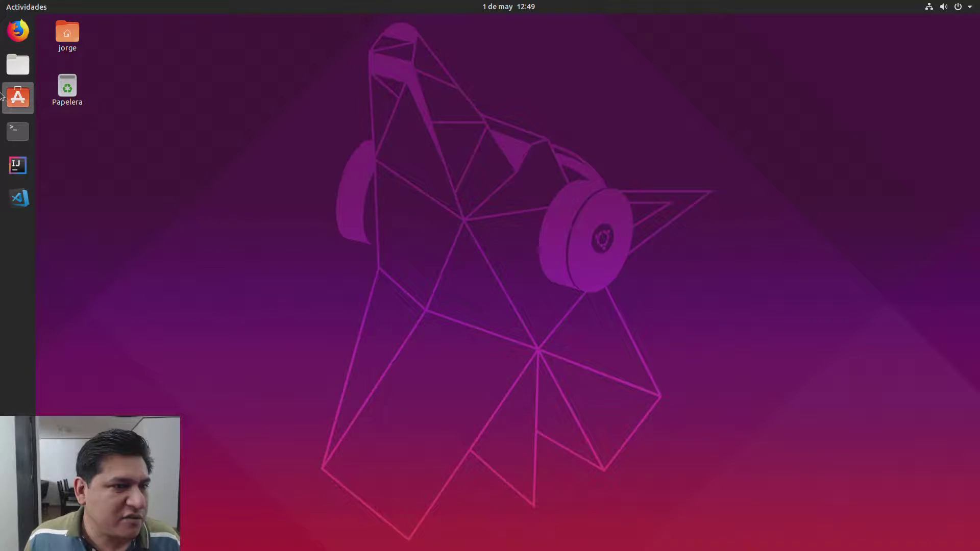
Step: Search Ubuntu Software for 'datagrip' and install DataGrip, authorizing with the account password
click(18, 98)
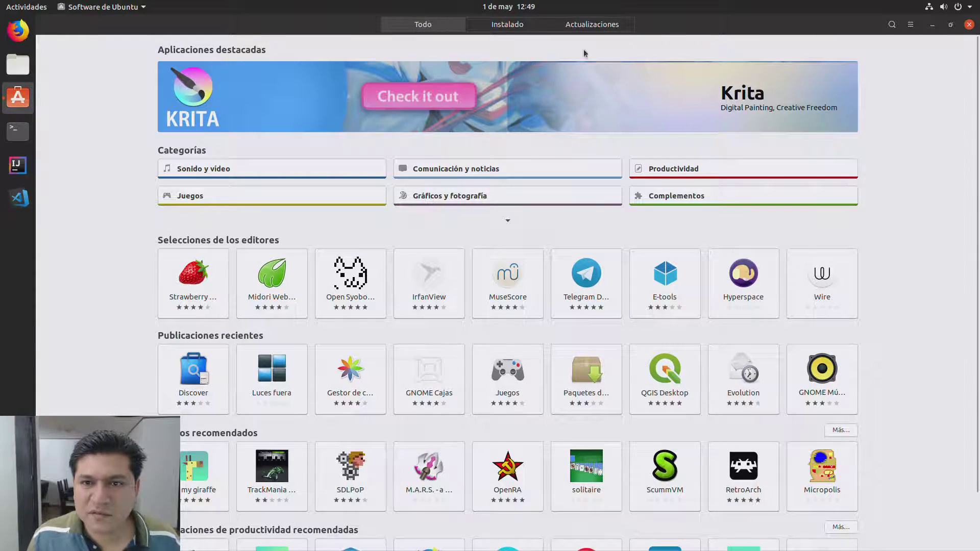
click(892, 24)
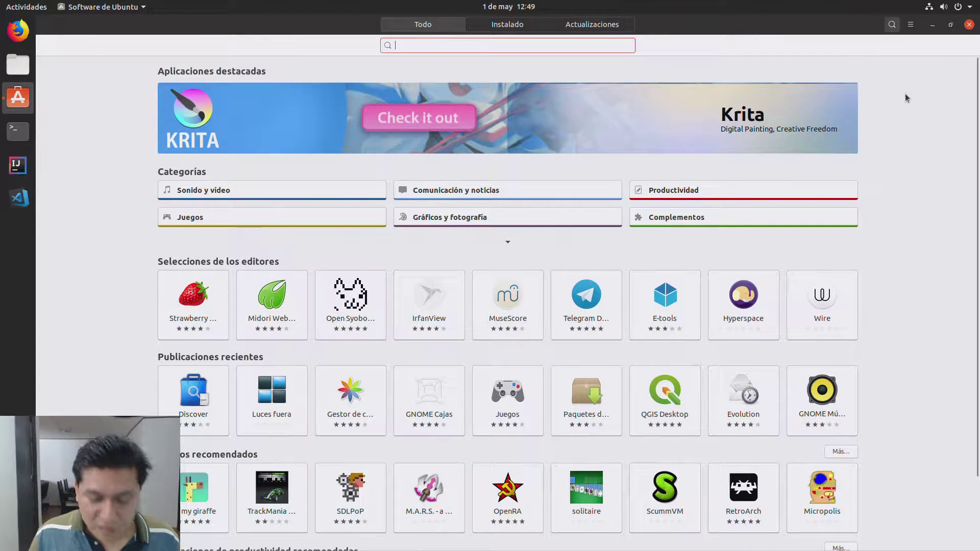
text(datagri)
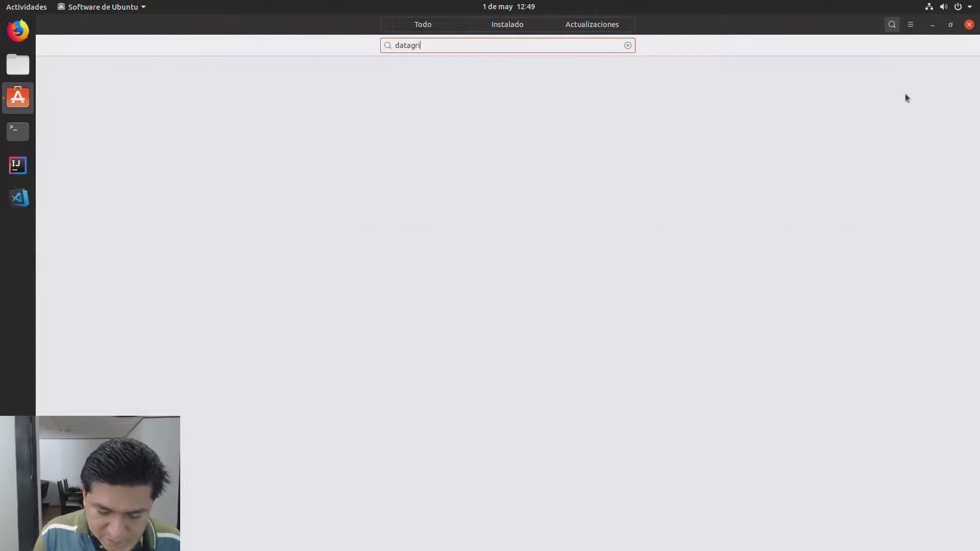
text(p)
click(495, 92)
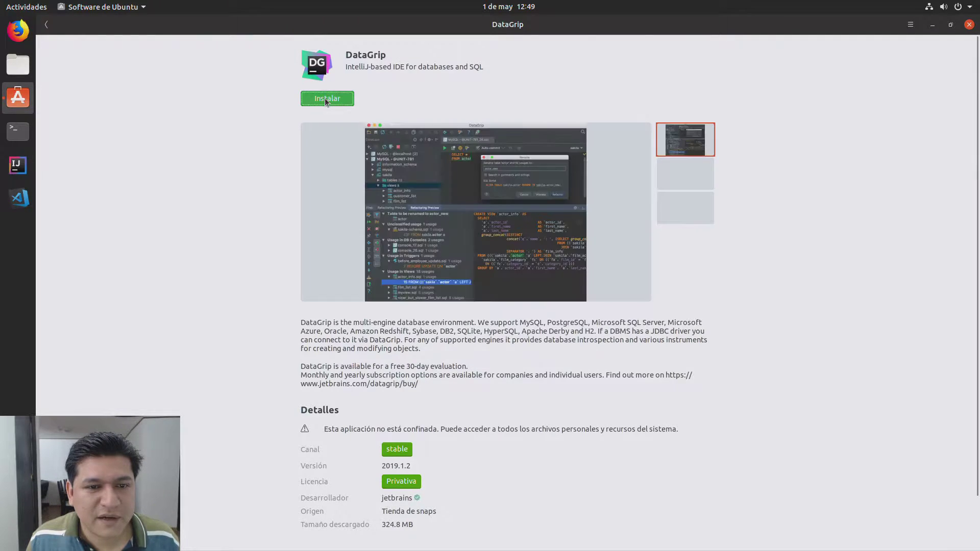
click(324, 98)
text(****)
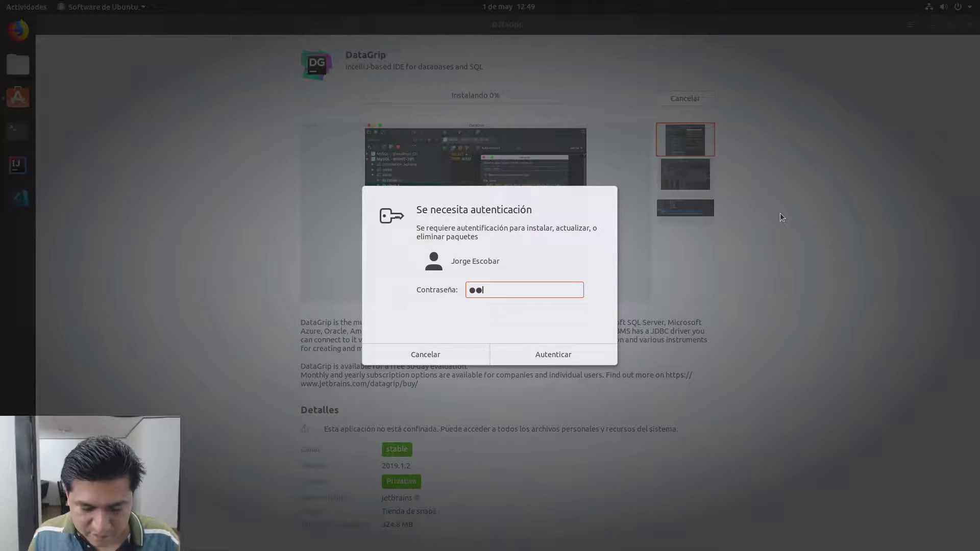
key(Return)
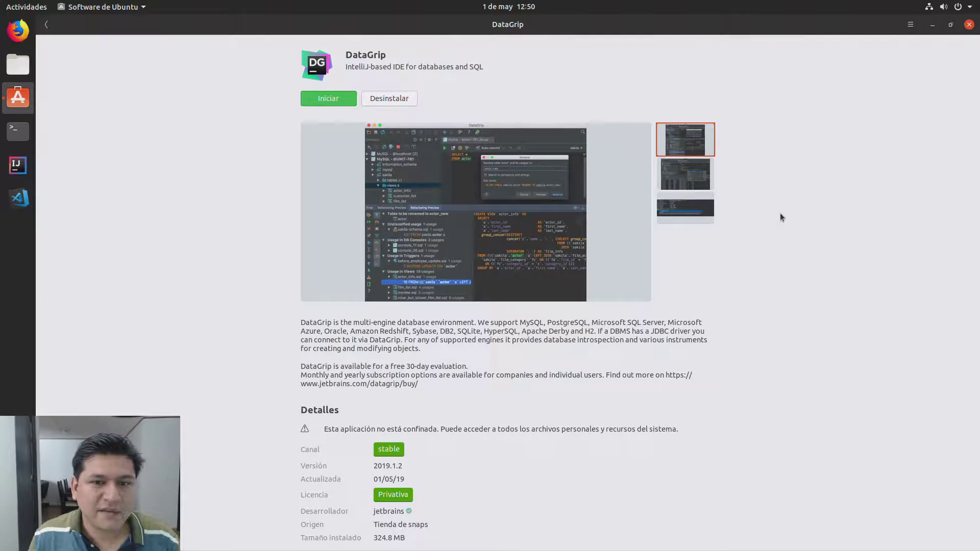
Step: Launch DataGrip, skip importing settings, and accept the user agreement
click(329, 97)
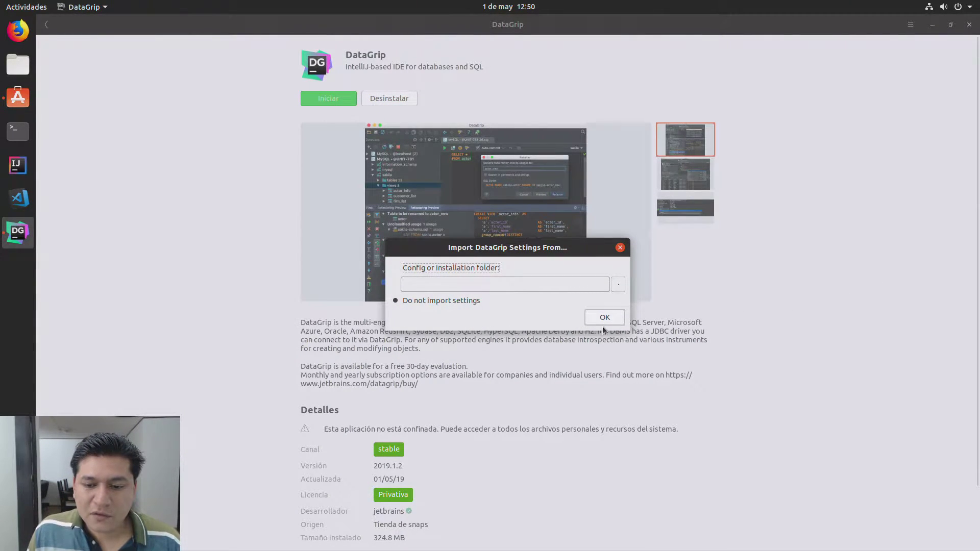
click(603, 324)
click(544, 347)
click(545, 371)
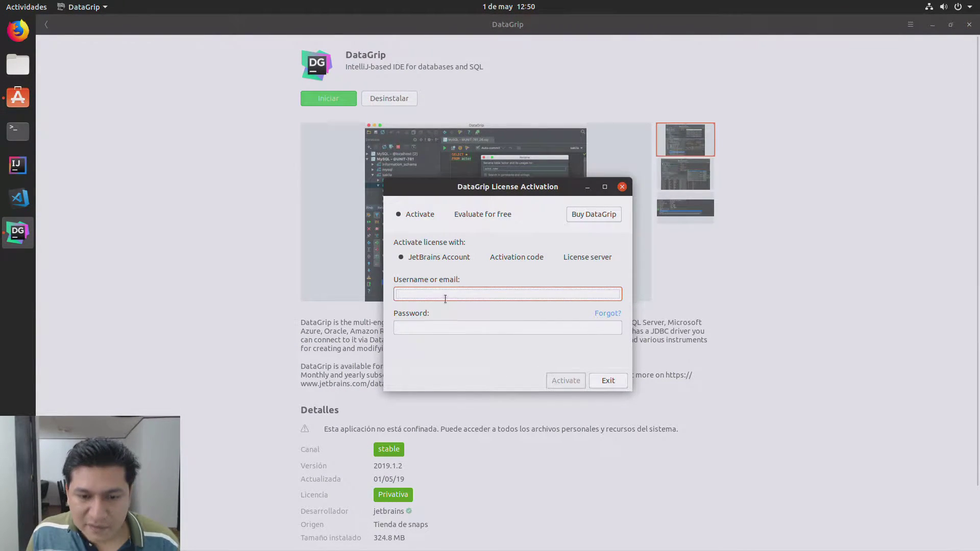
Step: Activate the license with a JetBrains Account, entering the account e-mail and password
click(424, 258)
click(429, 294)
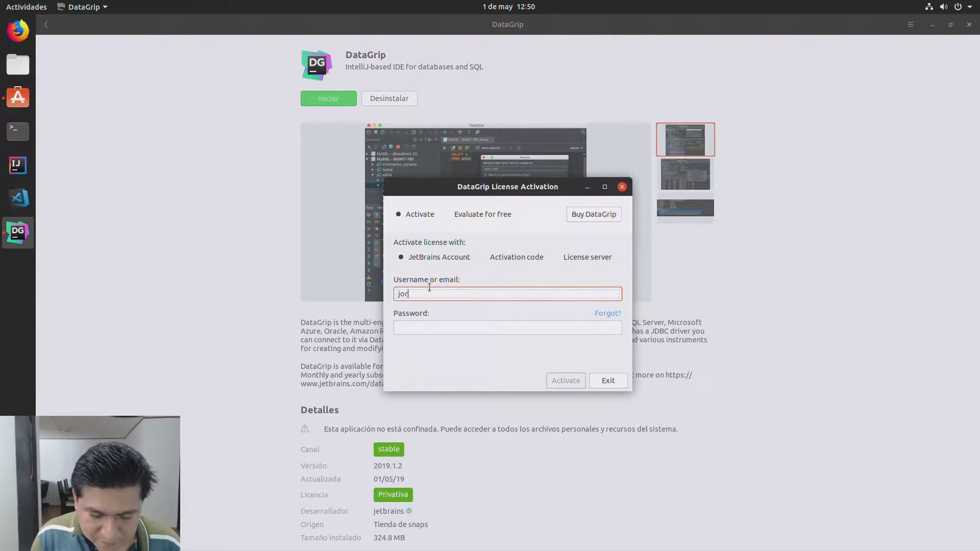
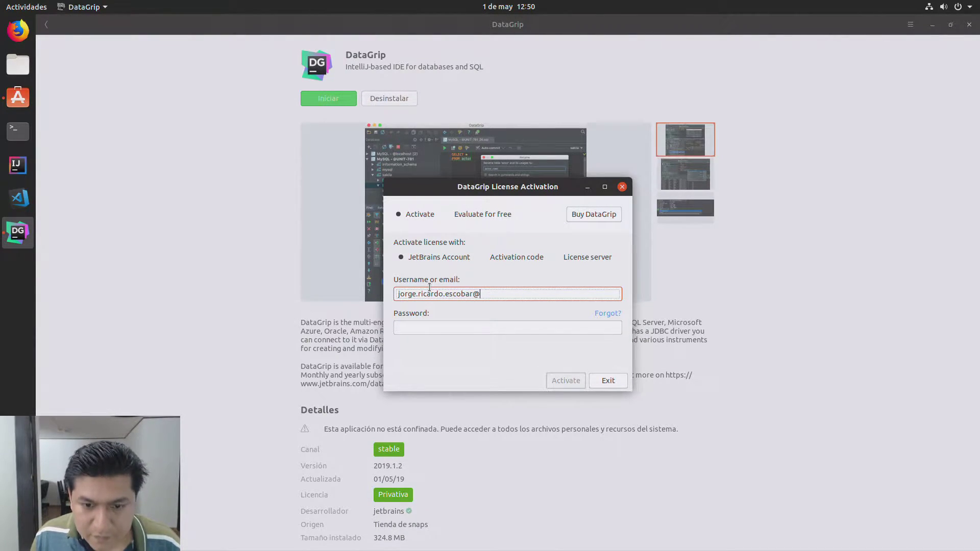
key(Tab)
key(Tab)
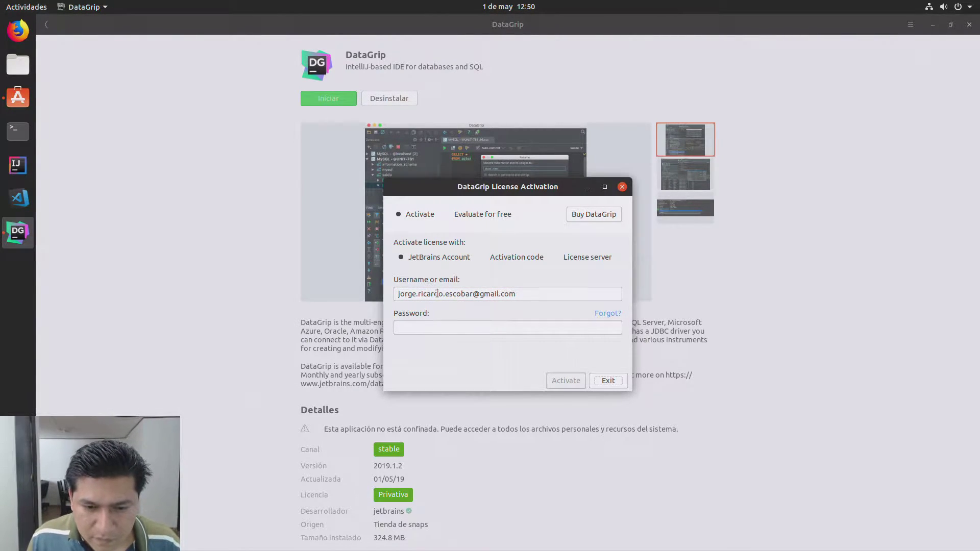
click(451, 327)
text(***)
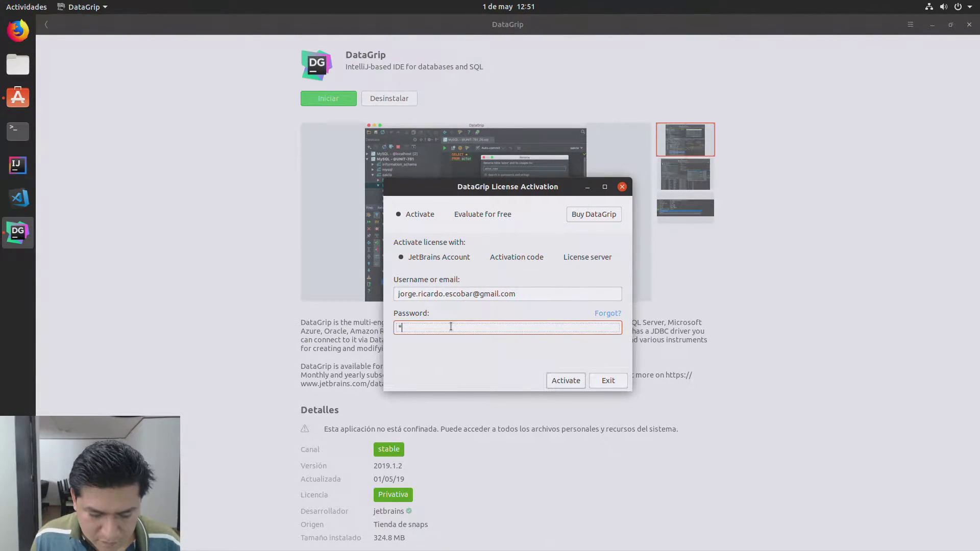
text(*****)
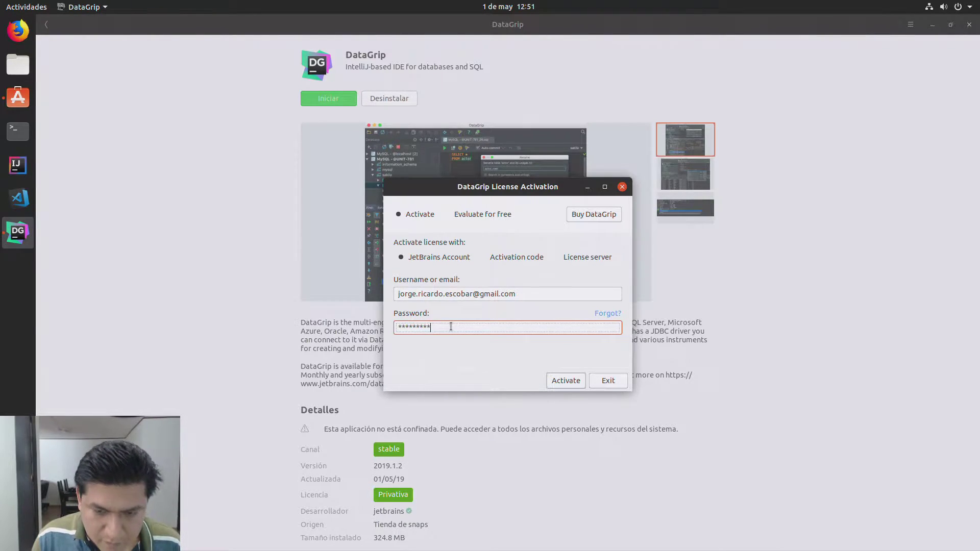
key(BackSpace)
key(BackSpace)
key(BackSpace)
key(BackSpace)
key(BackSpace)
key(BackSpace)
key(BackSpace)
key(BackSpace)
text(****)
key(BackSpace)
key(BackSpace)
key(BackSpace)
key(BackSpace)
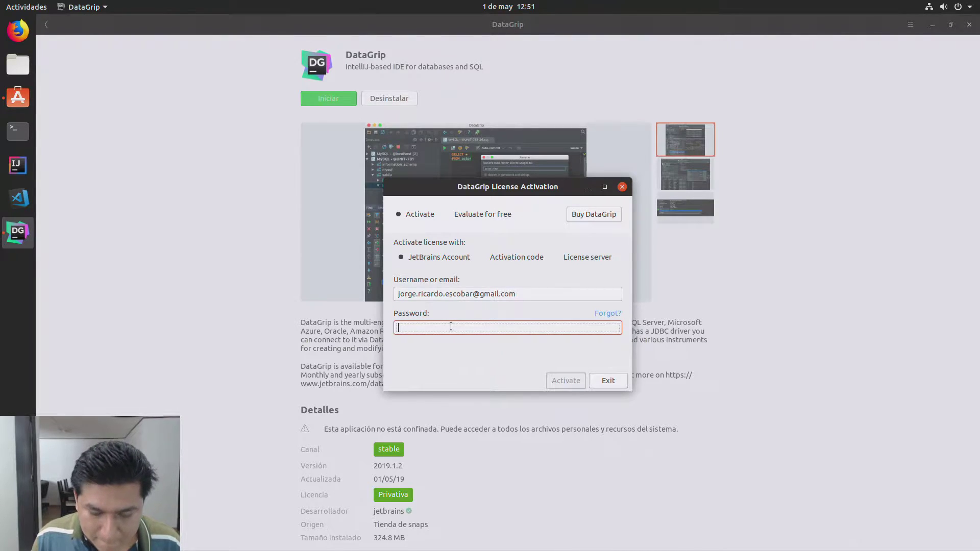
text(*******)
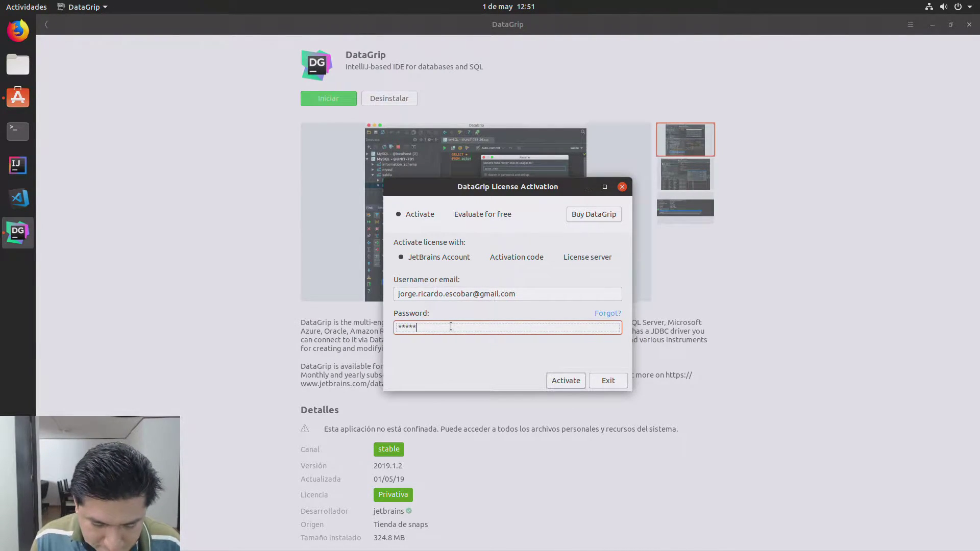
text(******)
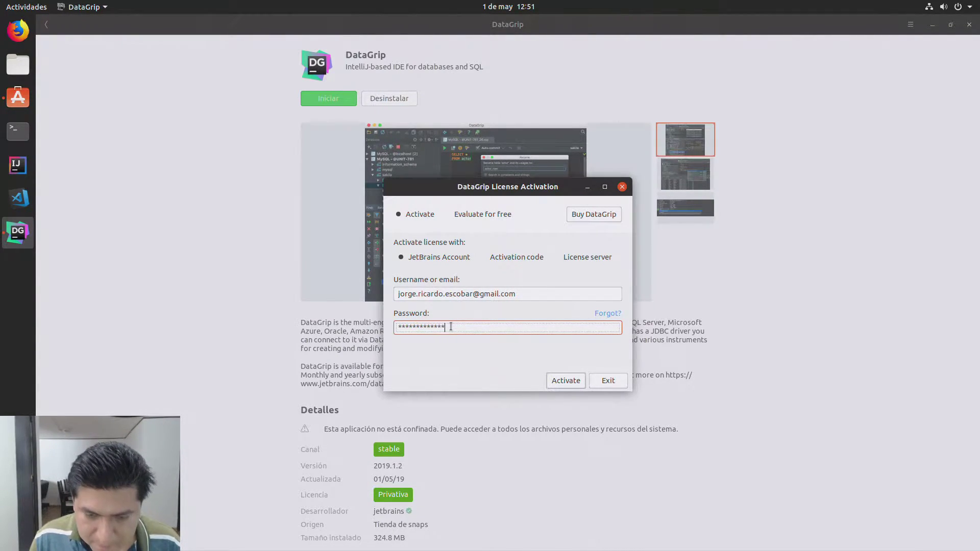
click(574, 381)
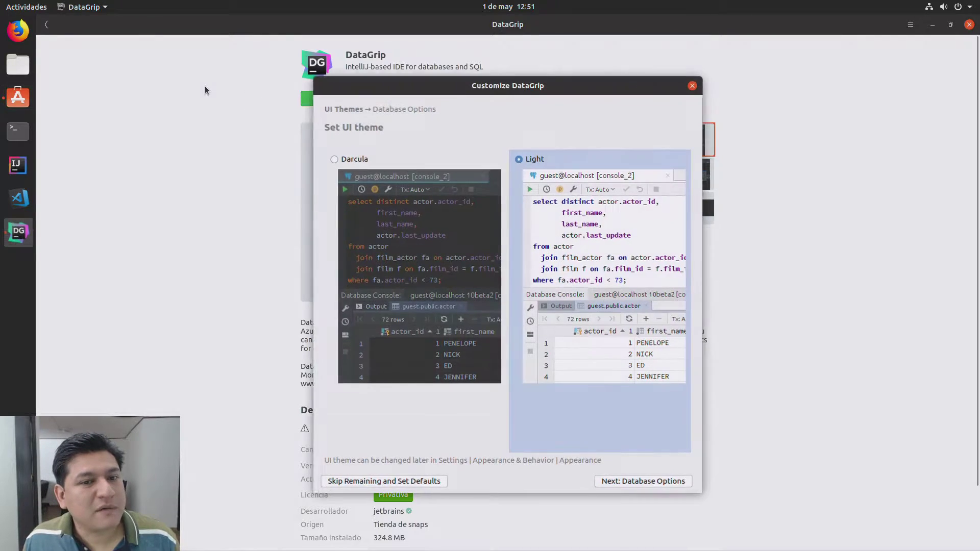
Step: Select the Darcula UI theme and continue to Database Options
click(335, 159)
click(634, 482)
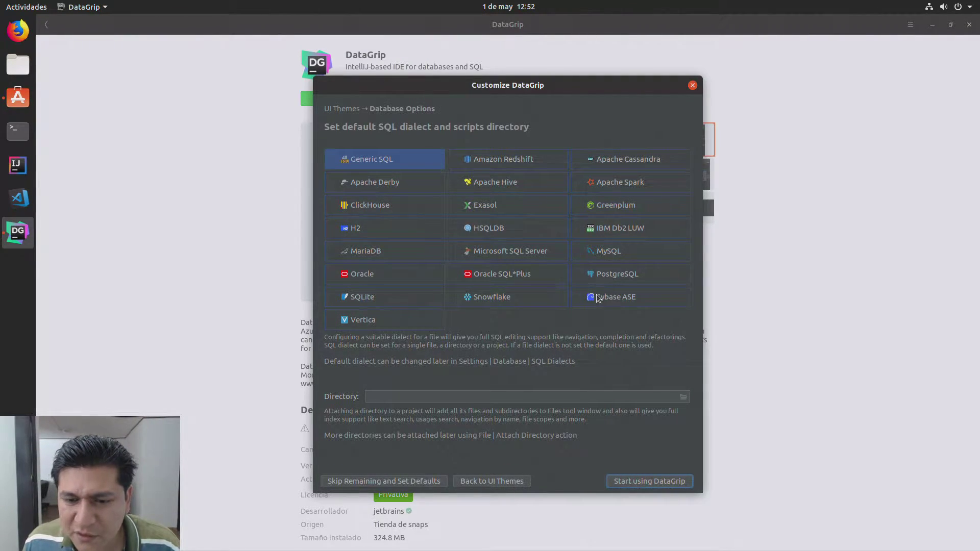
Step: Set MariaDB as the default dialect, create Documentos/SQL as the scripts folder, and start DataGrip
click(377, 250)
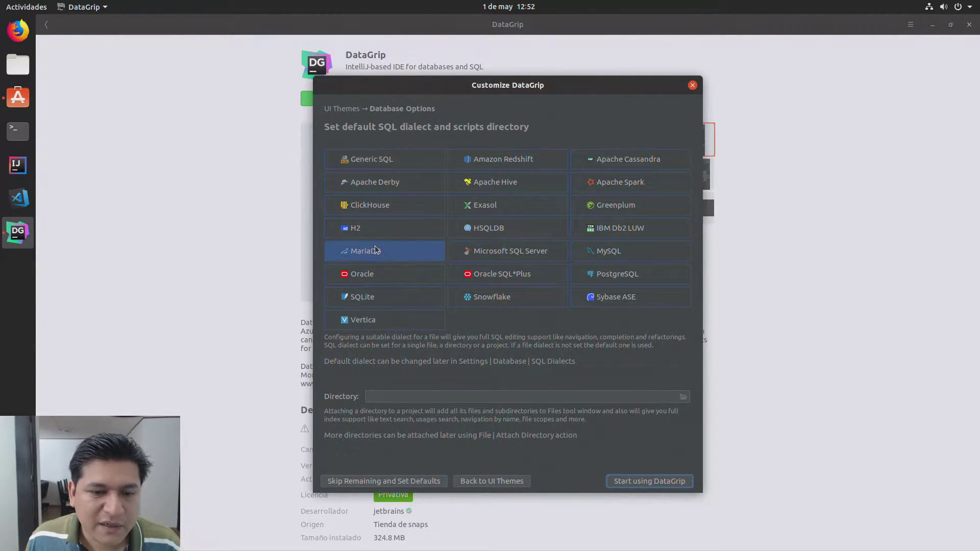
click(683, 397)
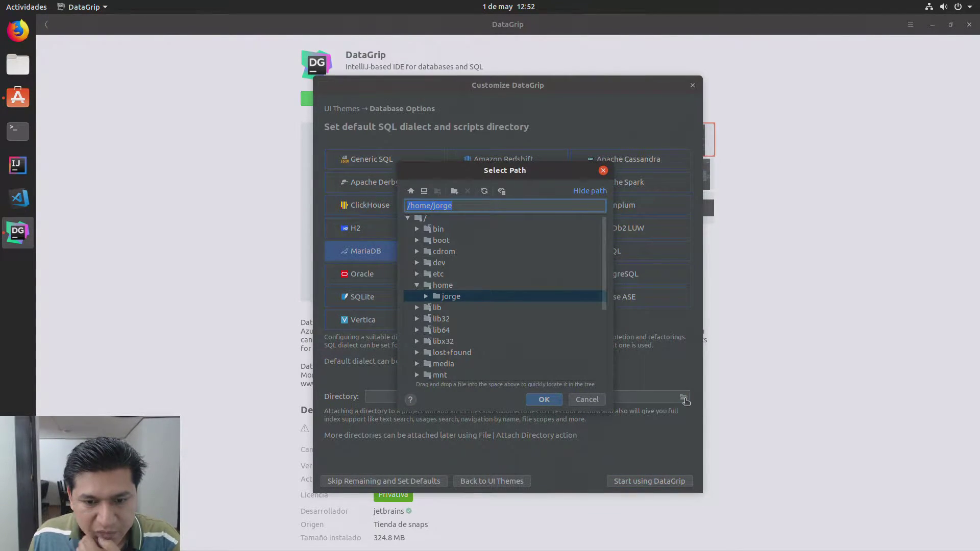
click(429, 297)
click(427, 296)
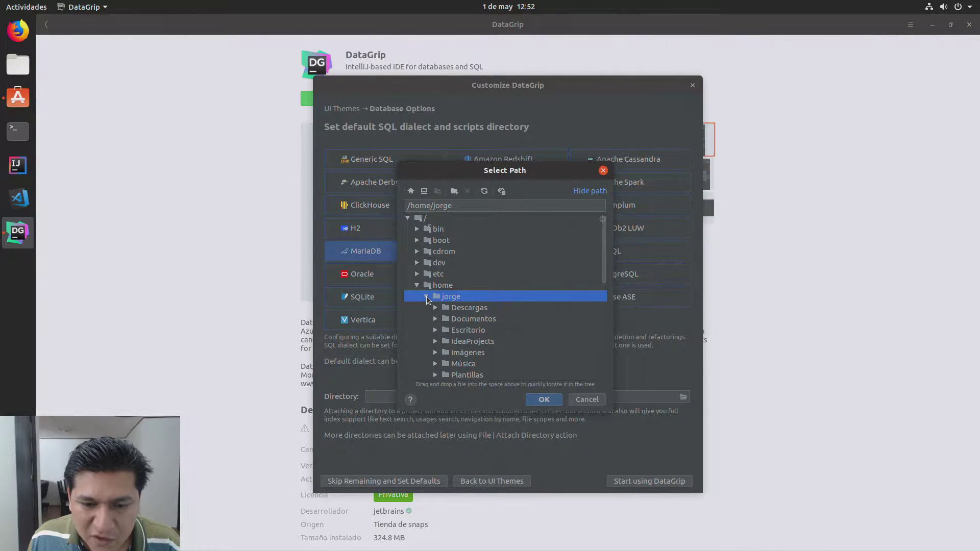
click(450, 320)
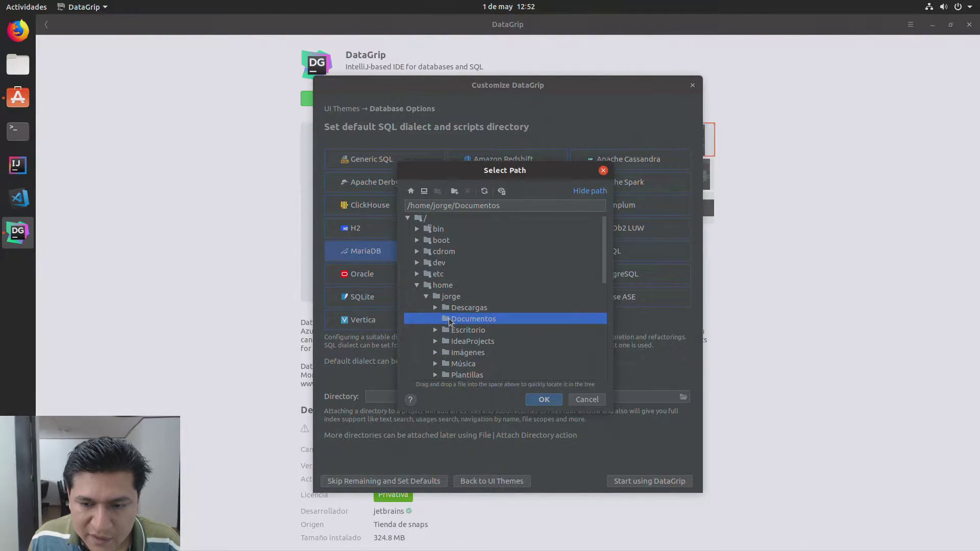
click(454, 191)
text(SQL)
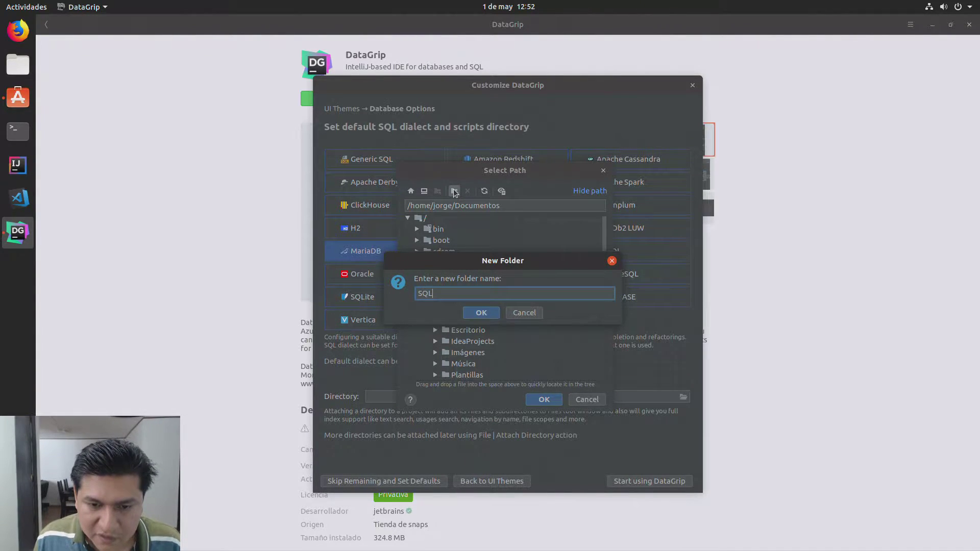
click(479, 314)
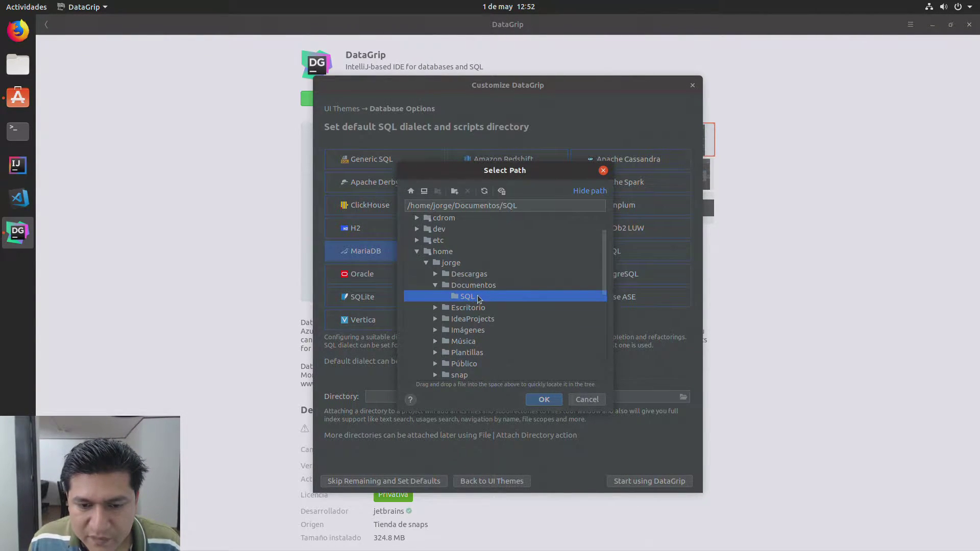
click(544, 400)
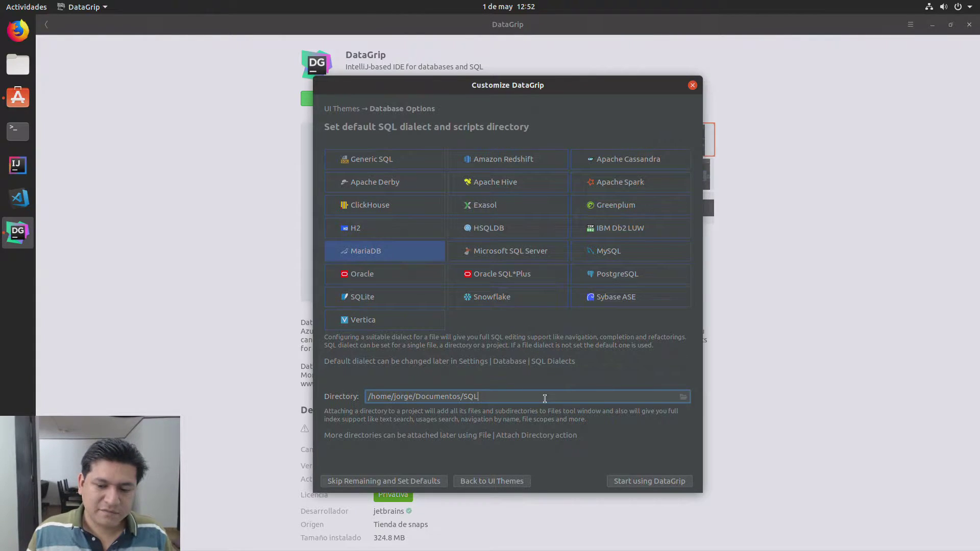
click(632, 482)
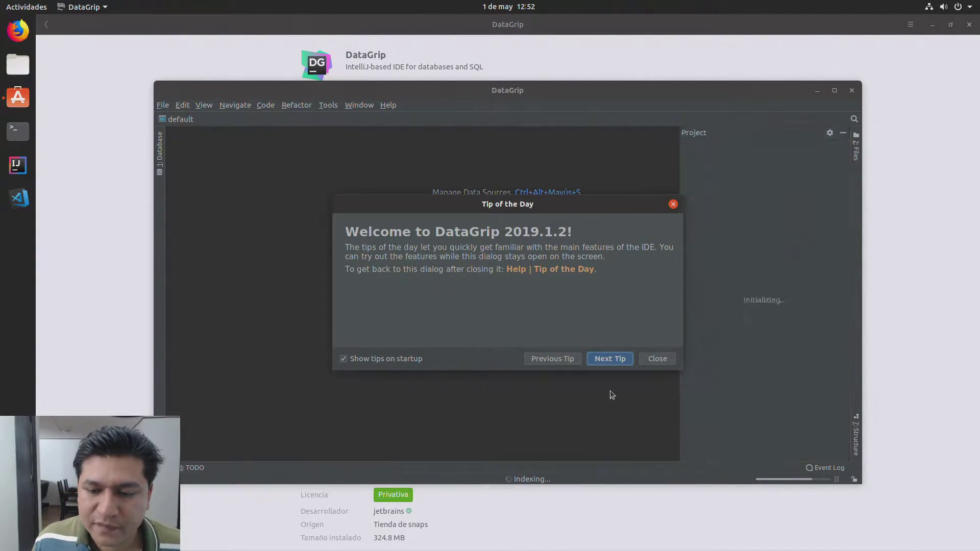
Step: Disable startup tips, dismiss the tip of the day, and minimize the DataGrip window
click(358, 362)
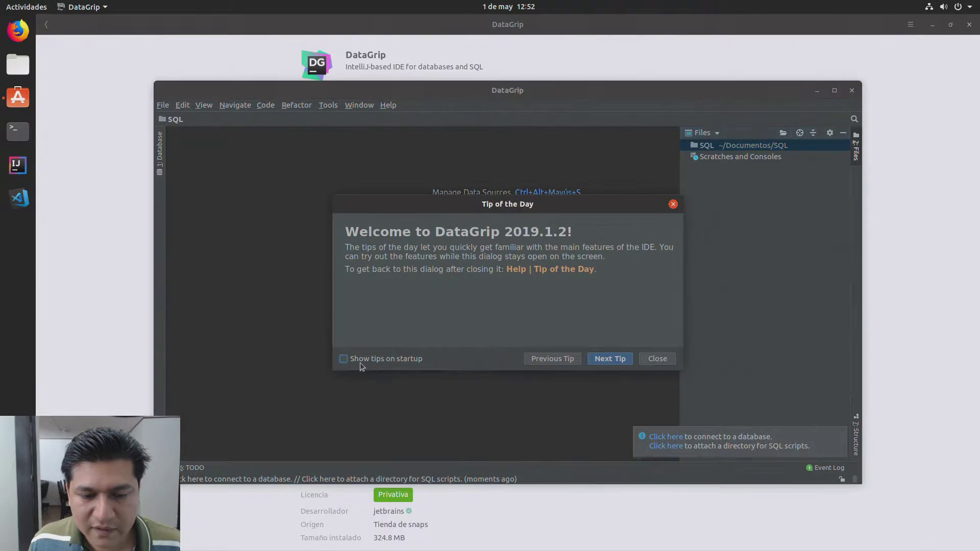
click(656, 358)
double_click(598, 86)
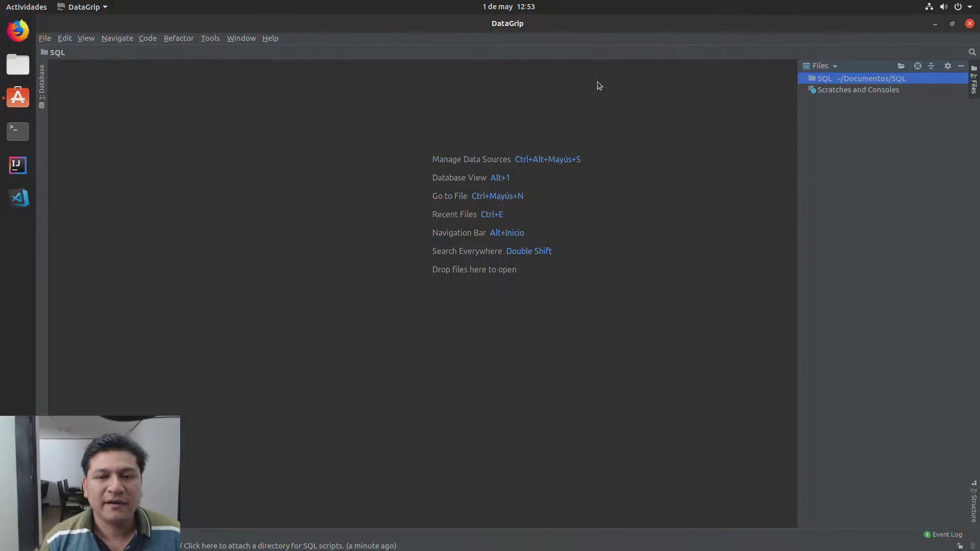
click(935, 24)
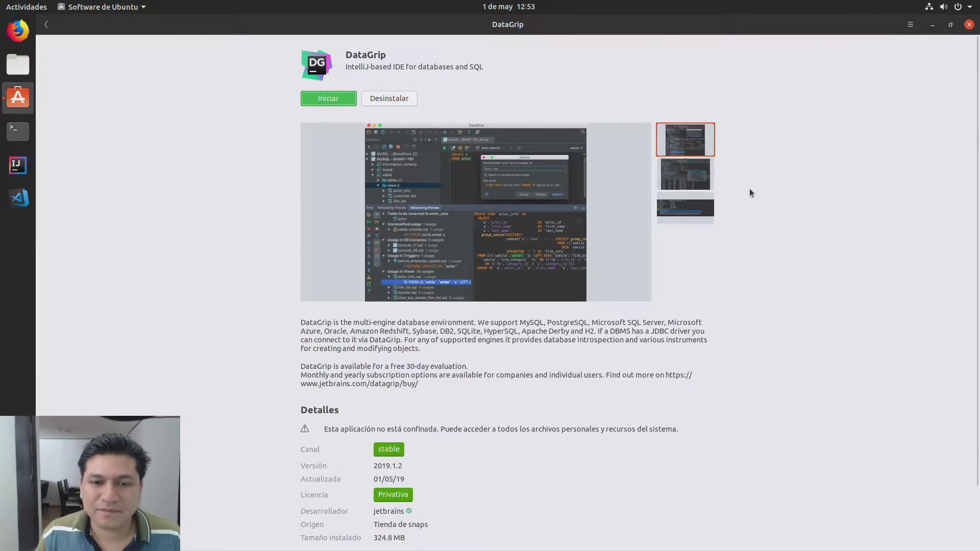
Step: Open a terminal and run ssh to the server at 192.168.1.3
click(18, 131)
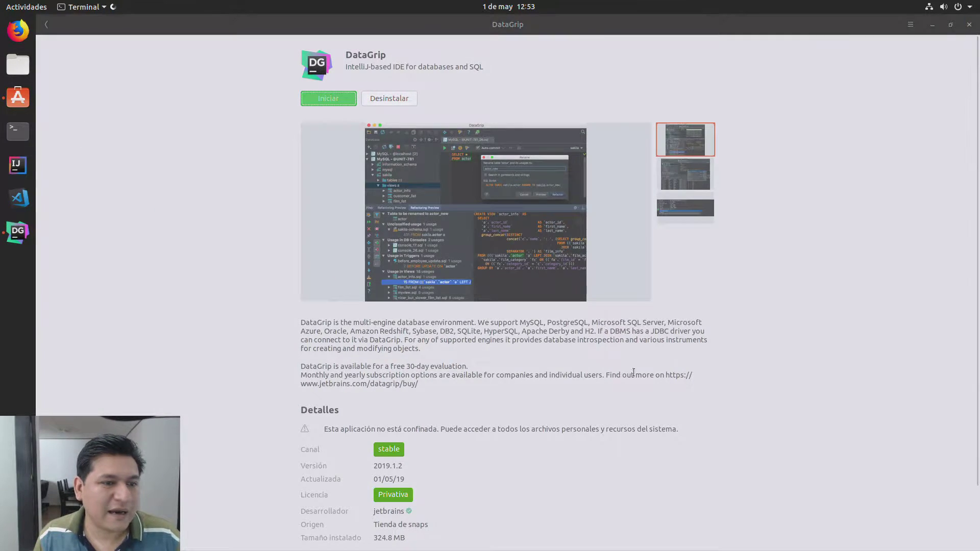
text(ssh )
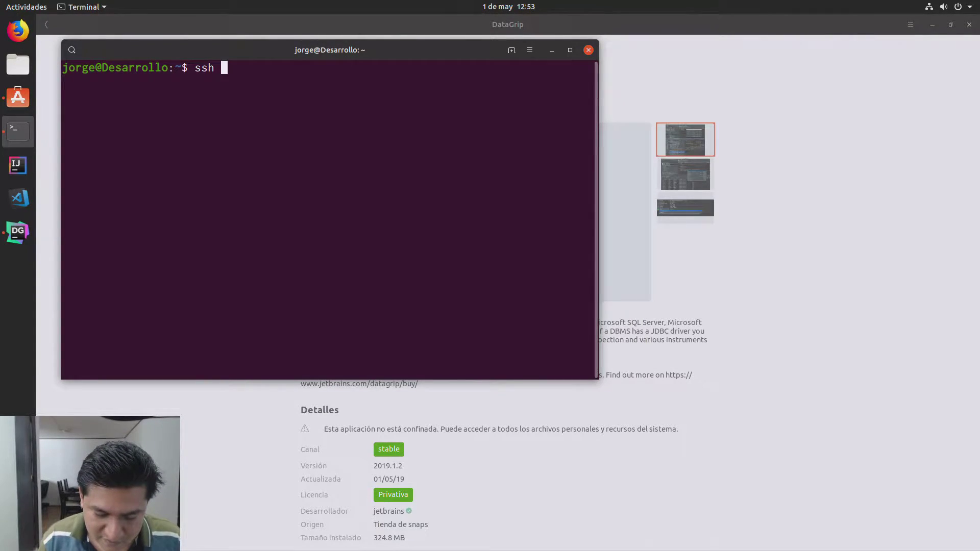
text(ricardo)
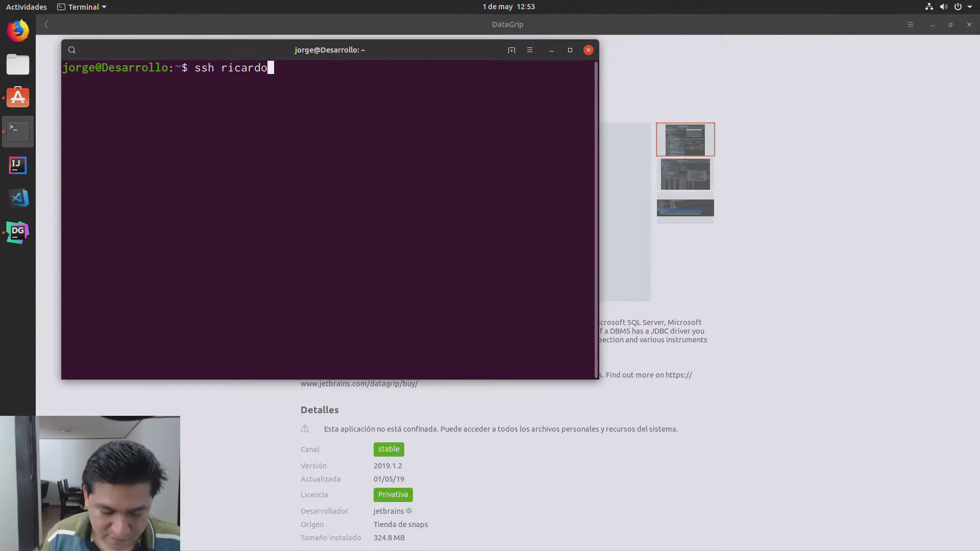
text(@192)
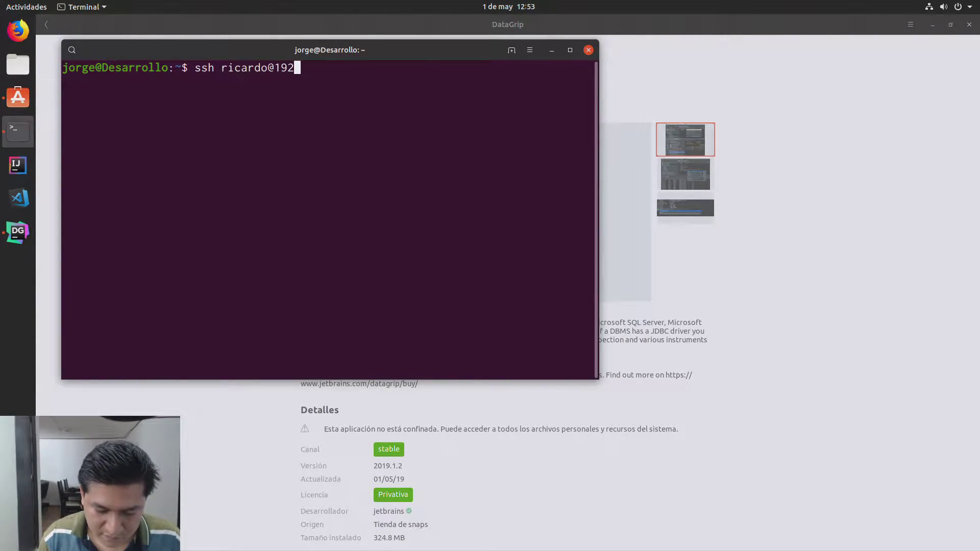
text(.168.1.3)
key(Return)
key(ctrl+d)
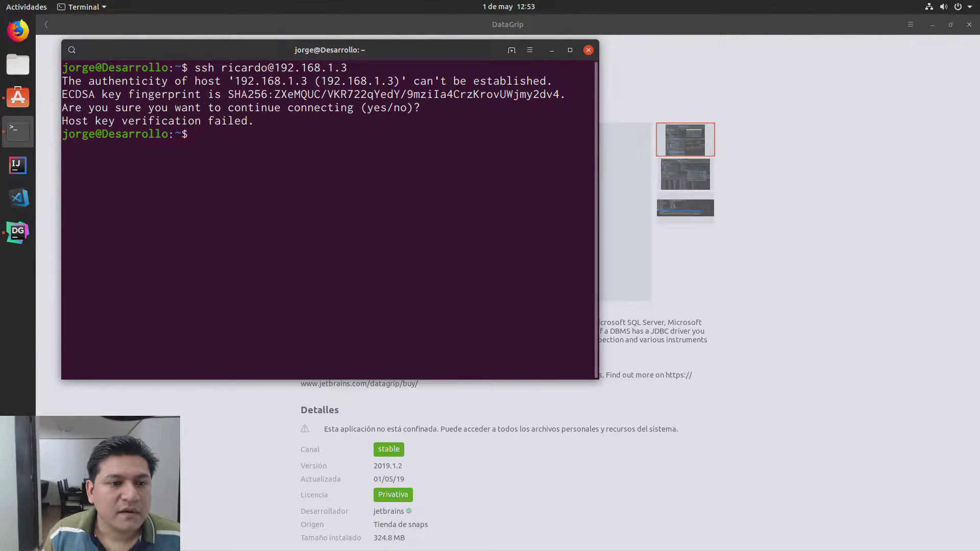
key(Up)
key(Return)
Step: Accept the server's host key with yes, log in with the password, and maximize the window
text(yes)
key(Return)
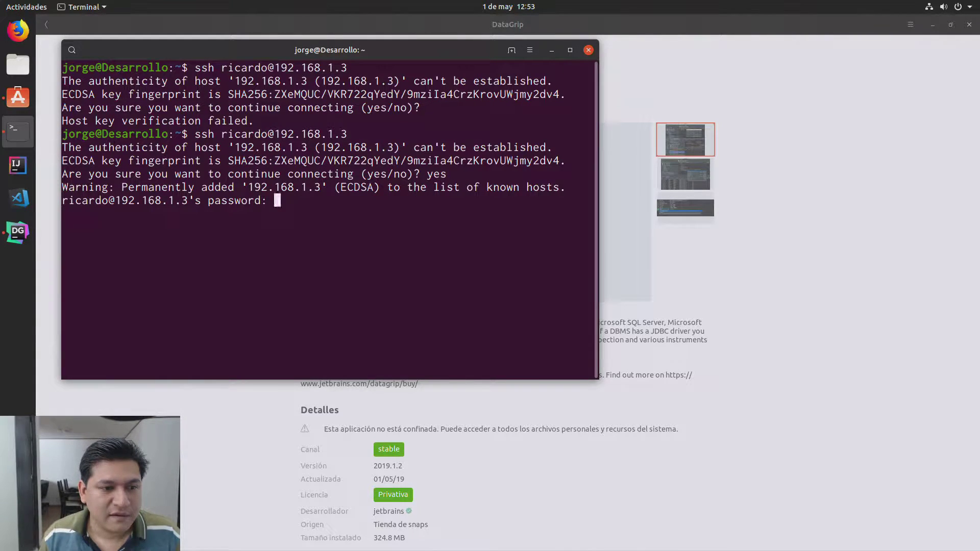
key(Return)
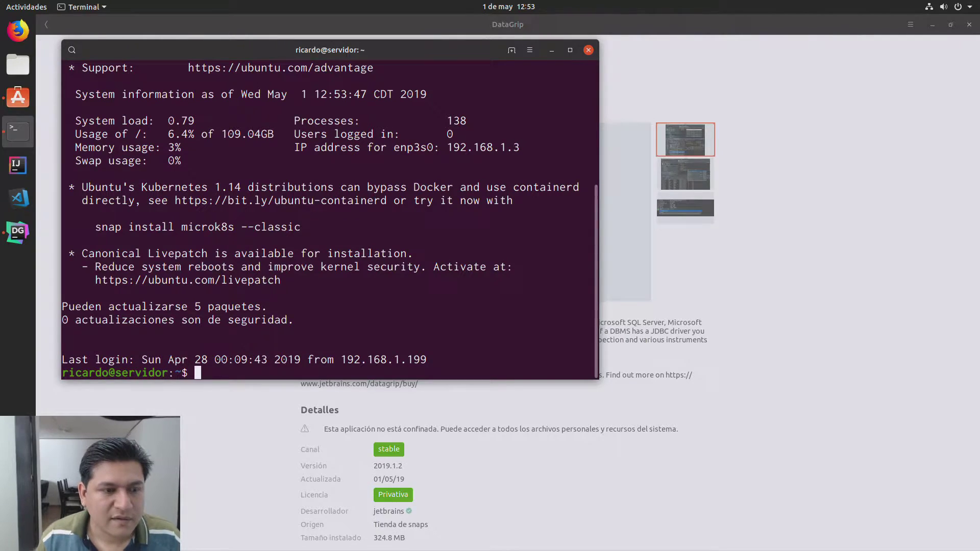
click(570, 49)
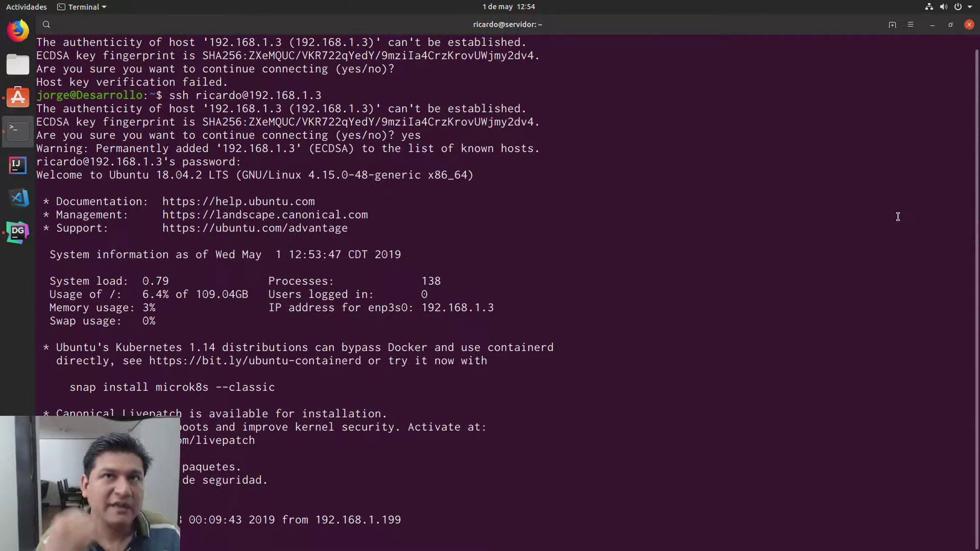
Step: Run sudo apt update on the server with the sudo password, then clear the screen
text(su)
text(t update)
key(Return)
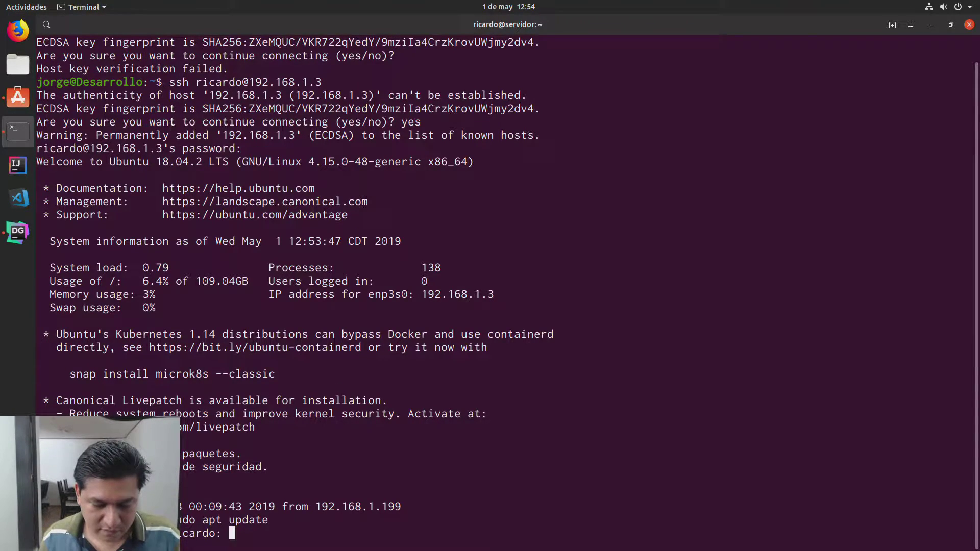
key(Return)
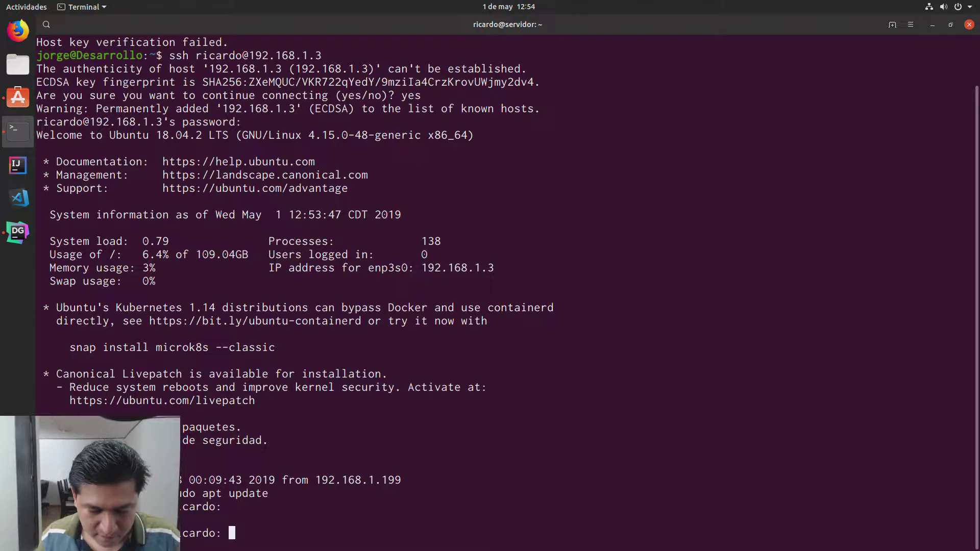
key(Return)
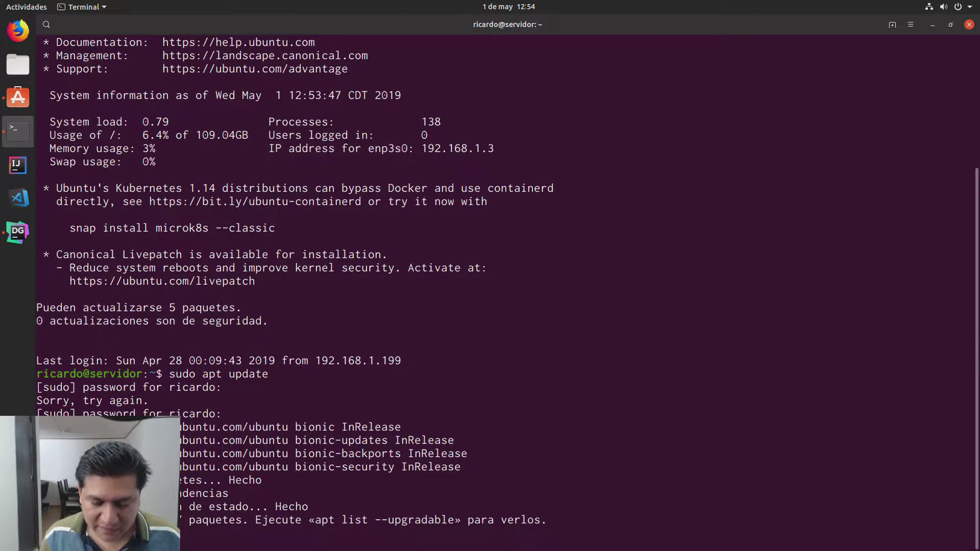
key(ctrl+l)
Step: Run sudo apt upgrade, confirm with S to install updates, and clear the screen
key(Up)
key(BackSpace)
key(BackSpace)
key(BackSpace)
key(BackSpace)
text(grade)
key(Return)
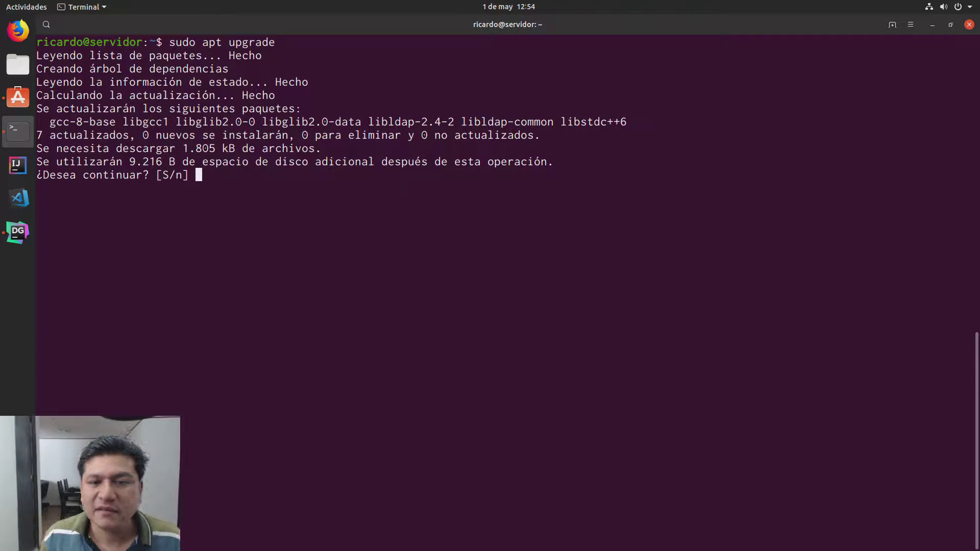
text(s)
key(Return)
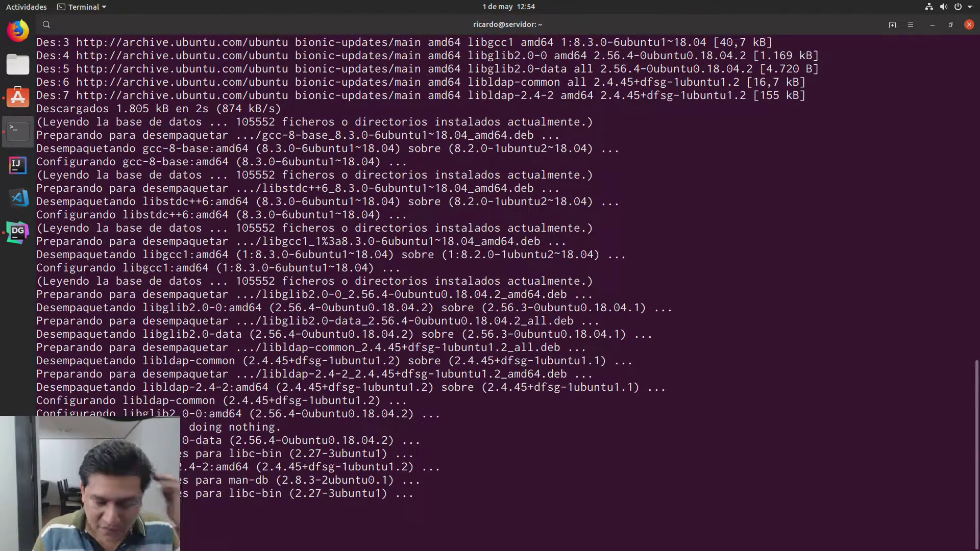
key(ctrl+l)
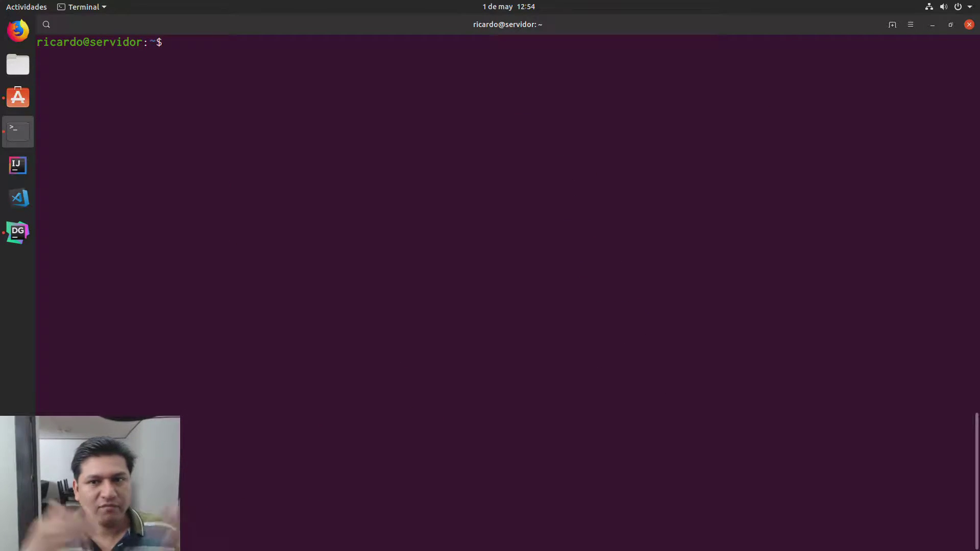
text(git )
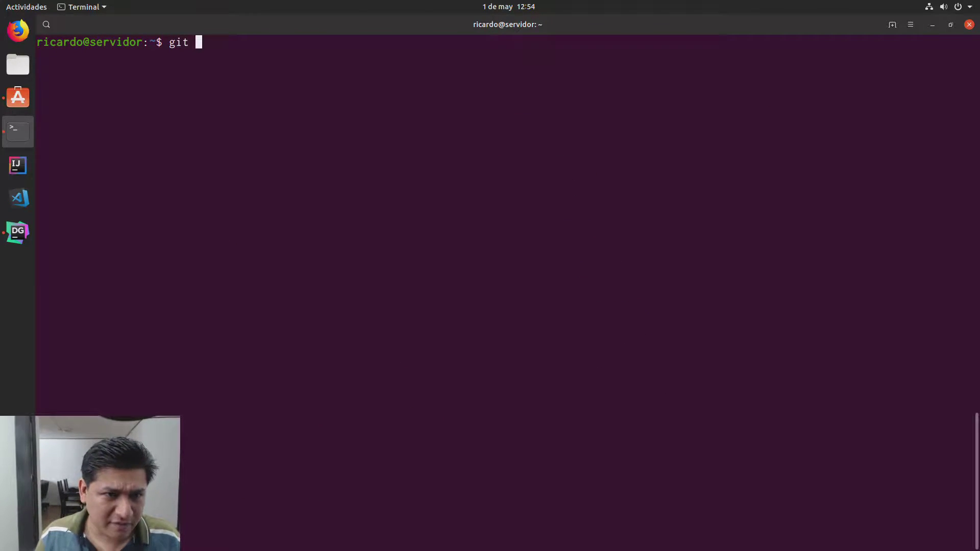
text(-)
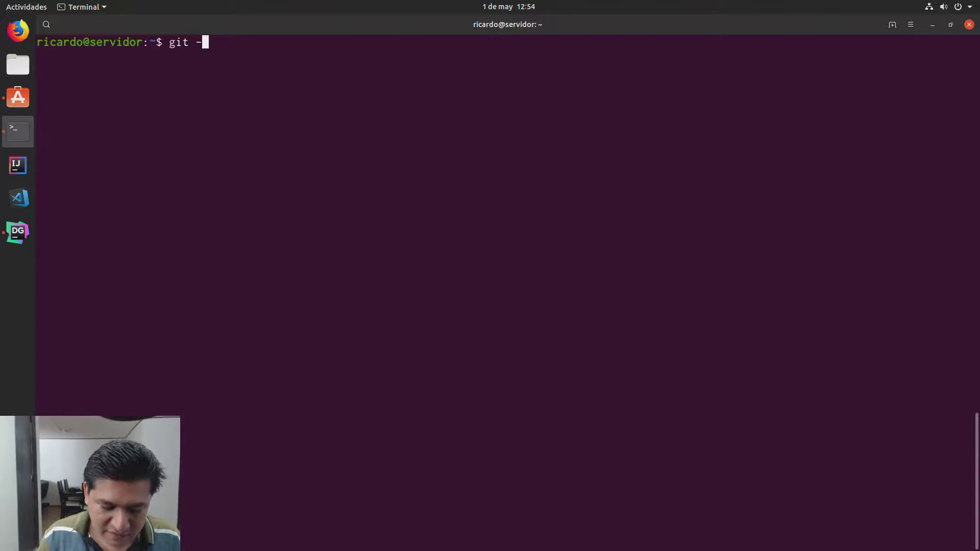
text(version)
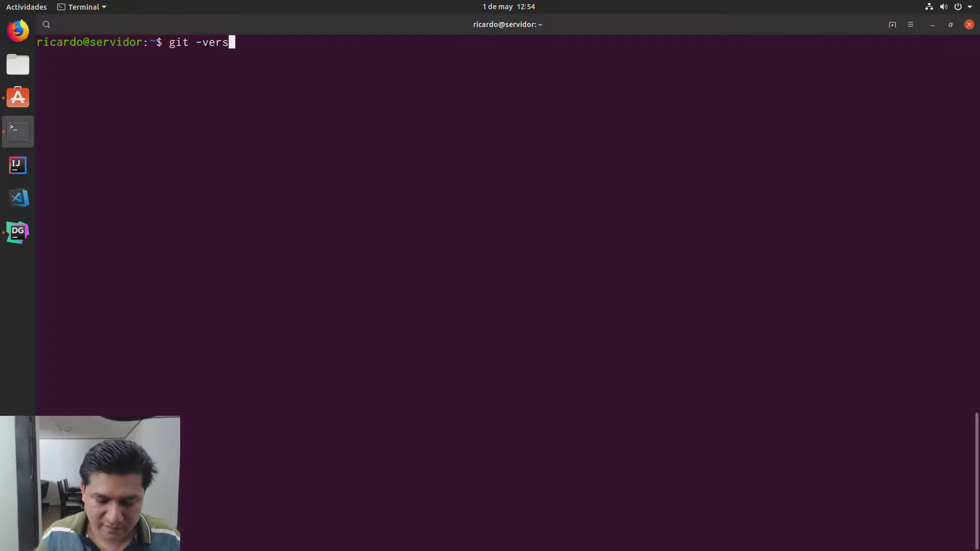
Step: Fix the typo and run git --version, showing 2.17.1, then clear and minimize the terminal
key(Return)
key(Up)
key(Left)
key(Left)
key(Left)
key(Left)
key(Left)
key(Left)
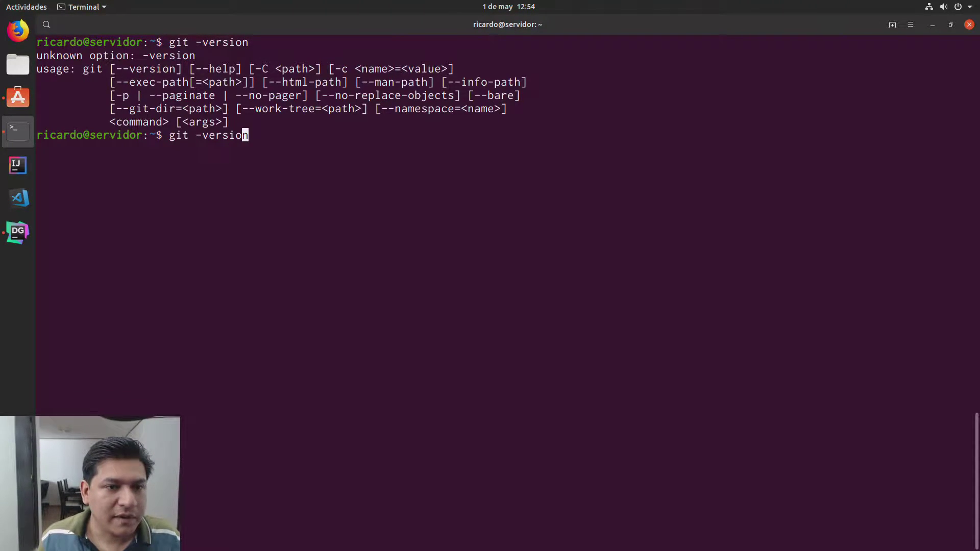
key(Left)
text(-)
key(Return)
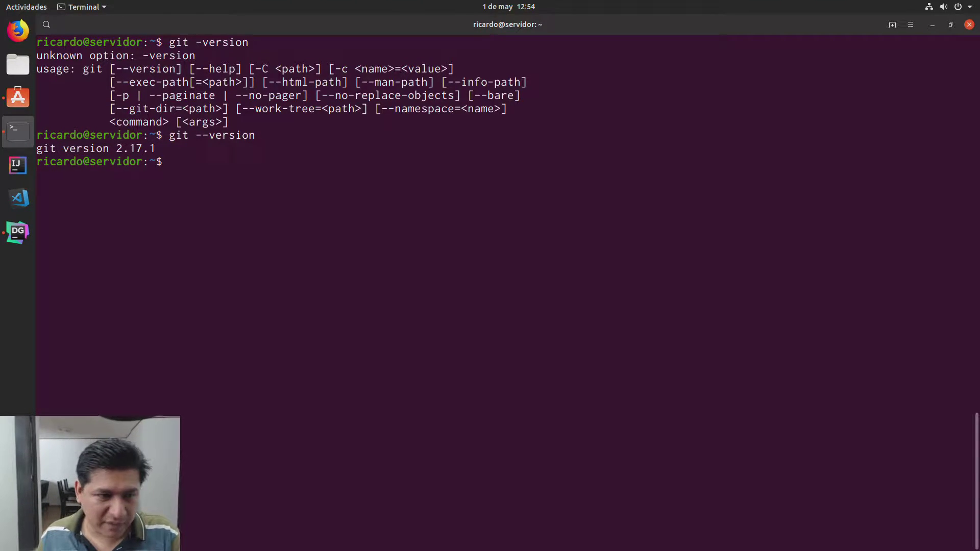
key(ctrl+l)
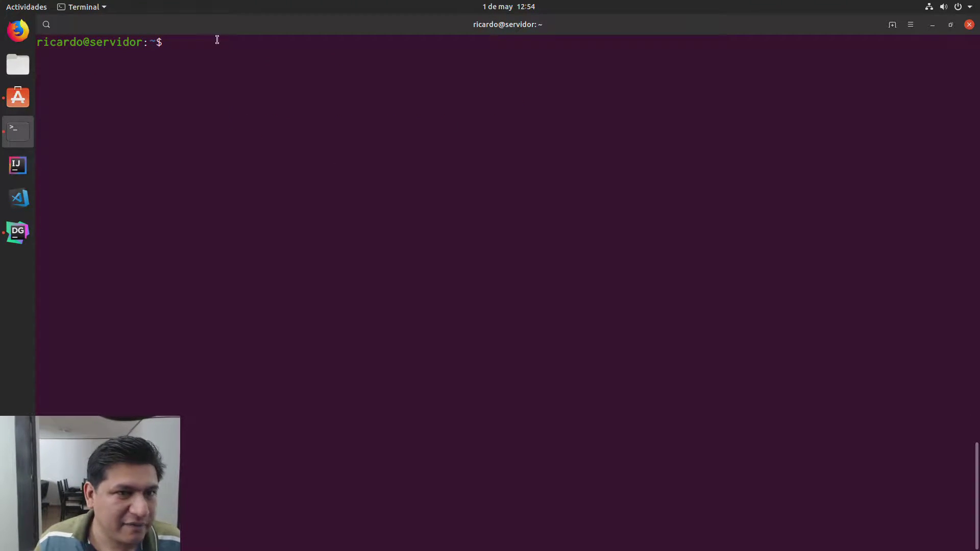
click(933, 24)
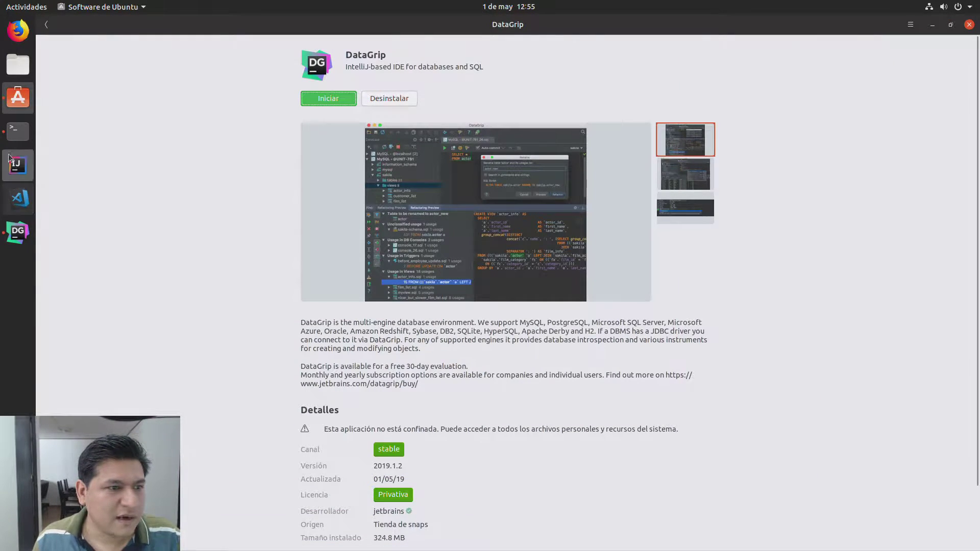
Step: Open a new local terminal window and run git --version, which reports git missing
right_click(18, 131)
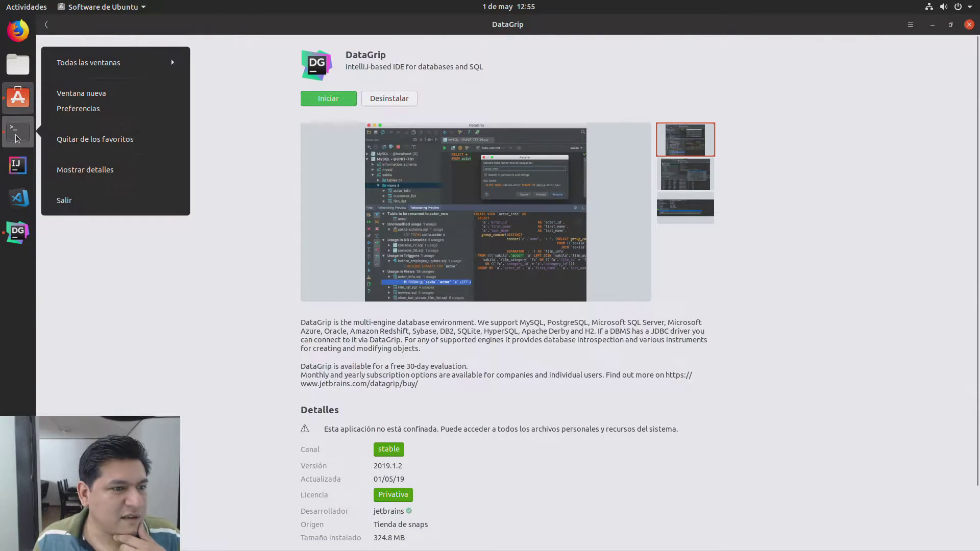
click(95, 93)
text(git --version)
key(Return)
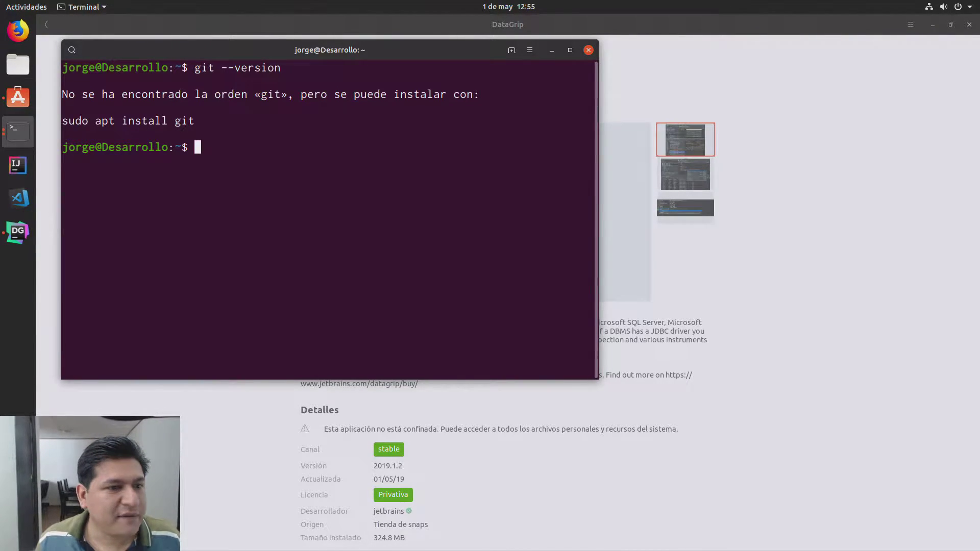
Step: Abort the accidentally pasted Java program, clear the screen, and rerun git --version
drag(64, 121, 194, 123)
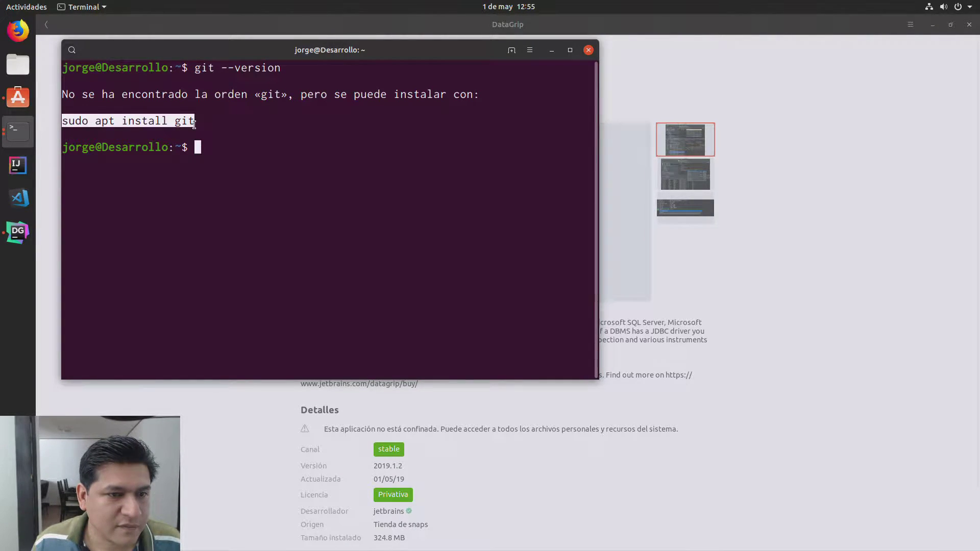
right_click(328, 221)
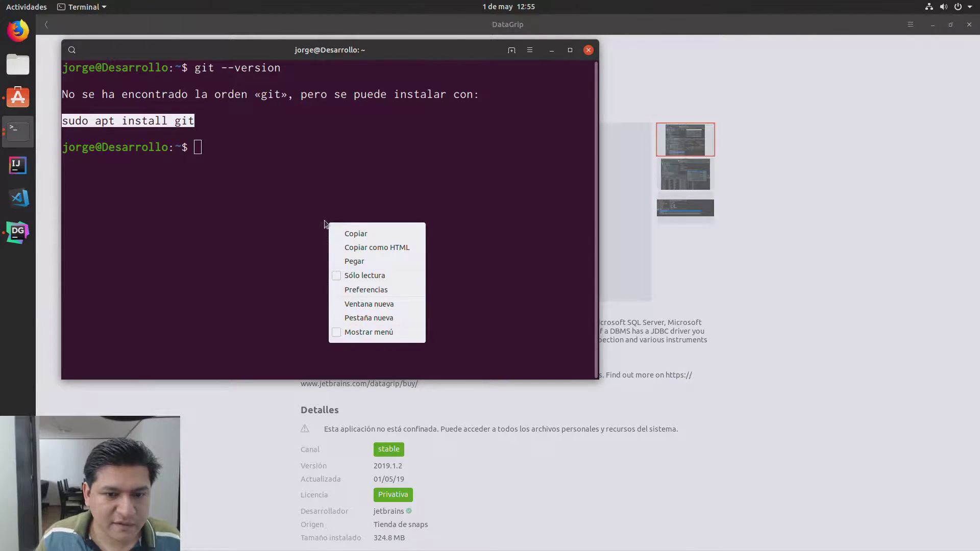
click(346, 262)
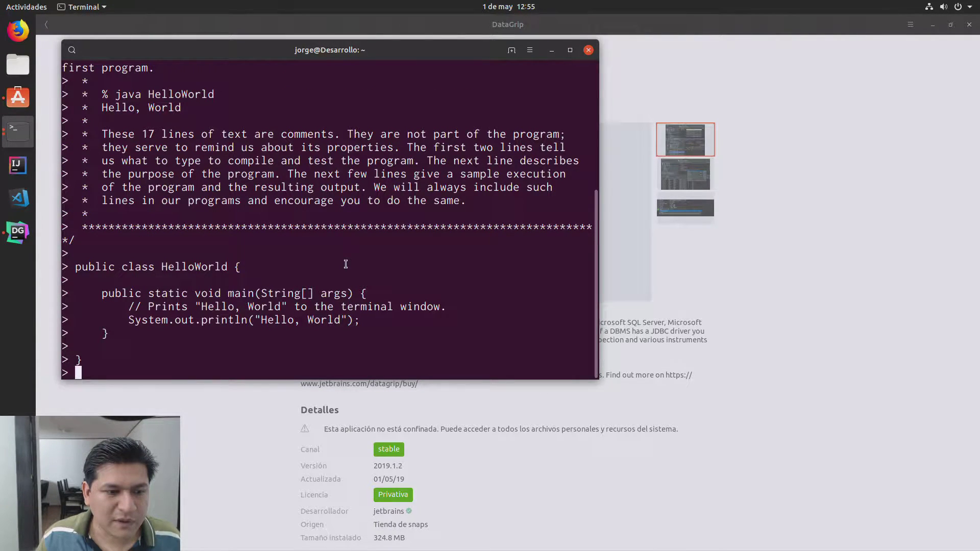
key(ctrl+c)
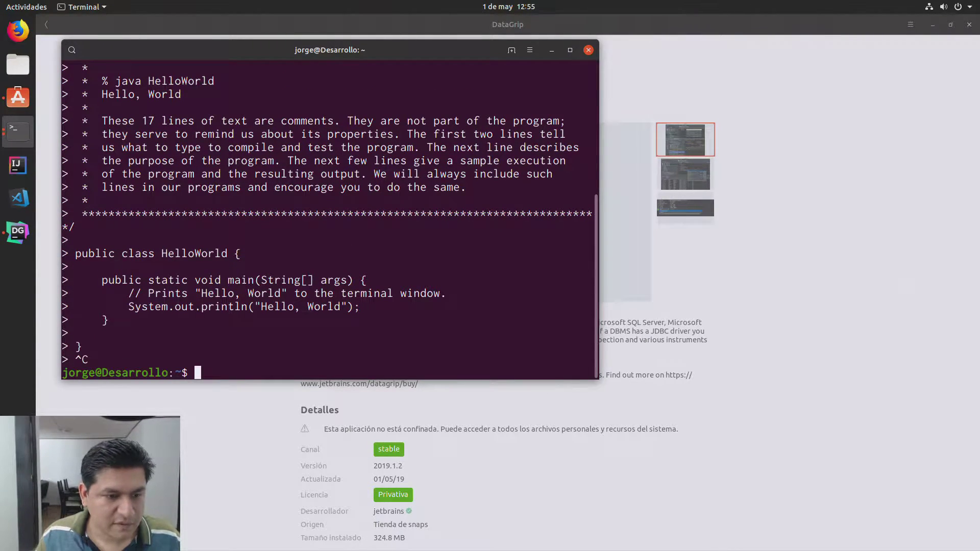
key(ctrl+l)
key(ctrl+shift+v)
key(Up)
key(Return)
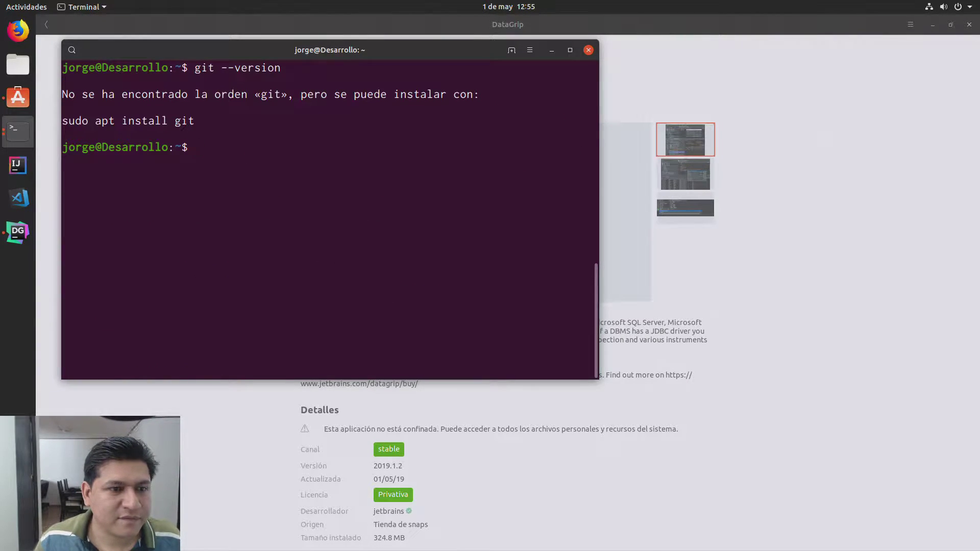
Step: Copy and paste the suggested 'sudo apt install git', run it, and enter the password
drag(195, 121, 62, 123)
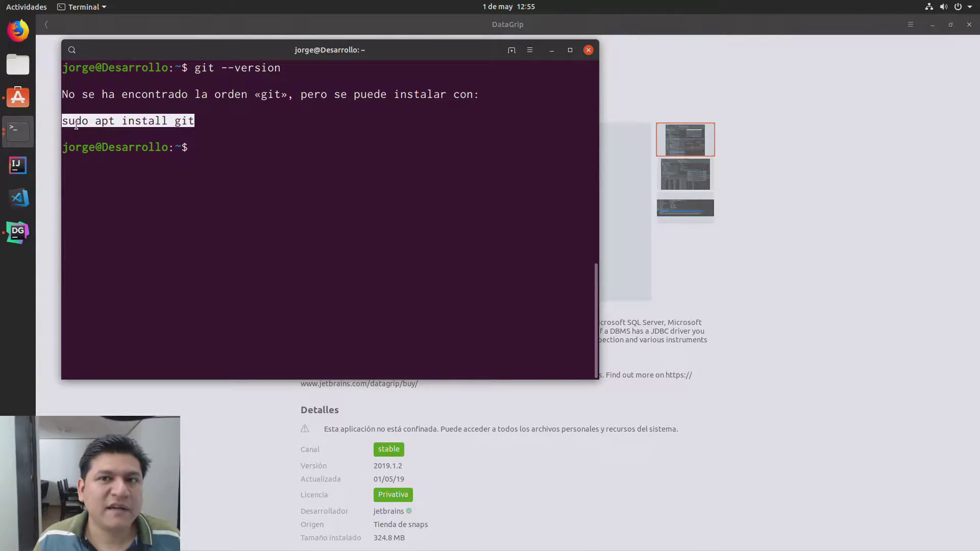
right_click(77, 122)
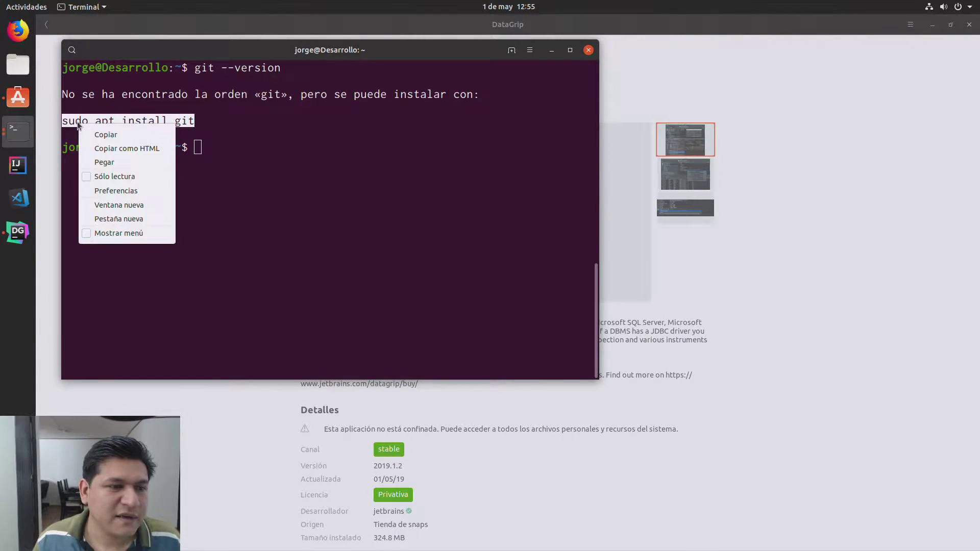
click(94, 135)
click(207, 145)
right_click(207, 145)
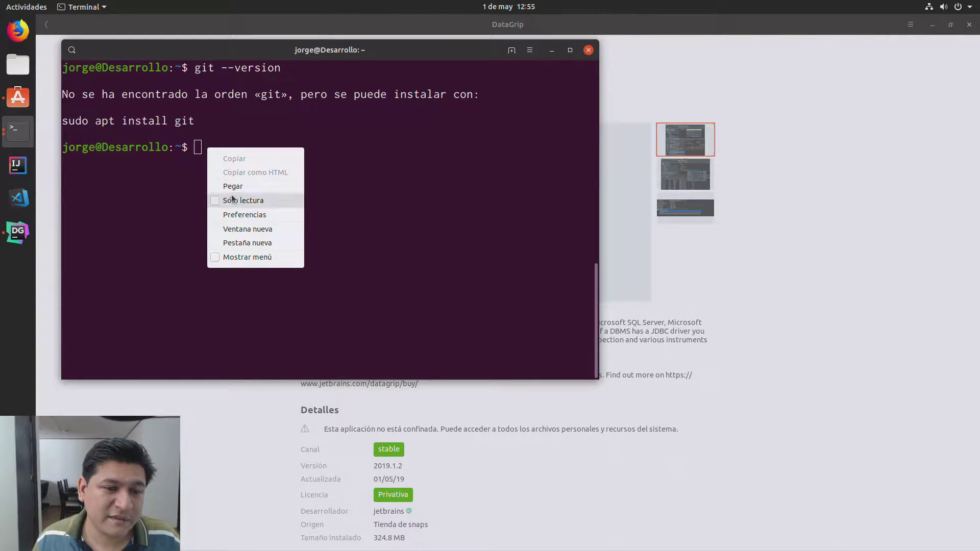
click(228, 181)
key(Return)
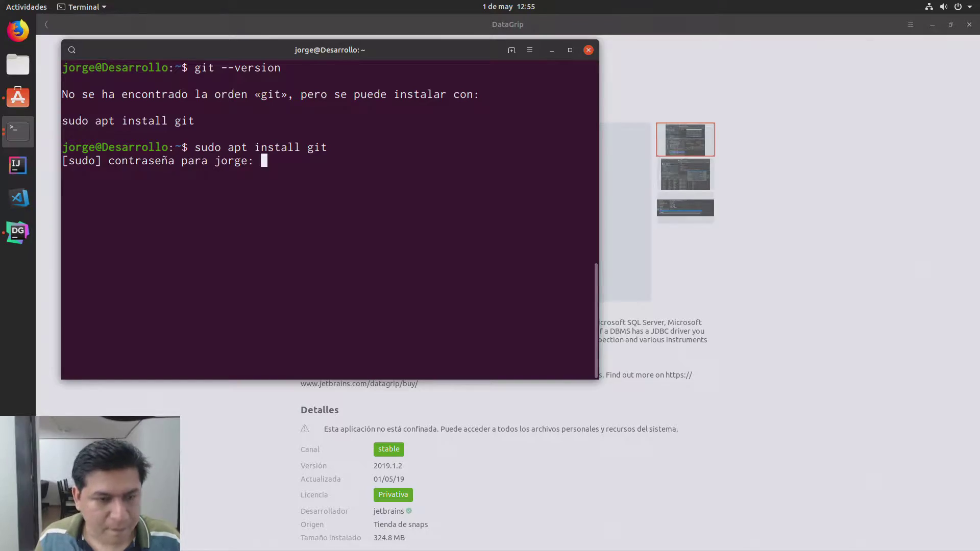
key(Return)
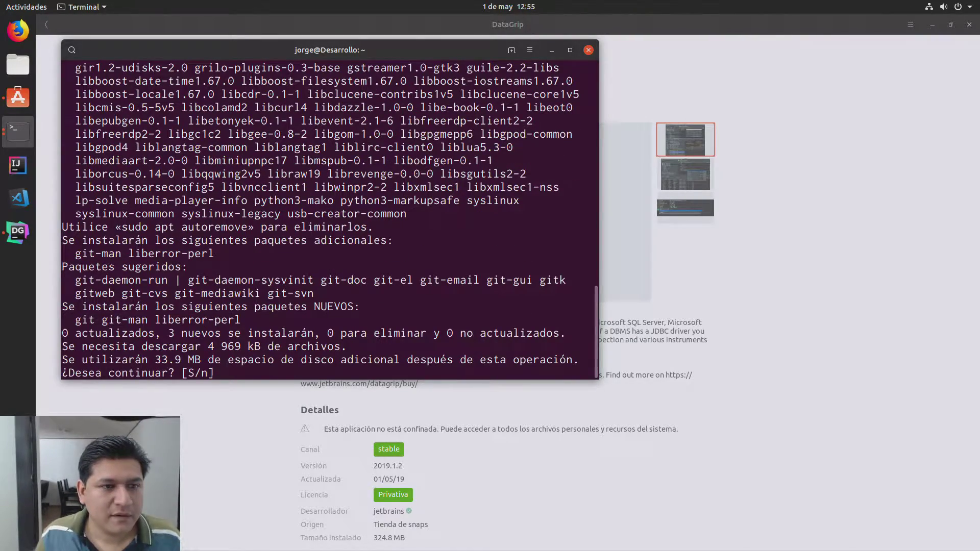
Step: Maximize the terminal, confirm the git install, and rerun it to verify 2.20.1 is newest
click(570, 50)
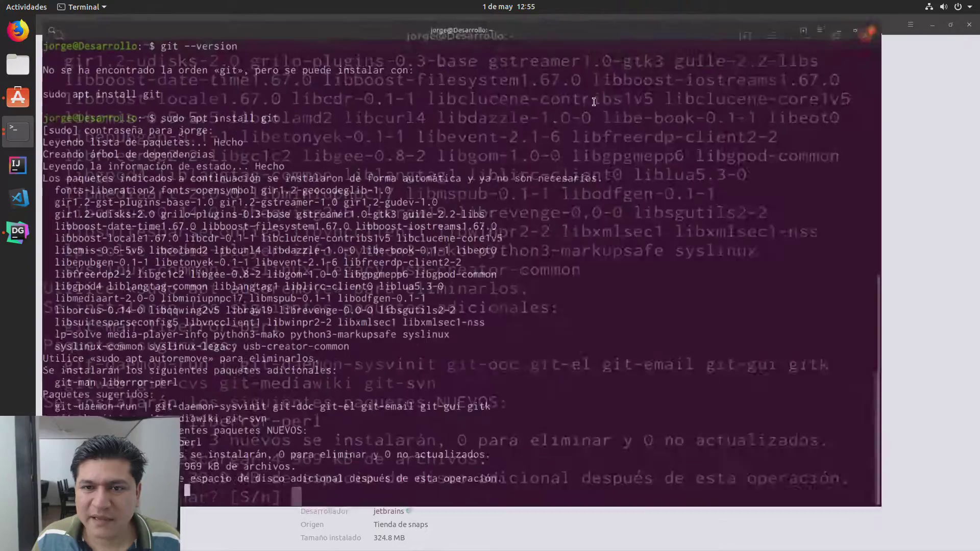
key(Return)
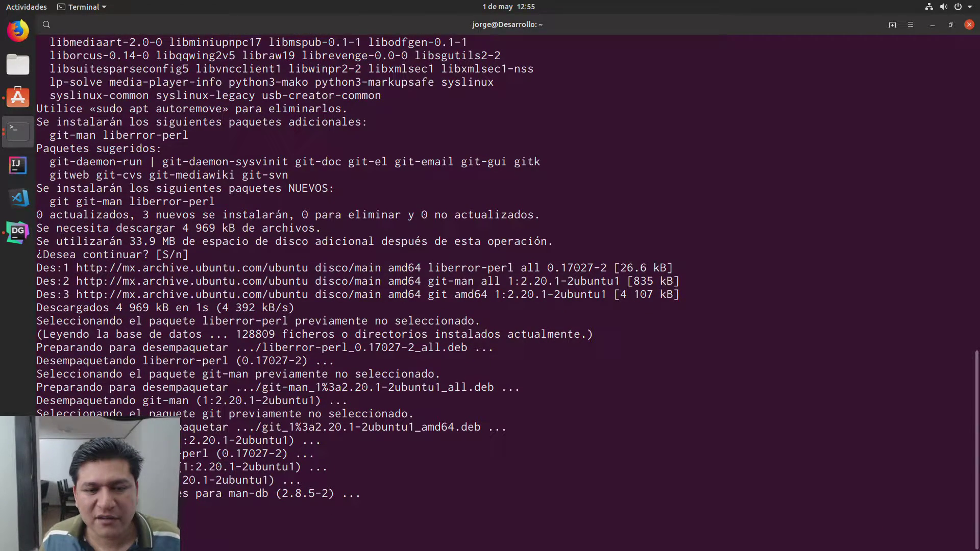
key(Up)
key(Return)
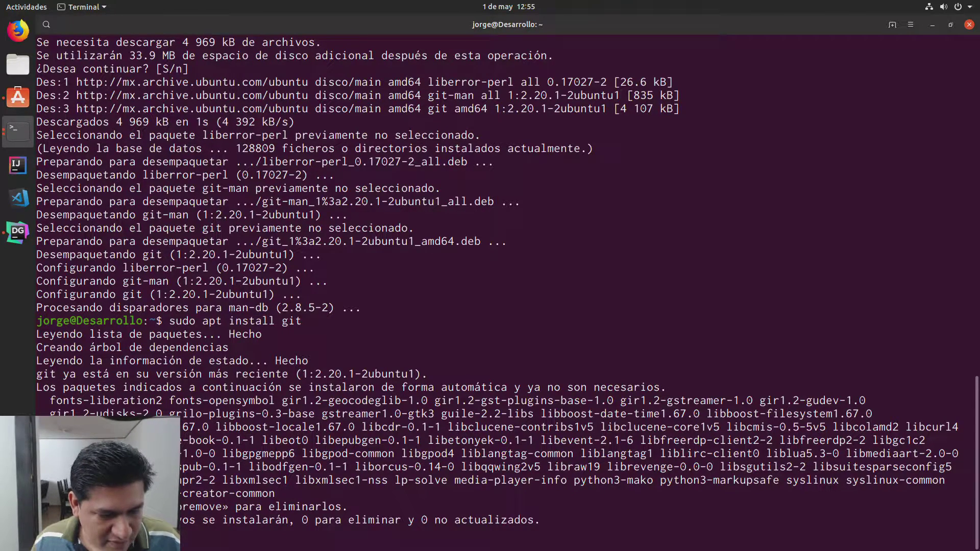
Step: Copy and run 'sudo apt autoremove', approve removing 60 packages, and clear the screen
drag(218, 509, 222, 508)
right_click(220, 507)
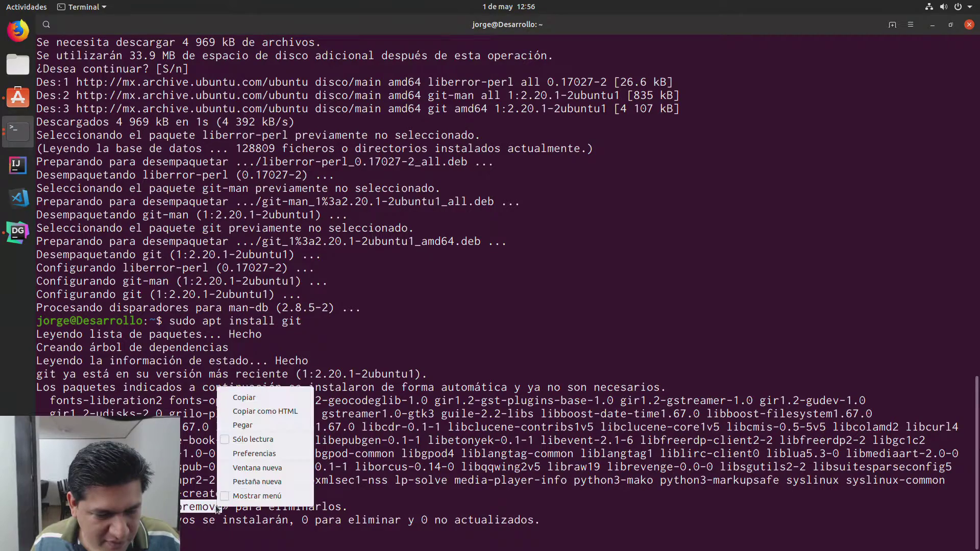
click(272, 398)
right_click(293, 383)
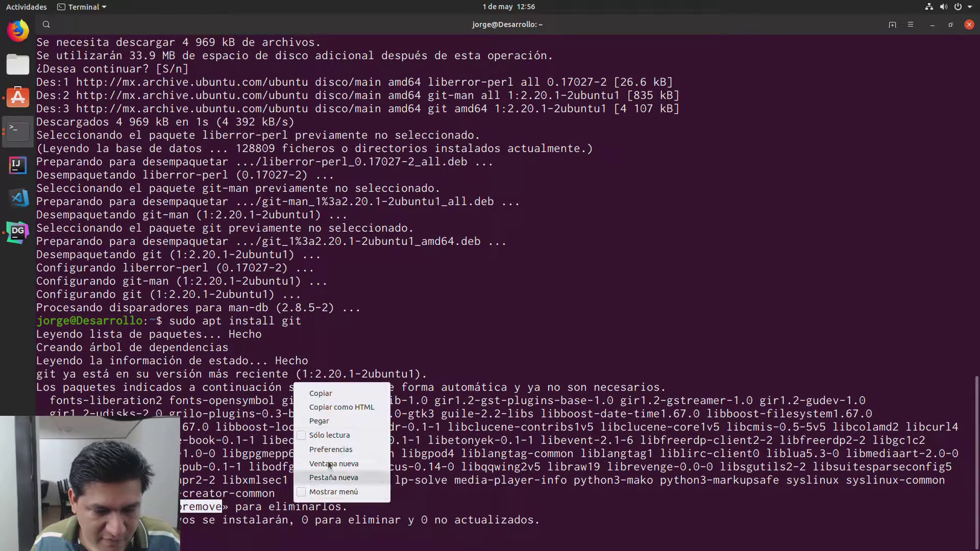
click(320, 421)
key(Return)
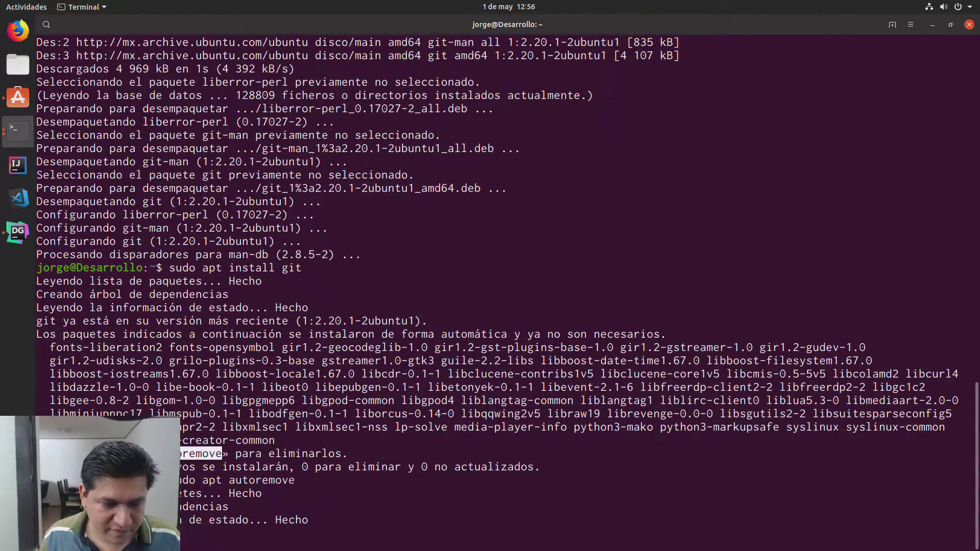
key(Return)
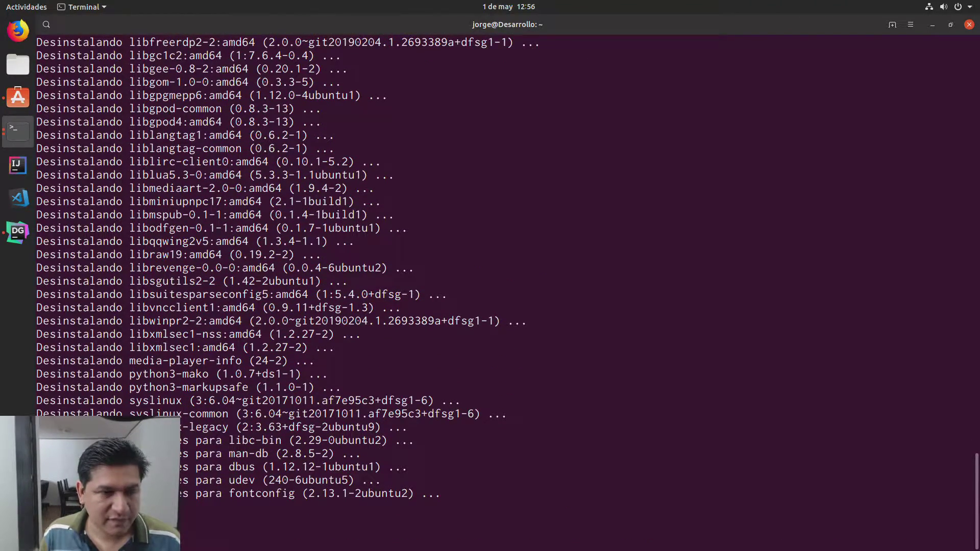
key(ctrl+l)
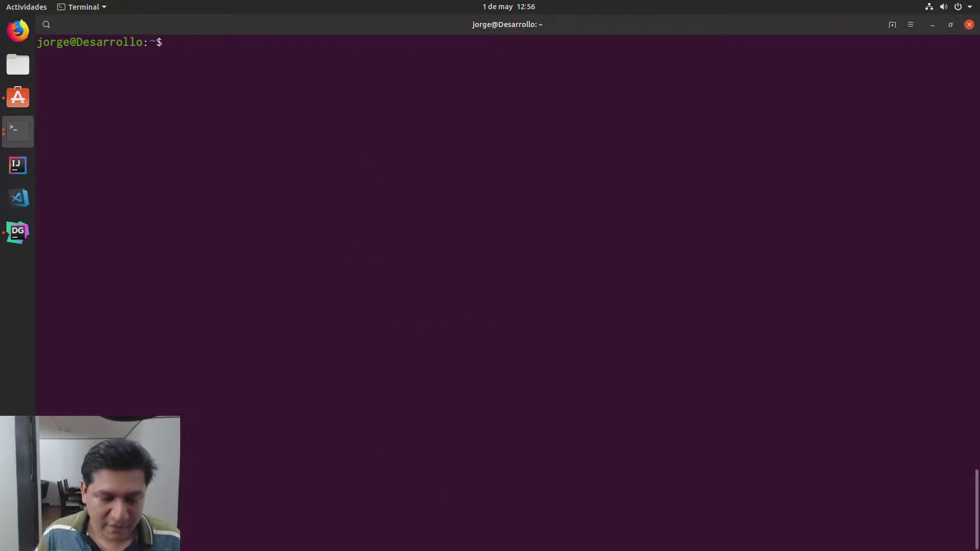
Step: Run git --version to confirm 2.20.1 locally, then close the terminal
text(git --version)
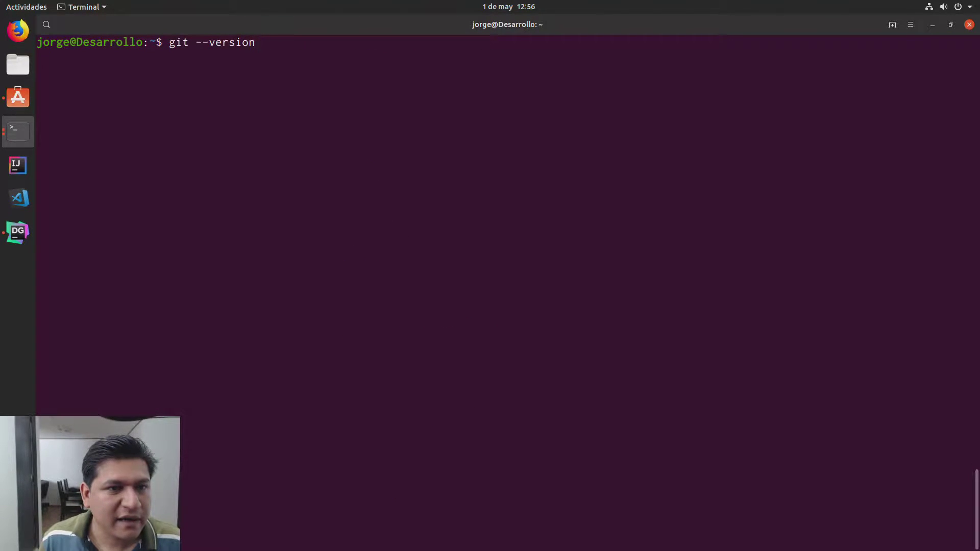
key(Return)
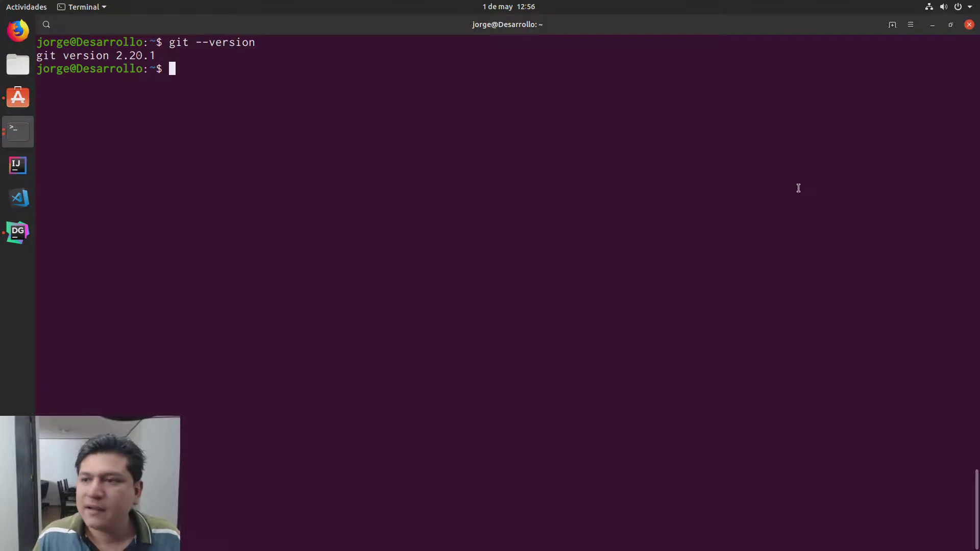
click(970, 25)
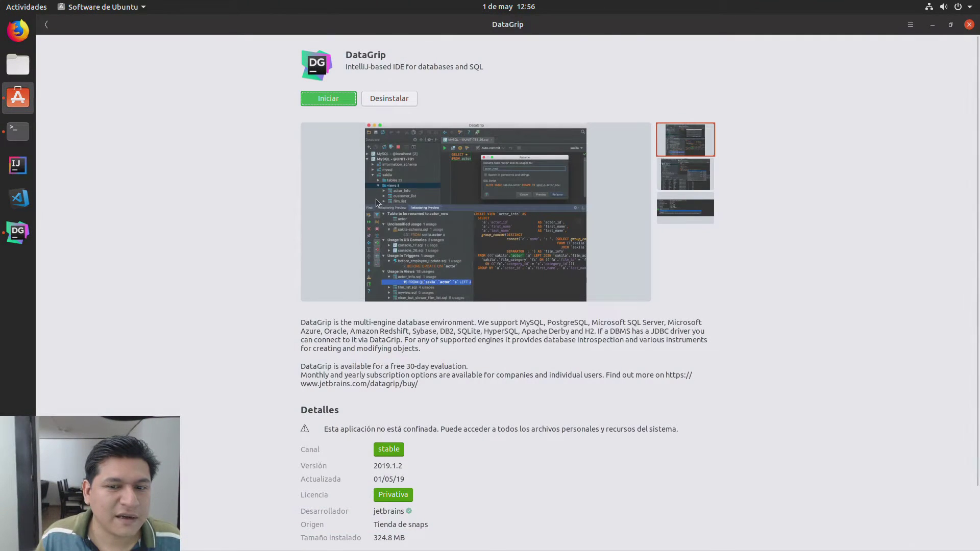
Step: Open a fresh terminal, list the home folder with ls, clear it, and minimize the window
click(15, 135)
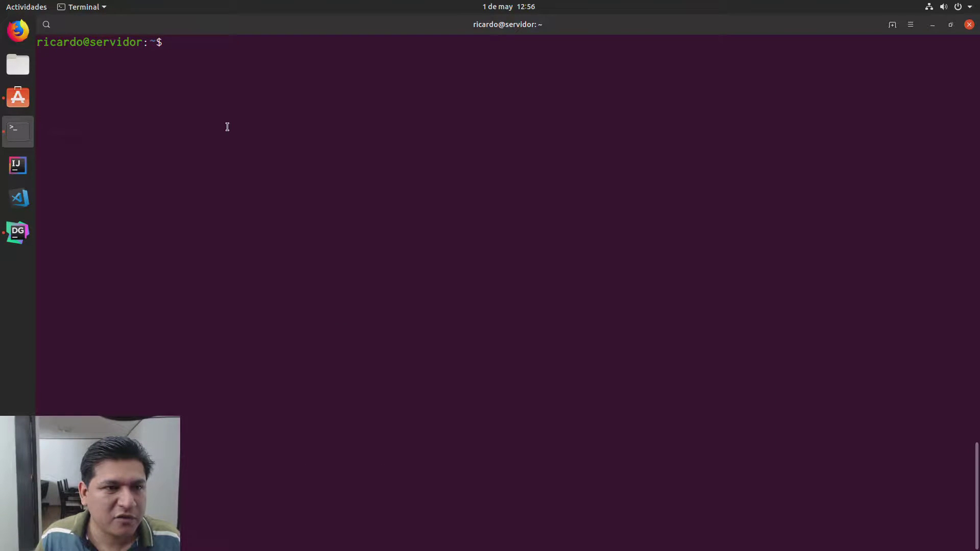
text(ls)
key(Return)
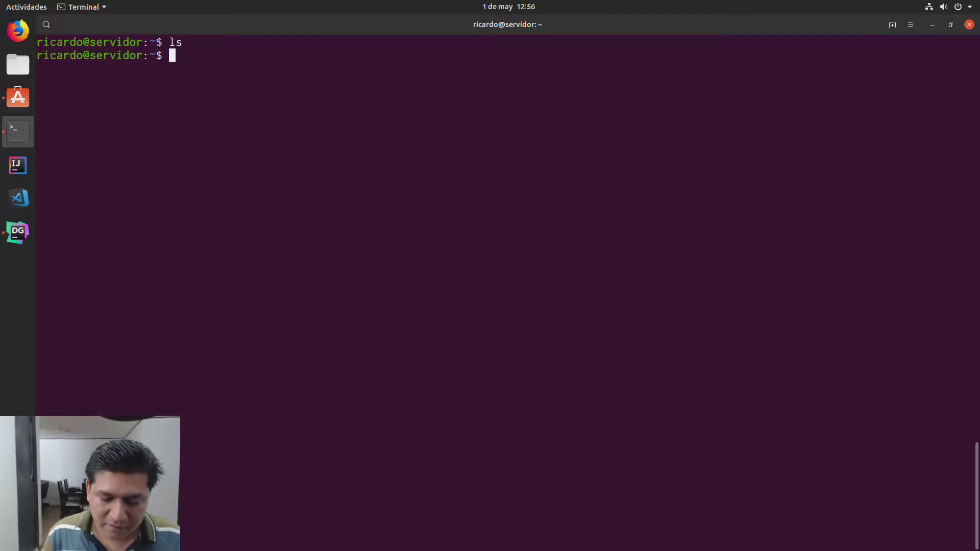
key(ctrl+l)
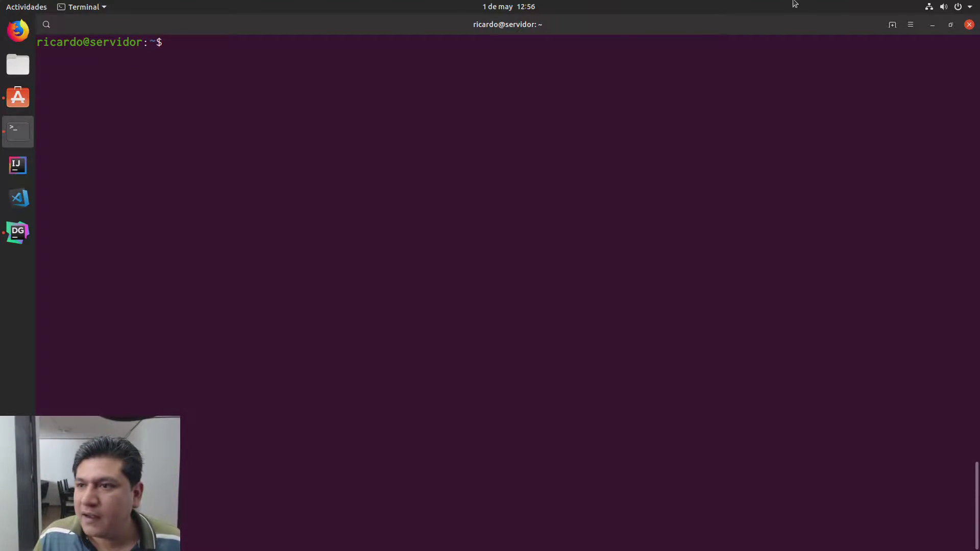
click(931, 27)
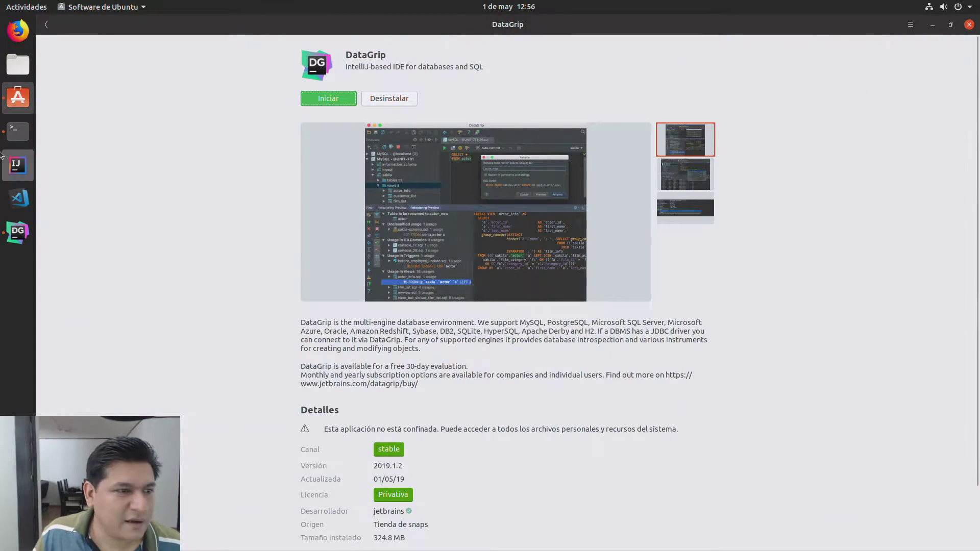
Step: Bring DataGrip forward, open the 1: Database panel, and add a MariaDB data source
click(23, 228)
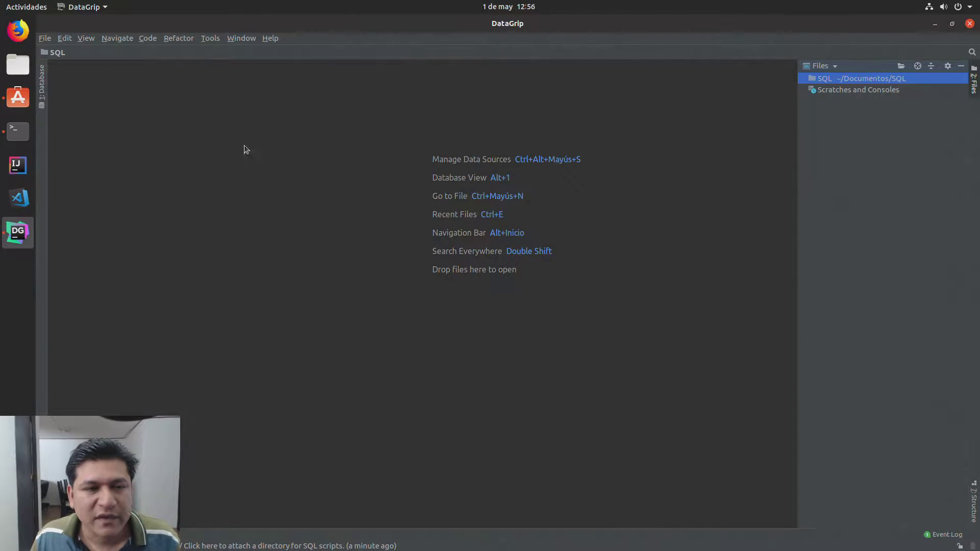
click(46, 74)
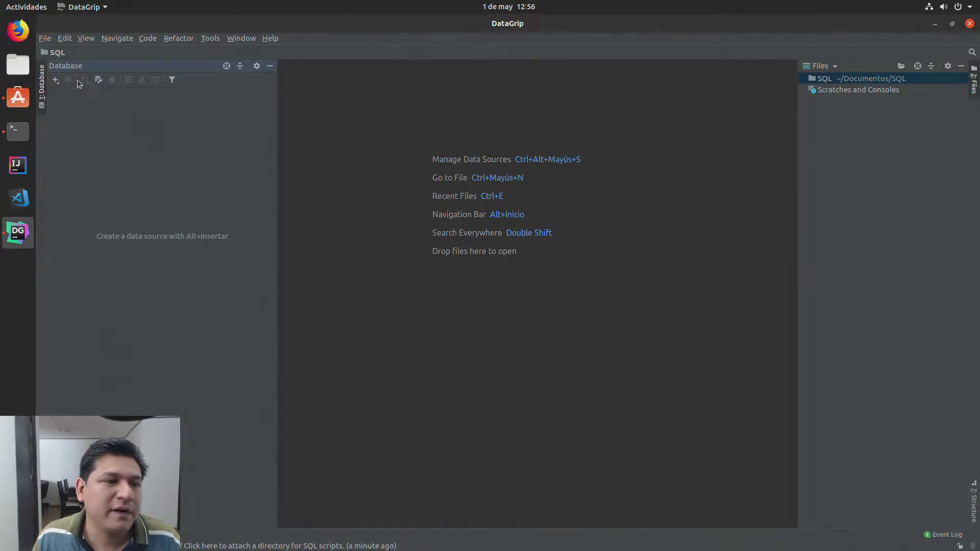
click(56, 80)
mouse_move(64, 95)
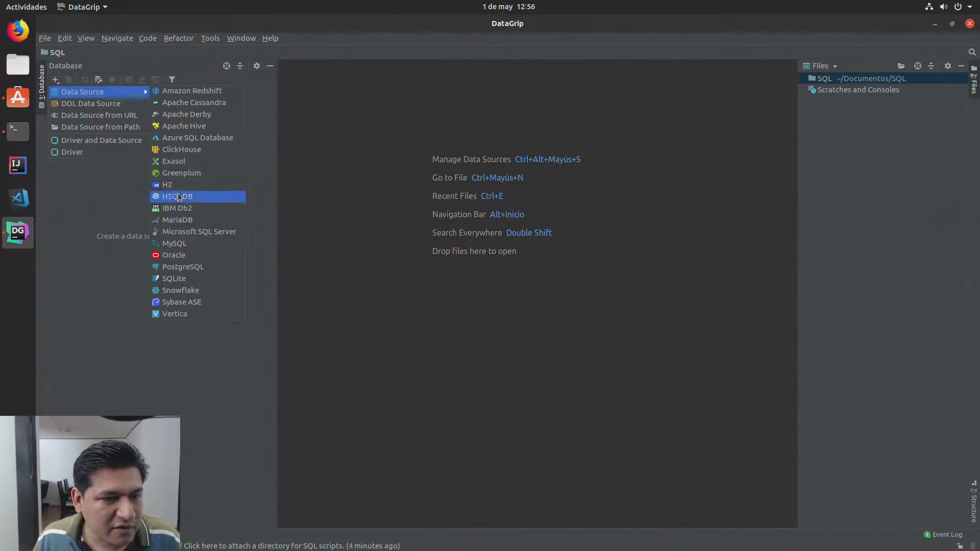
click(184, 224)
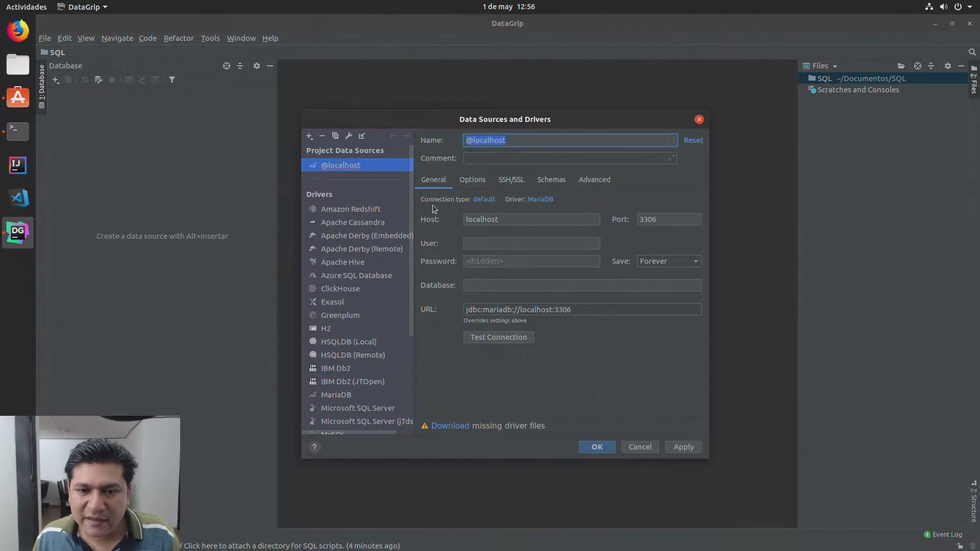
Step: Download the MariaDB driver files and set Host to 192.168.1.3 and User to root
click(463, 425)
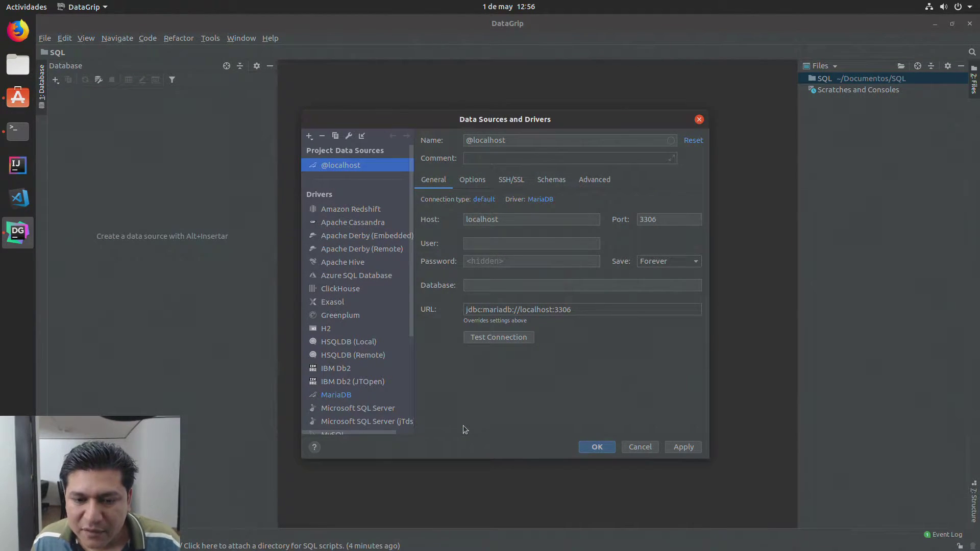
click(481, 159)
click(500, 218)
drag(501, 218, 434, 221)
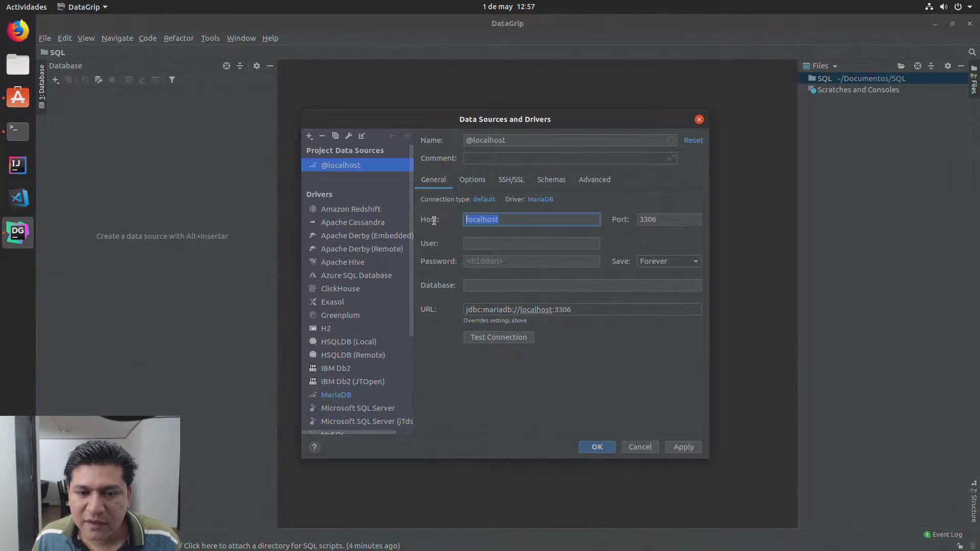
text(19)
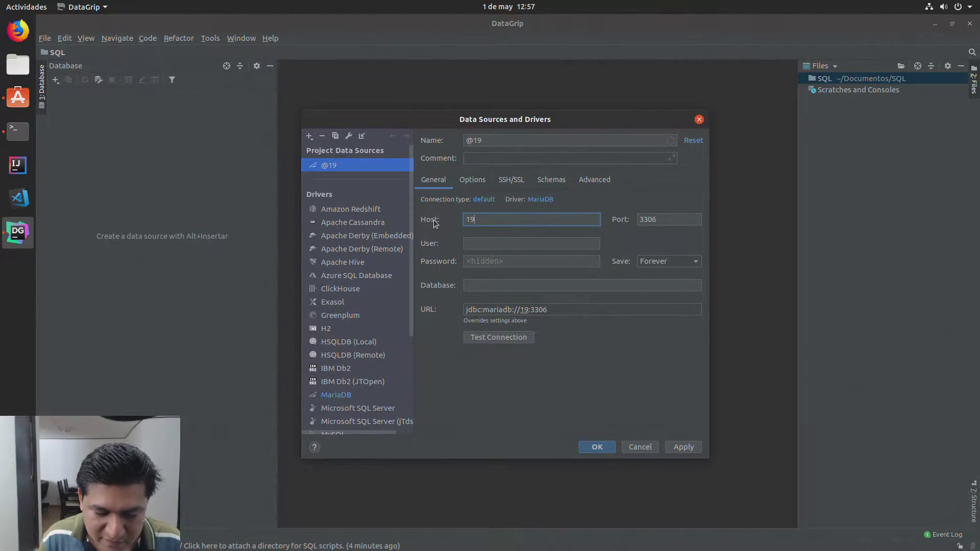
text(2.168.1.3)
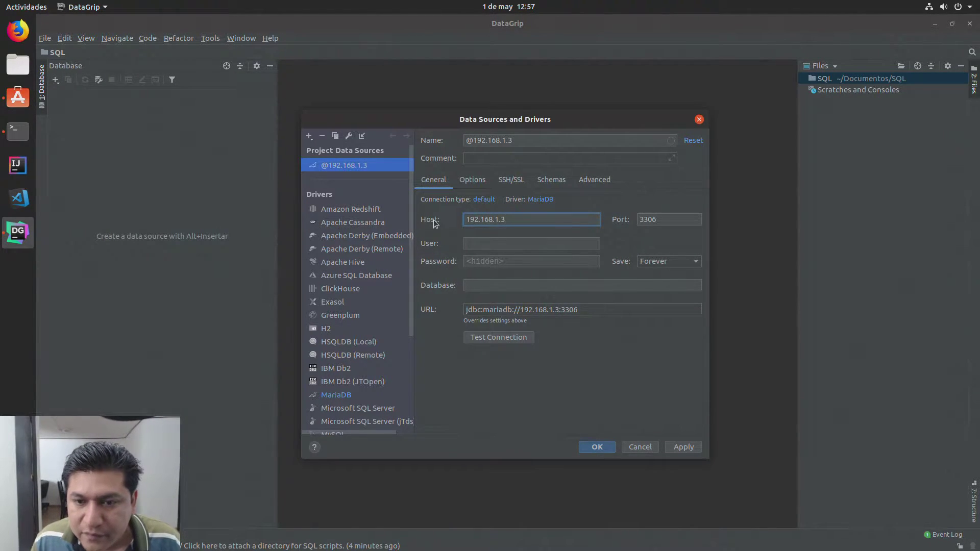
click(477, 245)
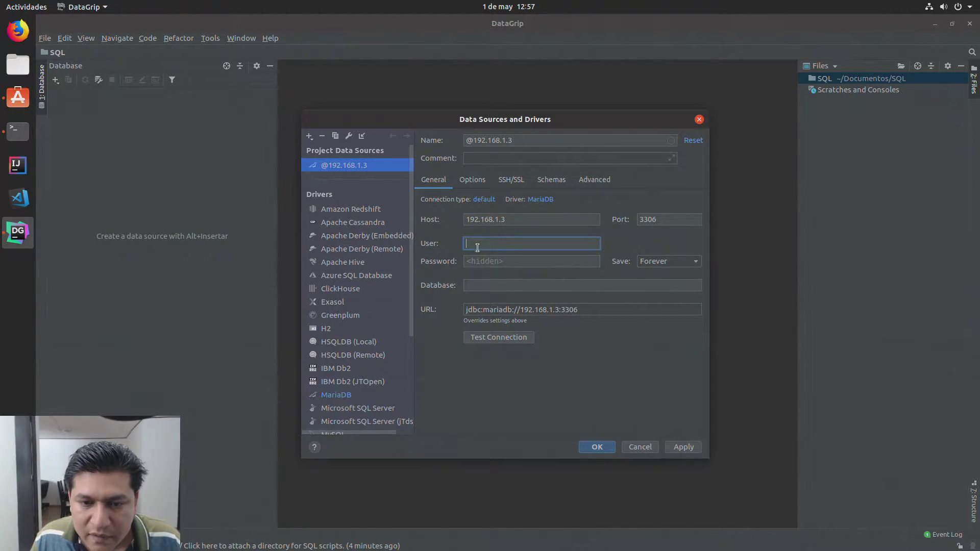
text(root)
key(Tab)
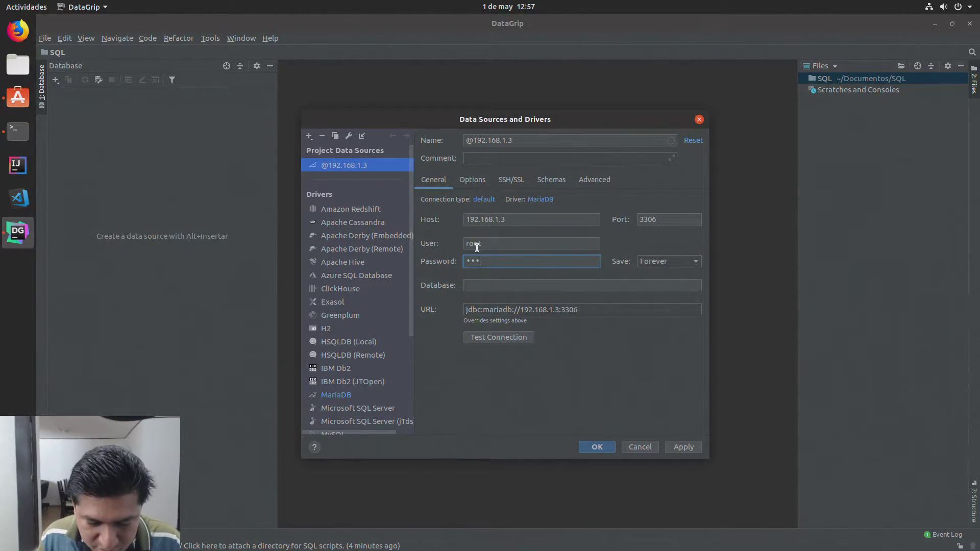
Step: Test the connection, entering the database password and a new keyring password
click(510, 337)
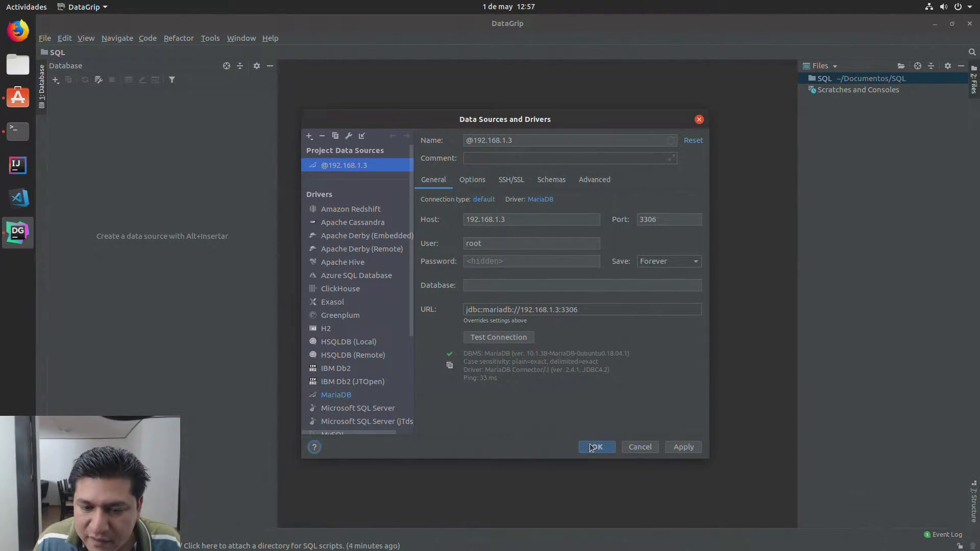
click(533, 185)
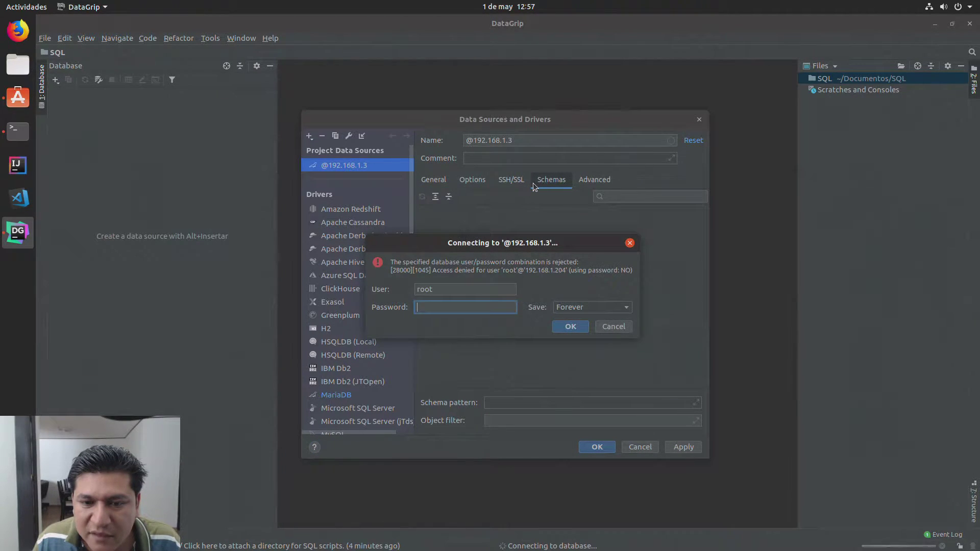
text(••••)
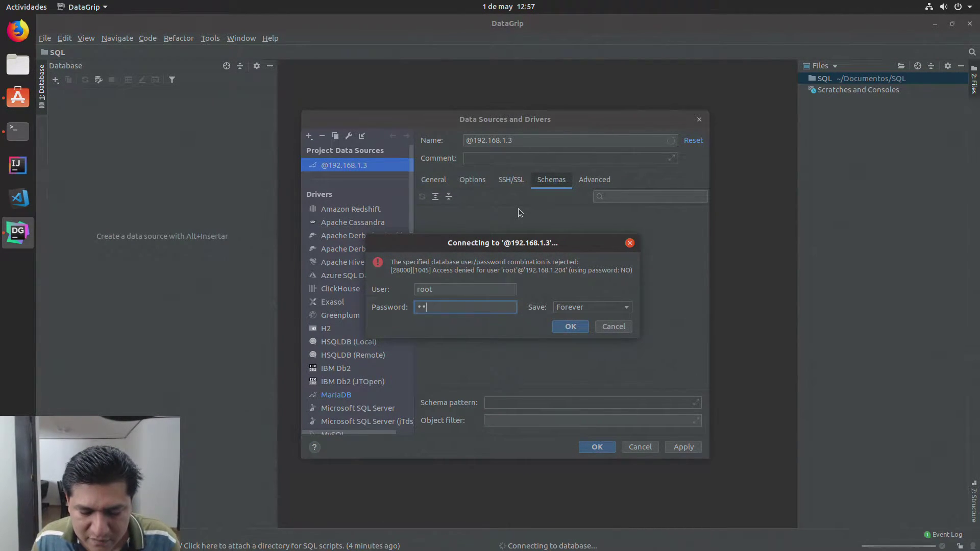
click(571, 327)
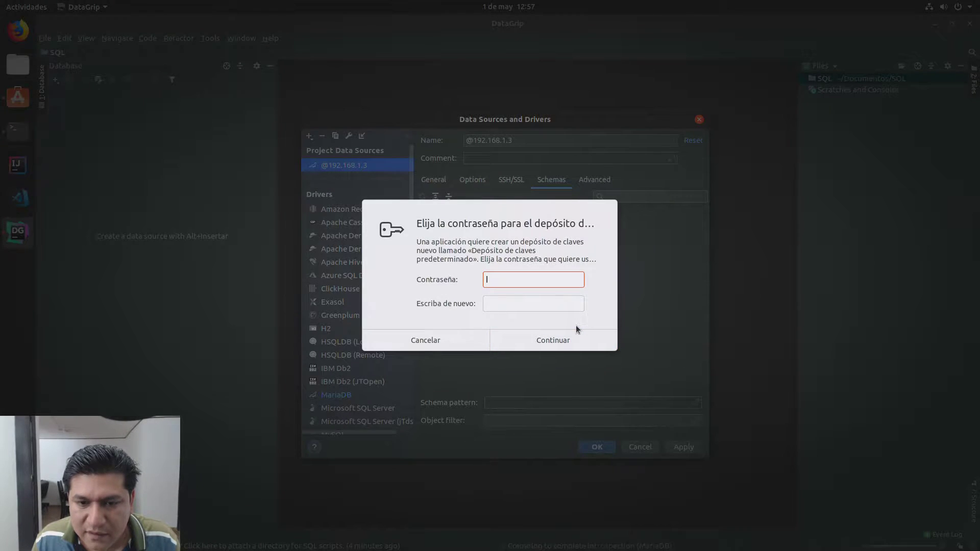
text(••••)
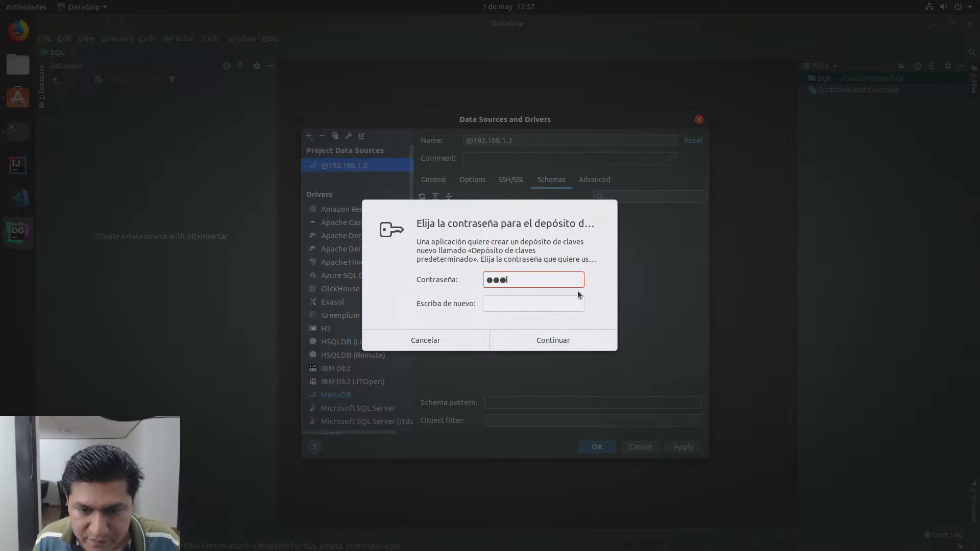
key(Tab)
text(••••)
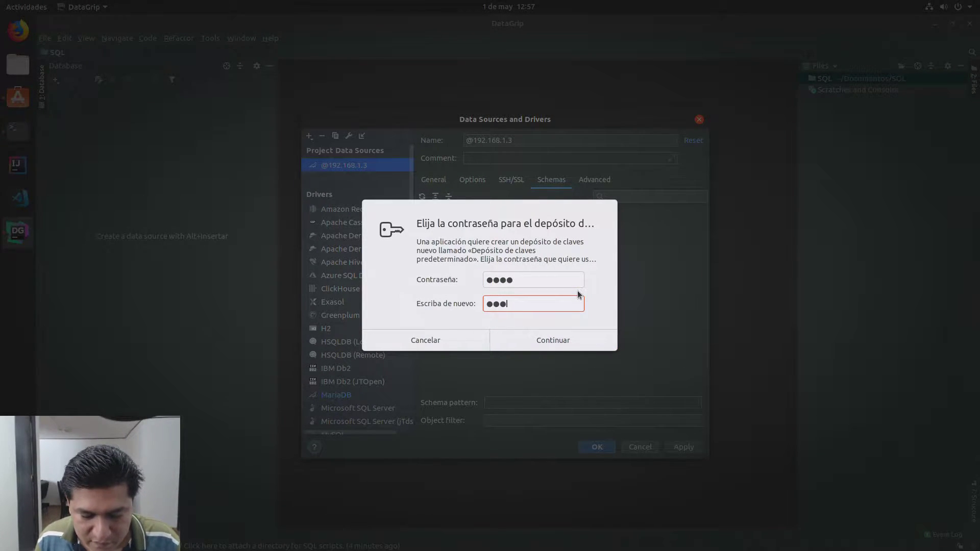
click(540, 339)
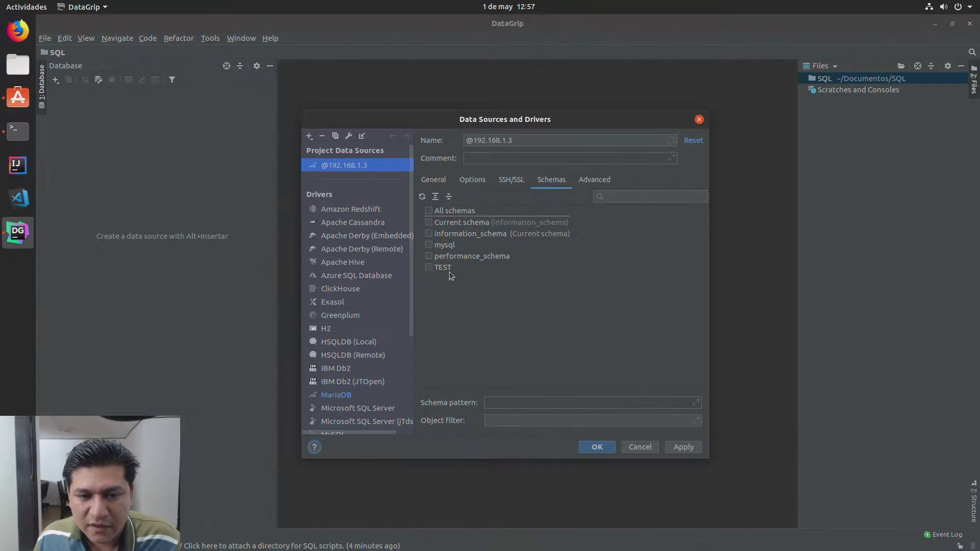
Step: Tick the TEST schema, then apply and save the data source
click(429, 268)
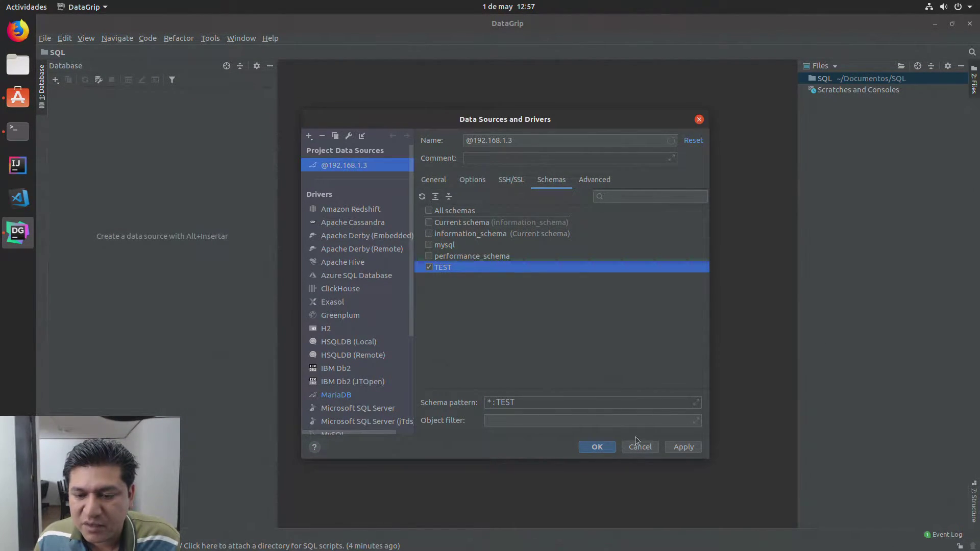
click(684, 448)
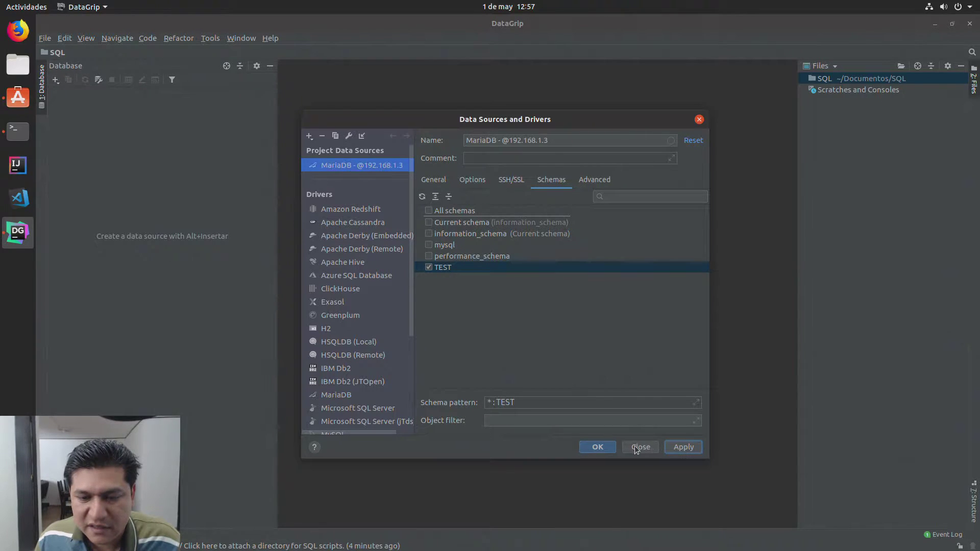
click(597, 448)
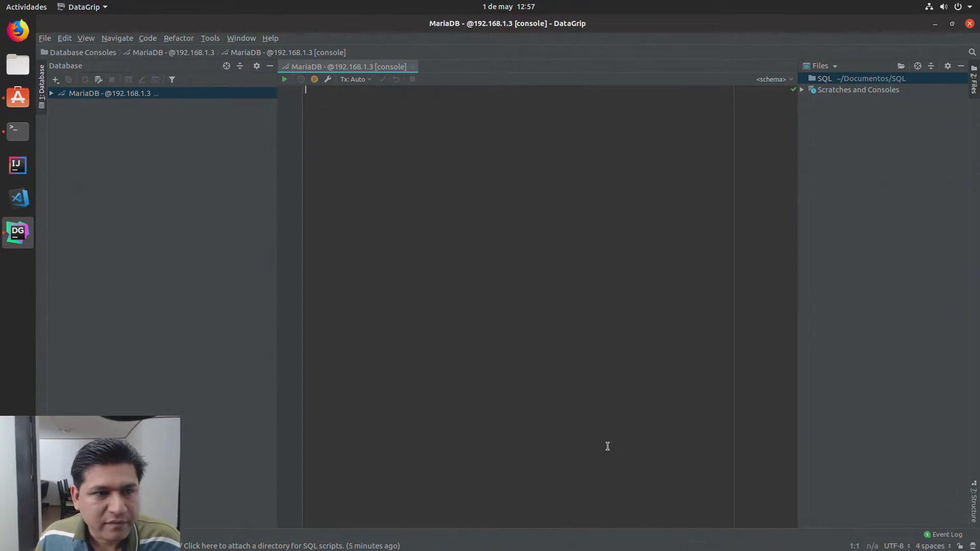
Step: Connect to the MariaDB source, expand schemas > TEST, and open the Person table's data
click(58, 97)
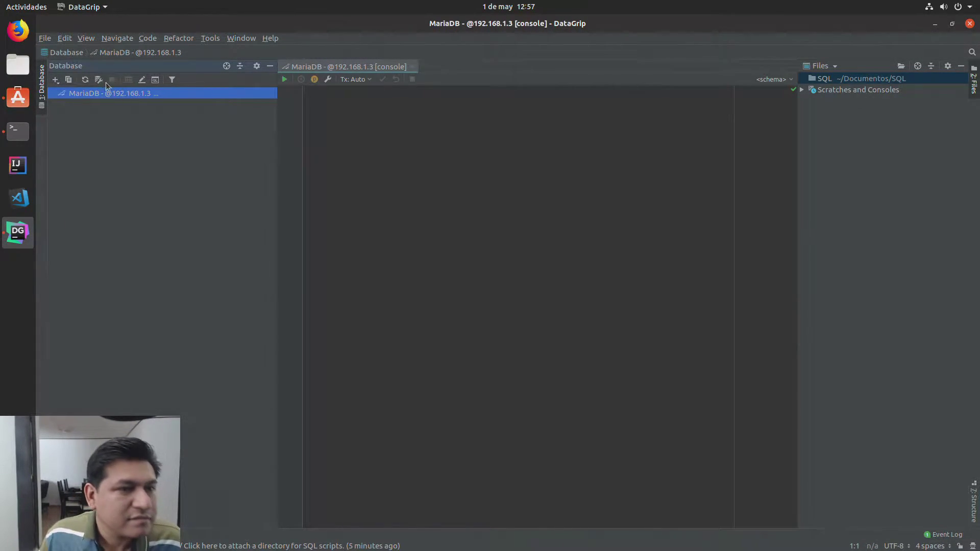
double_click(90, 97)
right_click(89, 97)
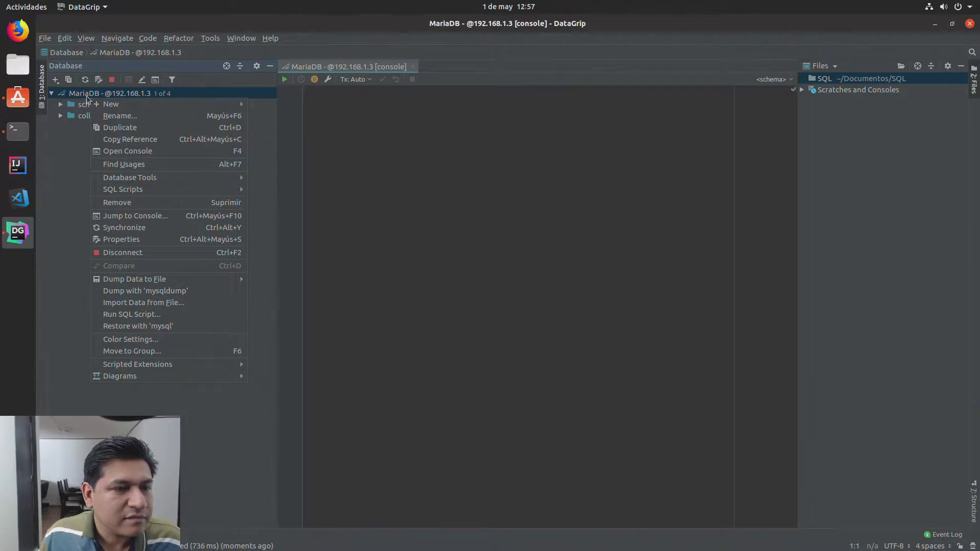
key(Escape)
click(61, 104)
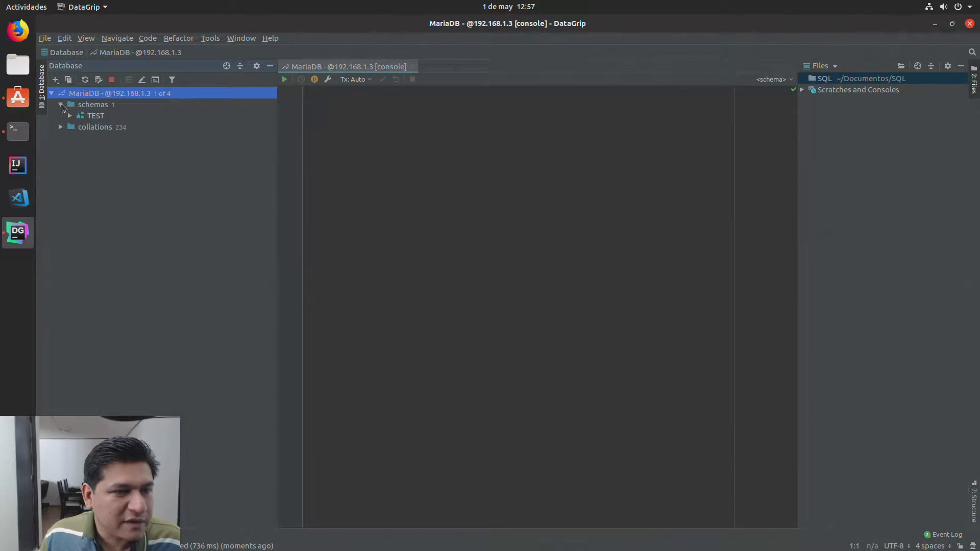
click(84, 119)
click(69, 116)
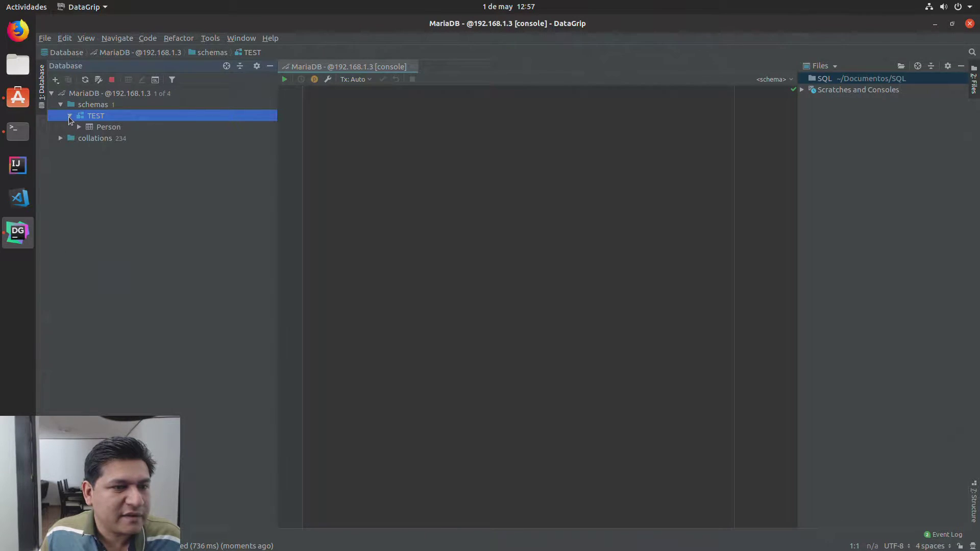
click(92, 130)
double_click(107, 126)
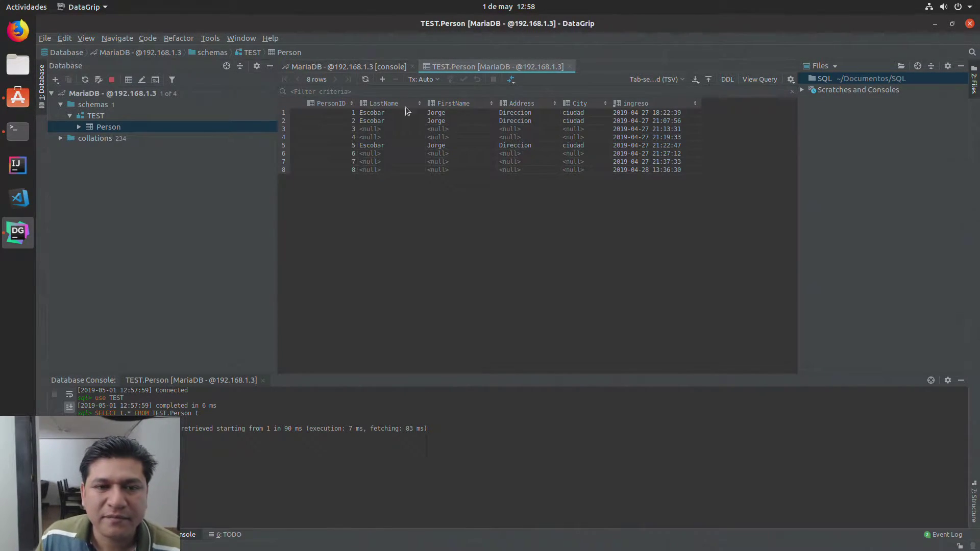
Step: Add a ninth Person row with FirstName wwww, Address ddd and City rrr
click(381, 80)
click(379, 179)
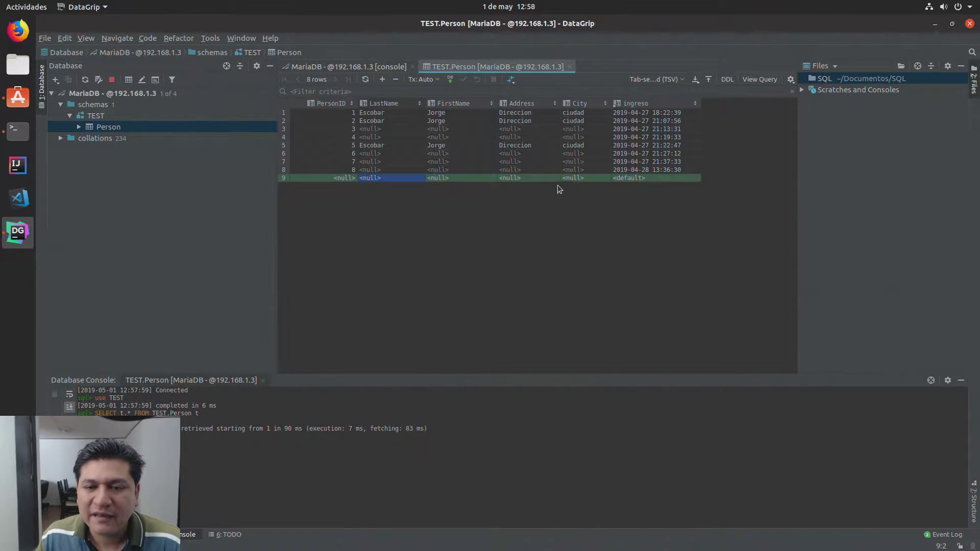
click(510, 179)
text(ddd)
click(469, 182)
text(wwww)
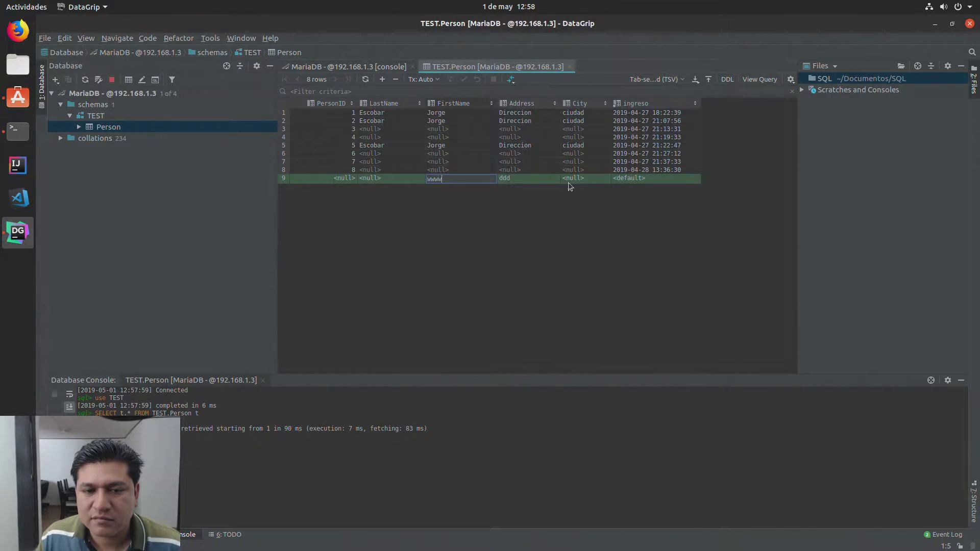
click(601, 180)
text(rrr)
key(Tab)
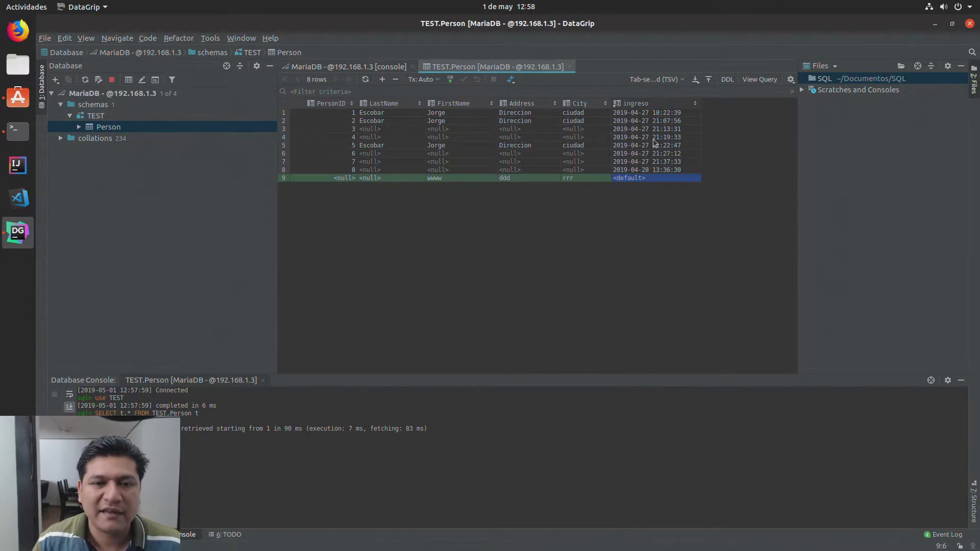
Step: Submit the new row, check the DEFAULT value in the logged INSERT, then open Files
click(451, 80)
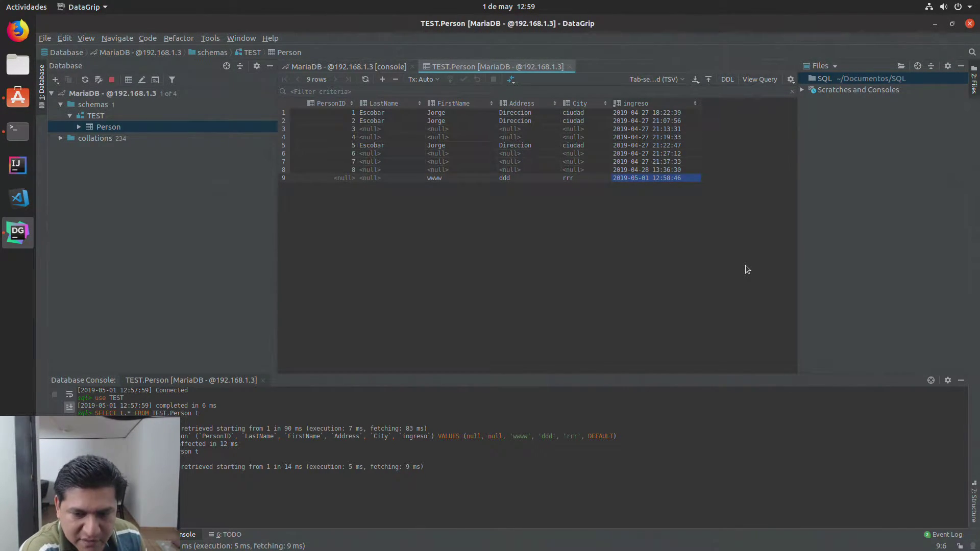
drag(632, 437, 90, 436)
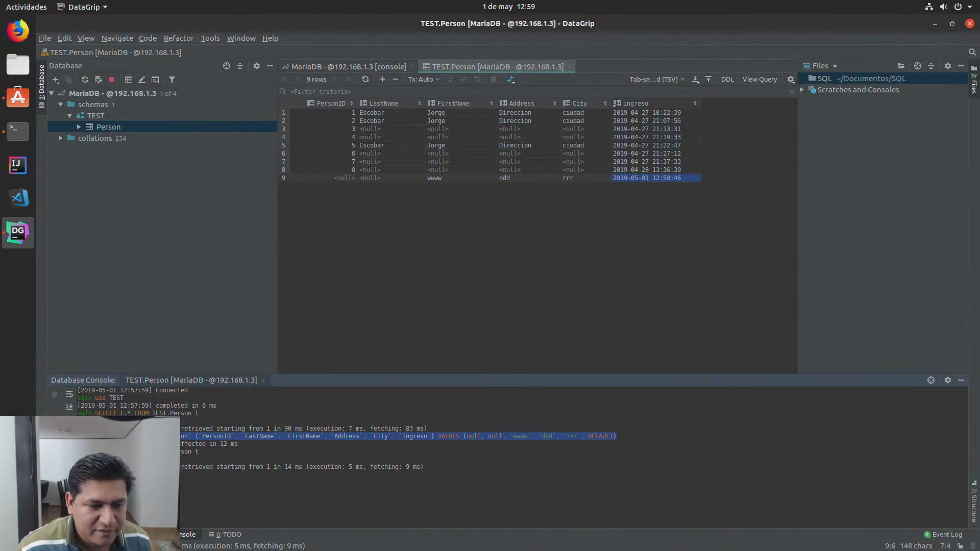
click(587, 431)
double_click(600, 436)
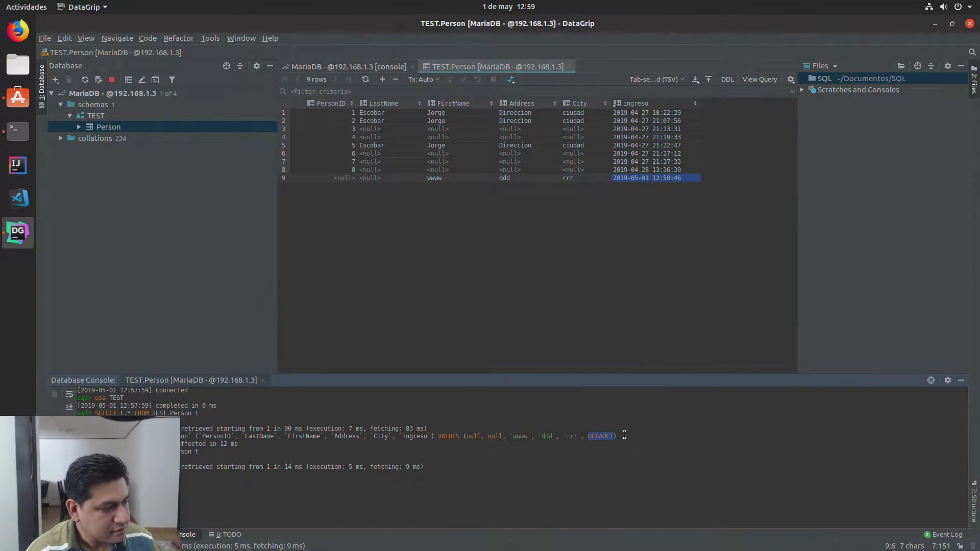
click(526, 289)
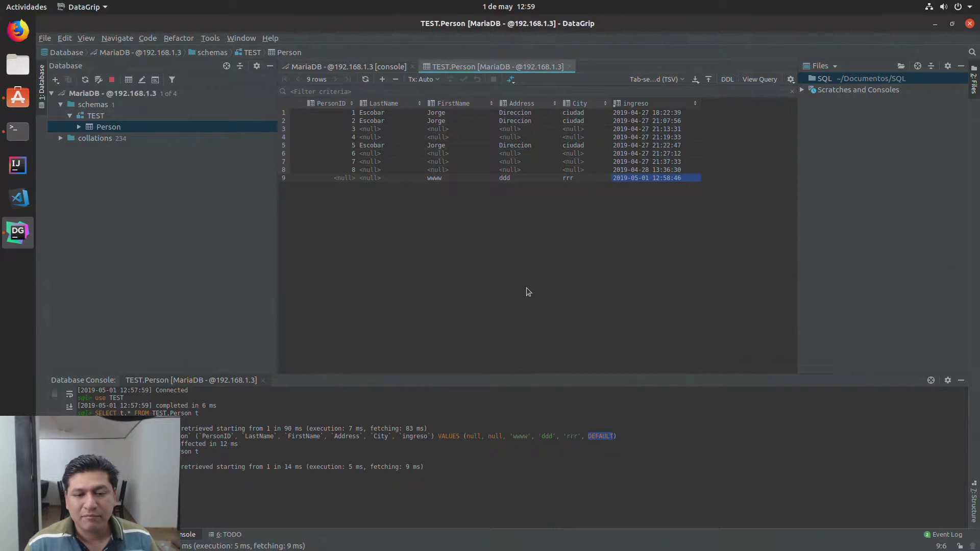
click(18, 64)
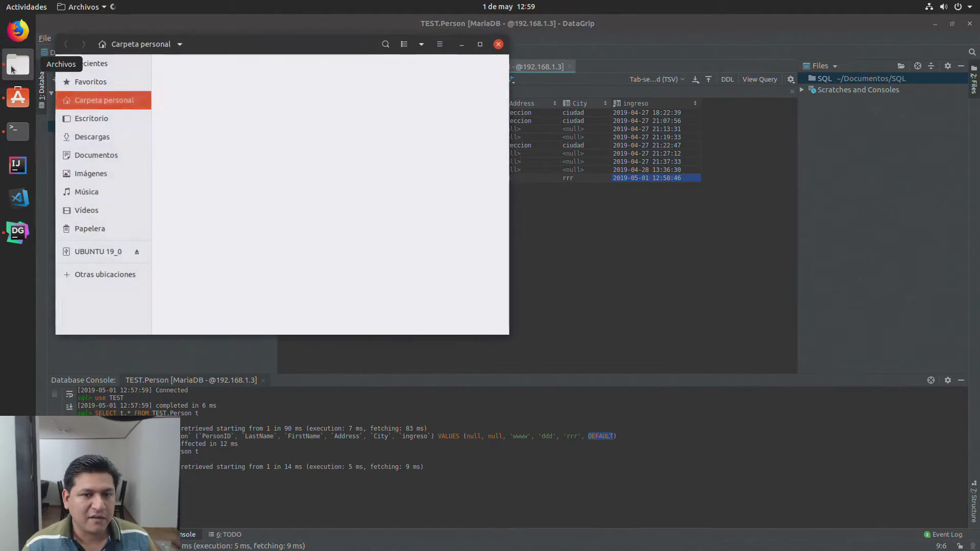
Step: Browse the empty Windows network from Other Locations, then return to Other Locations
click(135, 272)
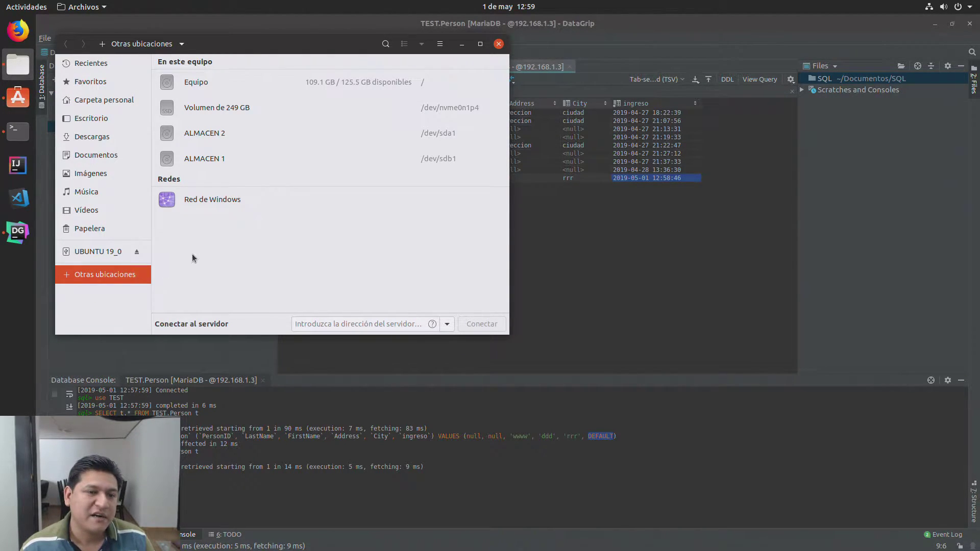
click(200, 201)
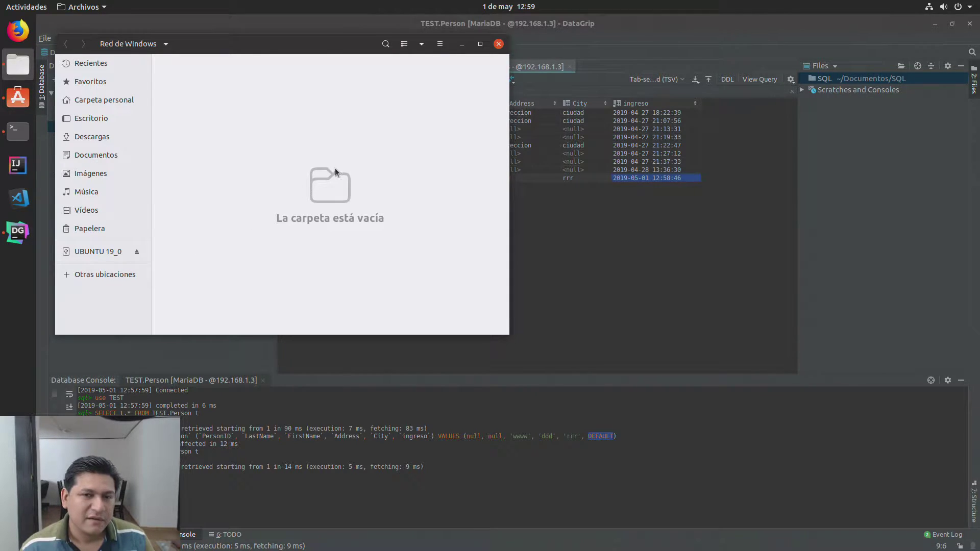
click(87, 273)
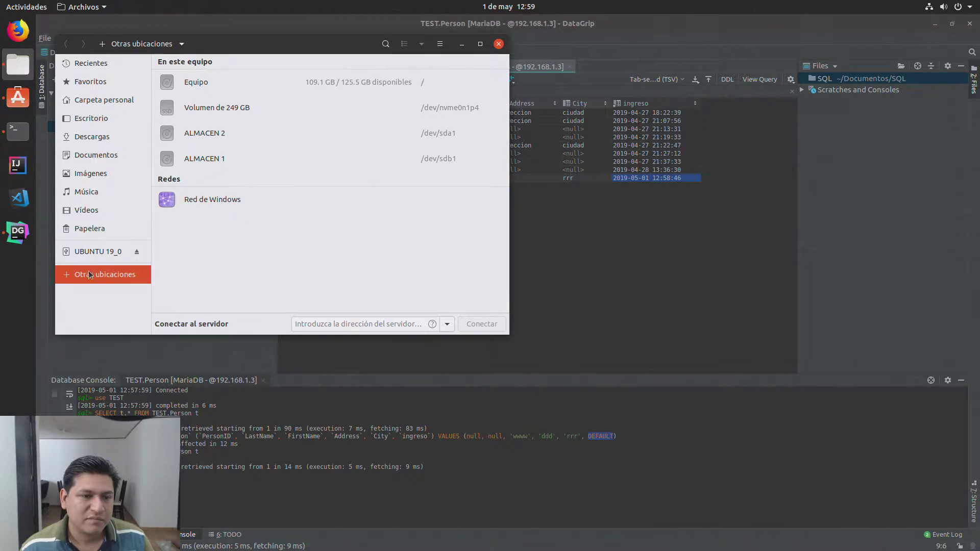
click(214, 201)
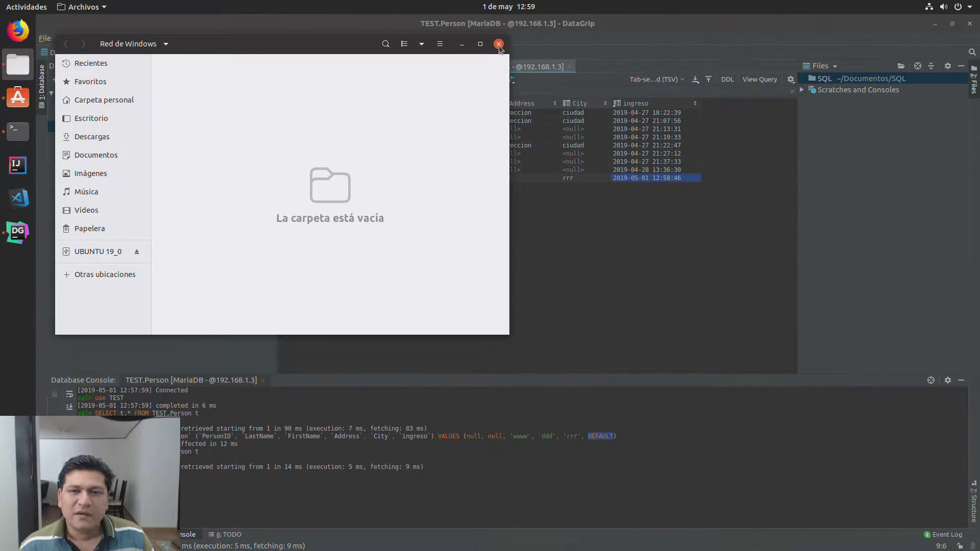
right_click(213, 277)
click(127, 279)
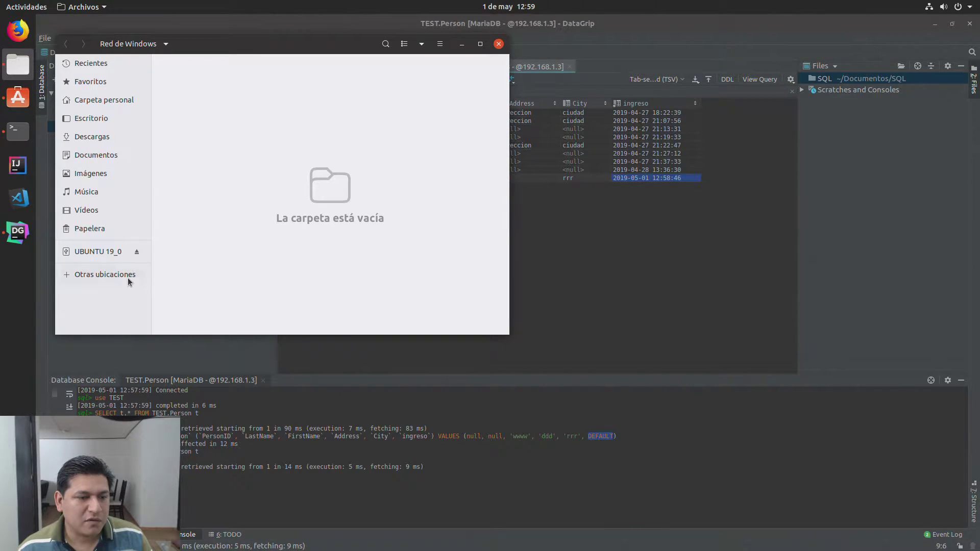
click(126, 276)
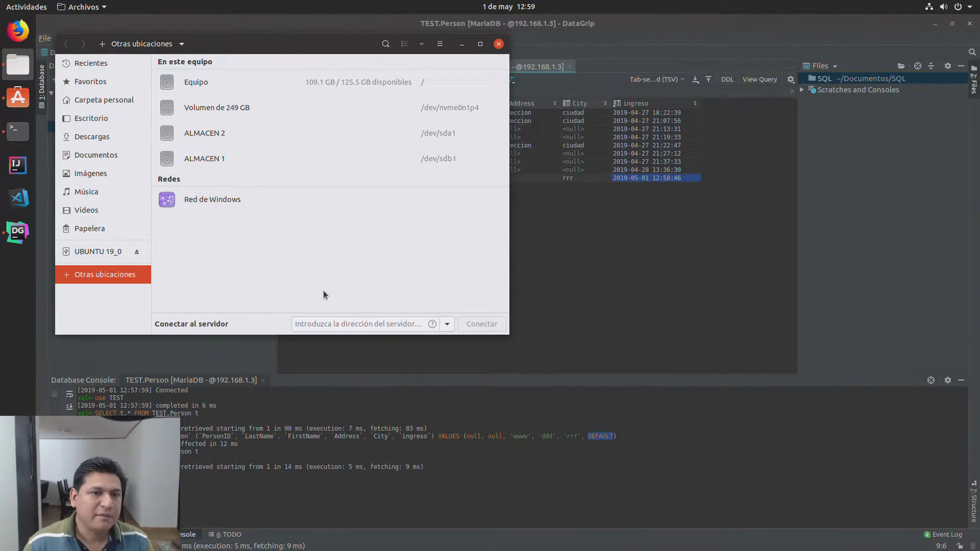
Step: Check the location and main menus and the empty recent-servers list, then focus the server address field
click(103, 46)
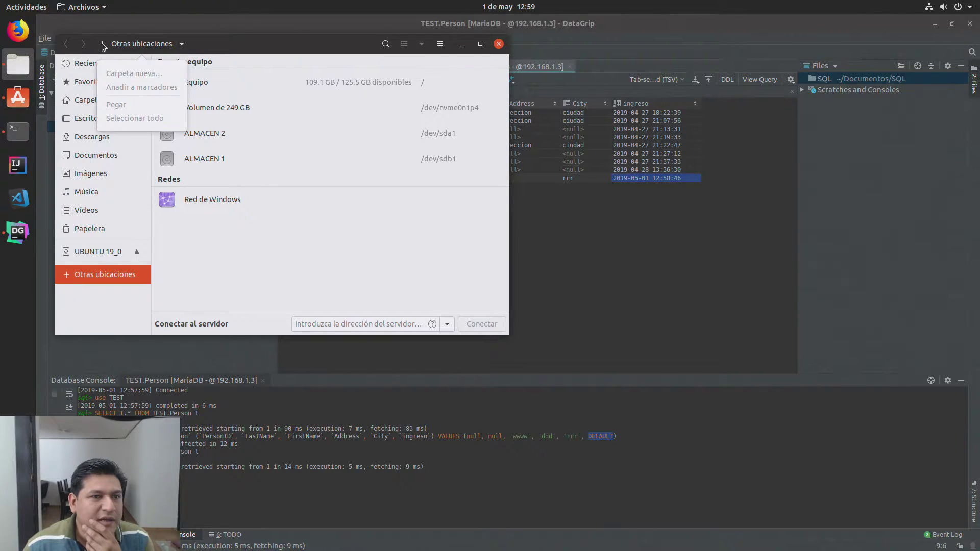
click(103, 45)
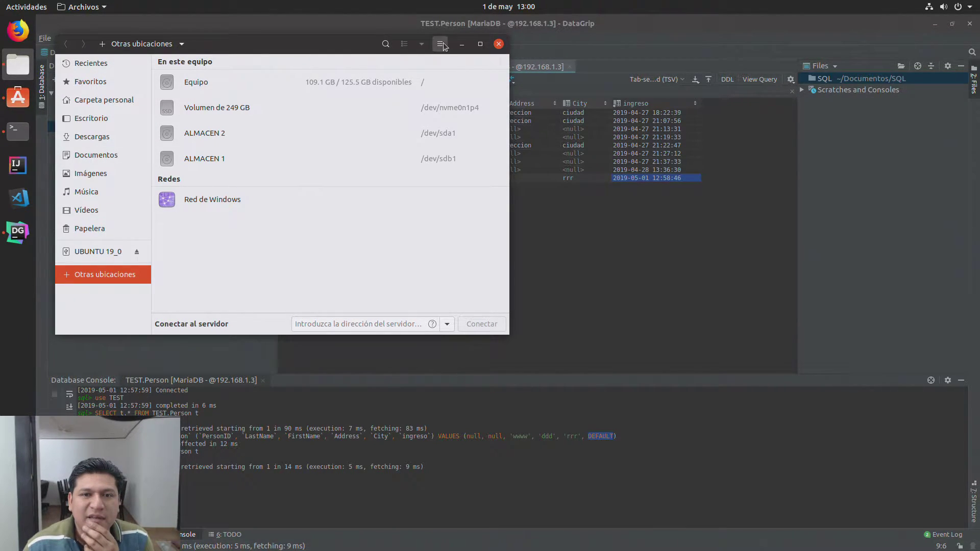
click(441, 44)
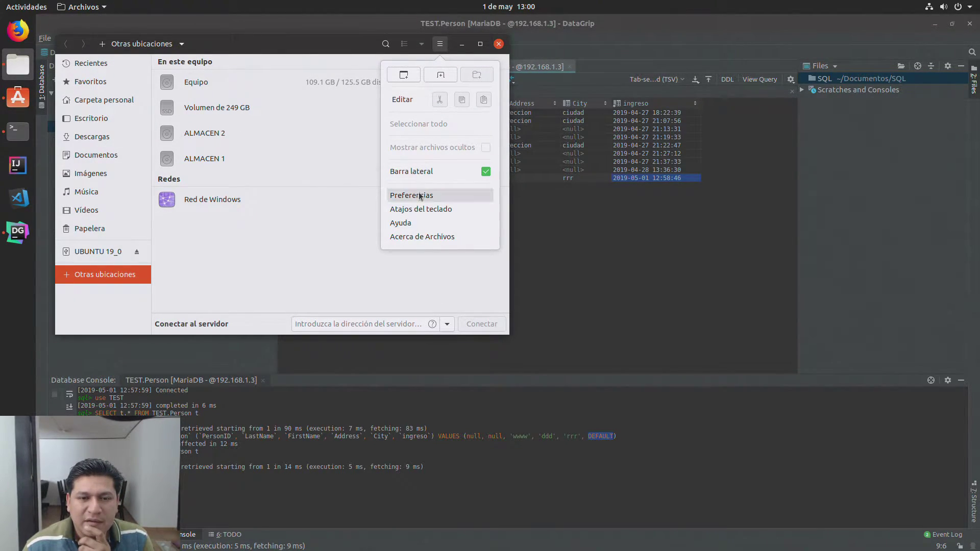
click(230, 254)
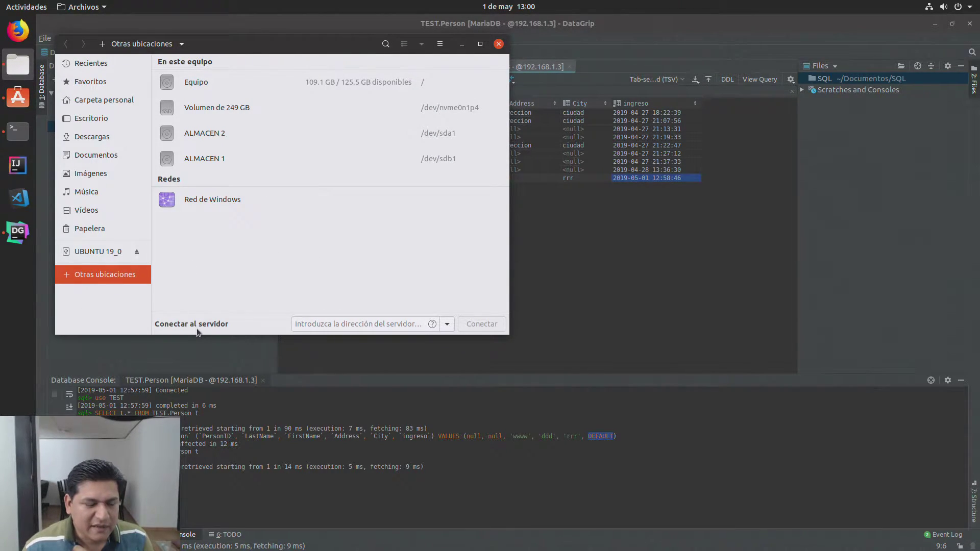
click(447, 323)
click(415, 324)
click(411, 324)
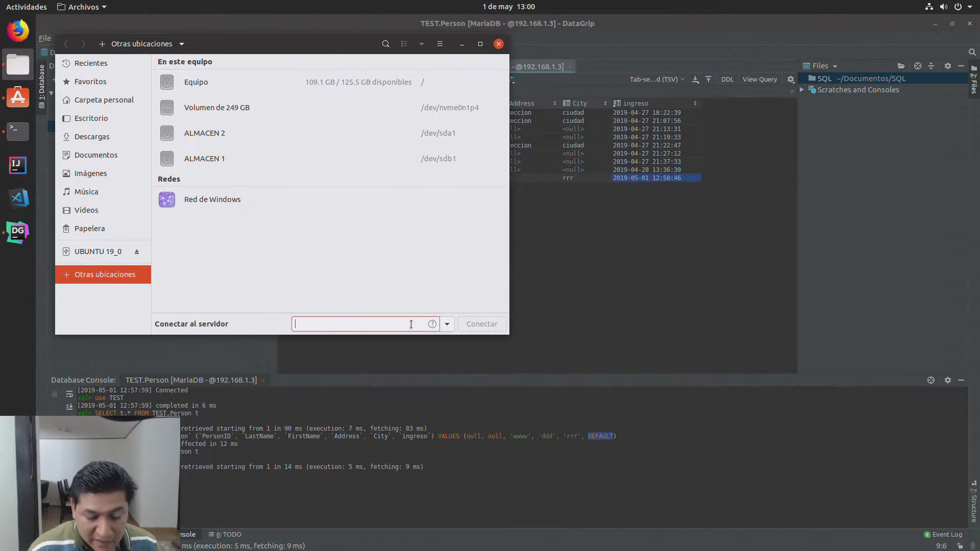
Step: Connect to the server at smb://192.168.1.3
text(192.16)
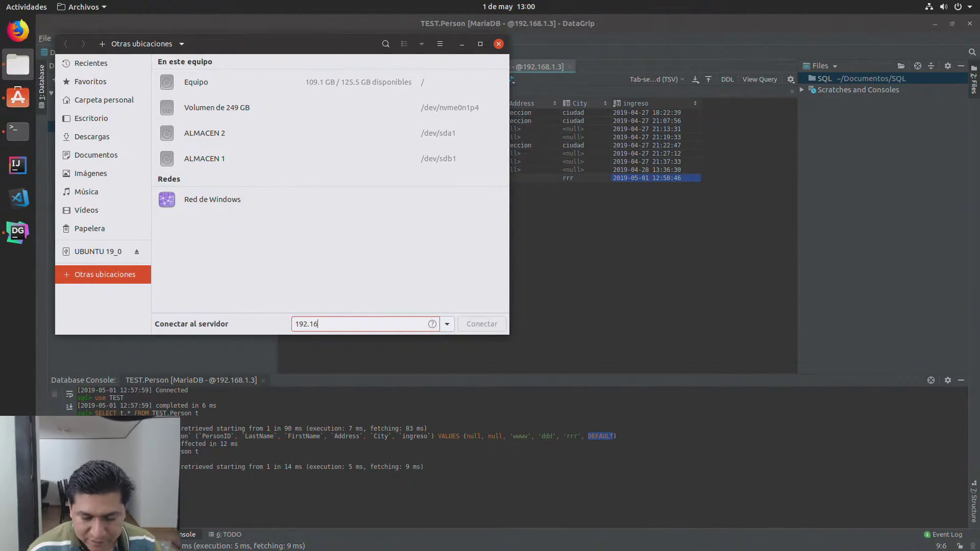
text(8.1.3)
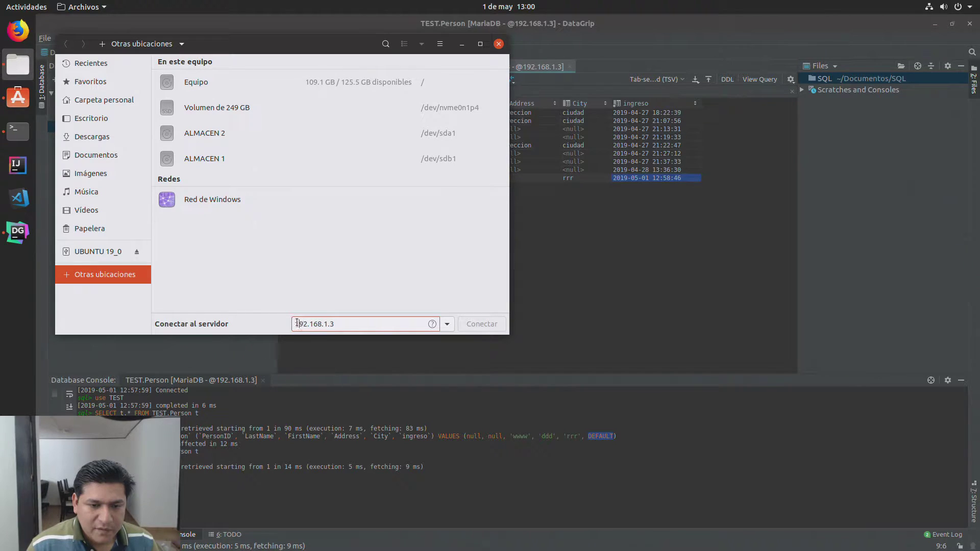
text(smb)
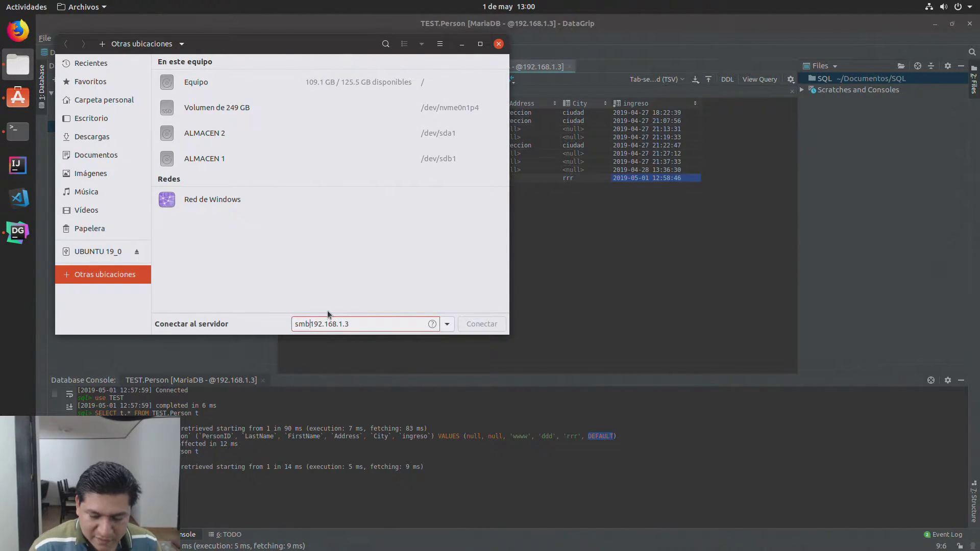
text(:)
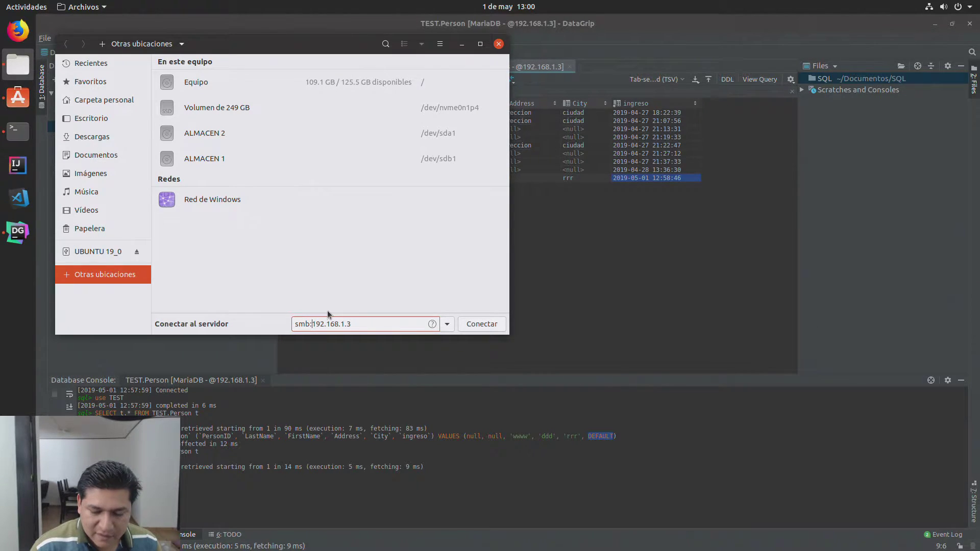
text(//)
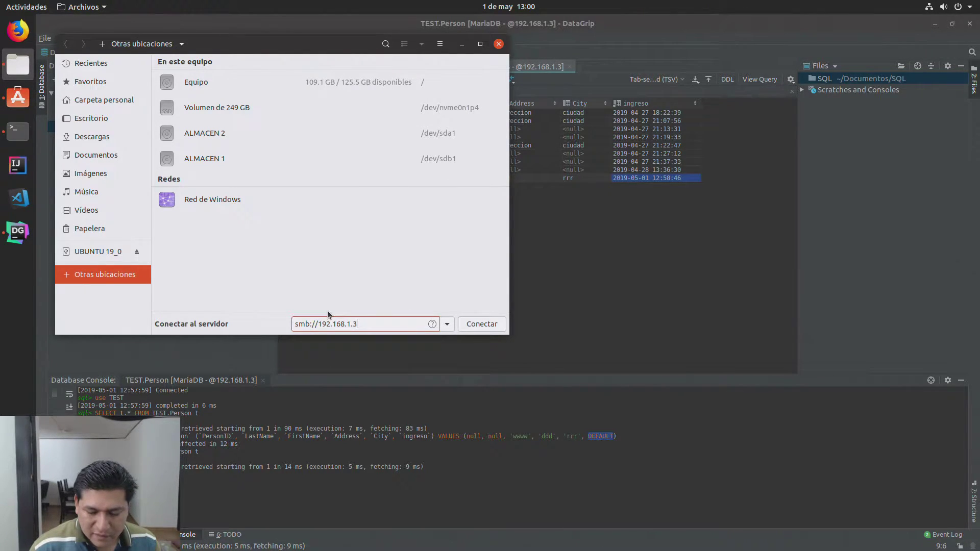
key(Return)
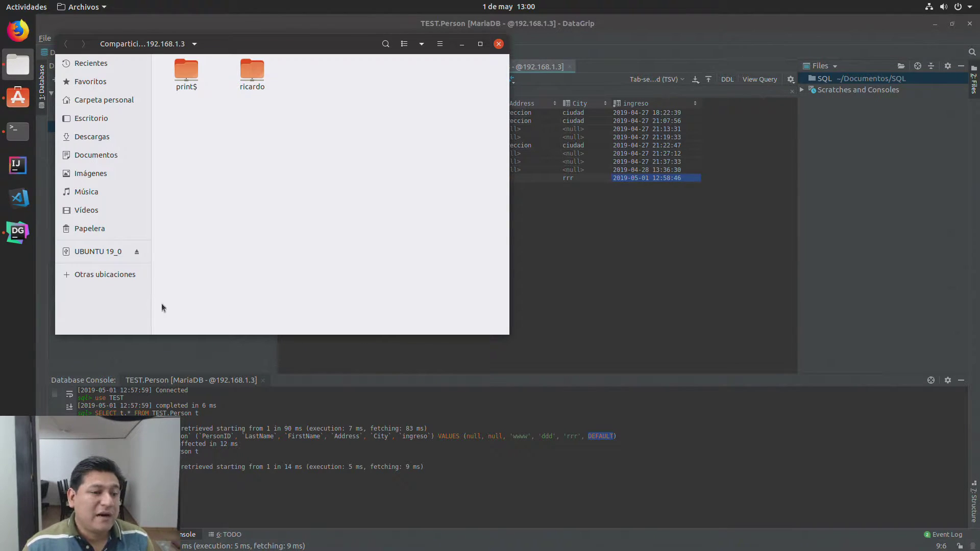
Step: Log in to the personal share as a registered user, remembering the password permanently
double_click(258, 73)
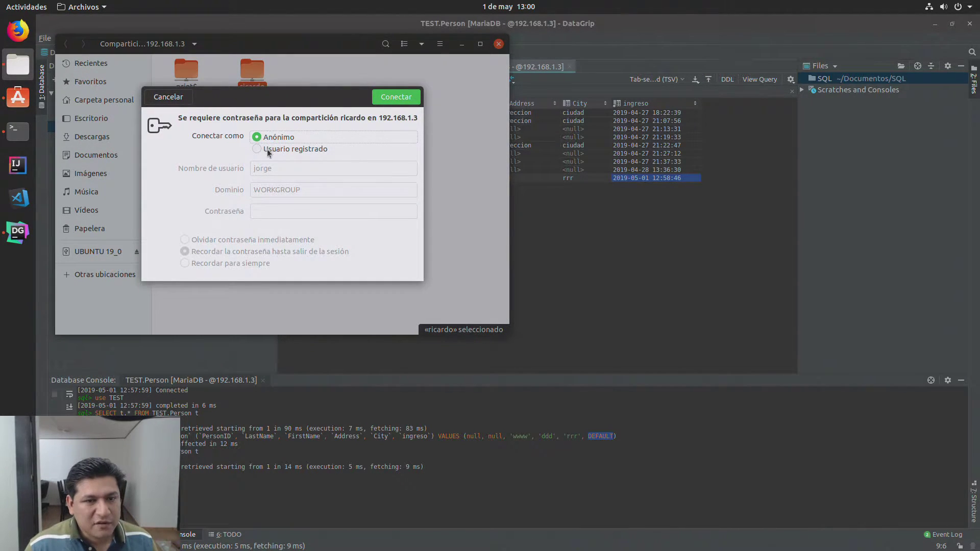
click(257, 150)
key(Tab)
text(ri)
text(do)
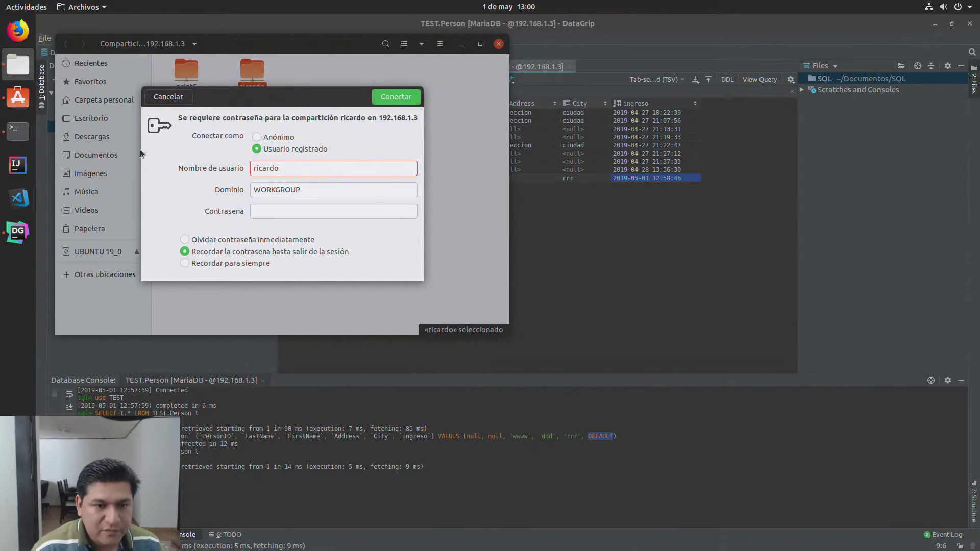
key(Tab)
key(Tab)
text(••)
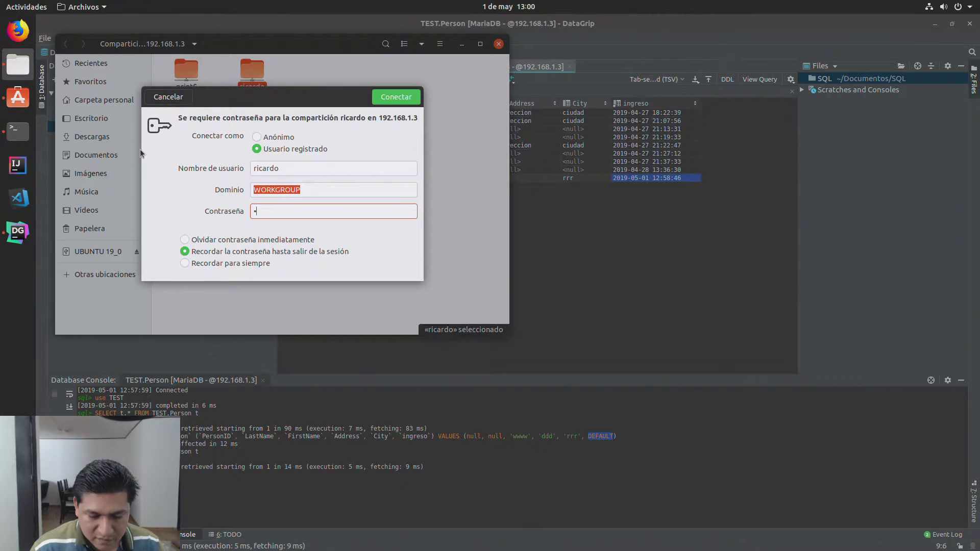
text(••)
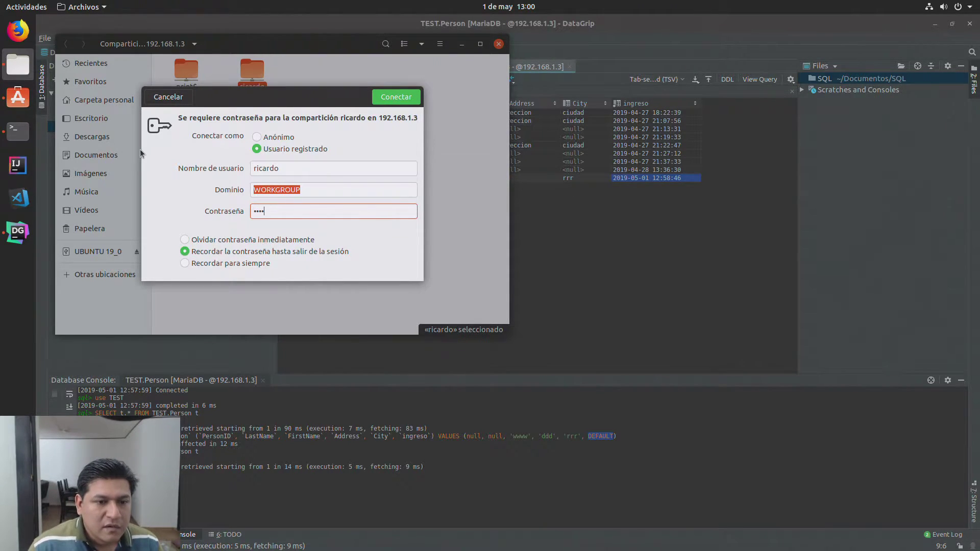
click(184, 264)
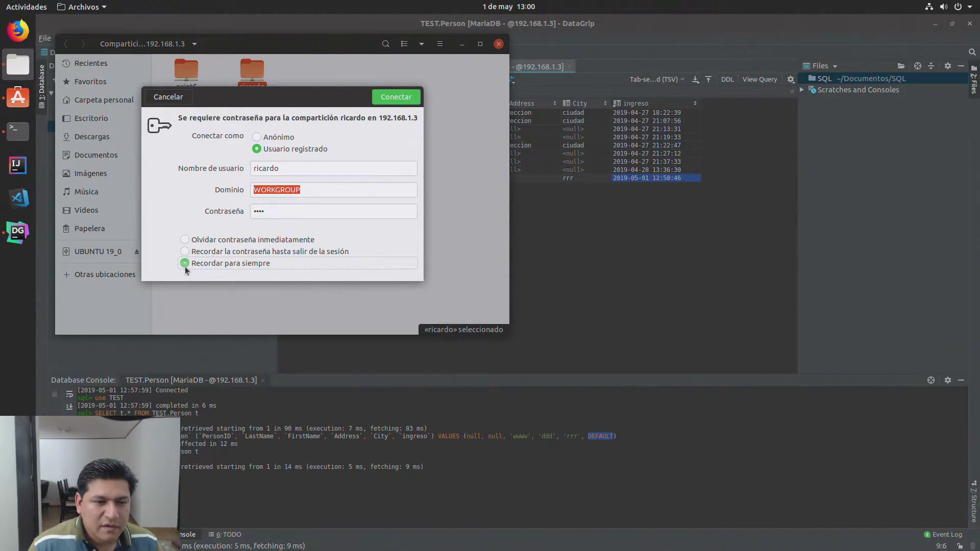
click(403, 99)
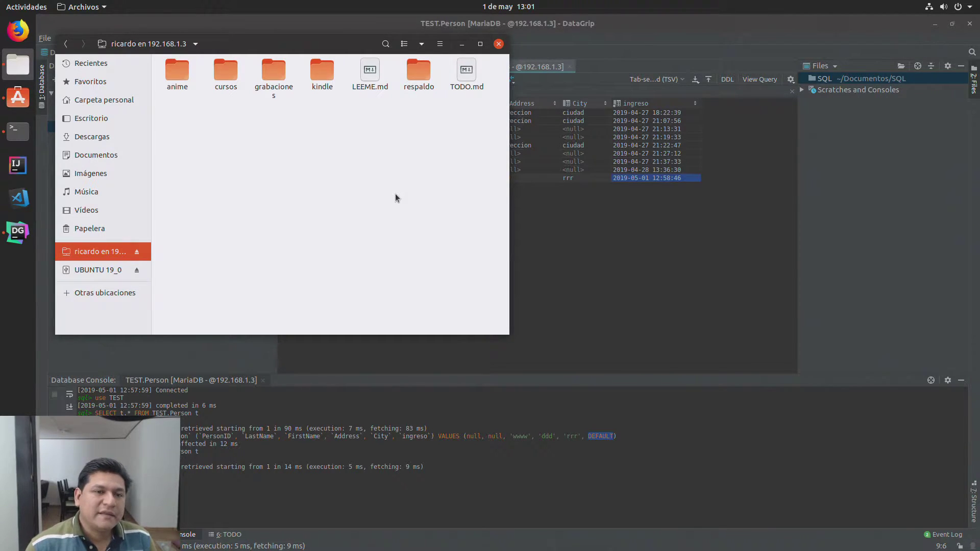
Step: Navigate cursos > pluralsight > Java > 00 Beginner > 00 Modern Java The Big Picture and right-click the overview video
click(220, 75)
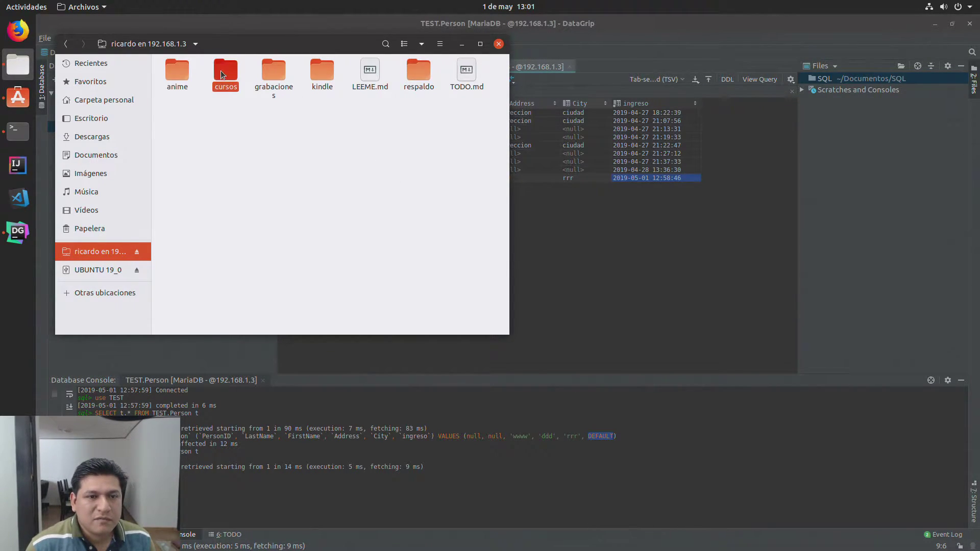
double_click(220, 71)
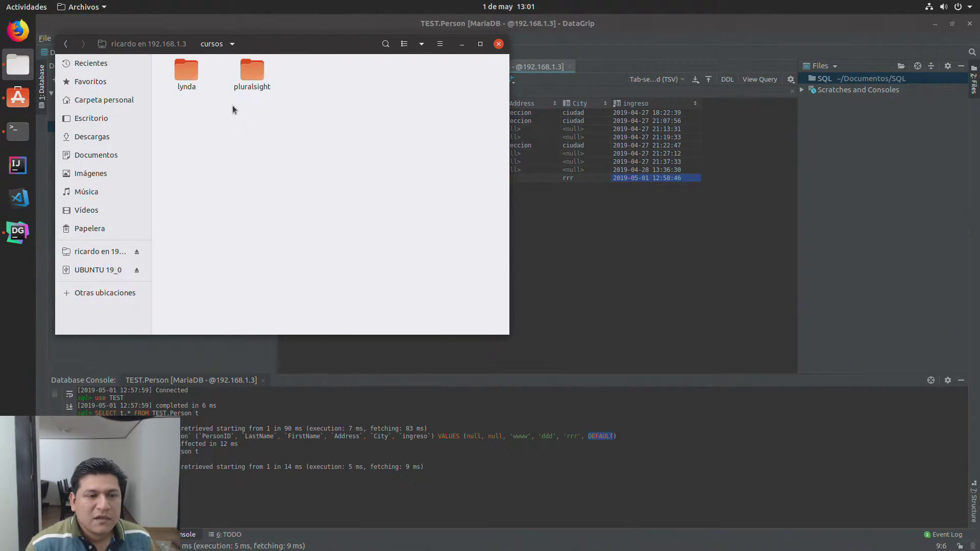
click(252, 85)
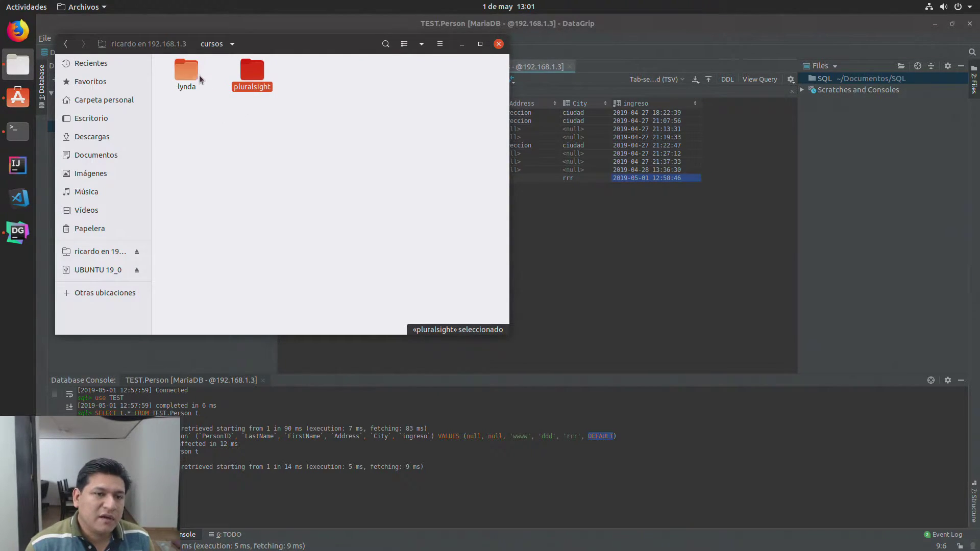
click(195, 72)
double_click(256, 73)
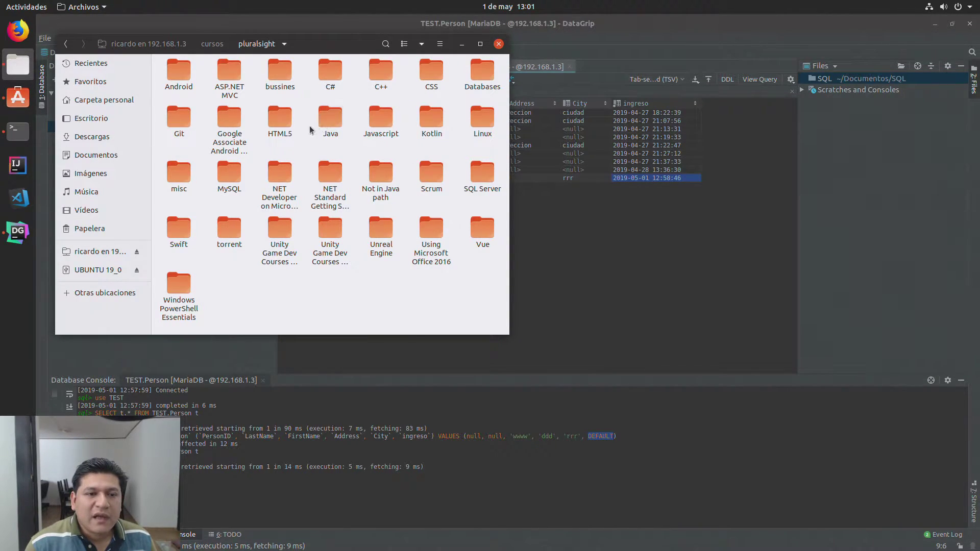
double_click(328, 124)
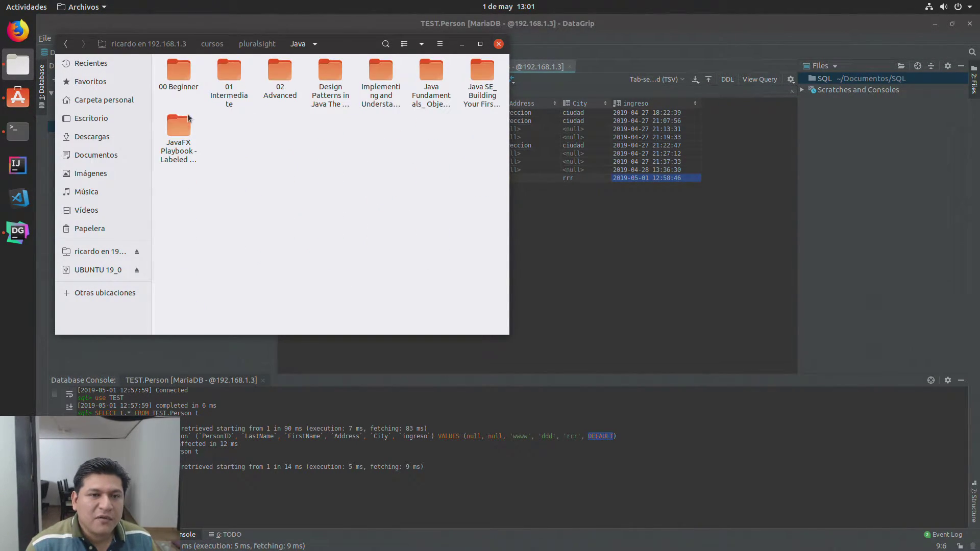
double_click(188, 79)
click(188, 78)
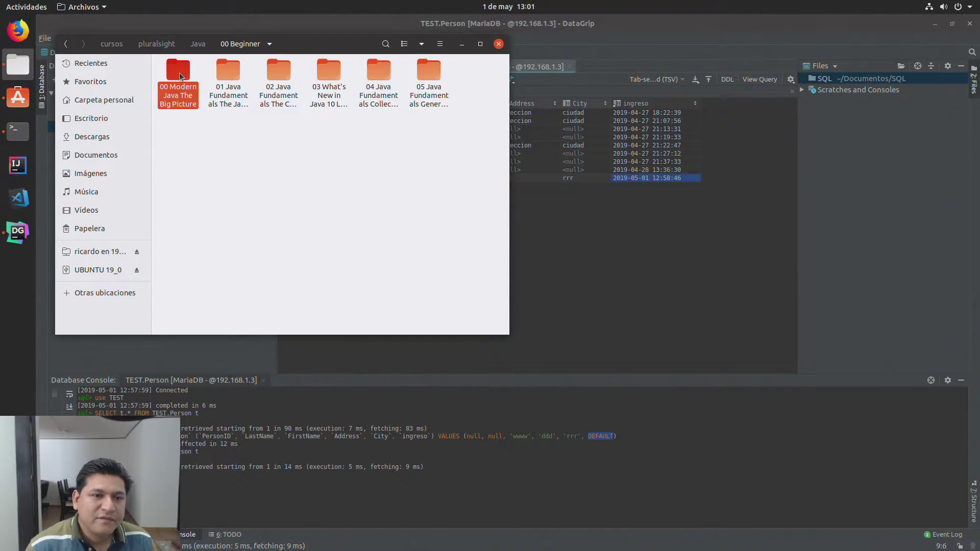
double_click(184, 75)
click(179, 75)
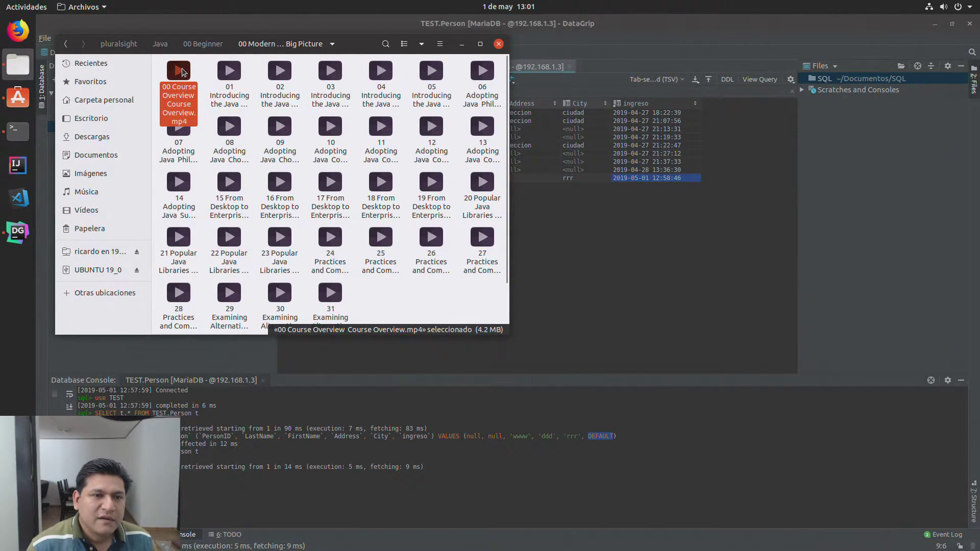
click(200, 72)
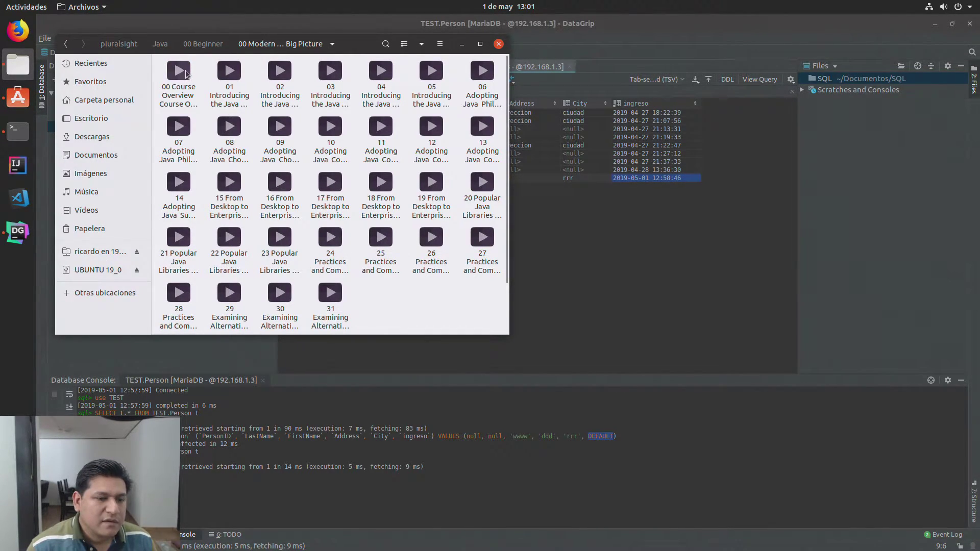
right_click(188, 74)
Step: Play 00 Course Overview in VLC, accepting the privacy notice and closing duplicate player windows
click(202, 80)
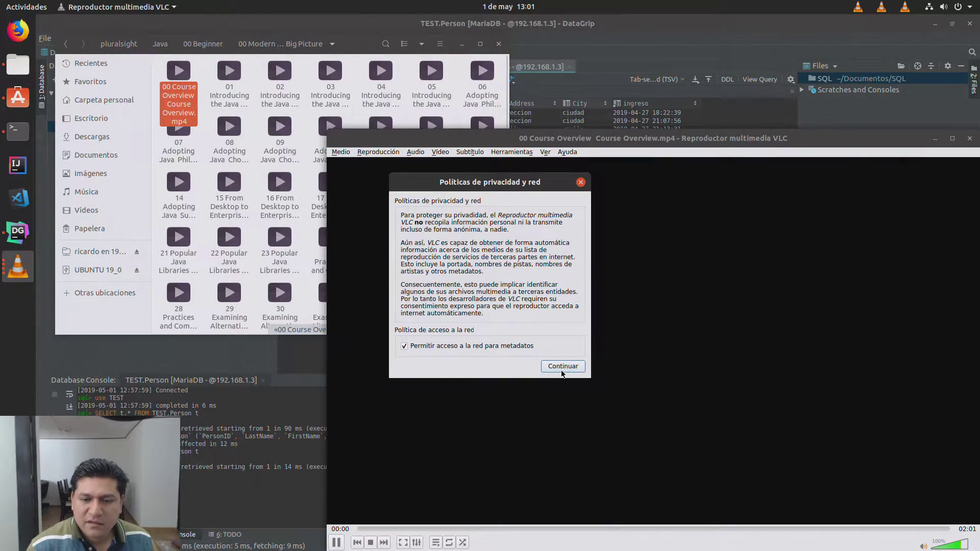
click(563, 366)
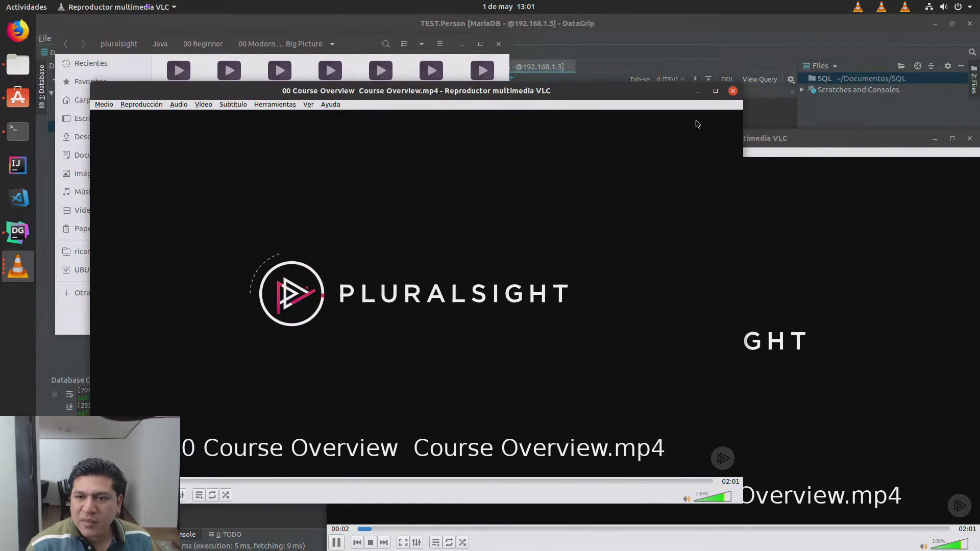
click(732, 91)
click(570, 367)
click(784, 138)
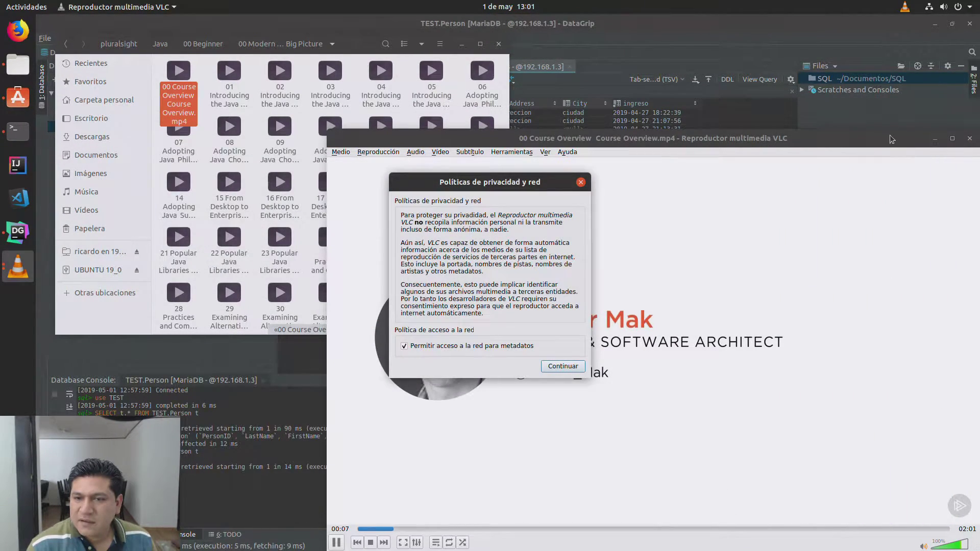
click(554, 367)
drag(743, 139, 519, 98)
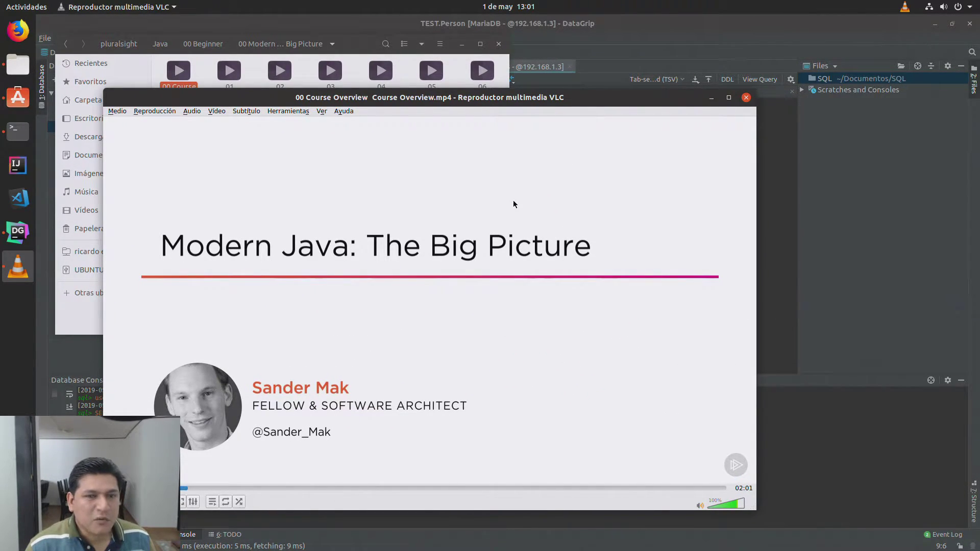
Step: Close VLC and Files, exit DataGrip with 'Do not ask me again' ticked, then close Ubuntu Software
click(748, 98)
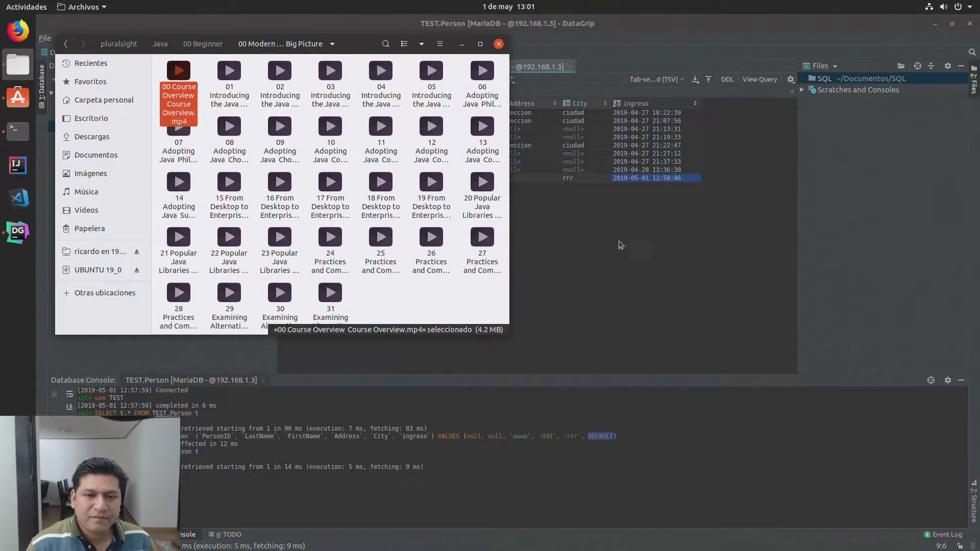
click(498, 43)
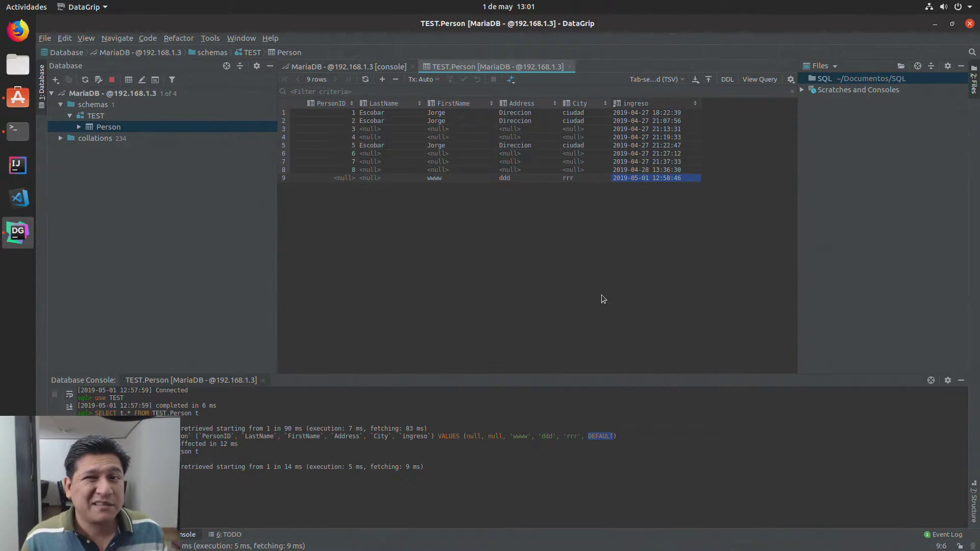
click(604, 436)
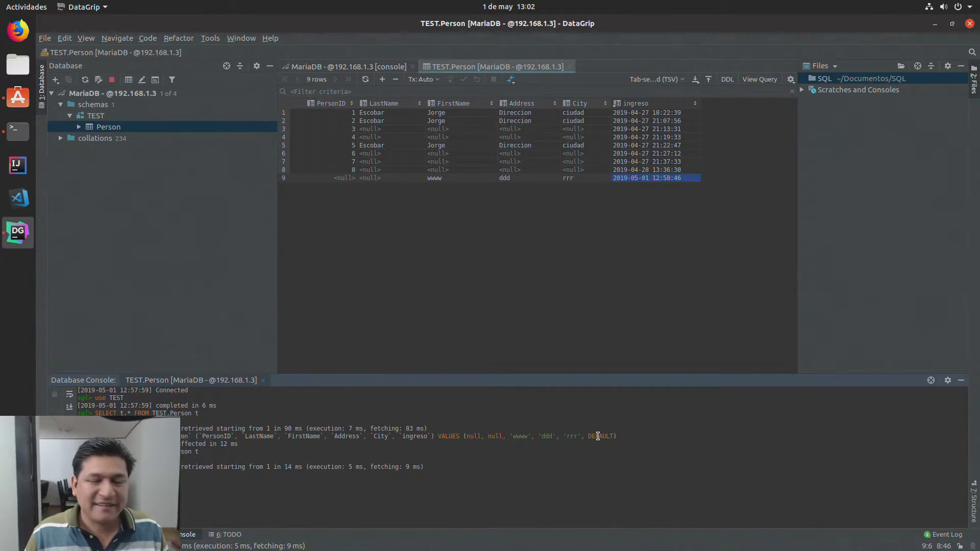
click(969, 23)
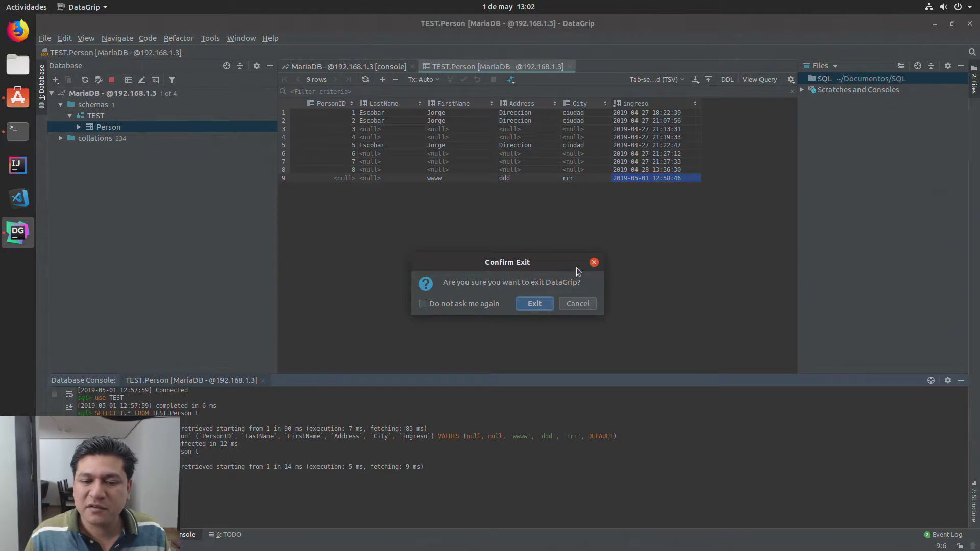
click(451, 305)
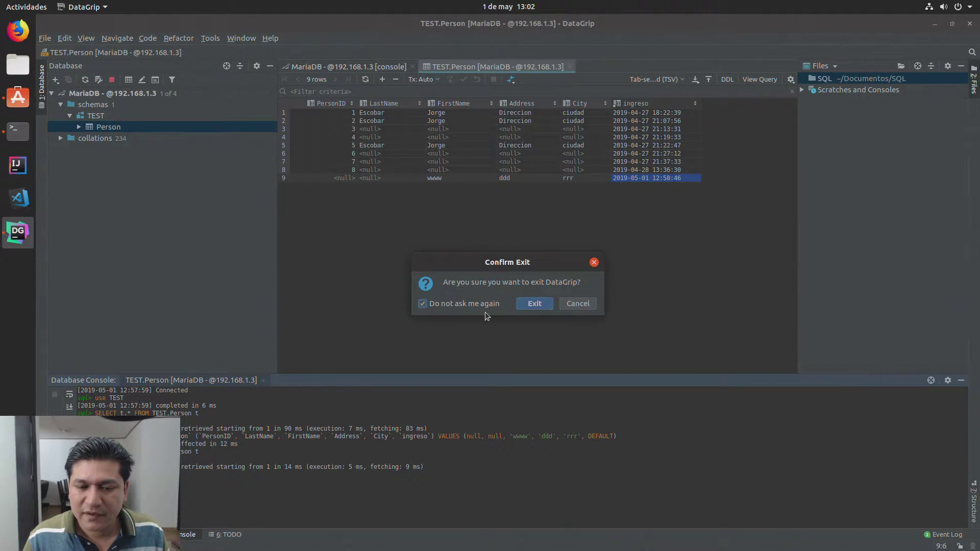
click(525, 307)
click(973, 25)
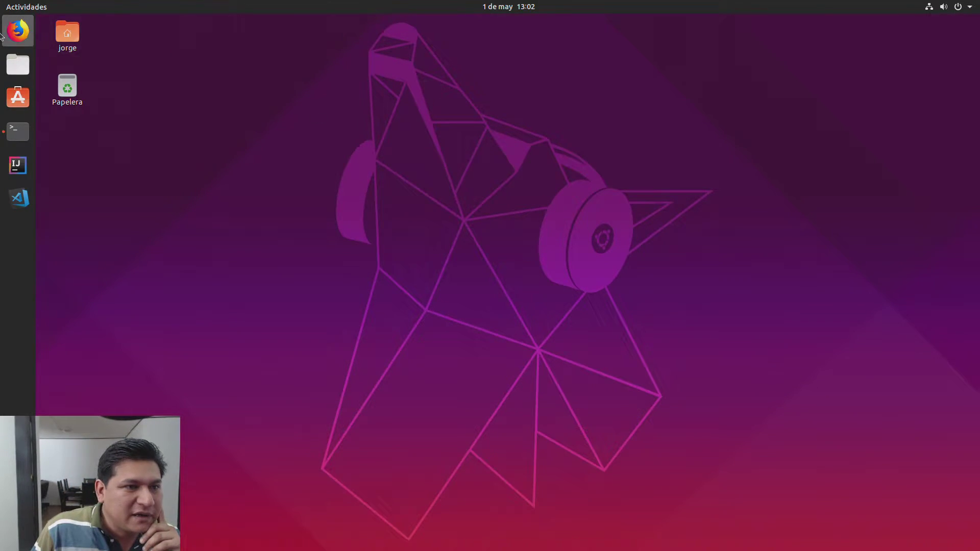
Step: Find Discord in Ubuntu Software and install it, authorizing with the account password
click(17, 96)
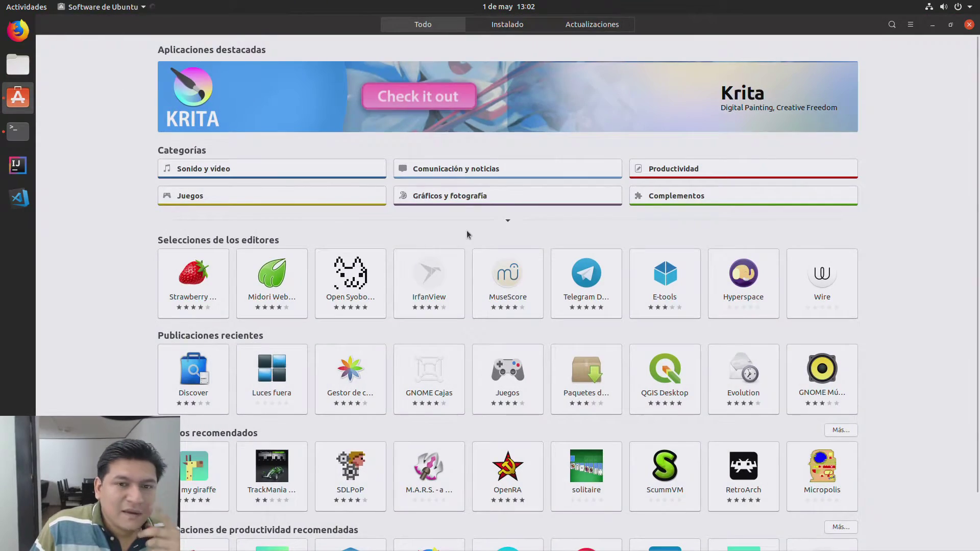
click(891, 24)
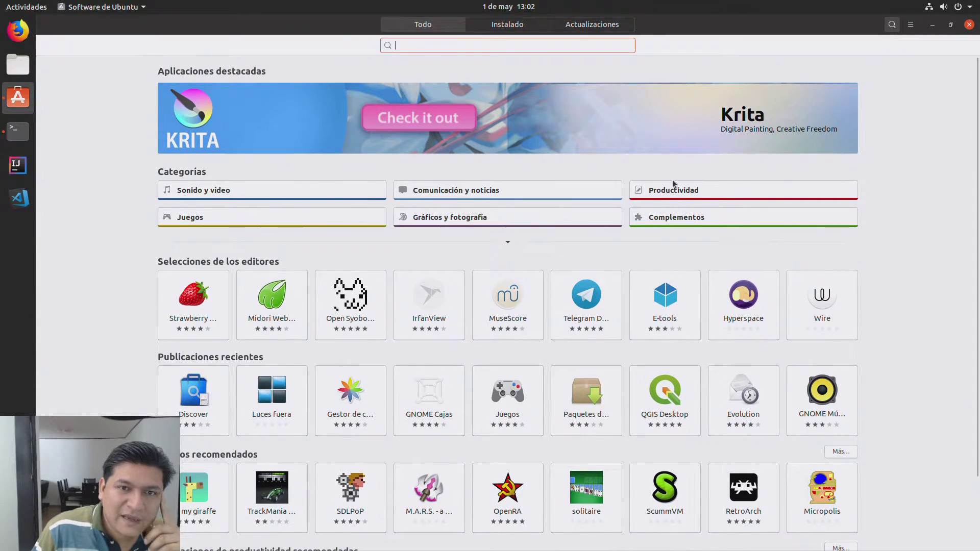
text(discord)
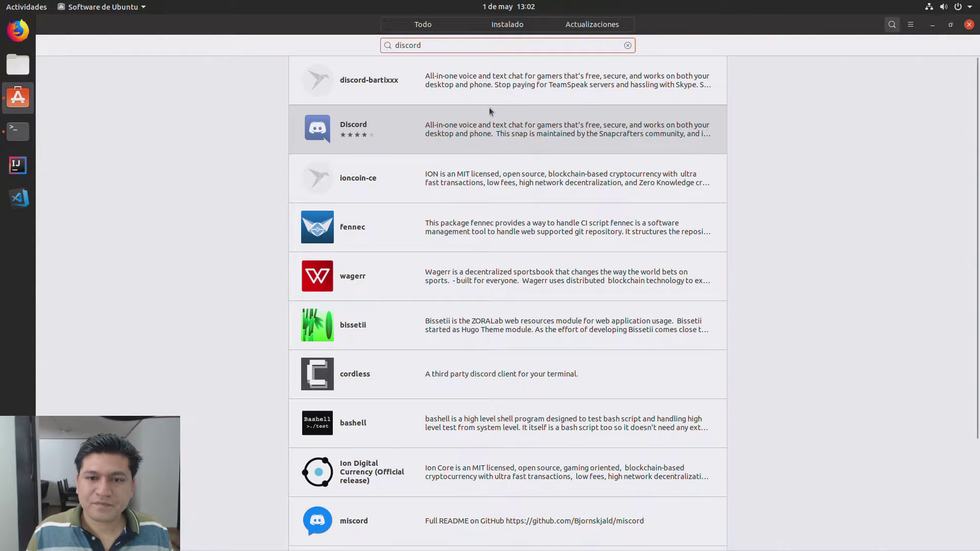
click(489, 108)
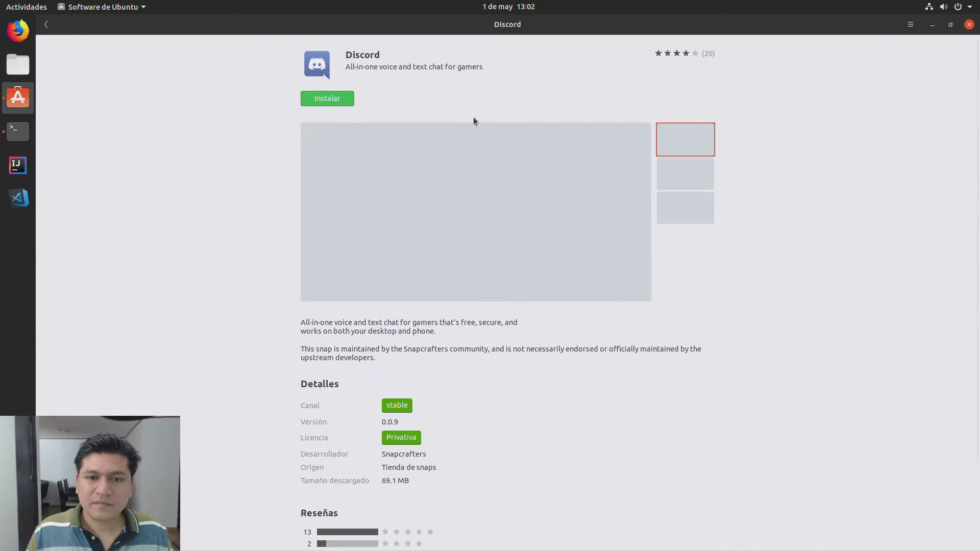
click(316, 103)
text(****)
key(Return)
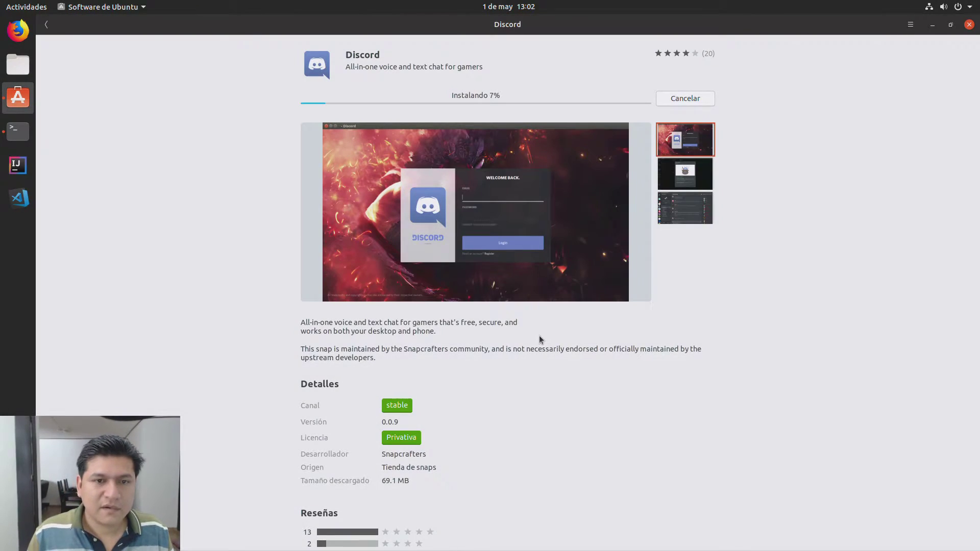
Step: Replace the search text with 'spoti' to list Spotify matches
click(46, 25)
triple_click(421, 46)
text(spoti)
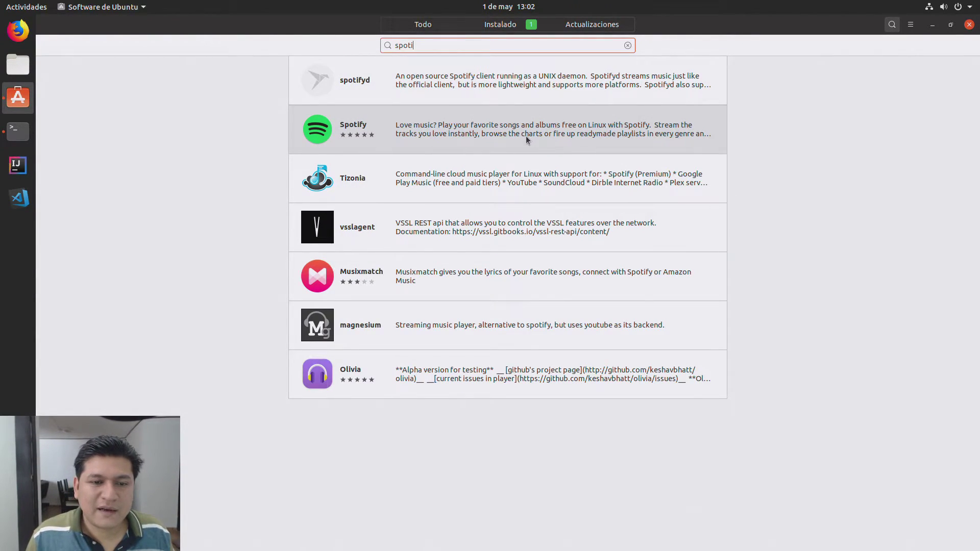
Step: Start installing Spotify, then return to the store home page
click(526, 136)
click(345, 100)
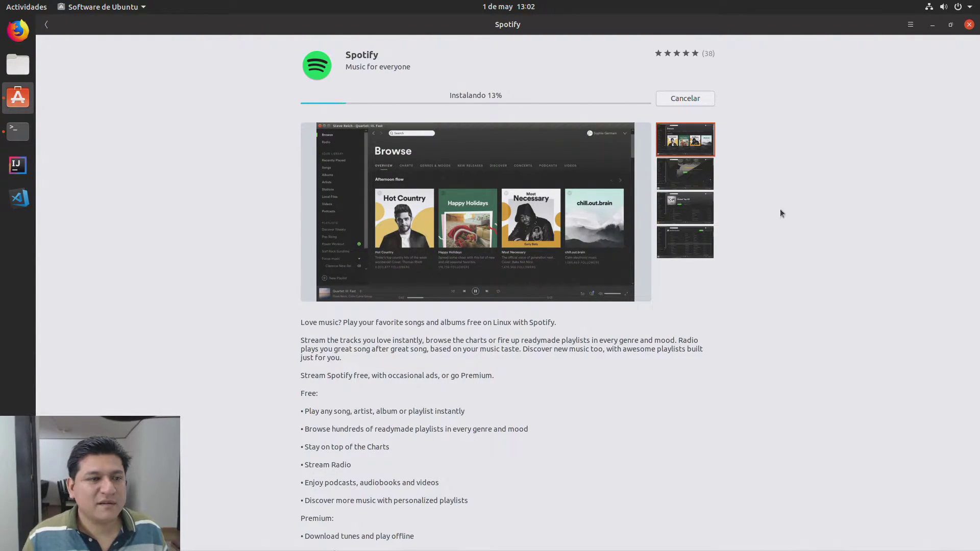
click(46, 26)
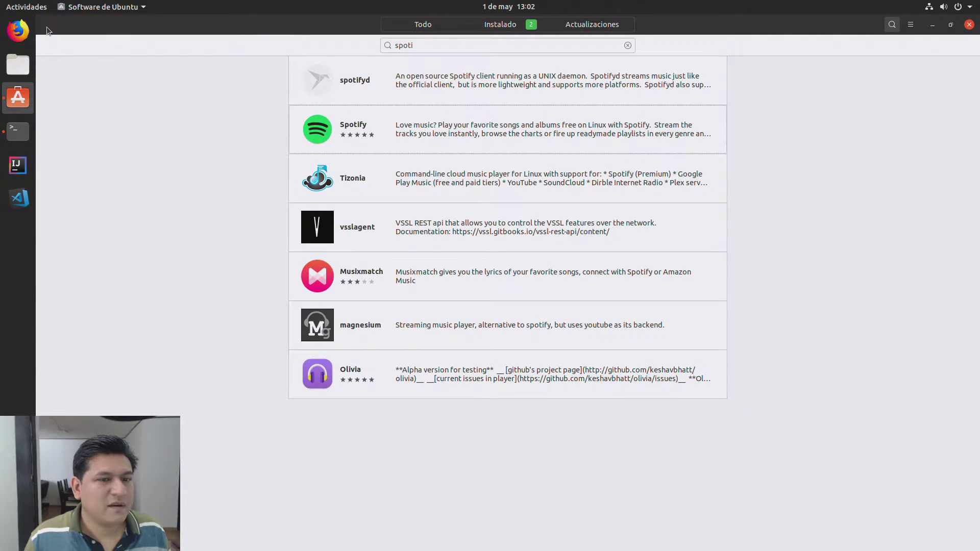
click(440, 30)
scroll(892, 283, down, 2)
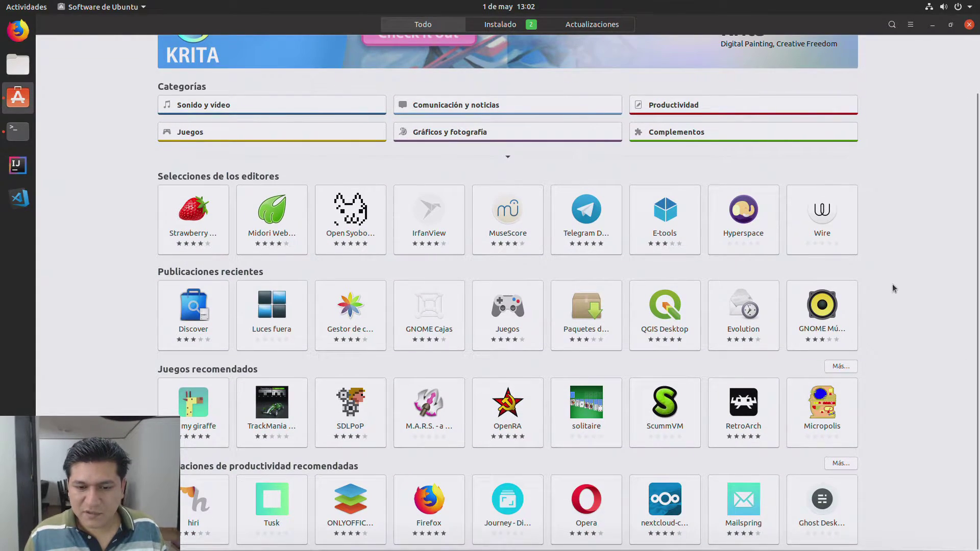
scroll(891, 293, up, 2)
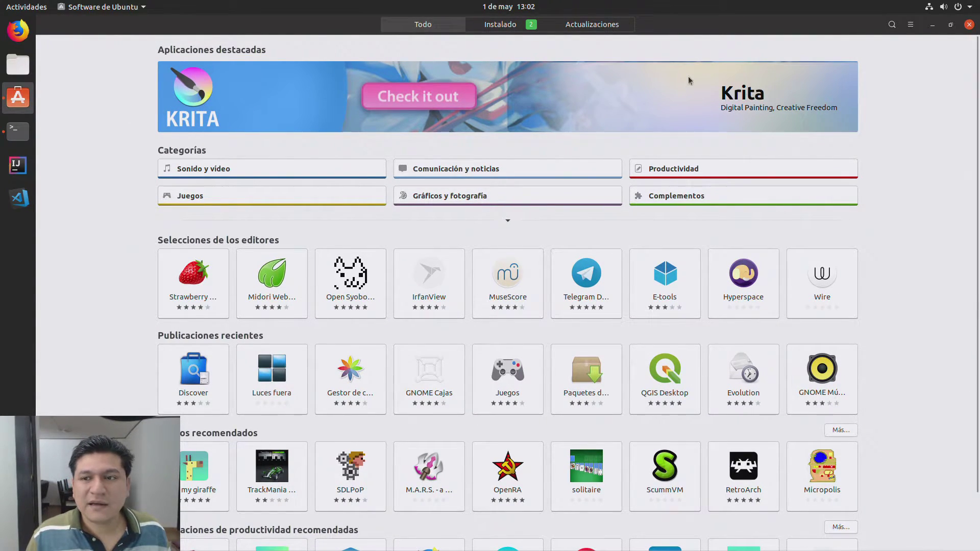
Step: Search 'libreoffice' and review the results, then clear the search and go back to the overview
click(892, 25)
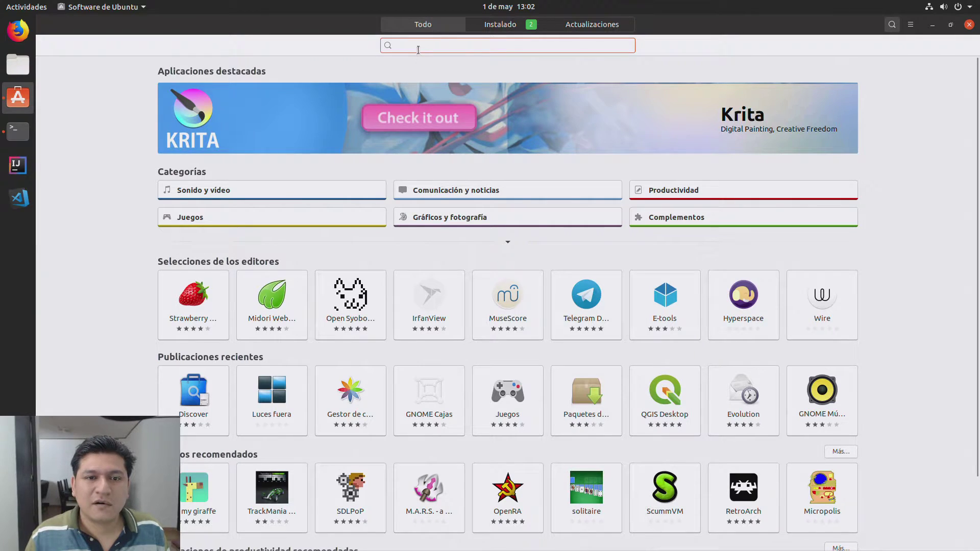
text(libre)
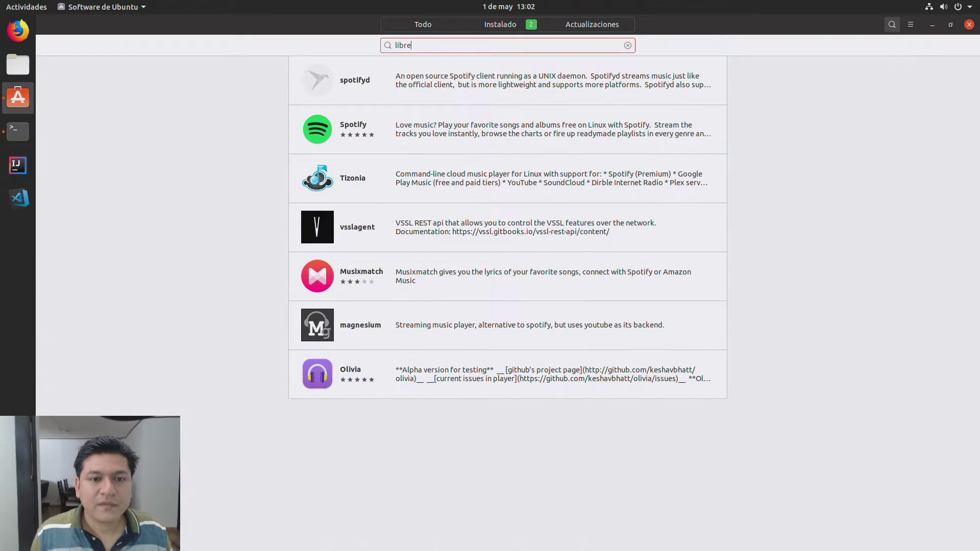
text(office)
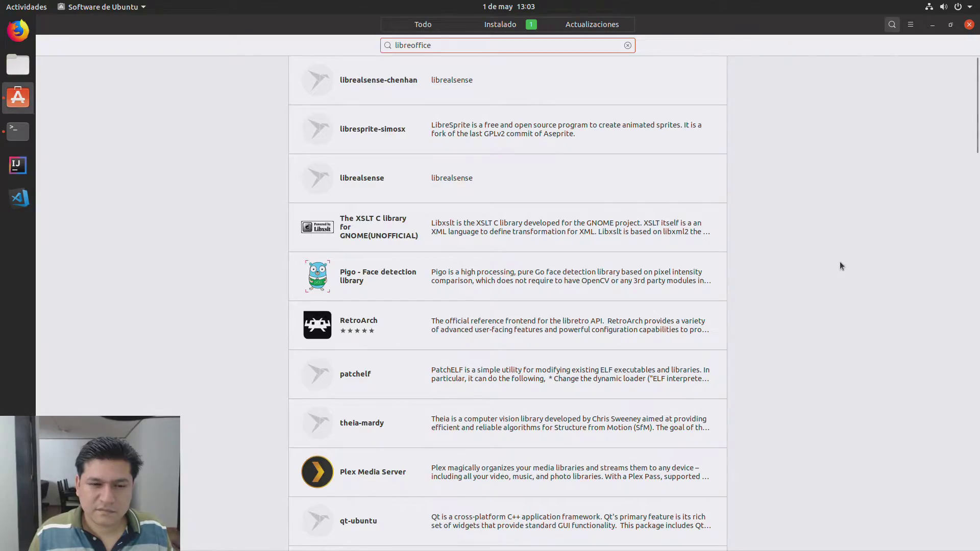
scroll(840, 261, down, 5)
scroll(834, 269, down, 12)
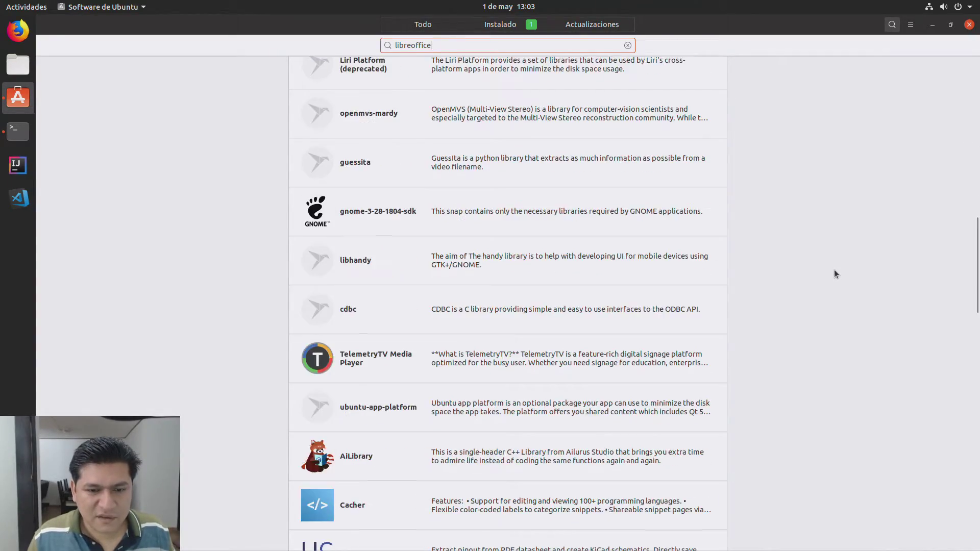
scroll(834, 270, down, 20)
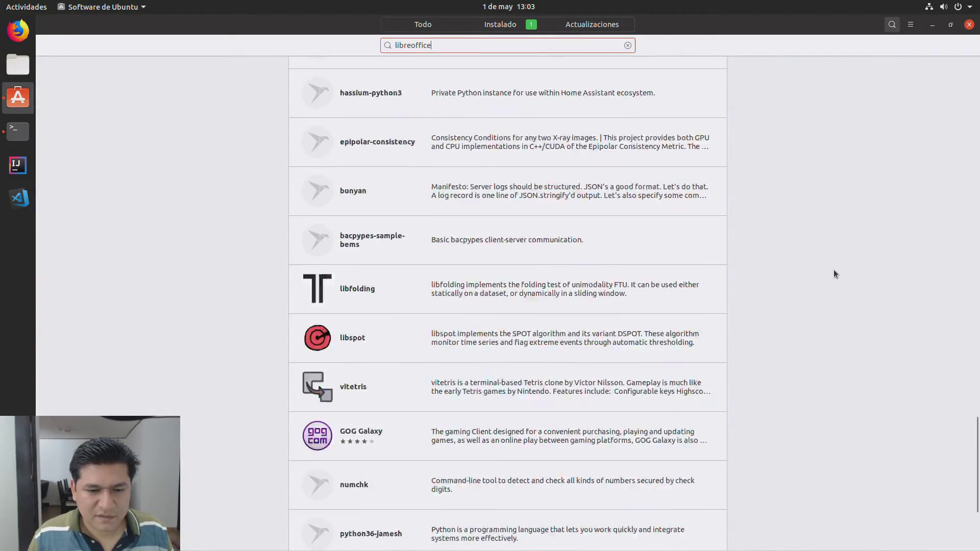
click(627, 45)
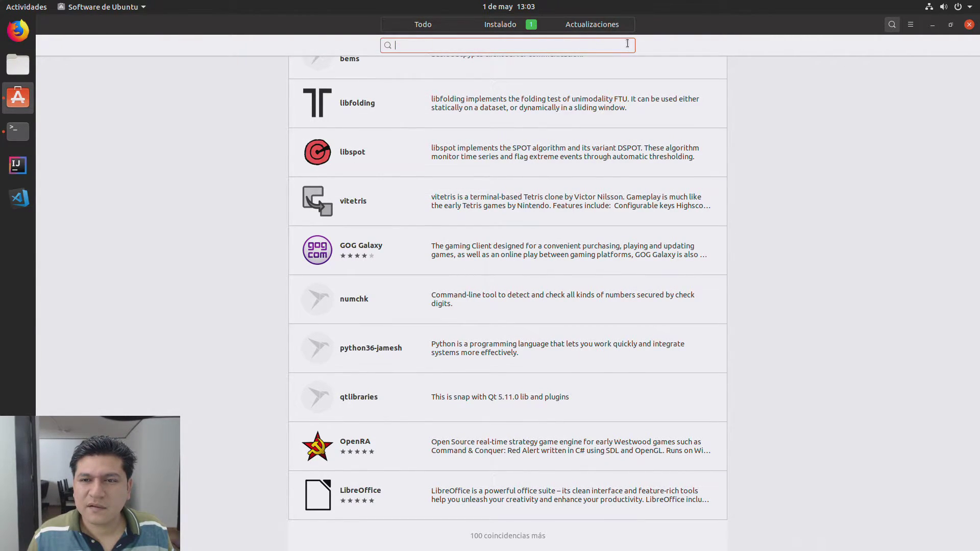
click(450, 27)
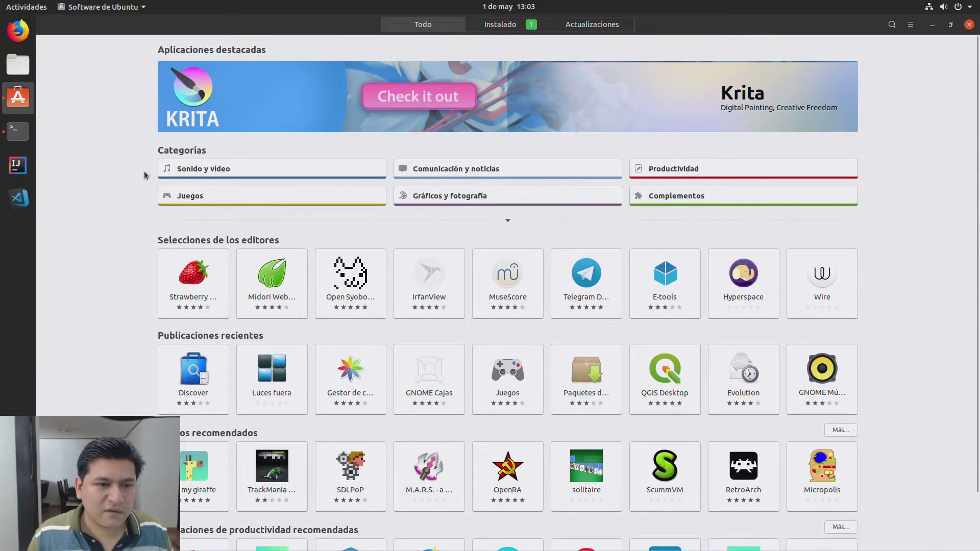
Step: Install calibre from the Productividad category with the account password, then go back to the category
click(698, 169)
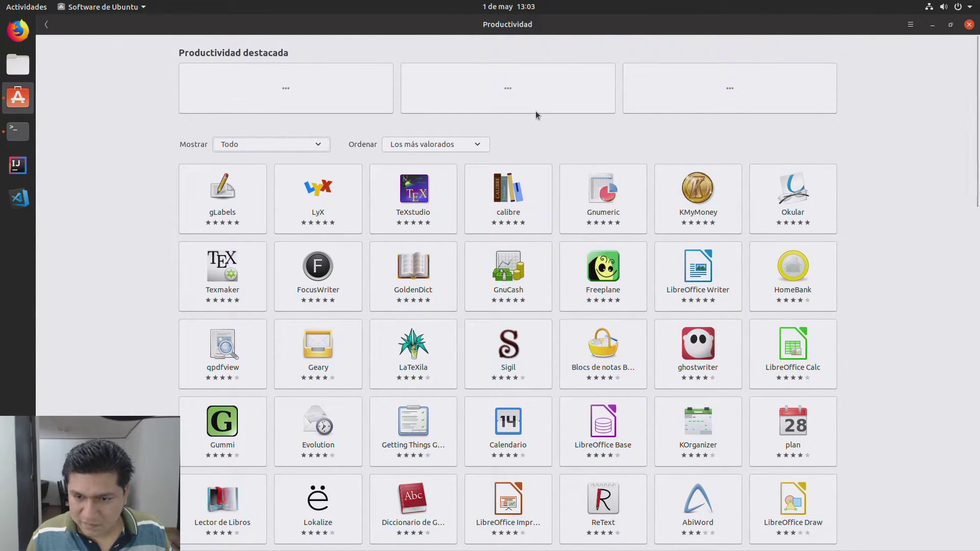
click(516, 174)
click(316, 102)
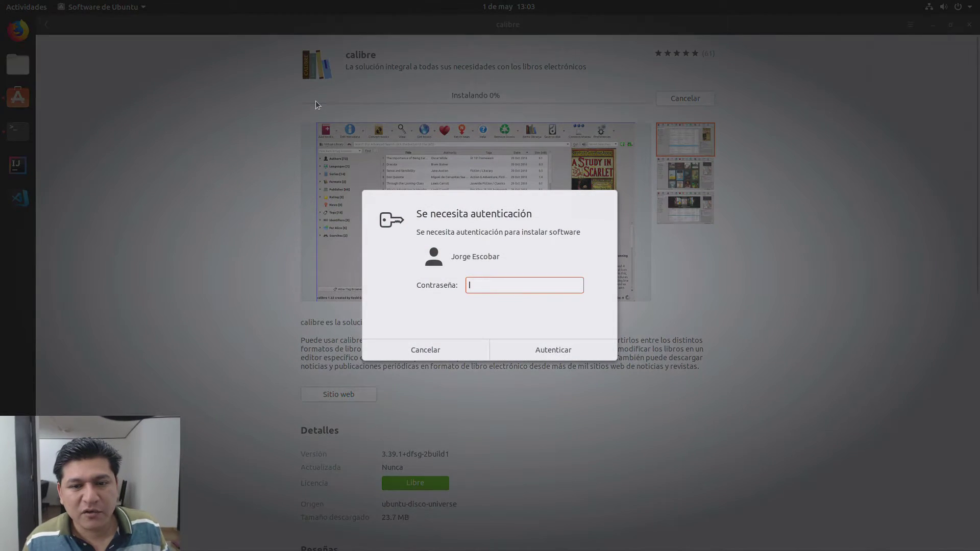
text(••••)
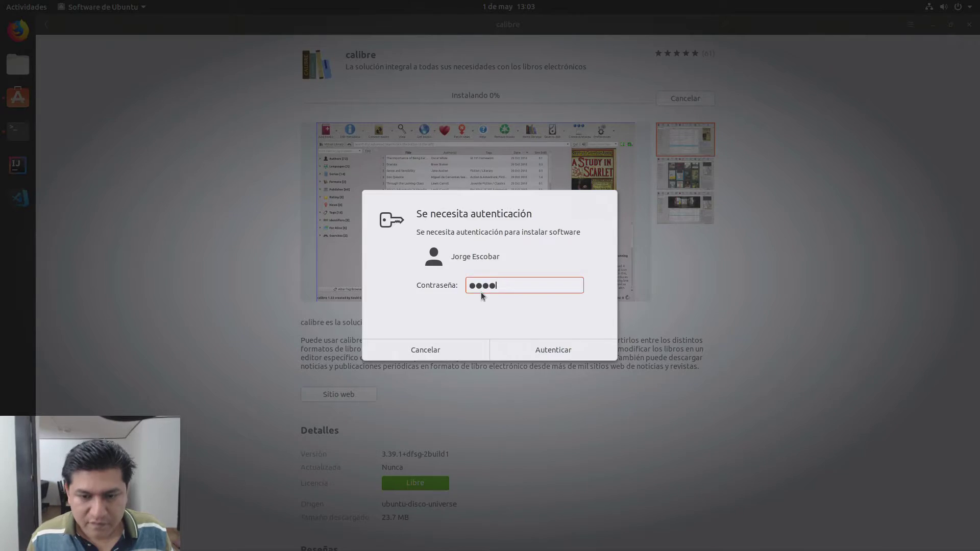
key(Return)
click(47, 25)
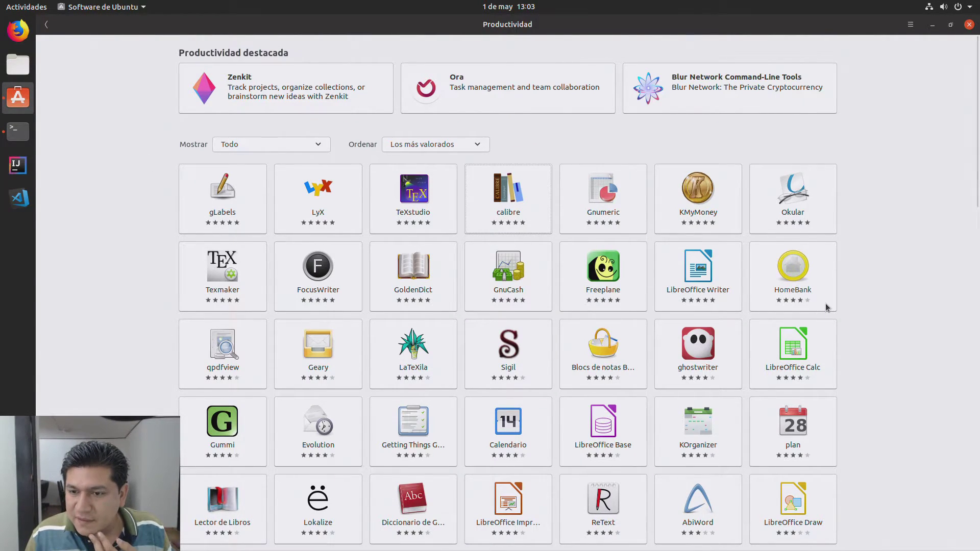
Step: Review the LibreOffice Writer details page, then go back to the main overview
click(712, 286)
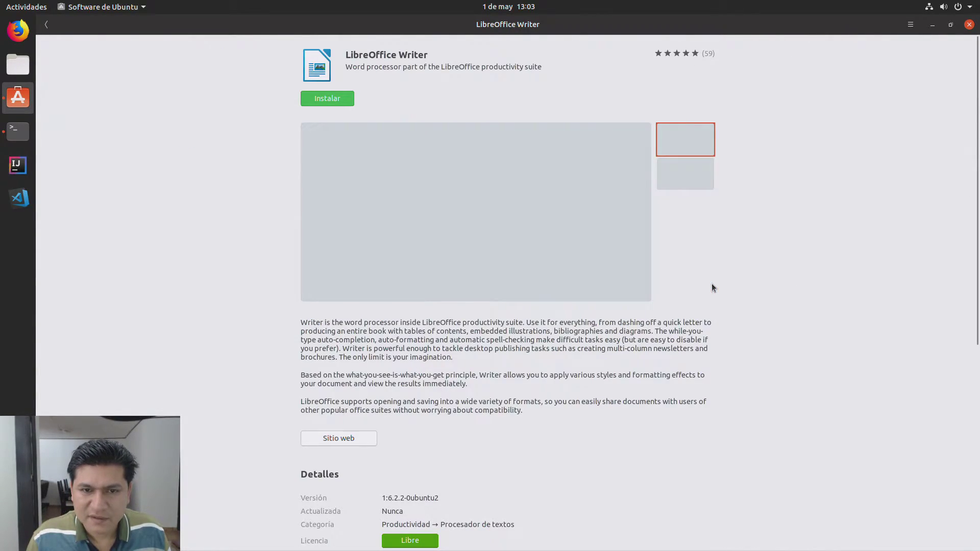
scroll(677, 332, down, 3)
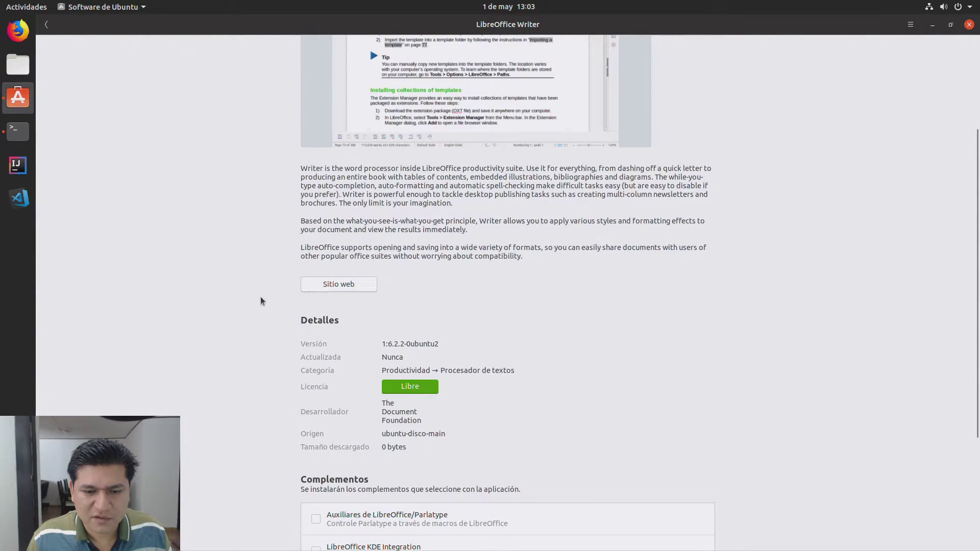
scroll(222, 301, up, 3)
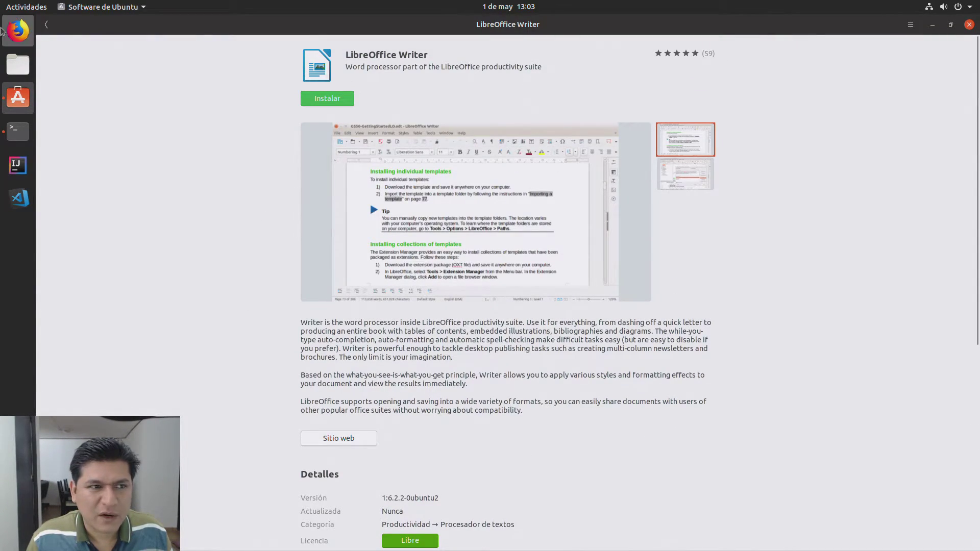
click(46, 24)
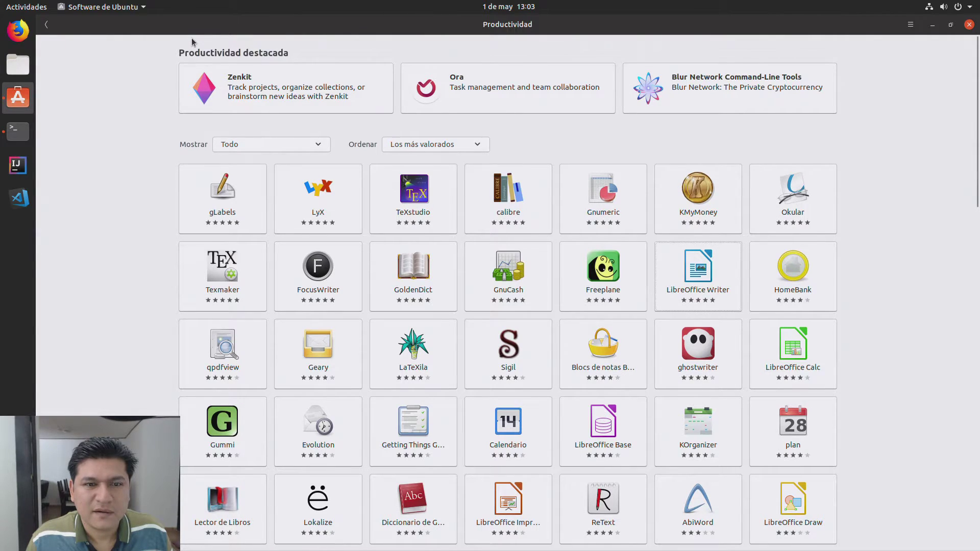
click(45, 28)
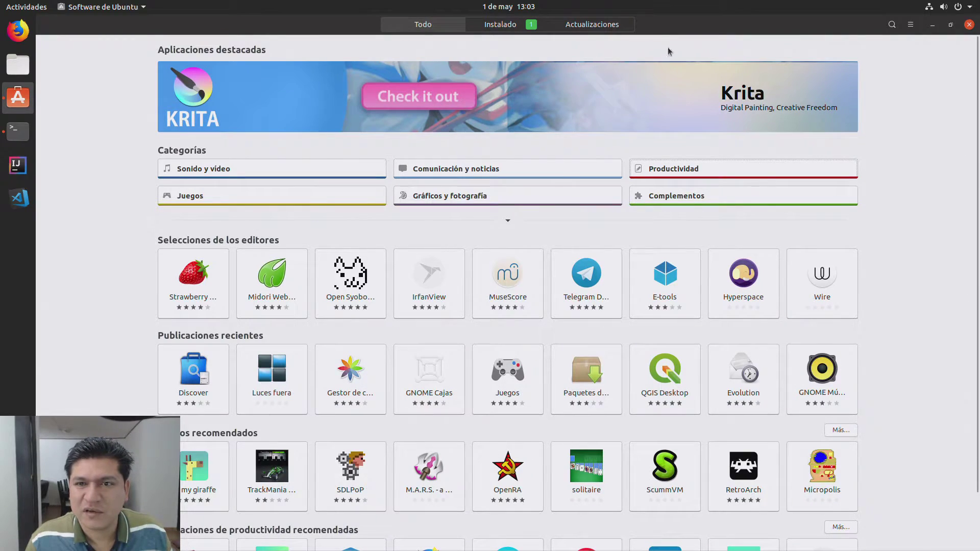
Step: Search 'libreoffice' and start installing the full LibreOffice suite
click(891, 25)
text(libreoffice)
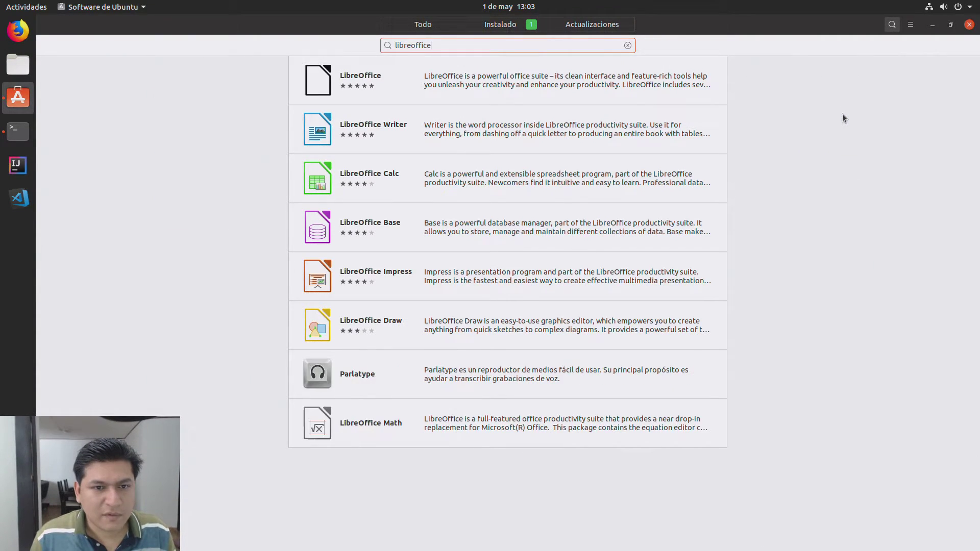
click(548, 99)
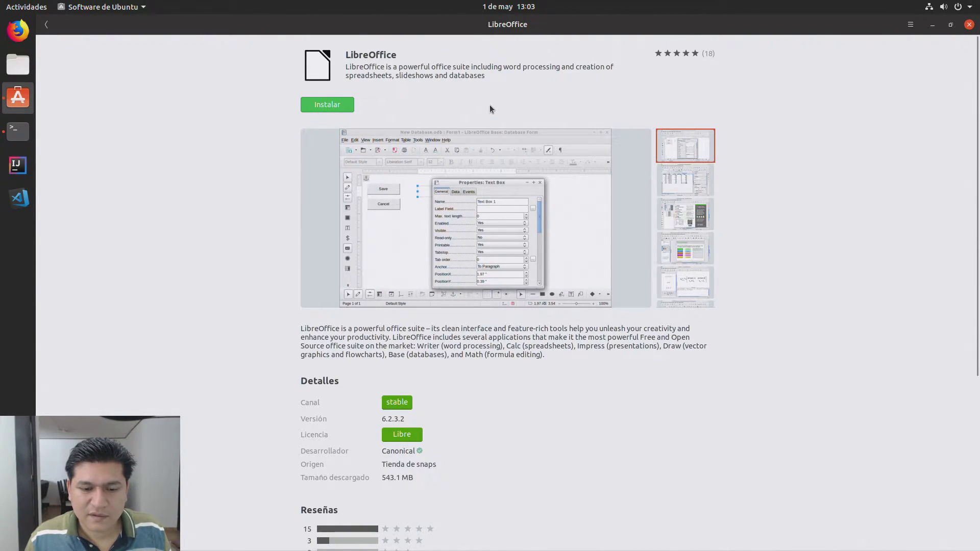
click(316, 105)
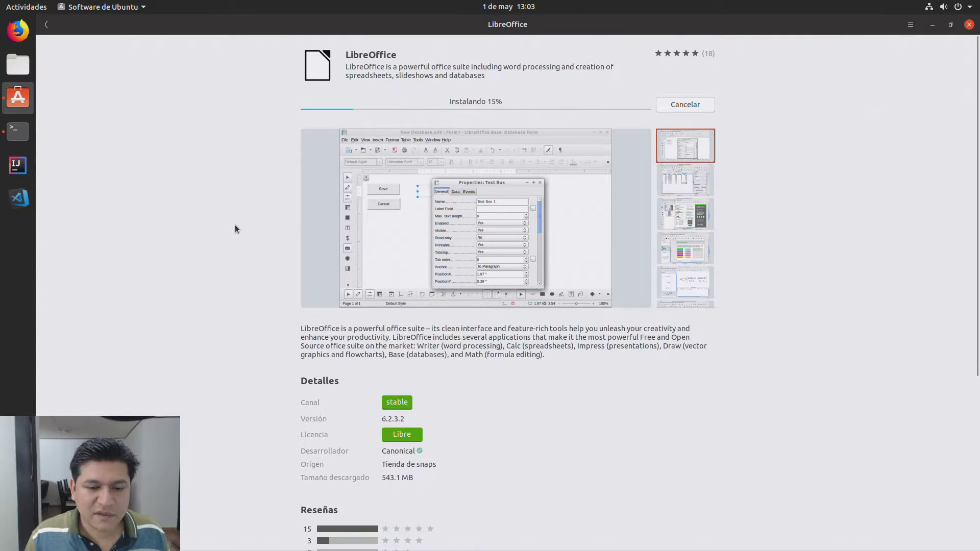
scroll(203, 339, down, 5)
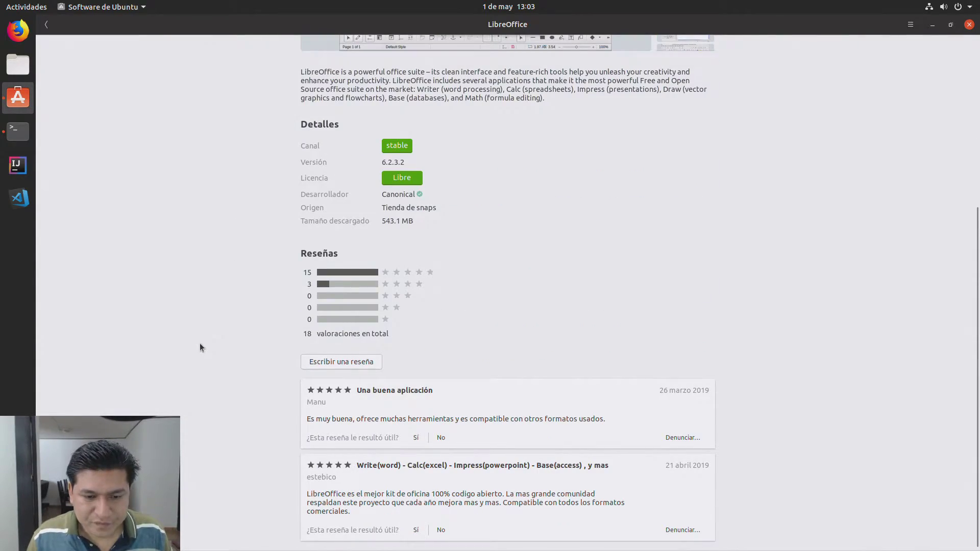
scroll(200, 347, down, 1)
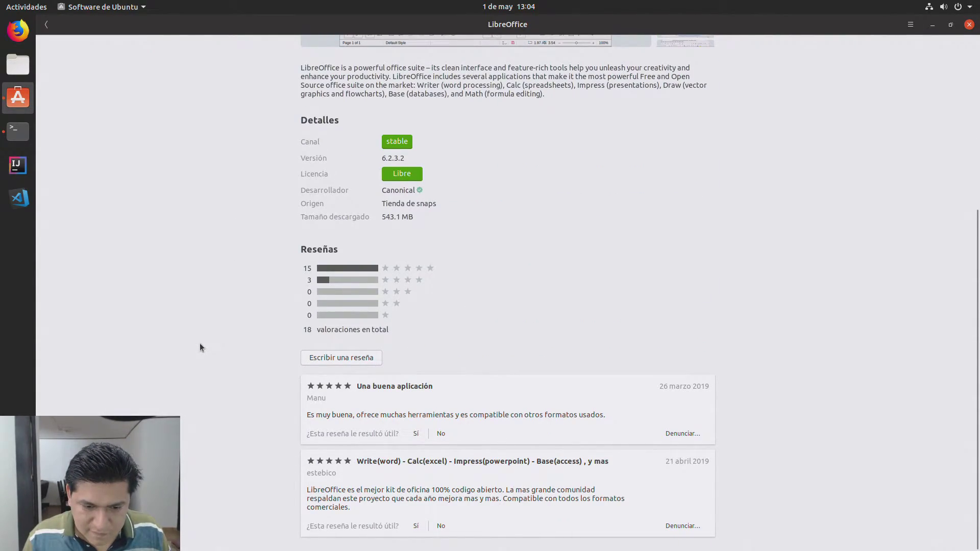
scroll(200, 347, up, 5)
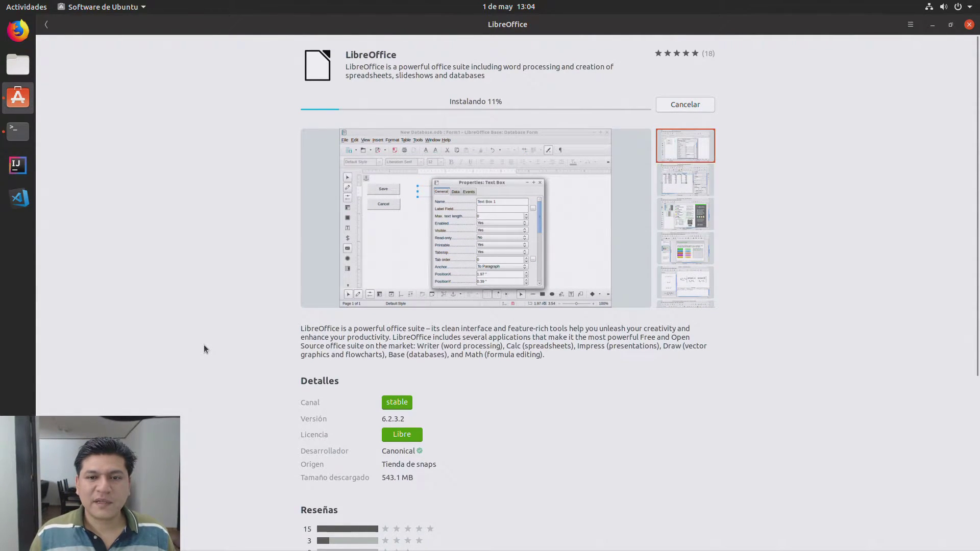
click(47, 24)
Step: Browse the installed apps (calibre, Discord, Spotify), trying the menu and selection mode, then return to Todo
click(506, 26)
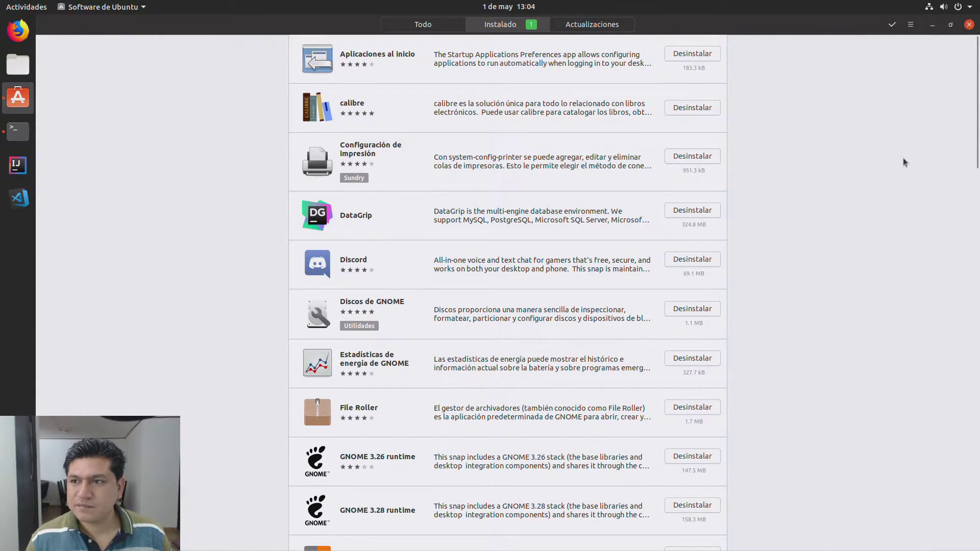
click(910, 25)
click(892, 25)
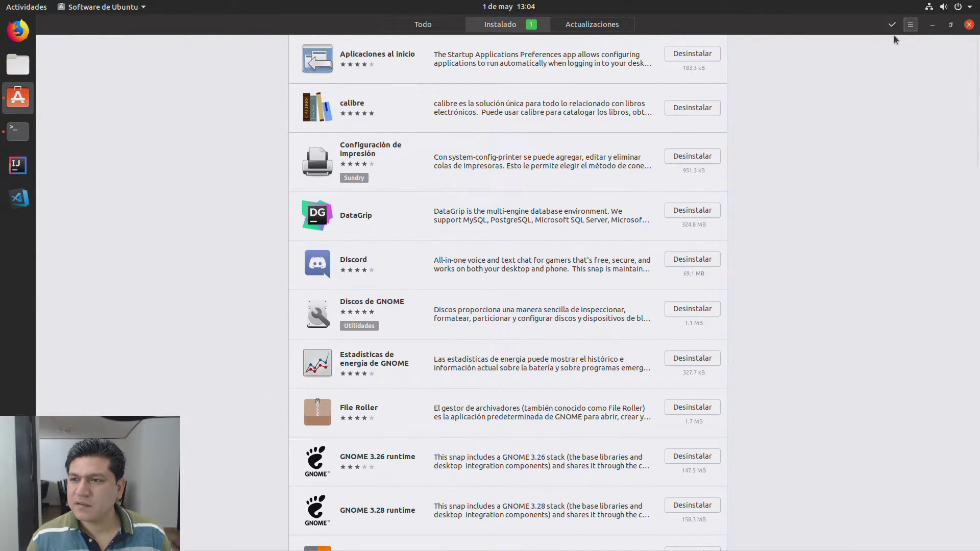
click(891, 27)
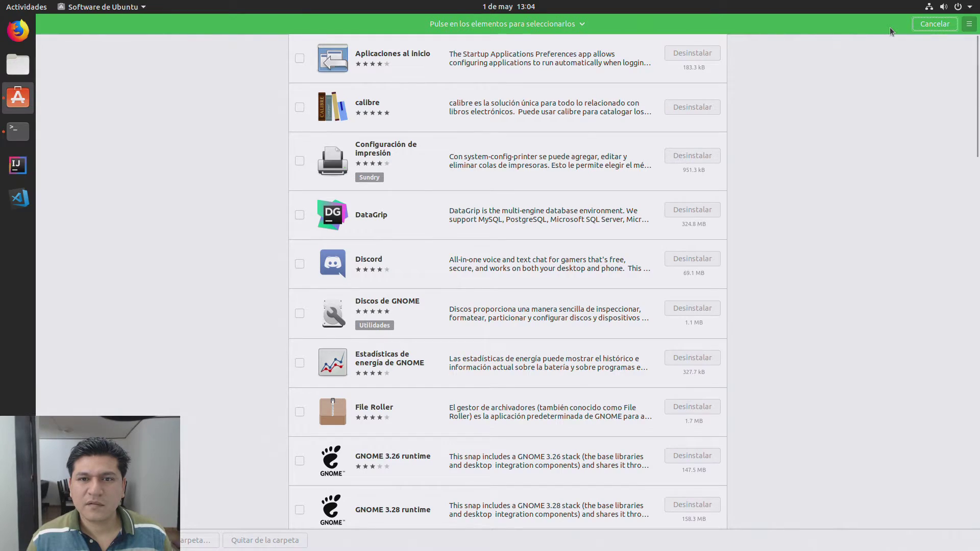
click(934, 27)
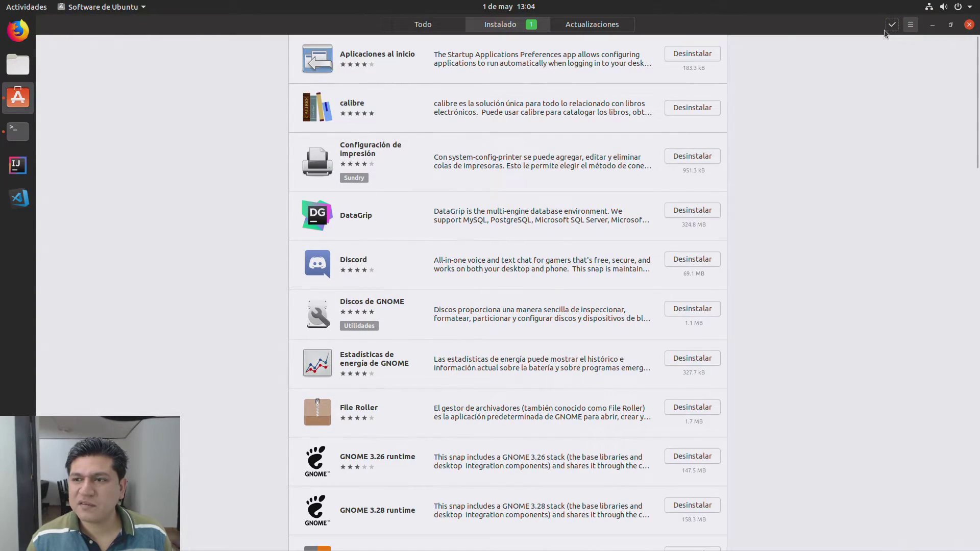
scroll(271, 352, down, 15)
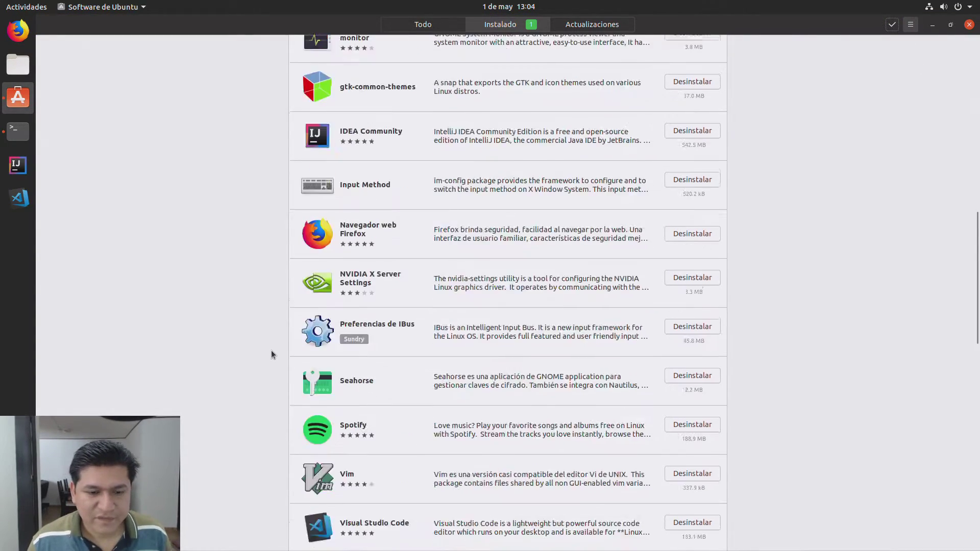
scroll(271, 352, down, 10)
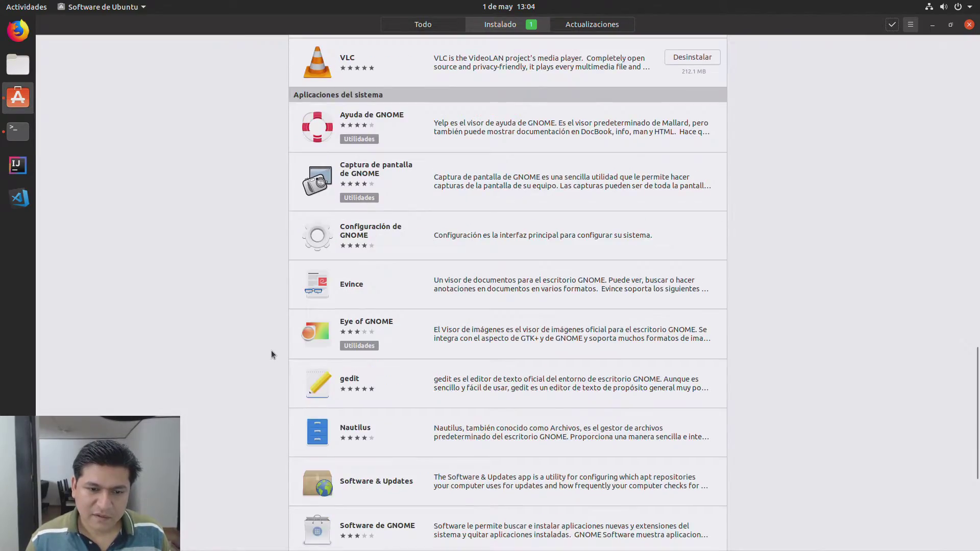
scroll(271, 350, up, 20)
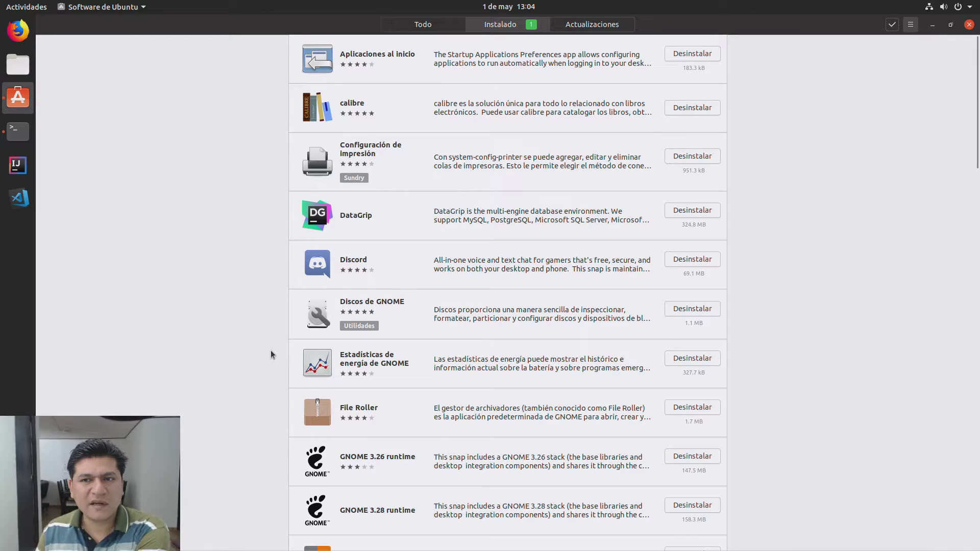
click(405, 26)
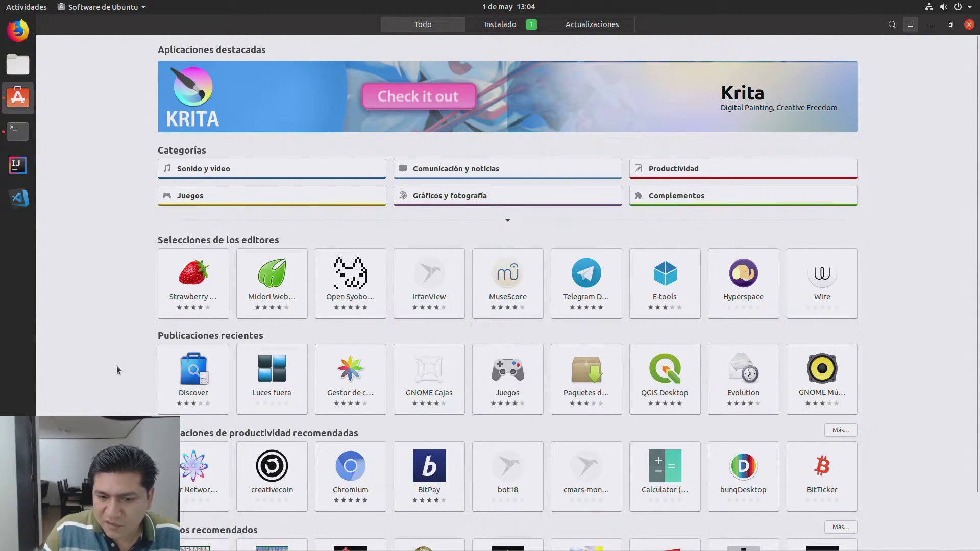
Step: After a brief look at GNOME Música's details, open the Gráficos y fotografía category
scroll(117, 370, down, 2)
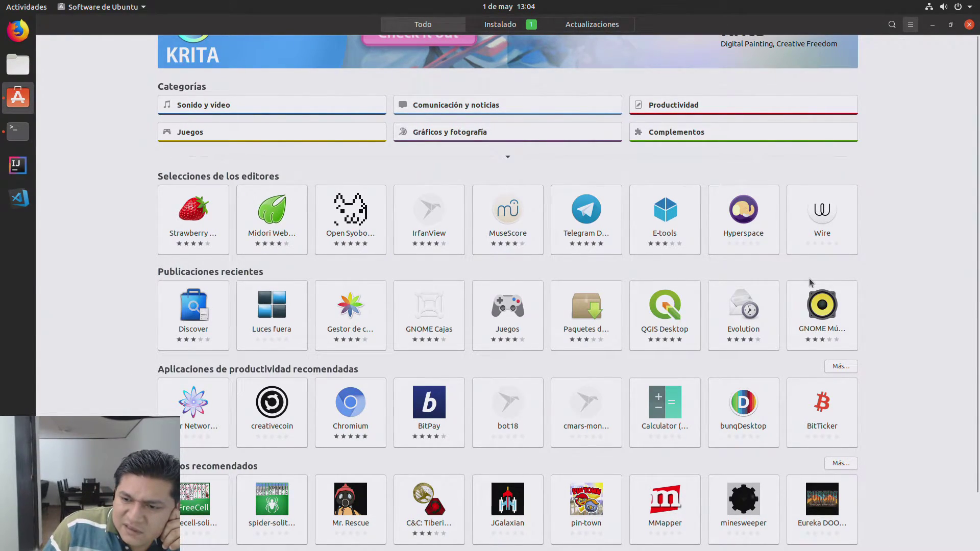
click(812, 295)
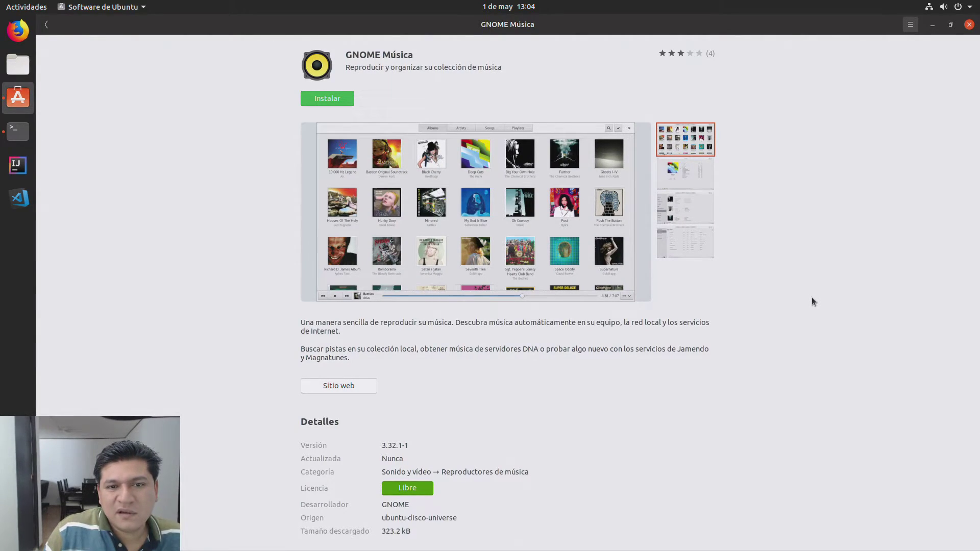
click(49, 26)
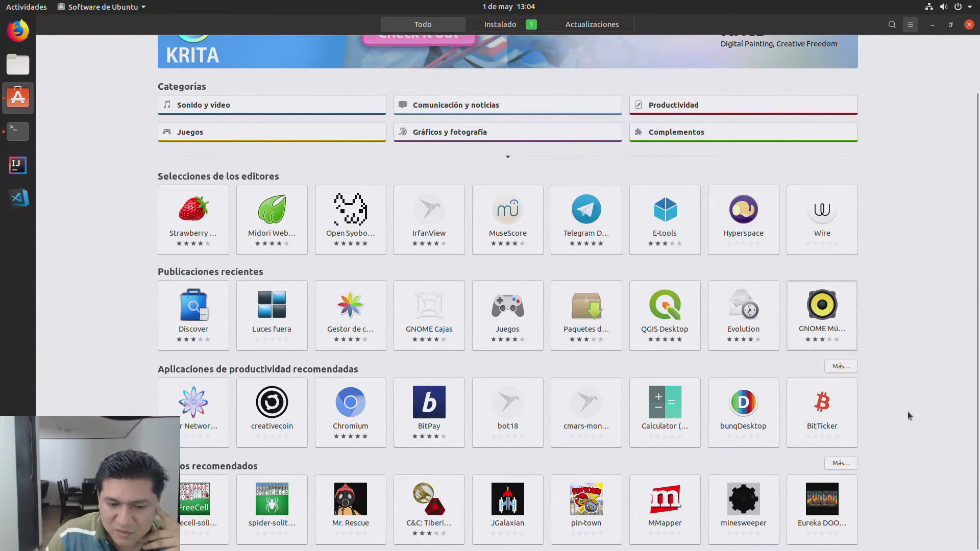
scroll(872, 432, up, 2)
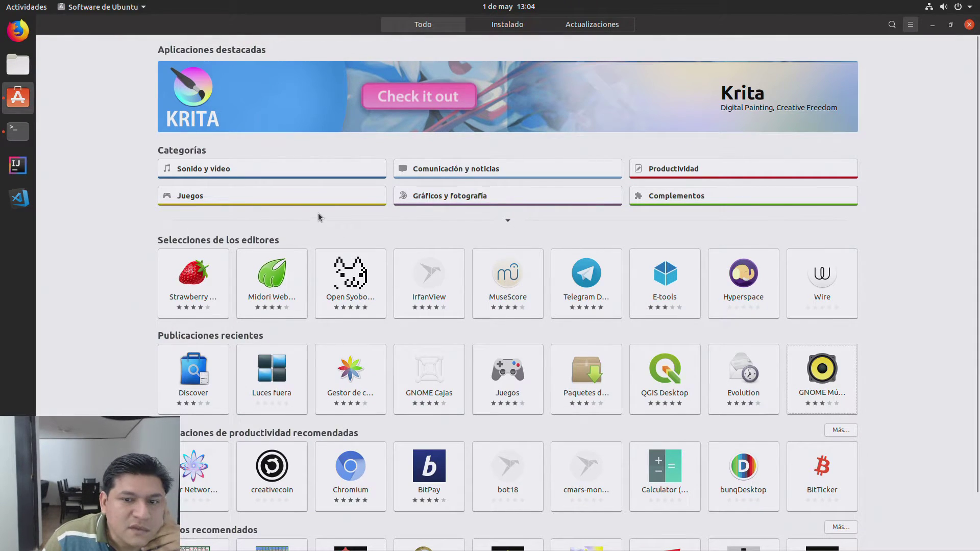
click(523, 197)
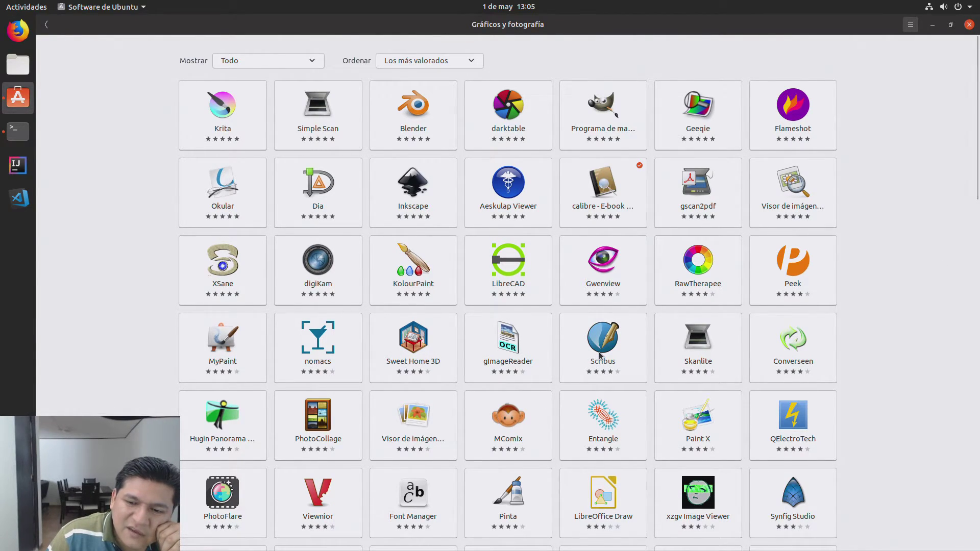
Step: Open Scribus's store page and its official website scribus.net in Firefox
click(621, 335)
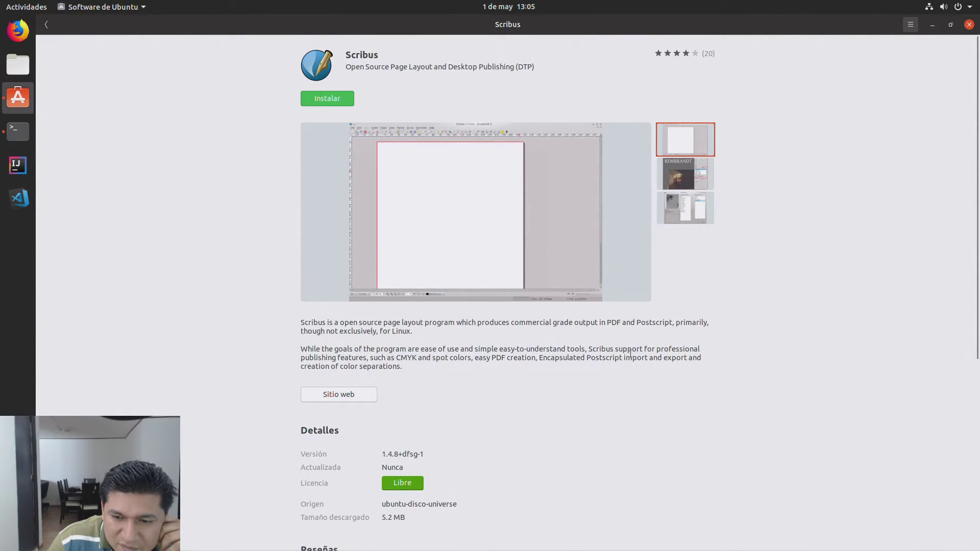
click(365, 395)
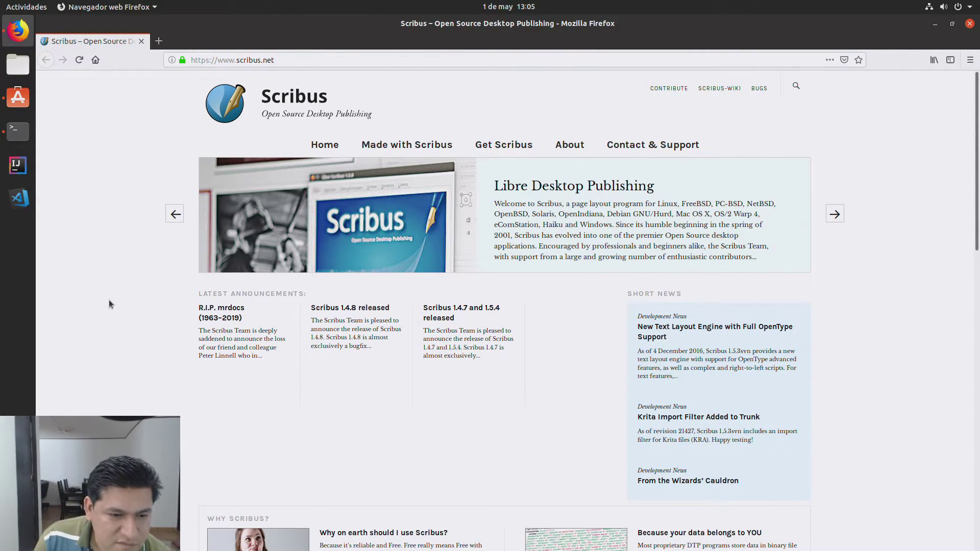
Step: Open the Made with Scribus showcase on scribus.net and scroll through its posts
triple_click(226, 357)
click(415, 395)
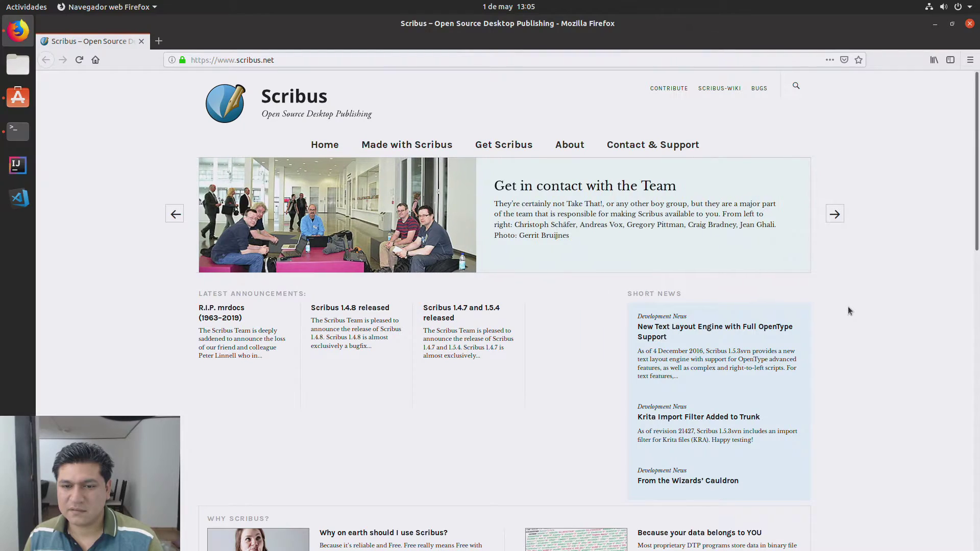
click(385, 144)
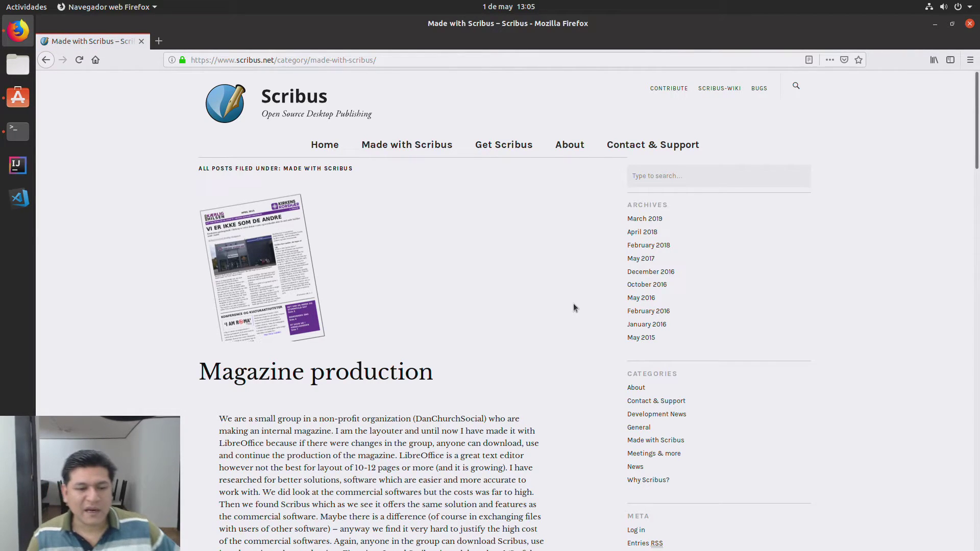
scroll(573, 306, down, 8)
scroll(573, 305, down, 9)
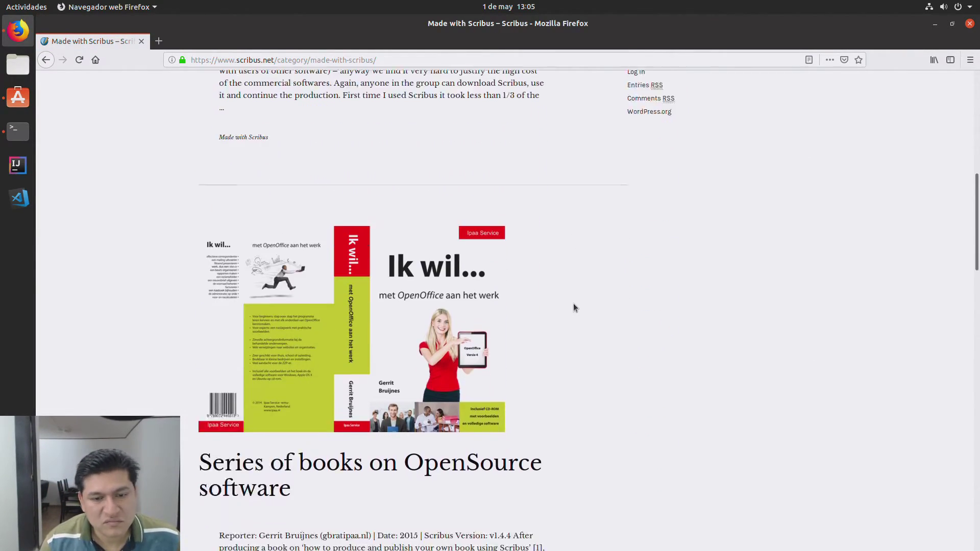
scroll(574, 307, down, 7)
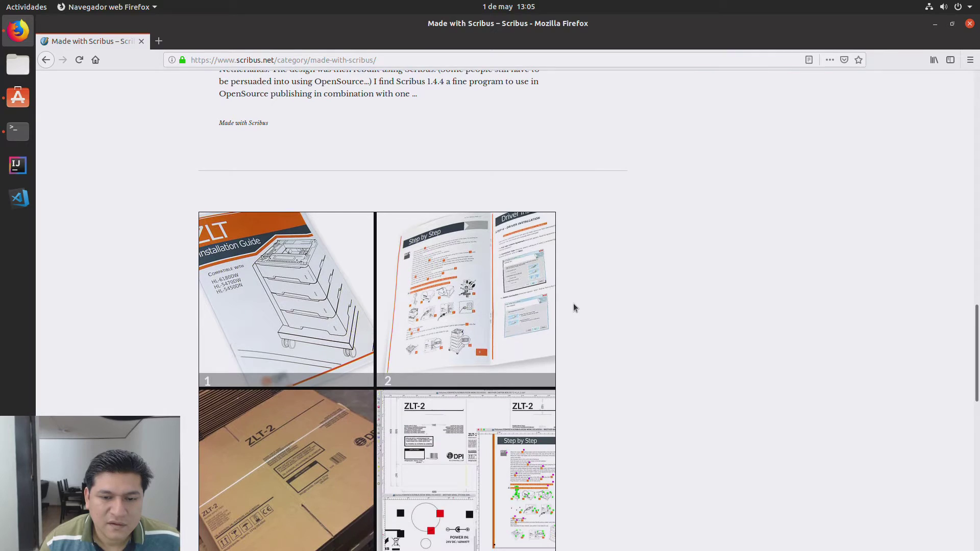
scroll(574, 306, up, 4)
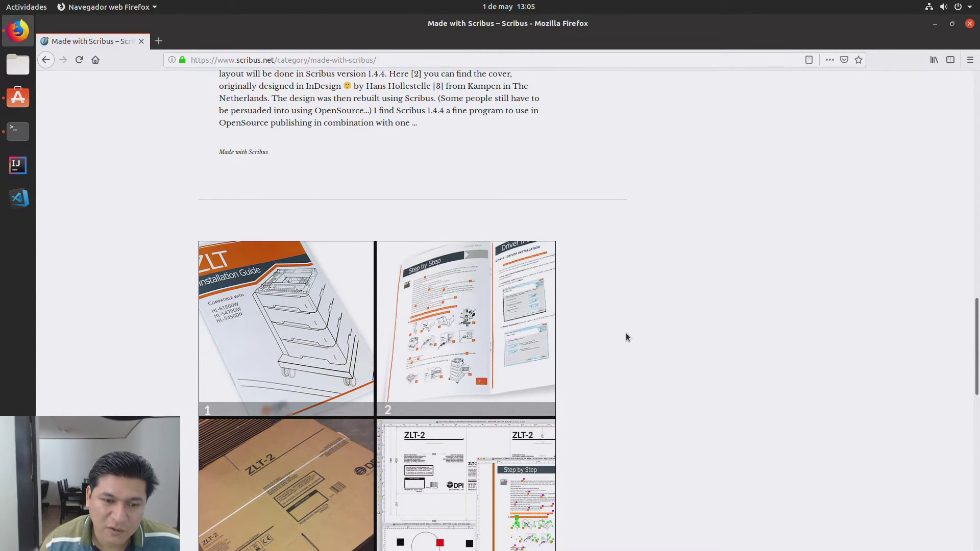
scroll(627, 335, down, 6)
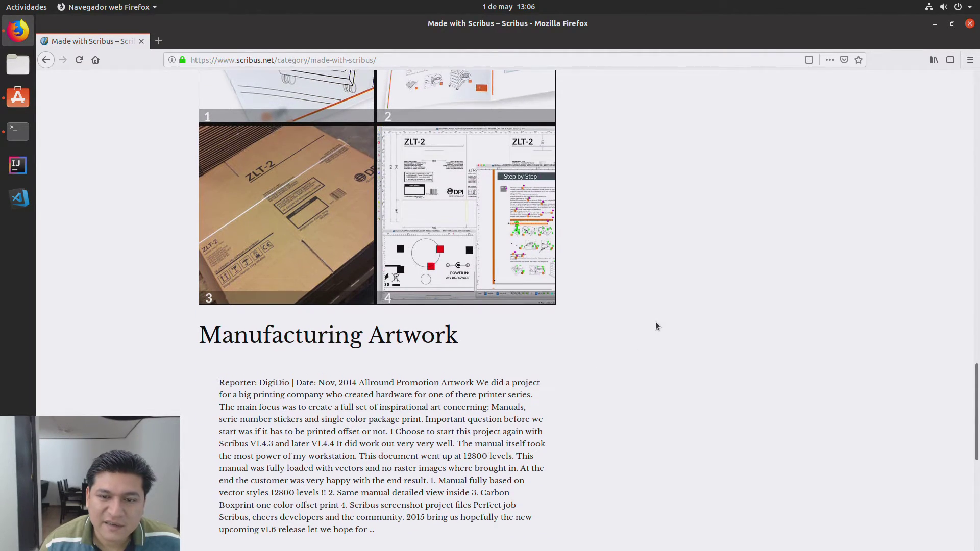
Step: Close Firefox and start installing Scribus from its Ubuntu Software page
scroll(656, 325, down, 4)
scroll(655, 321, down, 4)
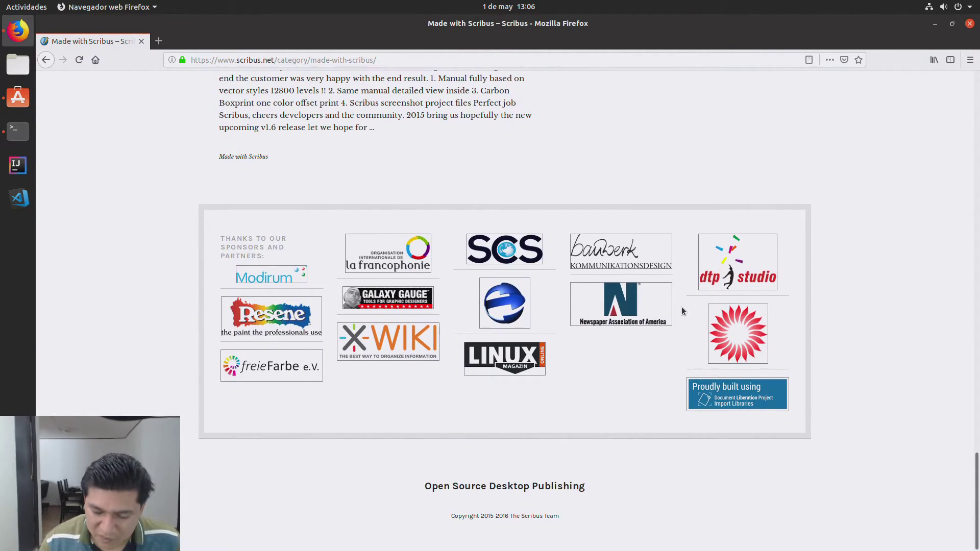
key(Home)
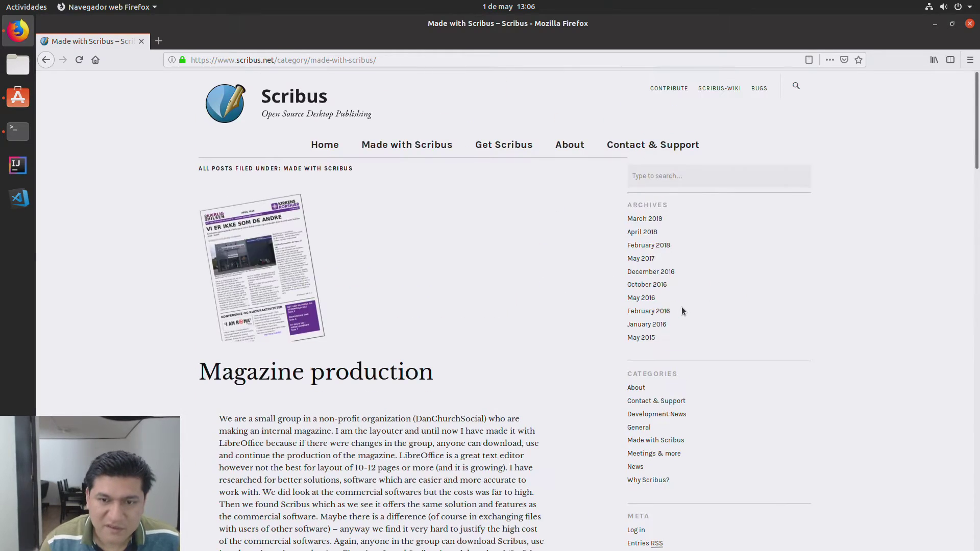
click(141, 43)
click(337, 102)
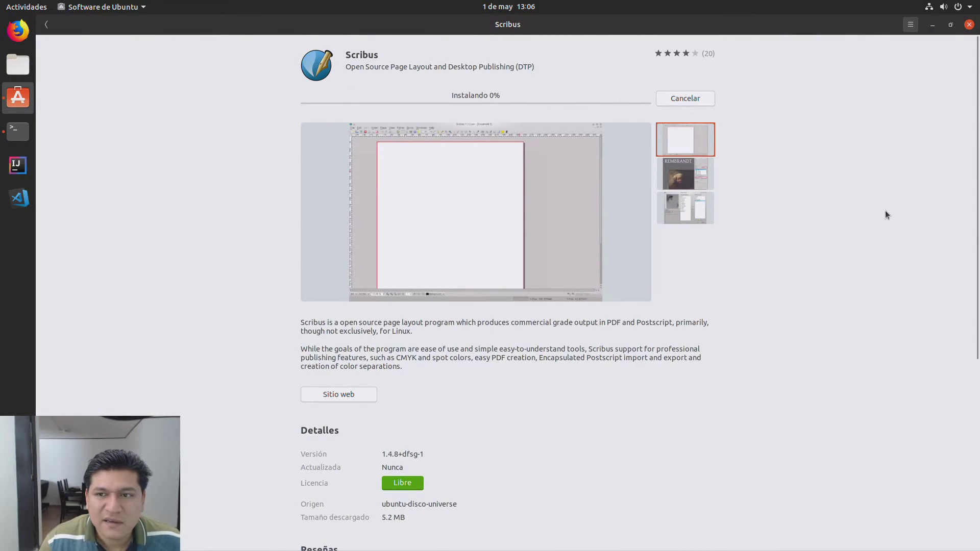
Step: Go back through the Gráficos y fotografía grid, with Scribus shown as installed, to the Explore page
click(51, 24)
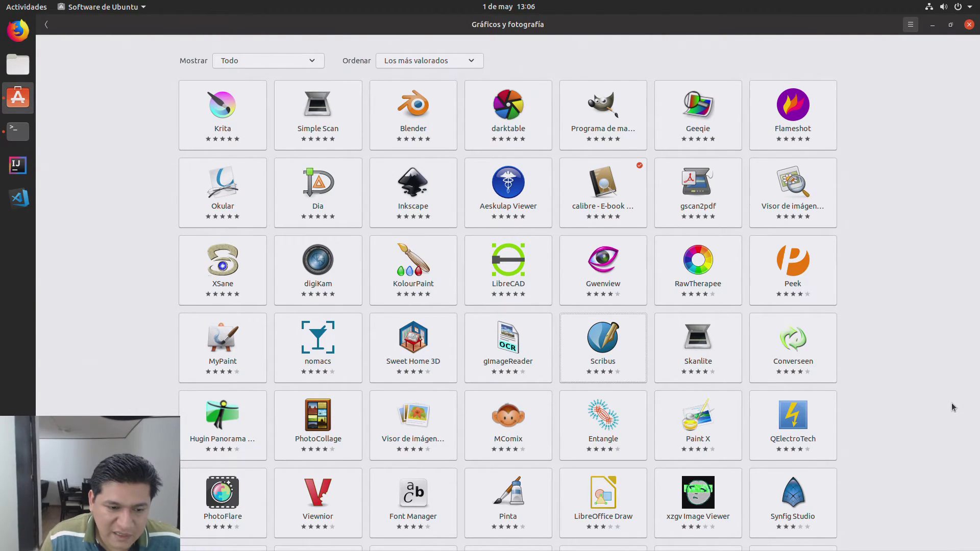
scroll(951, 408, down, 5)
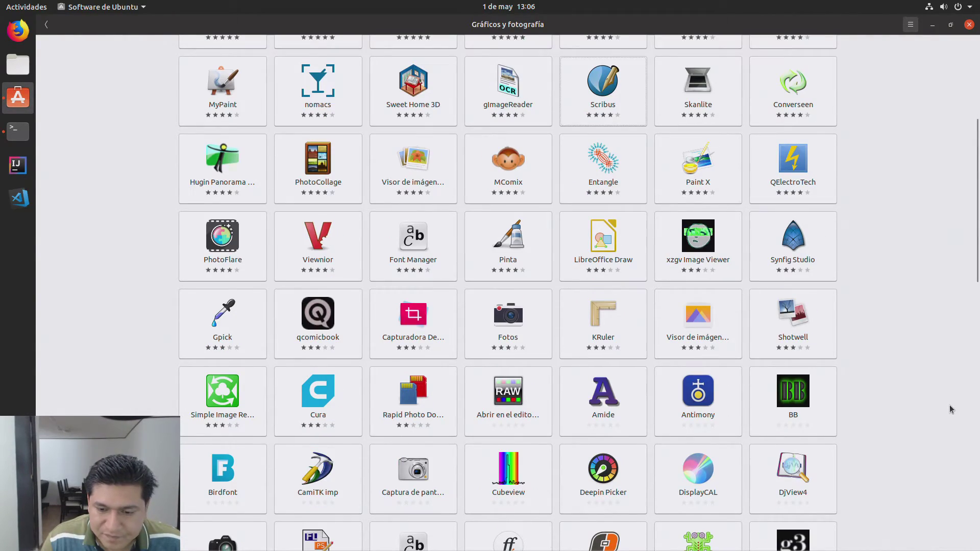
scroll(951, 409, down, 10)
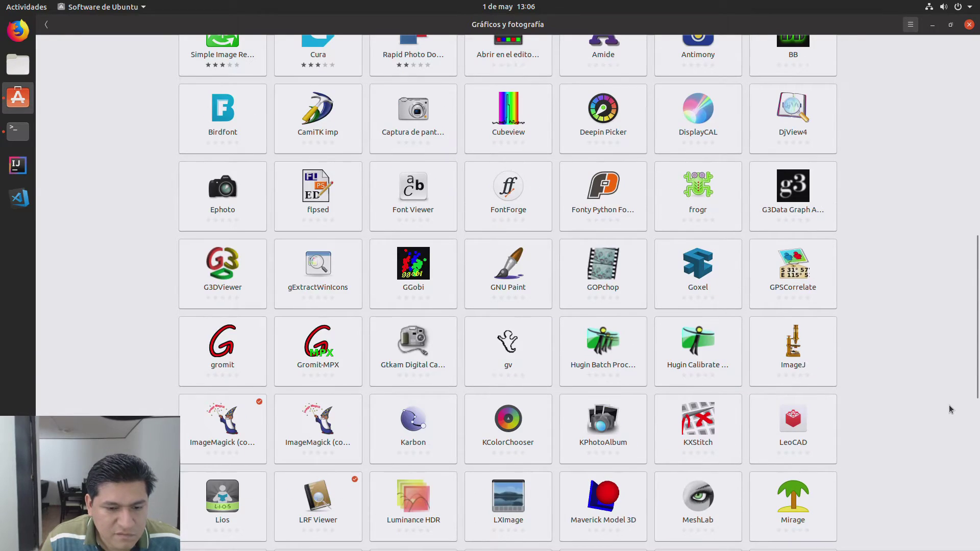
scroll(950, 409, down, 1)
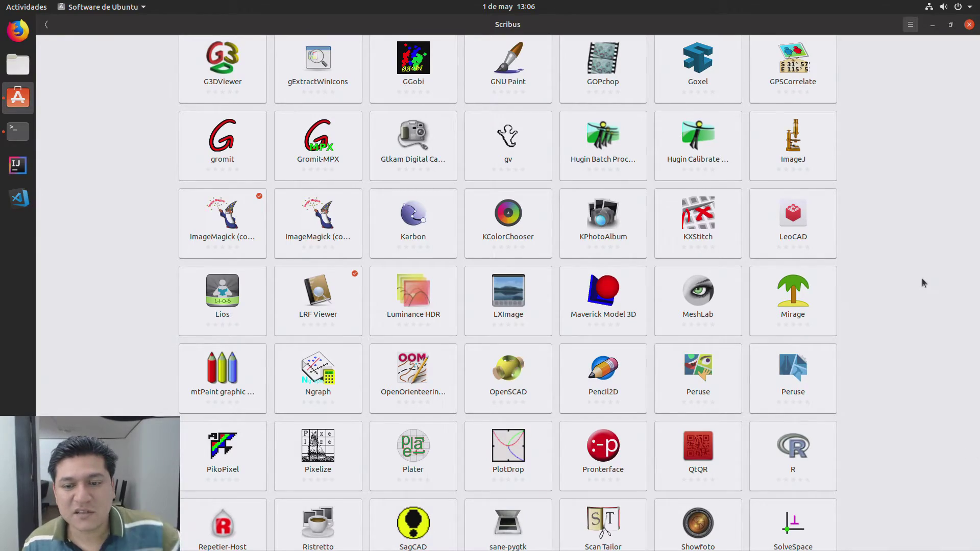
scroll(921, 277, down, 5)
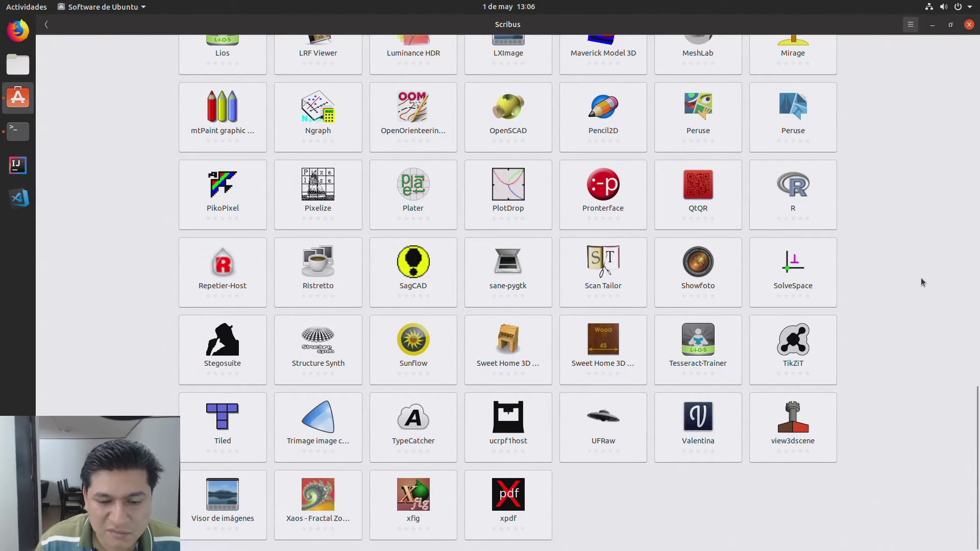
scroll(920, 277, up, 15)
scroll(917, 282, up, 7)
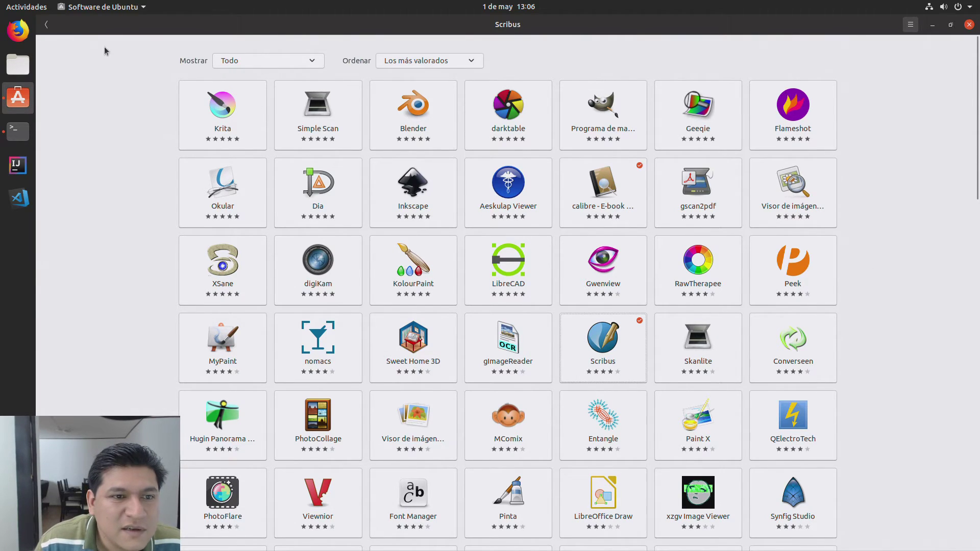
click(47, 24)
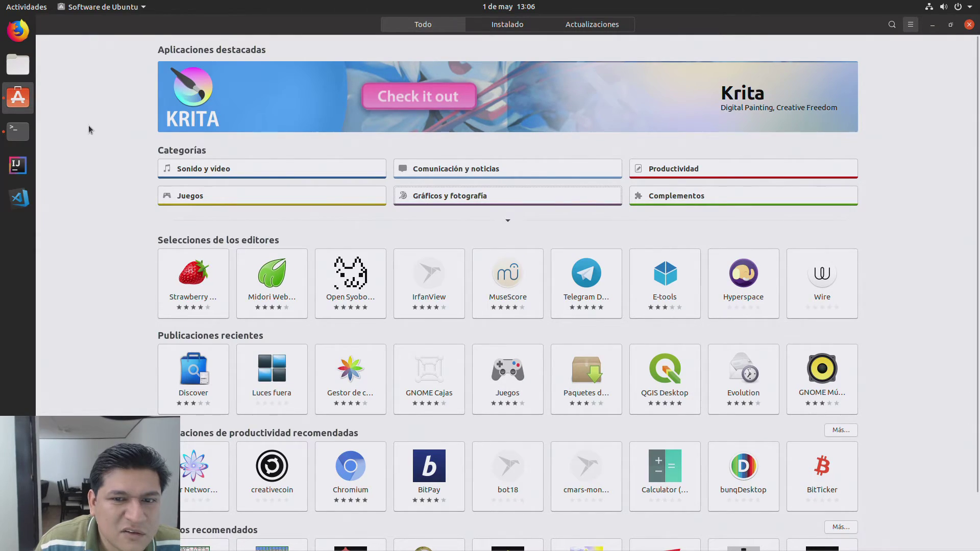
Step: Install Krita from its featured banner, then close Ubuntu Software
click(230, 93)
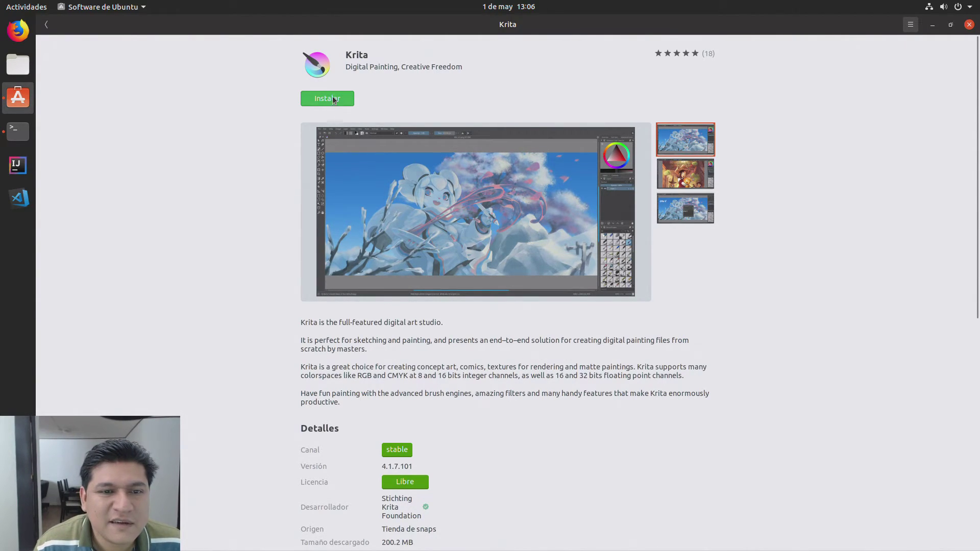
click(332, 99)
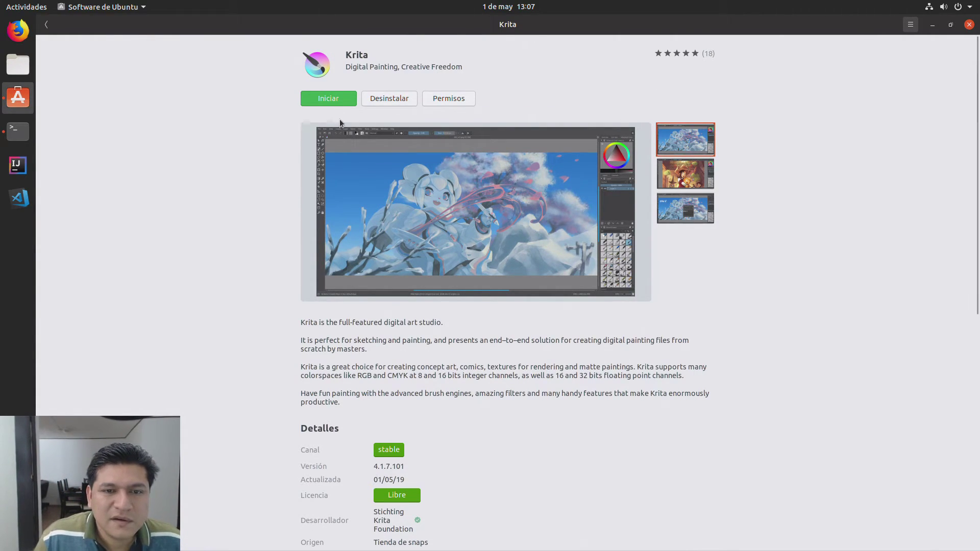
click(969, 24)
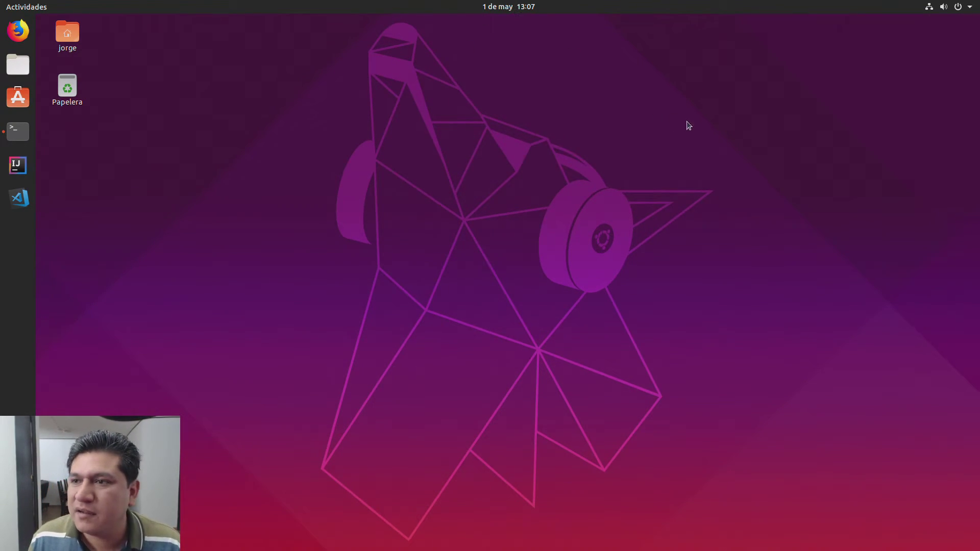
Step: Bring the Terminal window forward and close it, triggering the running-process confirmation
click(932, 4)
click(932, 4)
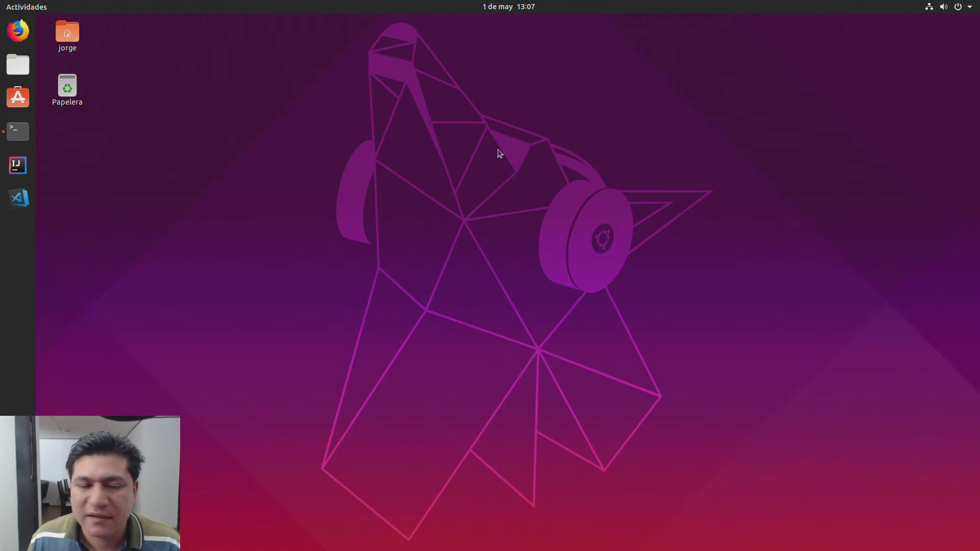
click(15, 130)
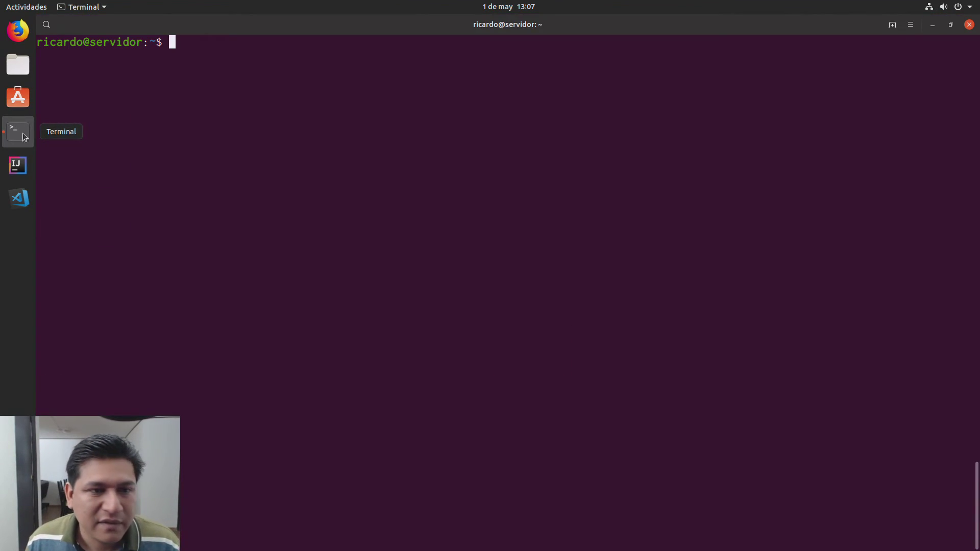
click(972, 27)
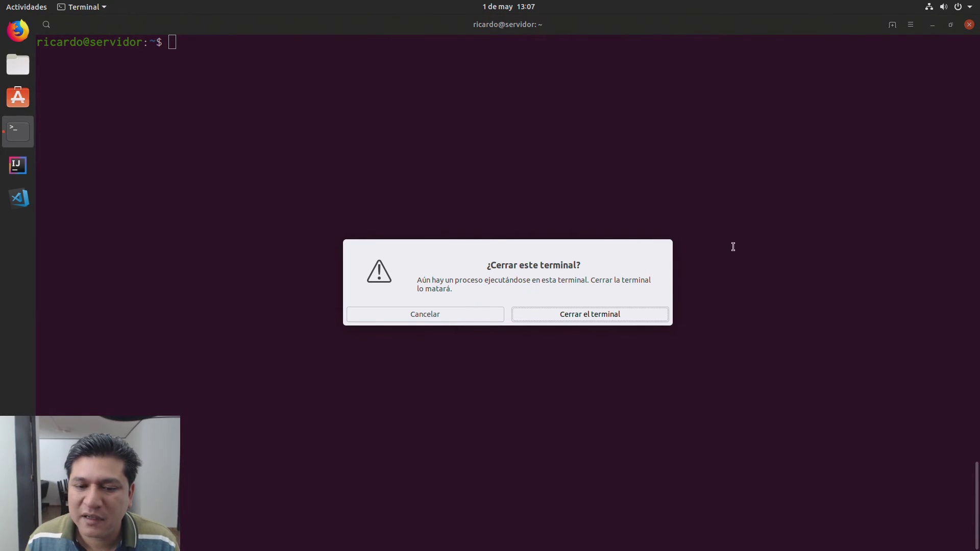